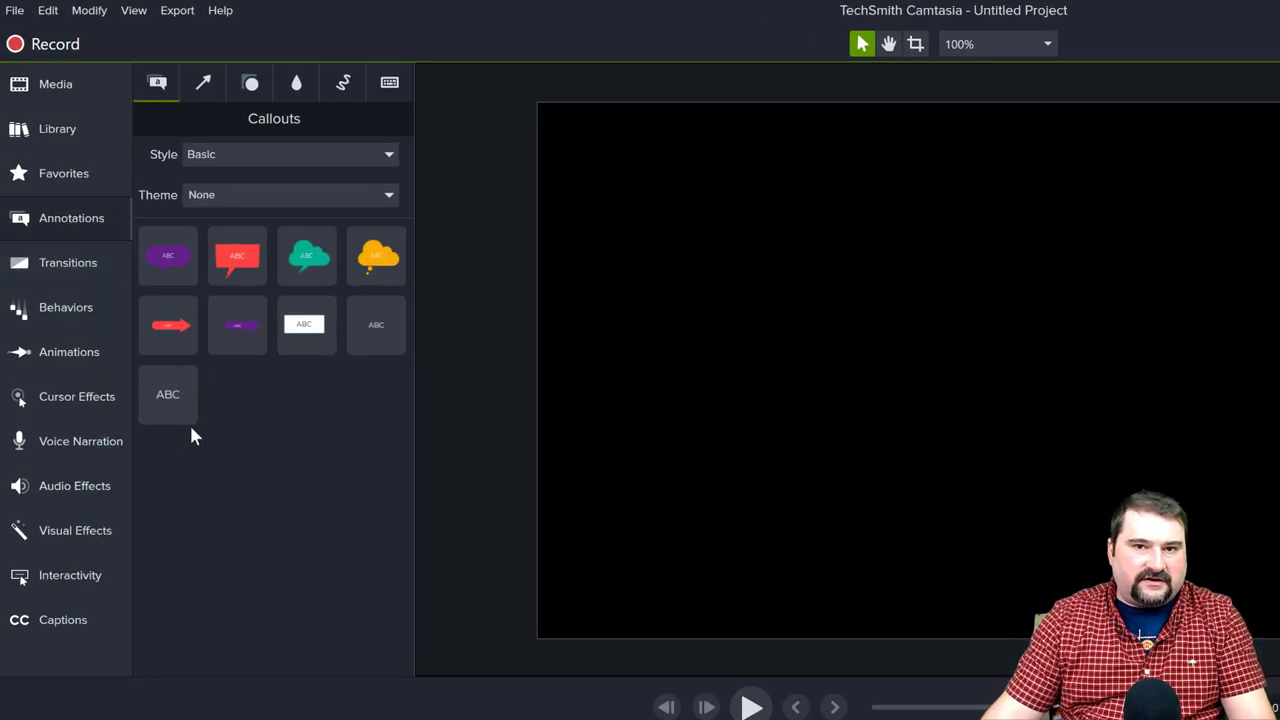
# Place a plain ABC callout centred on the black canvas at size 500, stretched to the frame edges.
pyautogui.moveTo(172, 396); pyautogui.dragTo(1012, 377)
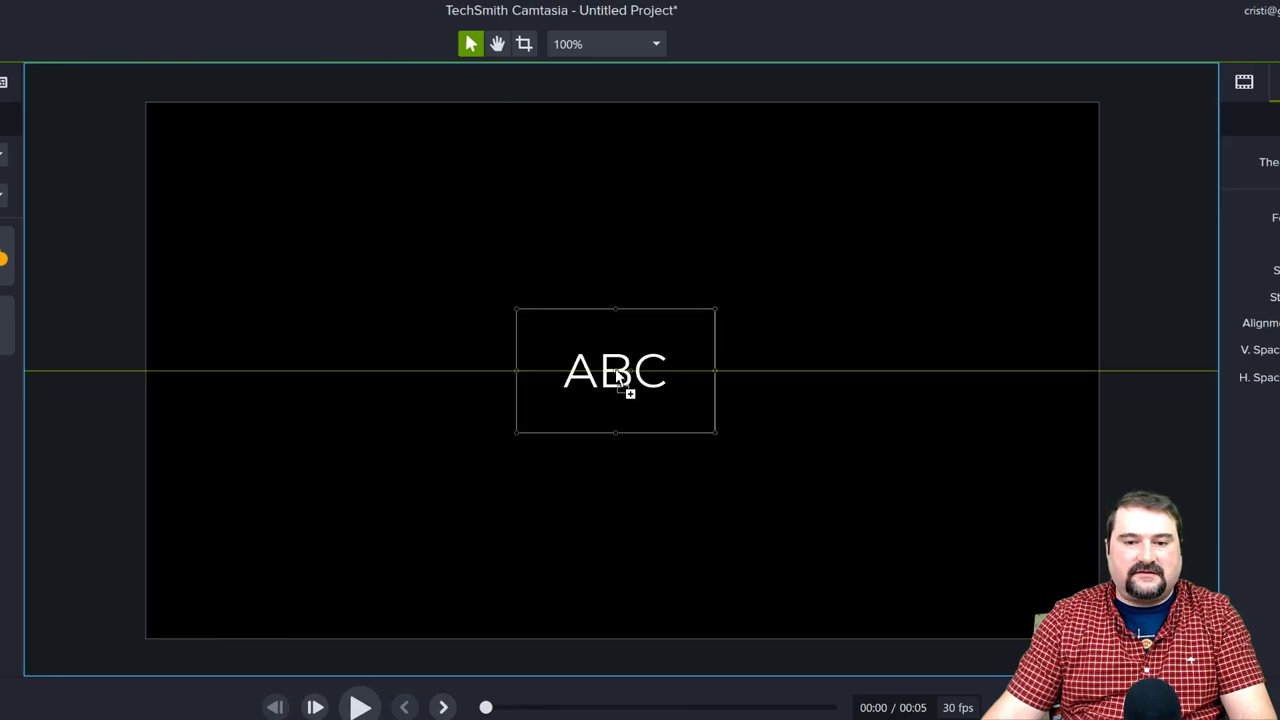
pyautogui.moveTo(619, 377); pyautogui.dragTo(614, 431)
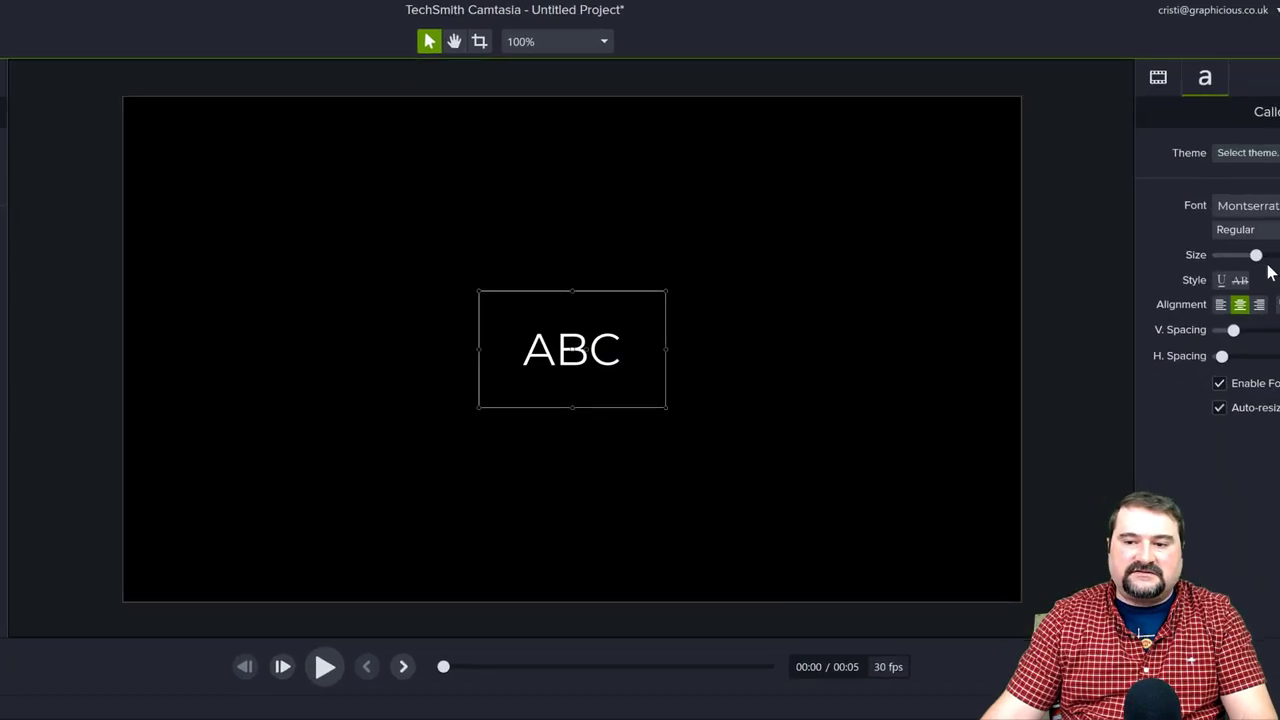
pyautogui.moveTo(1255, 255); pyautogui.dragTo(1279, 258)
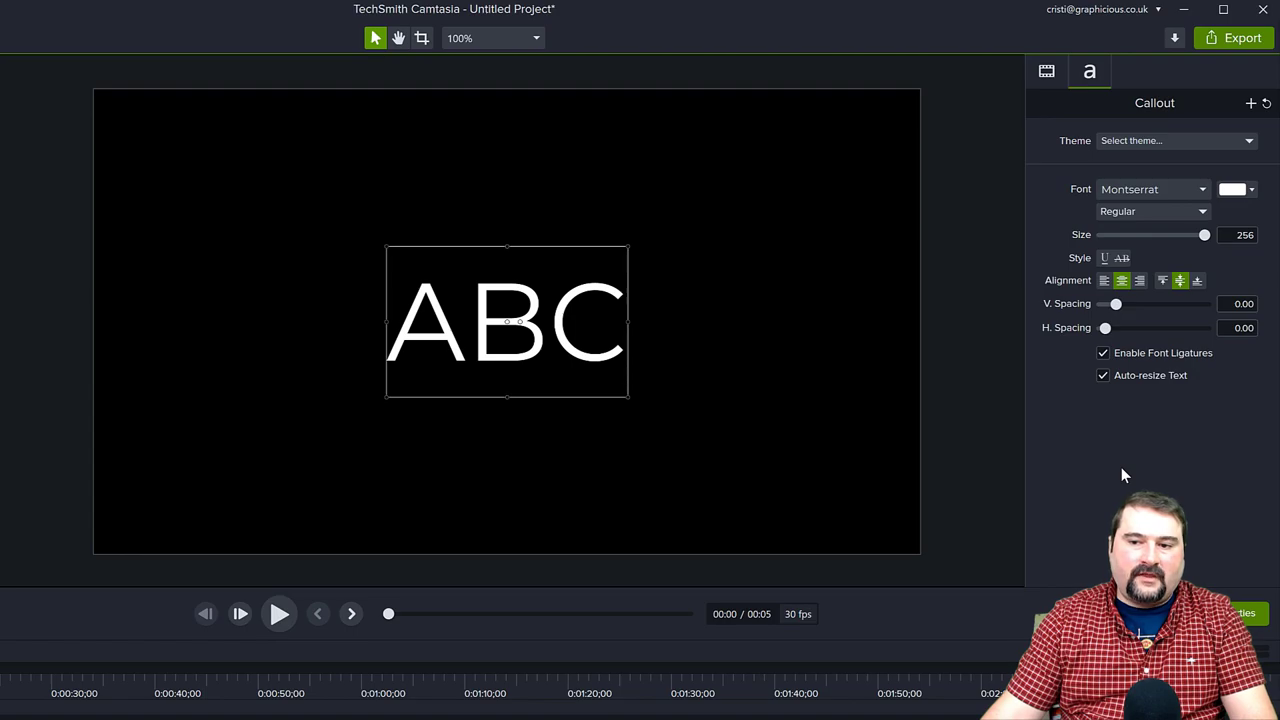
pyautogui.click(1230, 236)
pyautogui.write('500')
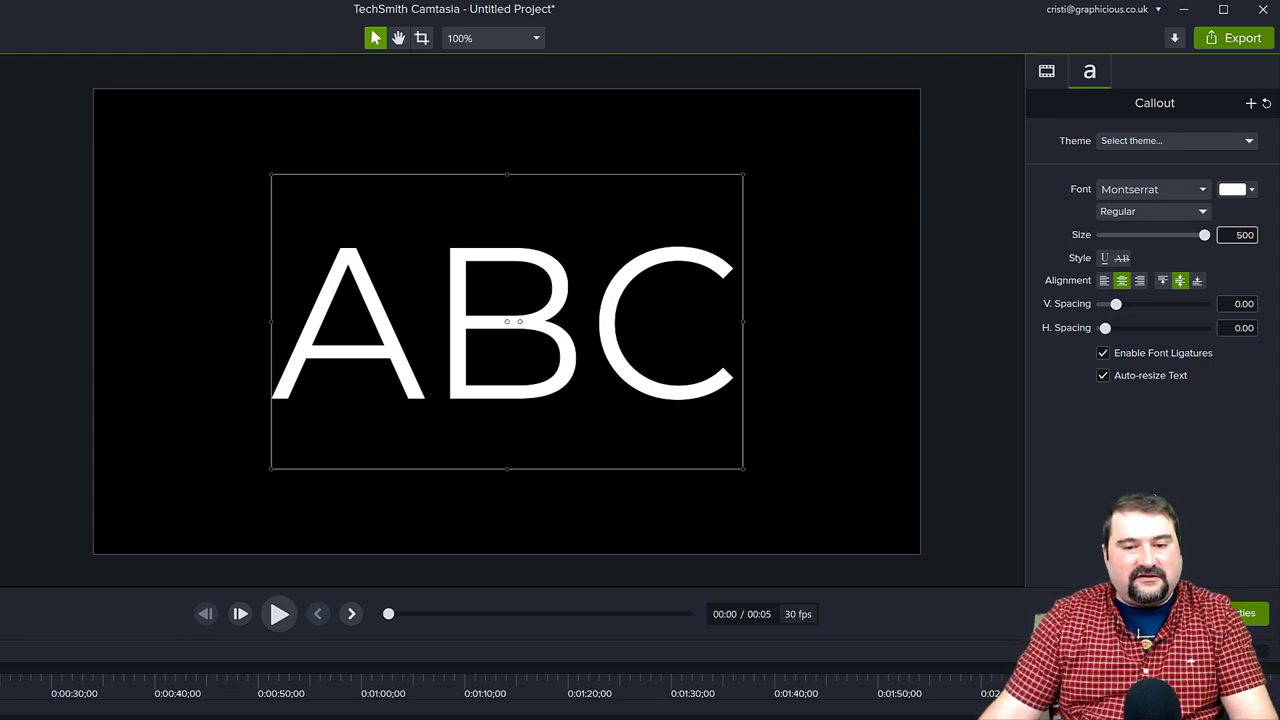
pyautogui.click(516, 345)
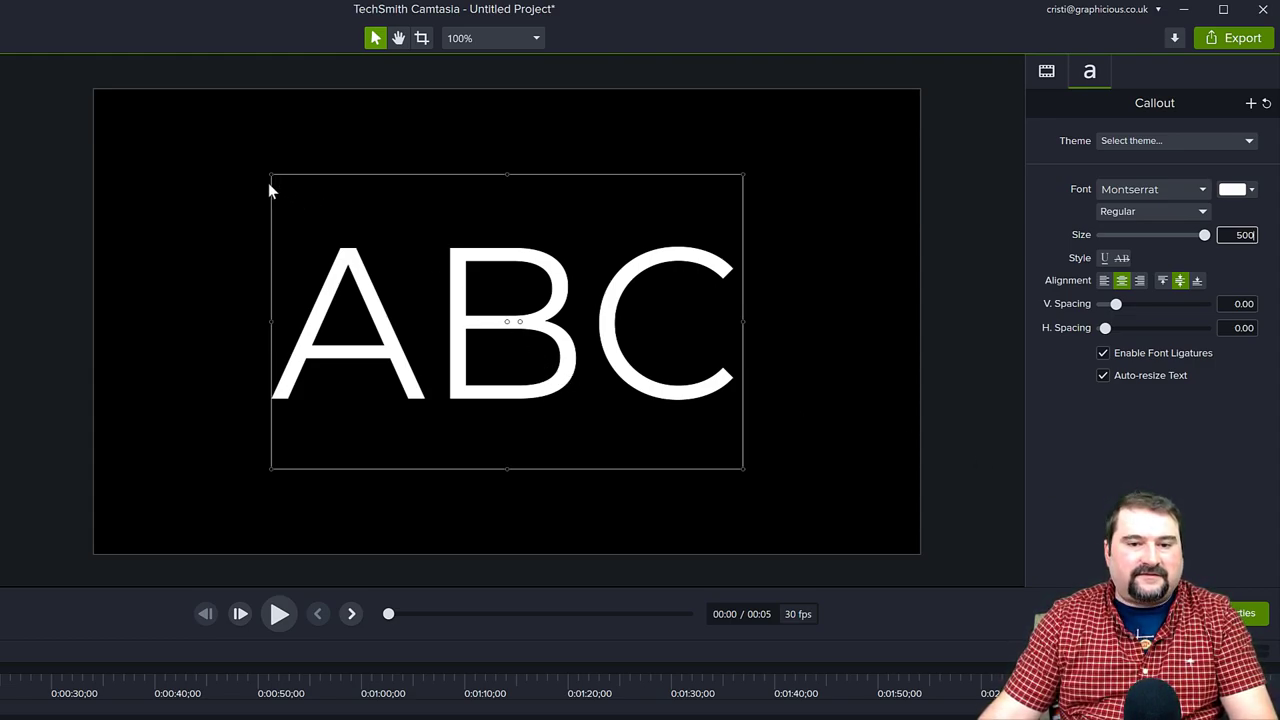
pyautogui.moveTo(271, 175); pyautogui.dragTo(94, 89)
pyautogui.moveTo(740, 466); pyautogui.dragTo(918, 549)
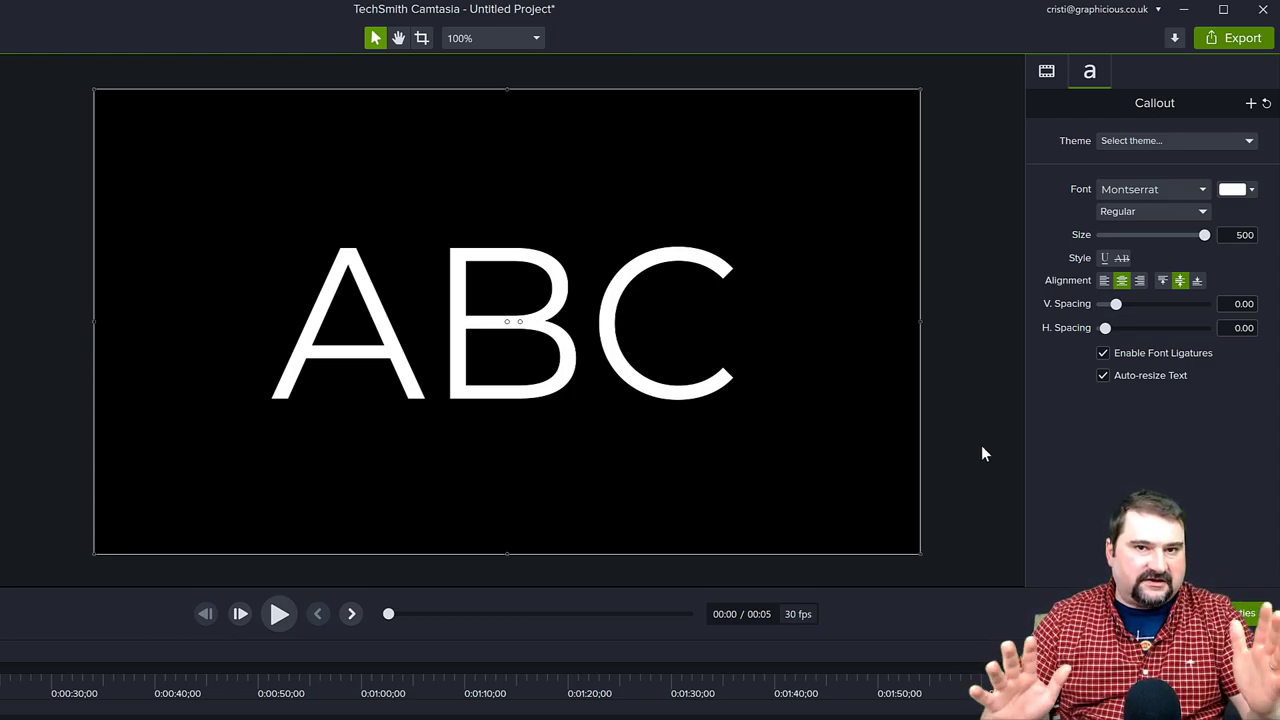
# Replace the ABC wording with ANYTEXT on a single line.
pyautogui.doubleClick(576, 324)
pyautogui.write('ANU')
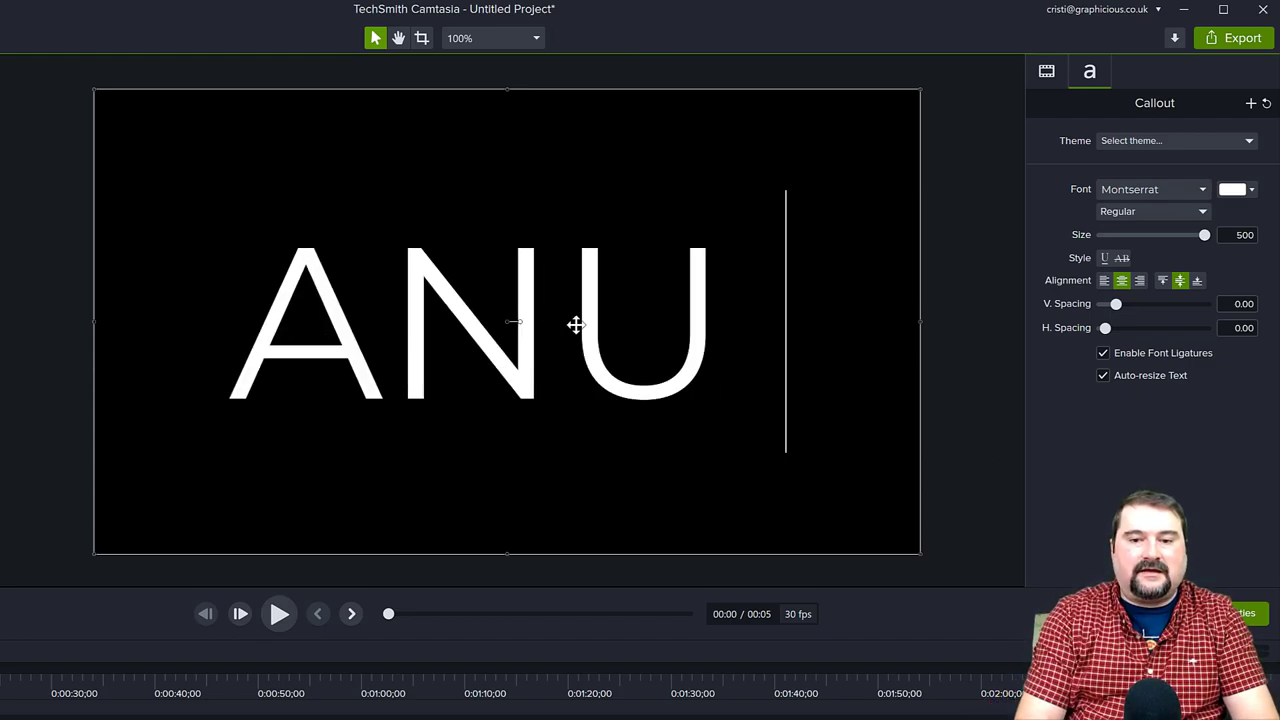
pyautogui.press('BackSpace')
pyautogui.write('Y TEXT')
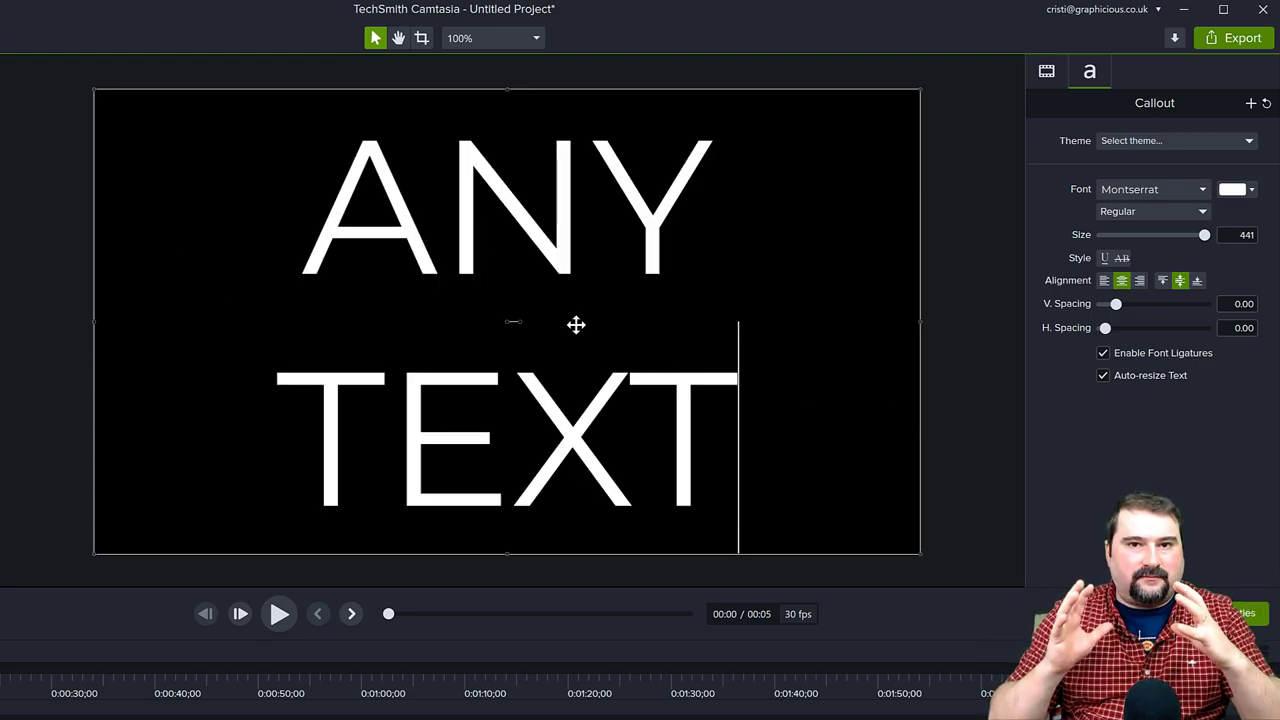
pyautogui.press('Left')
pyautogui.press('Left')
pyautogui.press('Left')
pyautogui.press('Left')
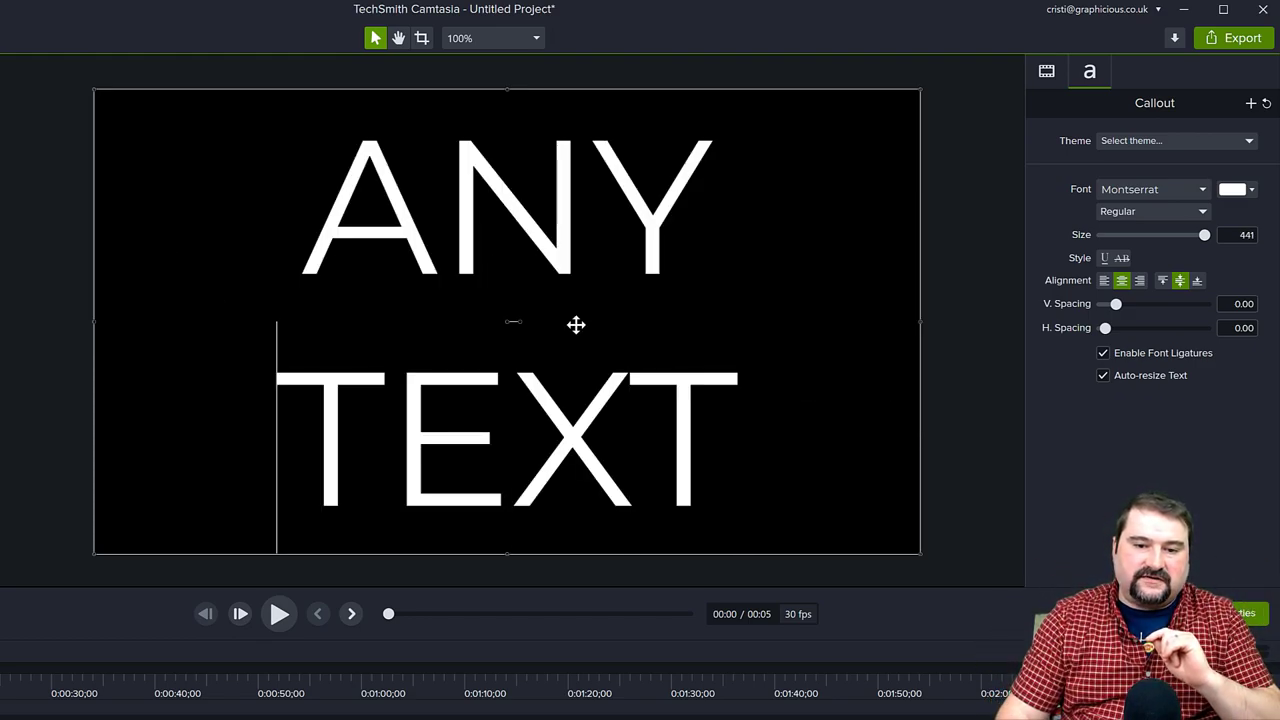
pyautogui.press('BackSpace')
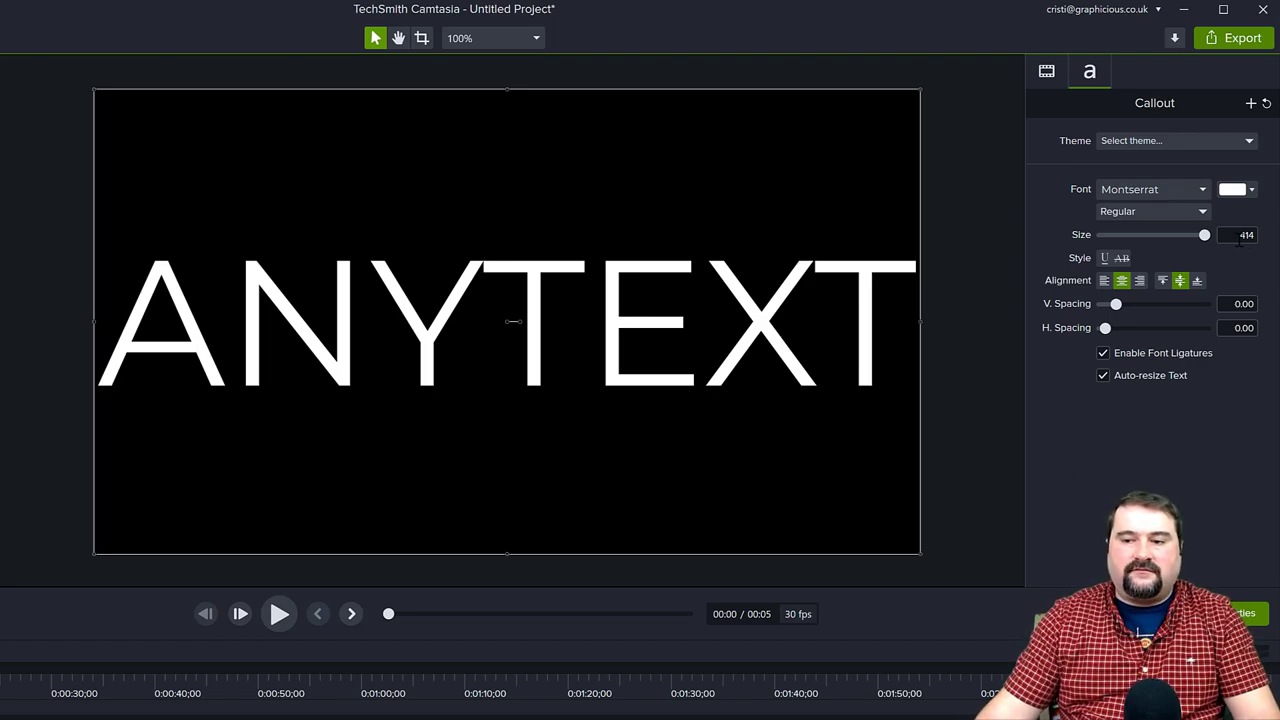
pyautogui.click(1240, 236)
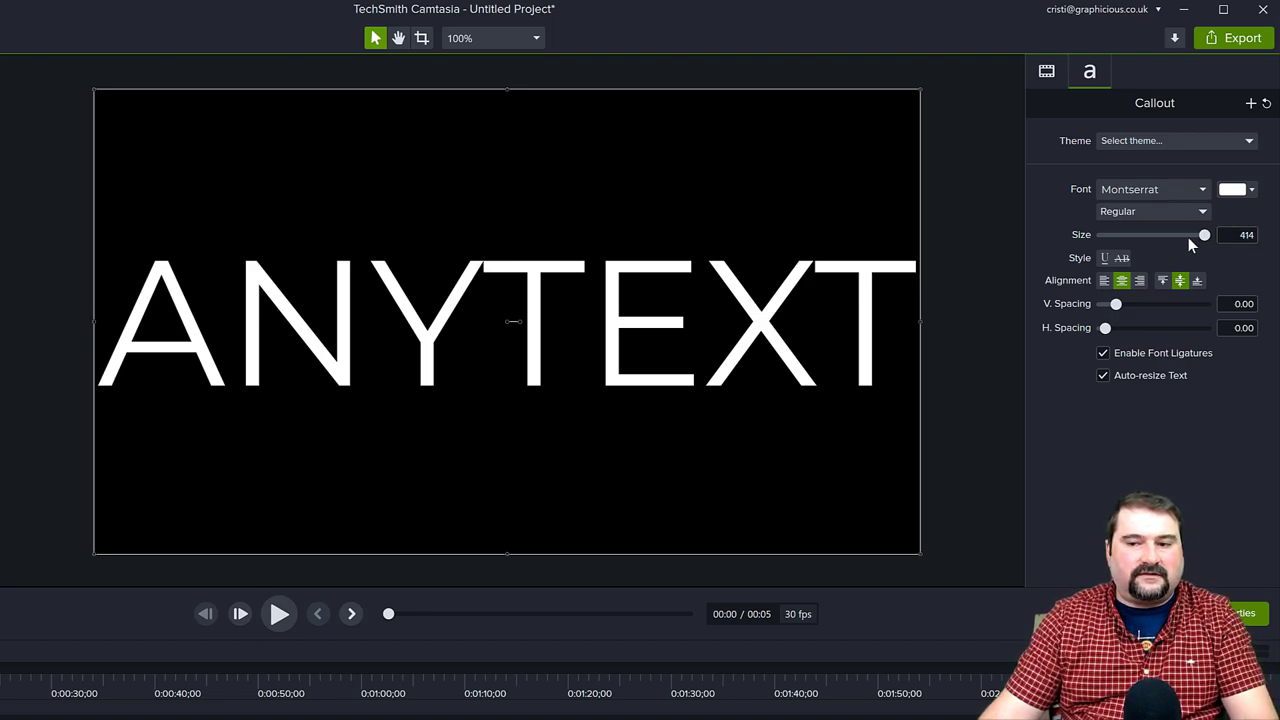
pyautogui.click(946, 295)
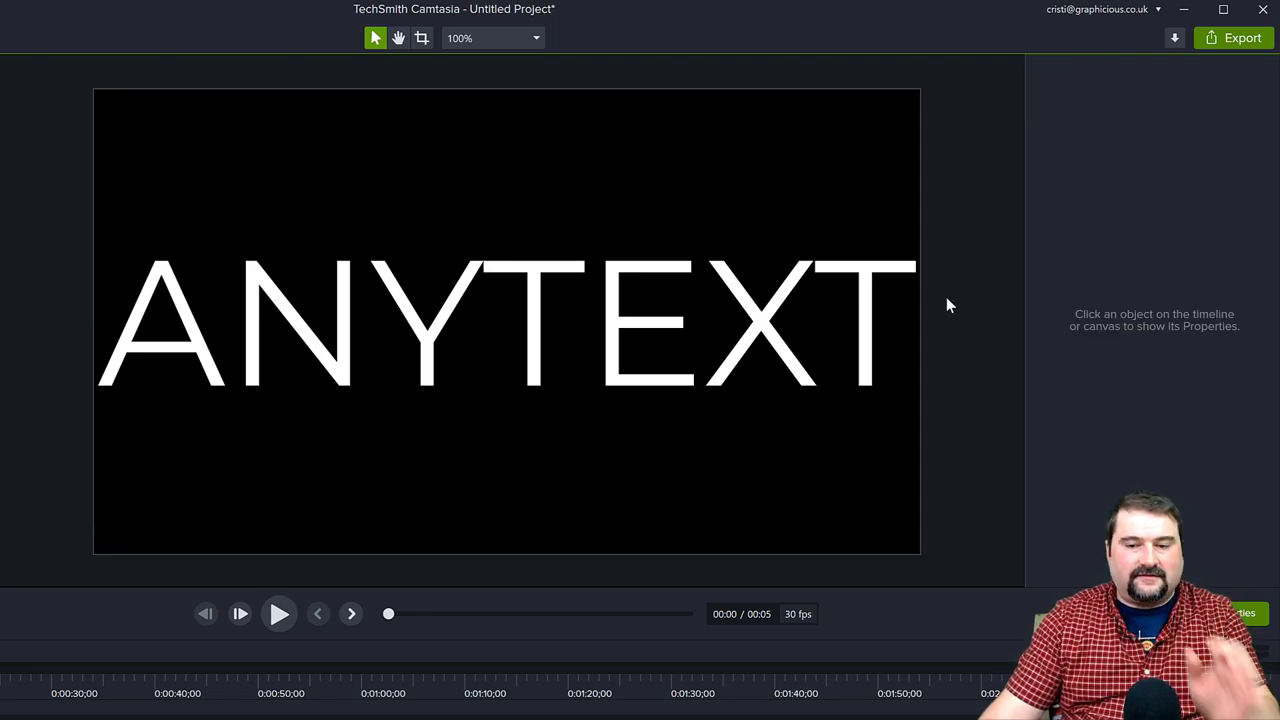
pyautogui.click(736, 330)
# Retype the callout wording as LIGHTS, correcting the typos.
pyautogui.doubleClick(656, 319)
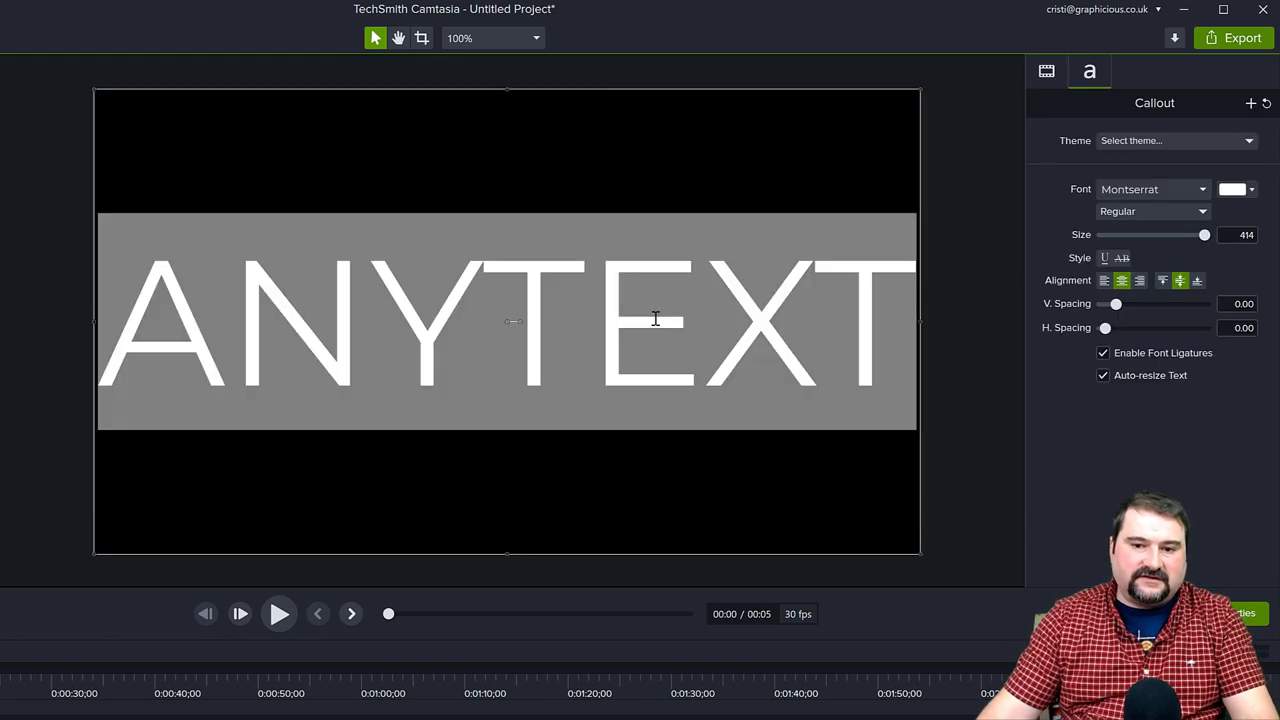
pyautogui.write('LIGHT')
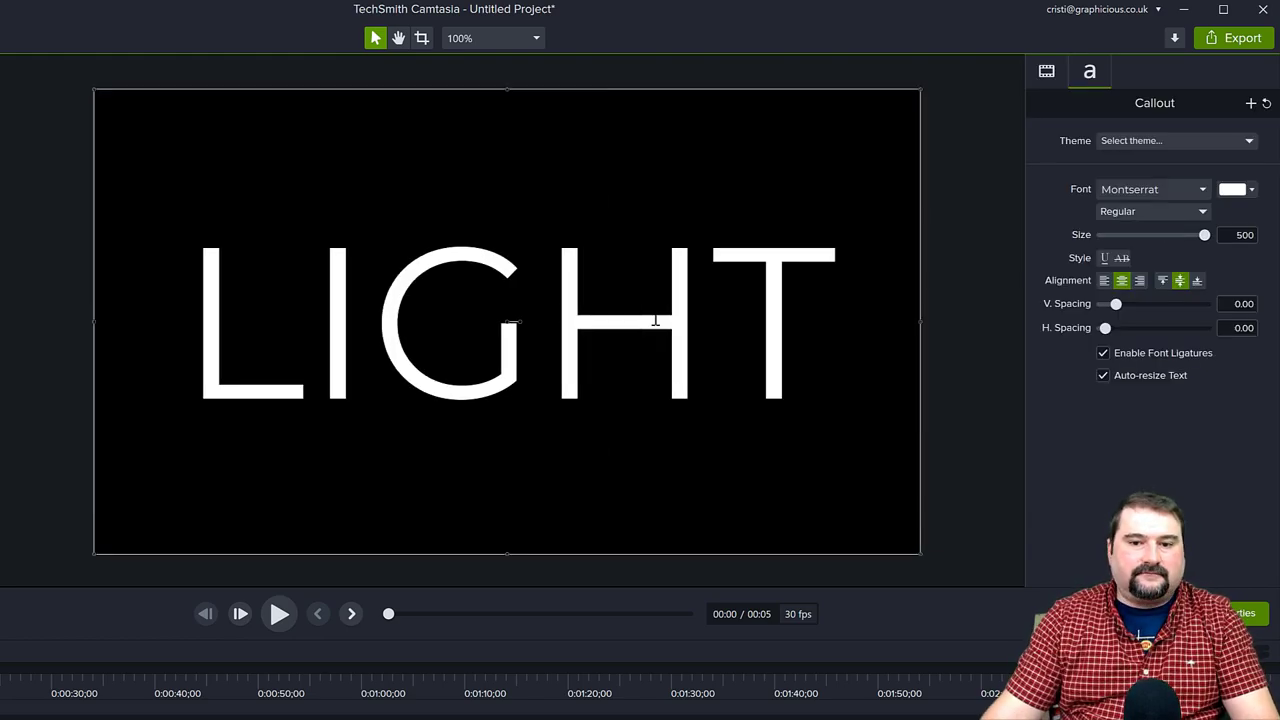
pyautogui.write('SWEEYT')
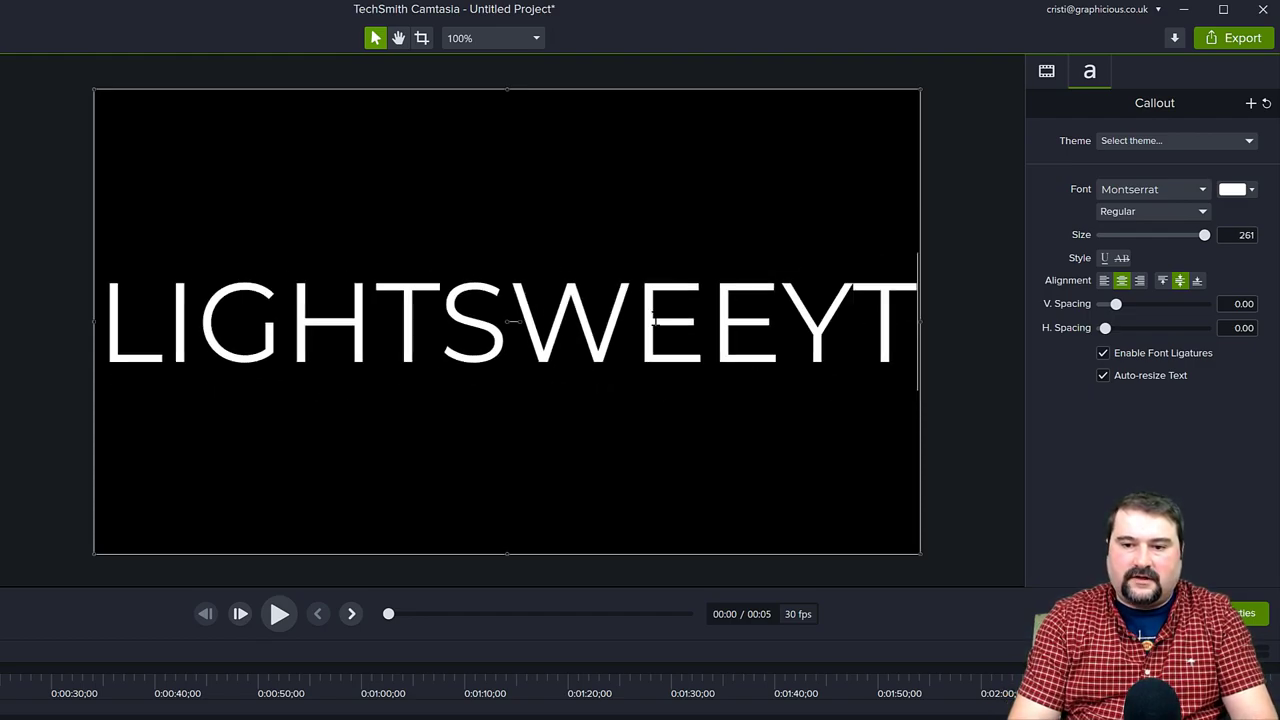
pyautogui.press('BackSpace')
pyautogui.write('P')
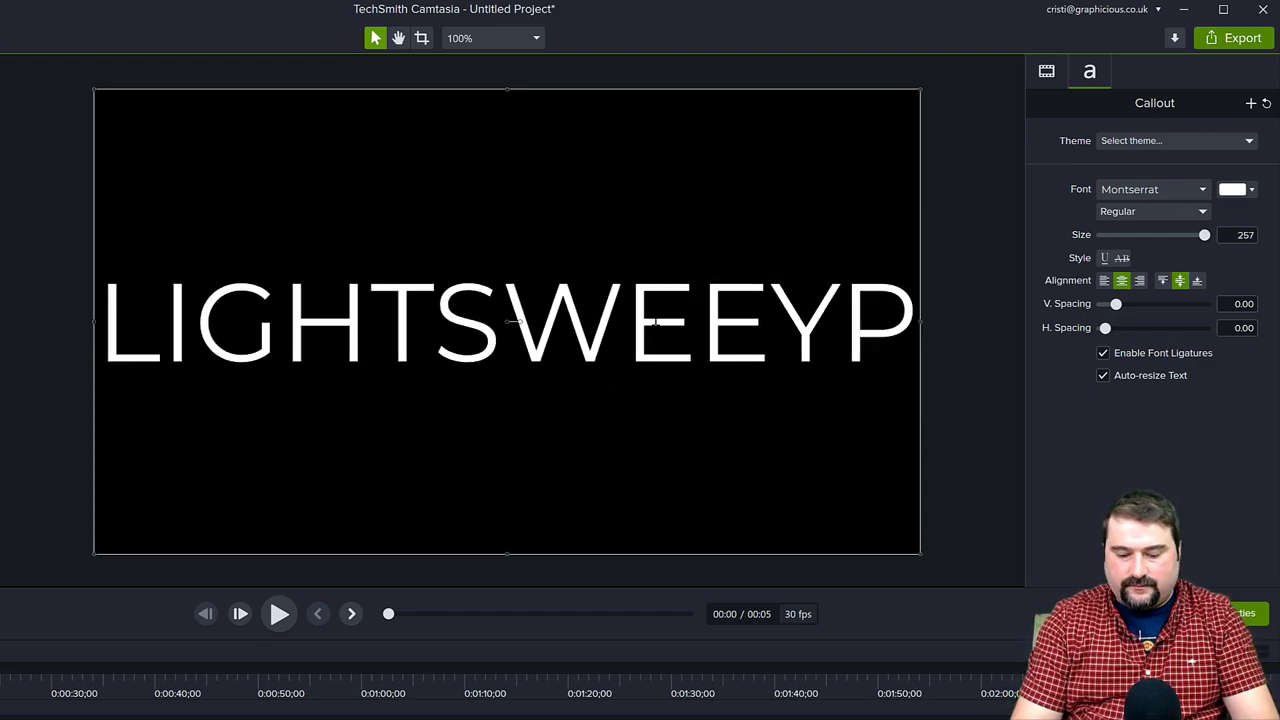
pyautogui.press('BackSpace')
pyautogui.press('BackSpace')
pyautogui.press('BackSpace')
pyautogui.press('BackSpace')
pyautogui.press('BackSpace')
pyautogui.press('BackSpace')
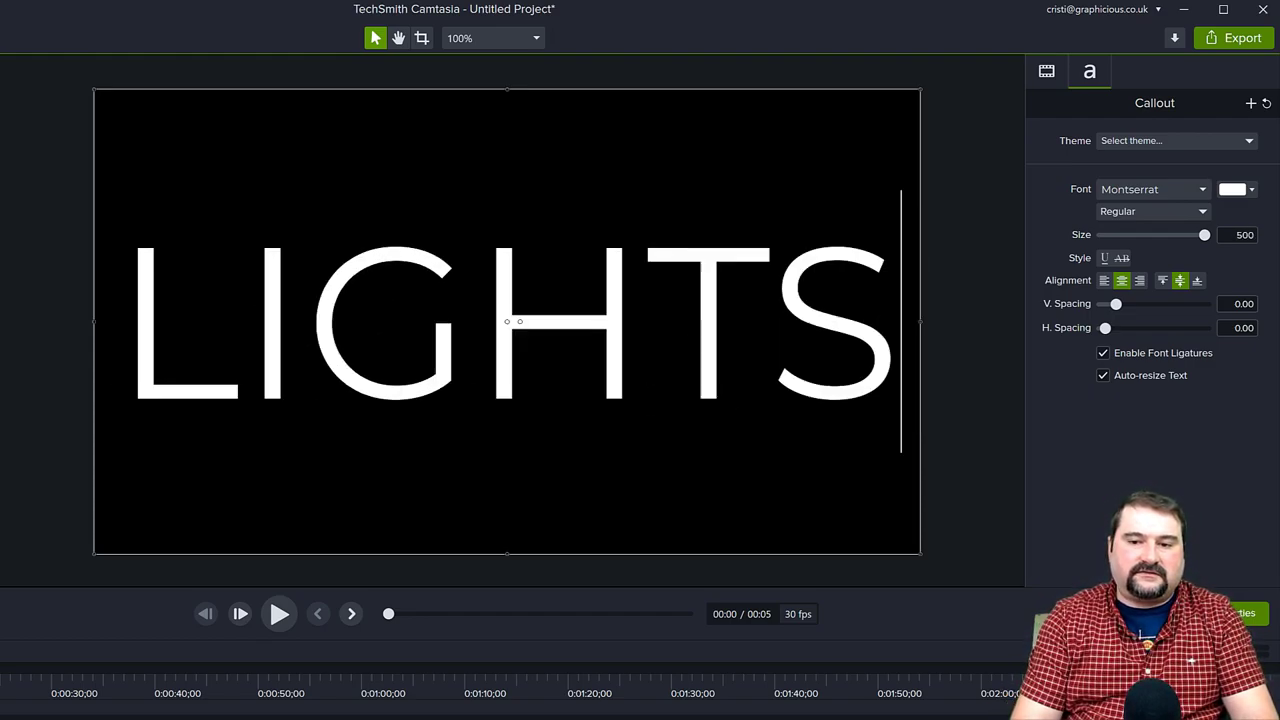
pyautogui.write('S')
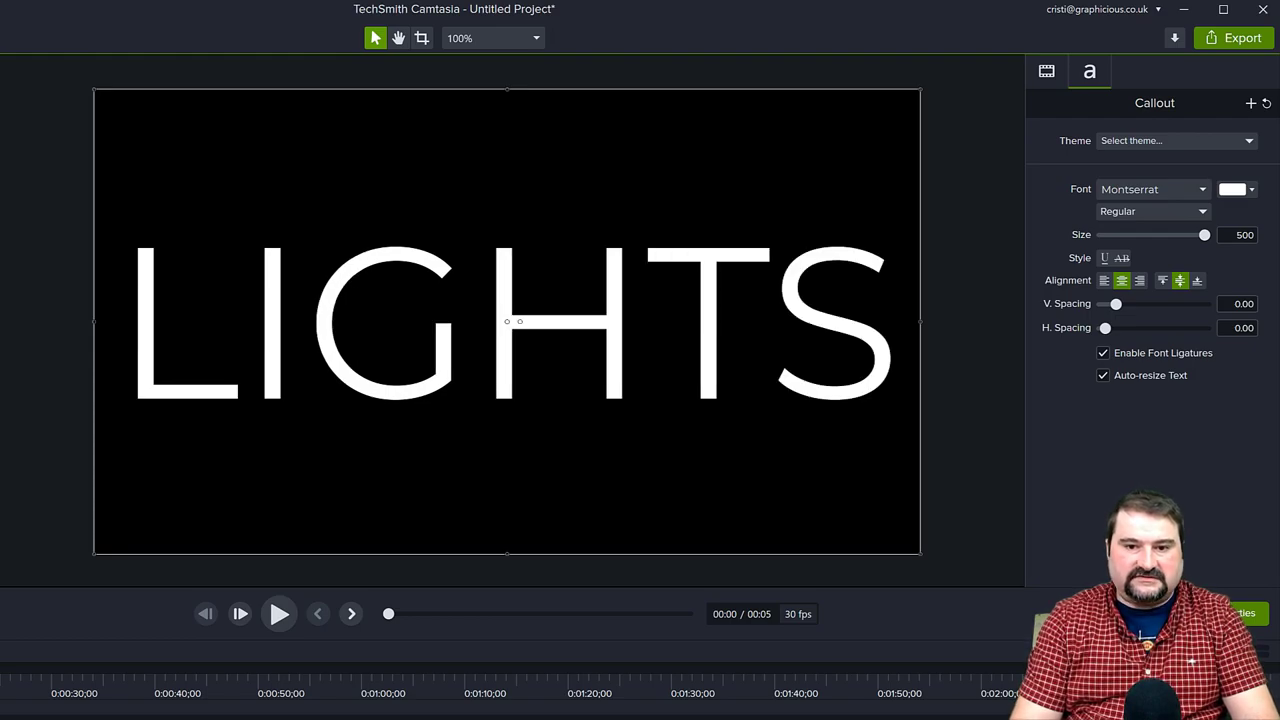
pyautogui.click(1002, 448)
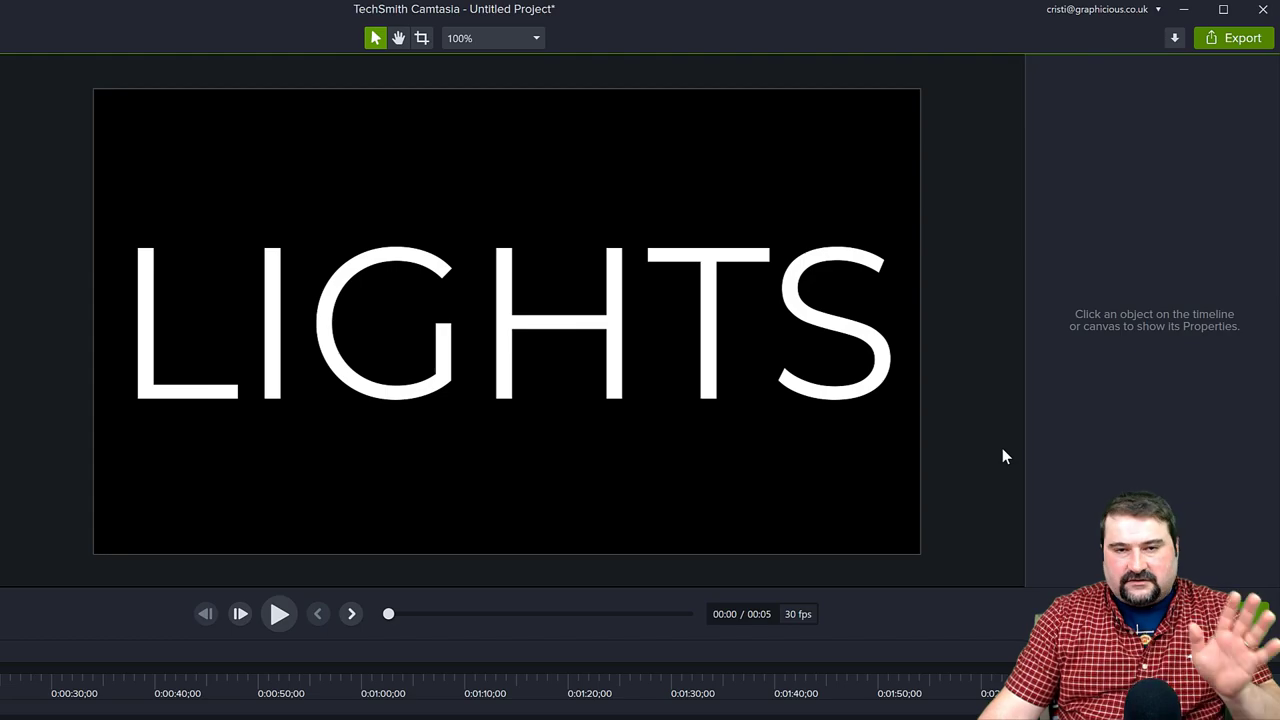
# Set the LIGHTS callout's font weight to Bold.
pyautogui.click(586, 320)
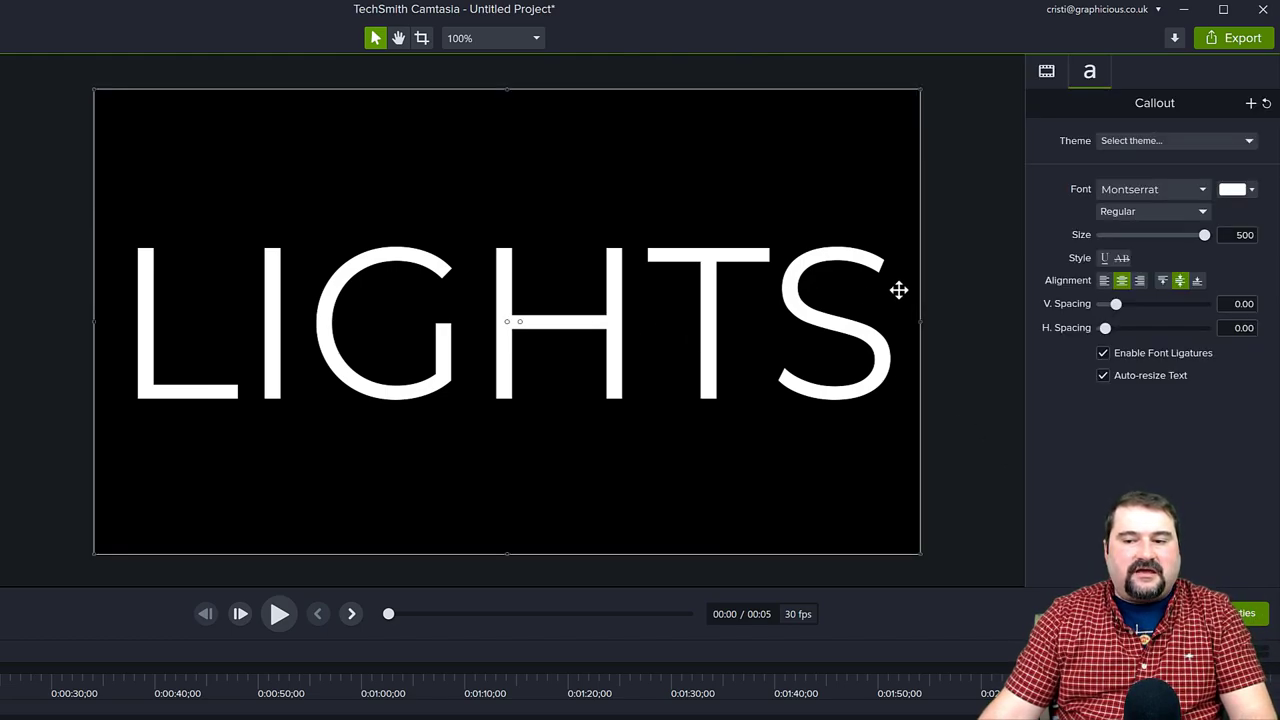
pyautogui.click(1116, 212)
pyautogui.click(1116, 268)
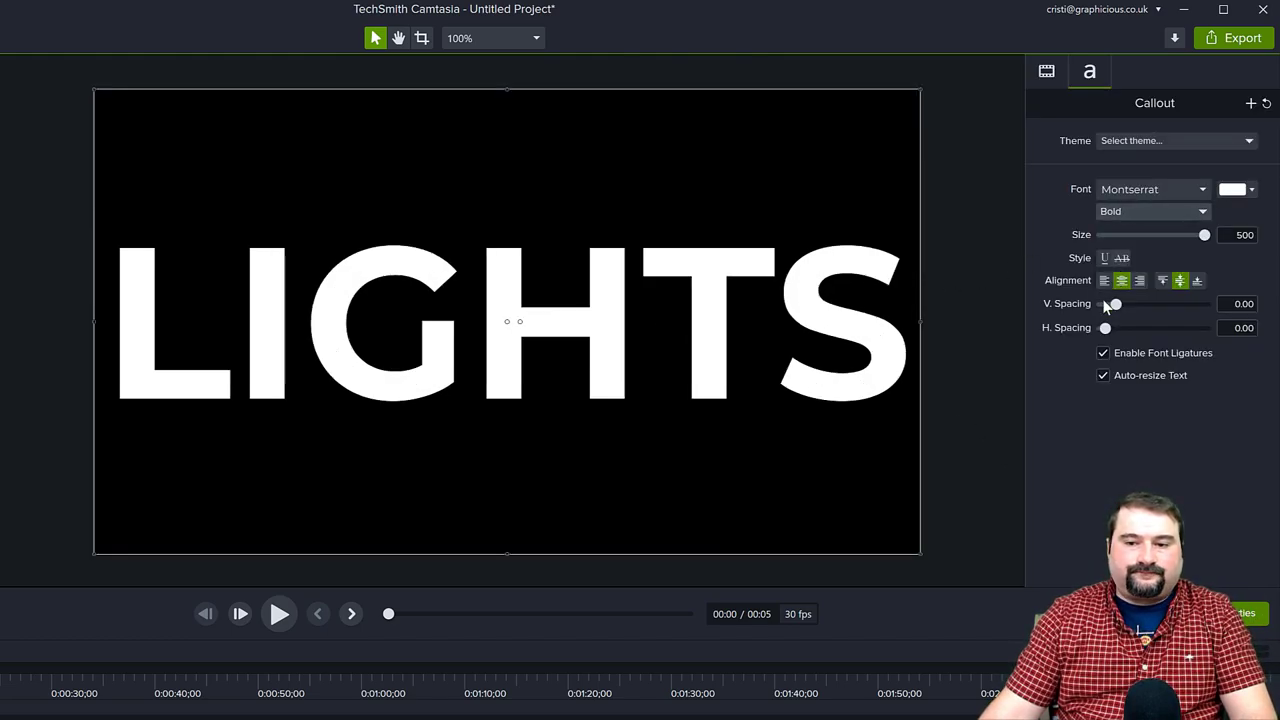
pyautogui.click(1006, 450)
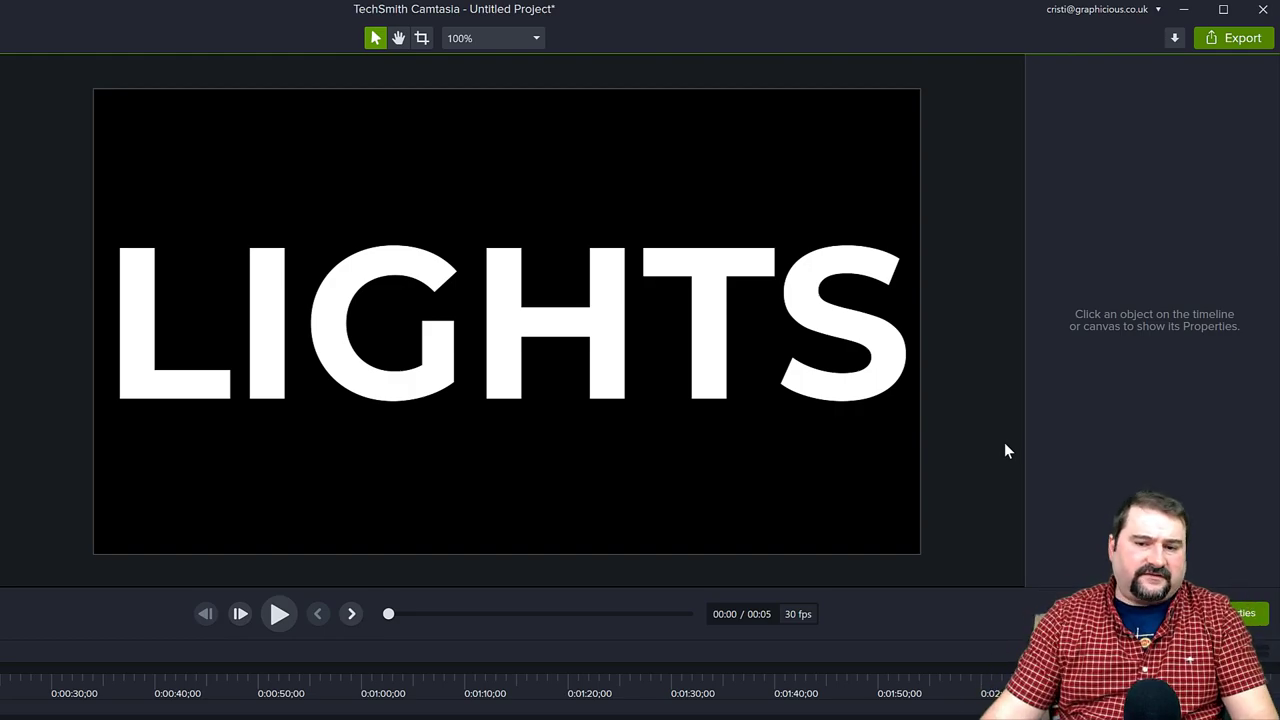
# Change the LIGHTS text colour to a mid grey.
pyautogui.click(874, 384)
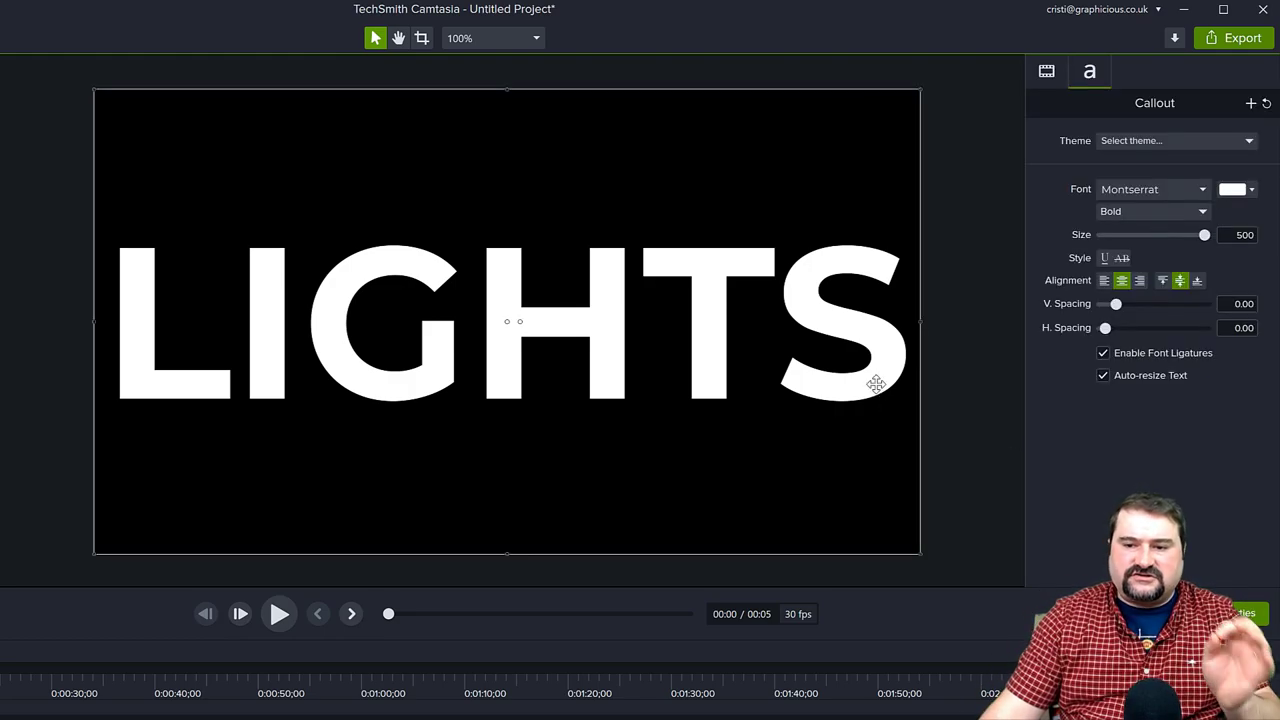
pyautogui.click(1251, 190)
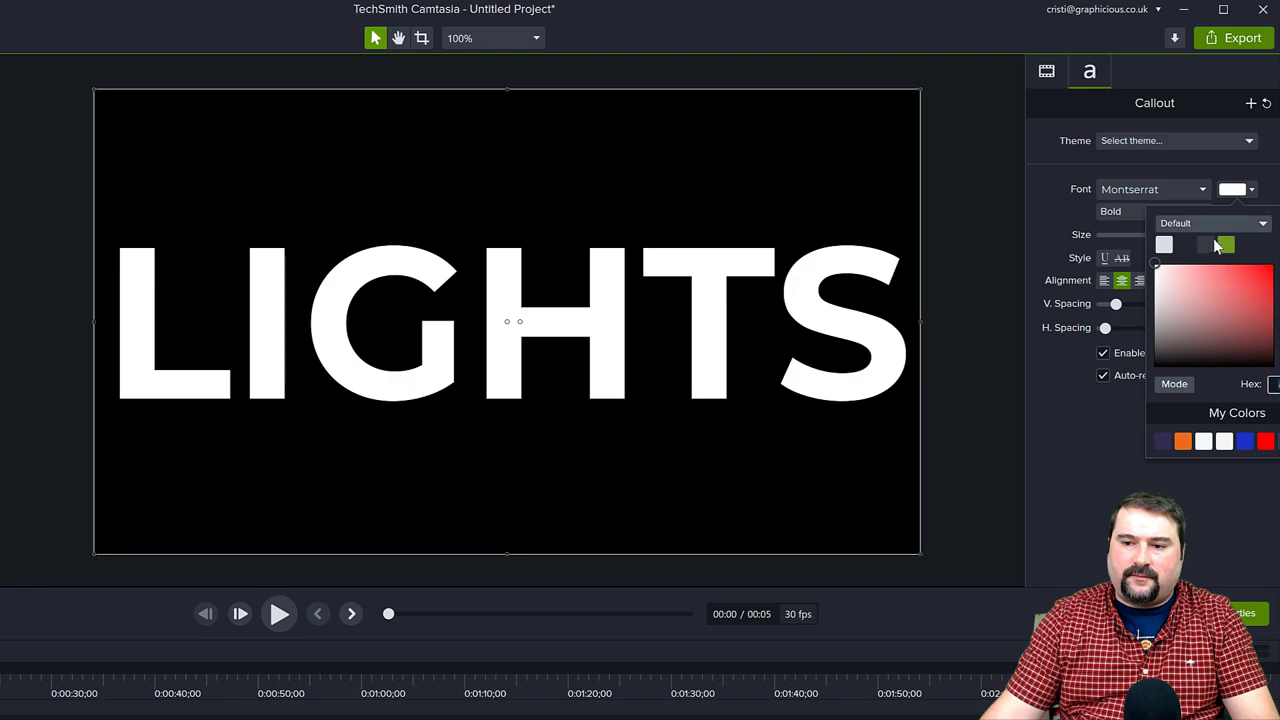
pyautogui.click(1160, 250)
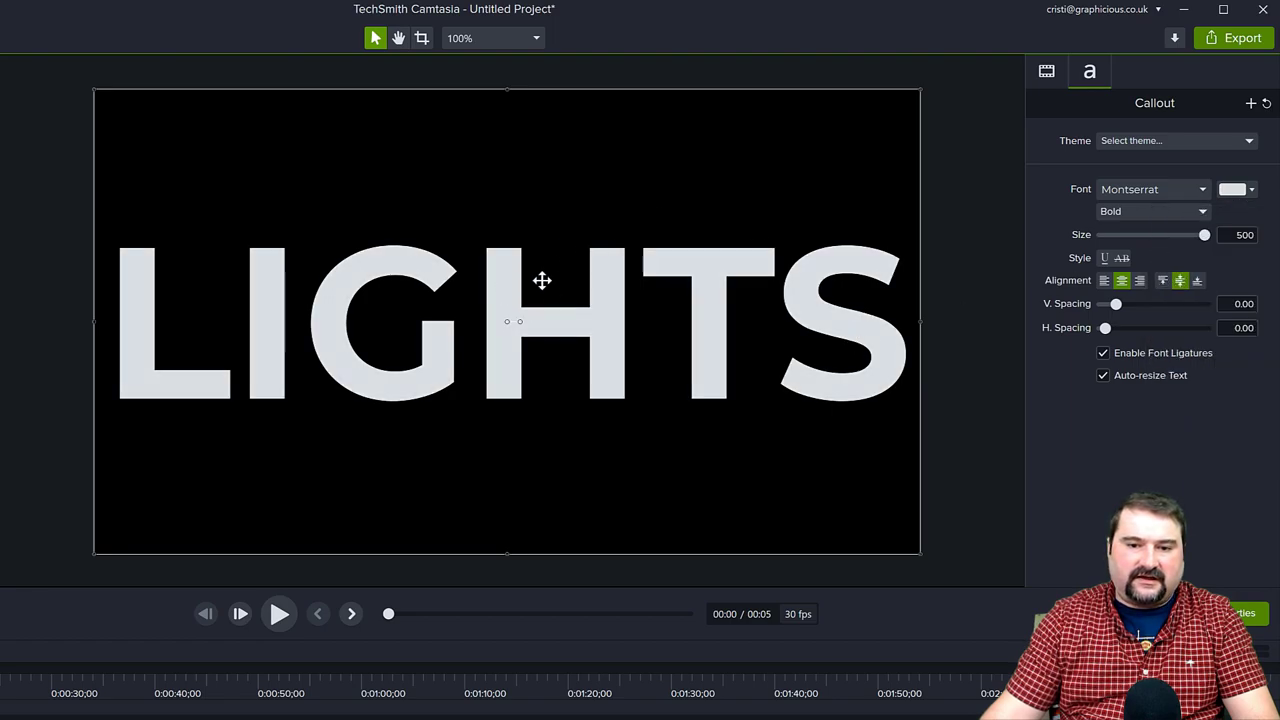
pyautogui.click(1203, 192)
pyautogui.click(1231, 189)
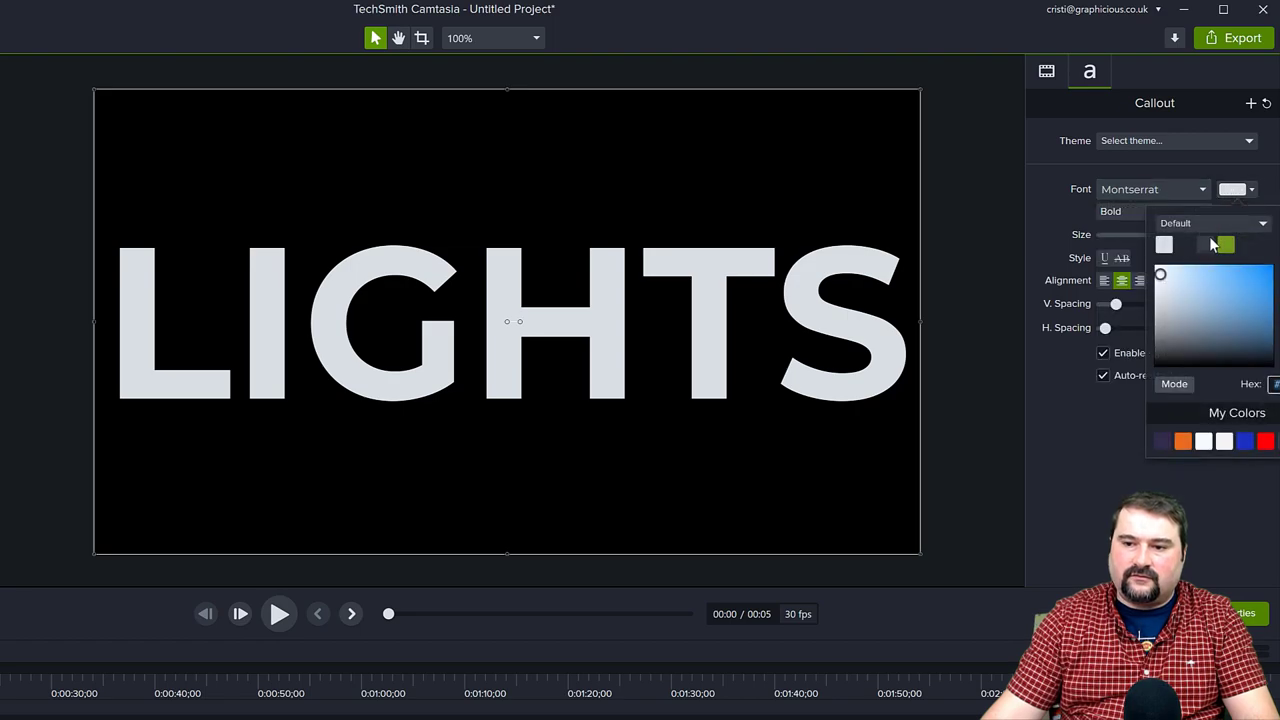
pyautogui.moveTo(1160, 277); pyautogui.dragTo(1155, 311)
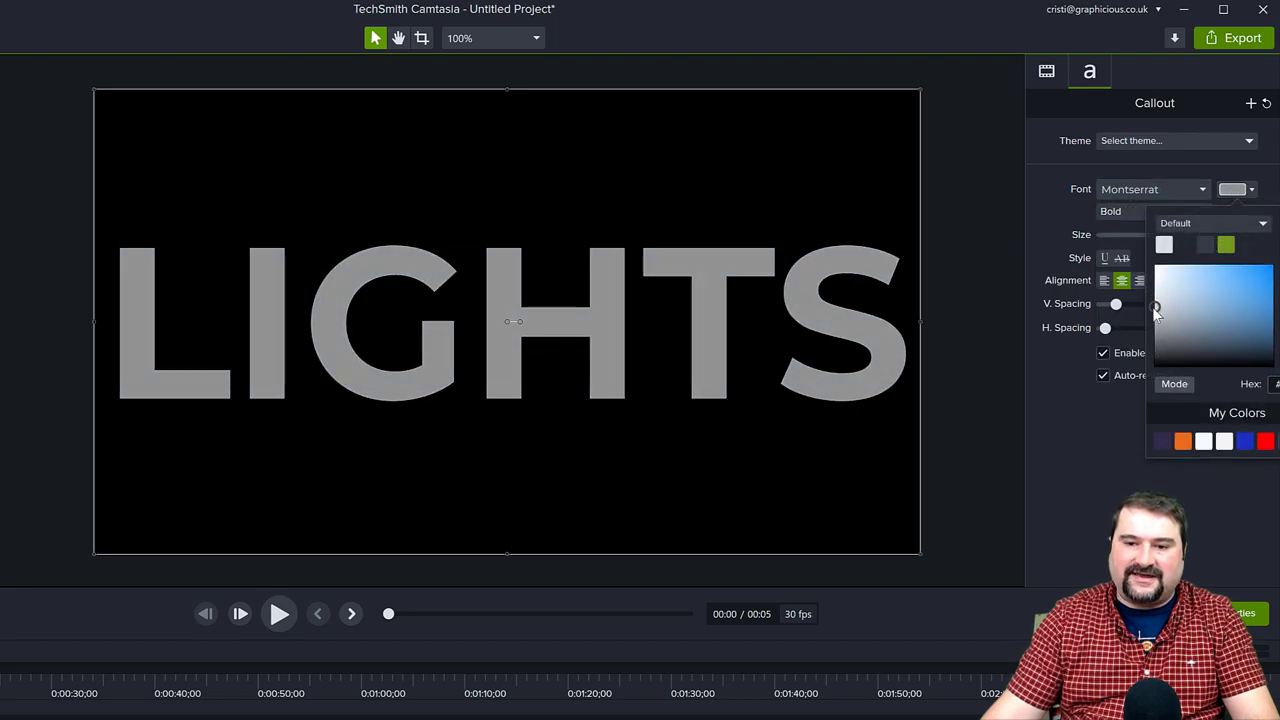
pyautogui.click(978, 352)
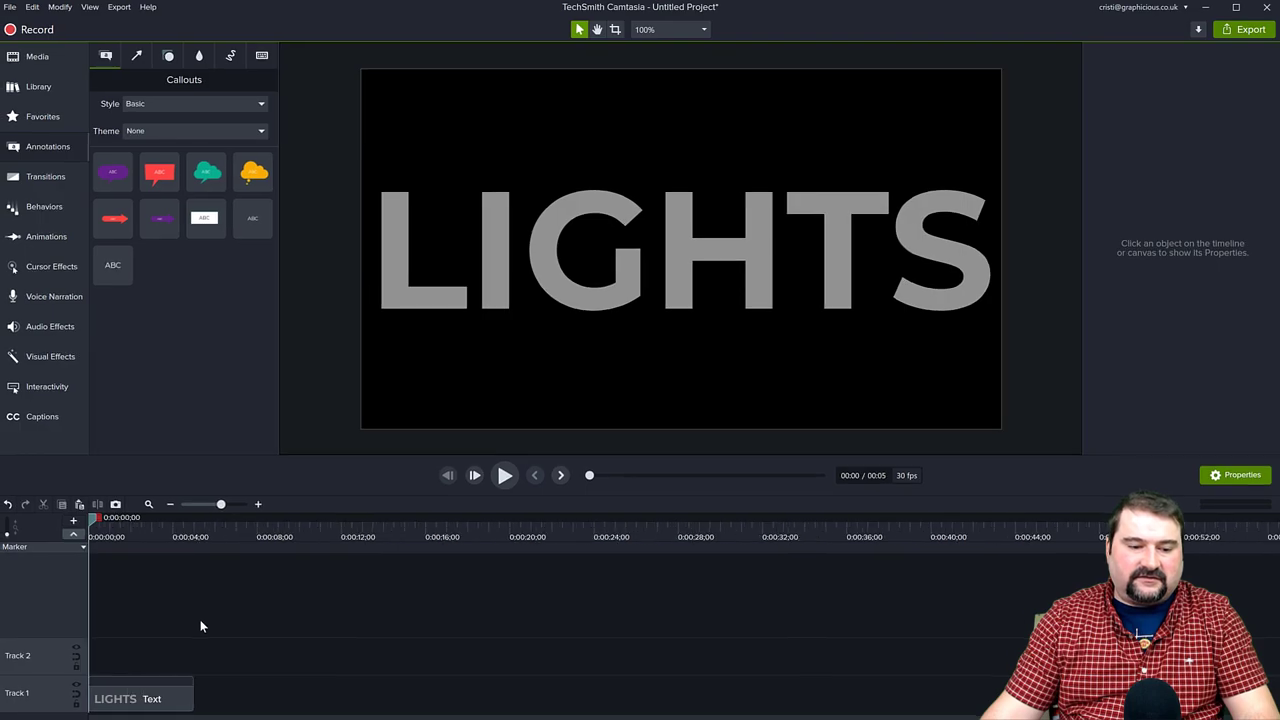
# Extend the LIGHTS clip to six seconds and park the playhead just past the start.
pyautogui.scroll(1, 200, 620)
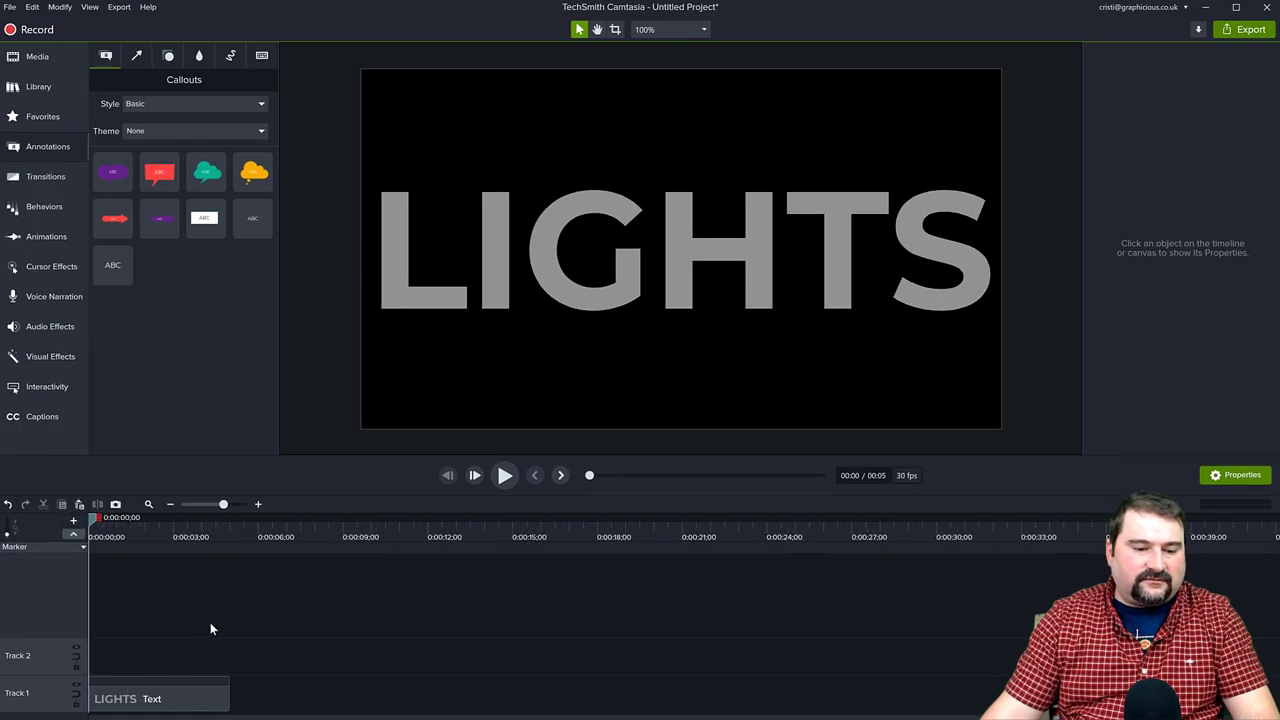
pyautogui.moveTo(229, 700); pyautogui.dragTo(264, 701)
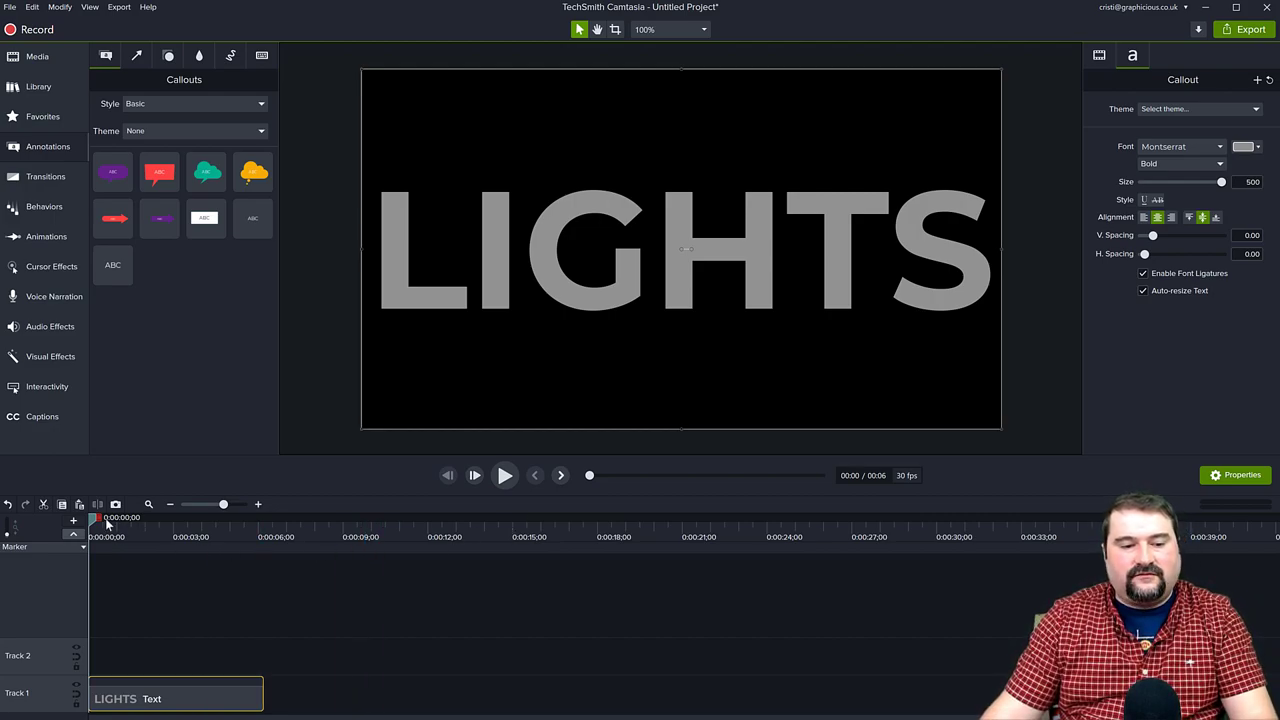
pyautogui.moveTo(95, 522); pyautogui.dragTo(119, 524)
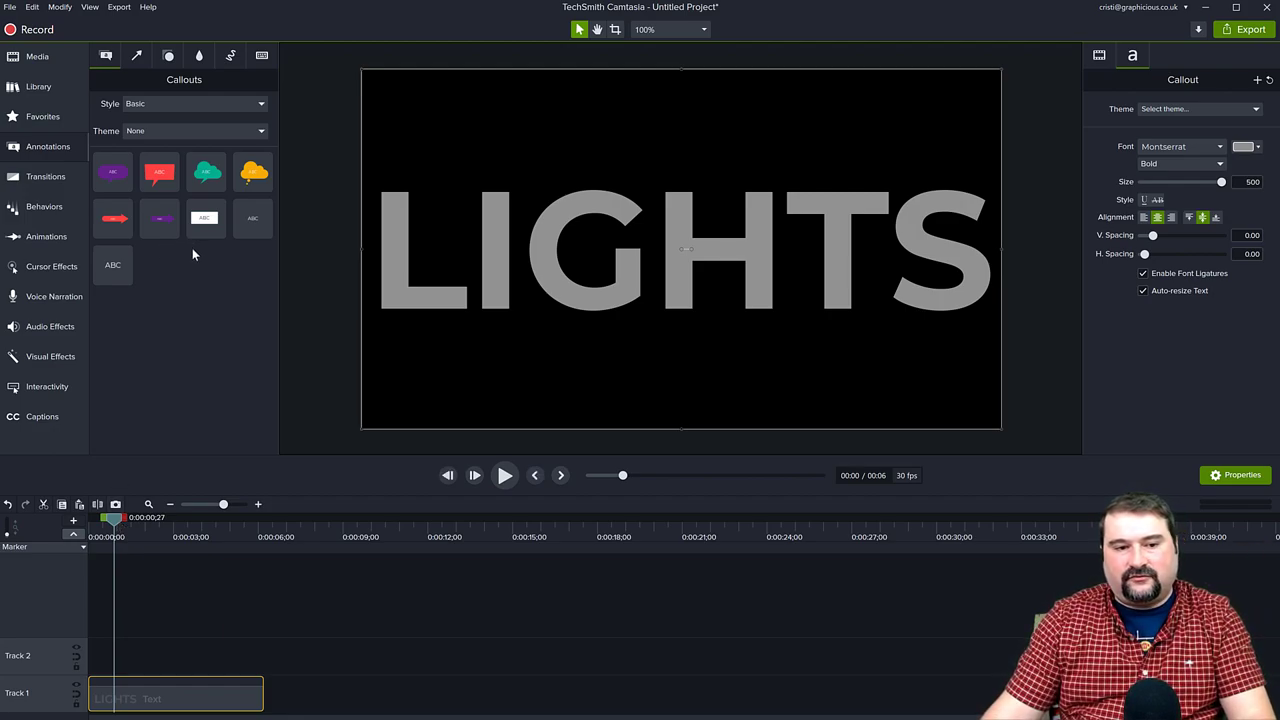
# Add a white rectangle over the L, starting at 0:00 and as long as the LIGHTS clip.
pyautogui.click(49, 147)
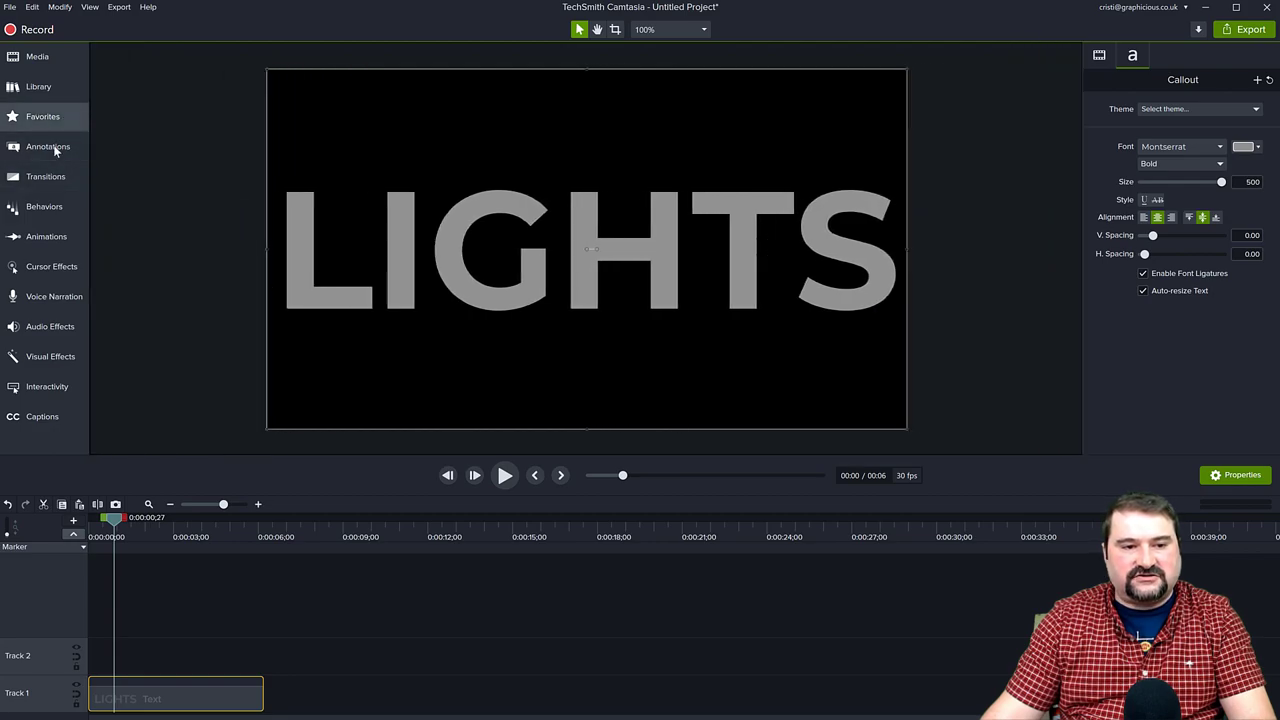
pyautogui.click(55, 150)
pyautogui.click(168, 56)
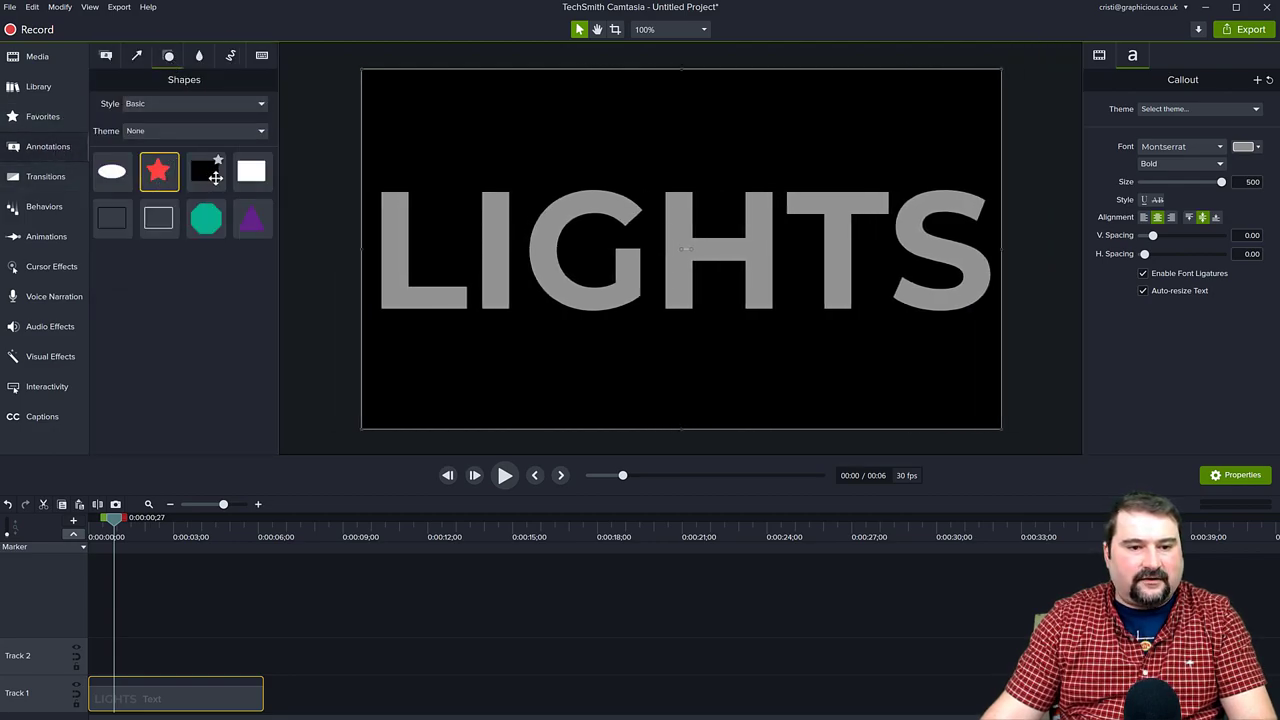
pyautogui.moveTo(251, 171); pyautogui.dragTo(396, 308)
pyautogui.moveTo(126, 652); pyautogui.dragTo(100, 652)
pyautogui.moveTo(226, 662); pyautogui.dragTo(263, 662)
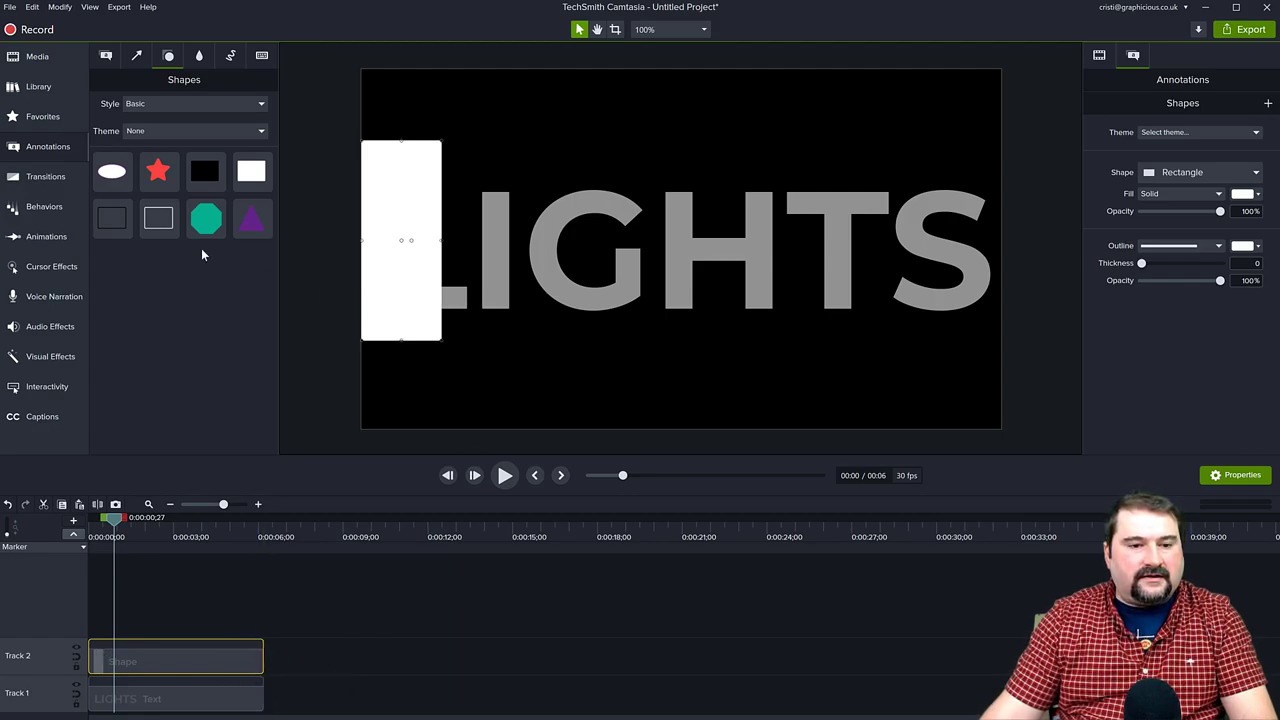
pyautogui.click(50, 358)
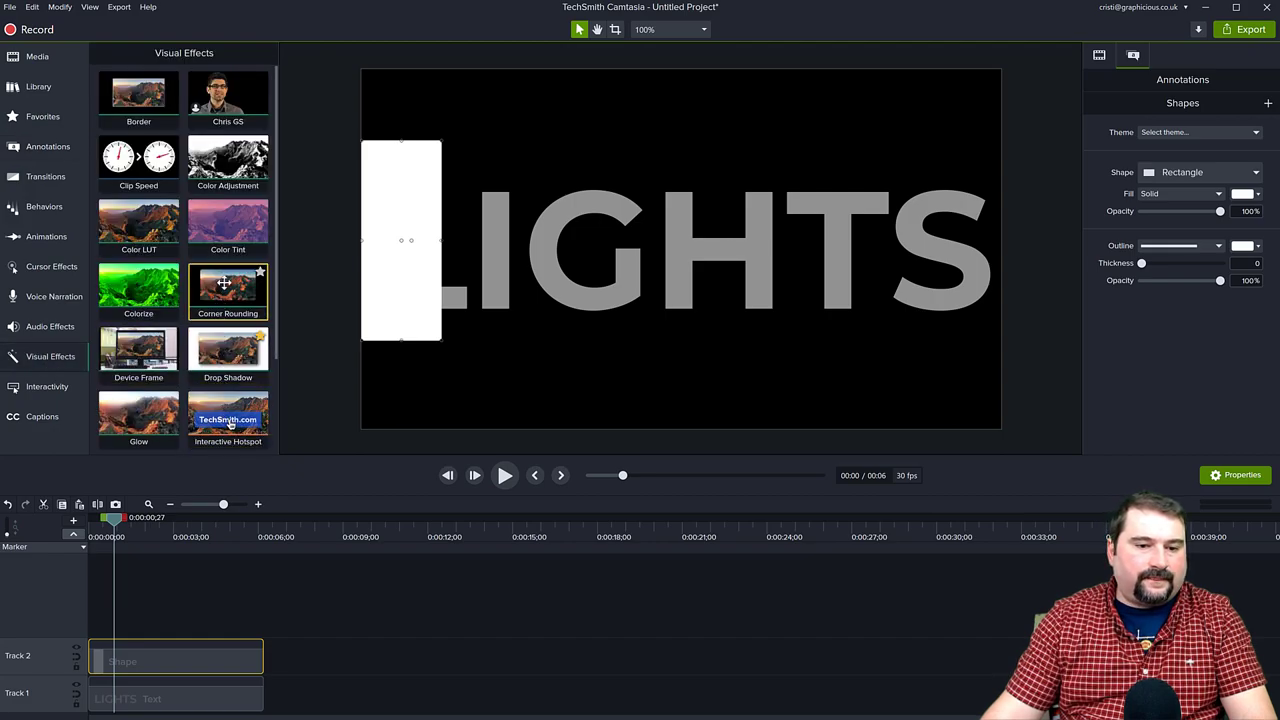
# Apply an Alpha Media Matte to the rectangle and move it off the left edge to X -1080.
pyautogui.scroll(-2, 228, 330)
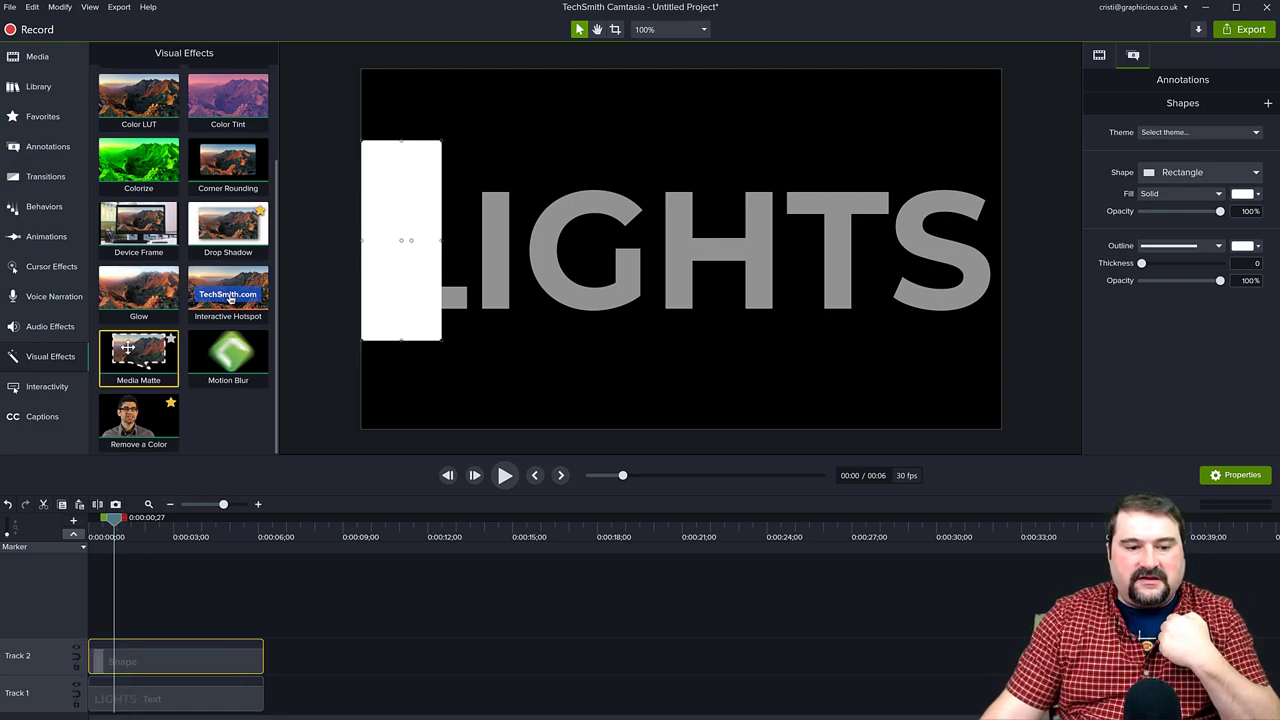
pyautogui.moveTo(138, 352); pyautogui.dragTo(170, 668)
pyautogui.moveTo(390, 334); pyautogui.dragTo(314, 340)
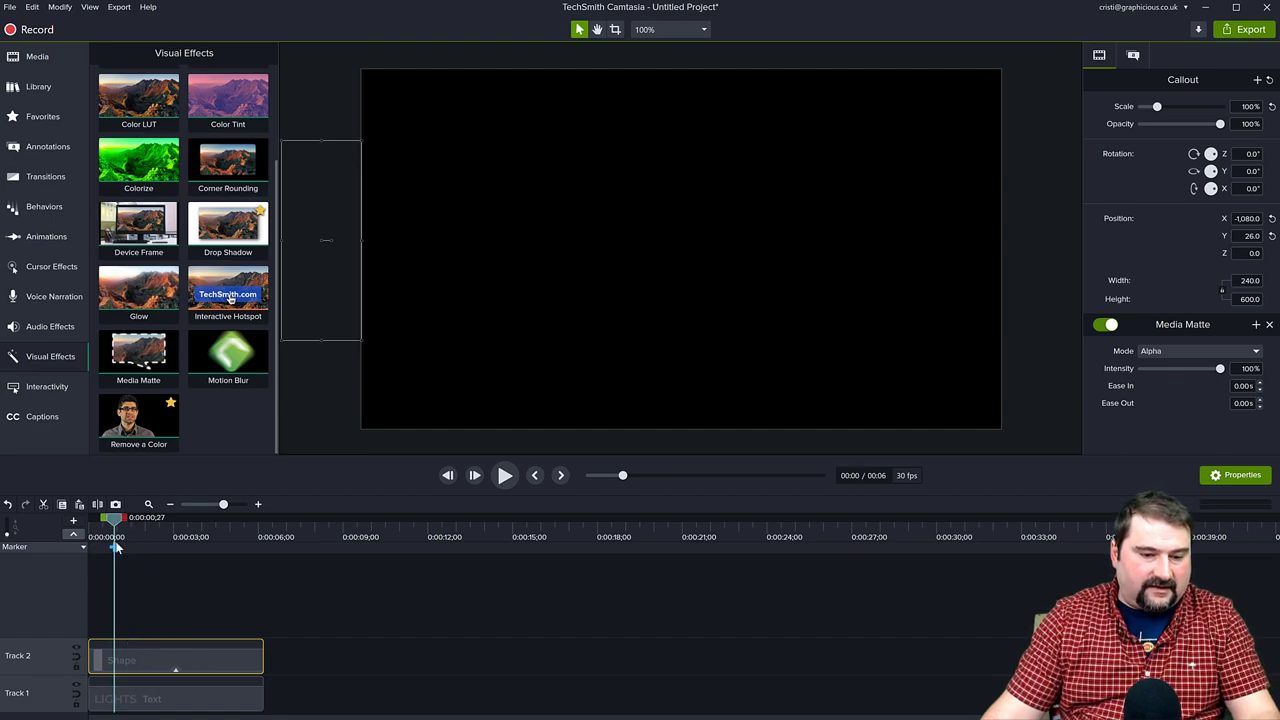
# Animate the rectangle from X -1080 to X 1150 over about five seconds and preview the sweep.
pyautogui.moveTo(108, 662); pyautogui.dragTo(234, 661)
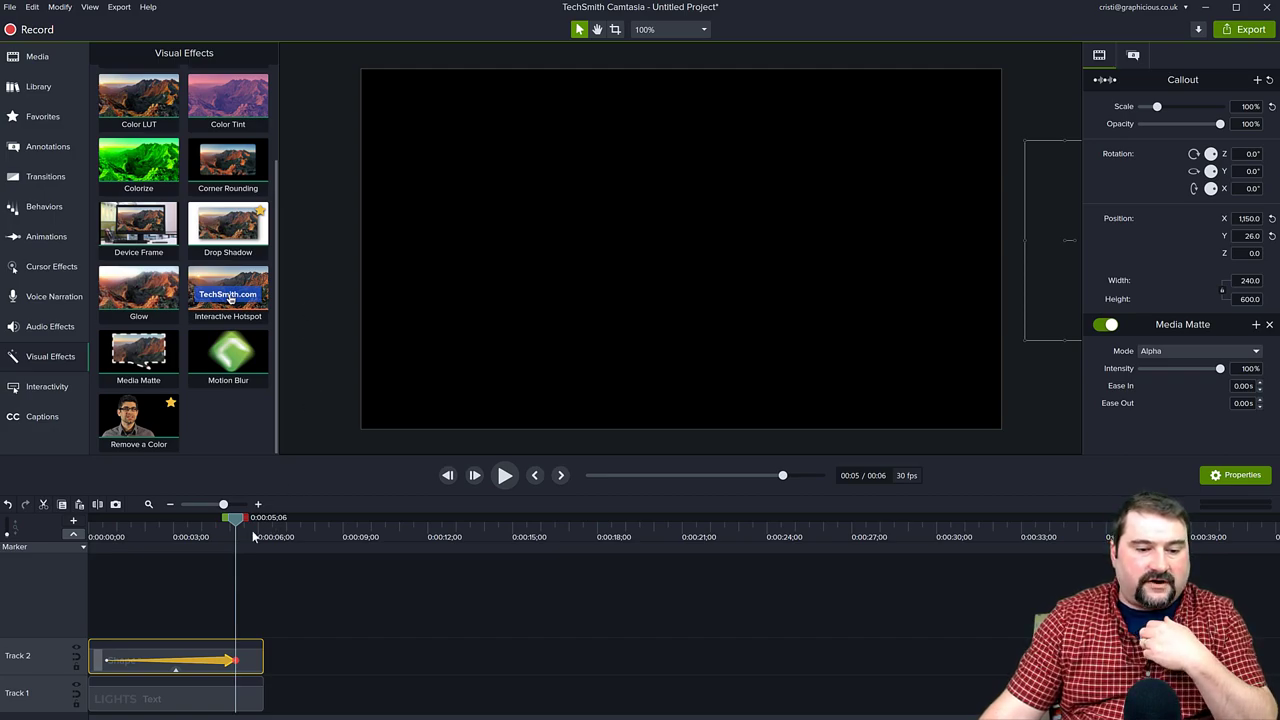
pyautogui.moveTo(224, 519); pyautogui.dragTo(102, 519)
pyautogui.press('space')
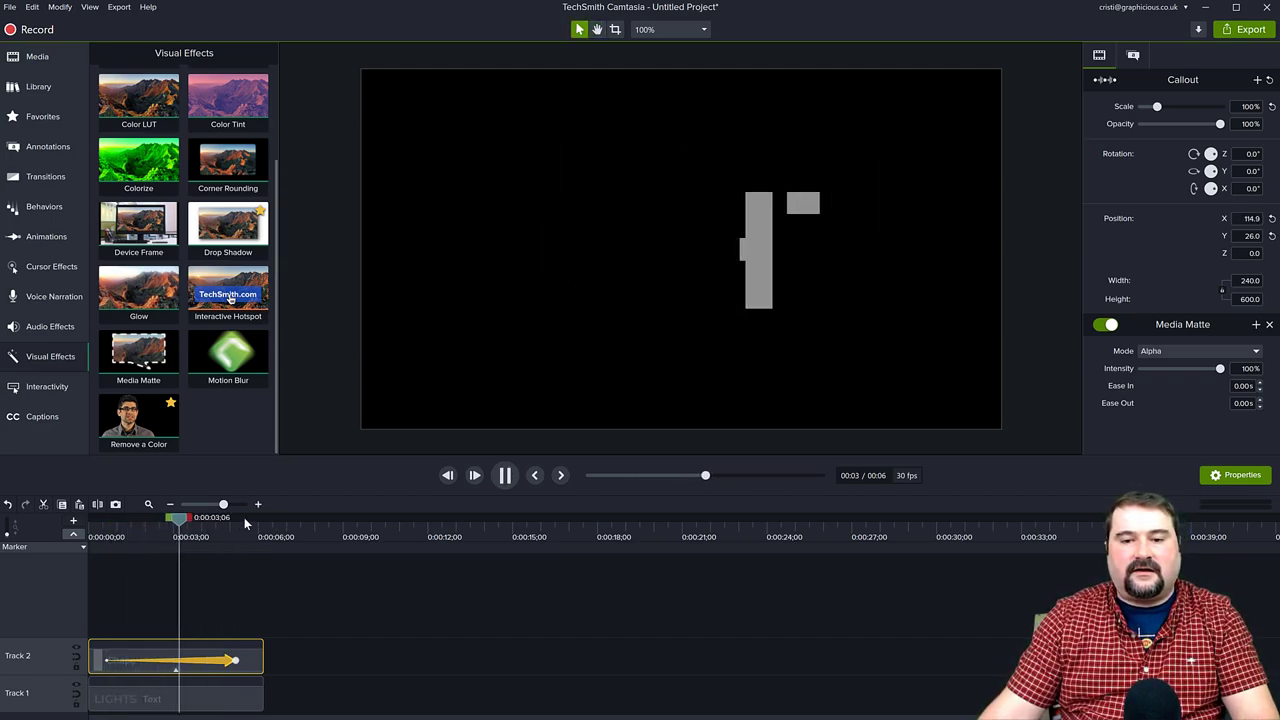
pyautogui.press('space')
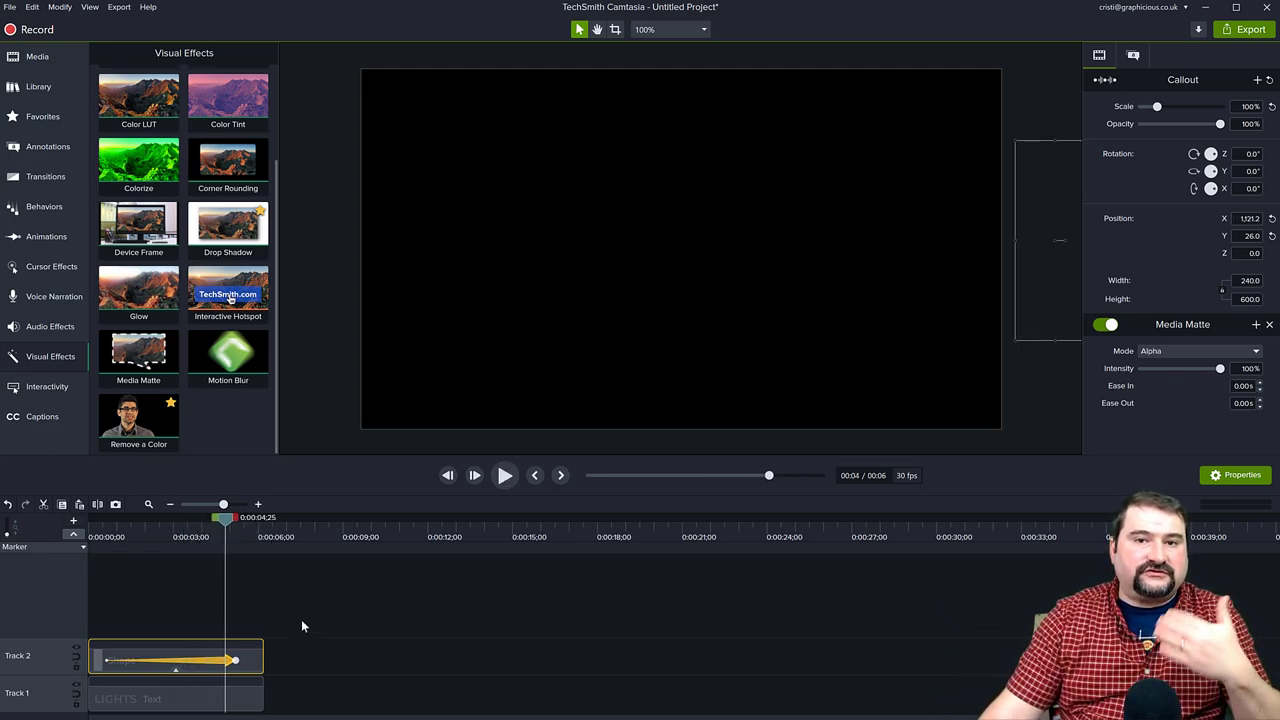
# Insert a new bottom Track 1 and paste a copy of the LIGHTS text clip at the start.
pyautogui.click(139, 707)
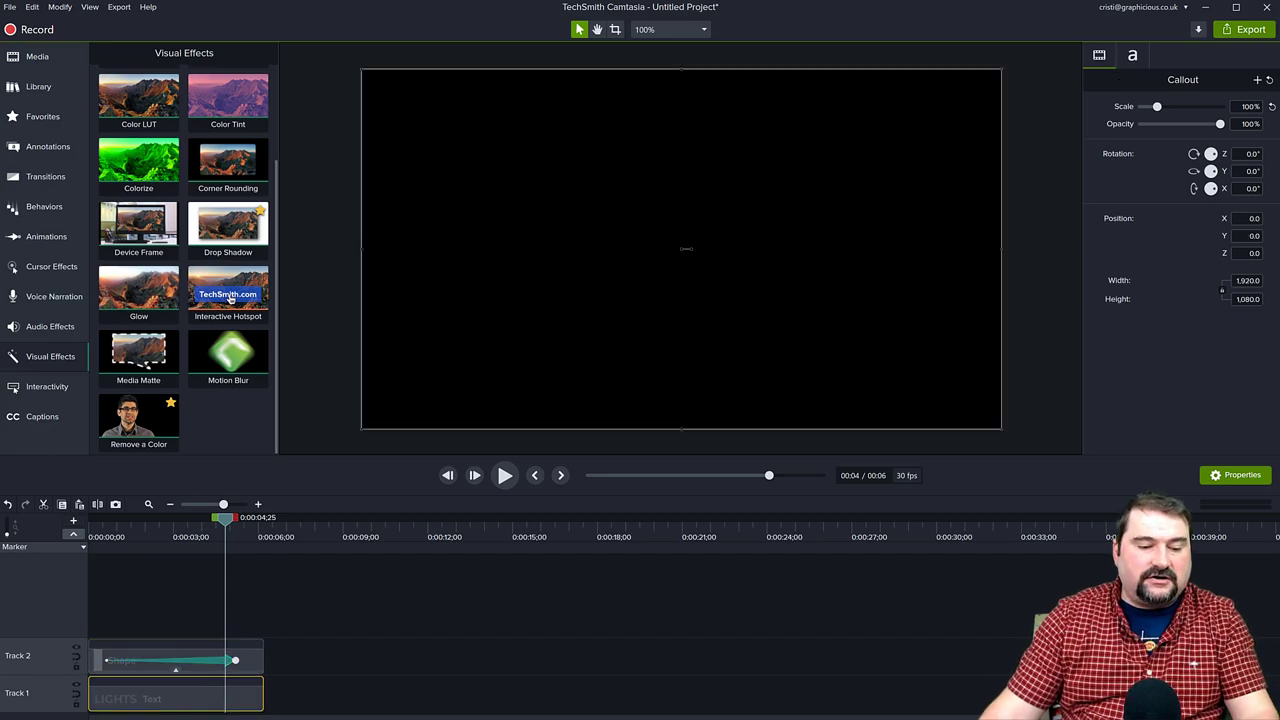
pyautogui.rightClick(44, 692)
pyautogui.moveTo(100, 486)
pyautogui.click(240, 502)
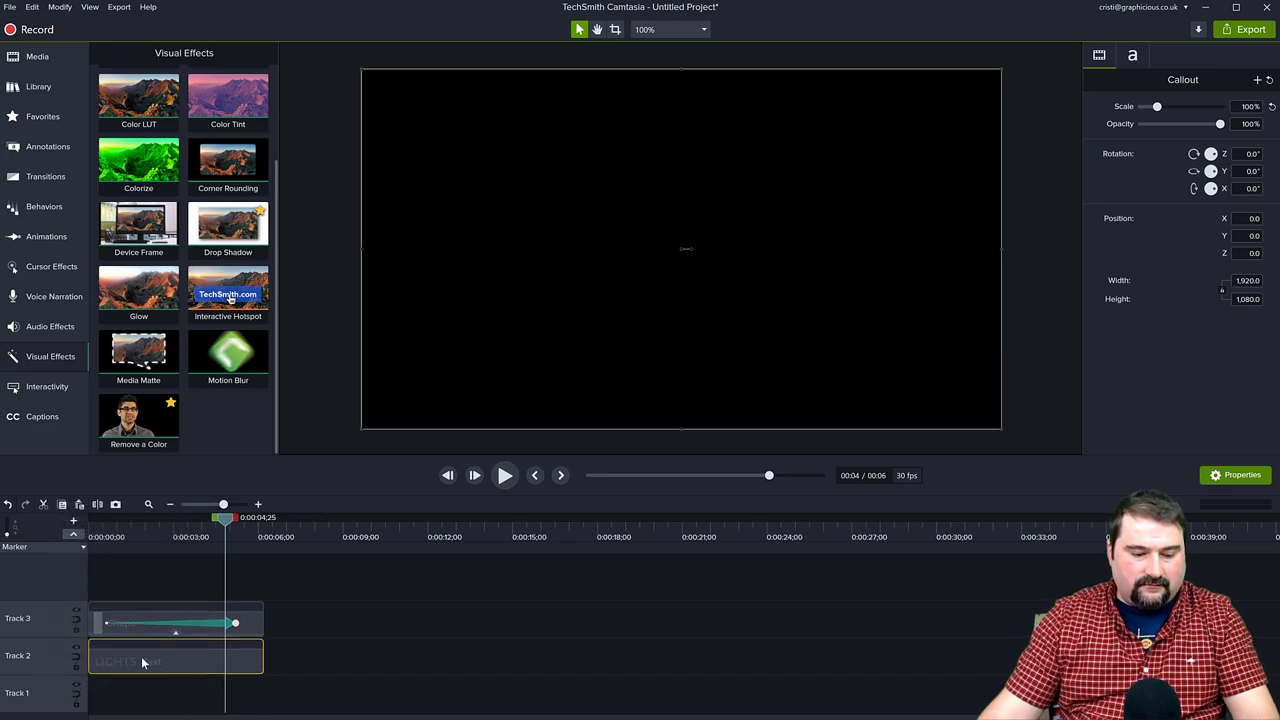
pyautogui.moveTo(224, 530); pyautogui.dragTo(85, 535)
pyautogui.hotkey('ctrl', 'v')
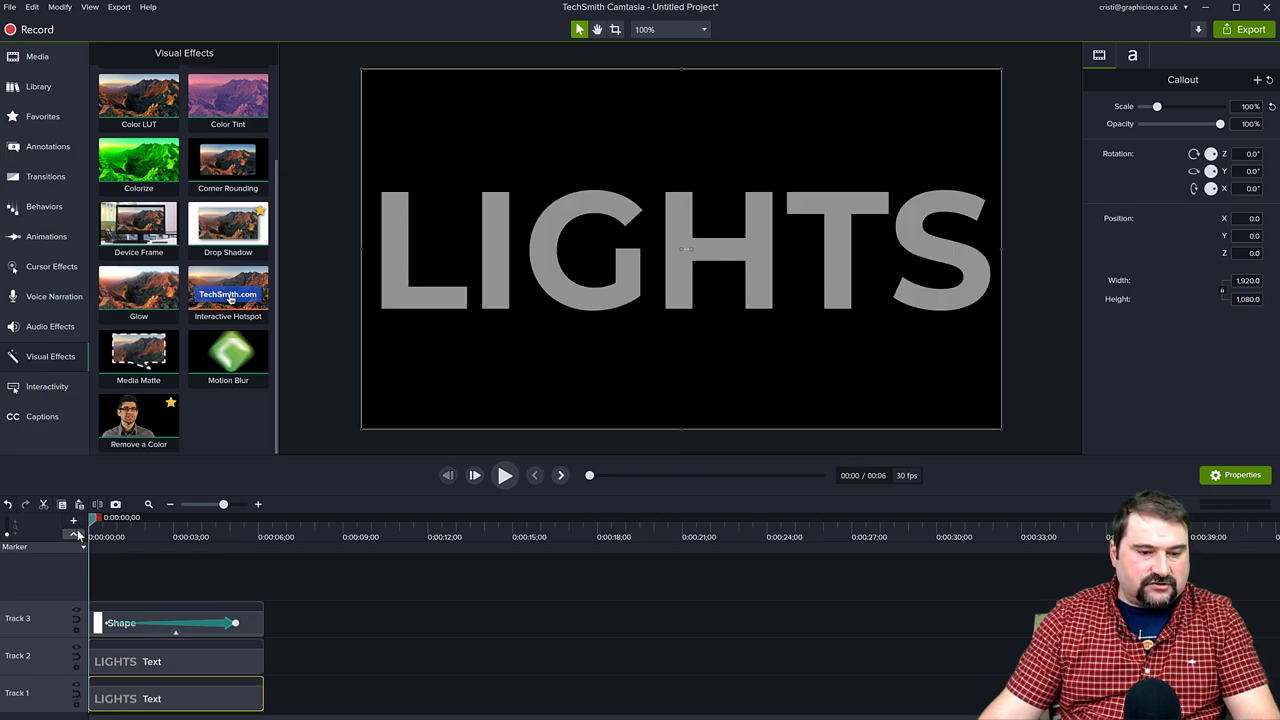
# Set the Track 2 LIGHTS copy's font colour to white and play the sweep over the grey title.
pyautogui.click(170, 662)
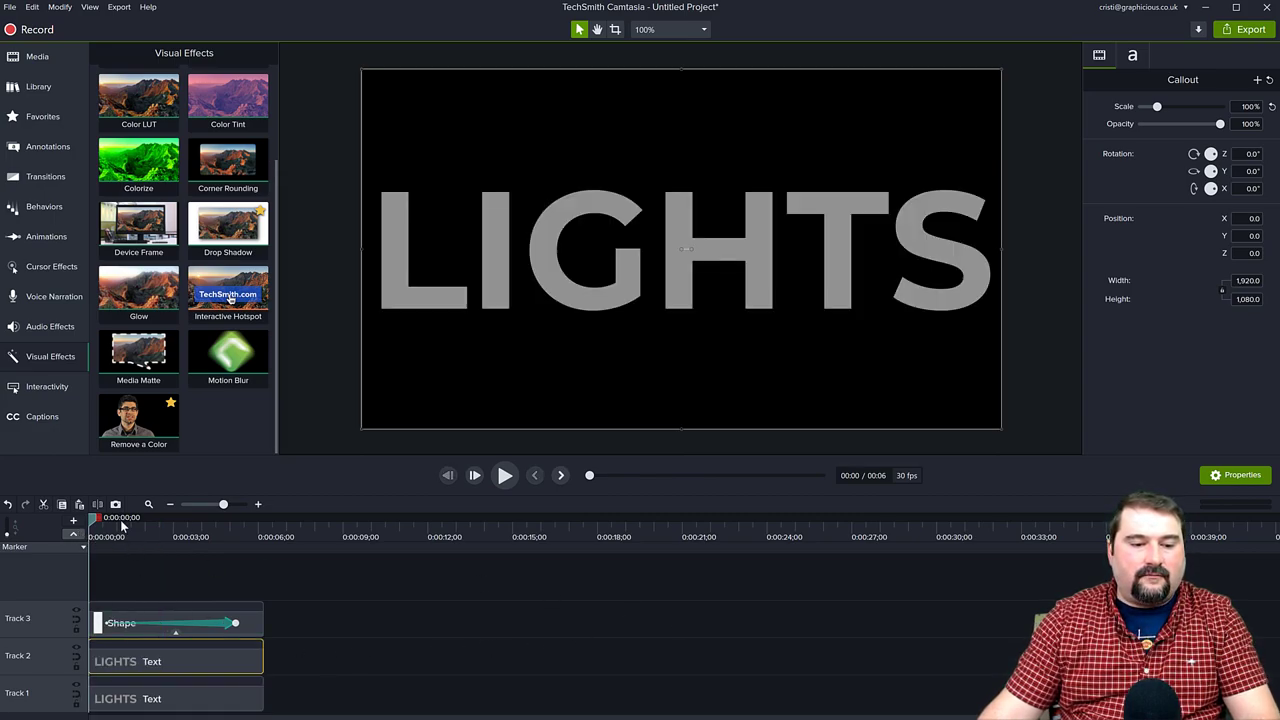
pyautogui.moveTo(98, 524); pyautogui.dragTo(149, 526)
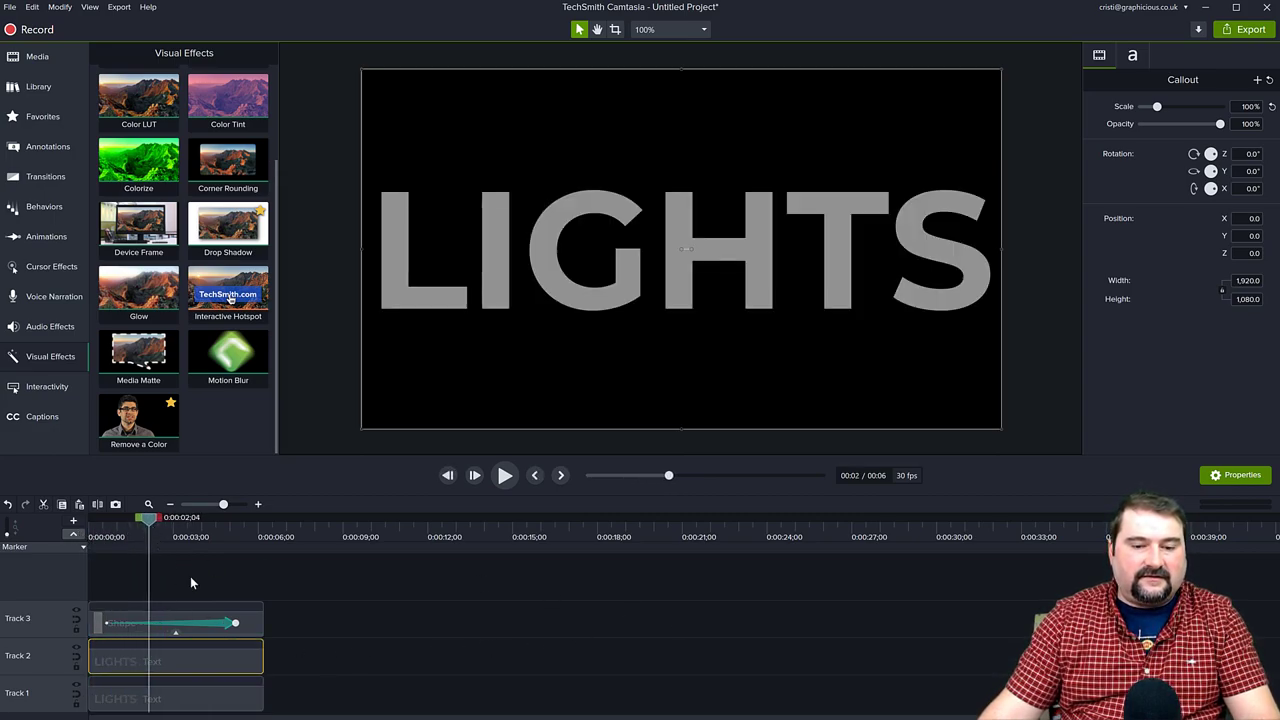
pyautogui.click(1131, 56)
pyautogui.click(1245, 146)
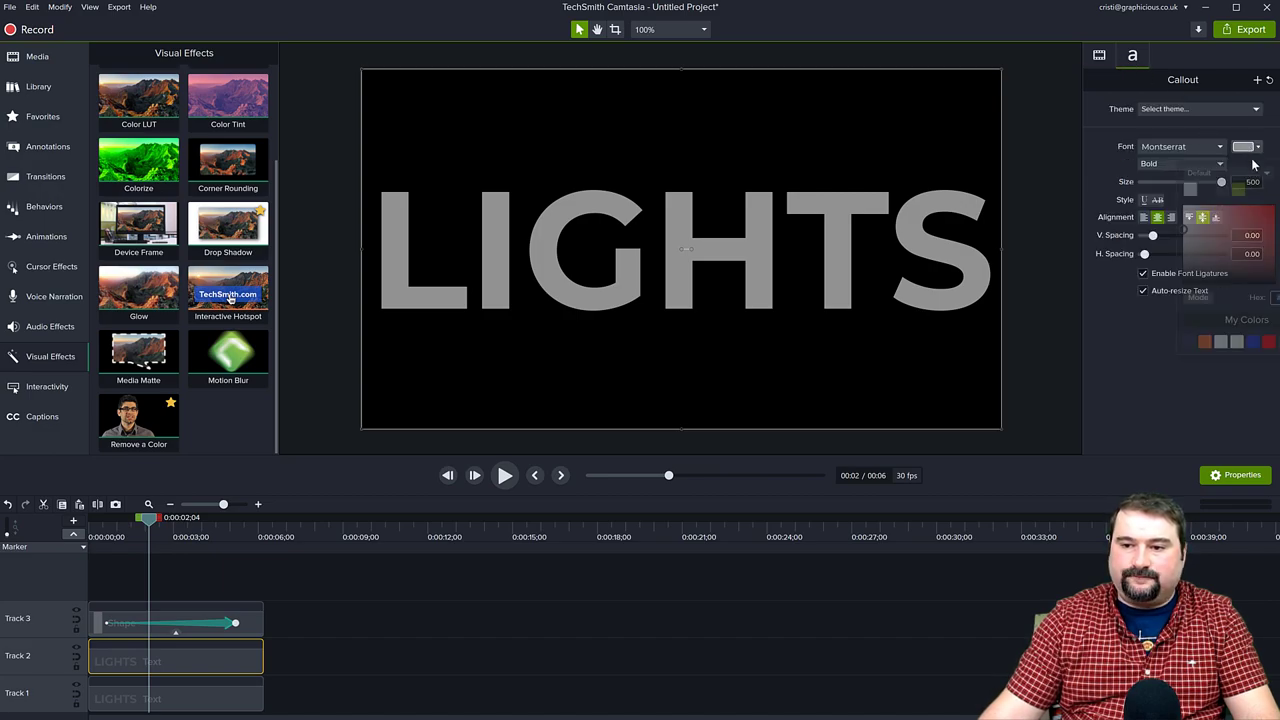
pyautogui.click(614, 631)
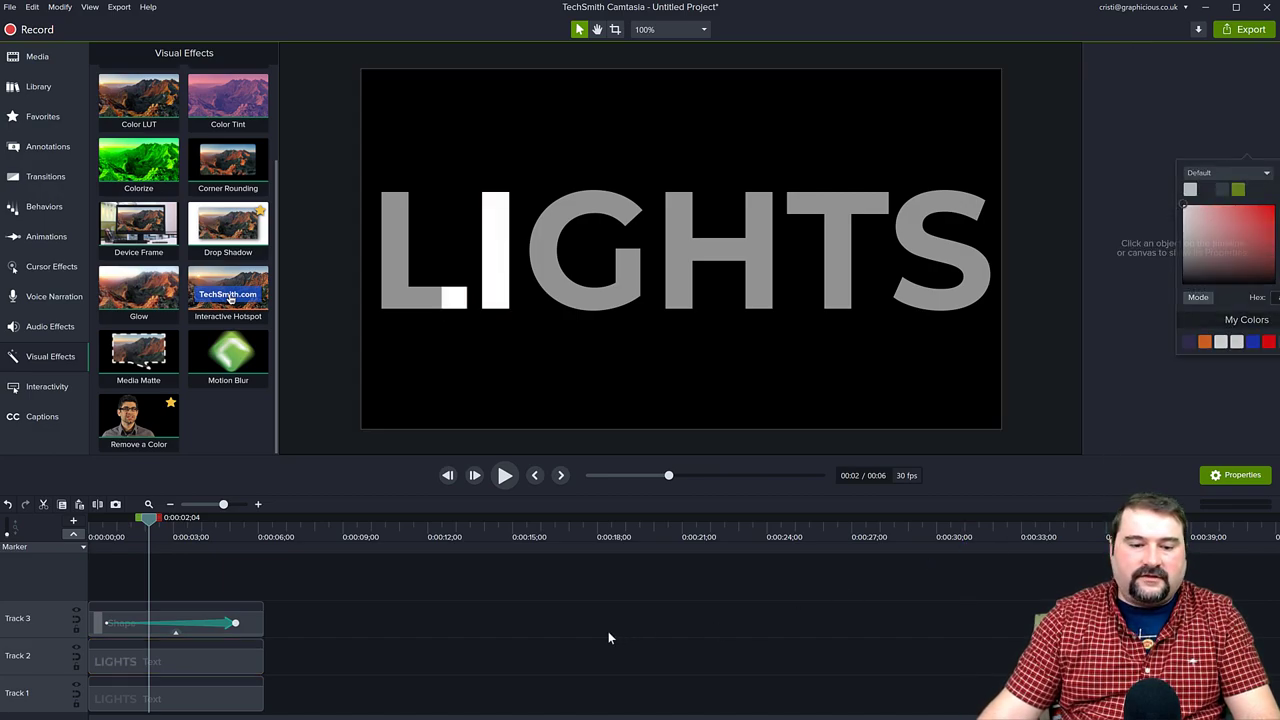
pyautogui.moveTo(150, 522); pyautogui.dragTo(91, 521)
pyautogui.press('space')
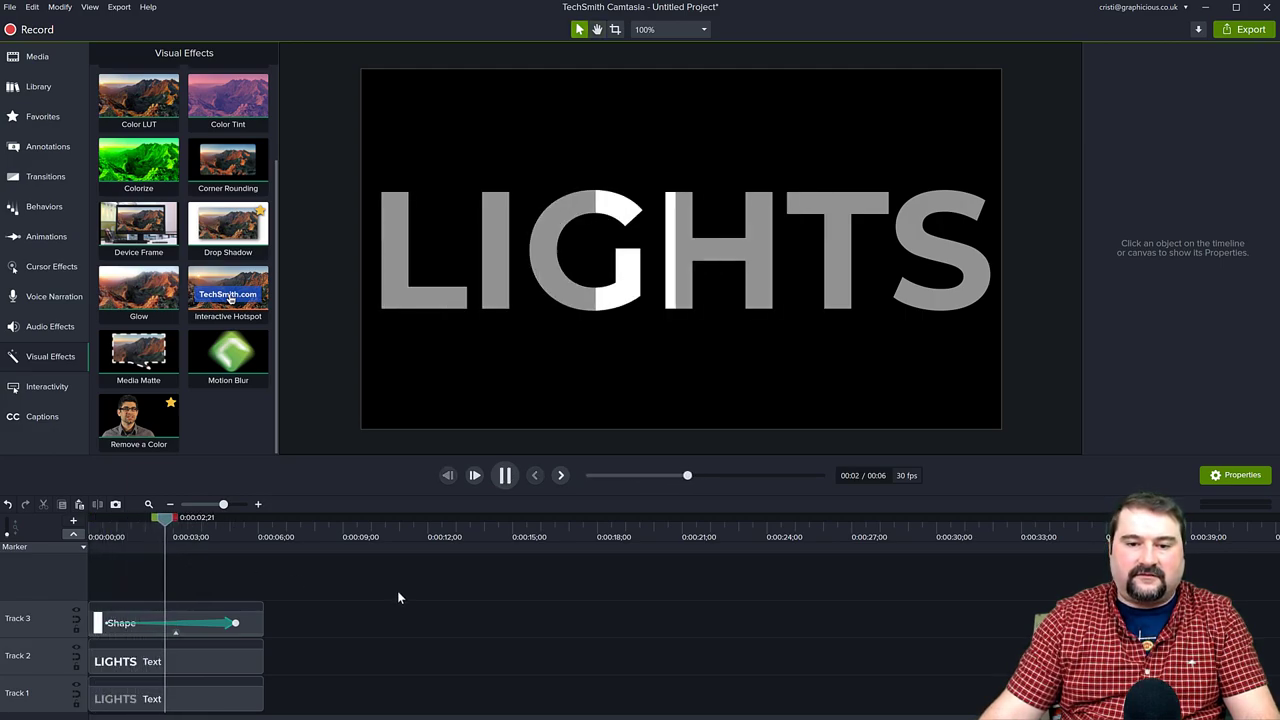
pyautogui.press('space')
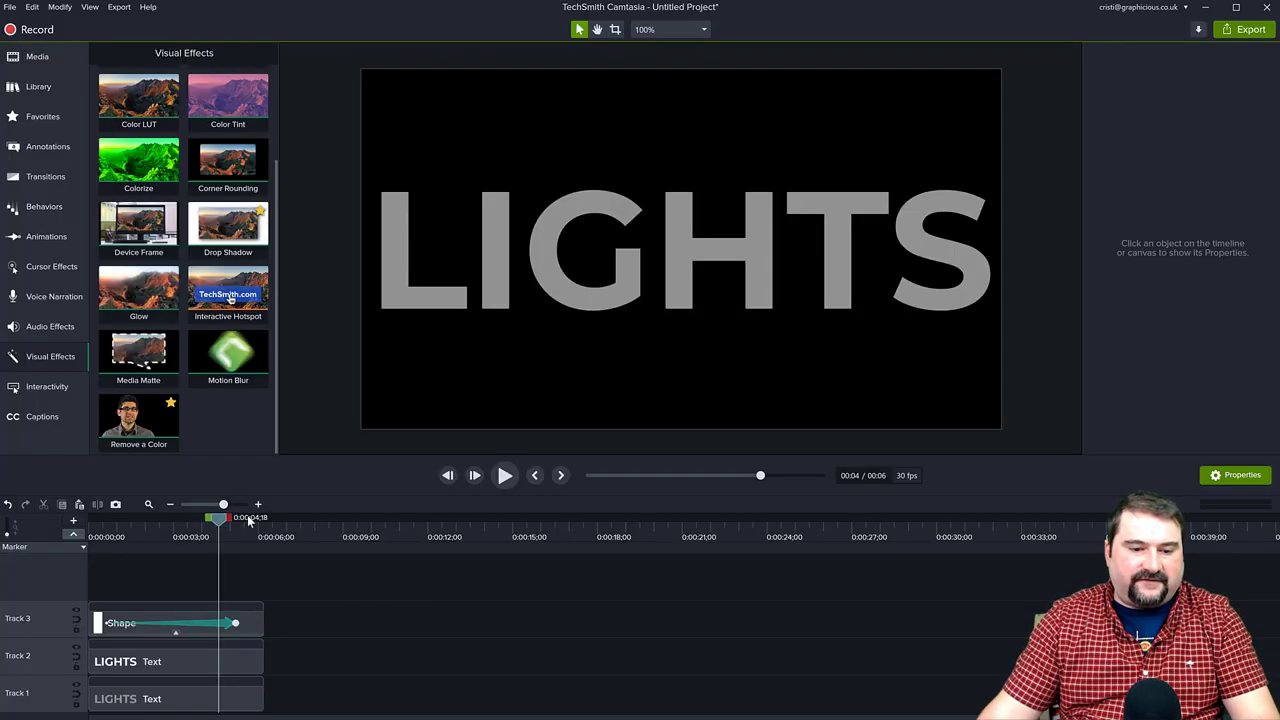
pyautogui.moveTo(219, 518); pyautogui.dragTo(161, 524)
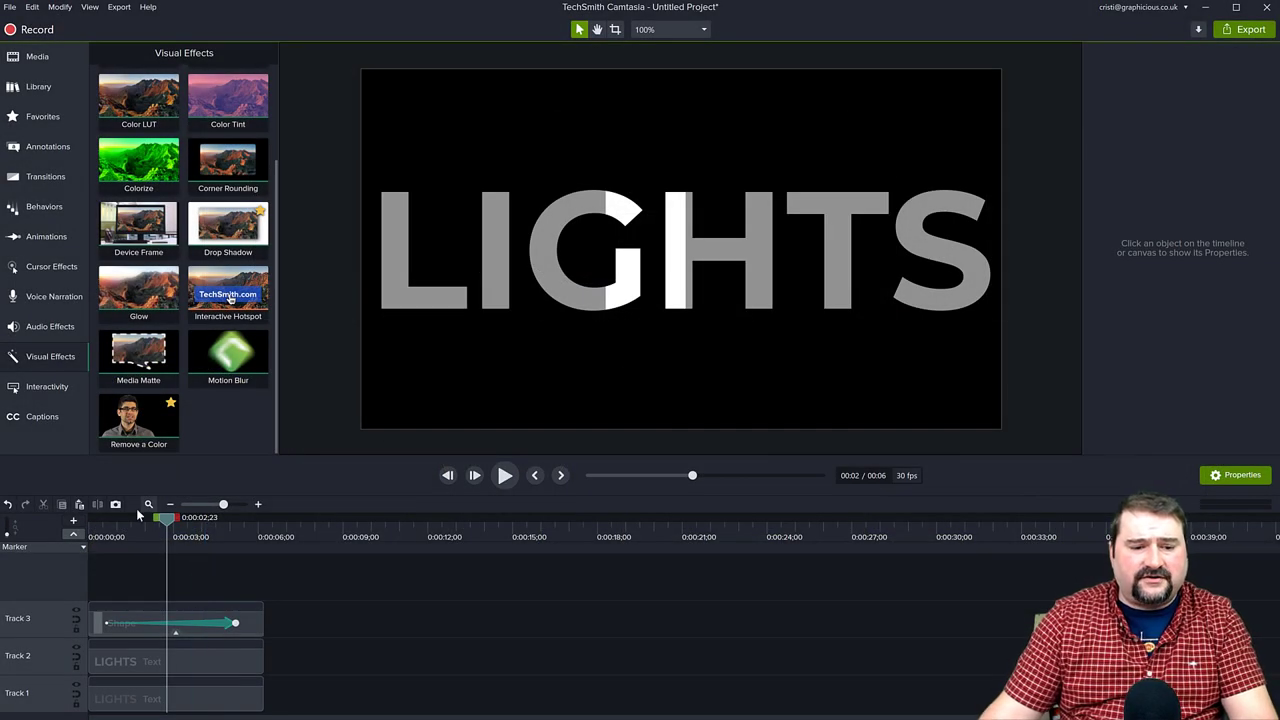
pyautogui.click(138, 517)
# Remove the Media Matte from the rectangle so it crosses LIGHTS as a solid white bar.
pyautogui.moveTo(157, 532); pyautogui.dragTo(162, 530)
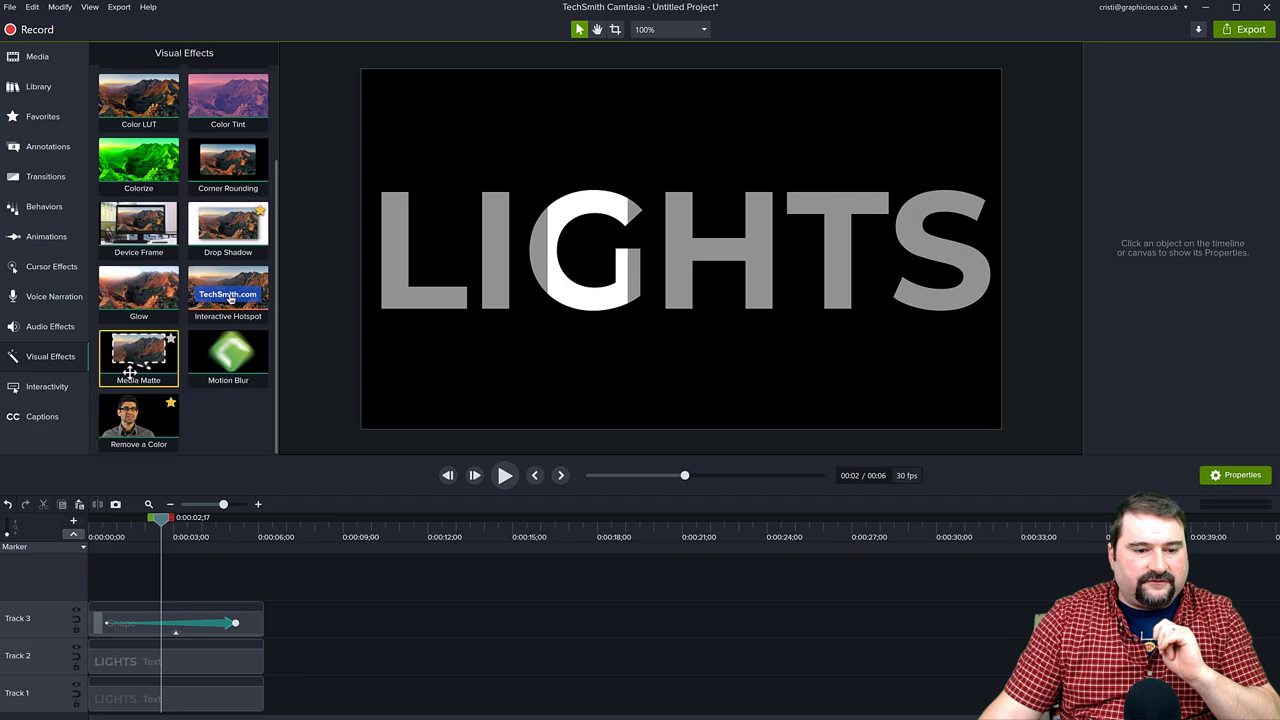
pyautogui.click(249, 630)
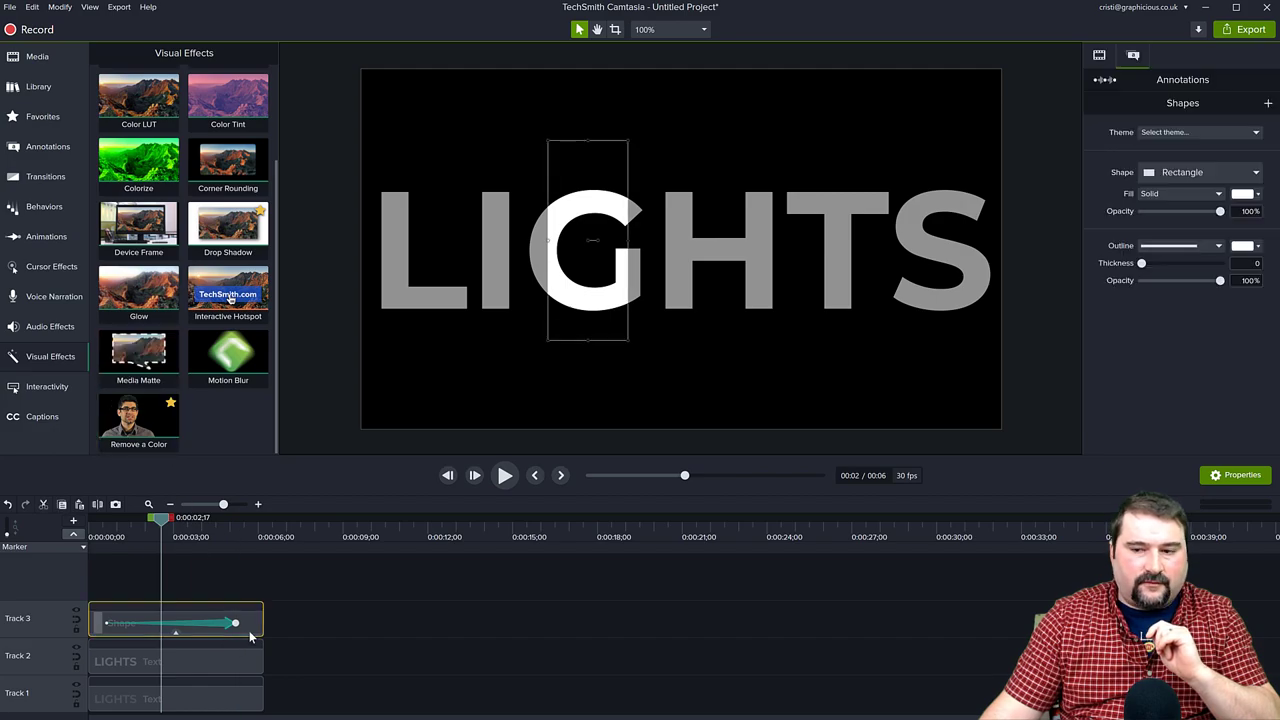
pyautogui.click(1100, 56)
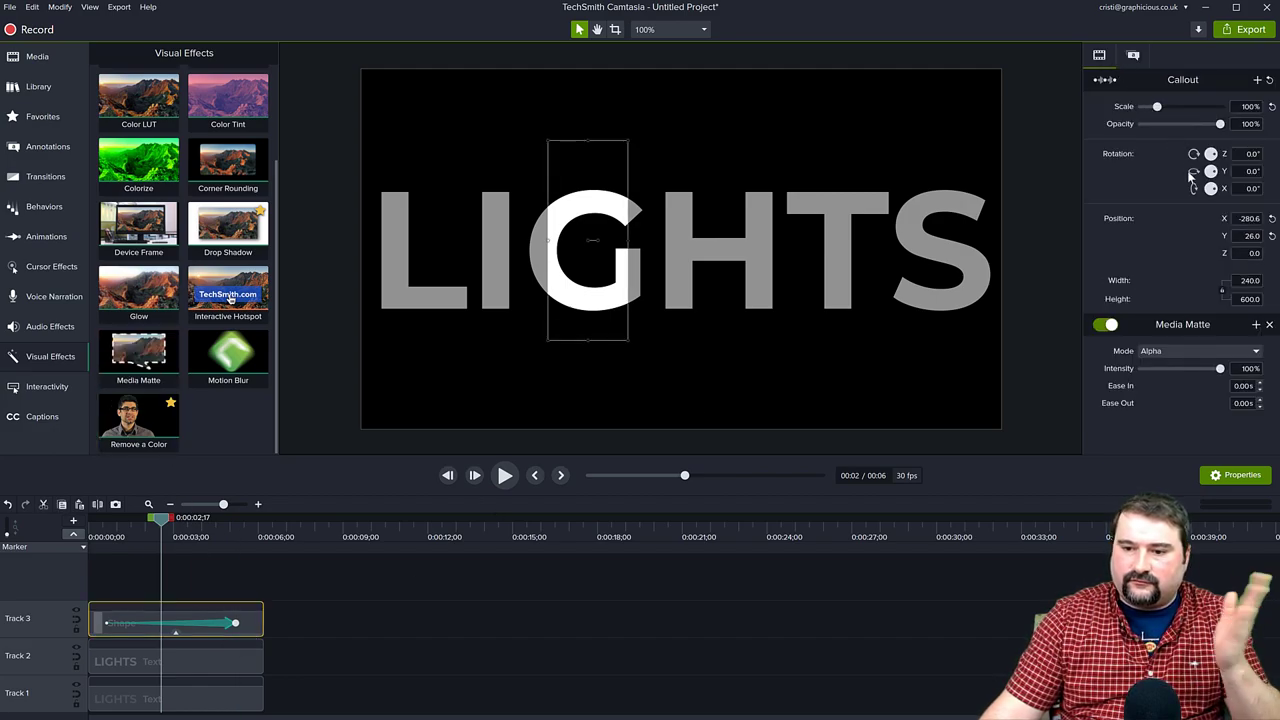
pyautogui.click(1268, 327)
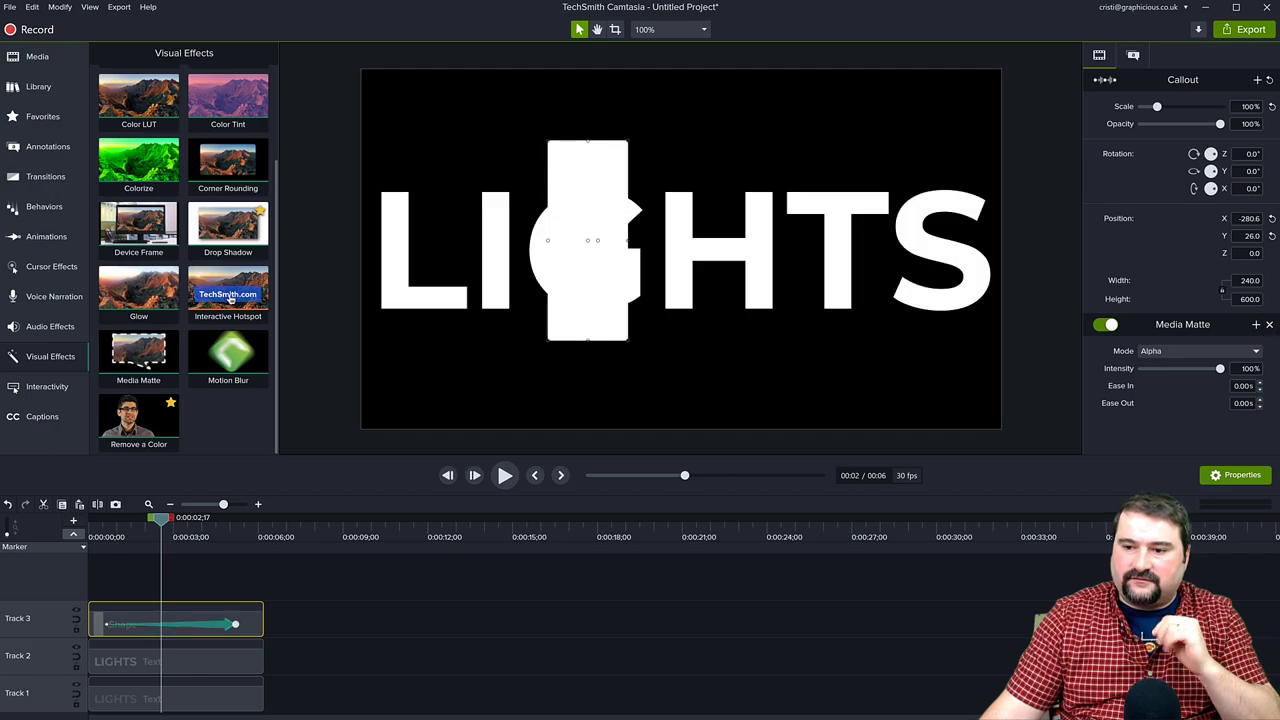
pyautogui.moveTo(161, 518); pyautogui.dragTo(164, 574)
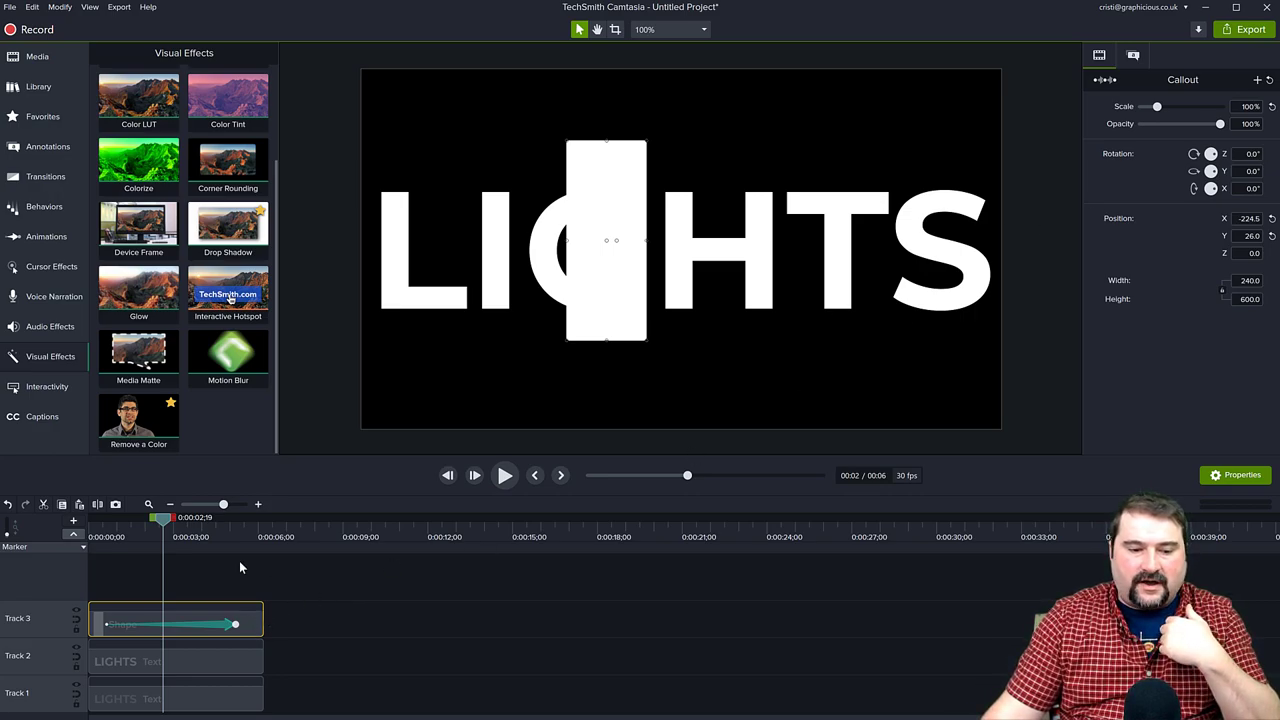
pyautogui.click(224, 630)
# Delete the rectangle's movement animation and place the white bar over the middle of LIGHTS.
pyautogui.press('Delete')
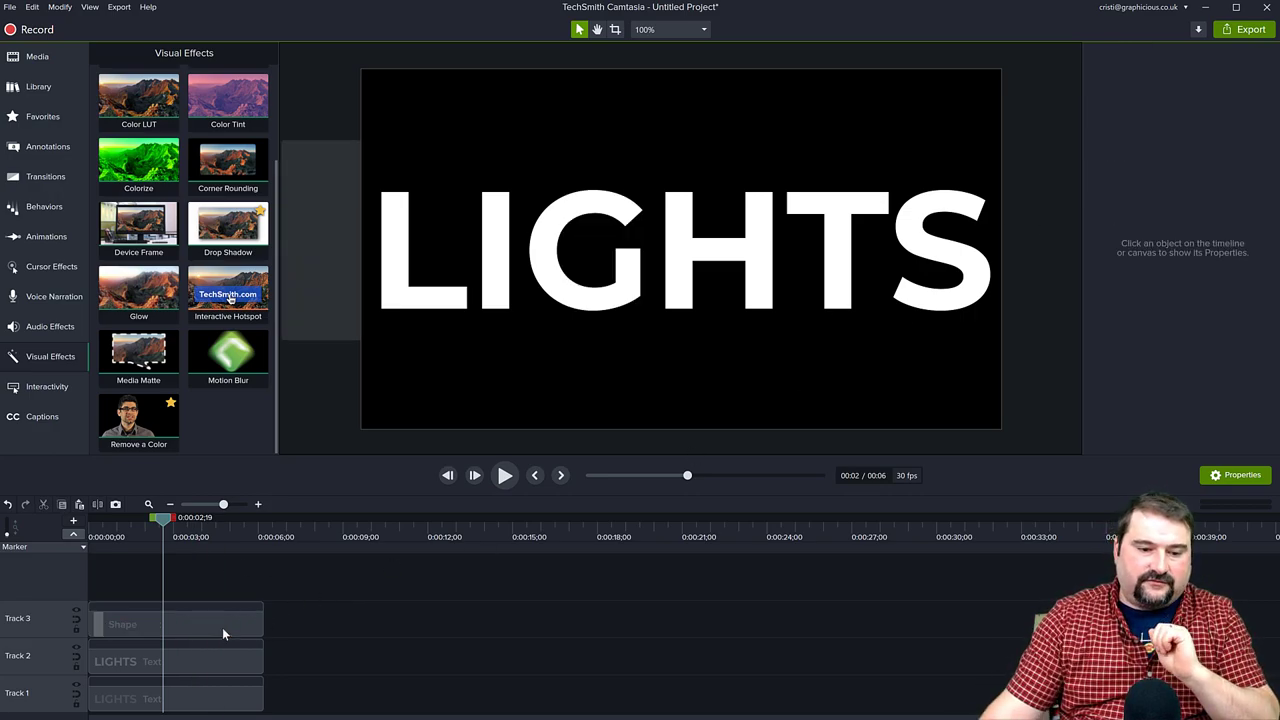
pyautogui.click(222, 618)
pyautogui.moveTo(311, 301); pyautogui.dragTo(584, 306)
# Change the upper LIGHTS text colour to dark red.
pyautogui.click(676, 288)
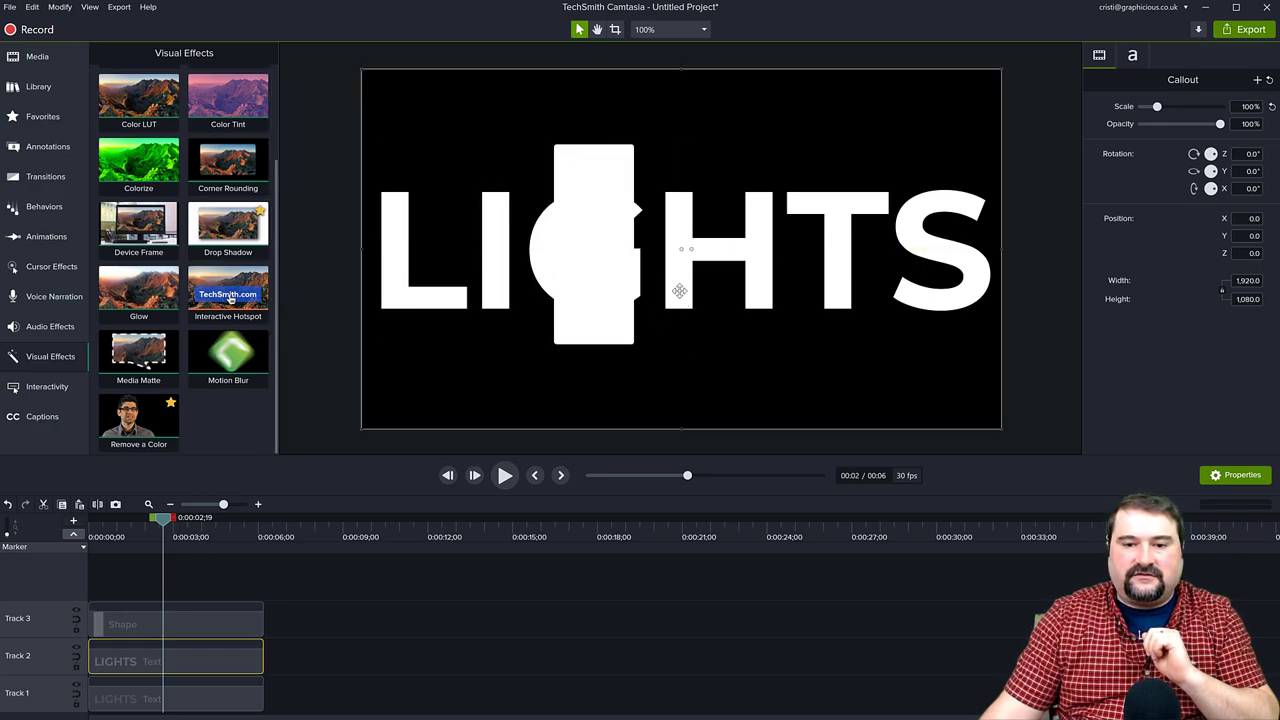
pyautogui.click(1132, 54)
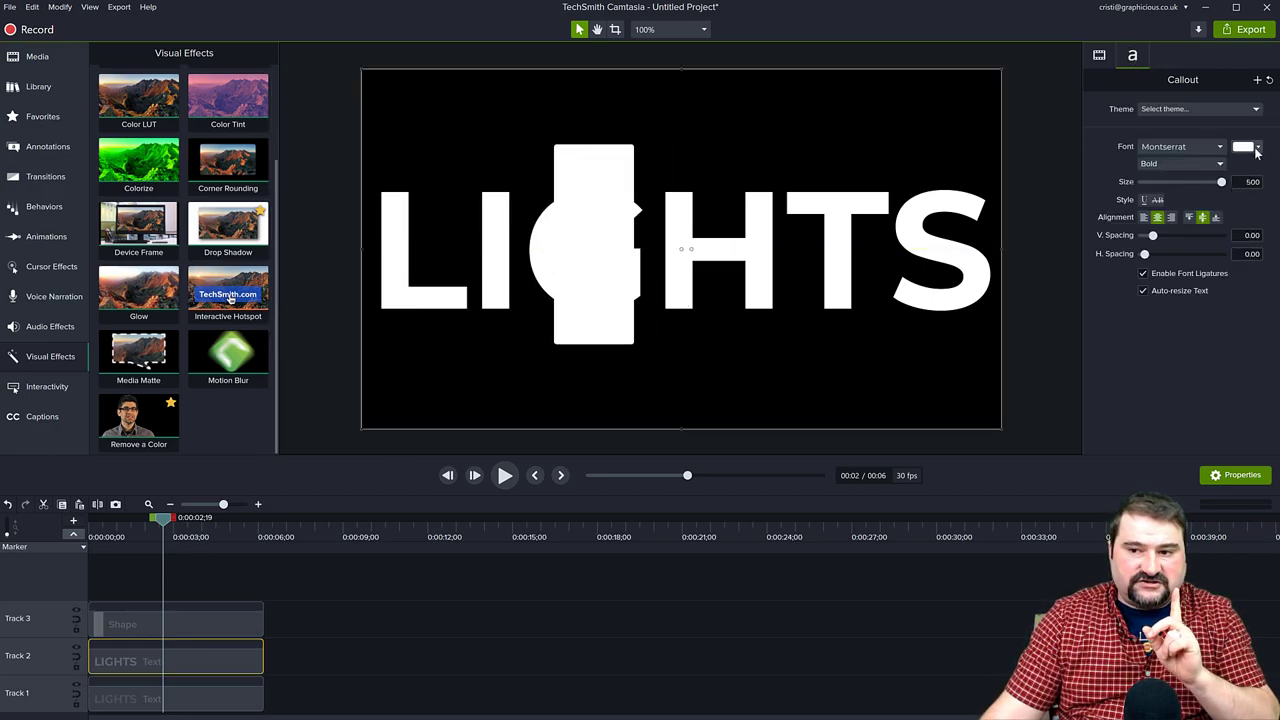
pyautogui.moveTo(1221, 183); pyautogui.dragTo(1223, 184)
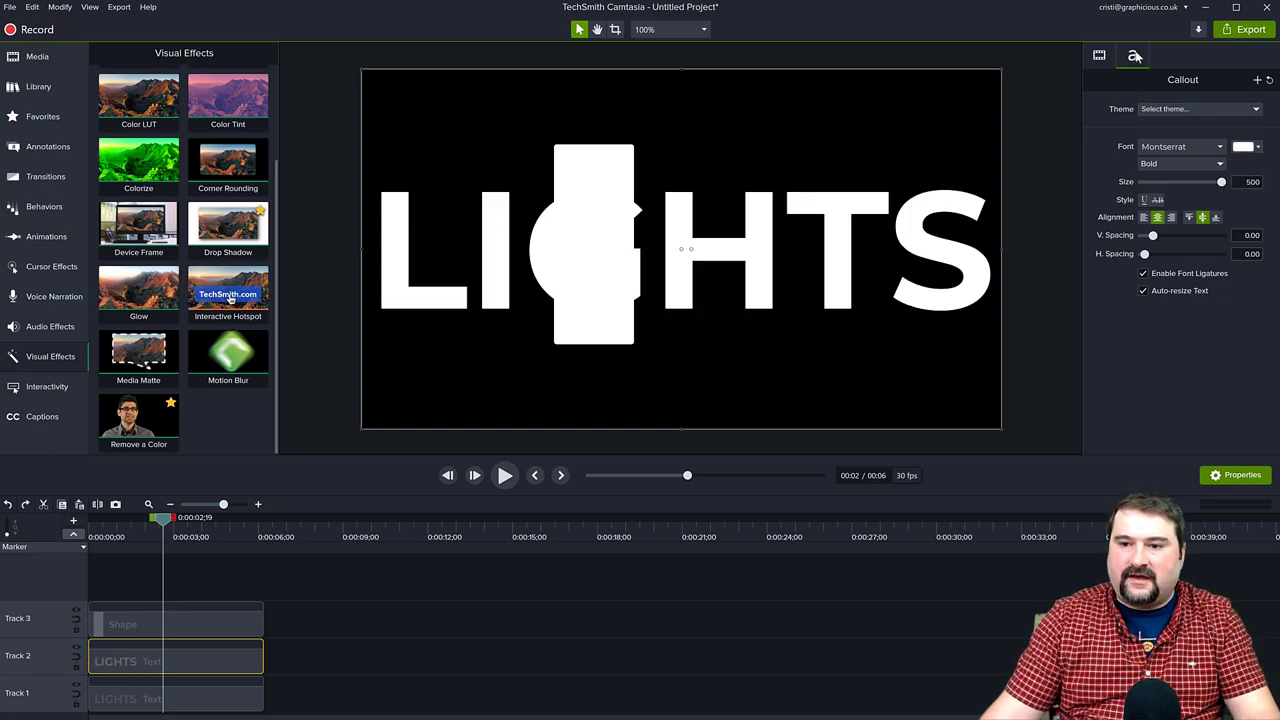
pyautogui.click(1255, 150)
pyautogui.moveTo(1216, 210); pyautogui.dragTo(1244, 245)
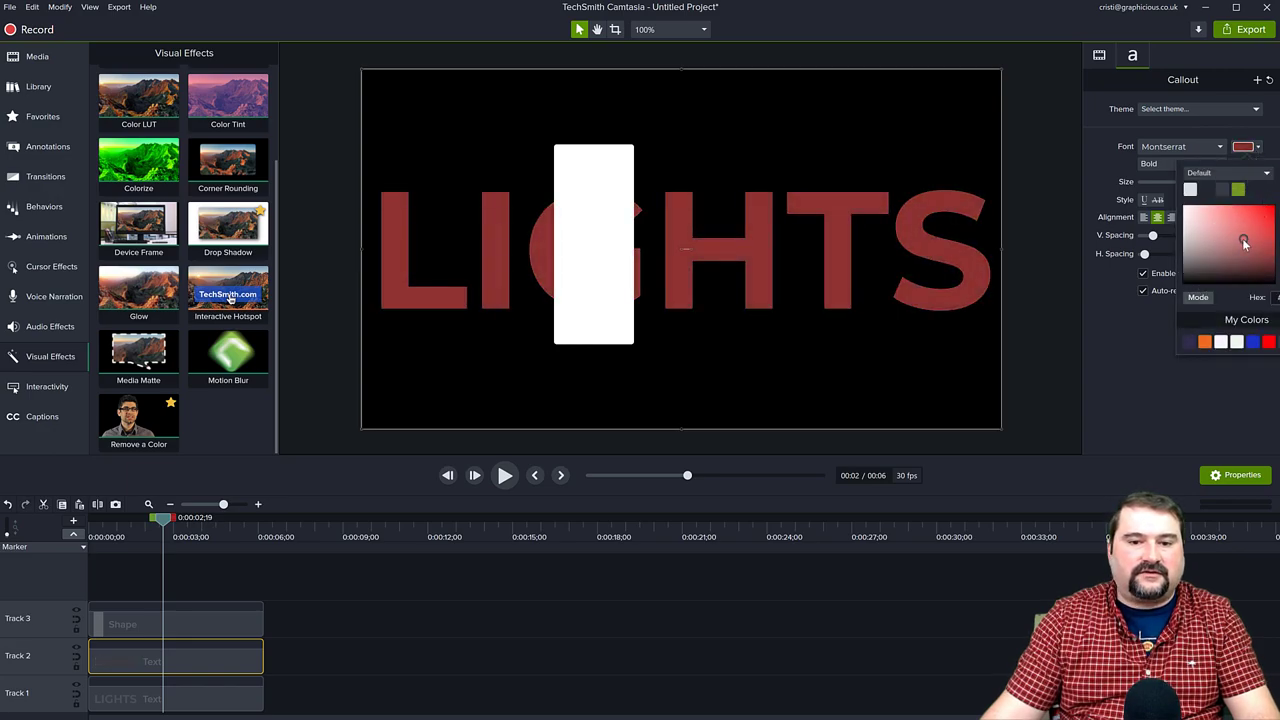
pyautogui.click(1160, 378)
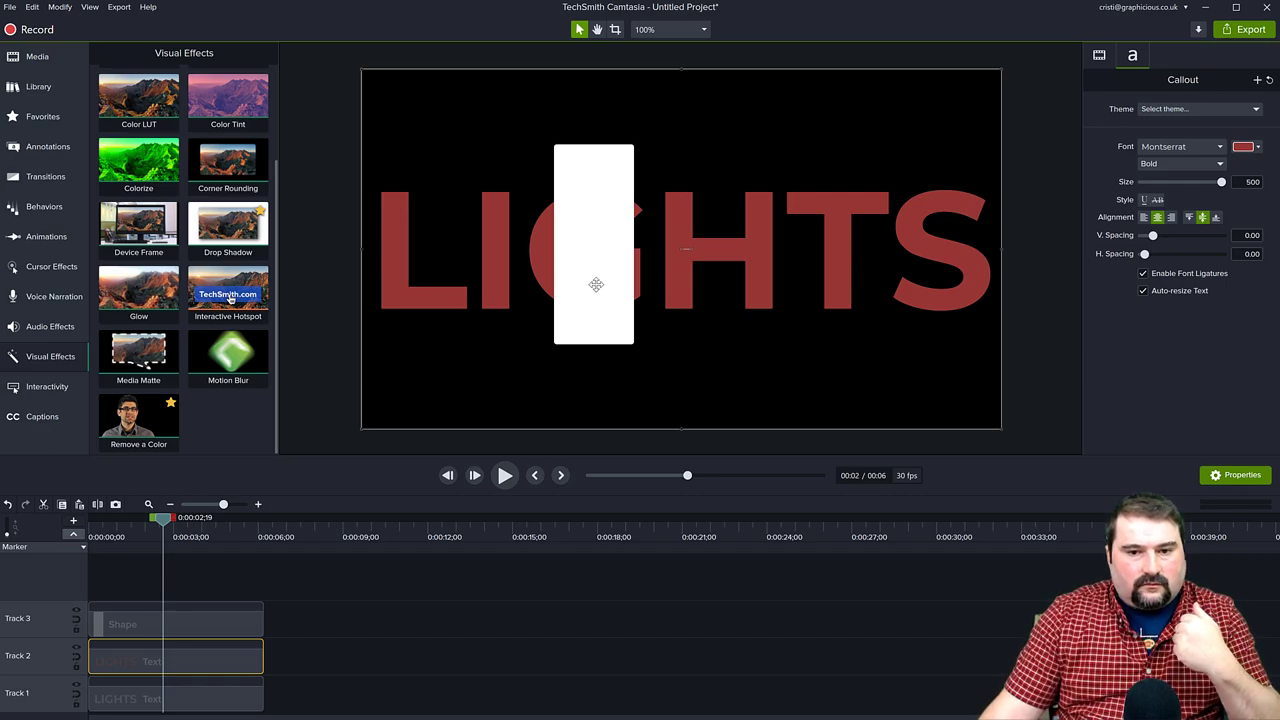
# Widen the white bar over the G, rewind to 0:00, and duplicate the bar.
pyautogui.moveTo(594, 249)
pyautogui.mouseDown()
pyautogui.moveTo(606, 259)
pyautogui.moveTo(589, 249)
pyautogui.mouseUp()
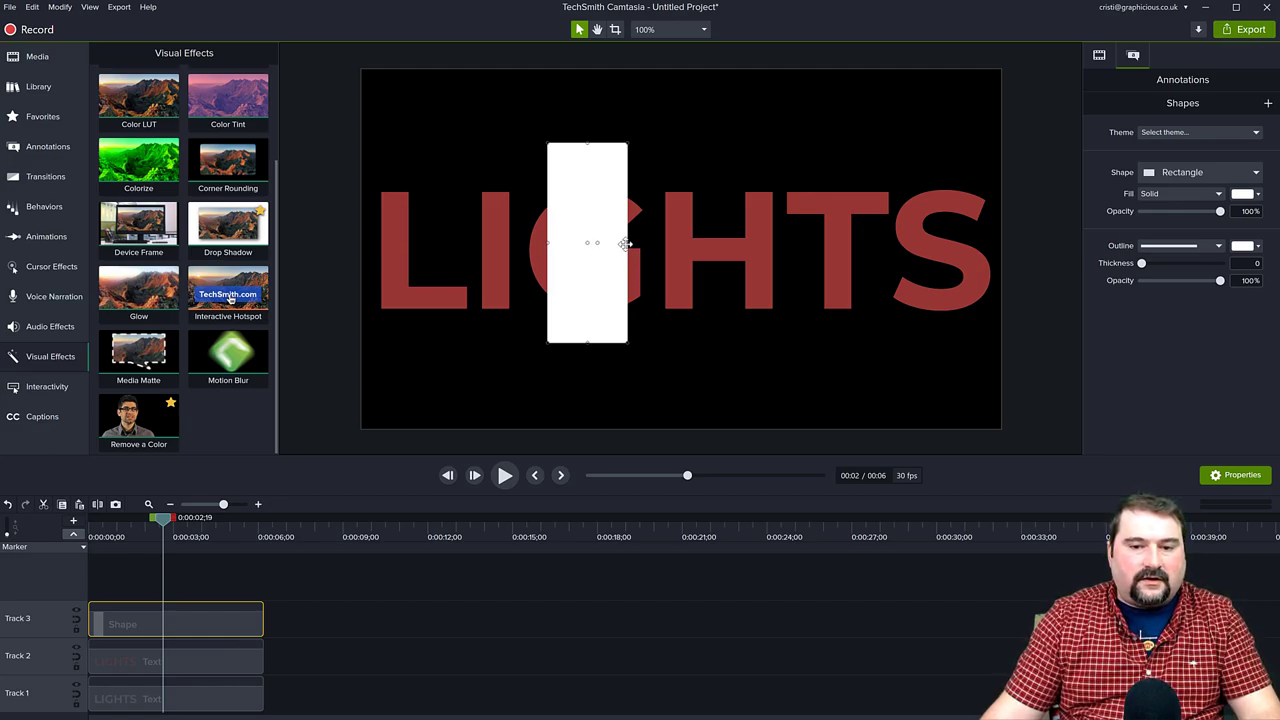
pyautogui.moveTo(625, 242); pyautogui.dragTo(640, 245)
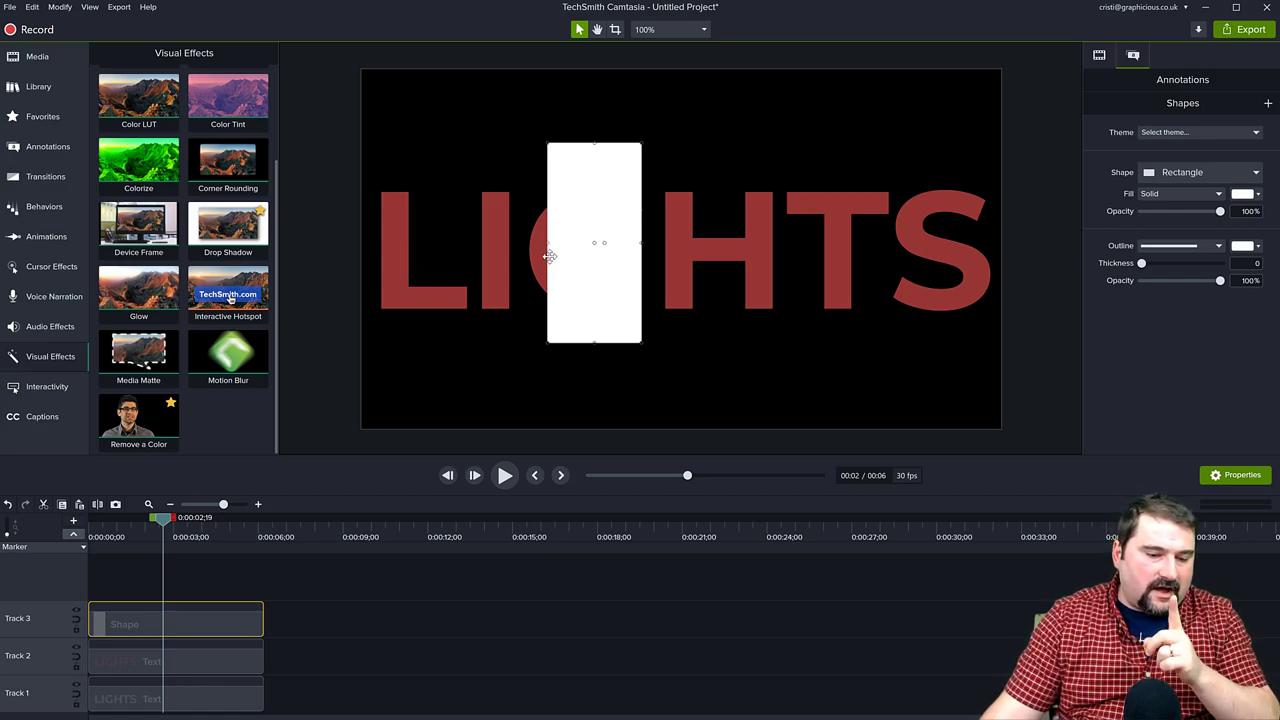
pyautogui.moveTo(164, 518); pyautogui.dragTo(83, 528)
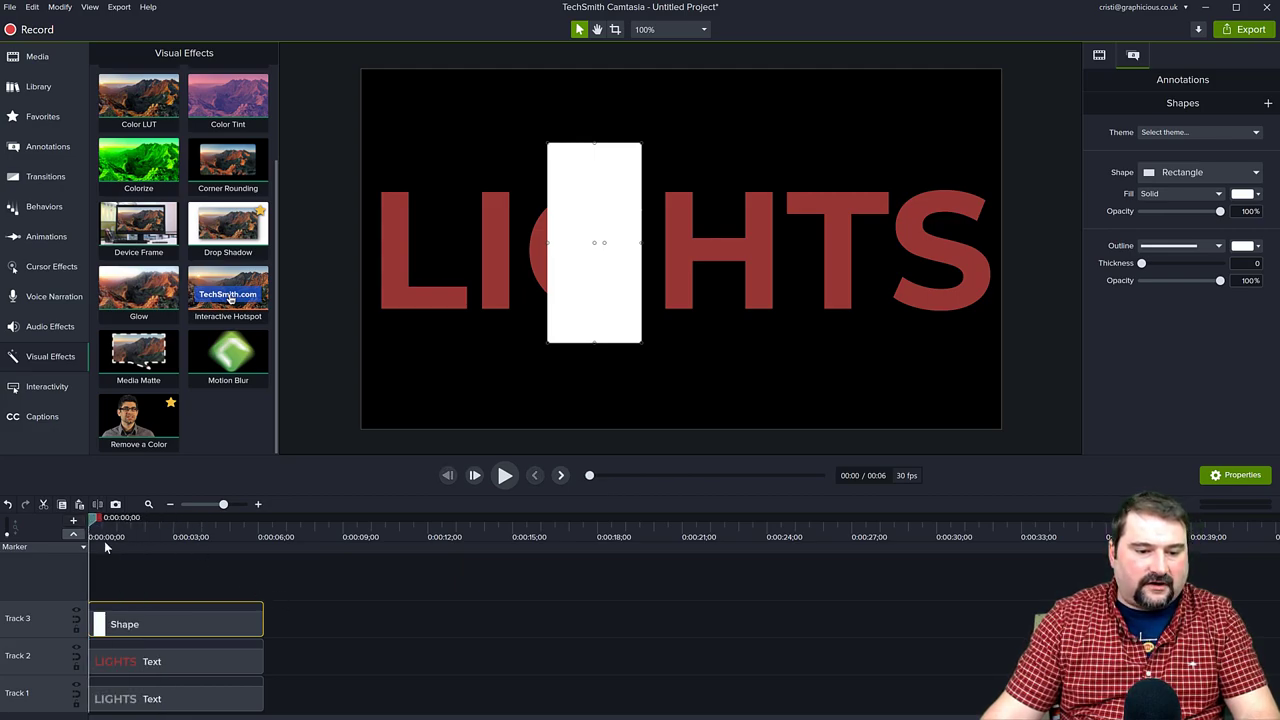
pyautogui.hotkey('ctrl', 'c')
pyautogui.hotkey('ctrl', 'v')
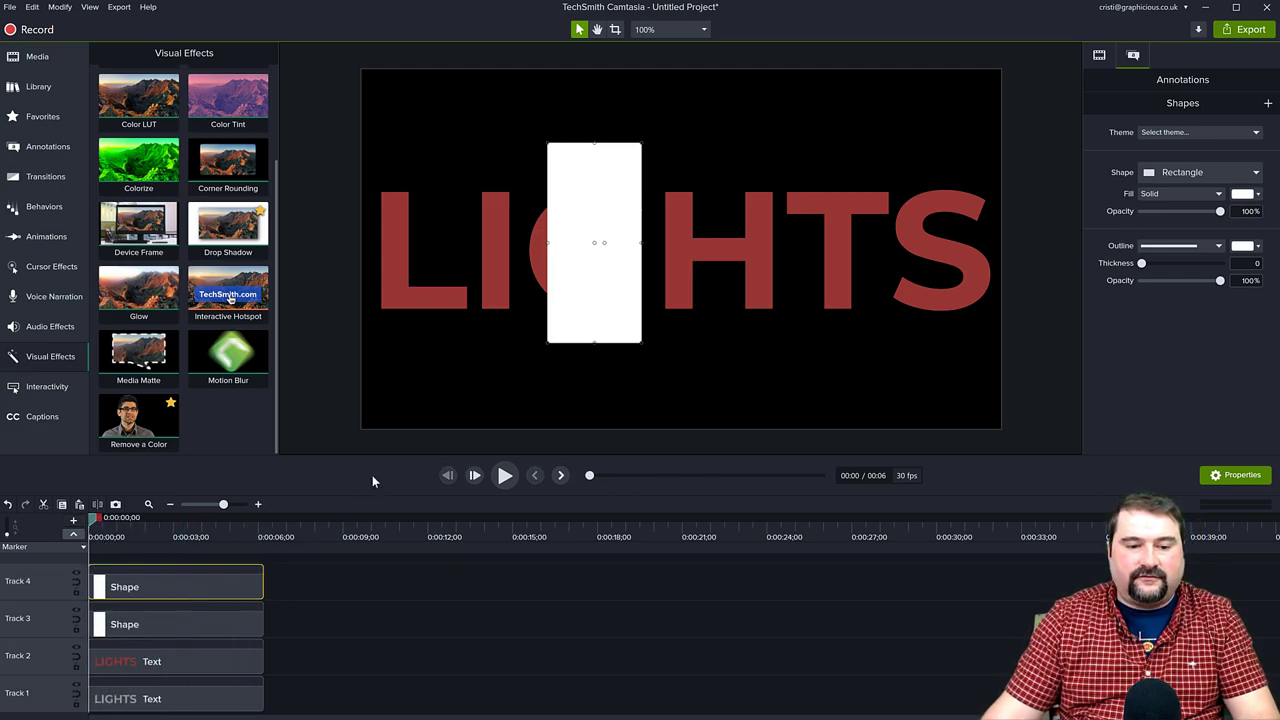
# Enlarge the timeline and give the copied bar a soft light-pink fill.
pyautogui.moveTo(369, 452); pyautogui.dragTo(373, 369)
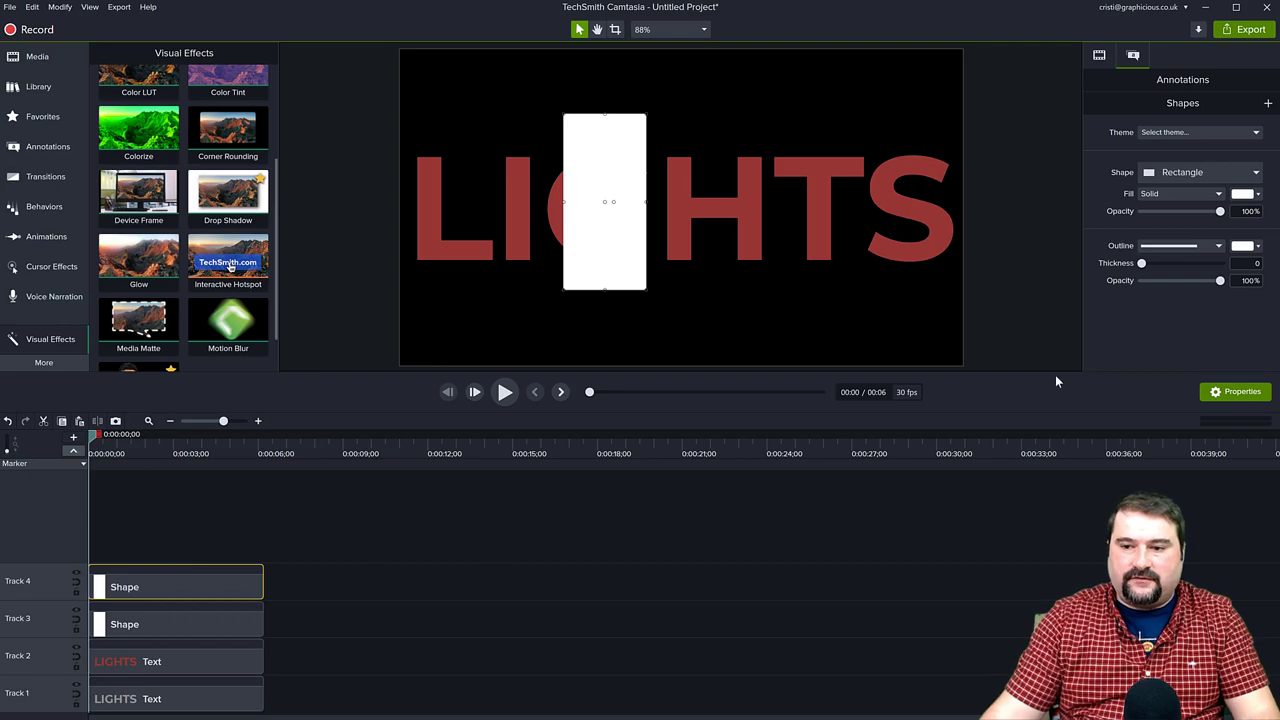
pyautogui.click(1257, 194)
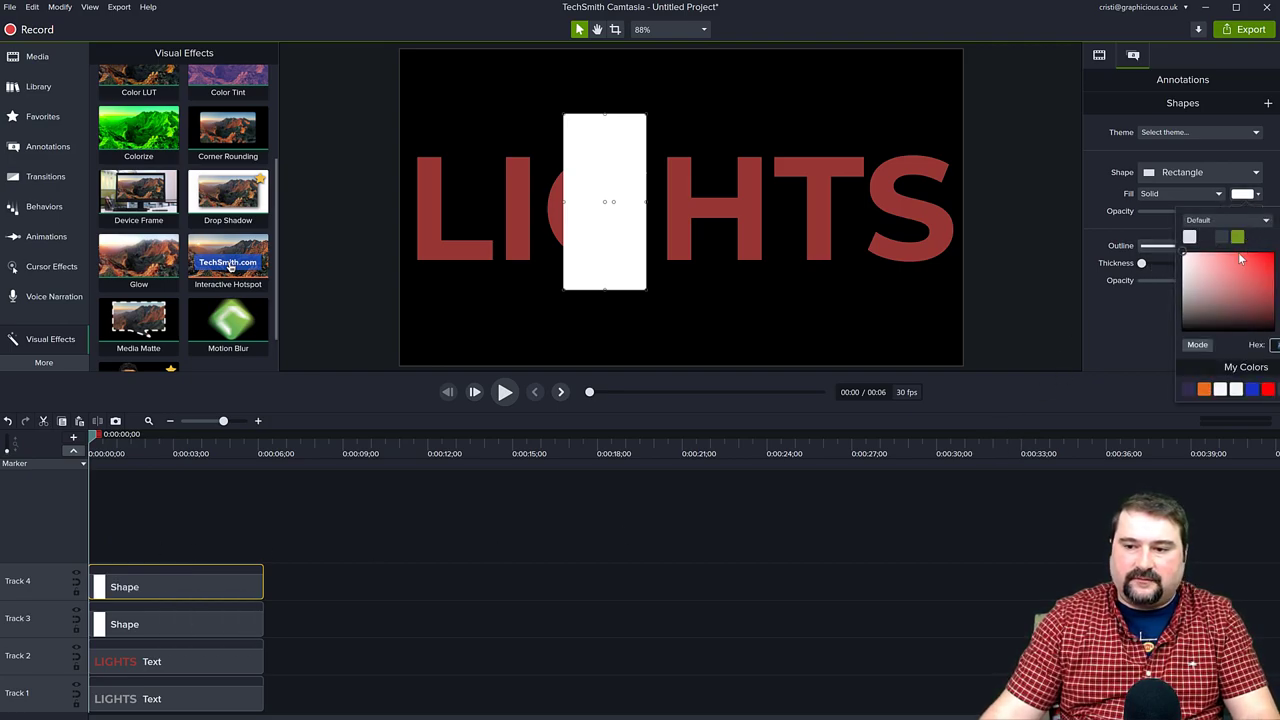
pyautogui.click(1237, 264)
pyautogui.moveTo(1234, 306); pyautogui.dragTo(1218, 264)
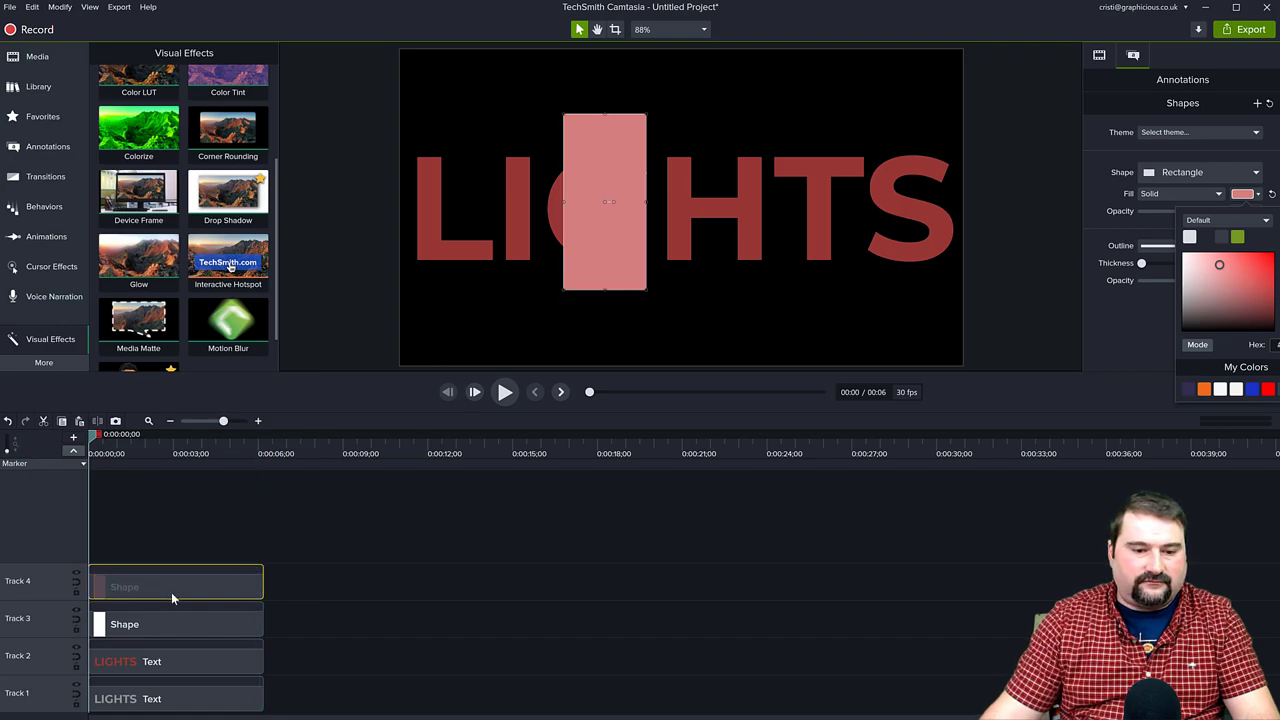
pyautogui.click(221, 579)
# Narrow the pink bar so white shows at both sides, and select its clip.
pyautogui.scroll(1, 626, 212)
pyautogui.scroll(1, 626, 212)
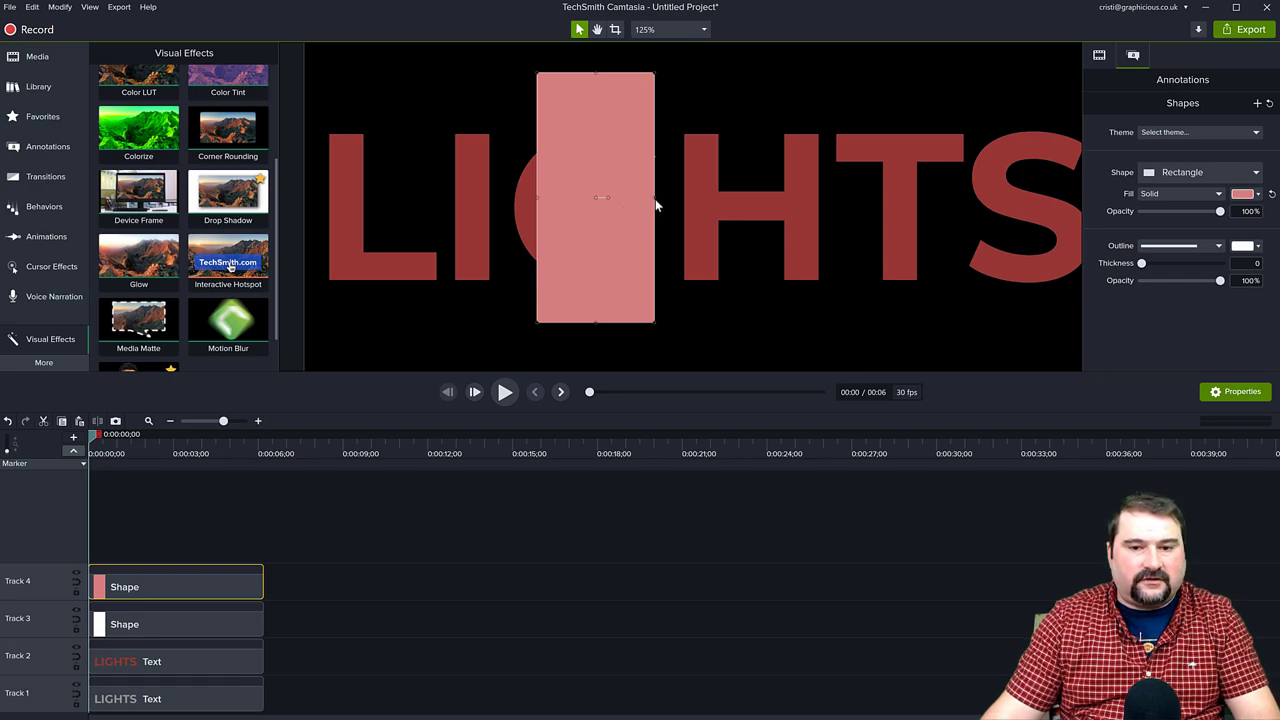
pyautogui.moveTo(653, 197); pyautogui.dragTo(635, 197)
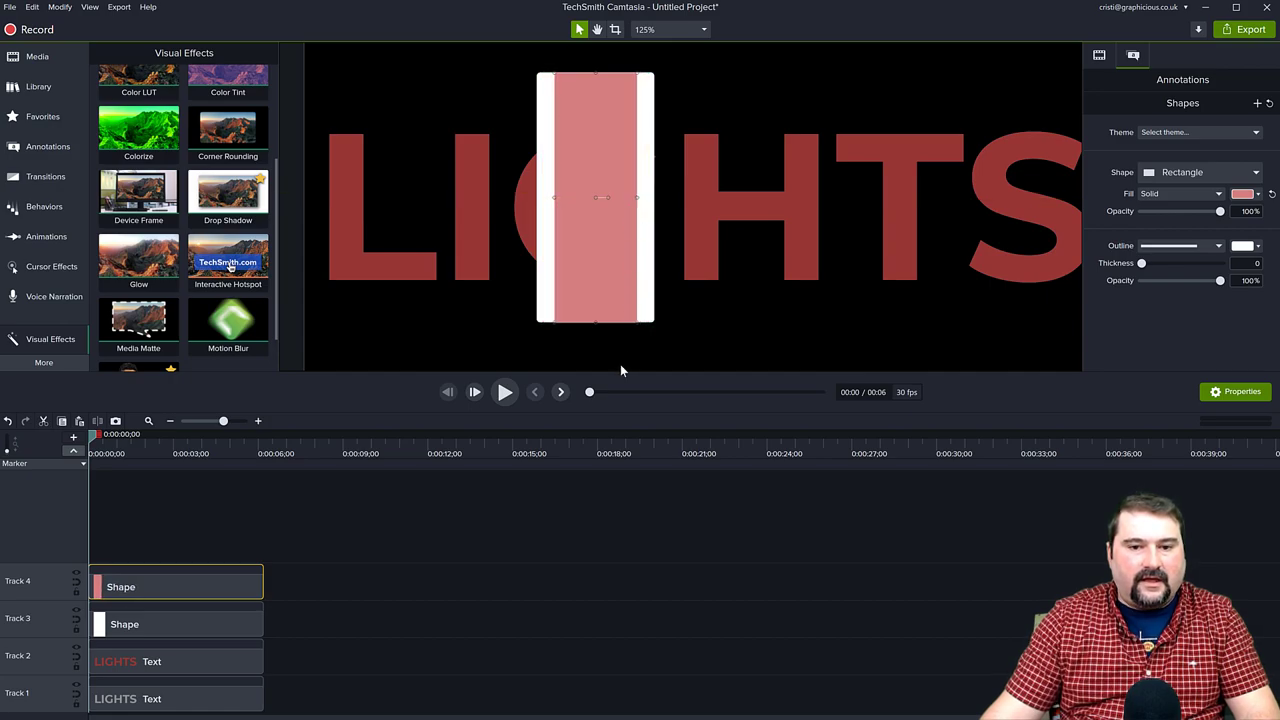
pyautogui.moveTo(179, 581); pyautogui.dragTo(179, 581)
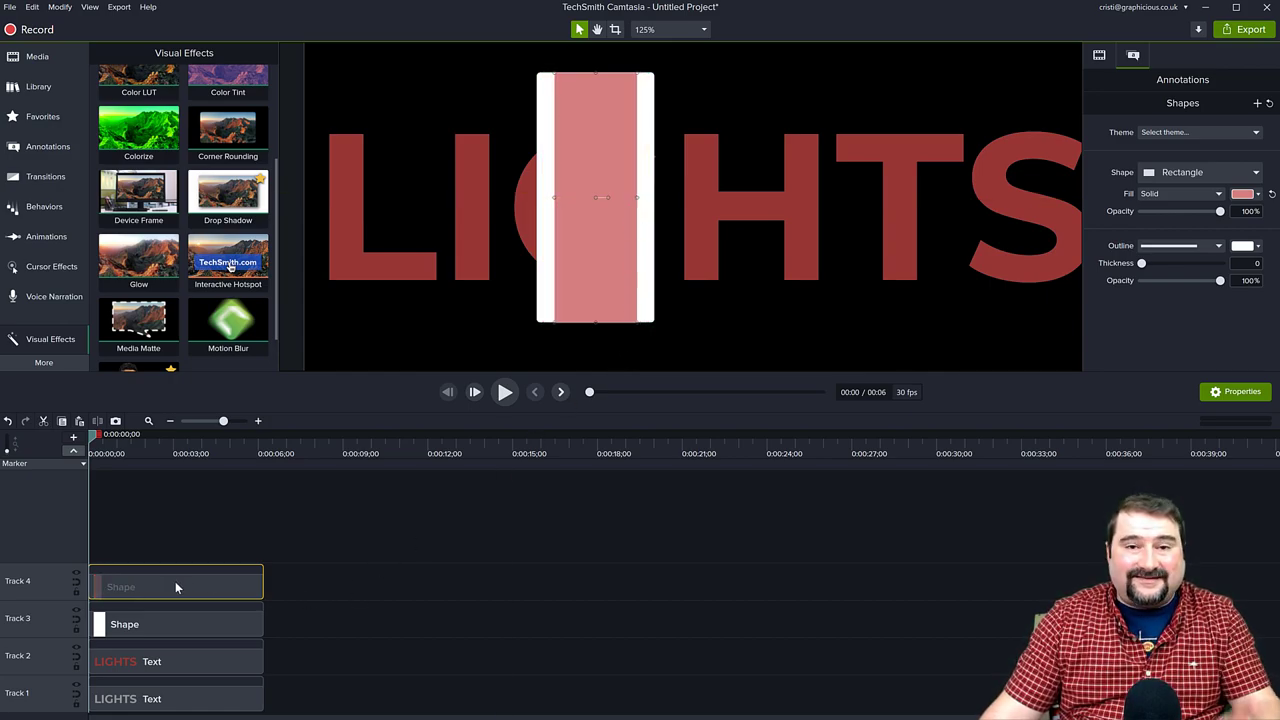
# Paste a new bar copy, fill it green, and narrow it so pink edges show.
pyautogui.hotkey('ctrl', 'v')
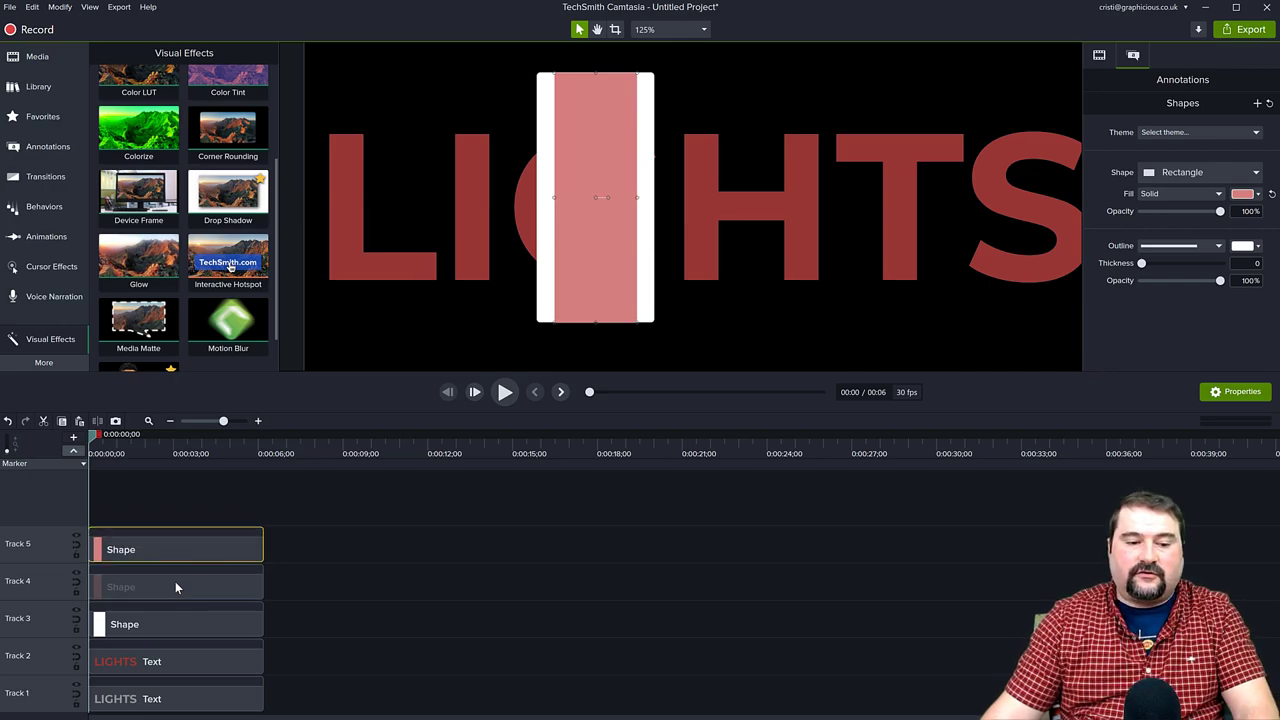
pyautogui.click(1245, 194)
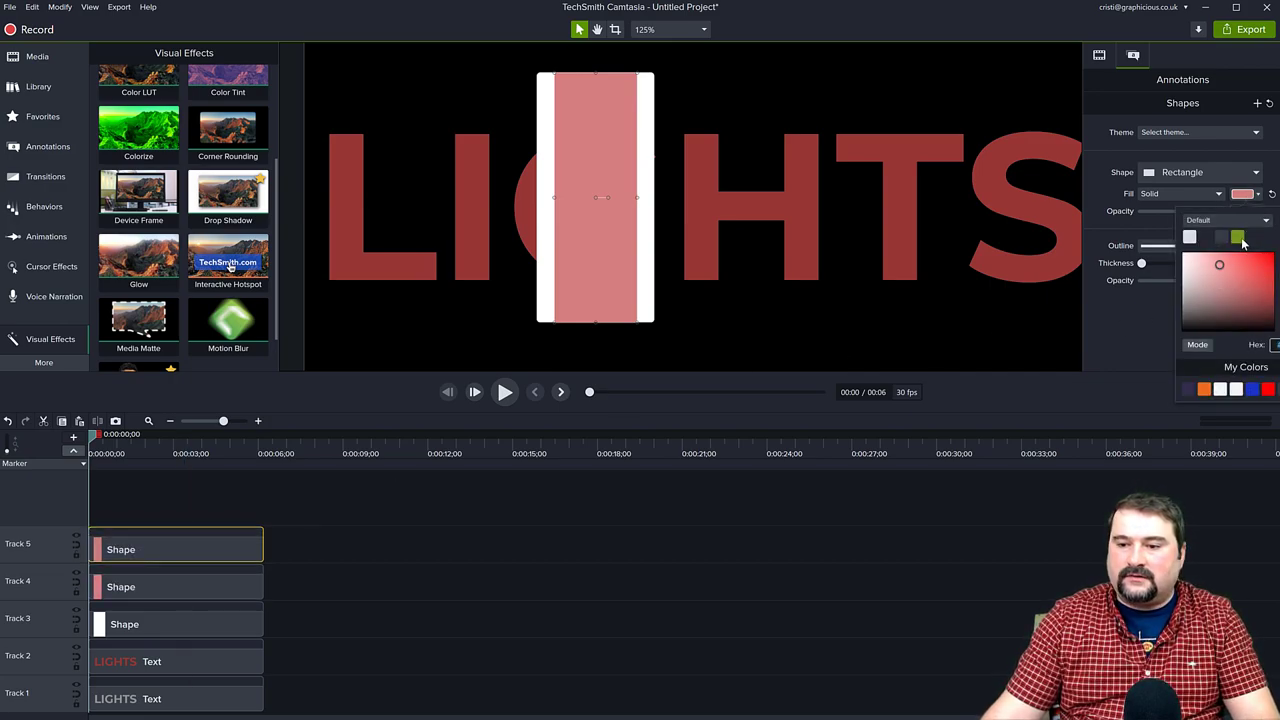
pyautogui.click(1189, 338)
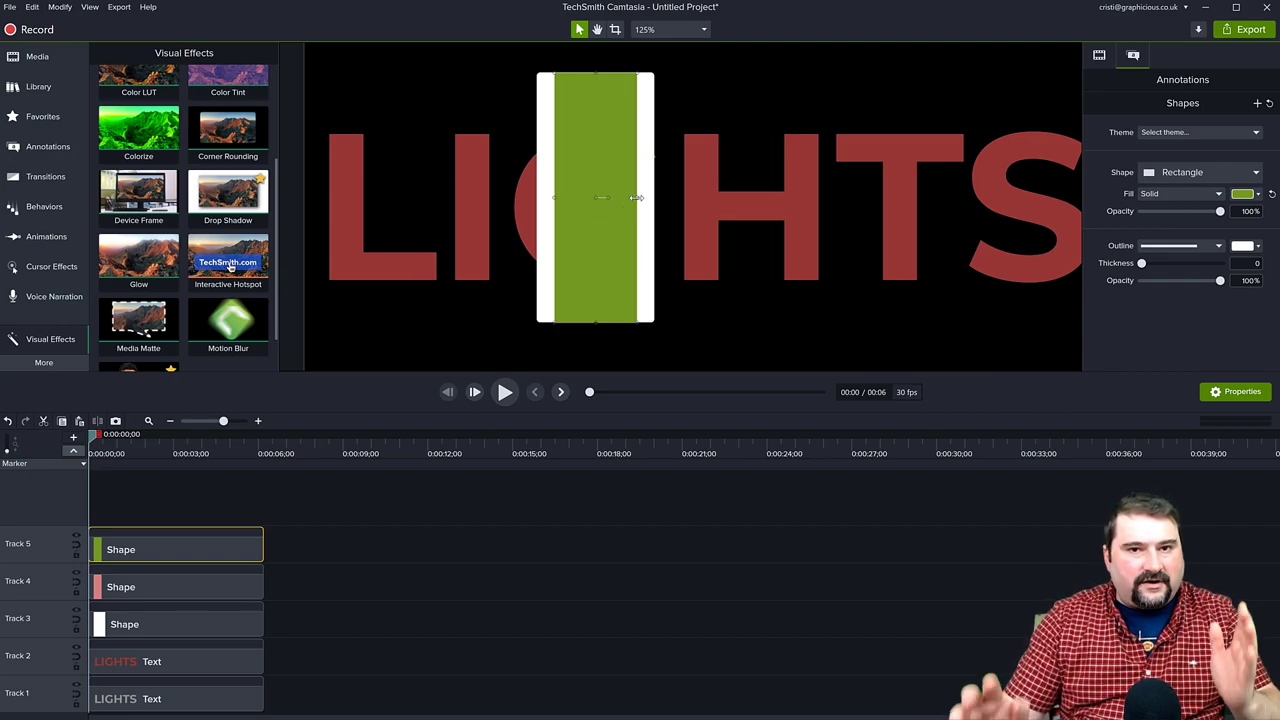
pyautogui.moveTo(636, 197)
pyautogui.mouseDown()
pyautogui.moveTo(620, 199)
pyautogui.moveTo(646, 197)
pyautogui.mouseUp()
pyautogui.click(631, 230)
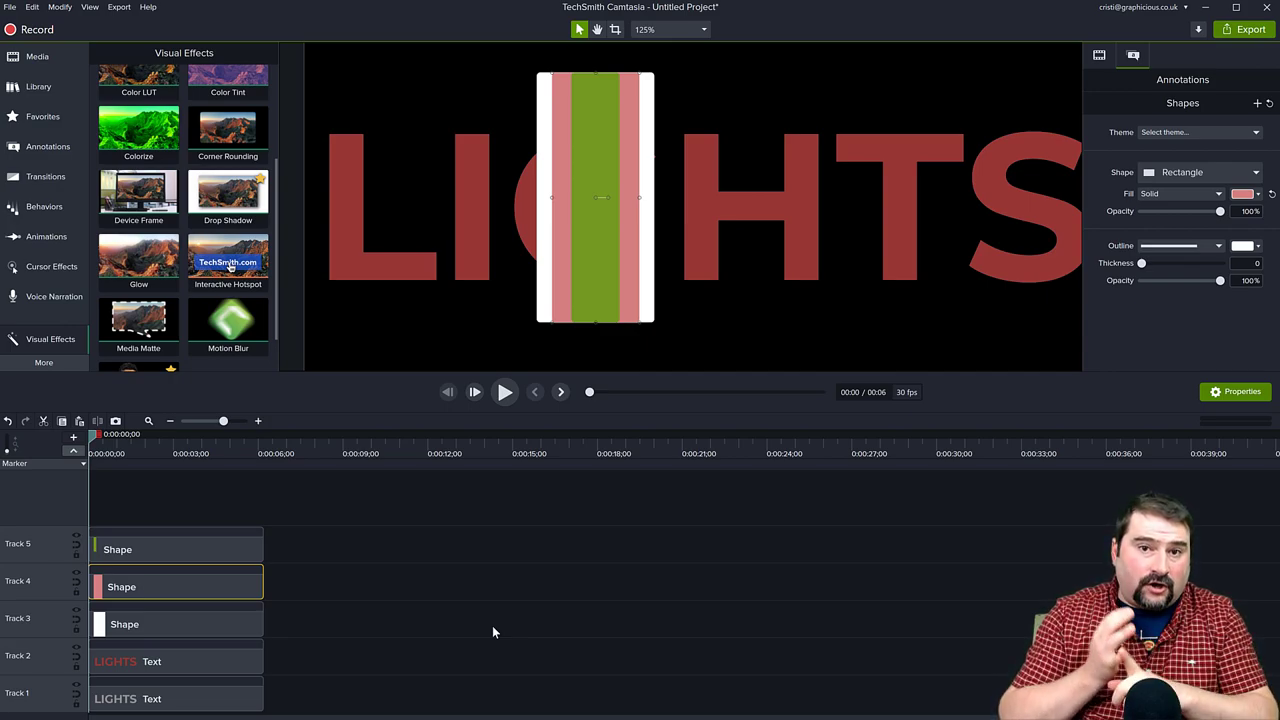
# Apply the Glow effect to all three bar clips with intensity at 100%.
pyautogui.moveTo(219, 490); pyautogui.dragTo(451, 664)
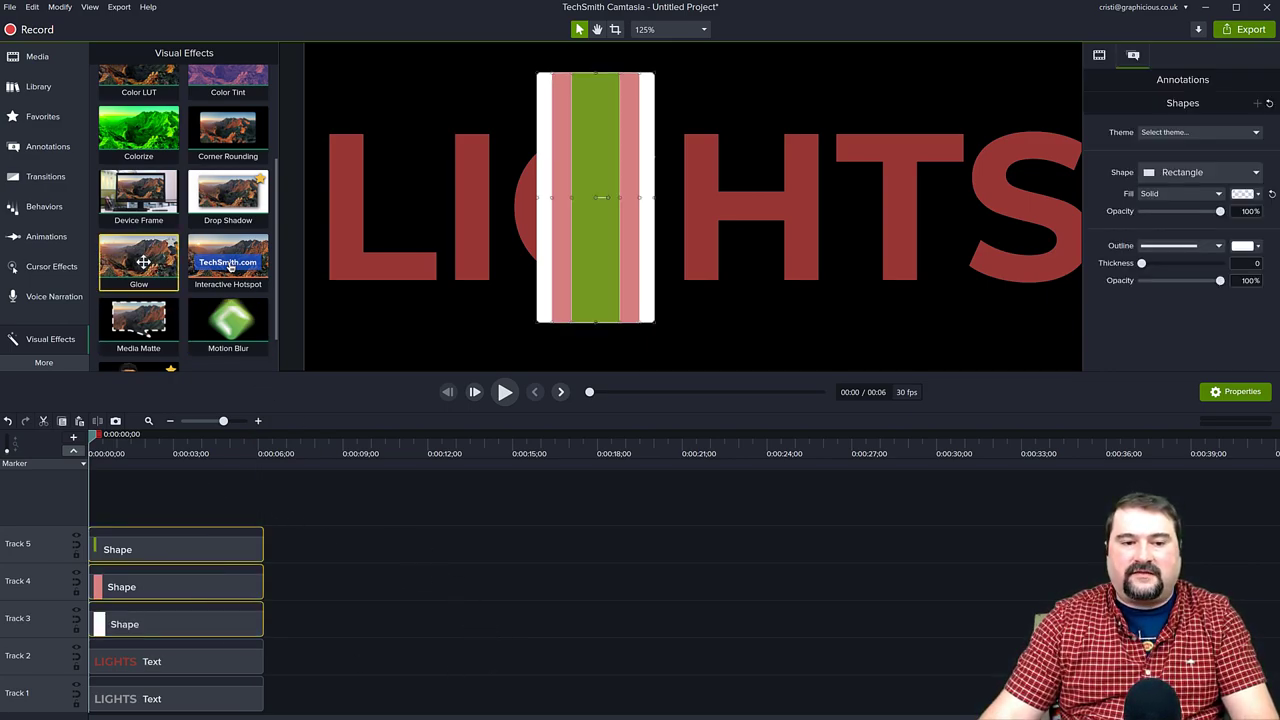
pyautogui.moveTo(142, 254); pyautogui.dragTo(194, 542)
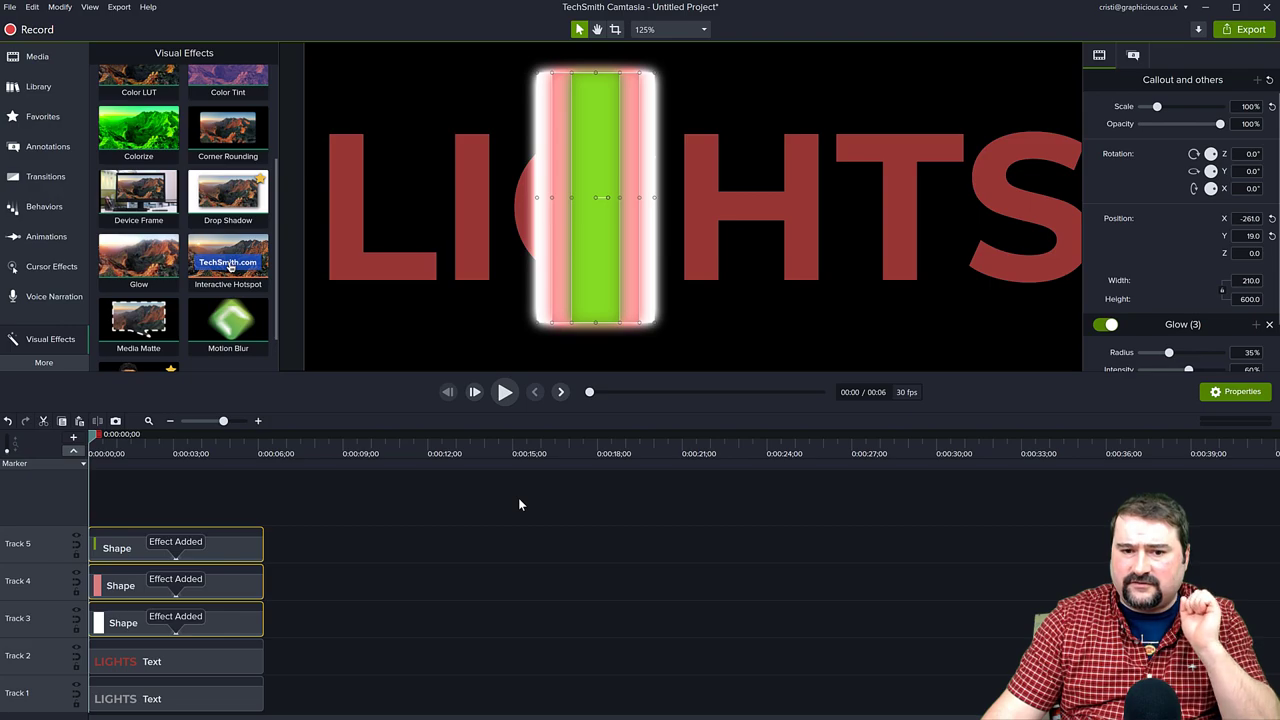
pyautogui.scroll(-2, 1132, 364)
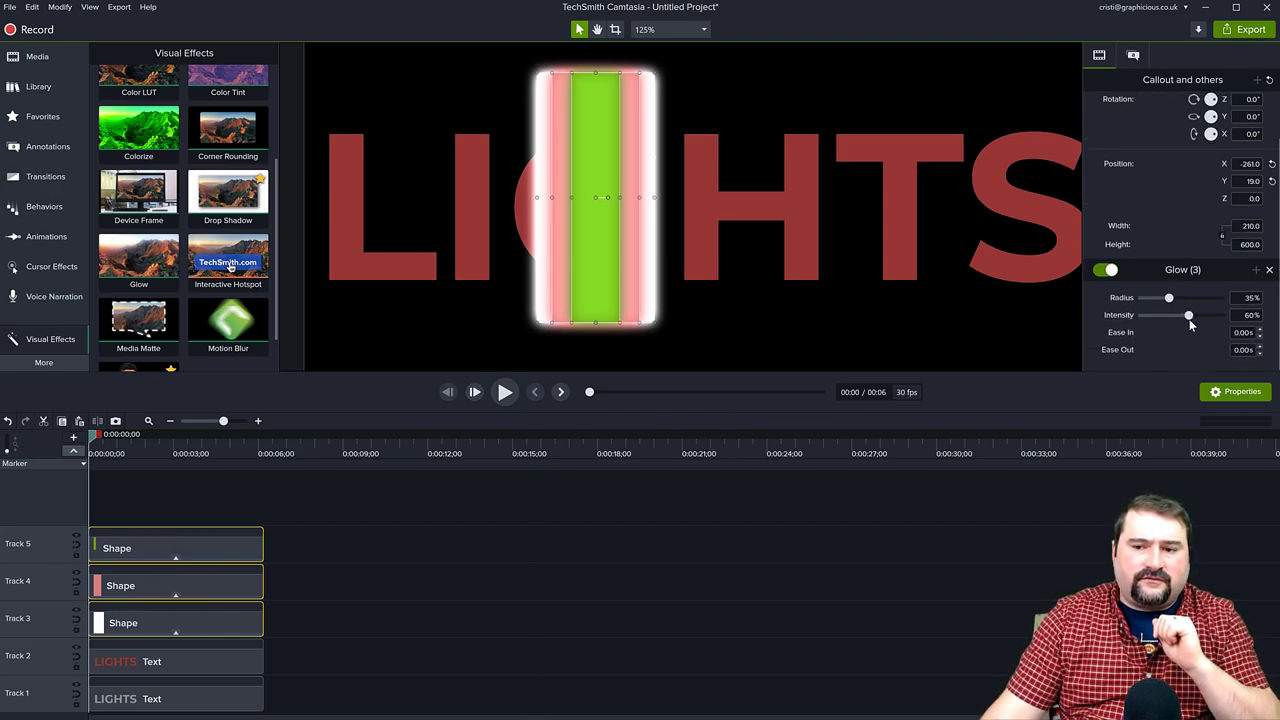
pyautogui.moveTo(1189, 316); pyautogui.dragTo(1236, 313)
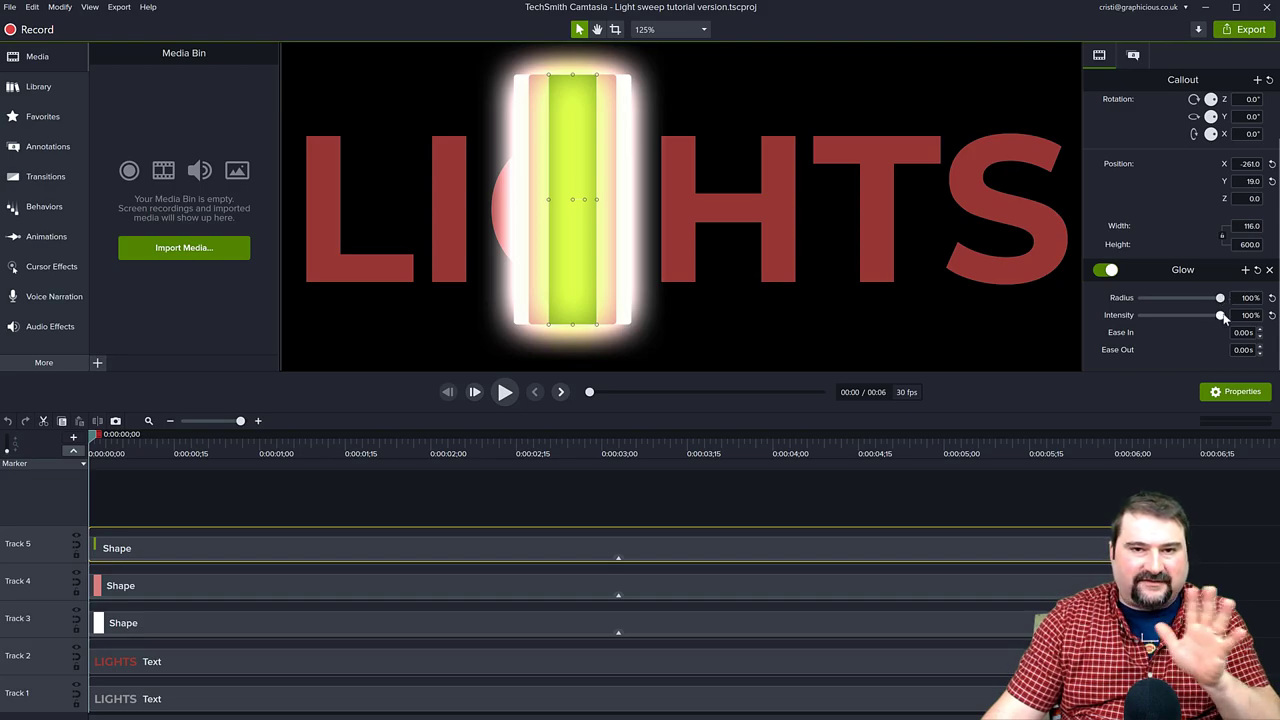
# Lower the glow radius on the pink and white bars, then reselect all three clips.
pyautogui.click(358, 587)
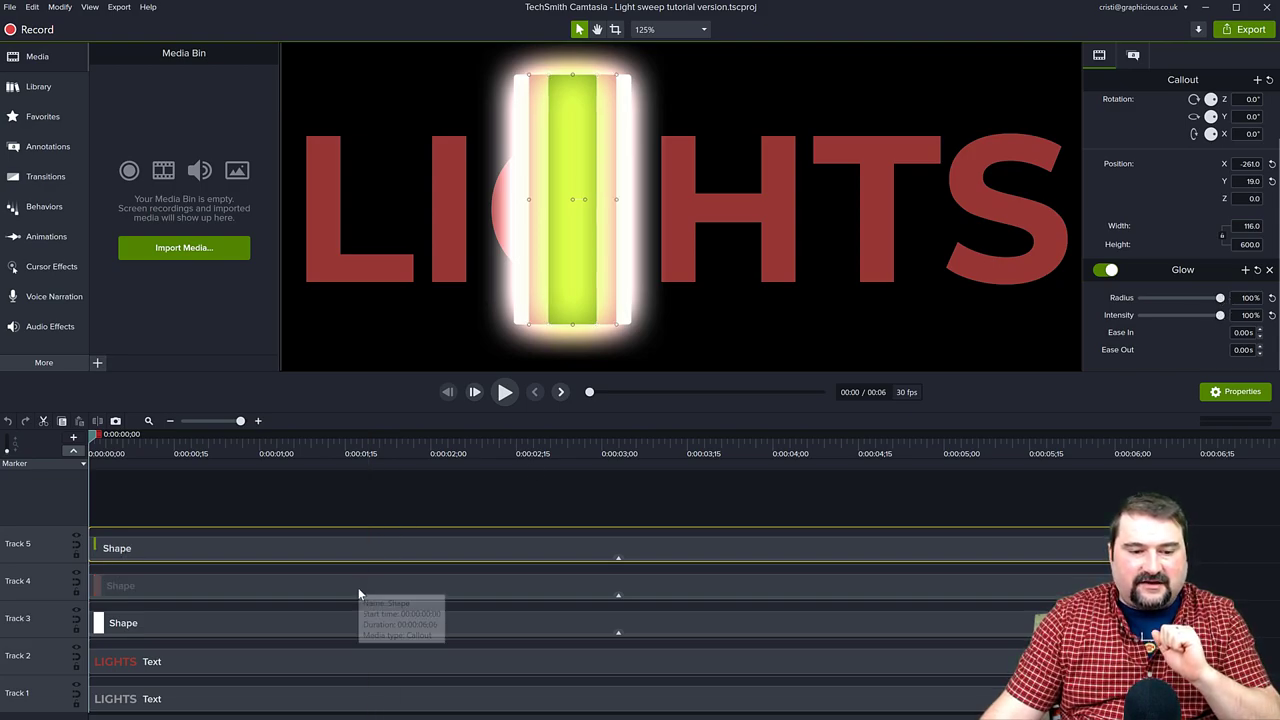
pyautogui.moveTo(1220, 298); pyautogui.dragTo(1189, 318)
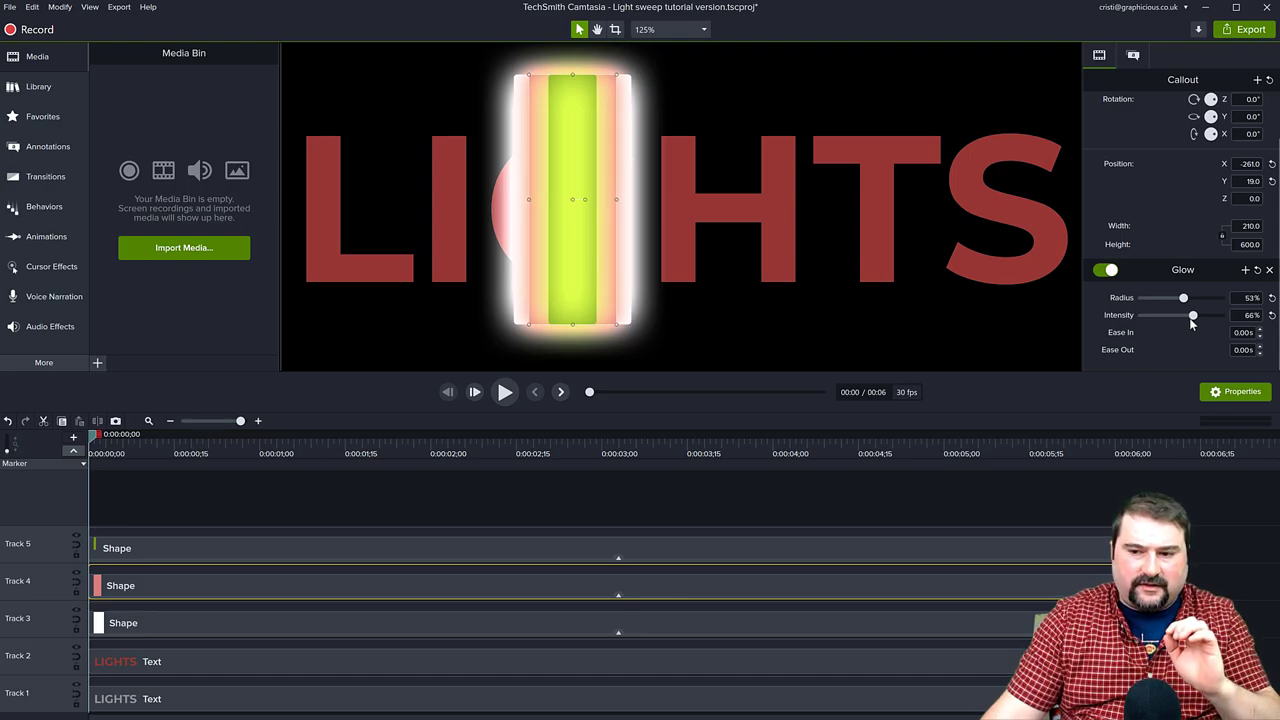
pyautogui.click(251, 625)
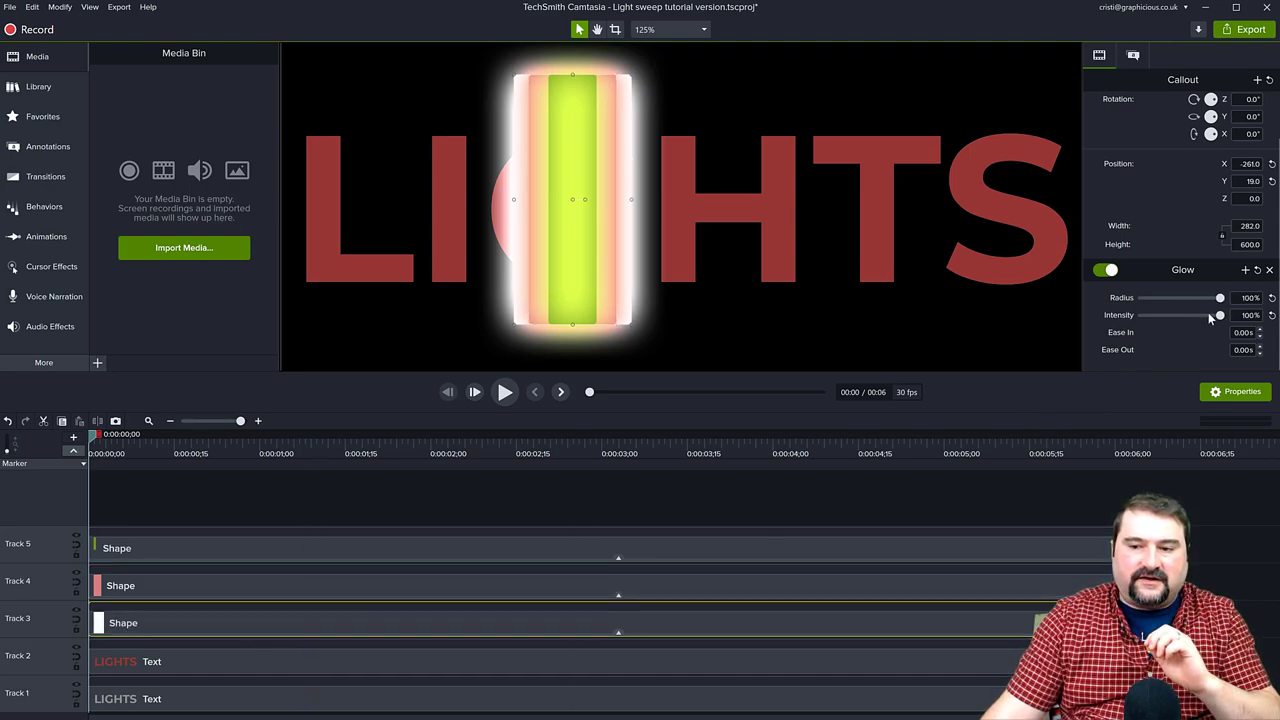
pyautogui.moveTo(1219, 299); pyautogui.dragTo(1181, 320)
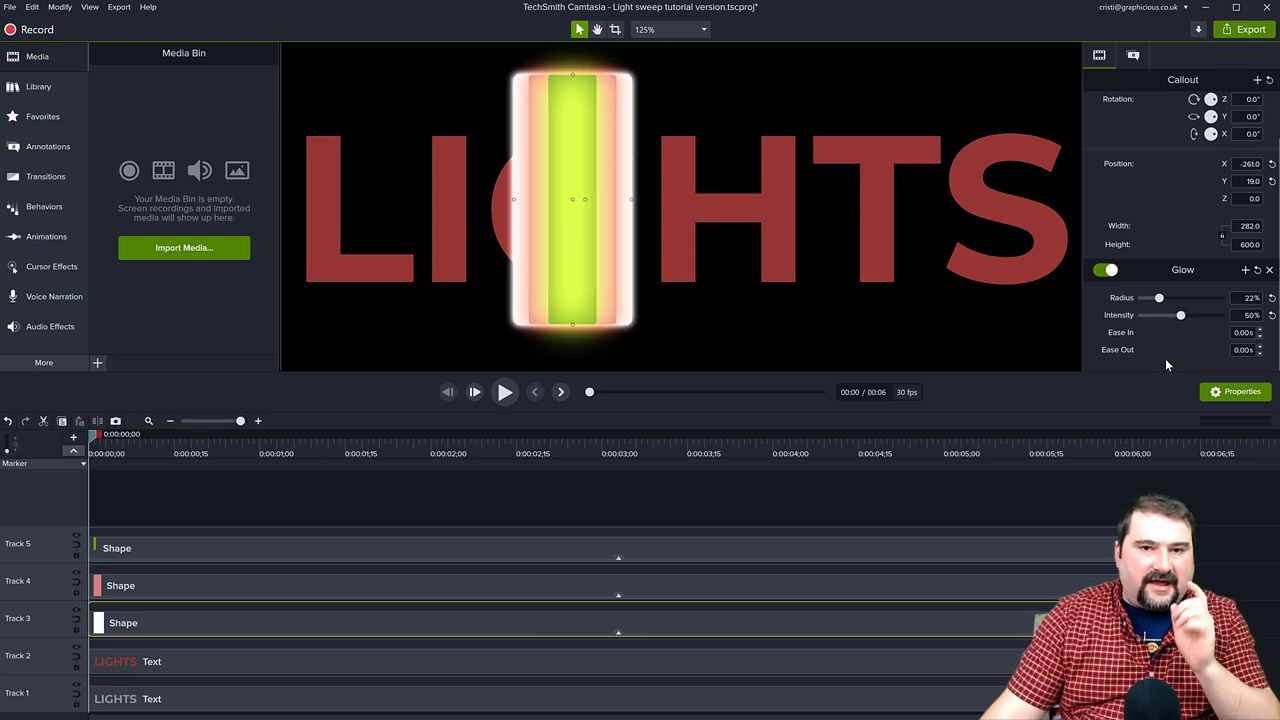
pyautogui.moveTo(477, 517); pyautogui.dragTo(485, 620)
# Set the fill of all three selected bars to white.
pyautogui.click(1133, 55)
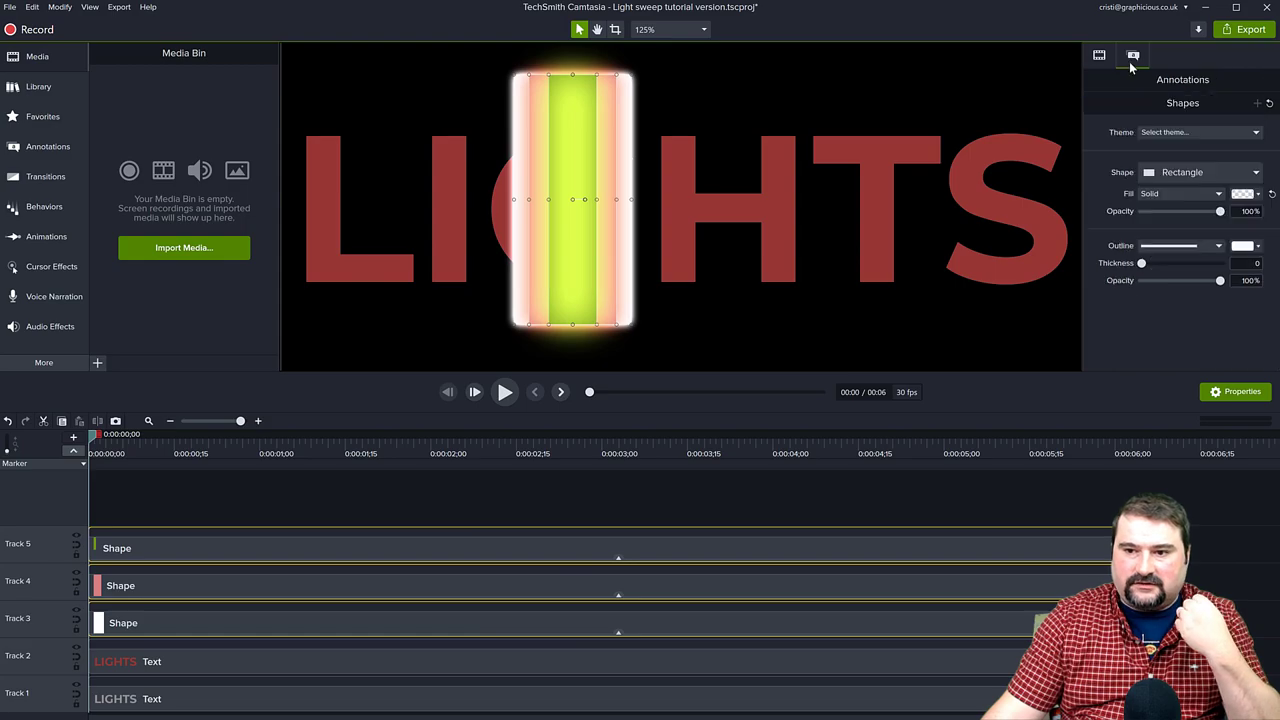
pyautogui.click(1243, 194)
pyautogui.click(1189, 237)
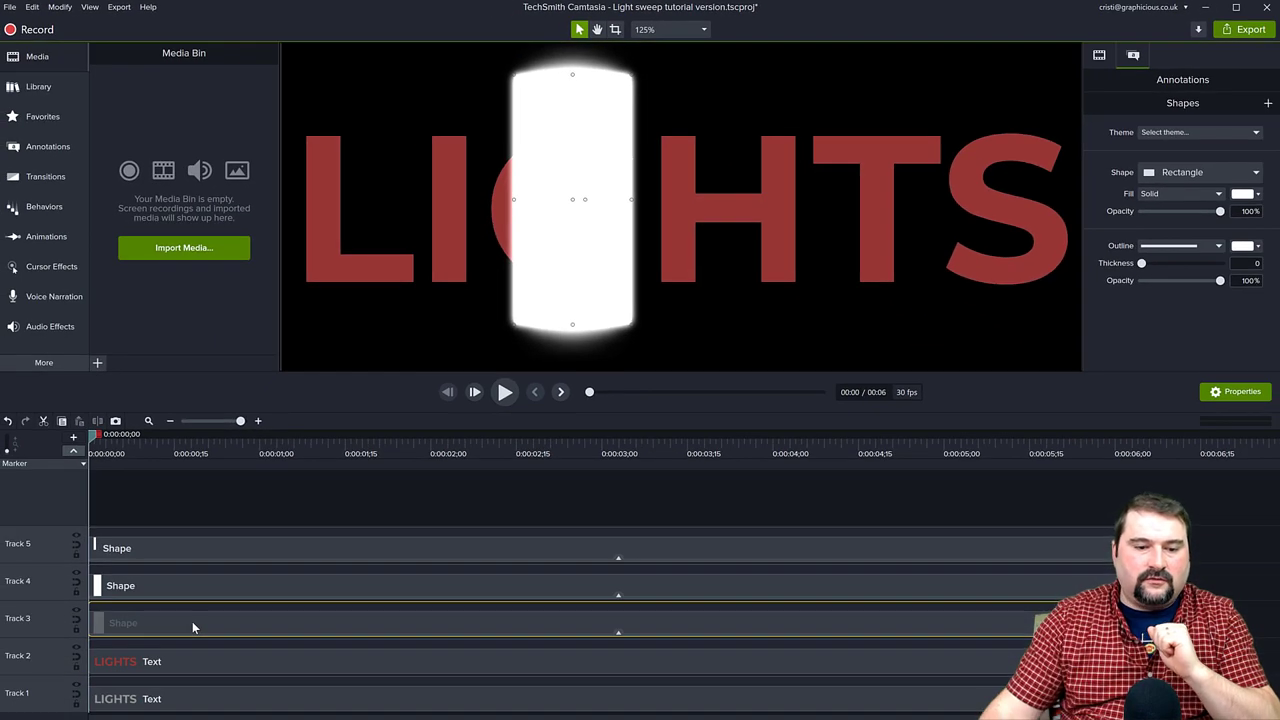
# Move the bar clips up onto Tracks 4 and 5, then select the grey LIGHTS text.
pyautogui.moveTo(198, 598); pyautogui.dragTo(208, 551)
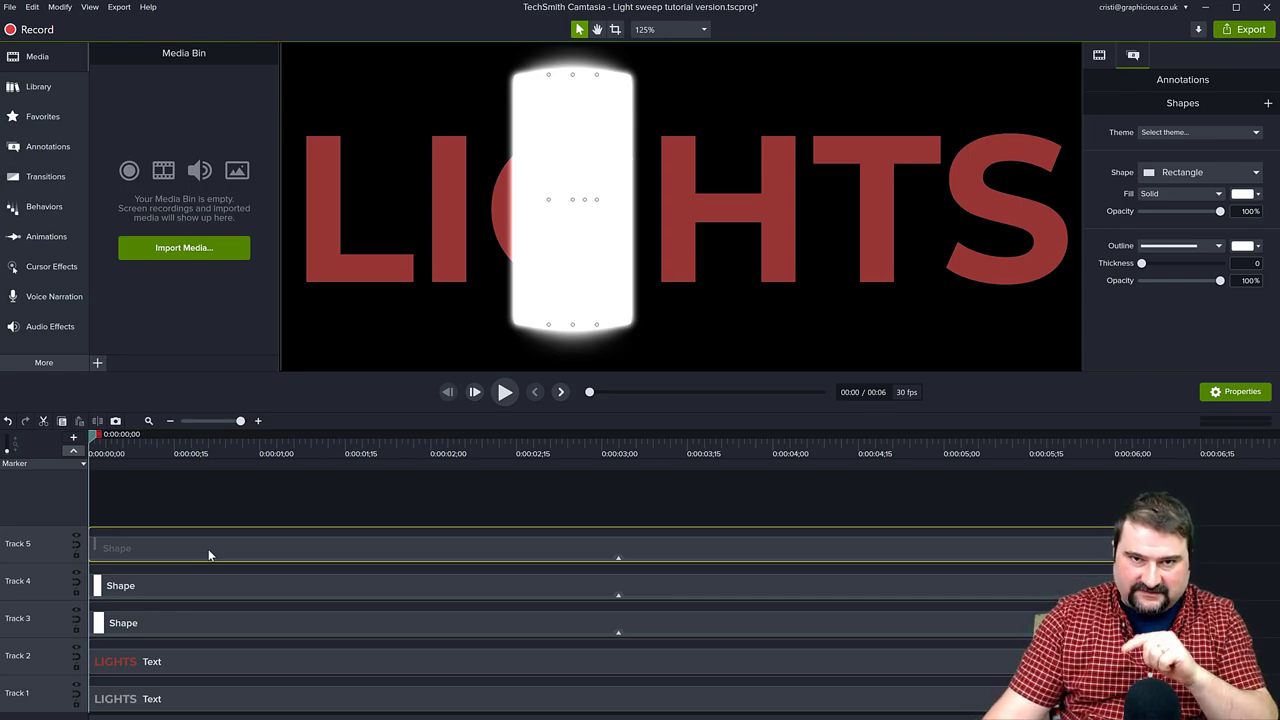
pyautogui.moveTo(211, 555); pyautogui.dragTo(206, 538)
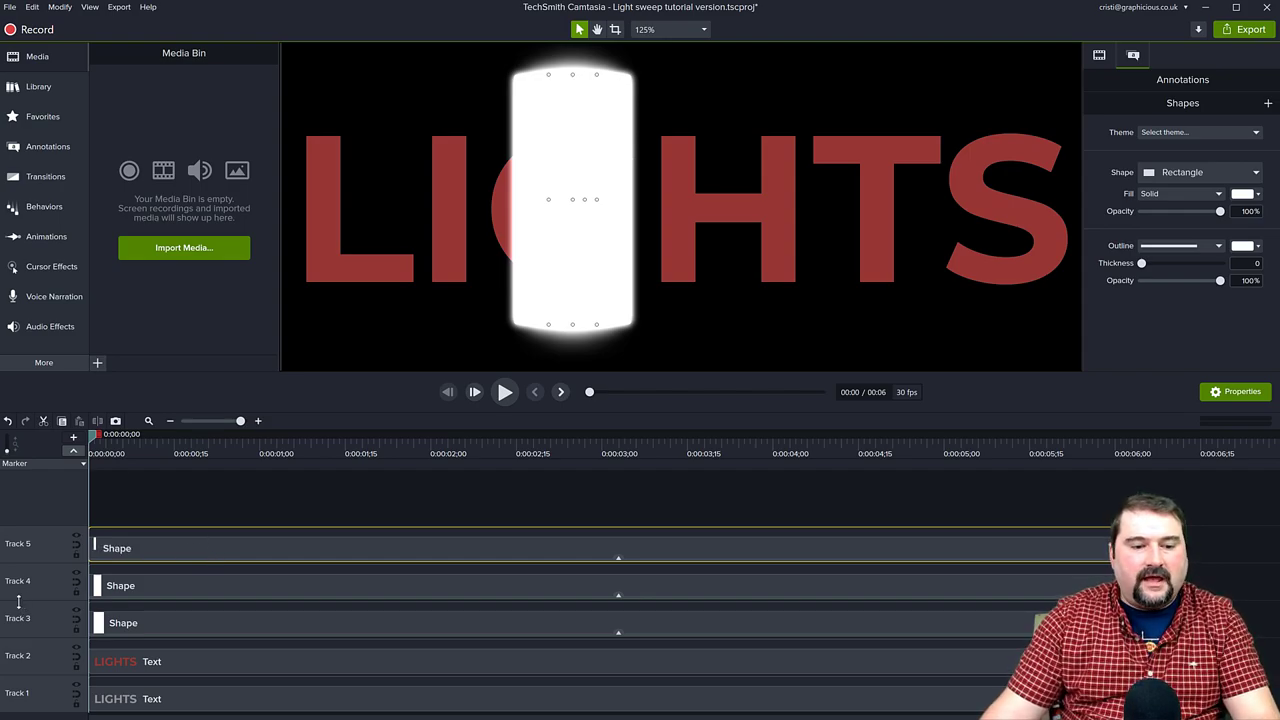
pyautogui.click(268, 661)
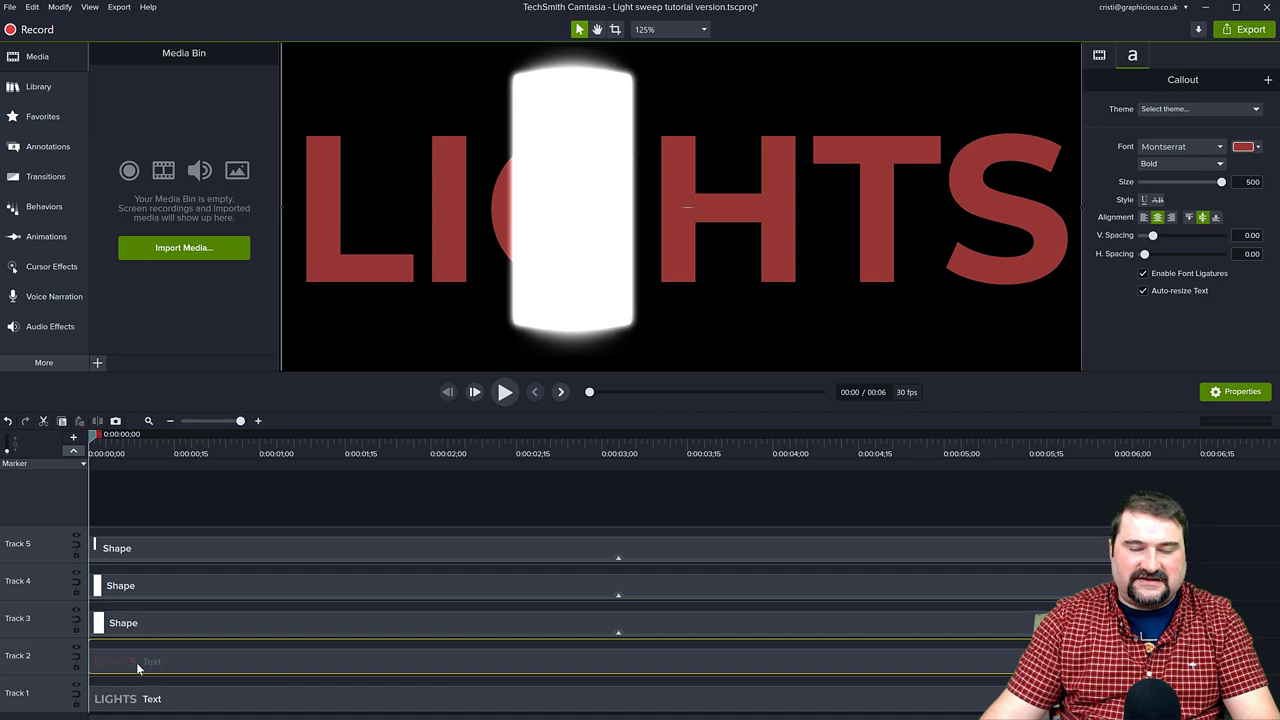
pyautogui.click(145, 700)
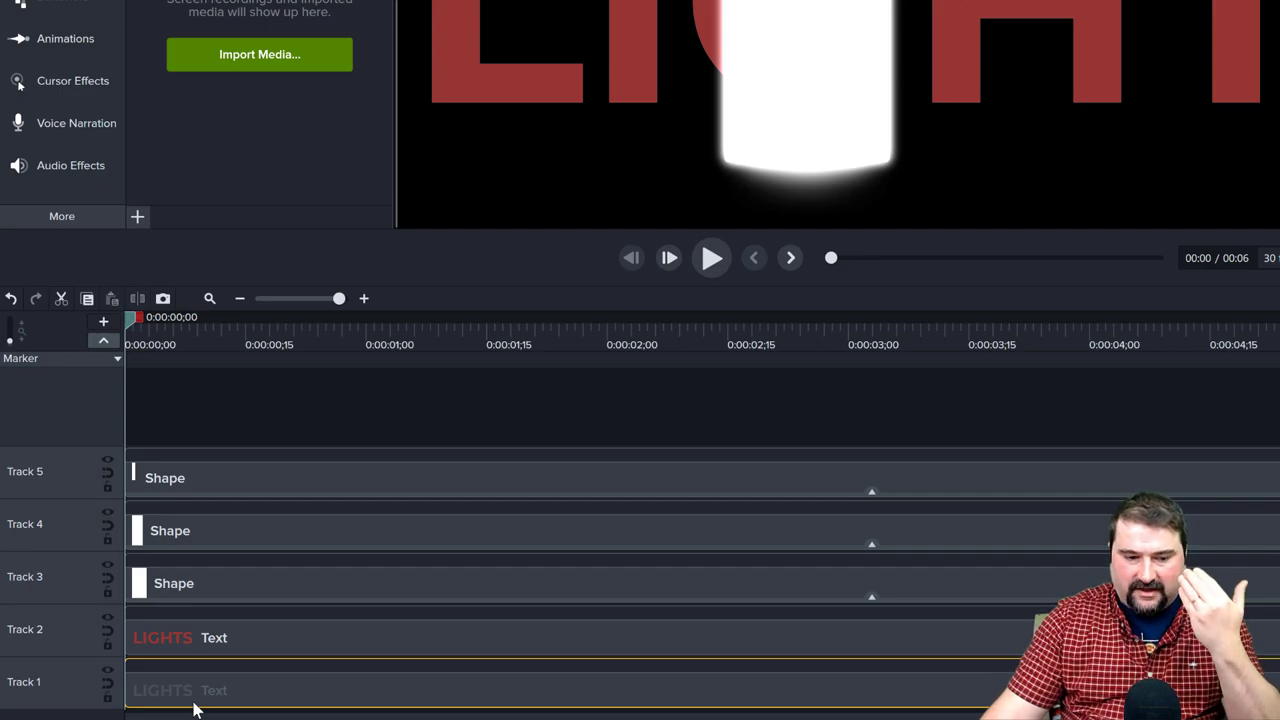
# Rename Track 1 to 'Main text' and select the red LIGHTS clip.
pyautogui.doubleClick(18, 690)
pyautogui.write('Main')
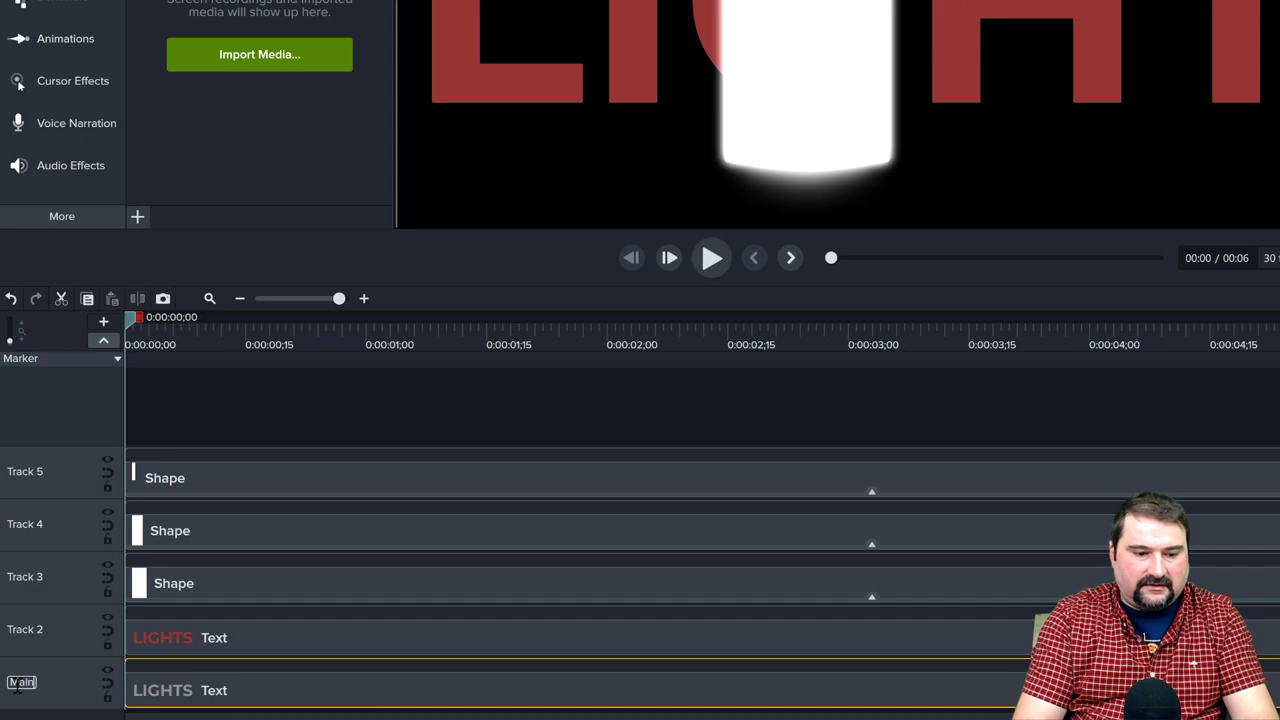
pyautogui.write(' text')
pyautogui.press('Return')
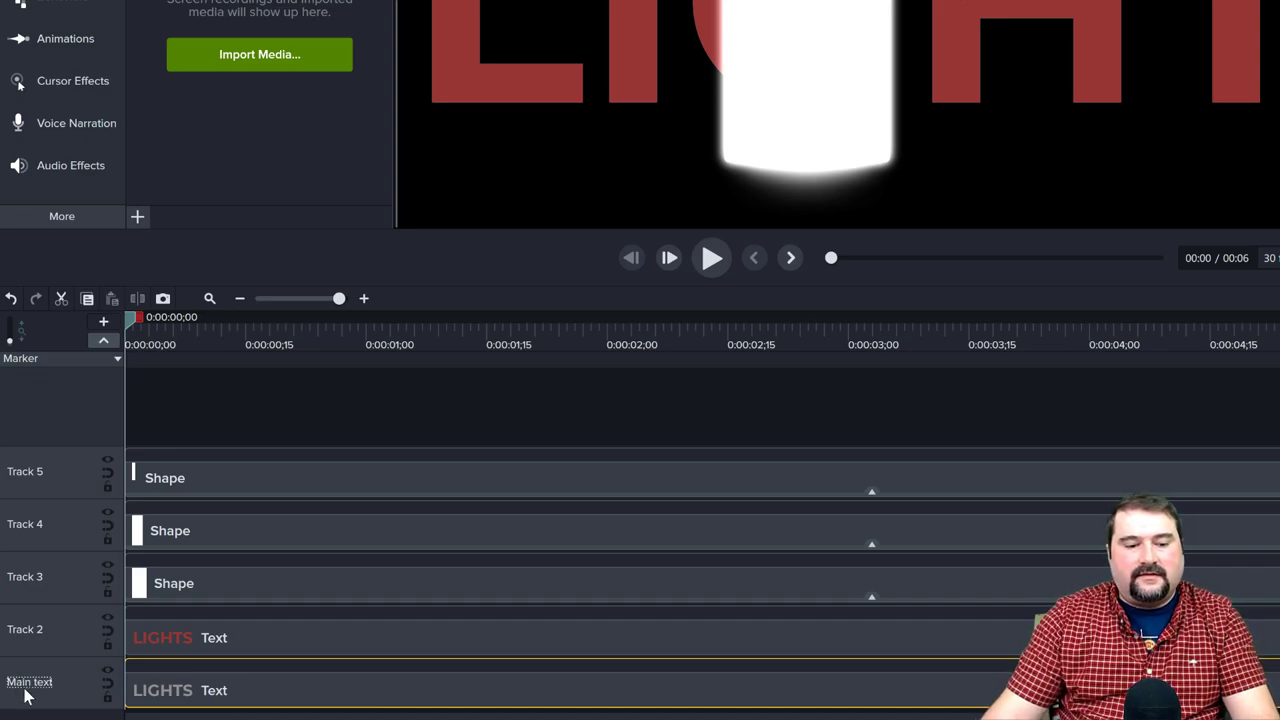
pyautogui.click(184, 636)
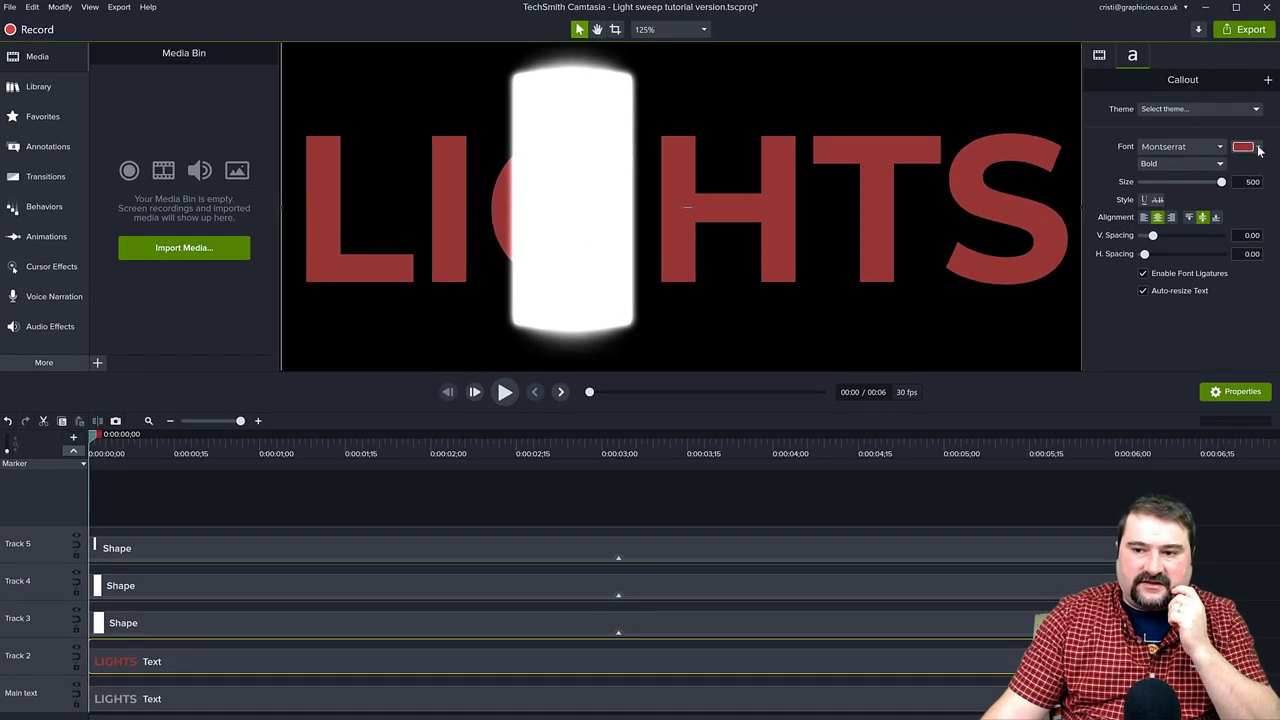
# Change the Track 2 LIGHTS text font colour to magenta.
pyautogui.click(1249, 148)
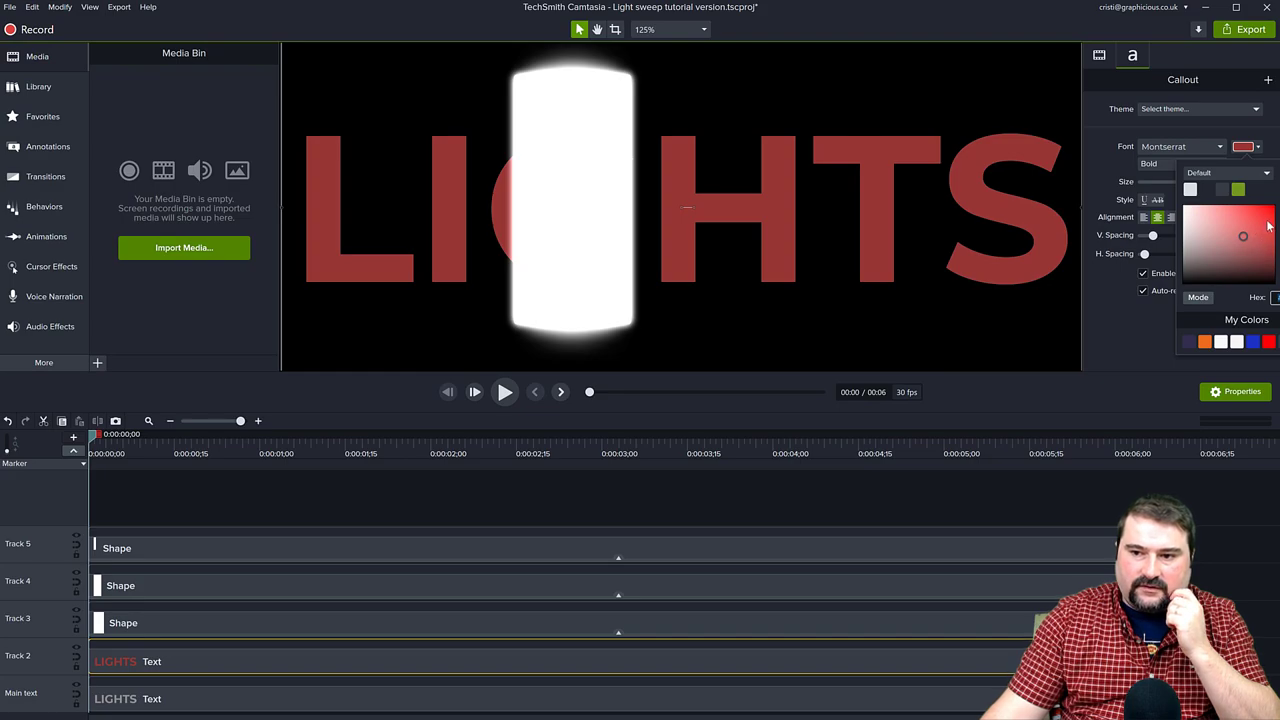
pyautogui.click(1274, 211)
pyautogui.moveTo(1275, 211); pyautogui.dragTo(1275, 222)
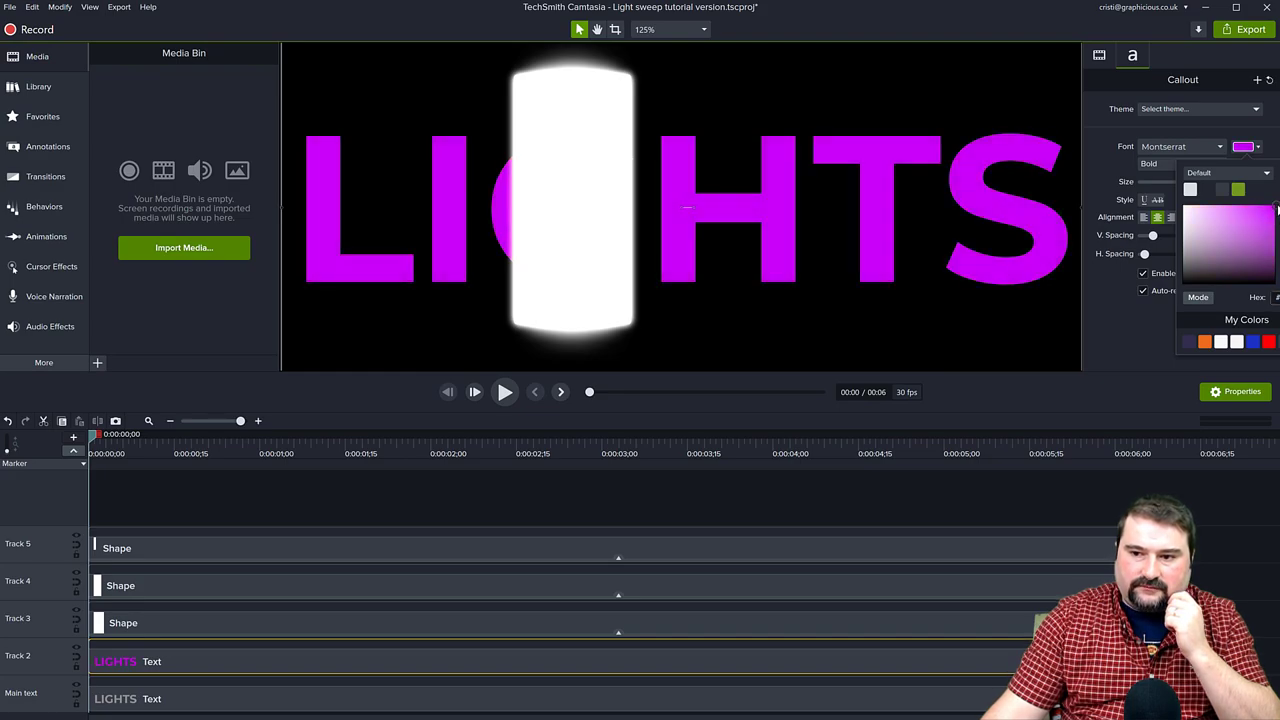
pyautogui.click(1118, 347)
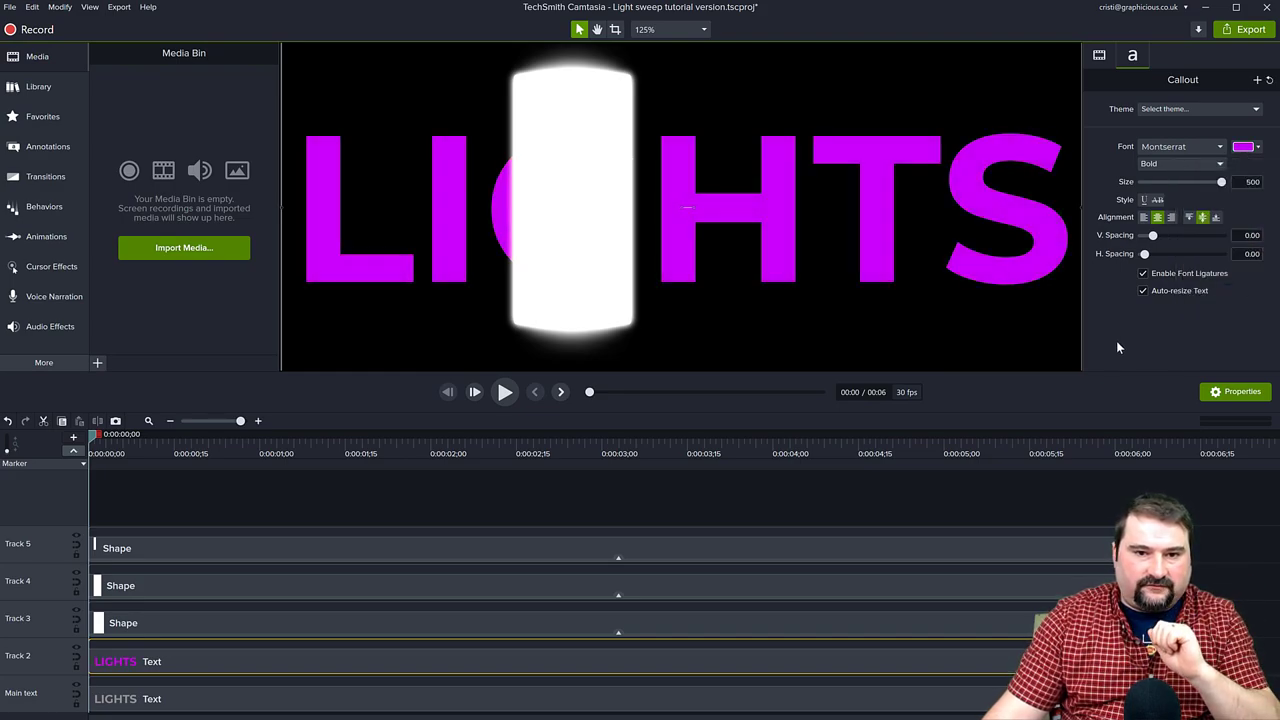
# Give the Track 3 bar a matching magenta fill.
pyautogui.click(176, 622)
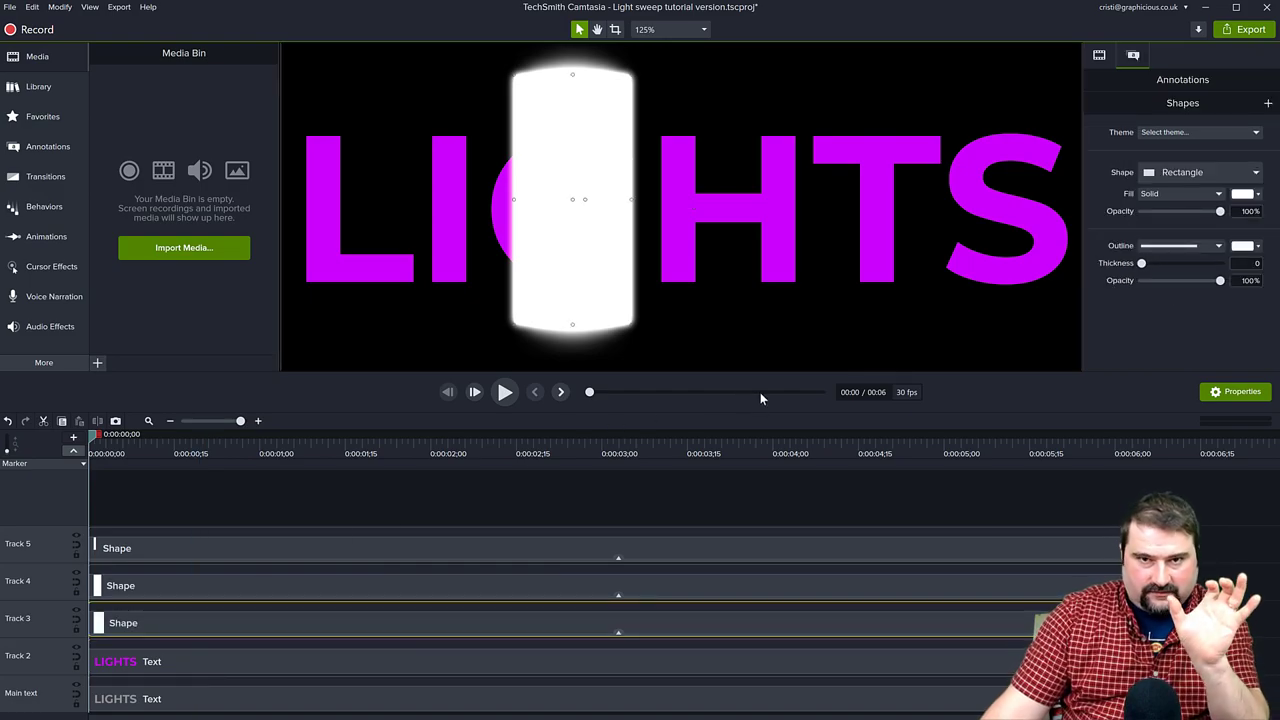
pyautogui.click(1250, 194)
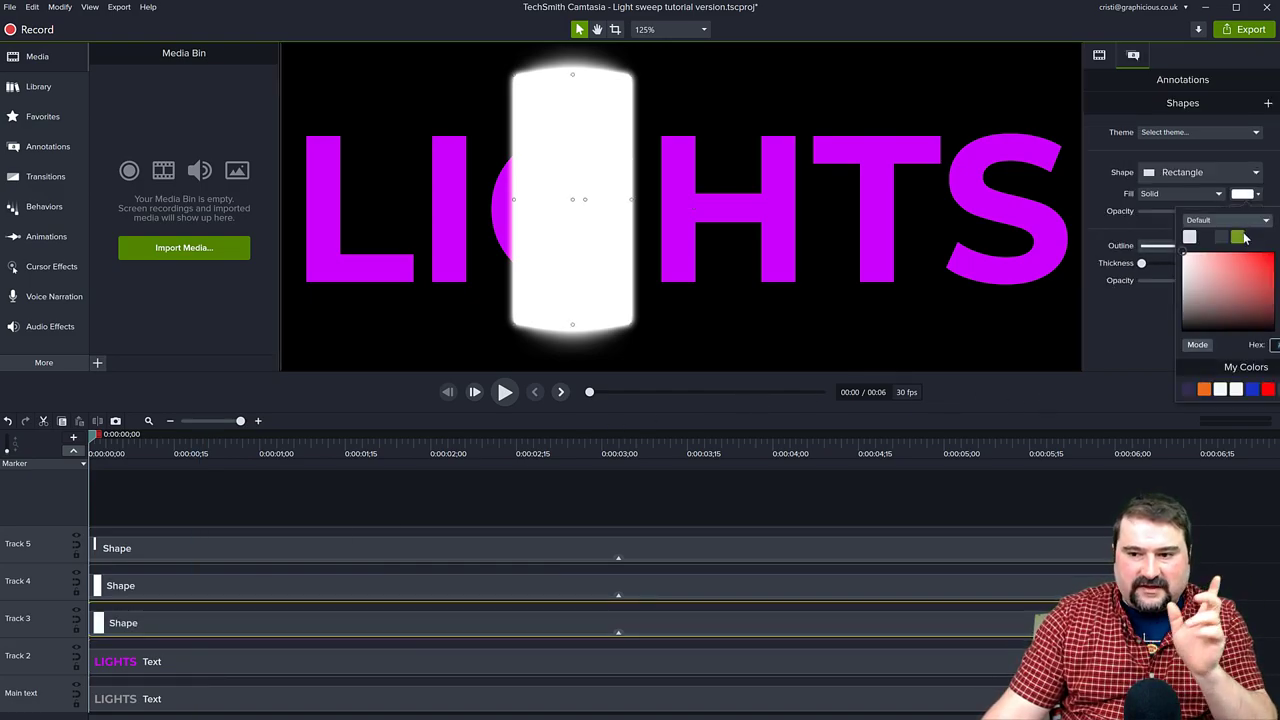
pyautogui.click(1276, 268)
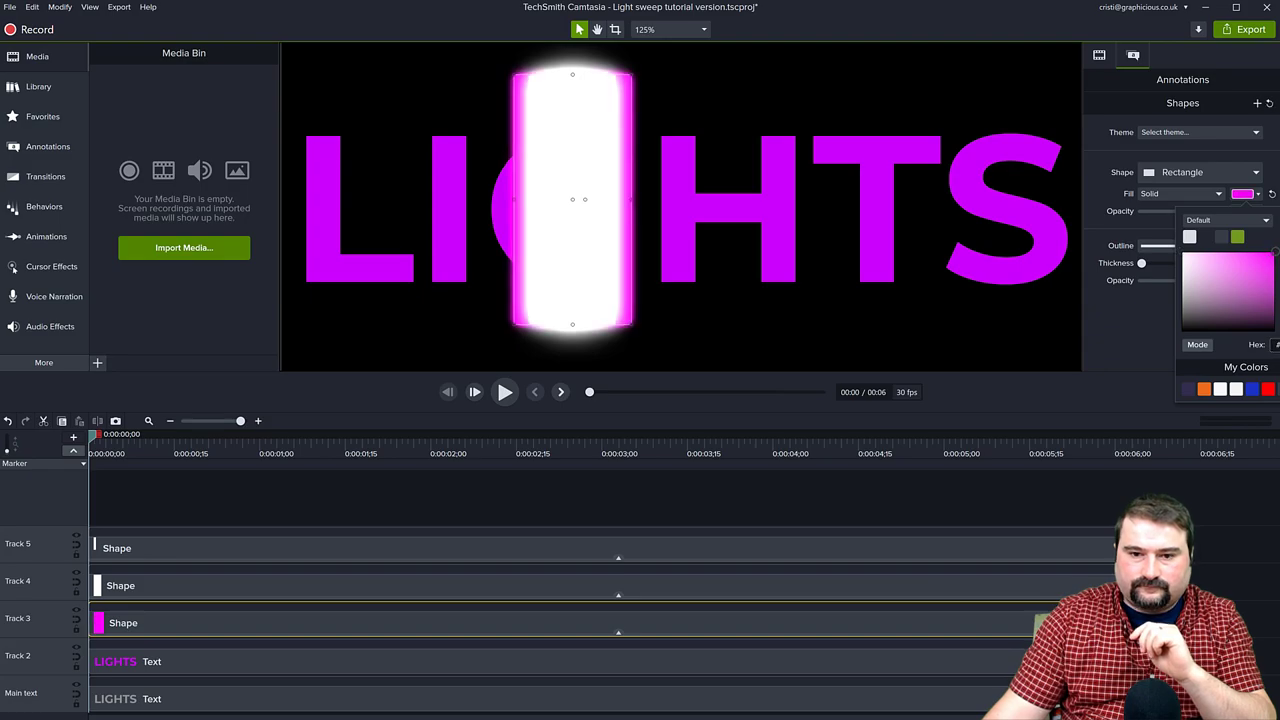
pyautogui.click(1128, 366)
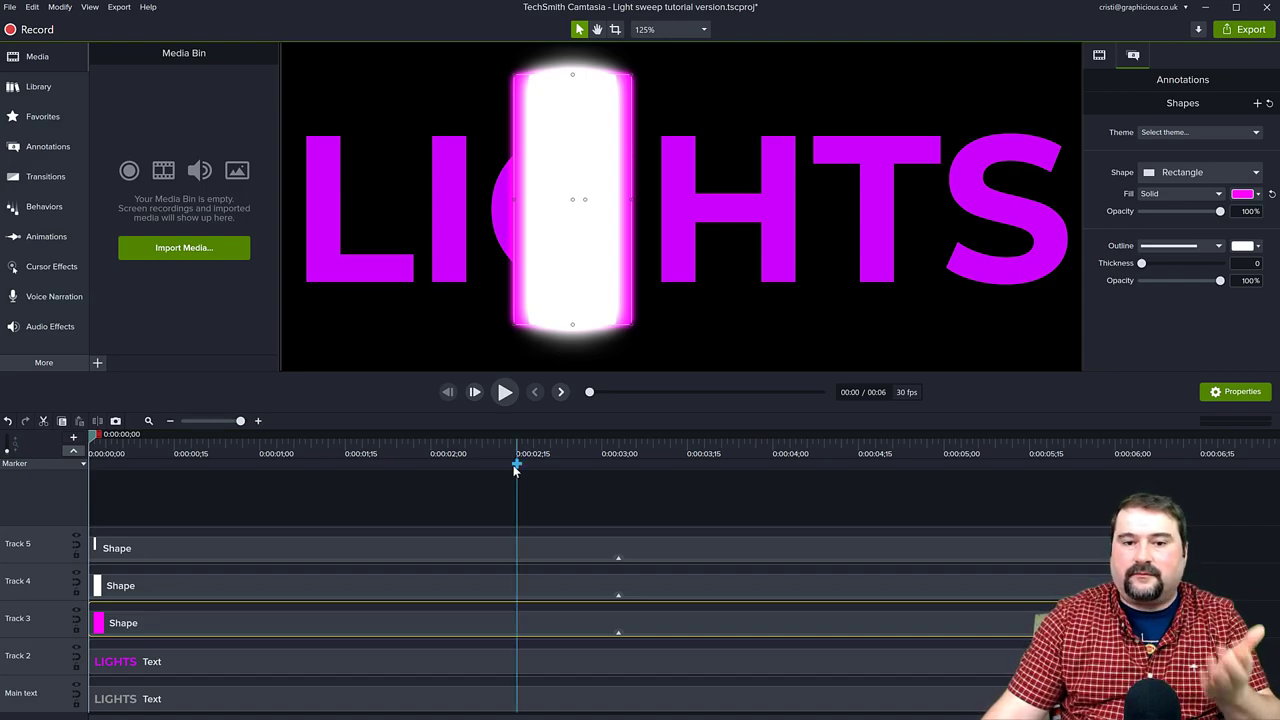
# Give the Track 4 bar a green fill.
pyautogui.click(156, 579)
pyautogui.click(1245, 194)
pyautogui.click(1238, 238)
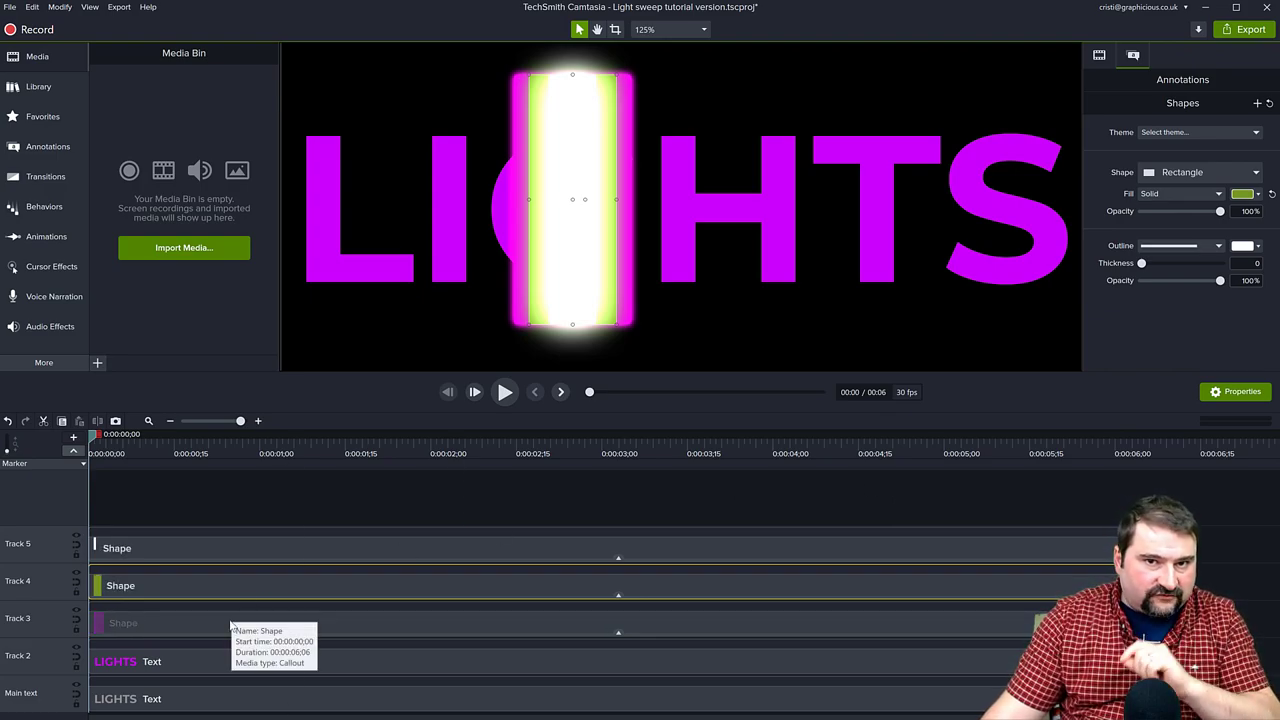
# Paste a copy of the magenta LIGHTS text and move its track beneath the green bar.
pyautogui.click(204, 662)
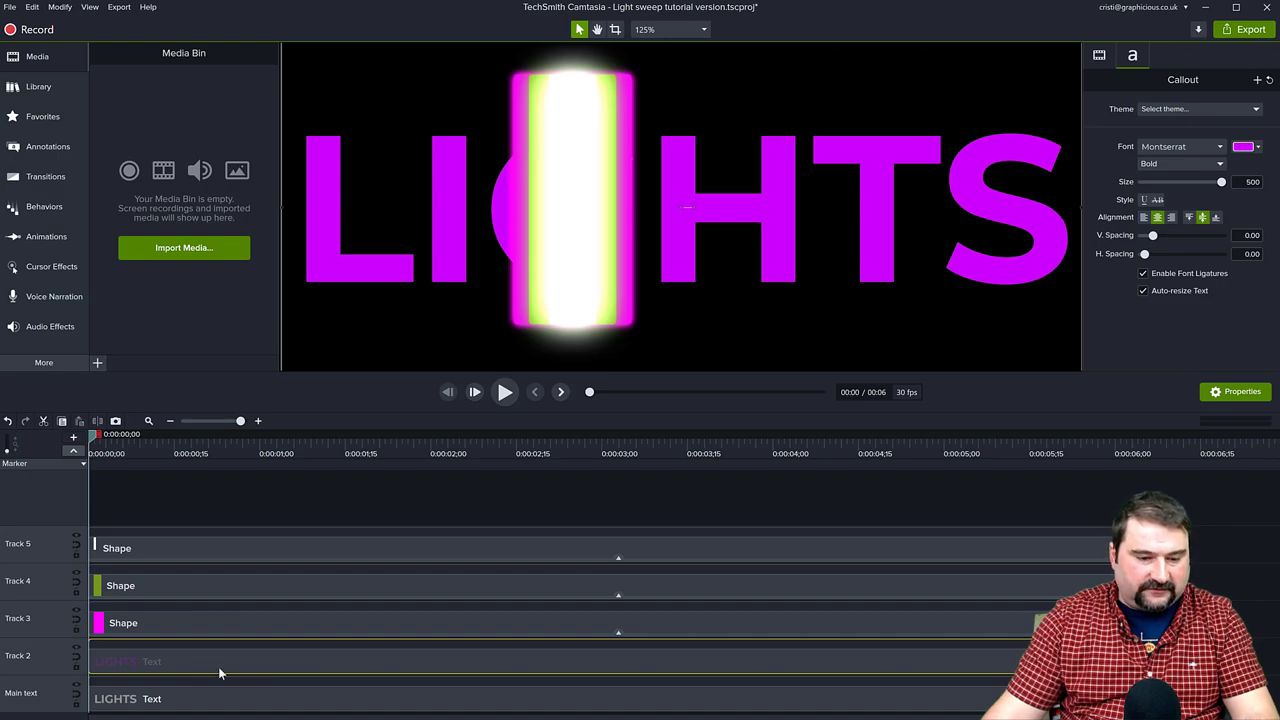
pyautogui.rightClick(42, 616)
pyautogui.click(24, 498)
pyautogui.click(102, 493)
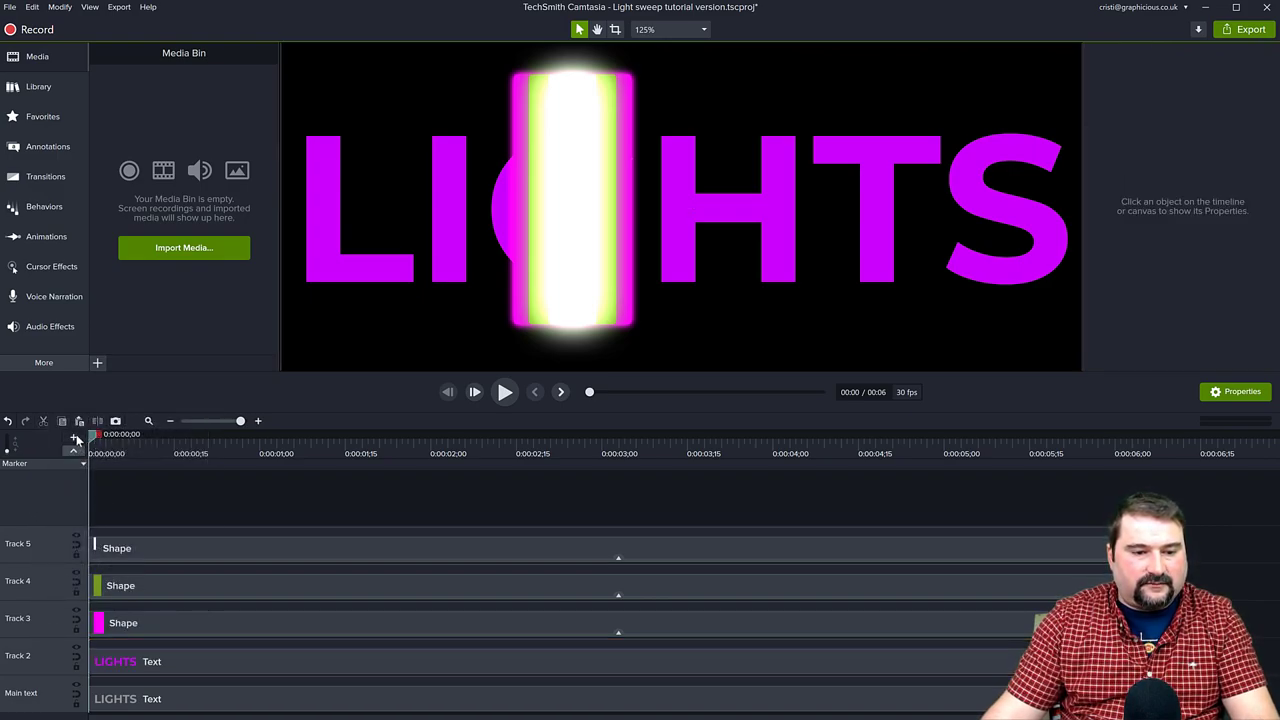
pyautogui.hotkey('ctrl', 'v')
pyautogui.moveTo(55, 508); pyautogui.dragTo(52, 572)
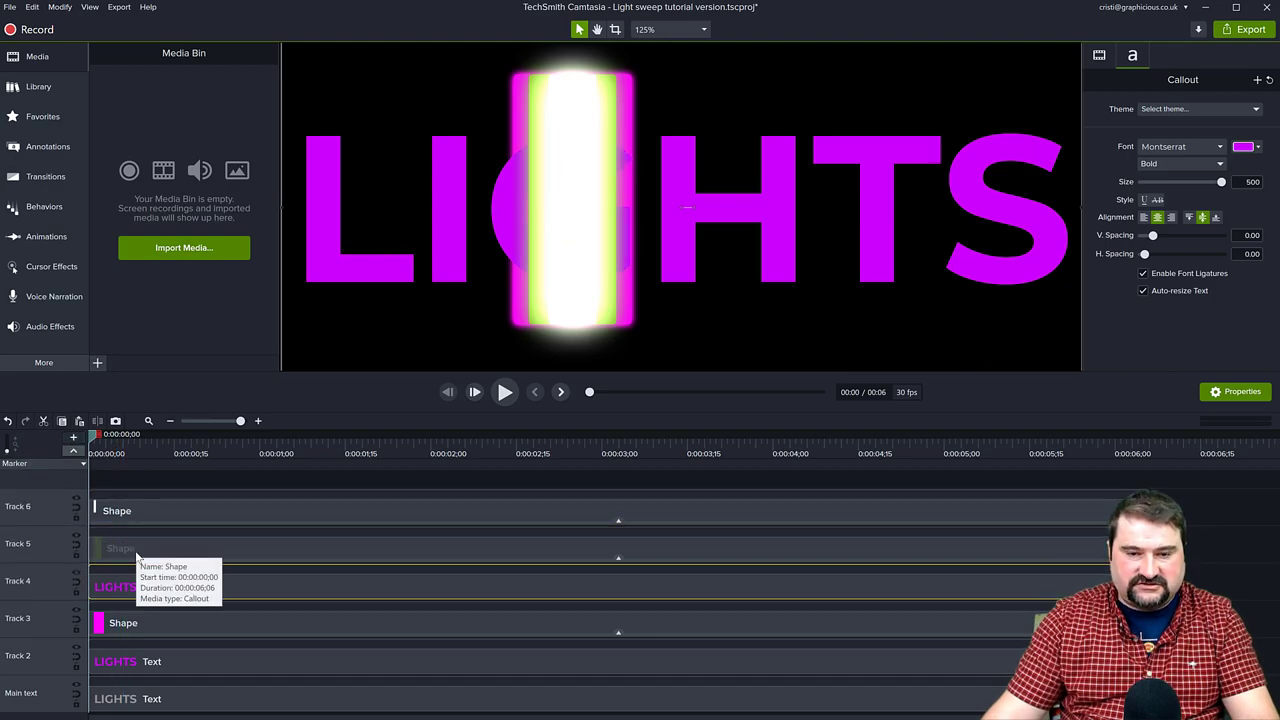
# Make the Track 4 LIGHTS copy olive green and save the project.
pyautogui.click(1256, 147)
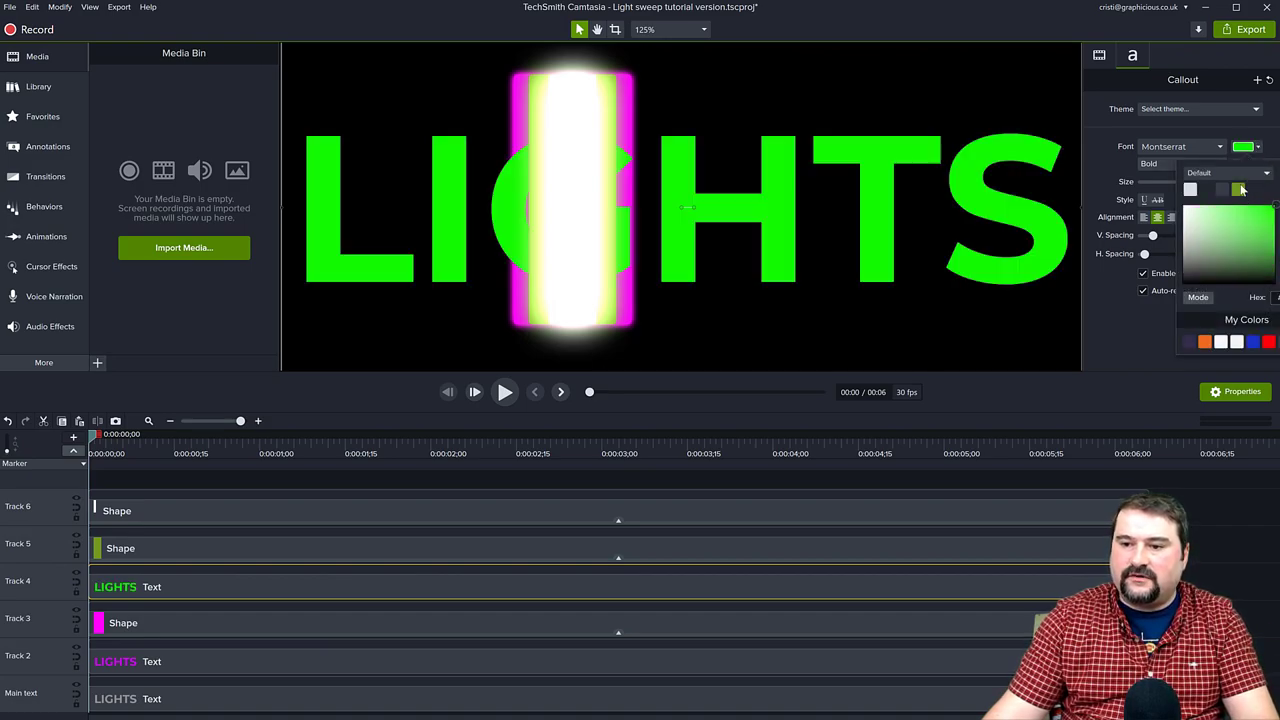
pyautogui.click(1239, 190)
pyautogui.hotkey('ctrl', 's')
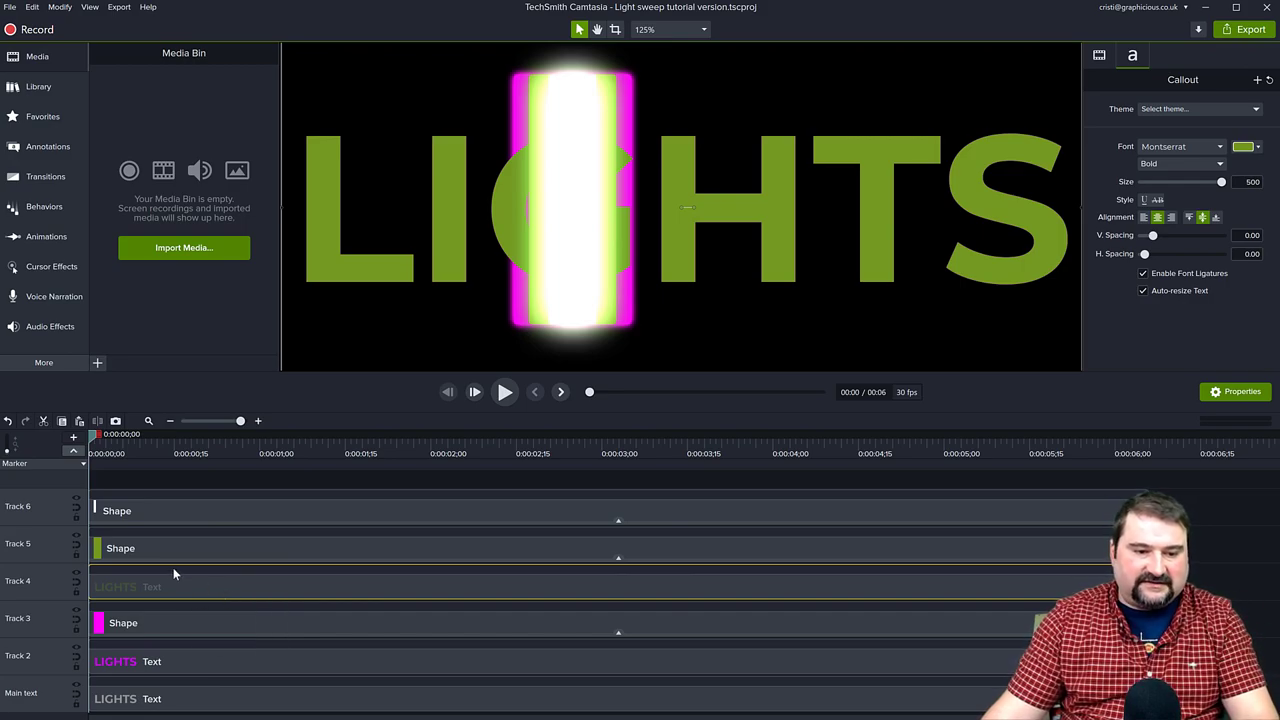
# Enlarge the timeline and paste another LIGHTS copy onto a new Track 7.
pyautogui.moveTo(316, 374); pyautogui.dragTo(314, 349)
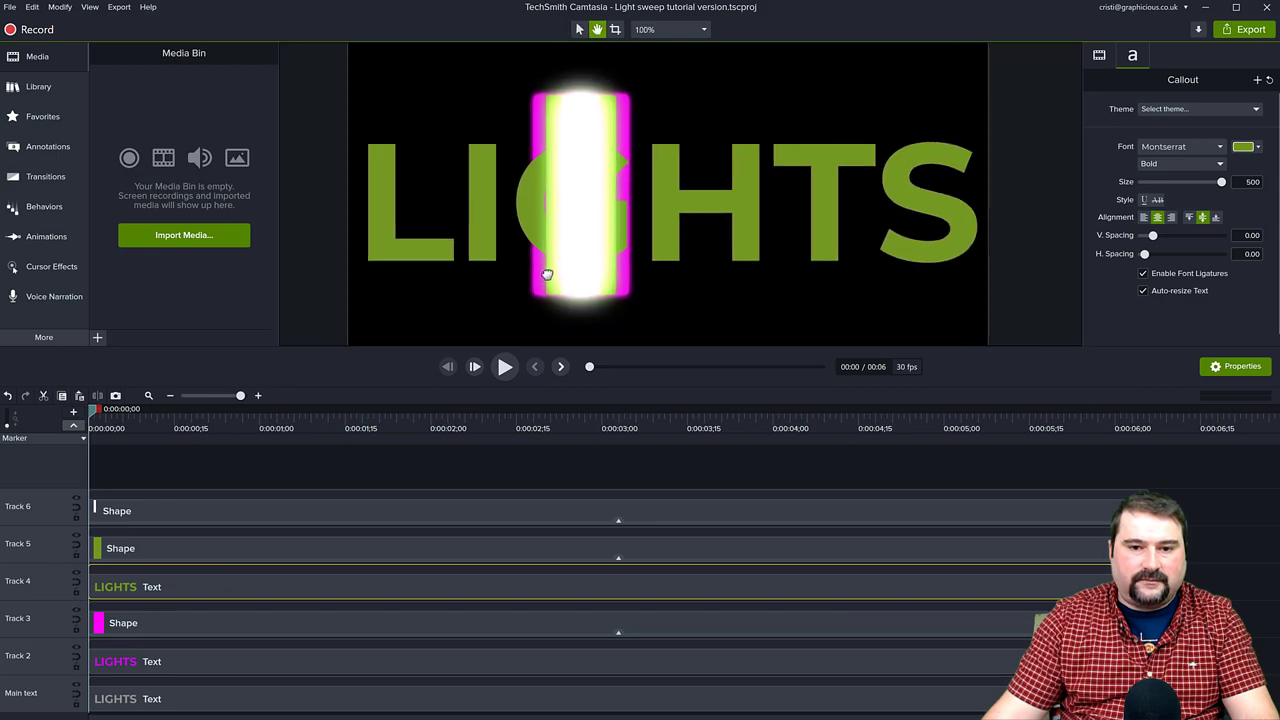
pyautogui.moveTo(417, 347); pyautogui.dragTo(422, 314)
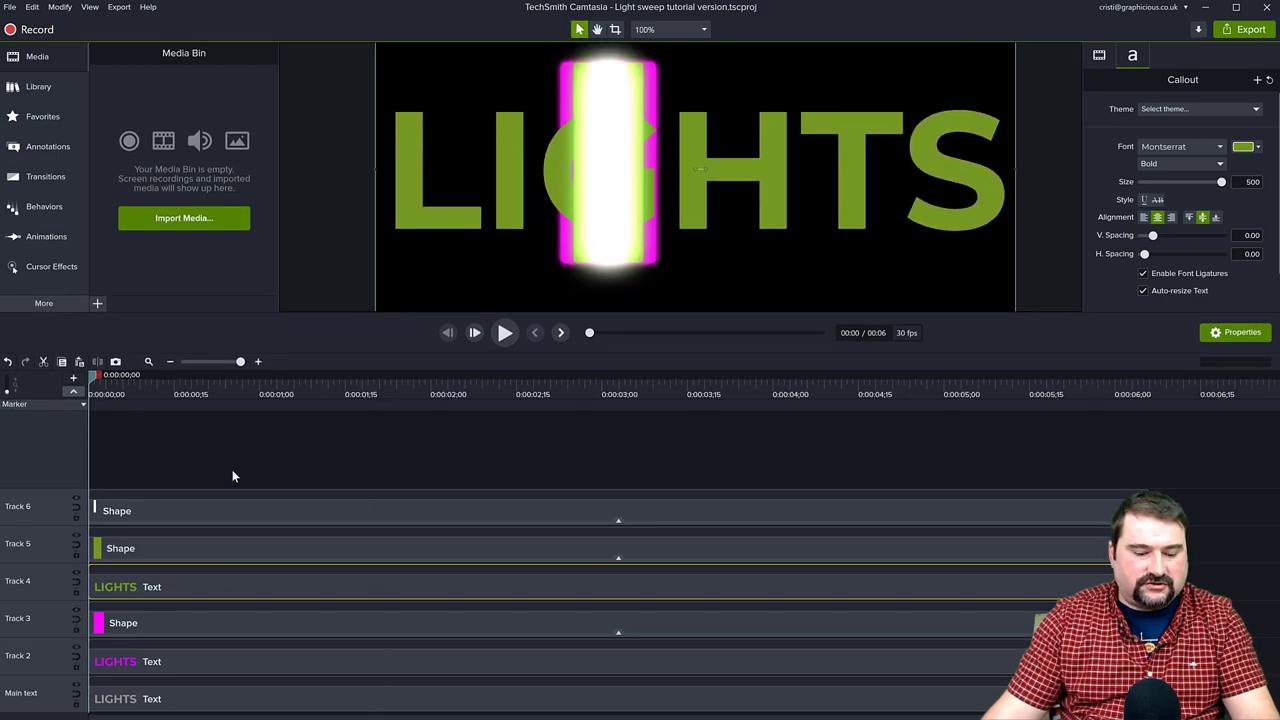
pyautogui.hotkey('ctrl', 'v')
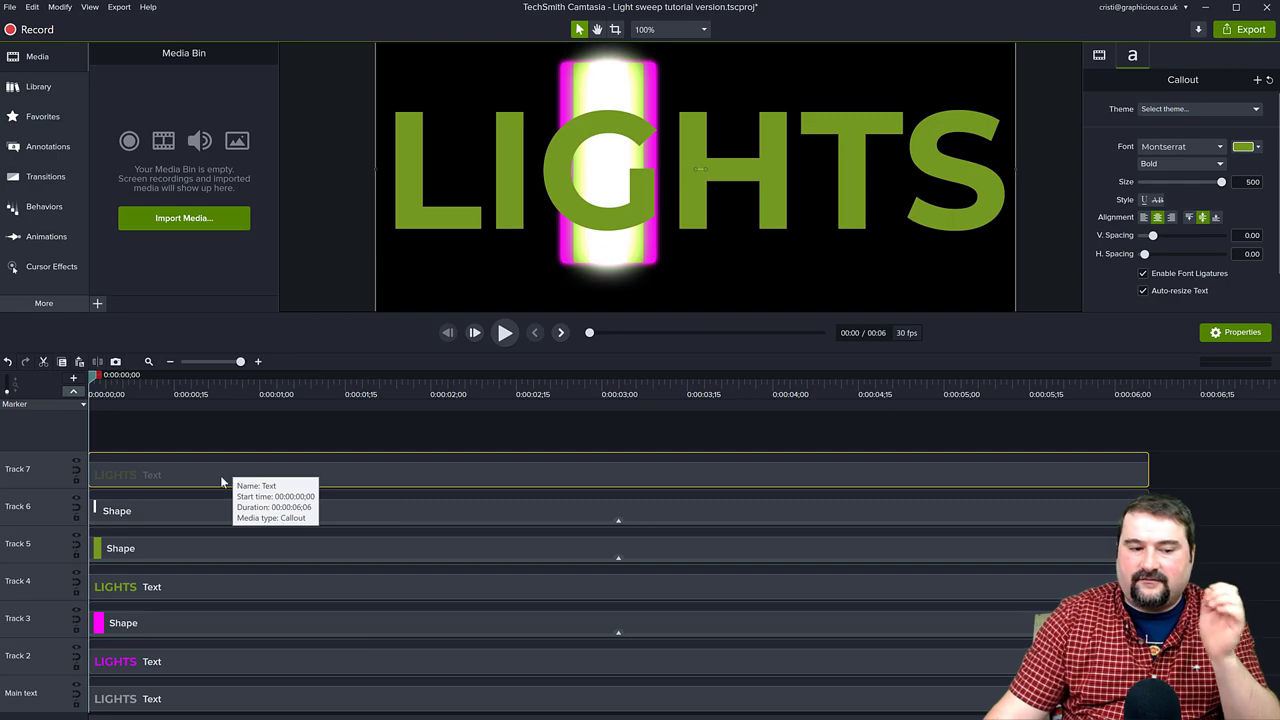
# Change the top white bar's fill to yellow.
pyautogui.click(181, 509)
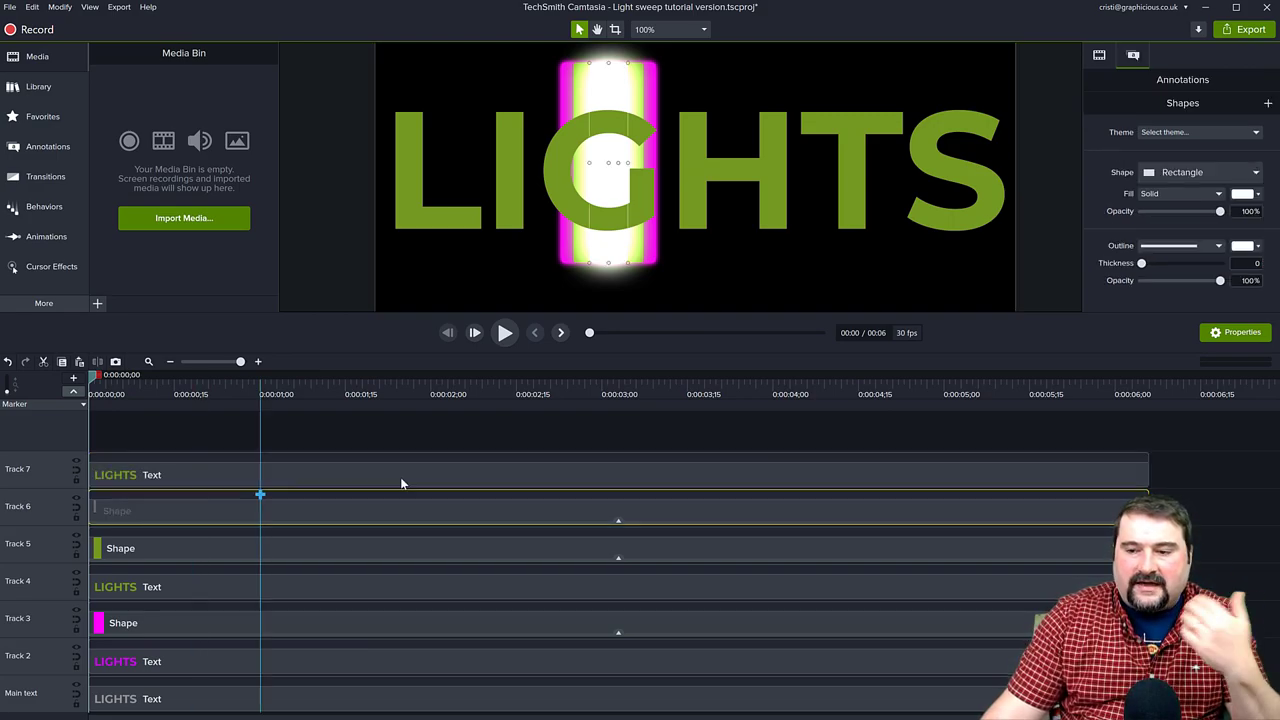
pyautogui.click(1245, 194)
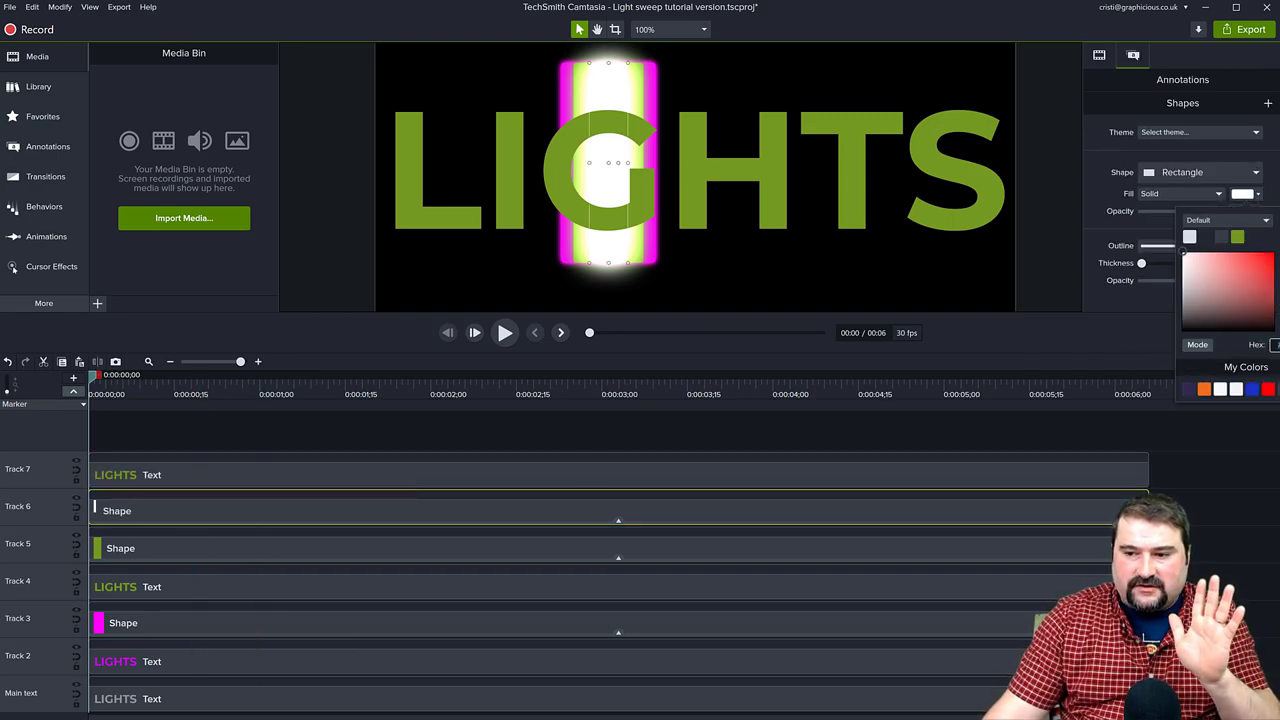
pyautogui.moveTo(1273, 308); pyautogui.dragTo(1275, 254)
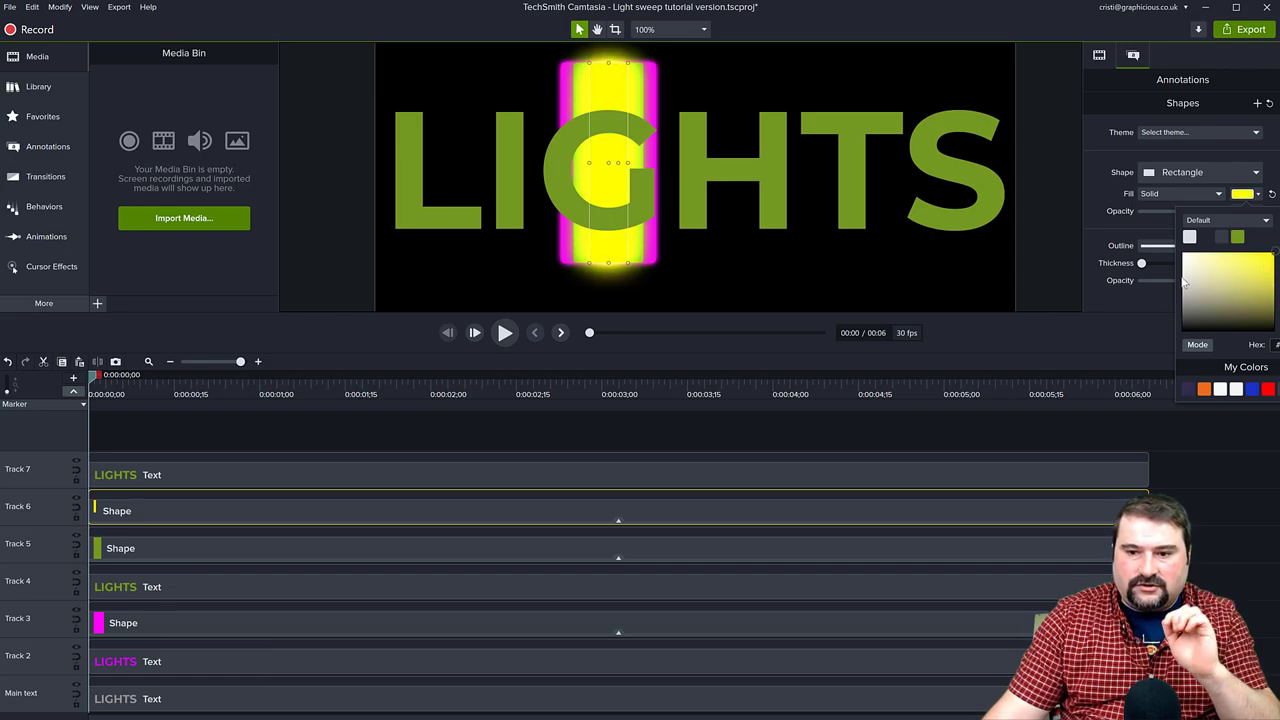
# Move the yellow bar's track above the newest LIGHTS copy and make that text bright yellow.
pyautogui.moveTo(43, 476); pyautogui.dragTo(51, 508)
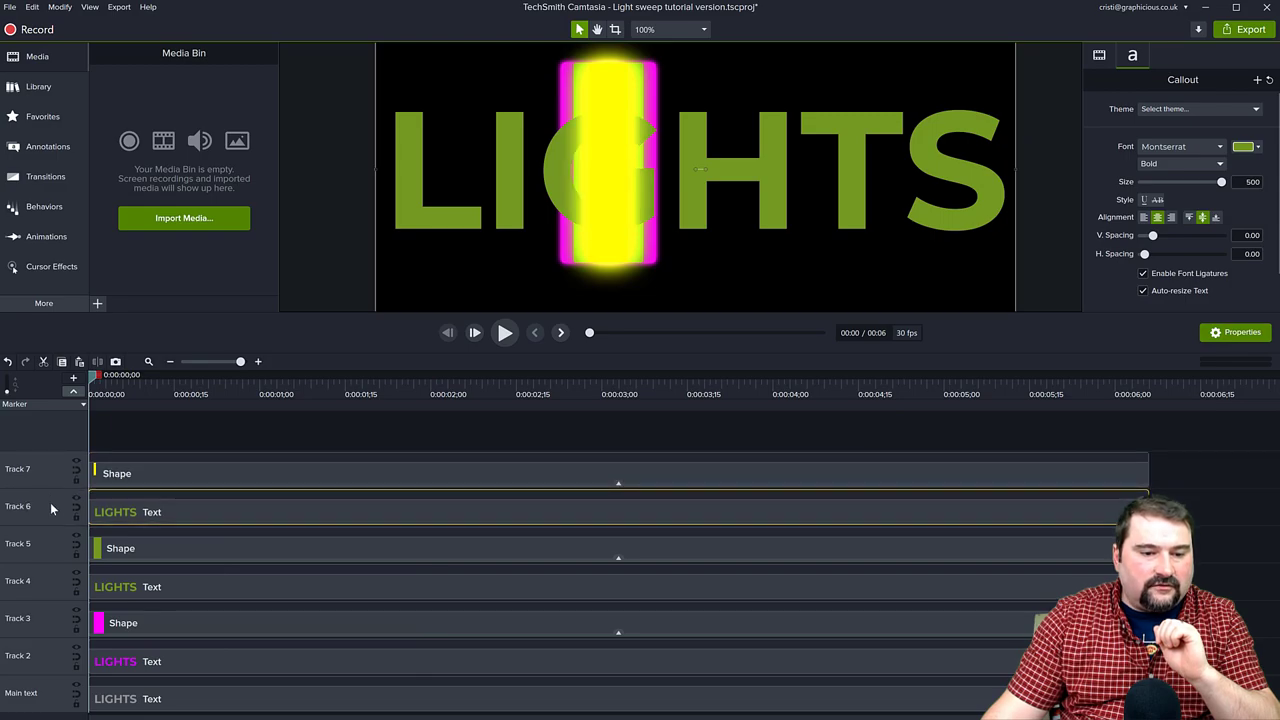
pyautogui.click(1250, 146)
pyautogui.moveTo(1275, 257); pyautogui.dragTo(1275, 209)
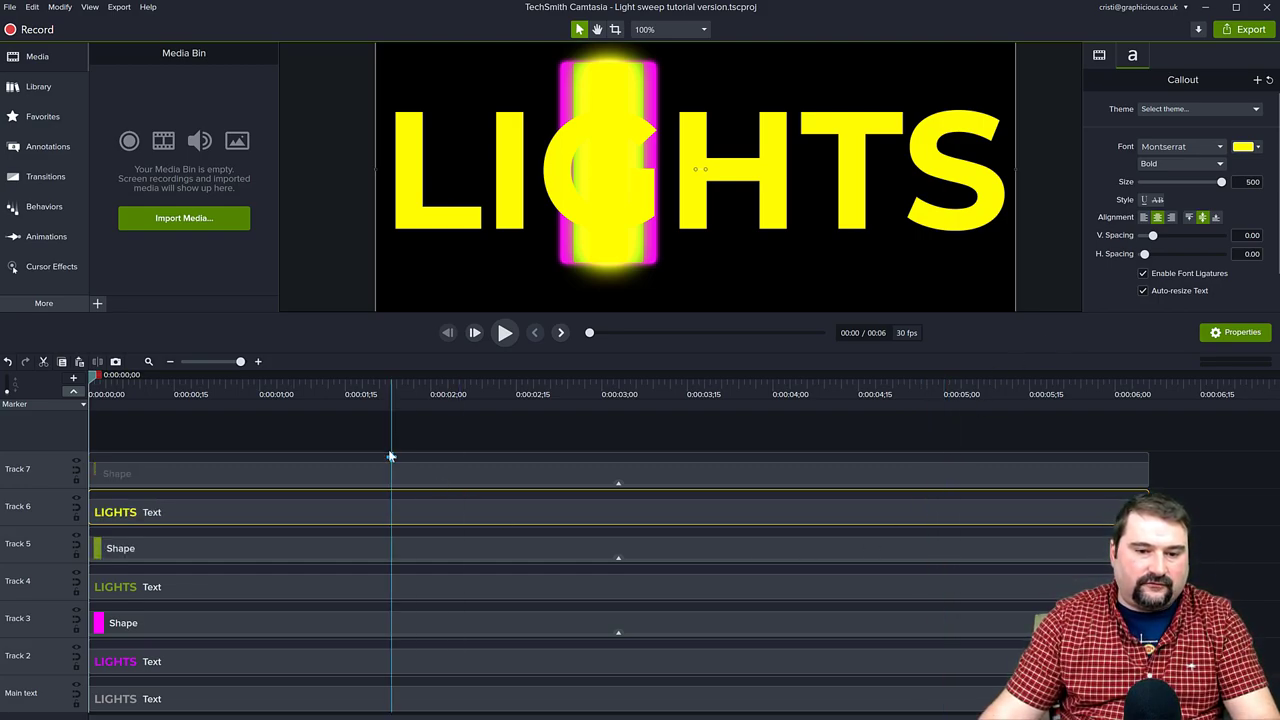
# Apply a Media Matte to the yellow bar on Track 7 and slide the bar across the letters.
pyautogui.click(216, 472)
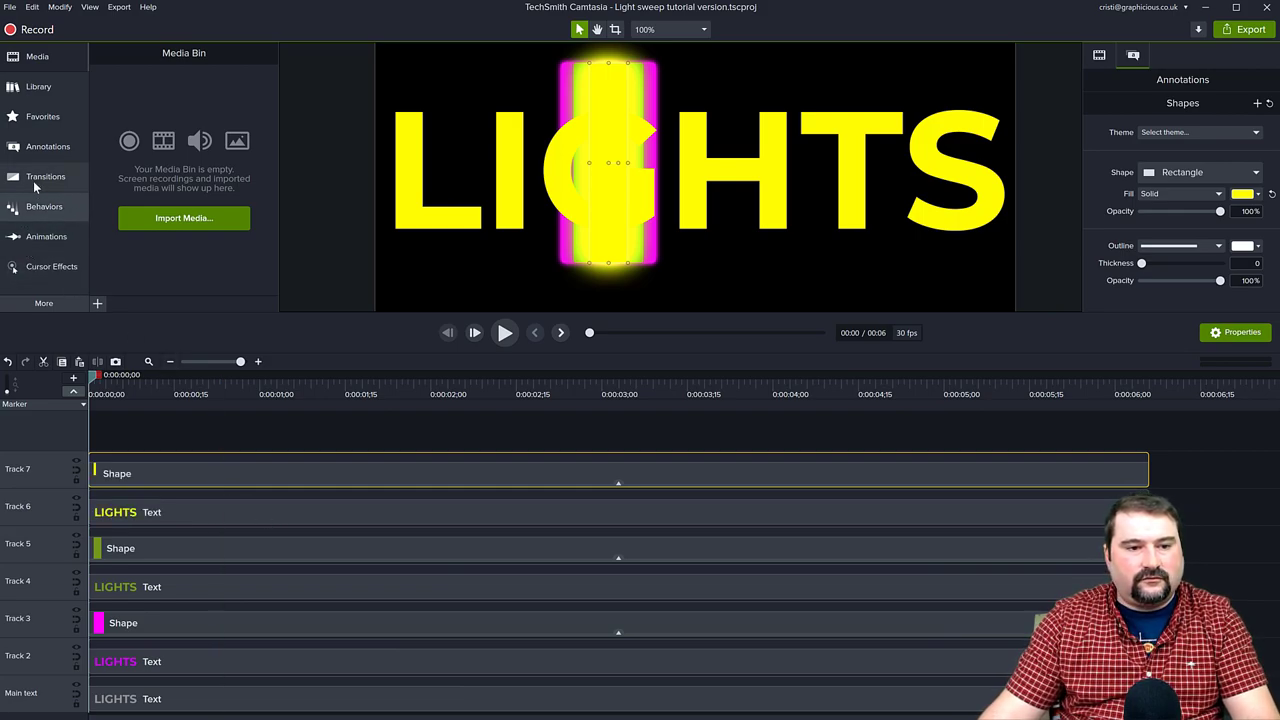
pyautogui.click(46, 304)
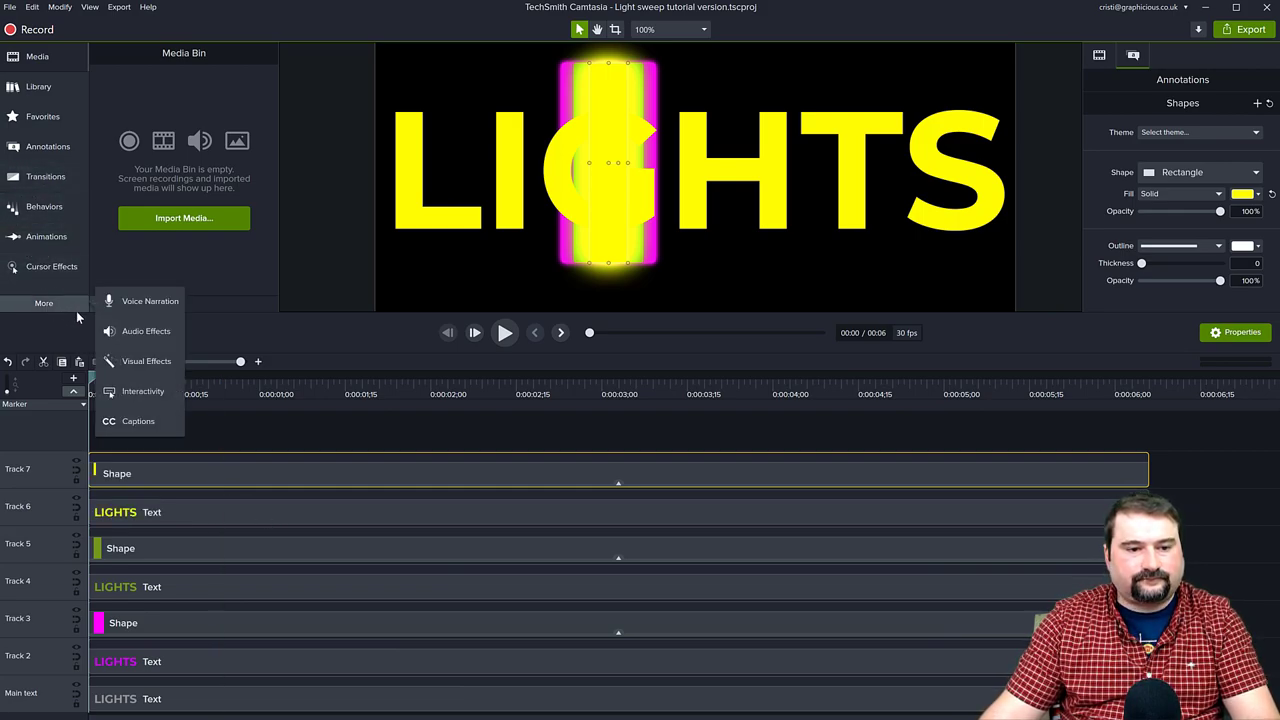
pyautogui.click(140, 363)
pyautogui.scroll(-5, 180, 270)
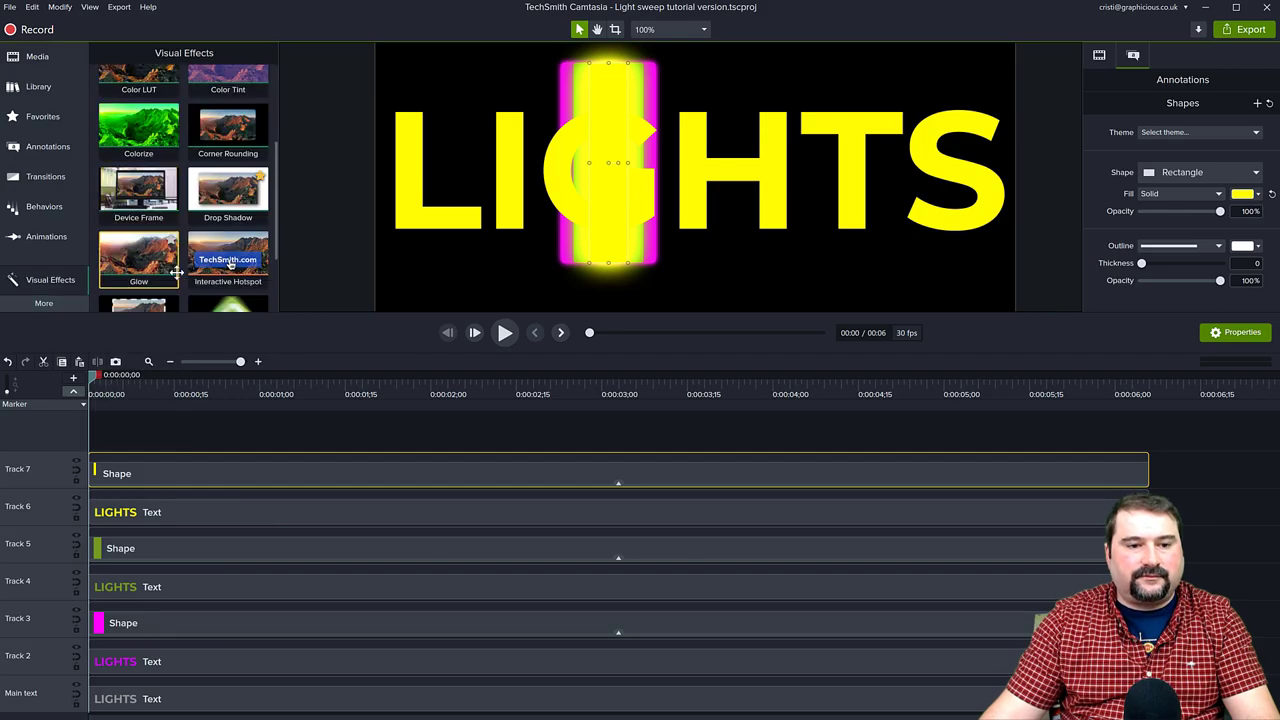
pyautogui.moveTo(150, 216); pyautogui.dragTo(208, 487)
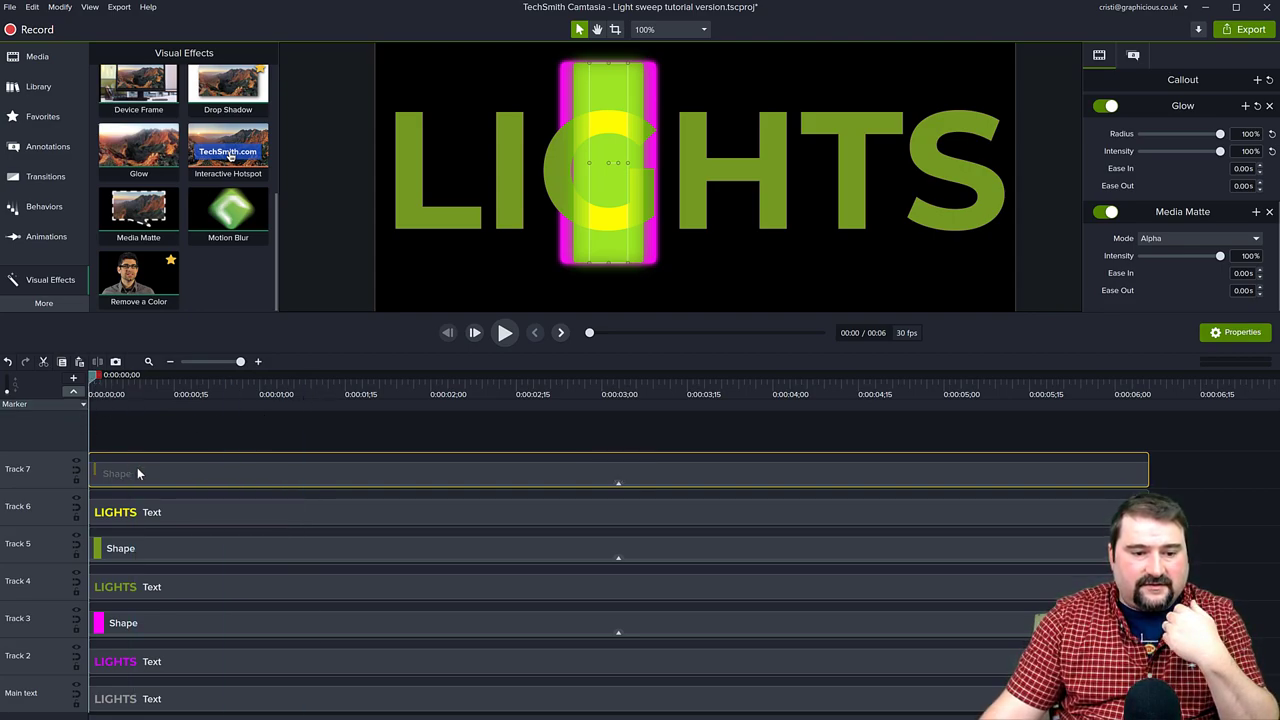
pyautogui.moveTo(598, 240); pyautogui.dragTo(570, 252)
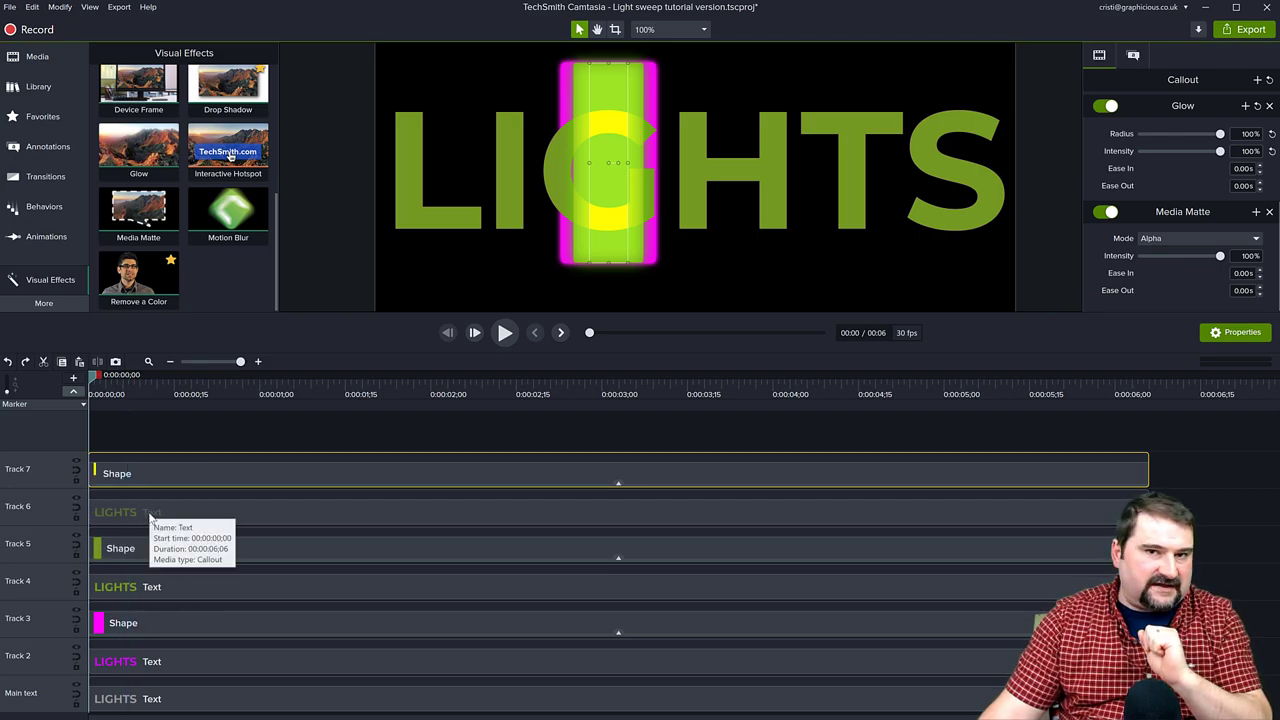
# Add Media Matte to the green and magenta bars as well, then preview a few frames in.
pyautogui.click(155, 561)
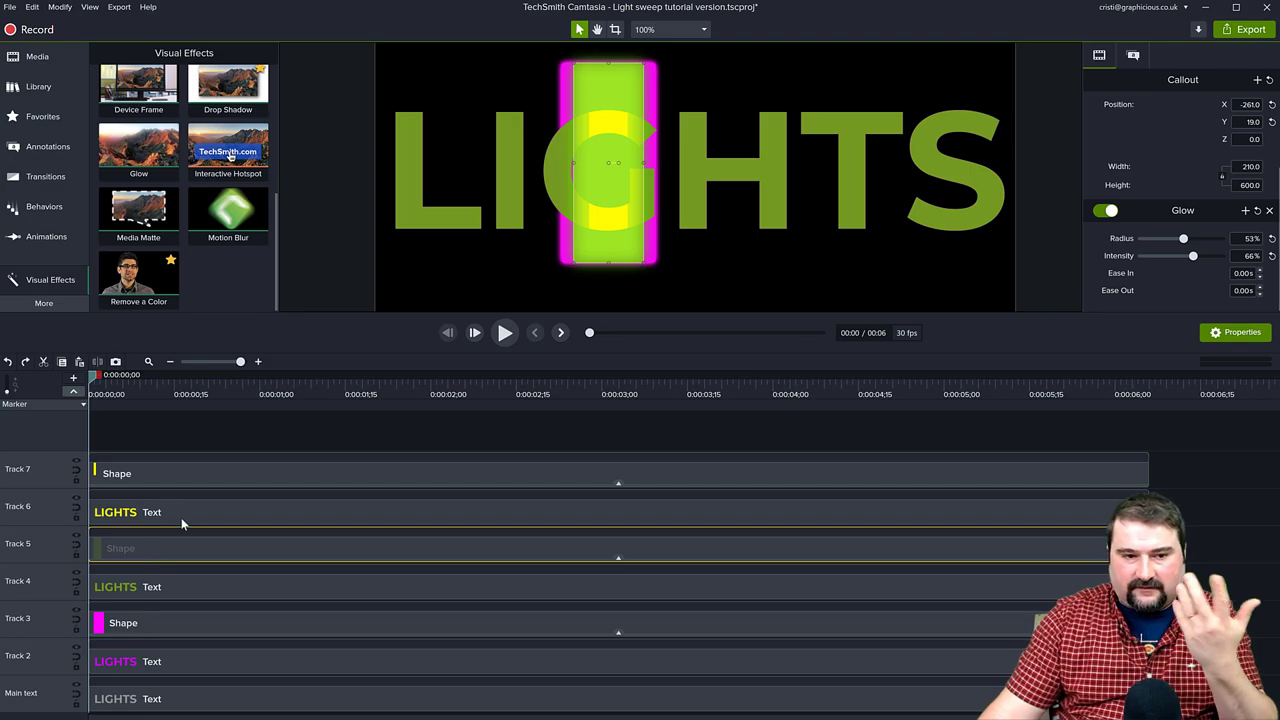
pyautogui.moveTo(148, 215); pyautogui.dragTo(169, 548)
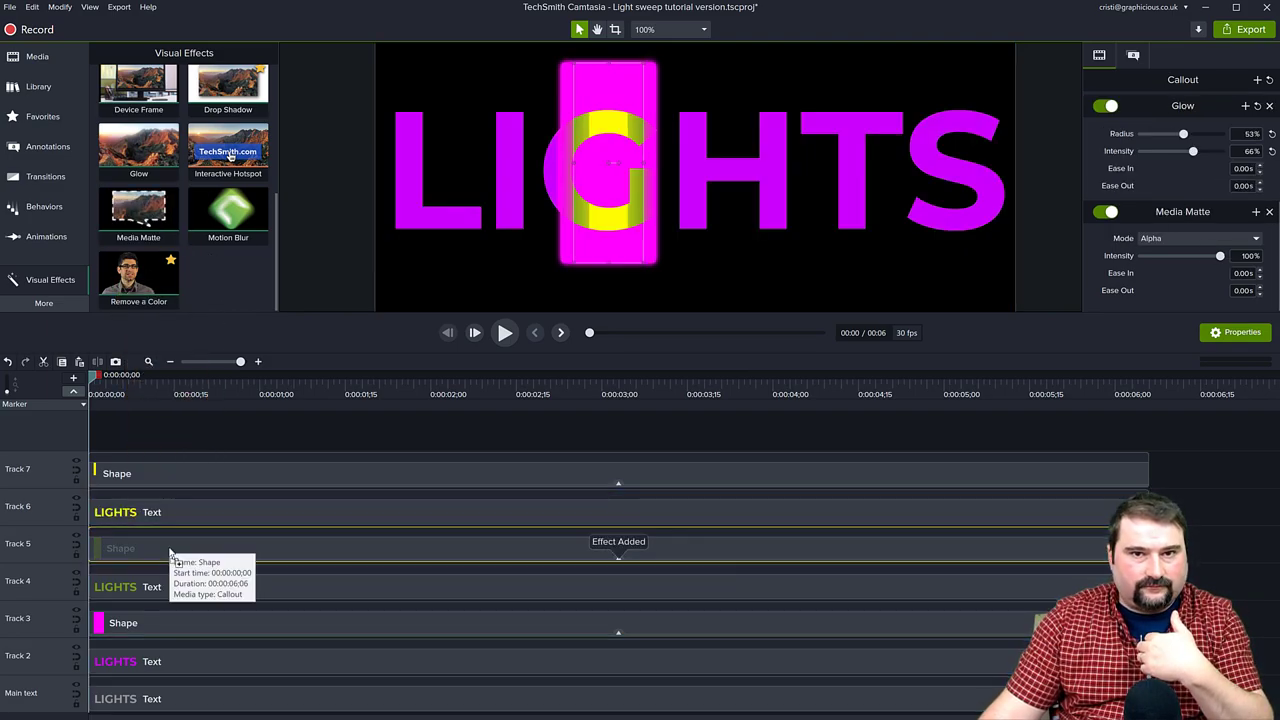
pyautogui.click(150, 626)
pyautogui.moveTo(147, 217); pyautogui.dragTo(151, 624)
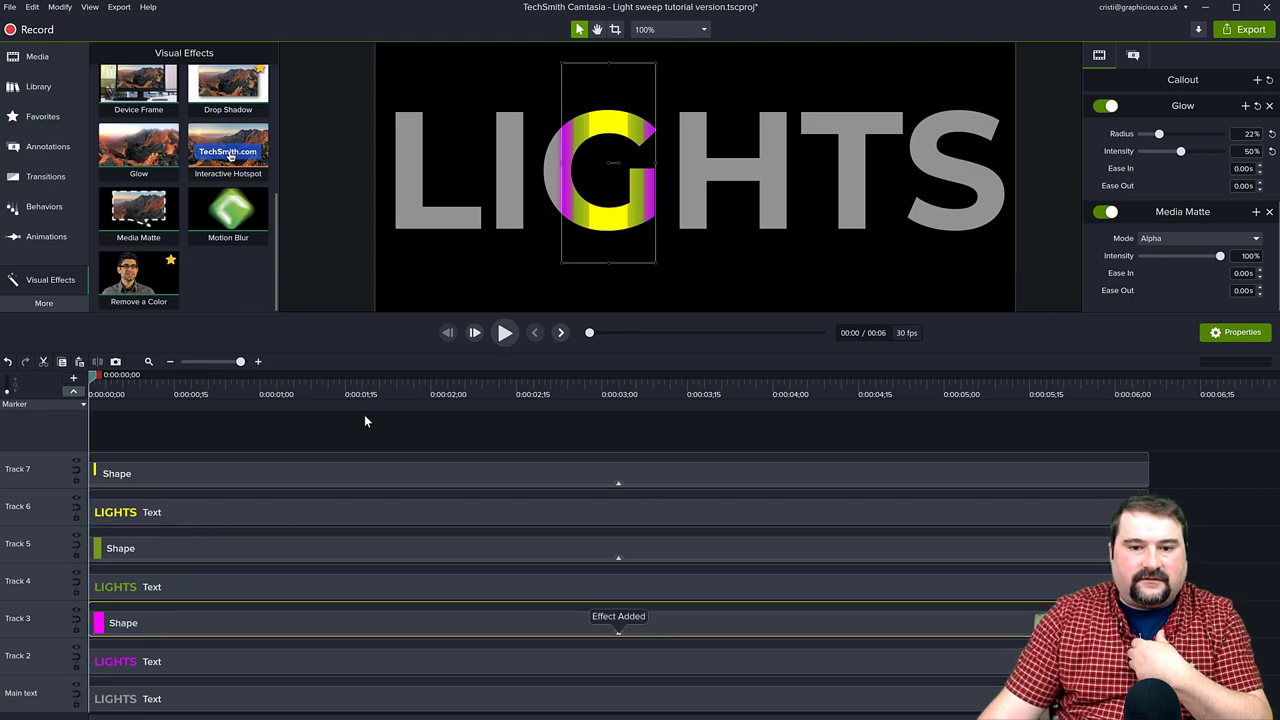
pyautogui.moveTo(95, 380)
pyautogui.mouseDown()
pyautogui.moveTo(118, 385)
pyautogui.moveTo(73, 385)
pyautogui.mouseUp()
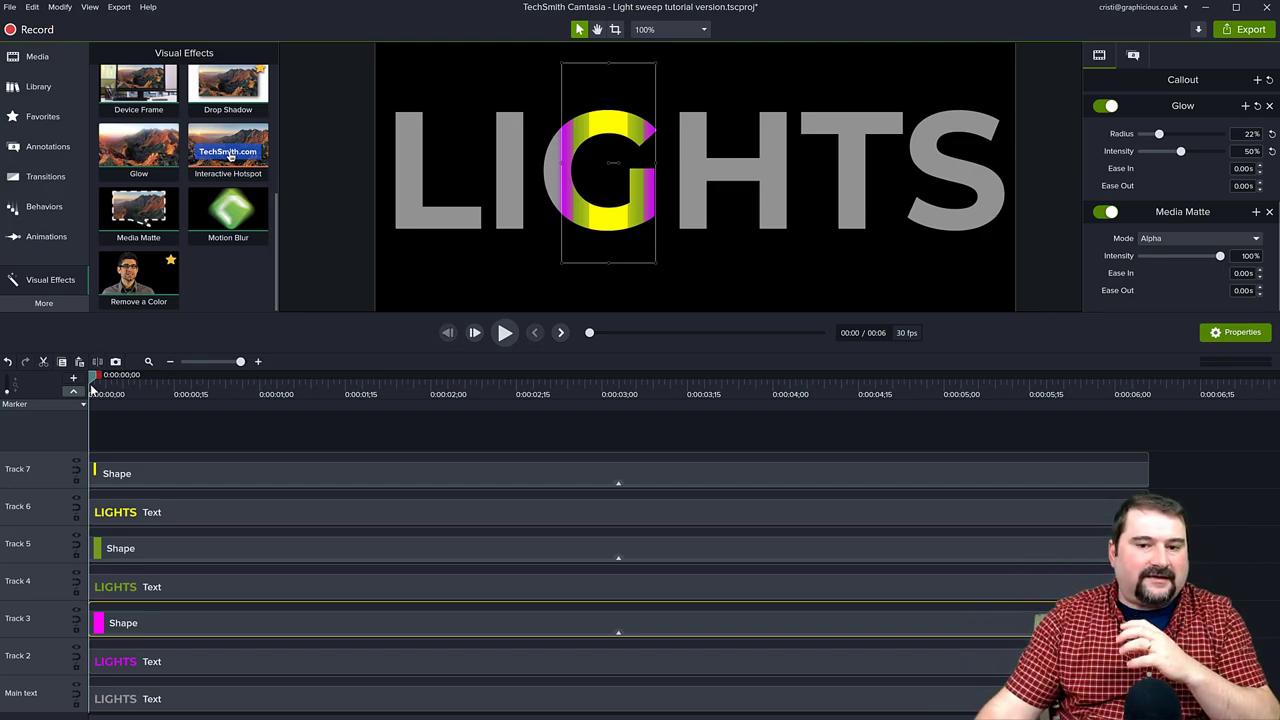
# Select all three stripe shapes and shift them slightly left on the canvas.
pyautogui.click(208, 474)
pyautogui.keyDown('ctrl'); pyautogui.click(203, 555); pyautogui.keyUp('ctrl')
pyautogui.keyDown('ctrl'); pyautogui.click(194, 624); pyautogui.keyUp('ctrl')
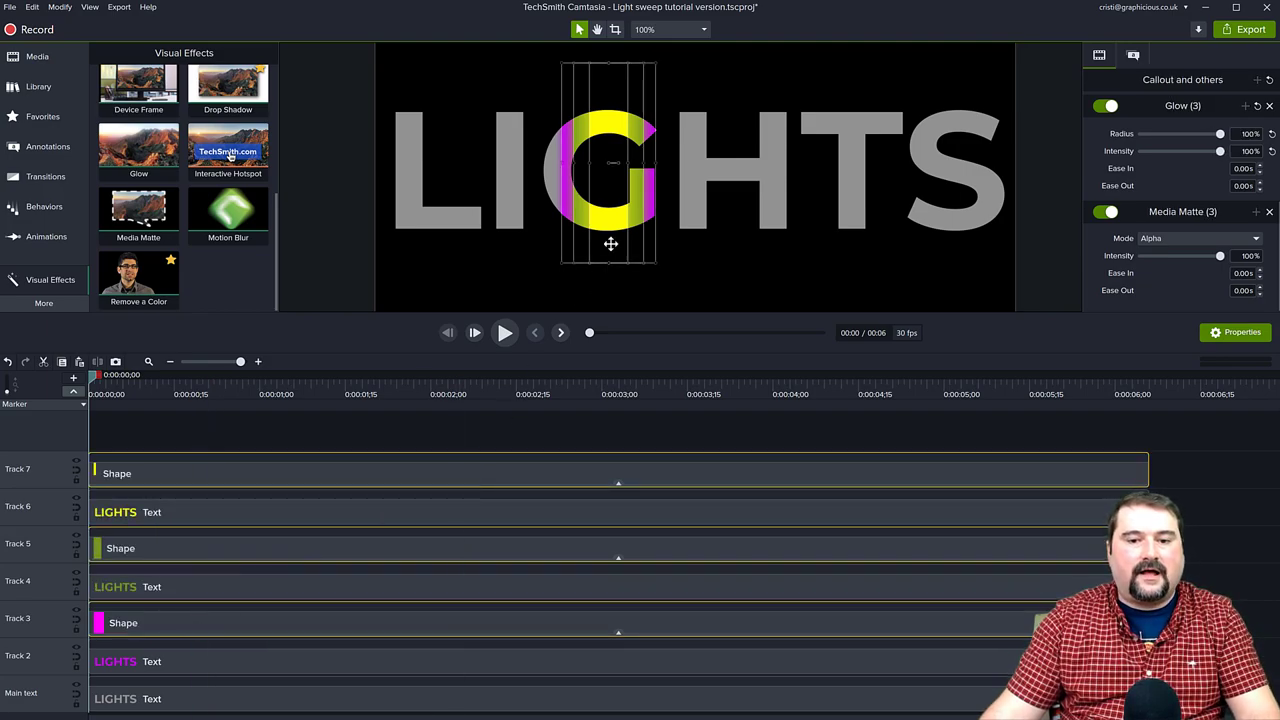
pyautogui.moveTo(612, 226)
pyautogui.mouseDown()
pyautogui.moveTo(411, 232)
pyautogui.moveTo(934, 235)
pyautogui.moveTo(603, 224)
pyautogui.mouseUp()
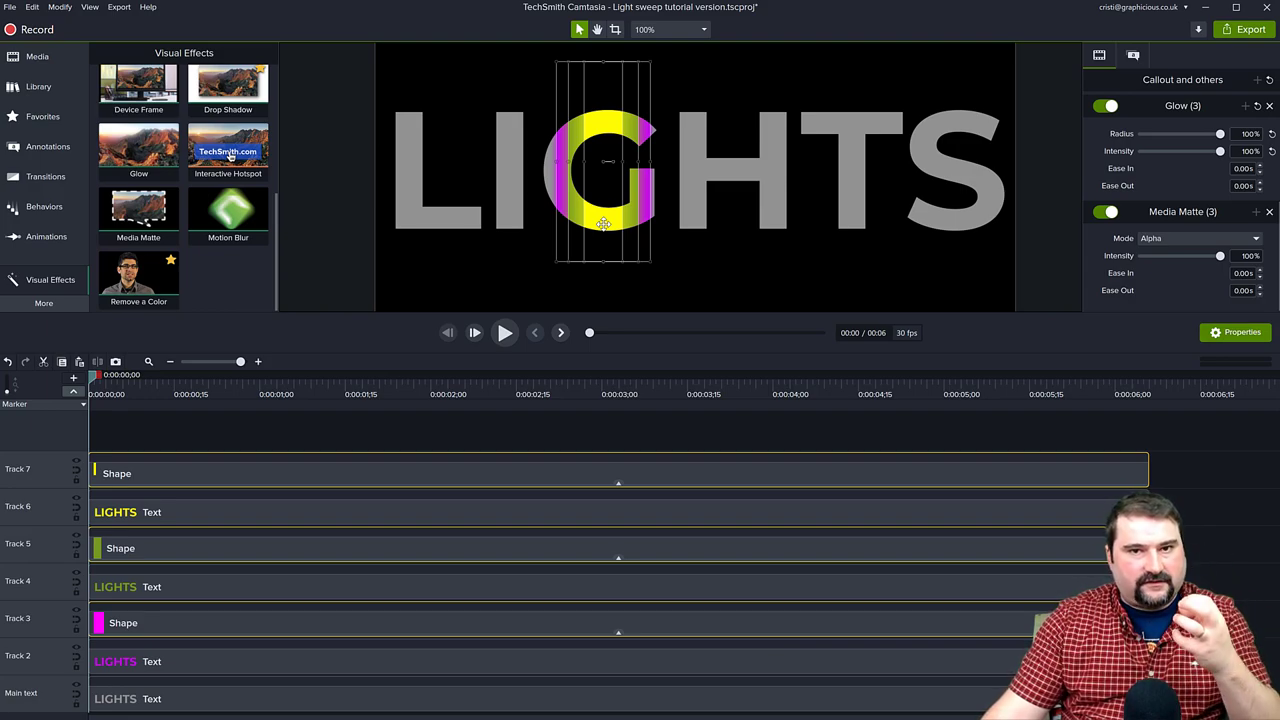
# Turn off the yellow shape's Glow and group it with the yellow LIGHTS text (Ctrl+G).
pyautogui.click(205, 482)
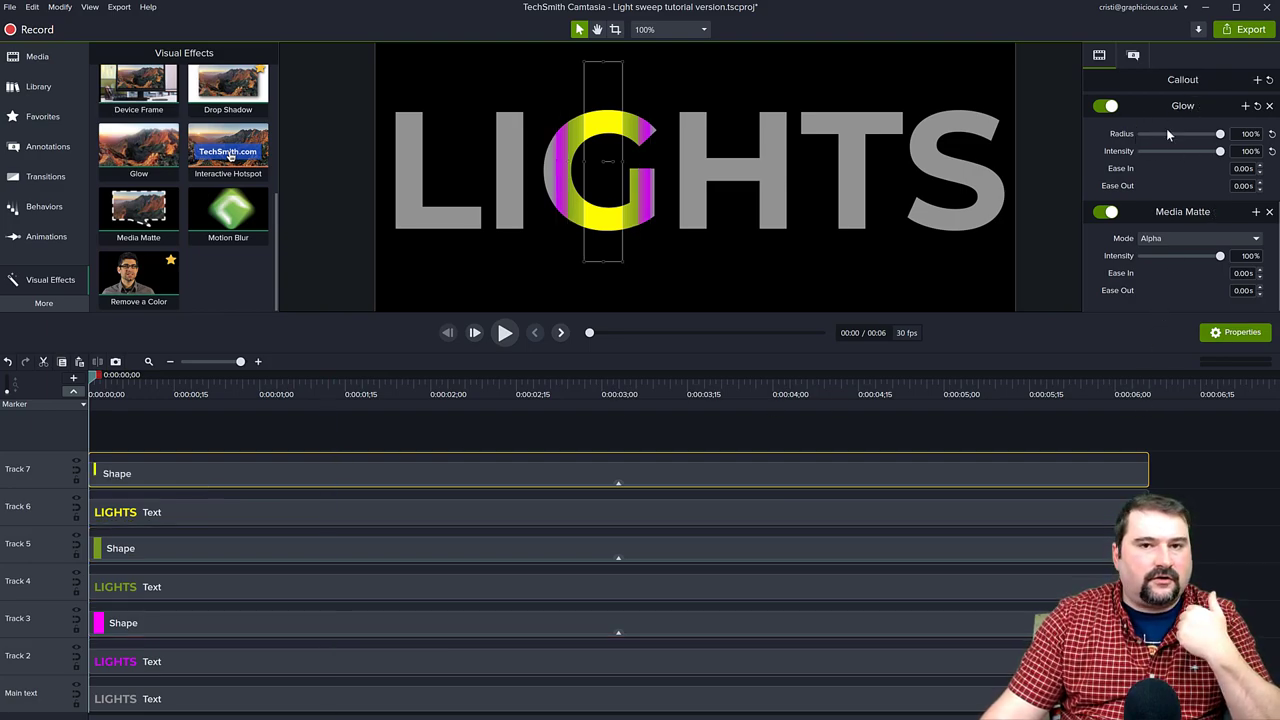
pyautogui.click(1106, 106)
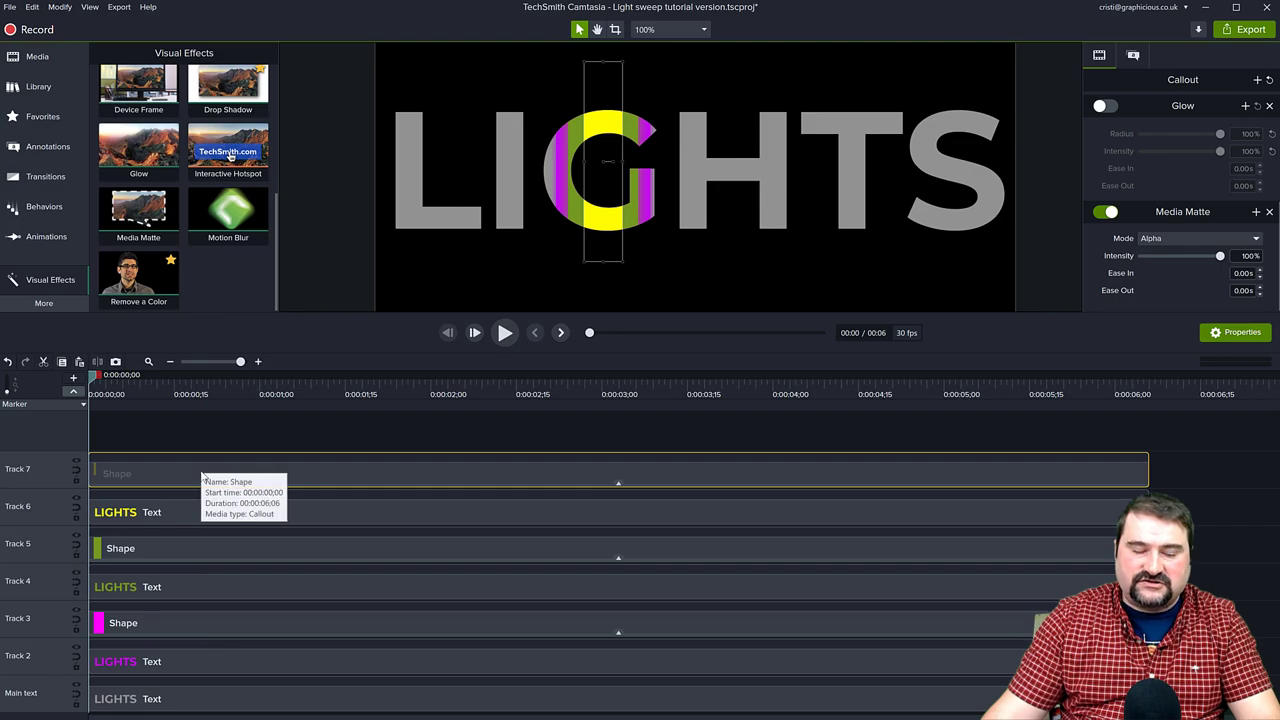
pyautogui.keyDown('ctrl'); pyautogui.click(223, 510); pyautogui.keyUp('ctrl')
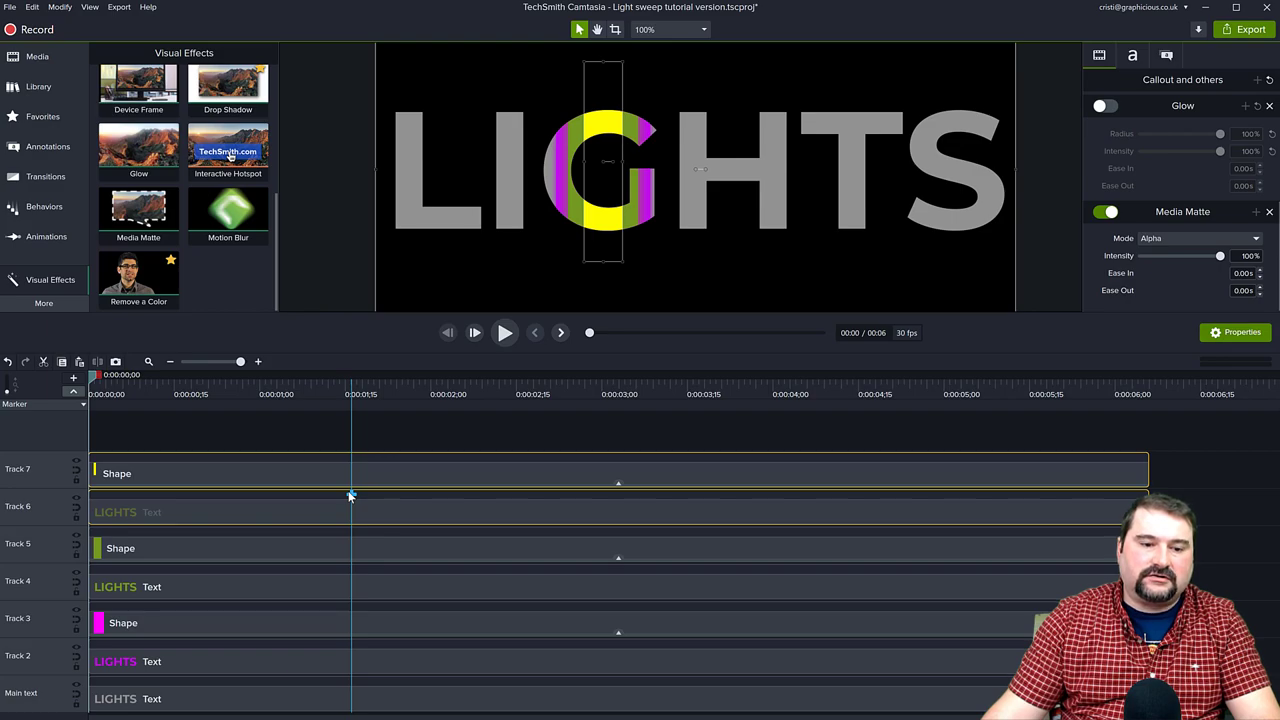
pyautogui.hotkey('ctrl', 'g')
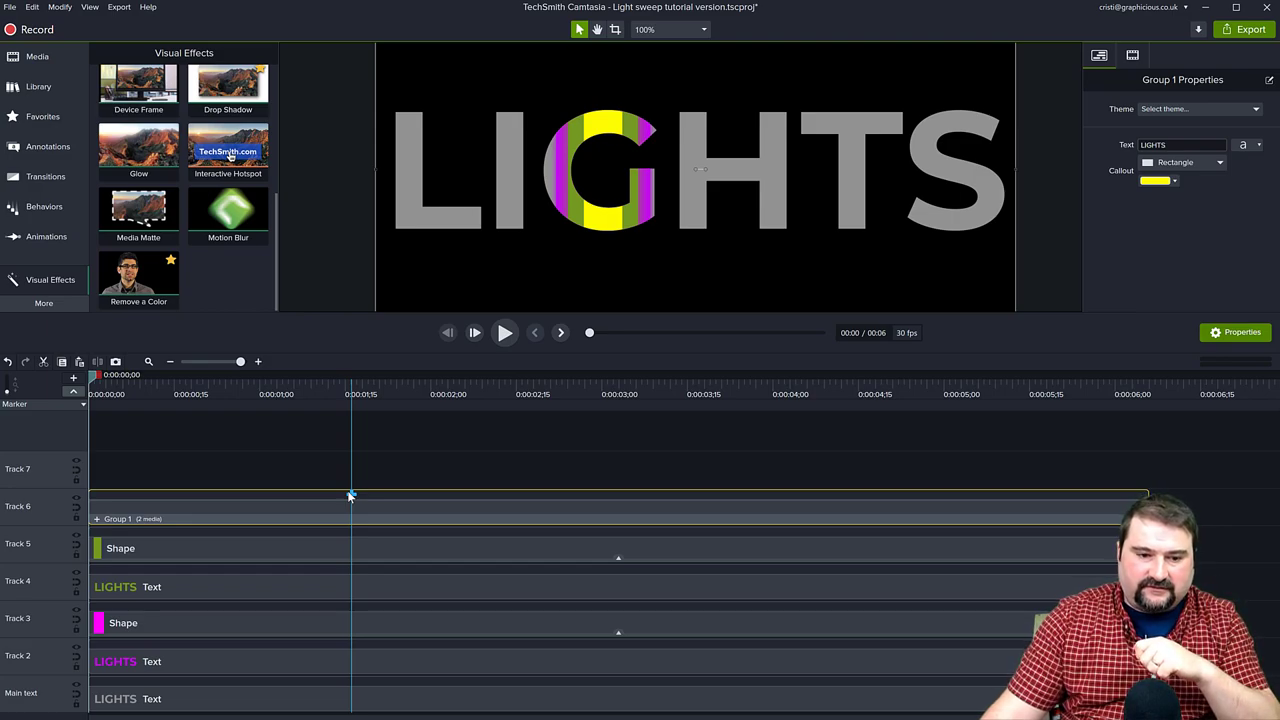
# Reposition the yellow shape over the G inside Group 1, then add a Glow effect to Group 1.
pyautogui.click(97, 520)
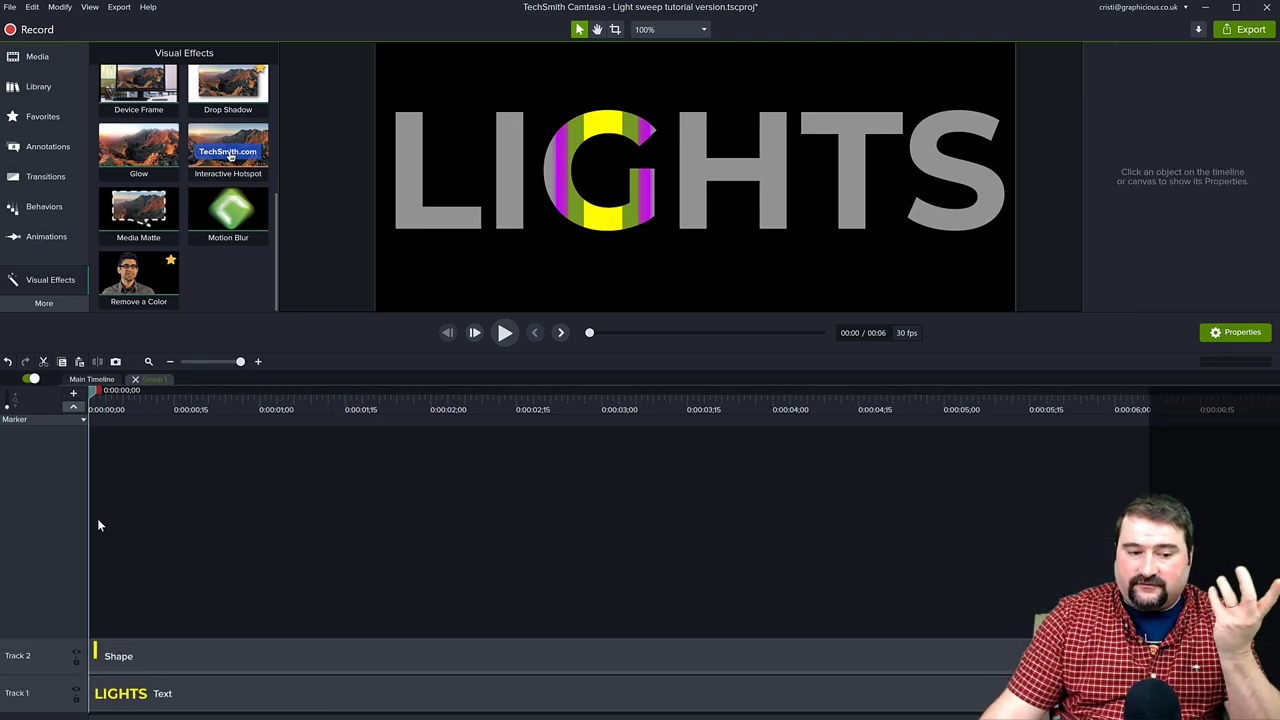
pyautogui.click(192, 659)
pyautogui.moveTo(610, 233); pyautogui.dragTo(863, 242)
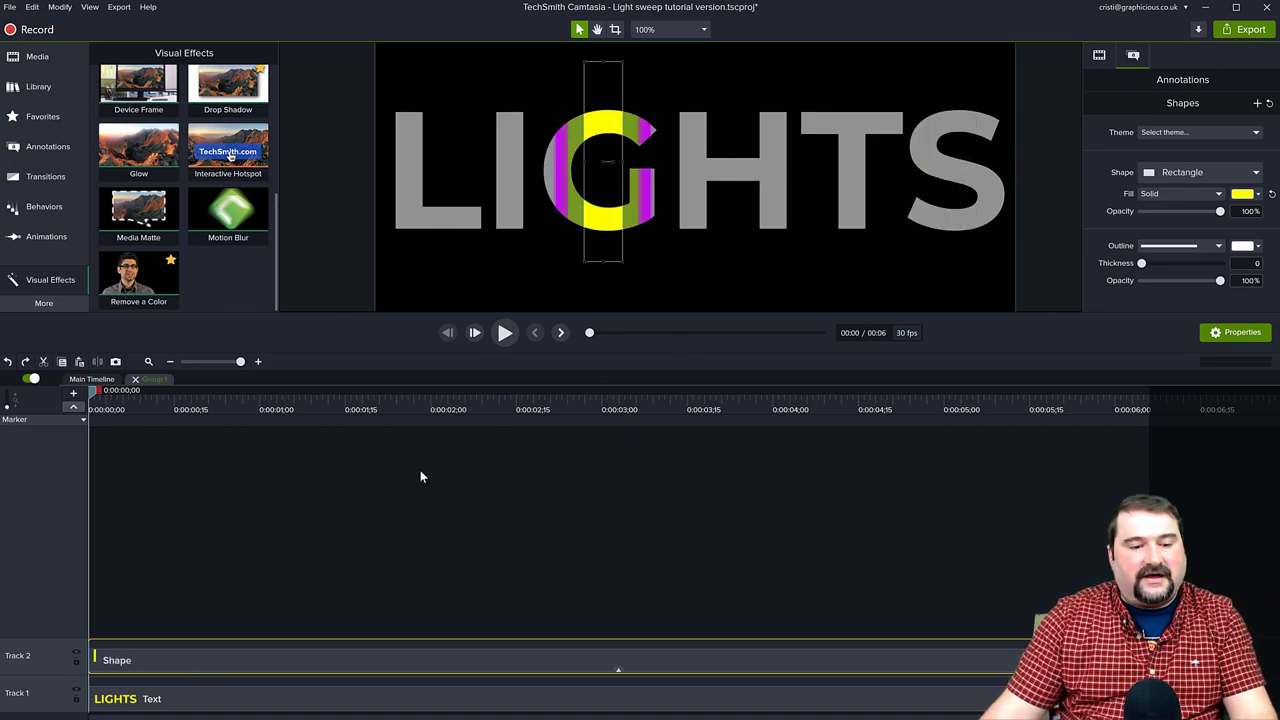
pyautogui.click(135, 380)
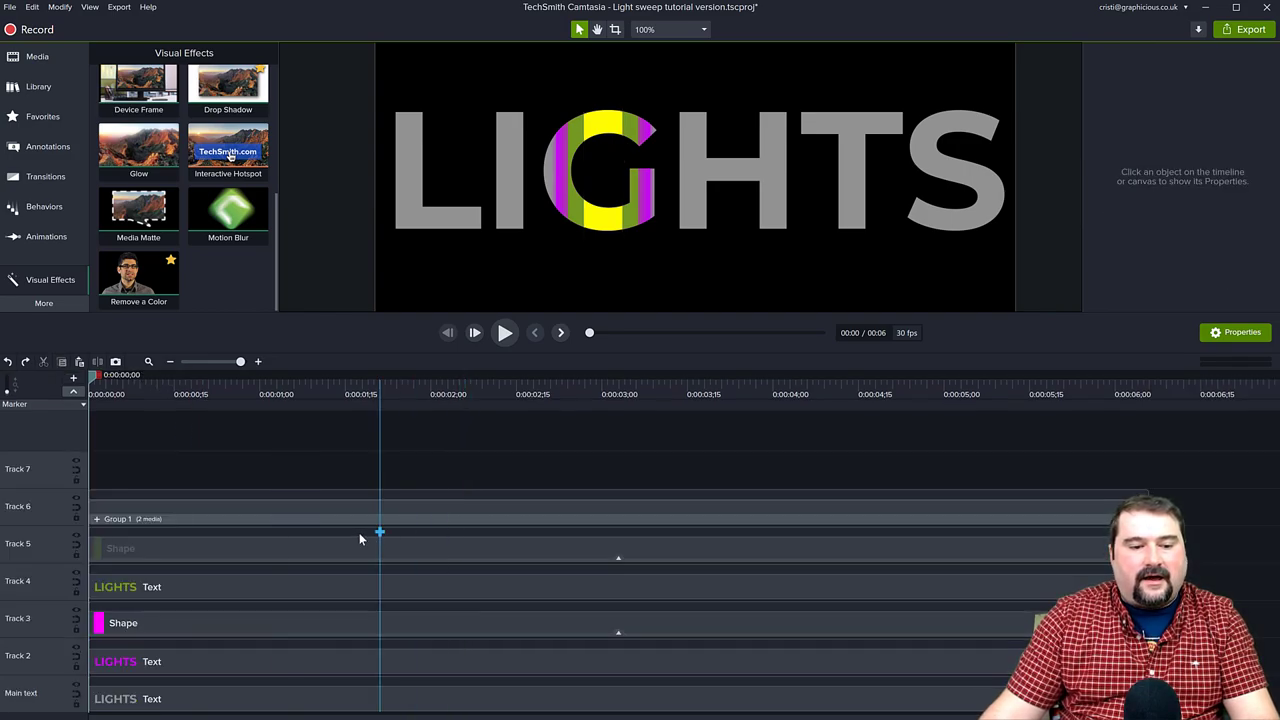
pyautogui.click(180, 520)
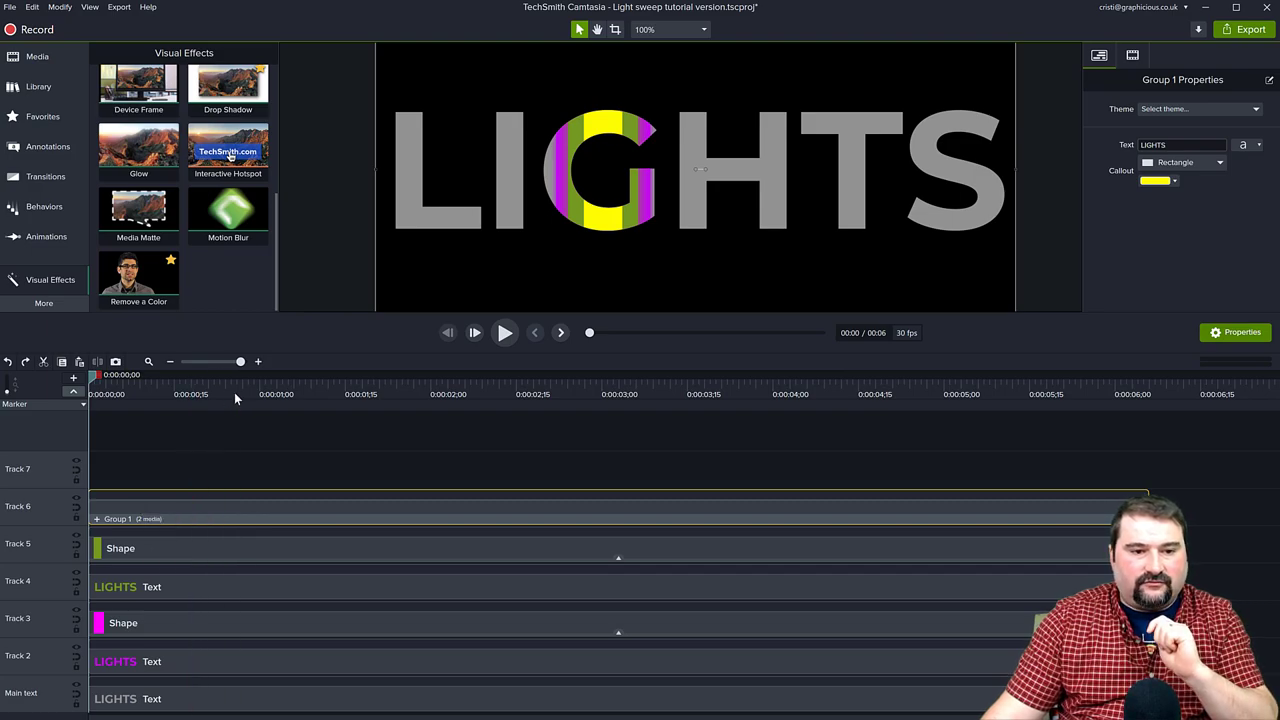
pyautogui.moveTo(144, 150); pyautogui.dragTo(206, 513)
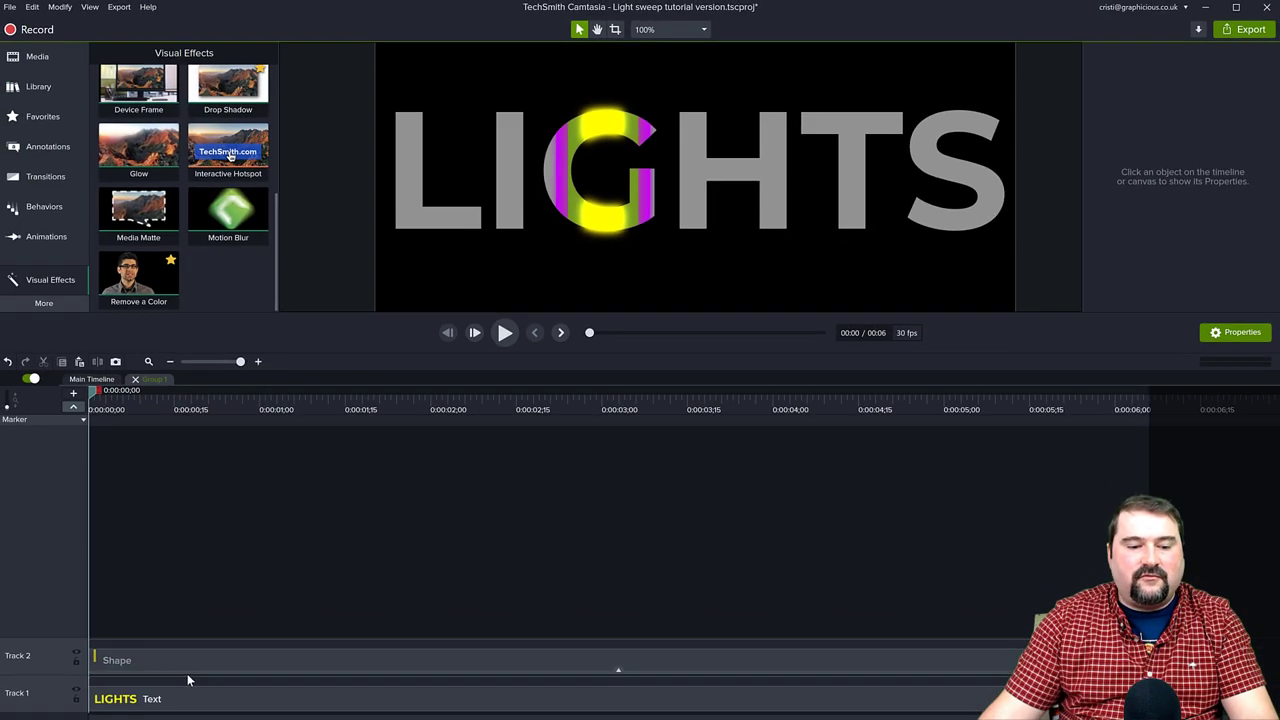
# Nudge the yellow shape inside Group 1 slightly right over the G and return to the main timeline.
pyautogui.click(290, 656)
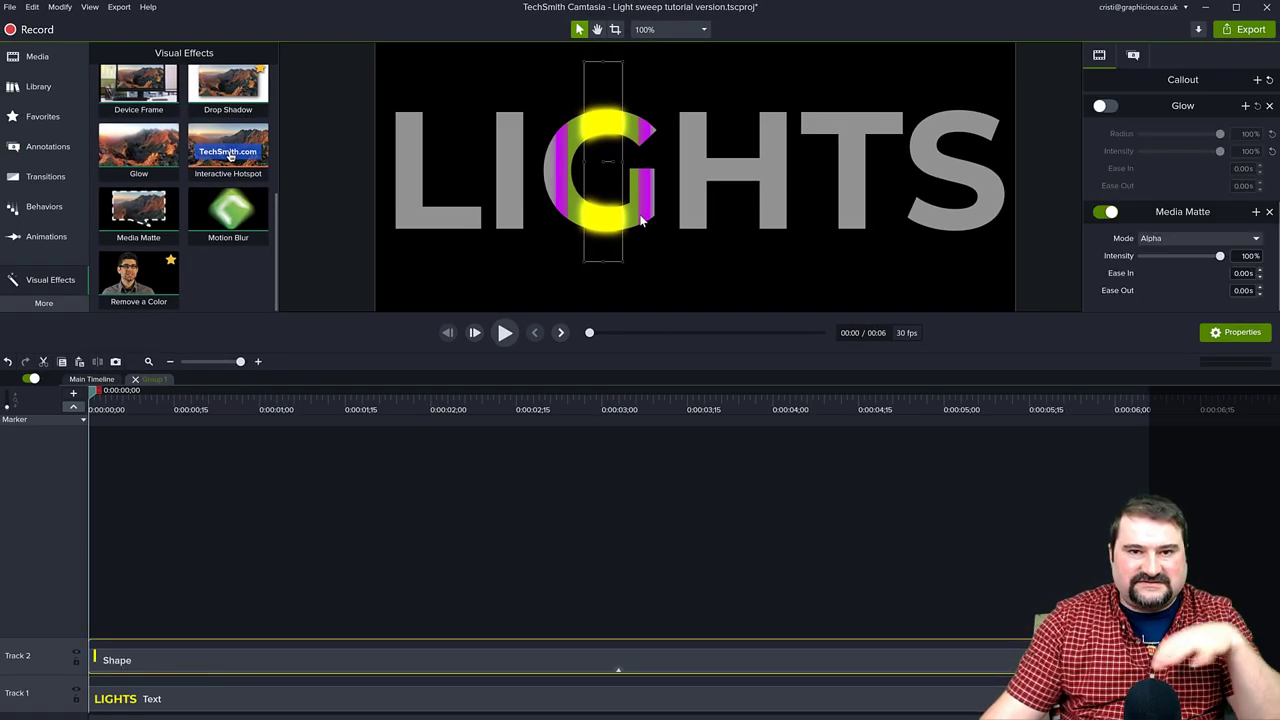
pyautogui.moveTo(605, 228)
pyautogui.mouseDown()
pyautogui.moveTo(731, 231)
pyautogui.moveTo(405, 234)
pyautogui.moveTo(608, 240)
pyautogui.mouseUp()
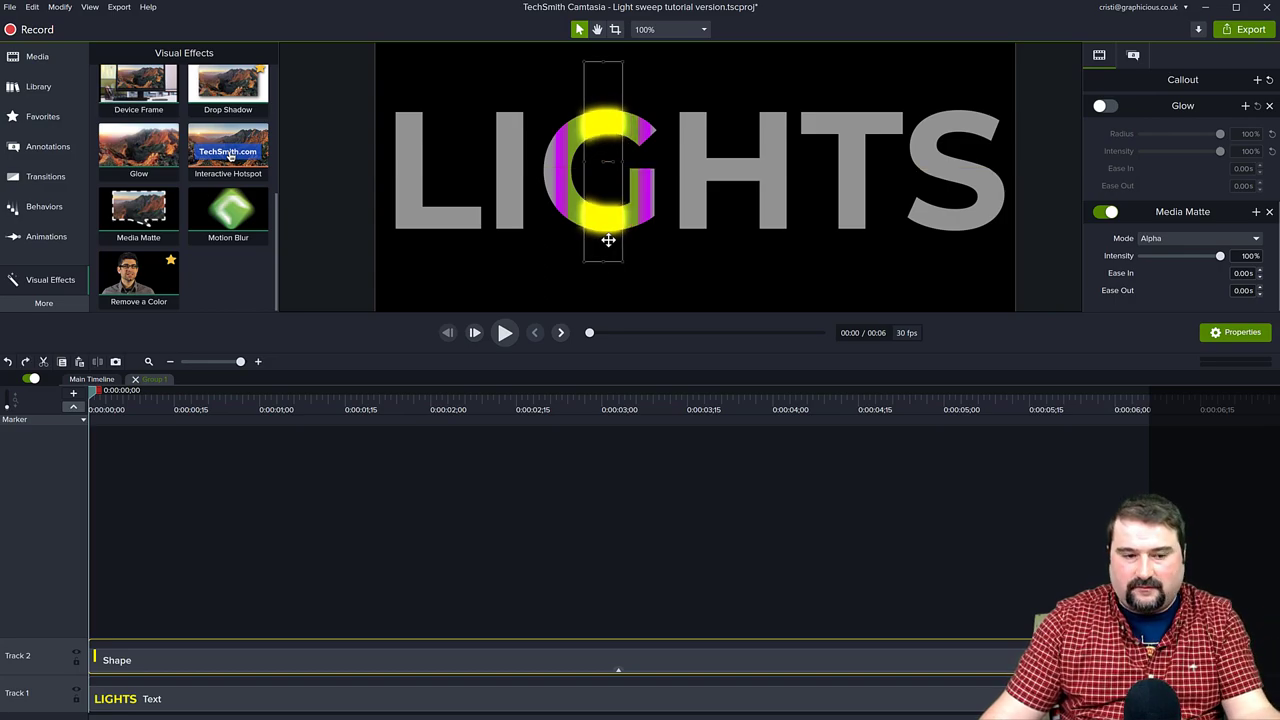
pyautogui.click(135, 380)
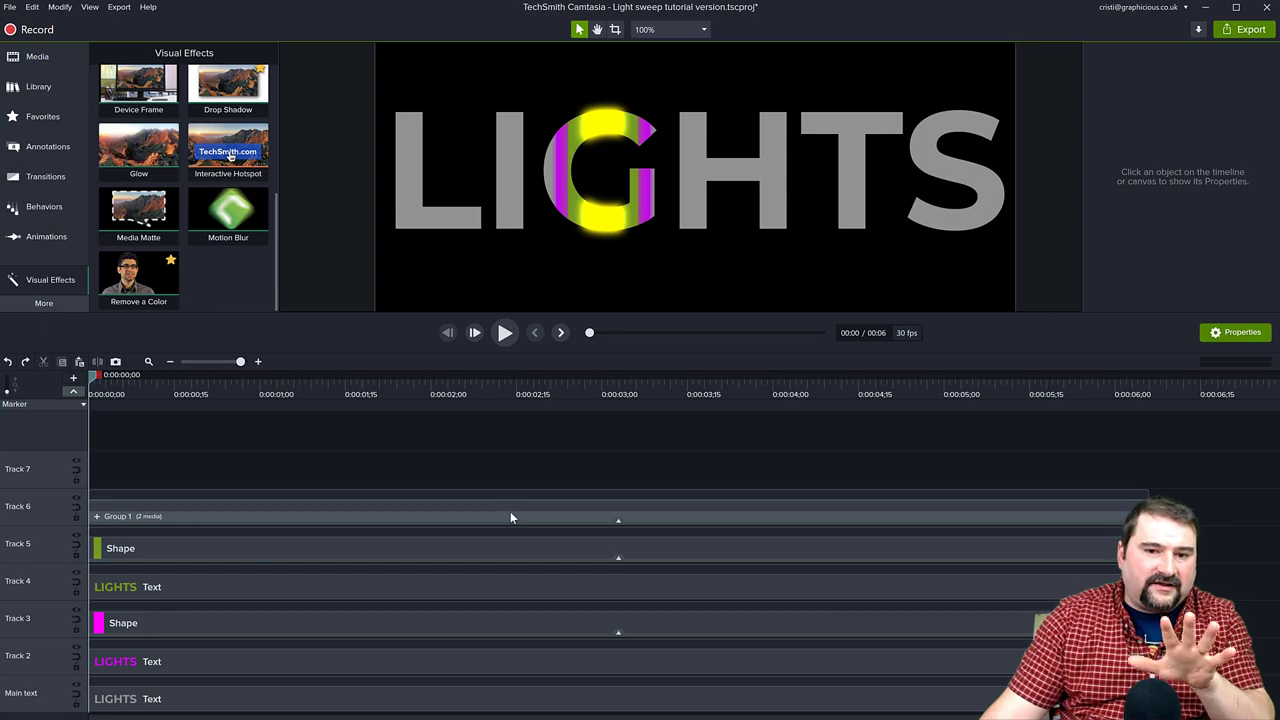
pyautogui.click(306, 514)
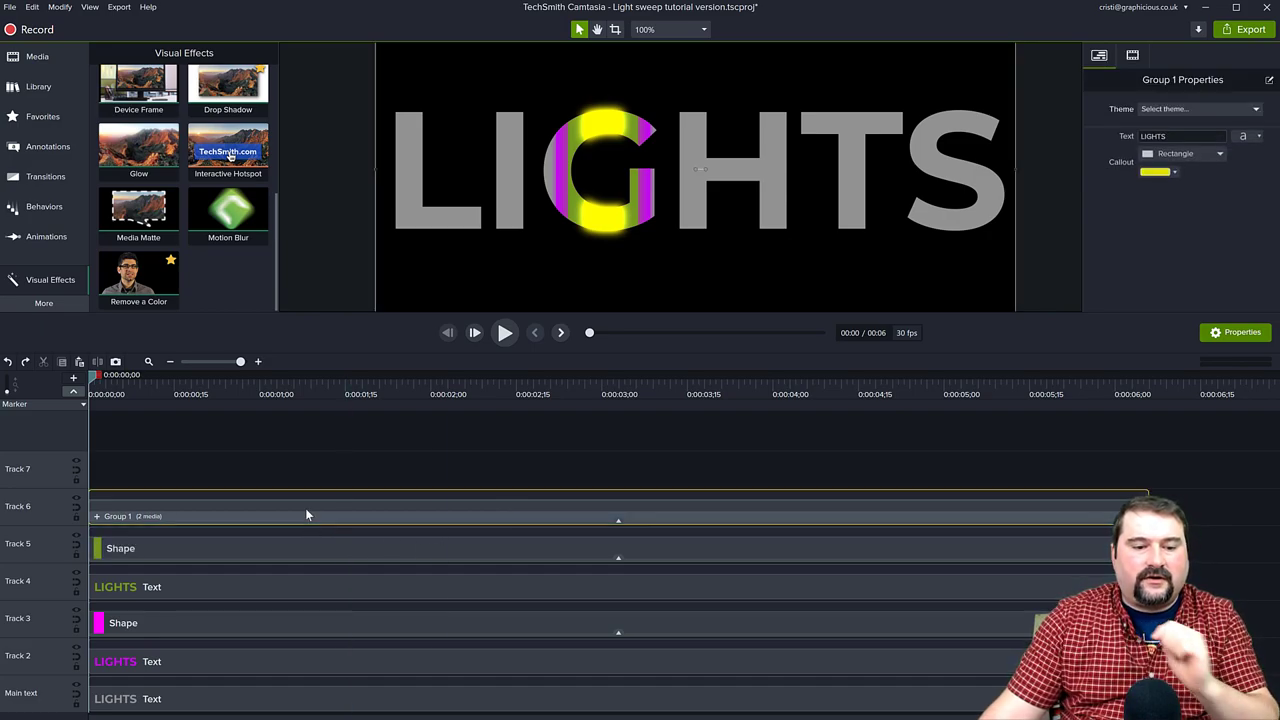
# Ungroup Group 1 with Ctrl+U and remove the Glow effect from the magenta, green and yellow stripe shapes.
pyautogui.hotkey('ctrl', 'u')
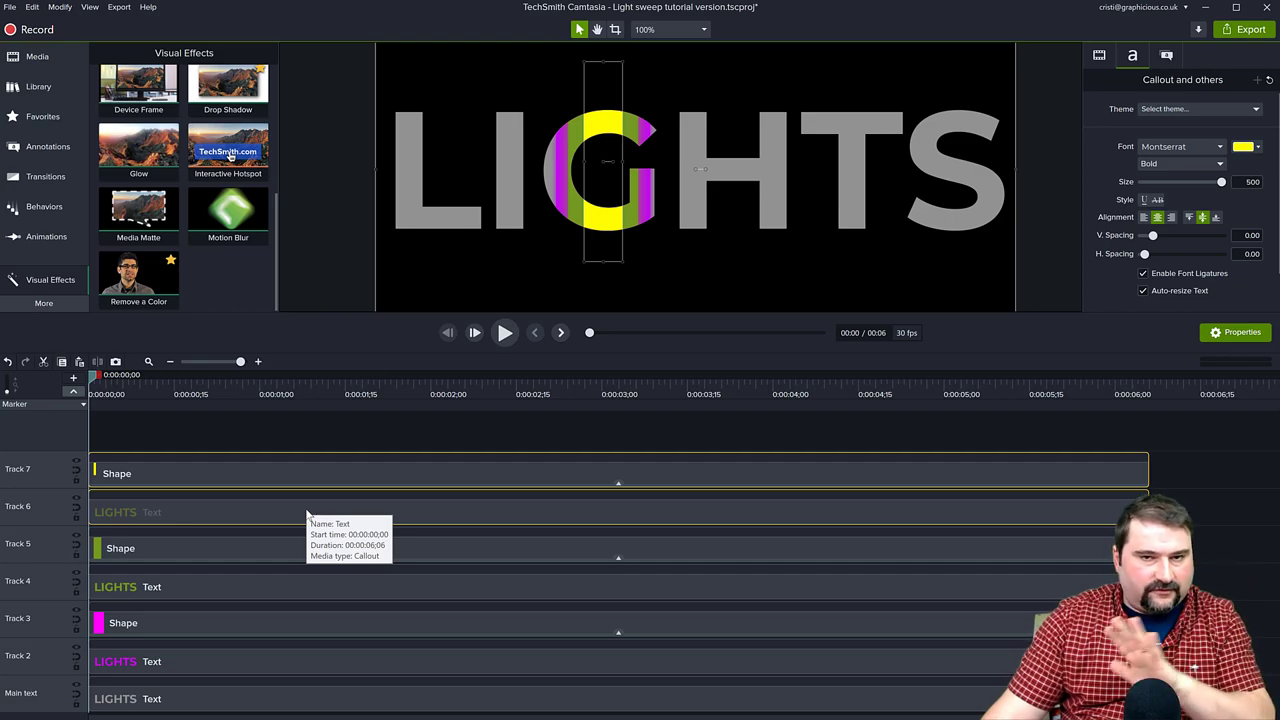
pyautogui.click(262, 434)
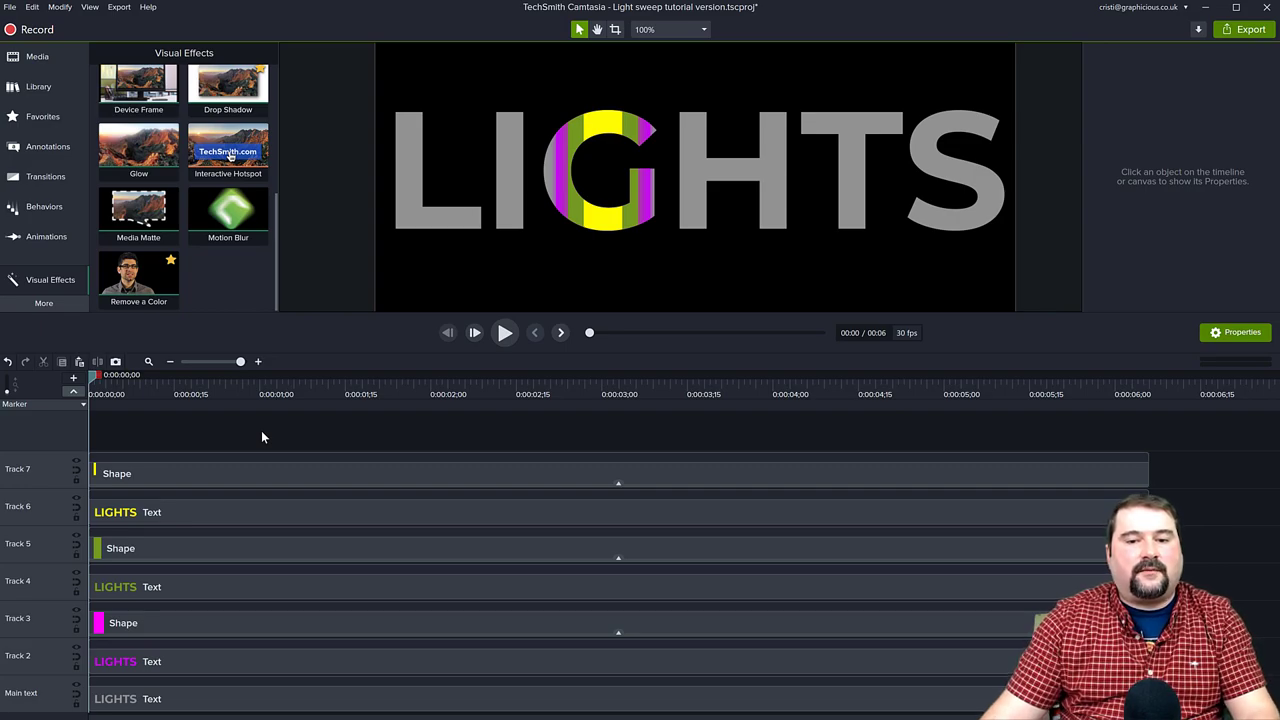
pyautogui.click(172, 625)
pyautogui.click(1102, 57)
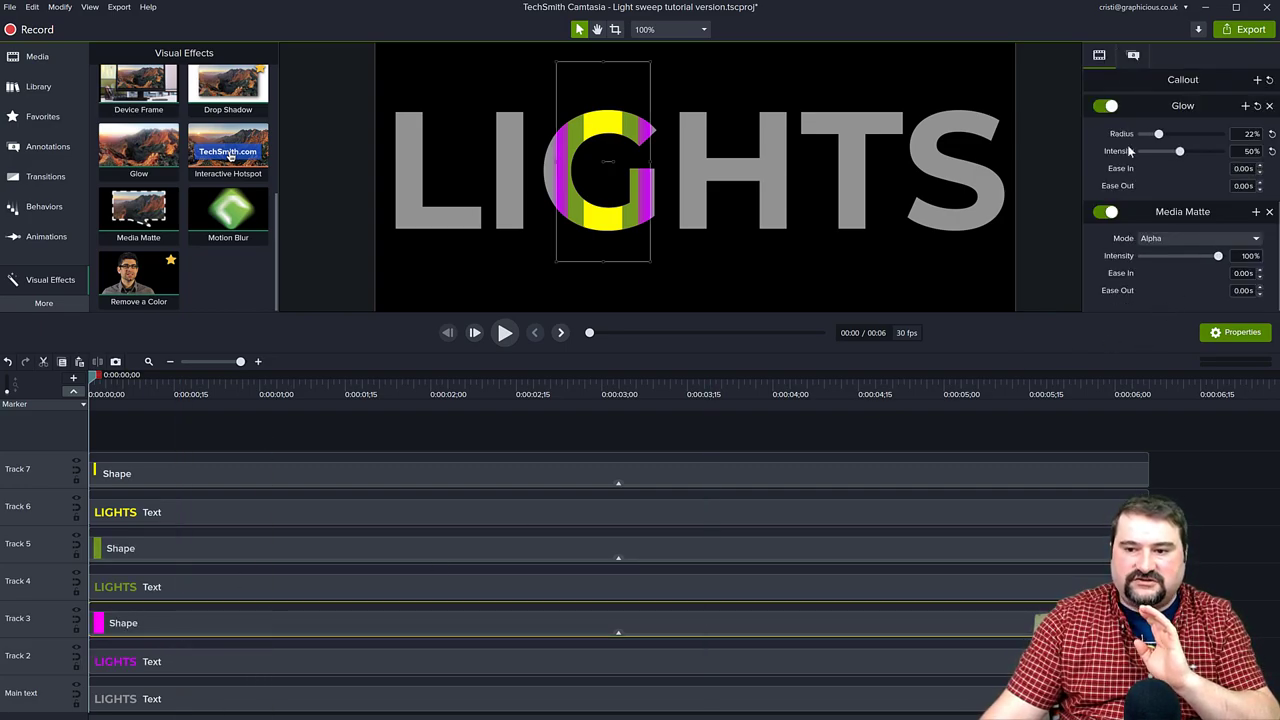
pyautogui.click(1269, 105)
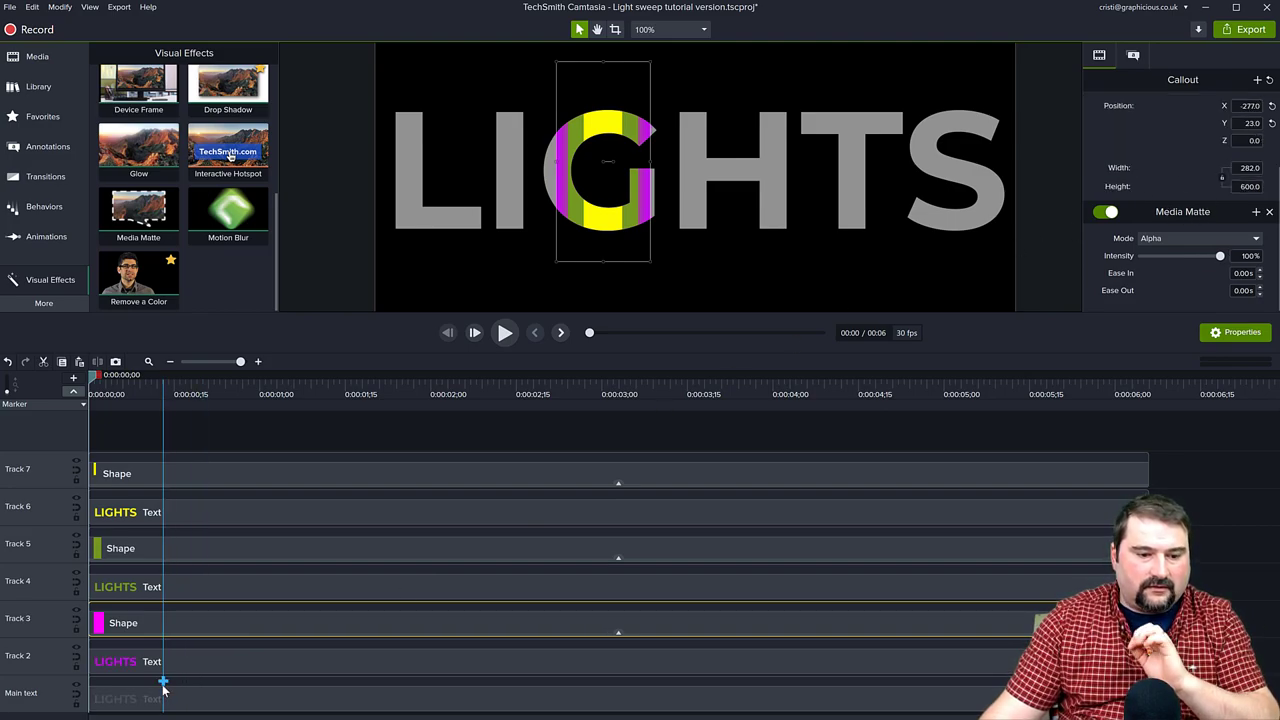
pyautogui.click(164, 550)
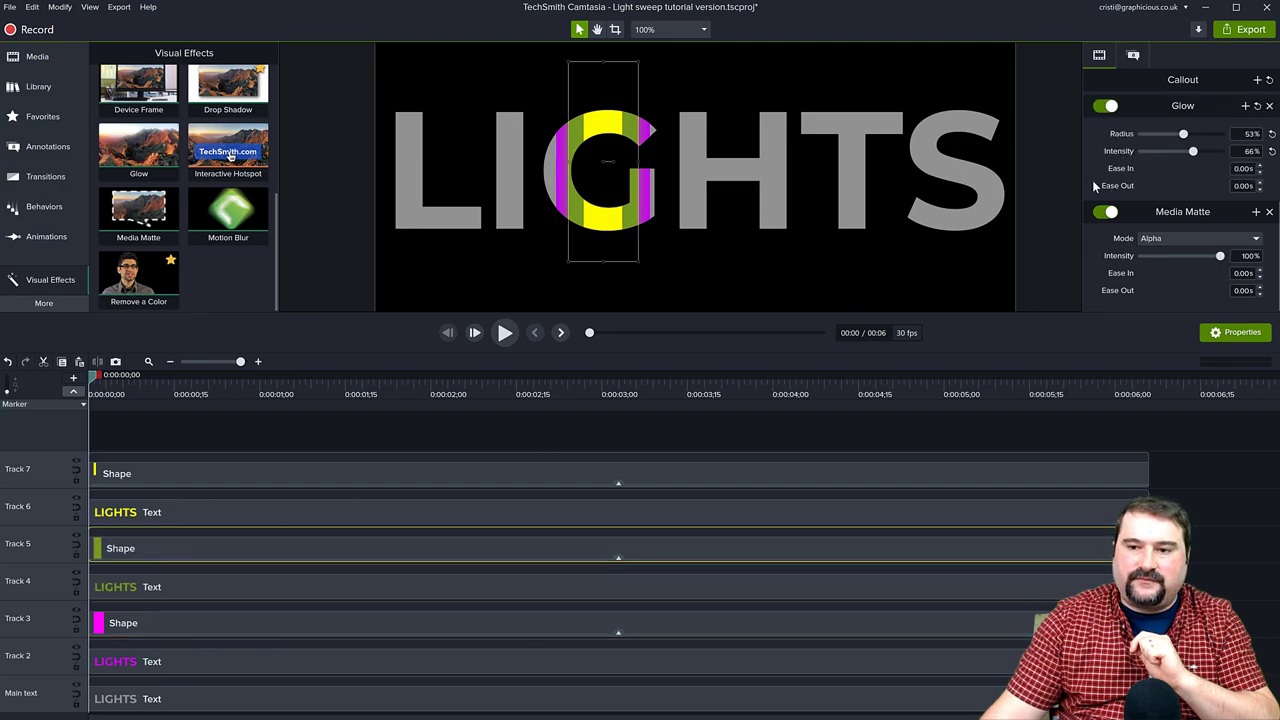
pyautogui.click(1269, 106)
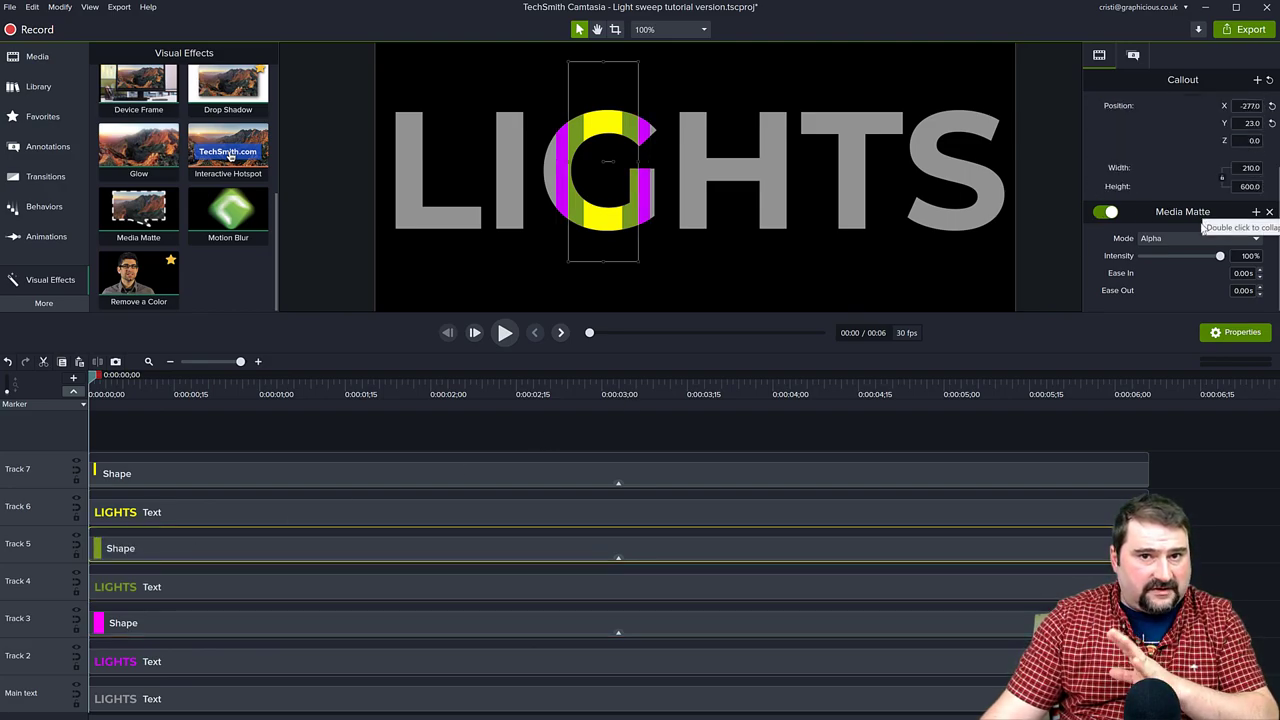
pyautogui.click(179, 466)
pyautogui.click(1269, 180)
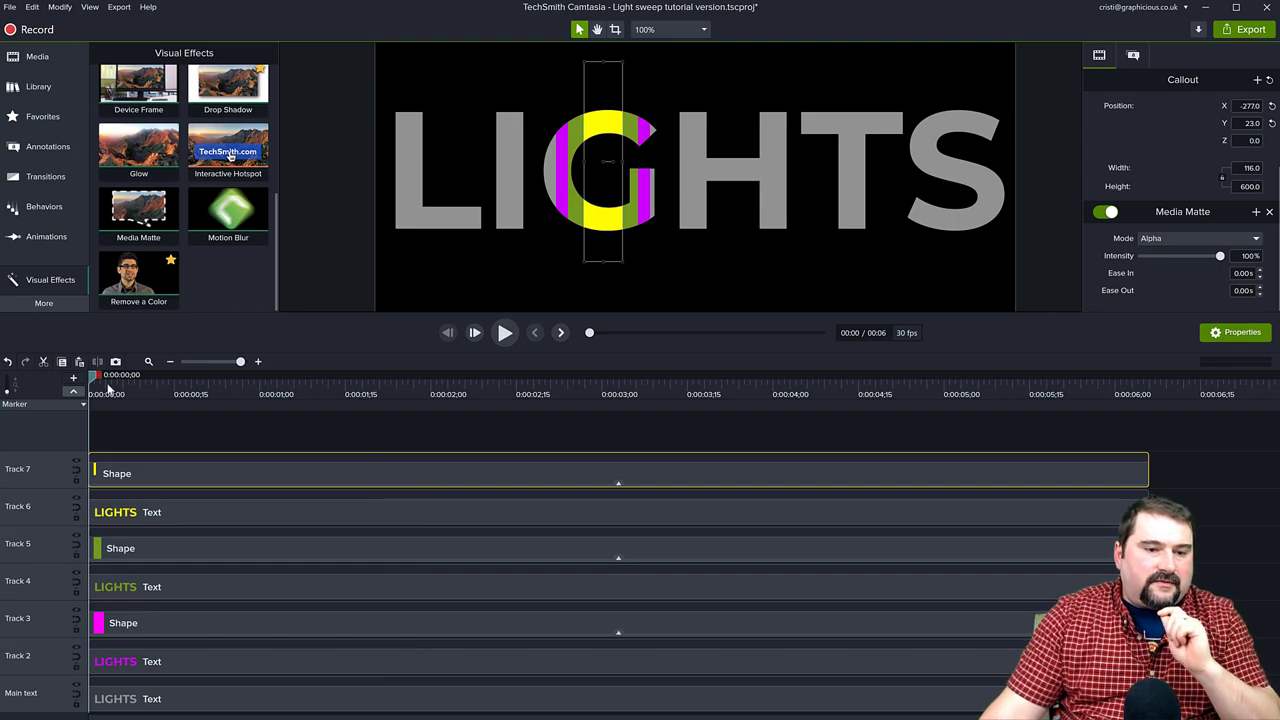
# Move the playhead to about 0:00:01;29 and select the yellow, green and magenta stripe shapes together.
pyautogui.moveTo(96, 380); pyautogui.dragTo(733, 481)
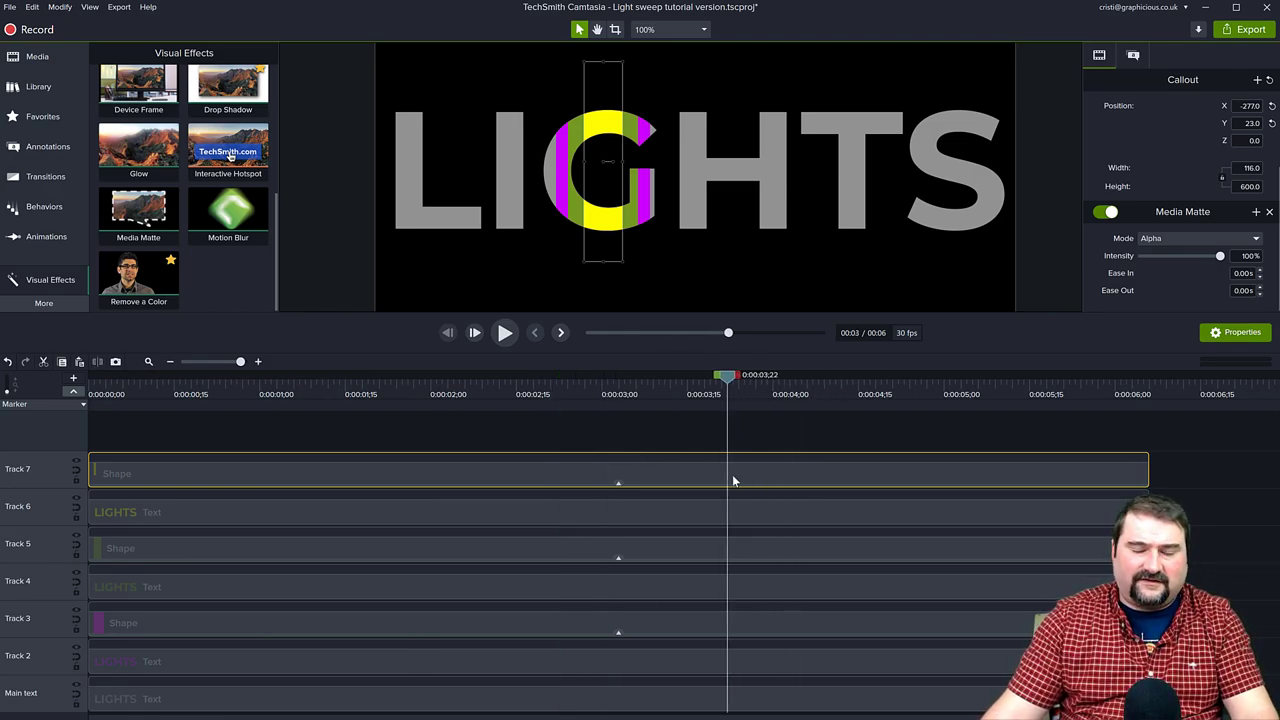
pyautogui.moveTo(733, 481); pyautogui.dragTo(430, 508)
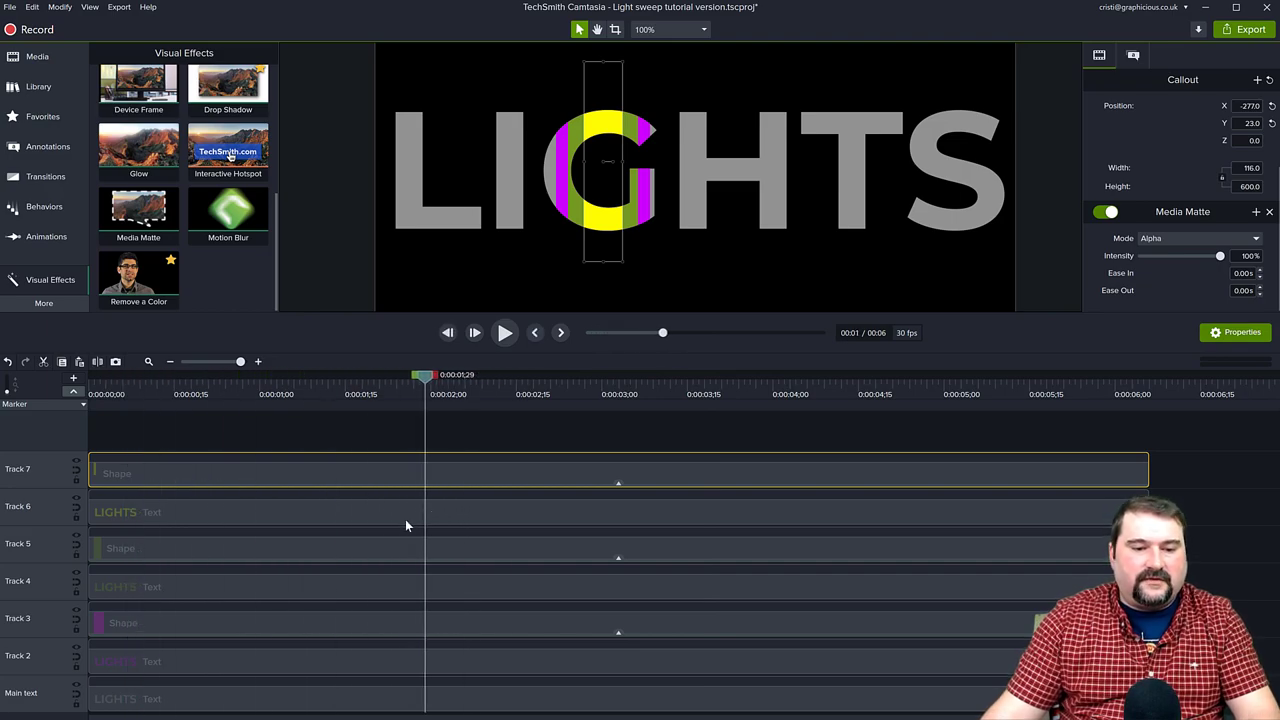
pyautogui.keyDown('ctrl'); pyautogui.click(354, 544); pyautogui.keyUp('ctrl')
pyautogui.keyDown('ctrl'); pyautogui.click(343, 624); pyautogui.keyUp('ctrl')
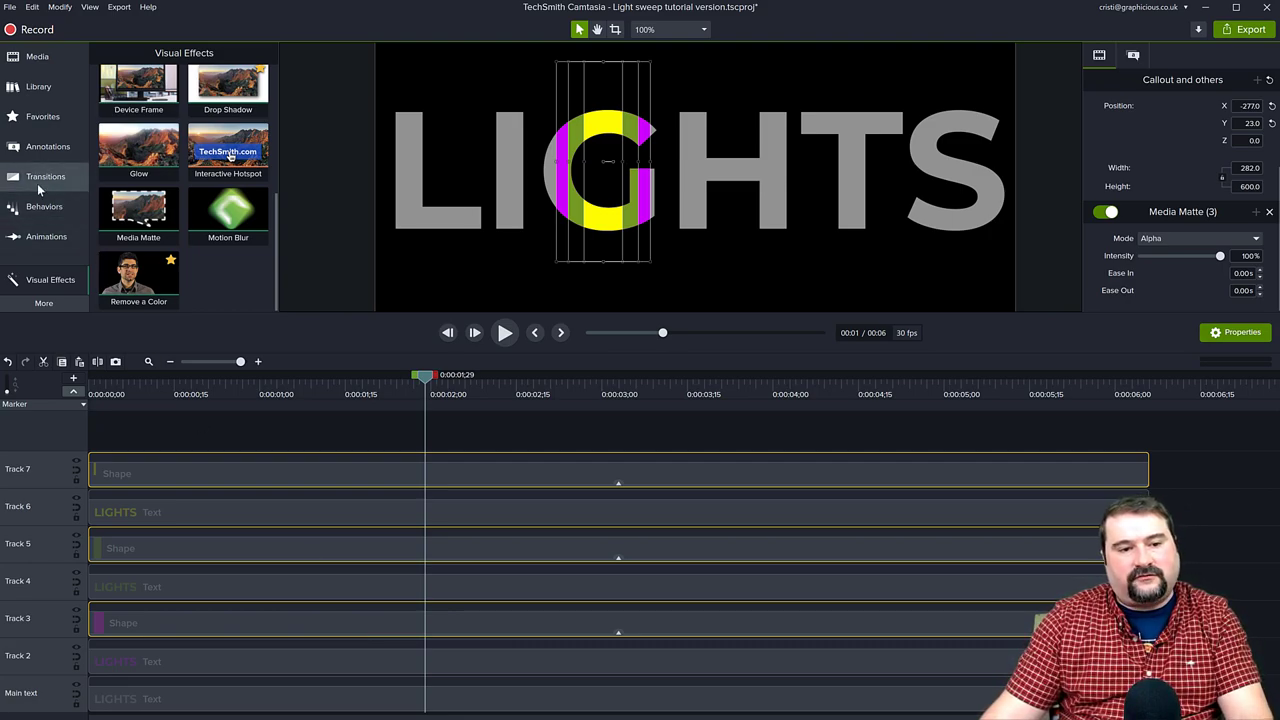
# From the Animations gallery, add a custom animation (Shift+A) to the three selected stripe shapes.
pyautogui.click(44, 236)
pyautogui.click(228, 55)
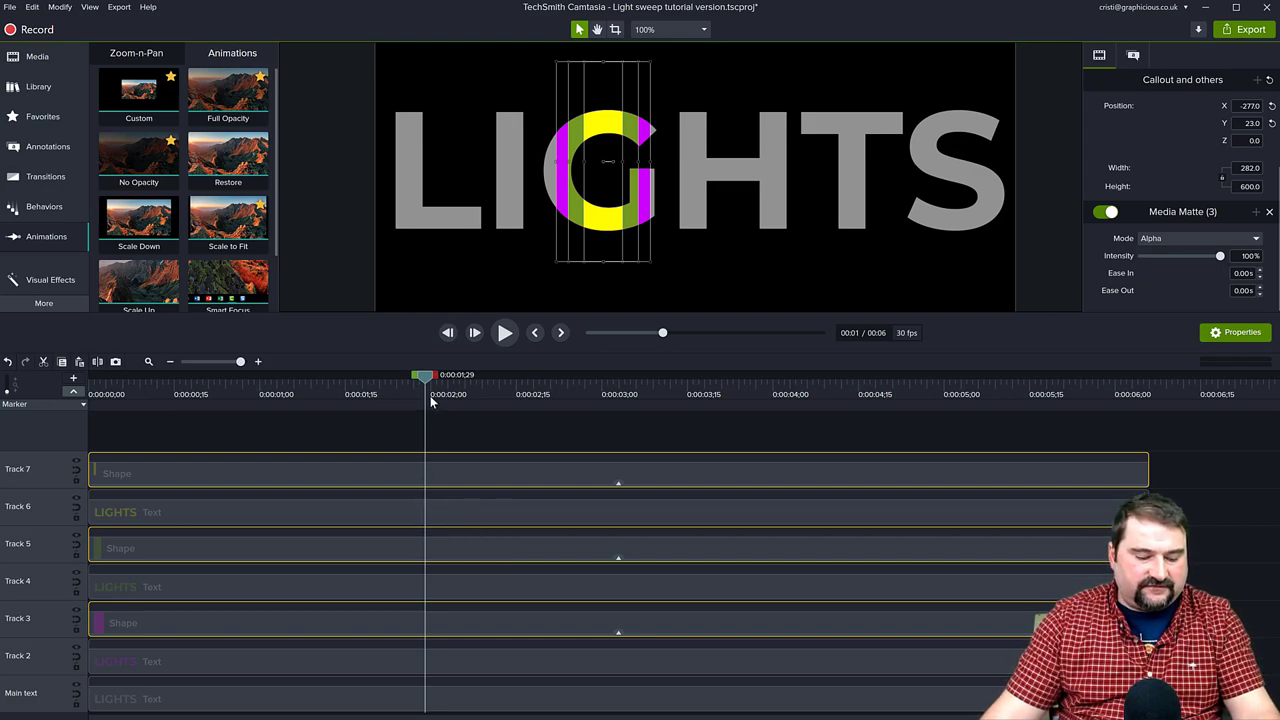
pyautogui.hotkey('shift', 'a')
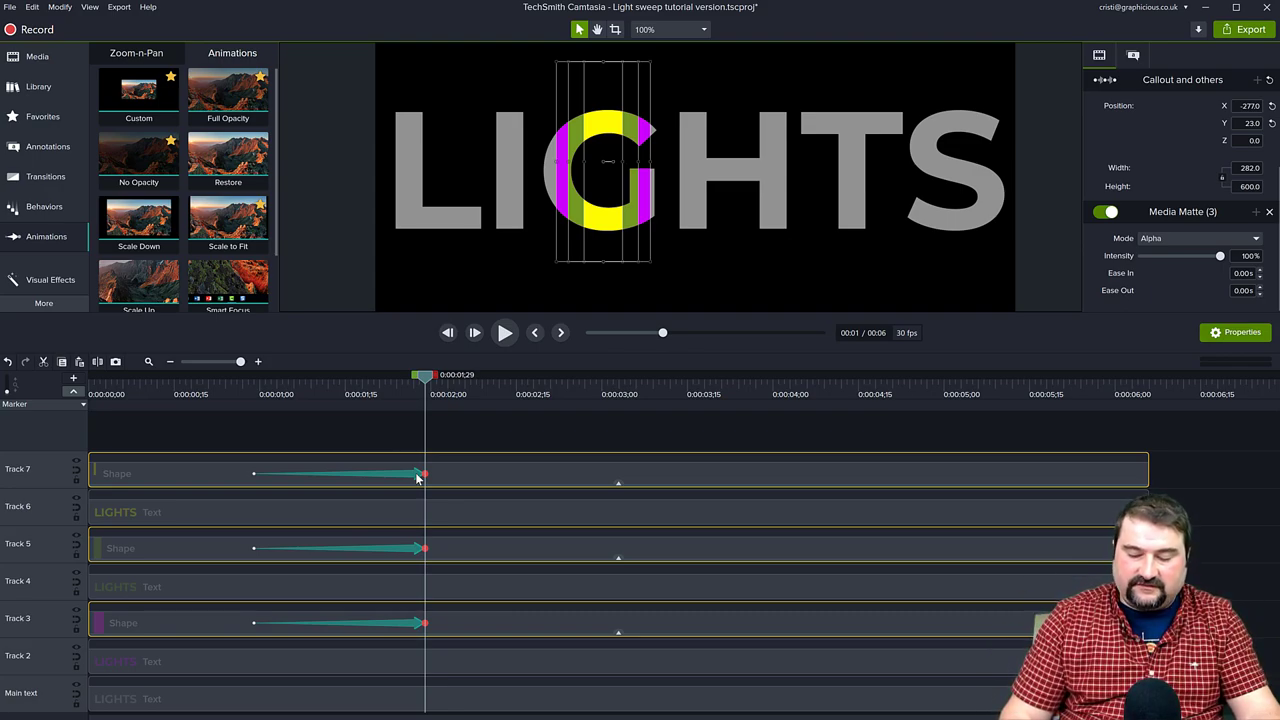
# At the animation's end, move the three bars right until they sit just past the S.
pyautogui.press('Right')
pyautogui.press('Right')
pyautogui.press('Right')
pyautogui.press('Right')
pyautogui.press('Right')
pyautogui.press('Right')
pyautogui.press('Right')
pyautogui.press('Right')
pyautogui.press('Right')
pyautogui.press('Right')
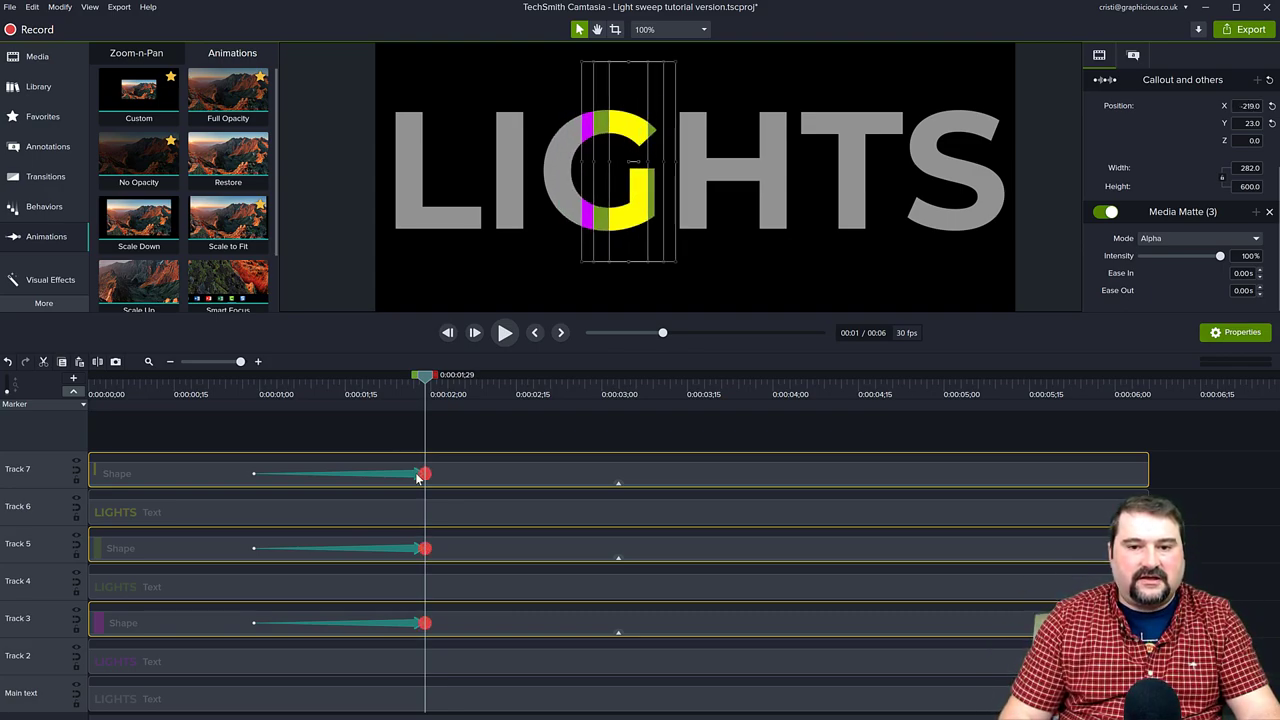
pyautogui.press('Right')
pyautogui.press('Right')
pyautogui.press('Right')
pyautogui.press('Right')
pyautogui.press('Right')
pyautogui.press('Right')
pyautogui.press('Right')
pyautogui.press('Right')
pyautogui.press('Right')
pyautogui.press('Right')
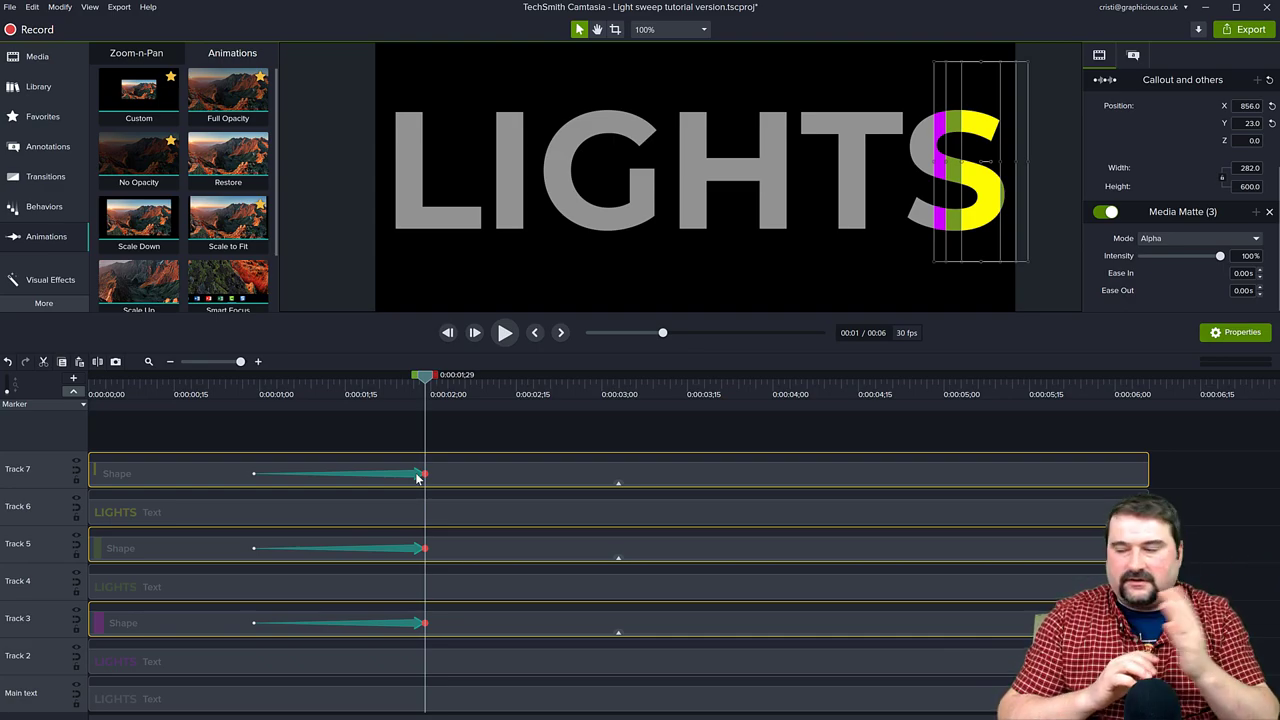
pyautogui.hotkey('shift', 'Right')
pyautogui.hotkey('shift', 'Right')
pyautogui.hotkey('shift', 'Right')
pyautogui.hotkey('shift', 'Right')
pyautogui.hotkey('shift', 'Right')
pyautogui.hotkey('shift', 'Right')
pyautogui.hotkey('shift', 'Right')
pyautogui.hotkey('shift', 'Right')
pyautogui.hotkey('shift', 'Right')
pyautogui.hotkey('shift', 'Right')
pyautogui.hotkey('shift', 'Right')
pyautogui.hotkey('shift', 'Right')
pyautogui.hotkey('shift', 'Right')
pyautogui.hotkey('shift', 'Right')
pyautogui.hotkey('shift', 'Right')
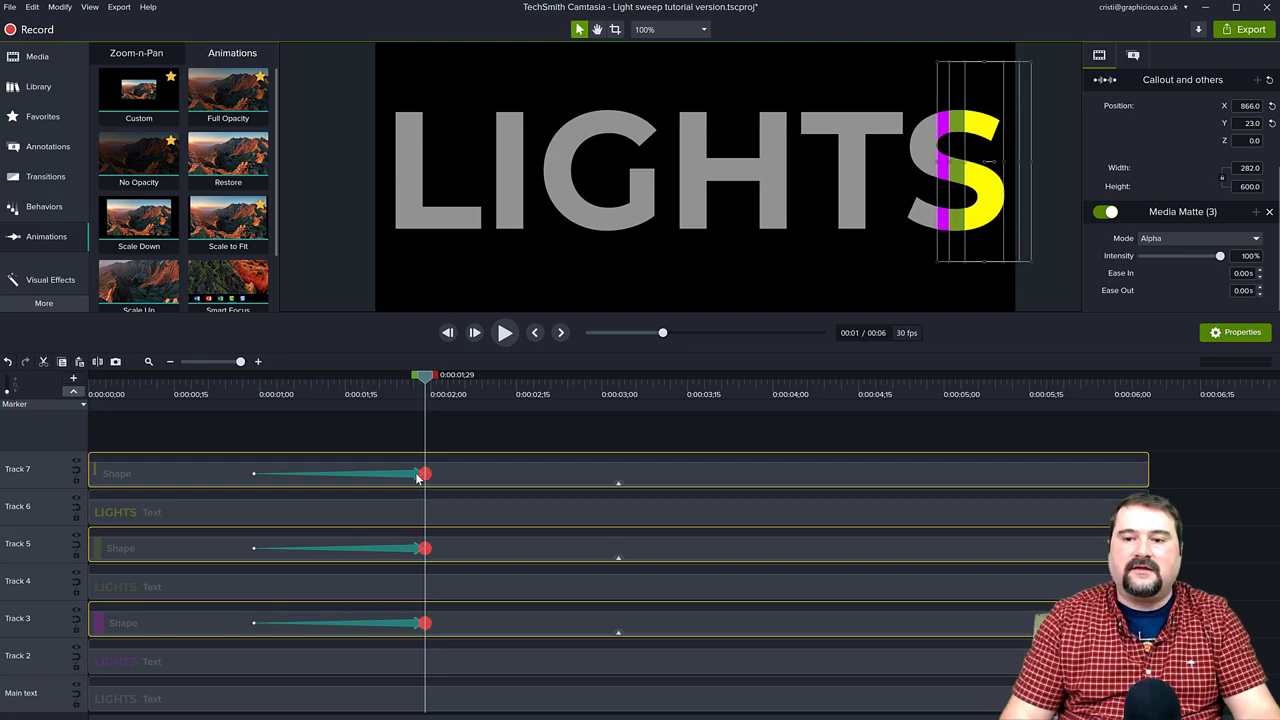
pyautogui.hotkey('shift', 'Right')
pyautogui.hotkey('shift', 'Right')
pyautogui.hotkey('shift', 'Right')
pyautogui.hotkey('shift', 'Right')
pyautogui.hotkey('shift', 'Right')
pyautogui.hotkey('shift', 'Right')
pyautogui.hotkey('shift', 'Right')
pyautogui.hotkey('shift', 'Right')
pyautogui.hotkey('shift', 'Right')
pyautogui.hotkey('shift', 'Right')
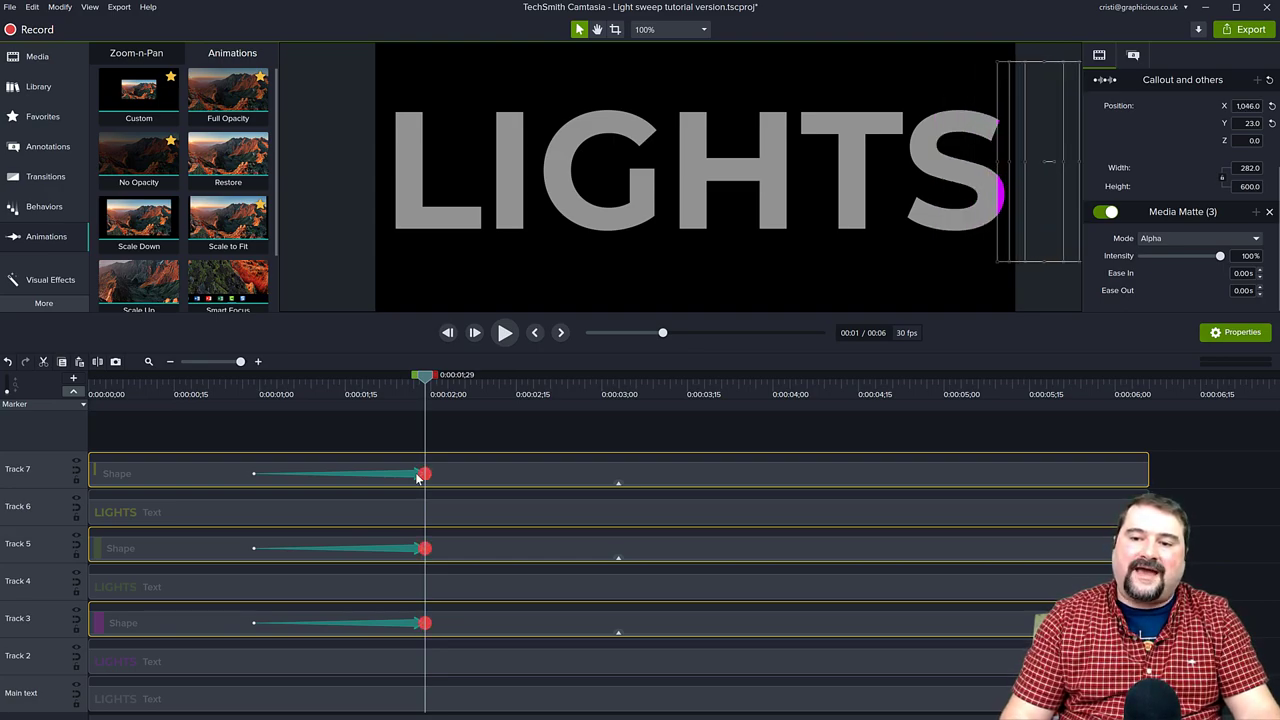
pyautogui.hotkey('shift', 'Right')
pyautogui.hotkey('shift', 'Right')
pyautogui.hotkey('shift', 'Right')
pyautogui.hotkey('shift', 'Right')
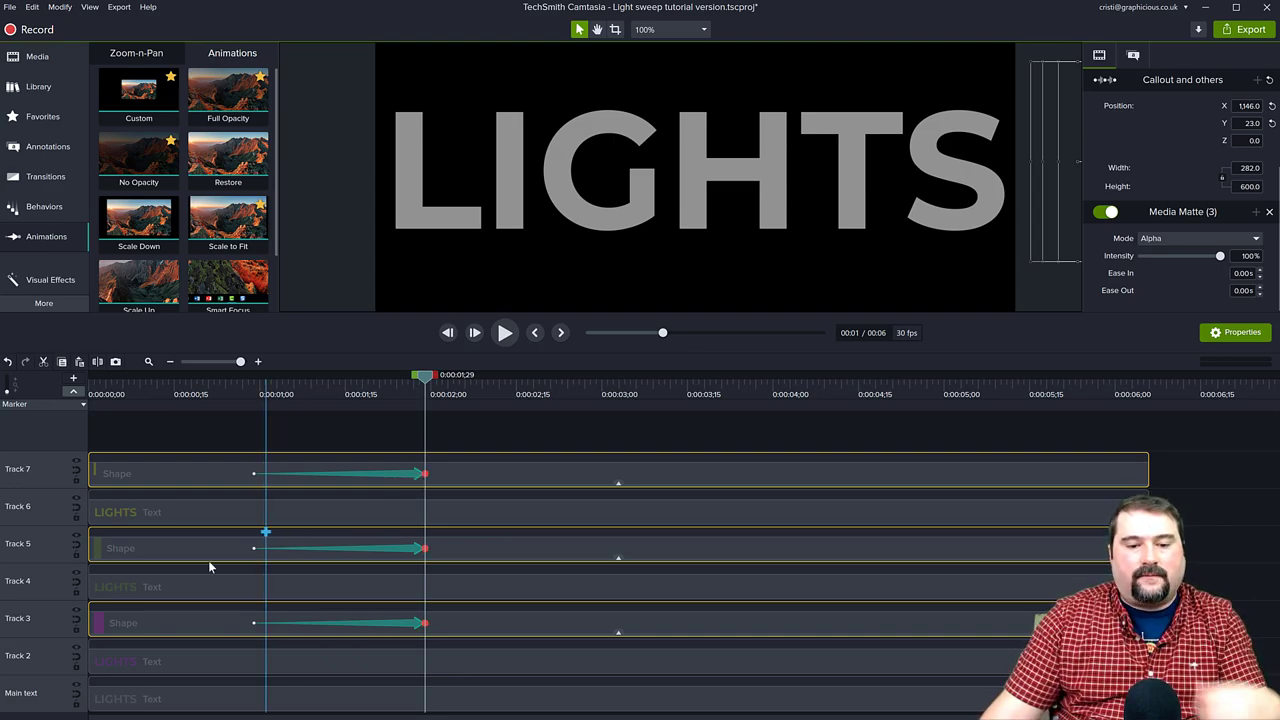
# At the animation's start, place the bars just left of the L, then play the sweep.
pyautogui.moveTo(424, 376)
pyautogui.mouseDown()
pyautogui.moveTo(268, 378)
pyautogui.moveTo(253, 393)
pyautogui.moveTo(334, 396)
pyautogui.moveTo(255, 404)
pyautogui.mouseUp()
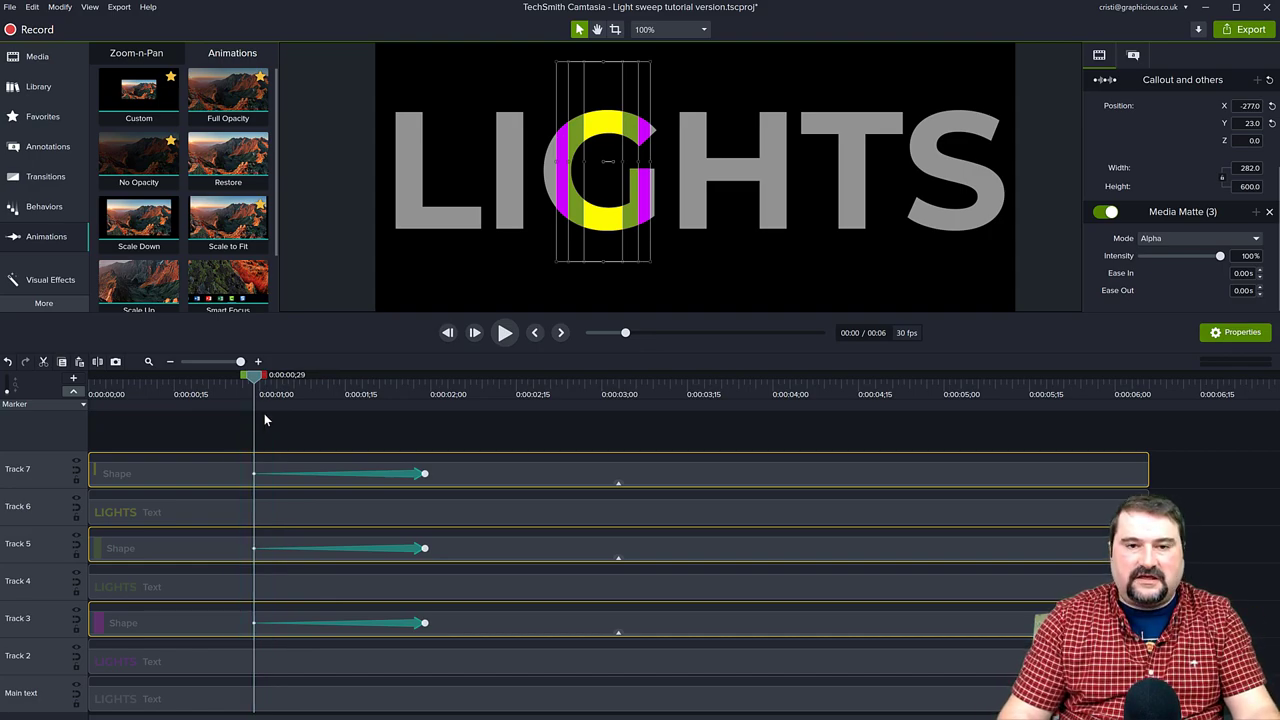
pyautogui.hotkey('shift', 'Left')
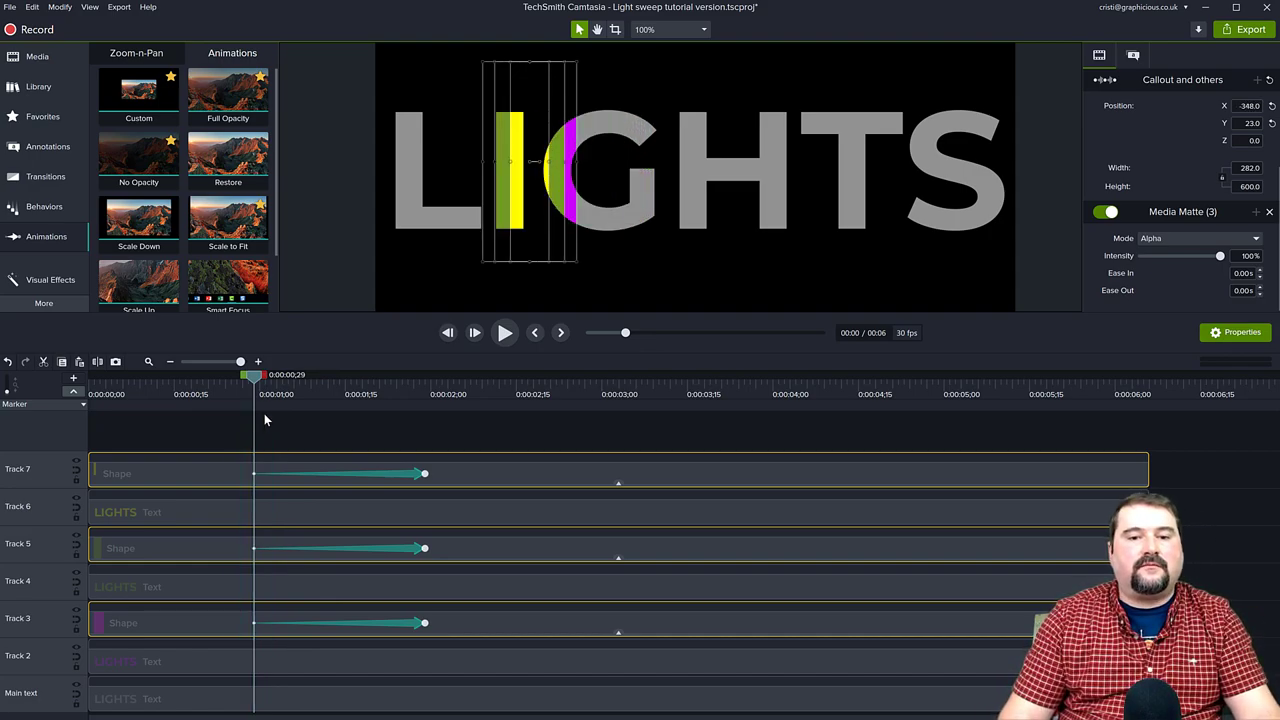
pyautogui.hotkey('shift', 'Left')
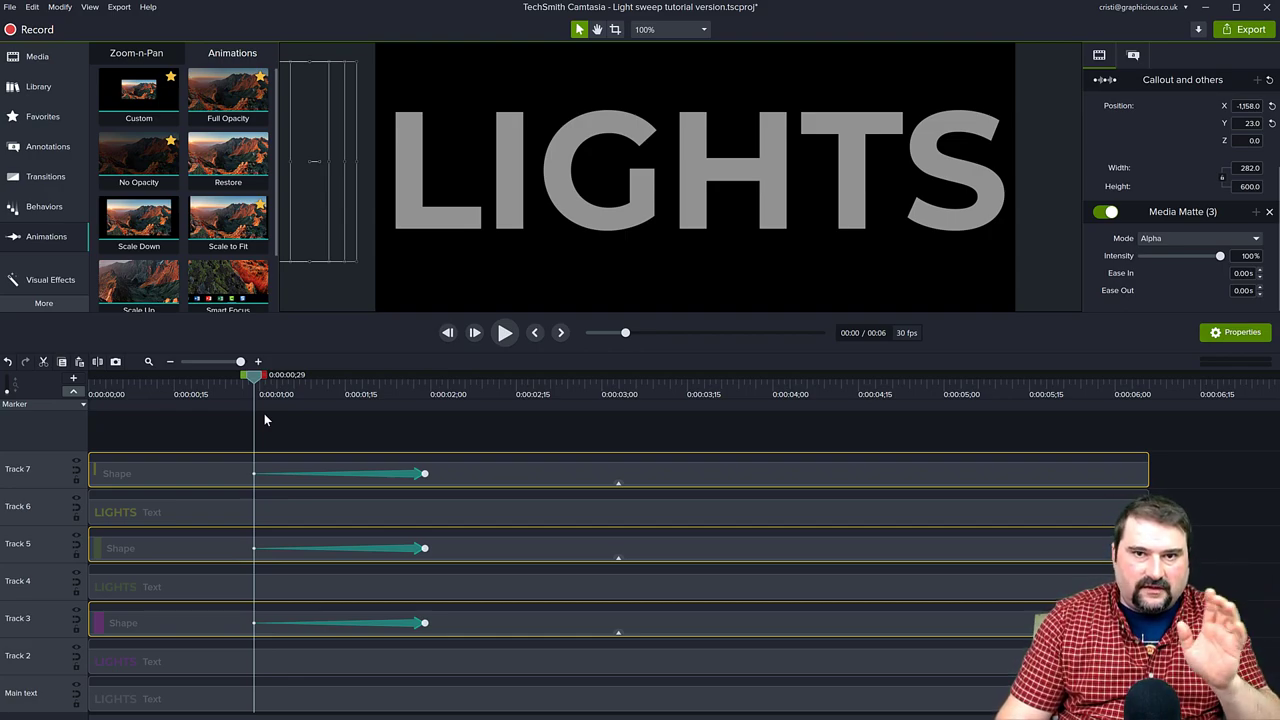
pyautogui.hotkey('shift', 'Right')
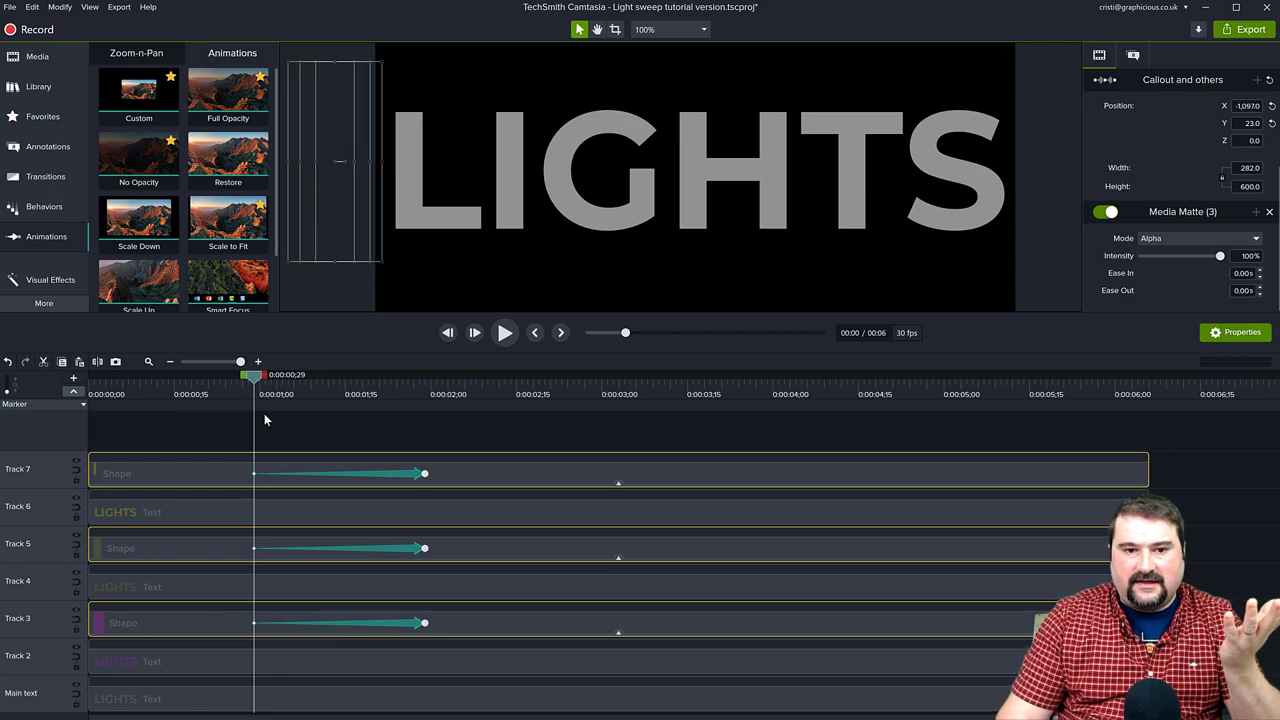
pyautogui.hotkey('shift', 'Right')
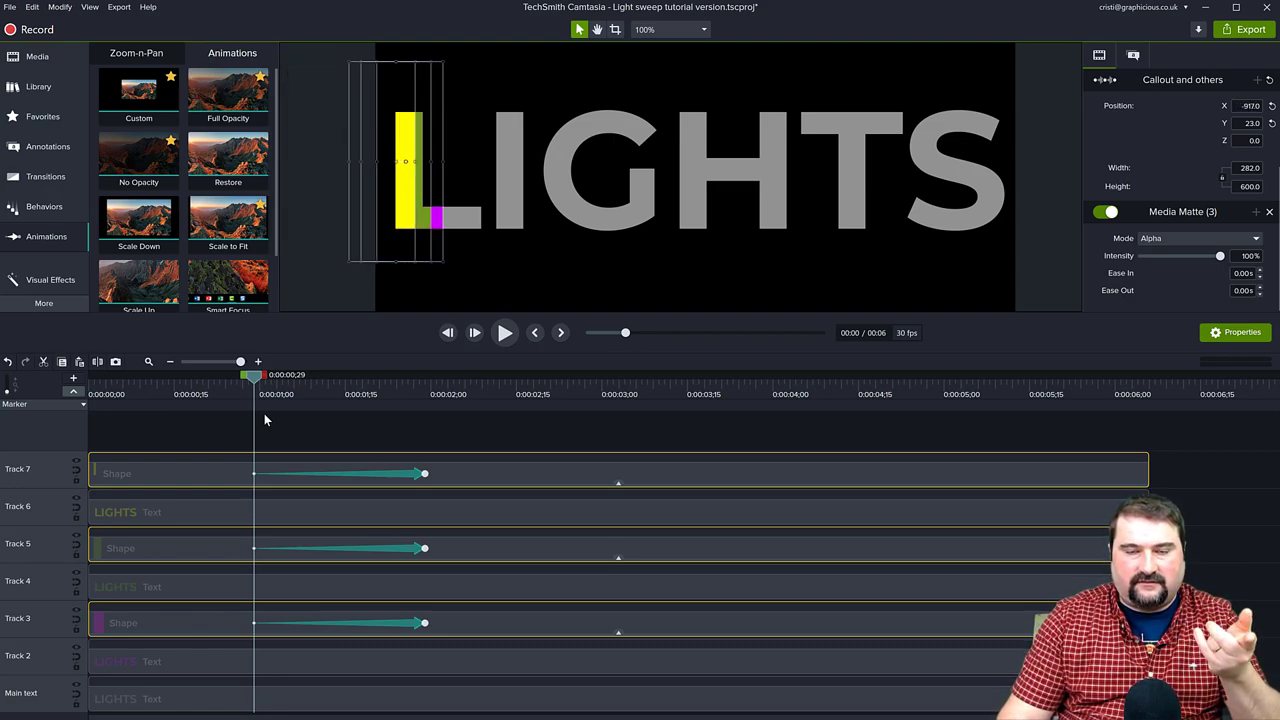
pyautogui.press('Left')
pyautogui.hotkey('shift', 'Left')
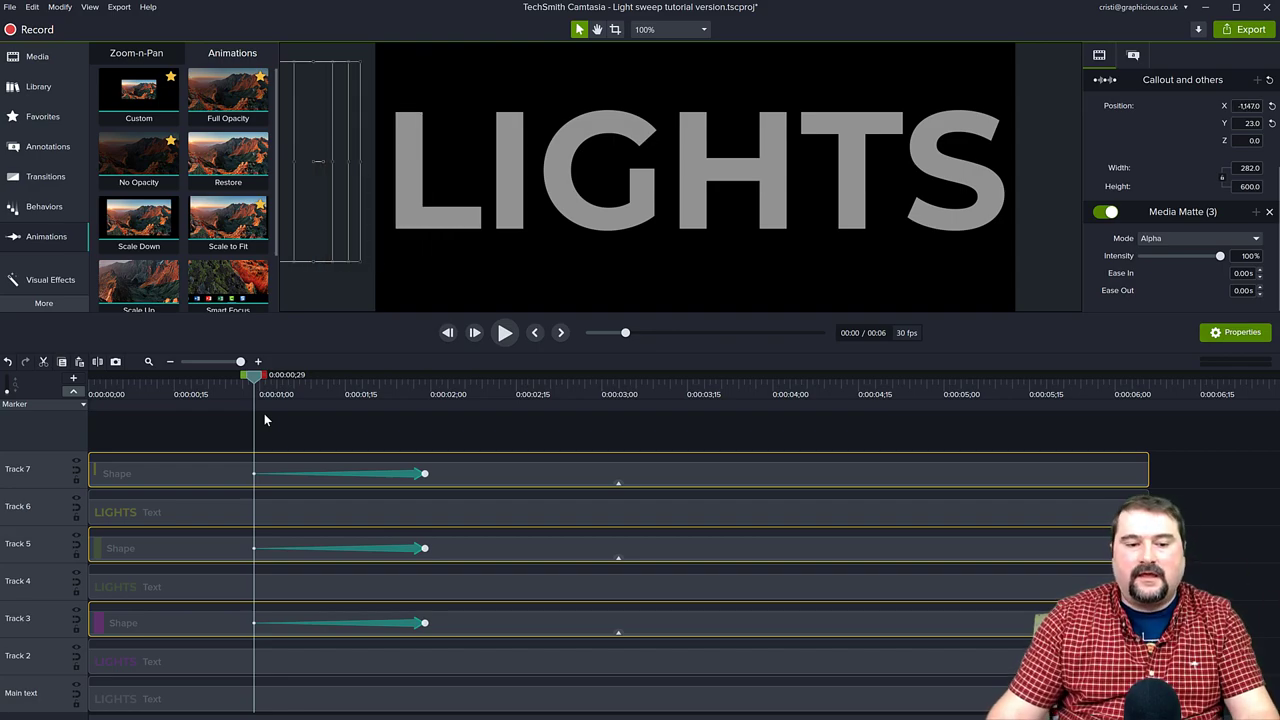
pyautogui.click(505, 333)
# Extend the three bar animations on Tracks 7, 5 and 3 to end near 0:00:03;04.
pyautogui.click(505, 334)
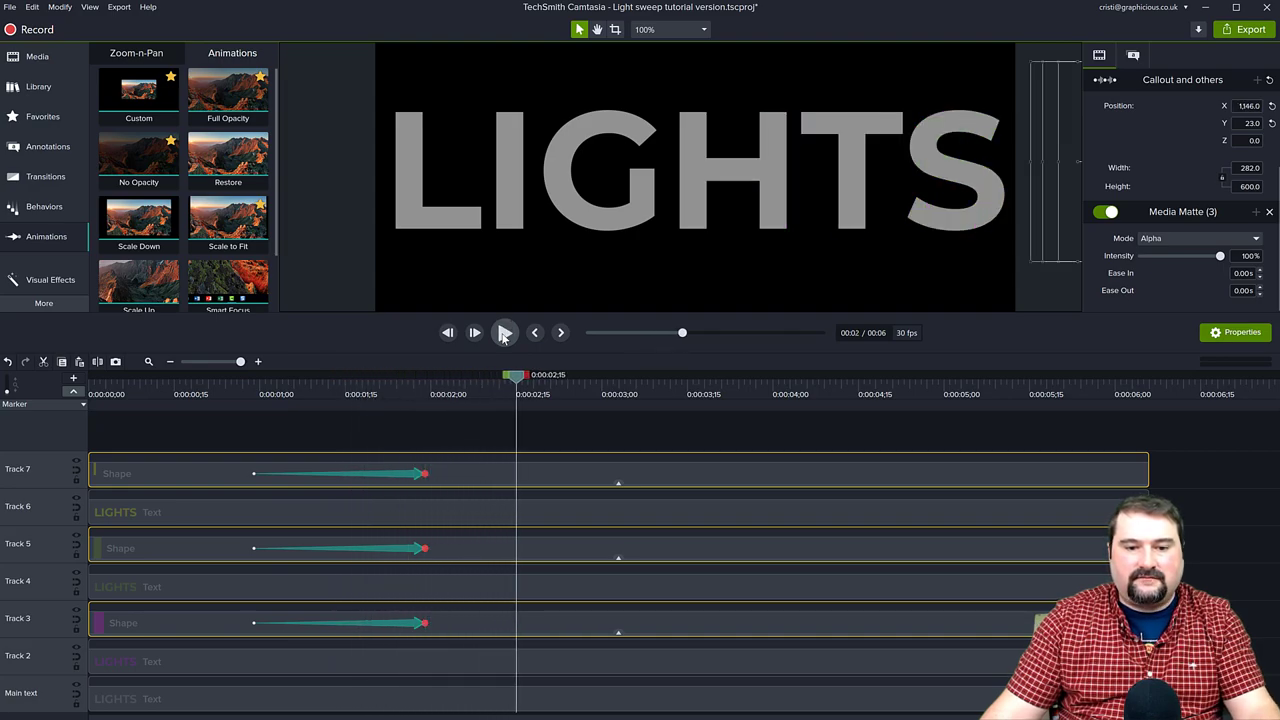
pyautogui.moveTo(520, 388); pyautogui.dragTo(425, 395)
pyautogui.click(410, 478)
pyautogui.keyDown('ctrl'); pyautogui.click(416, 548); pyautogui.keyUp('ctrl')
pyautogui.keyDown('ctrl'); pyautogui.click(418, 623); pyautogui.keyUp('ctrl')
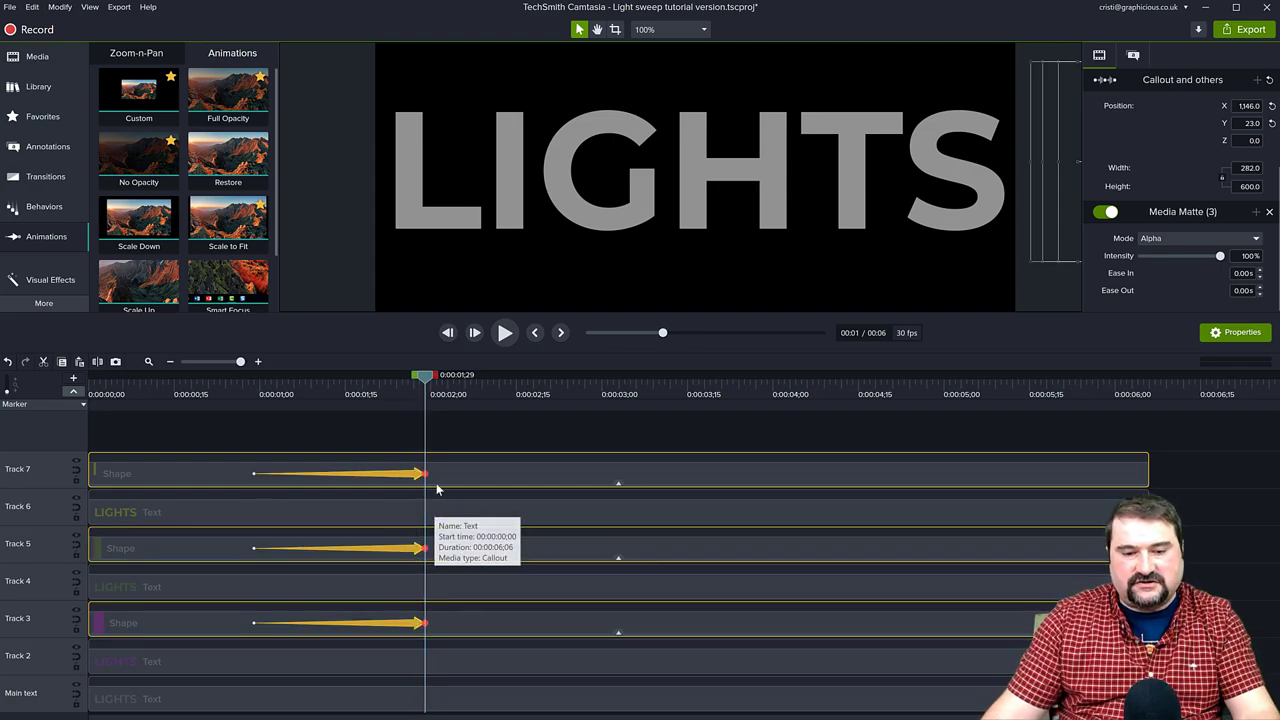
pyautogui.moveTo(425, 473); pyautogui.dragTo(620, 473)
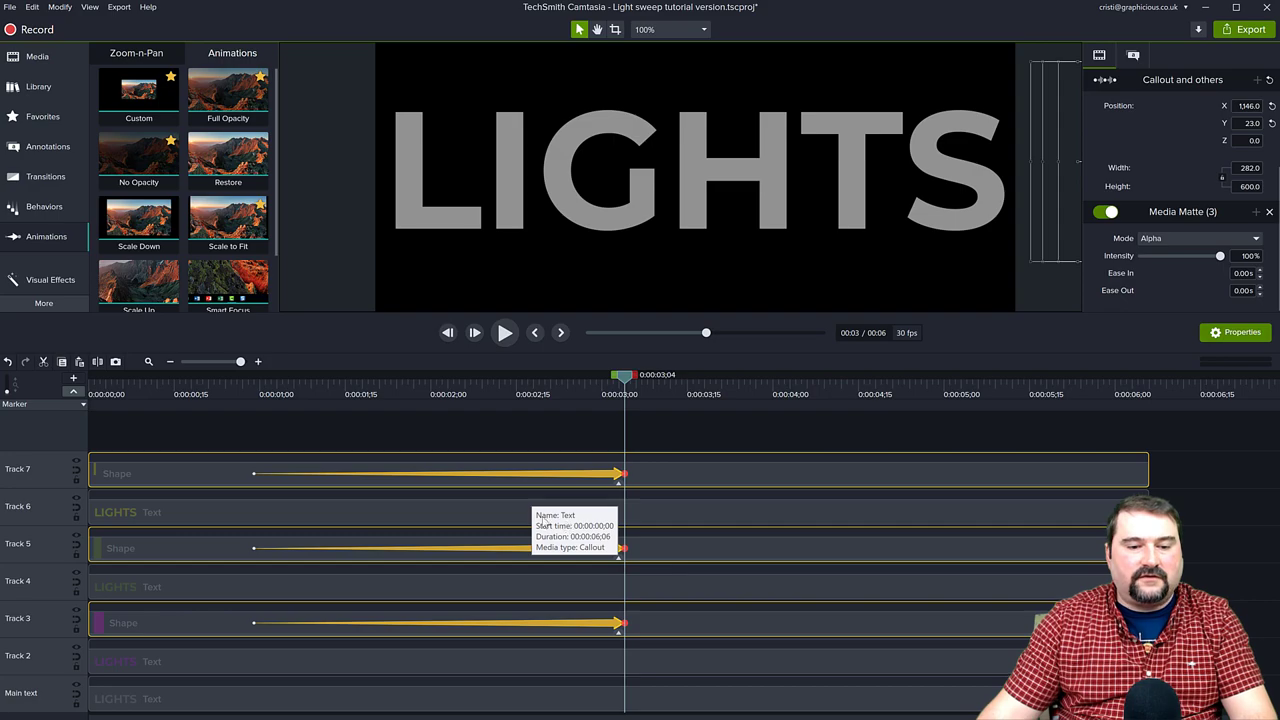
# Play the slower sweep from the start and scrub to check it over the T and S.
pyautogui.click(209, 395)
pyautogui.press('space')
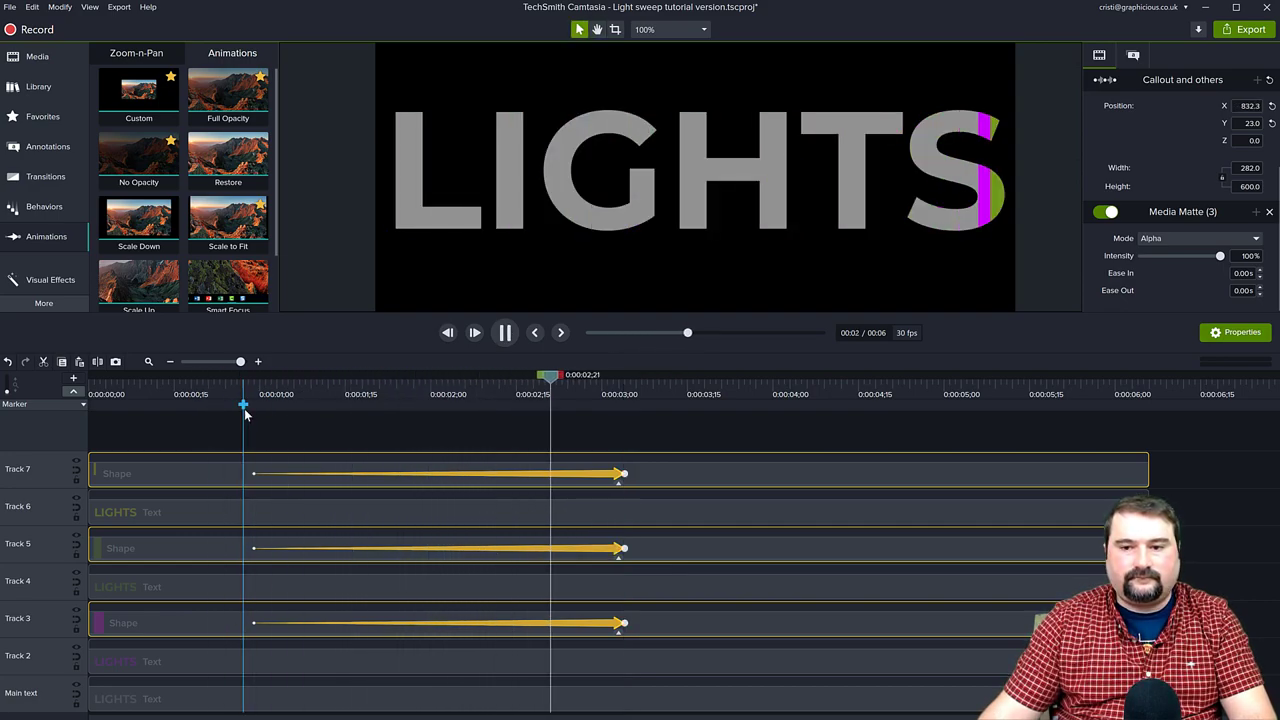
pyautogui.press('space')
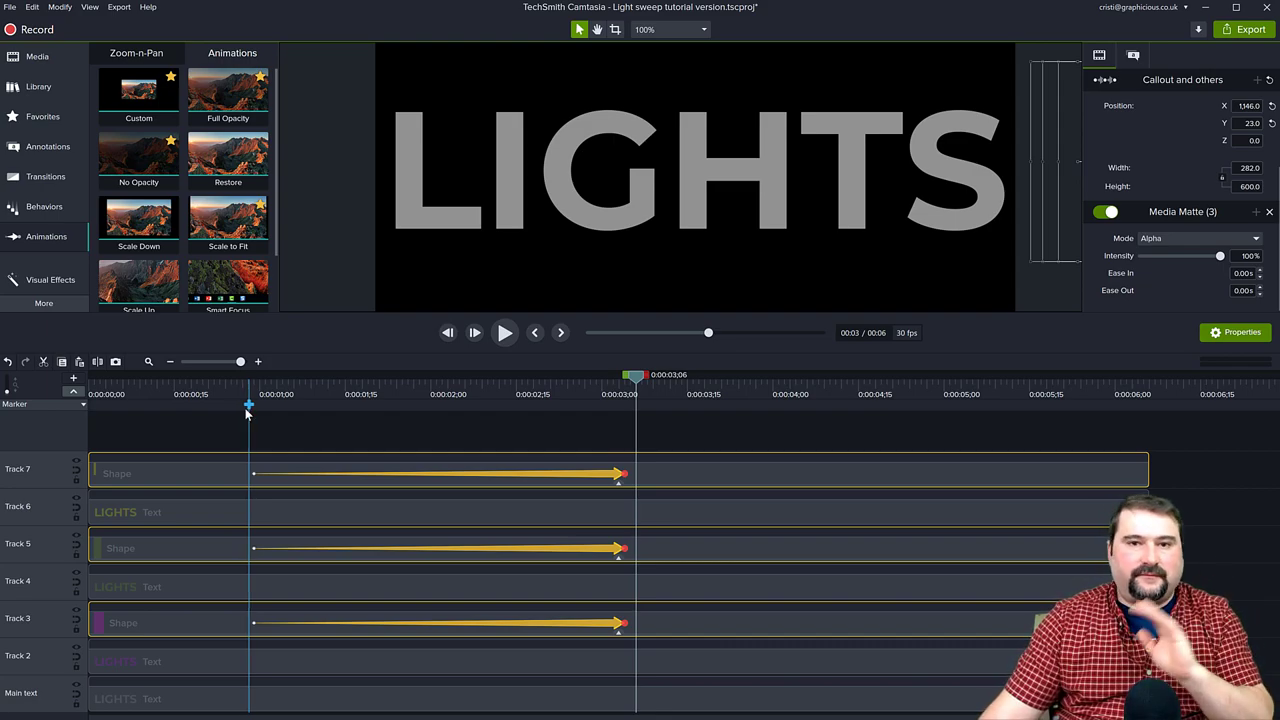
pyautogui.moveTo(633, 379); pyautogui.dragTo(431, 389)
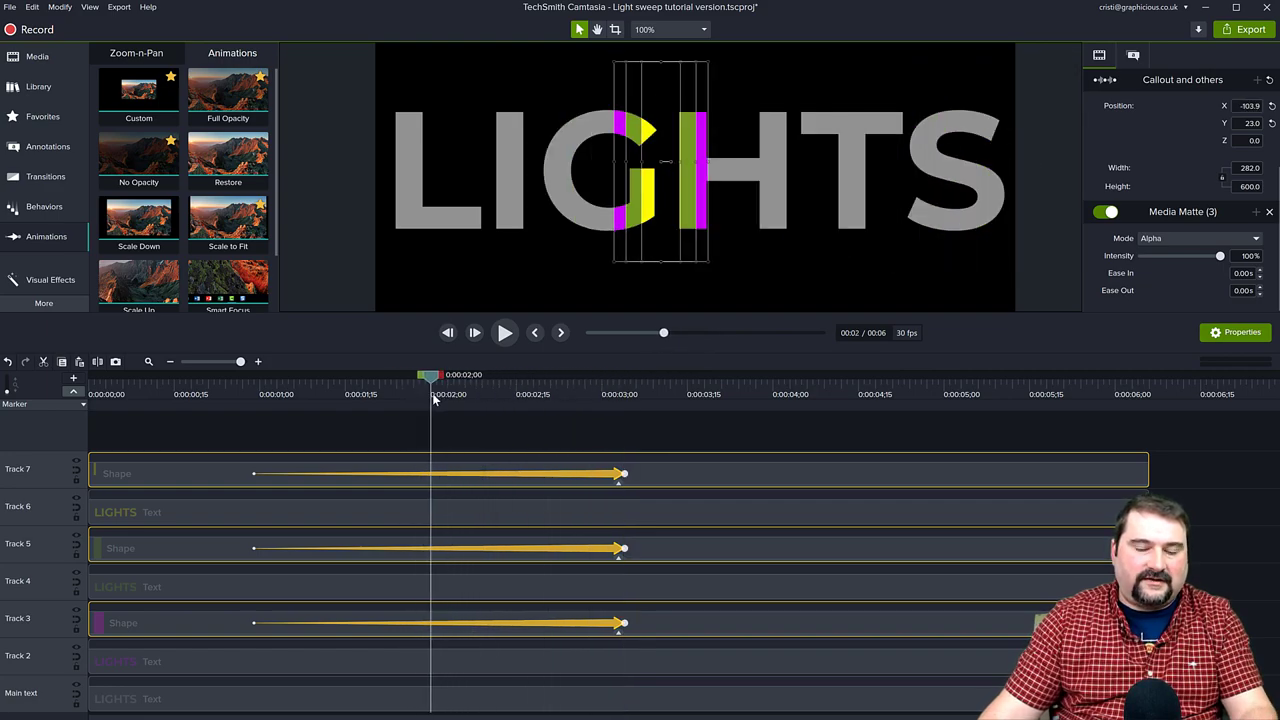
pyautogui.rightClick(588, 478)
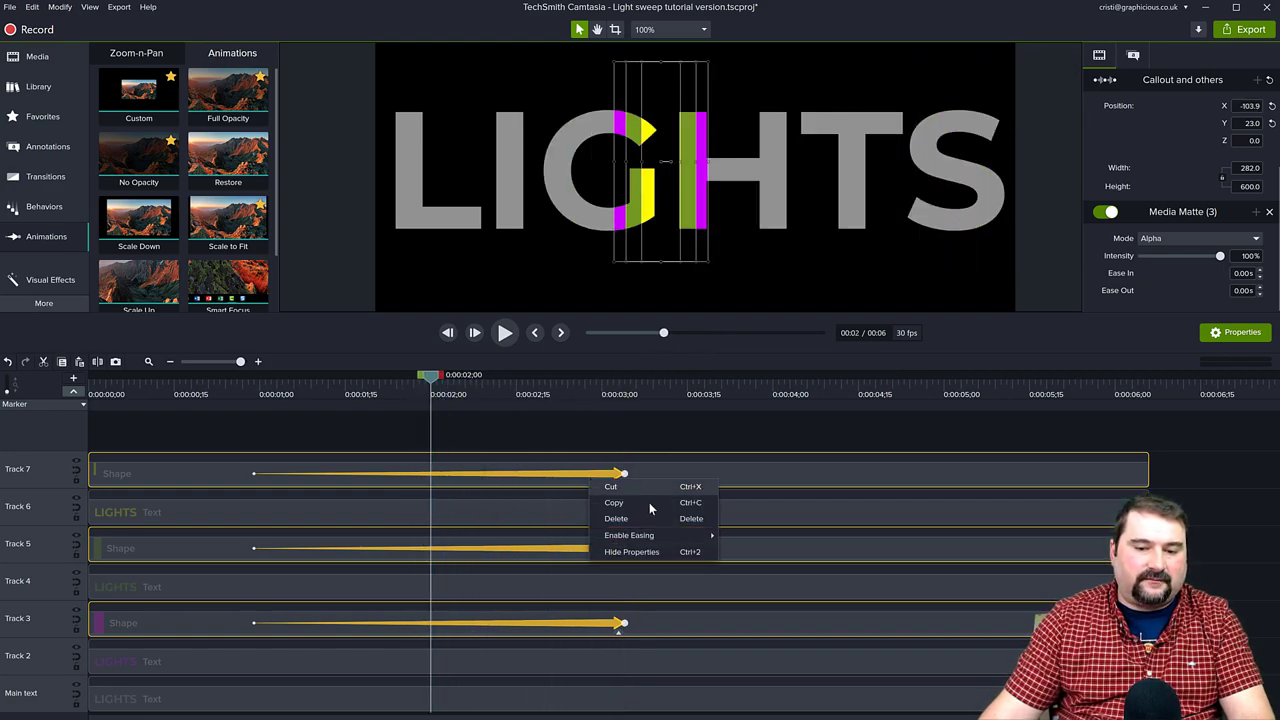
pyautogui.moveTo(655, 540)
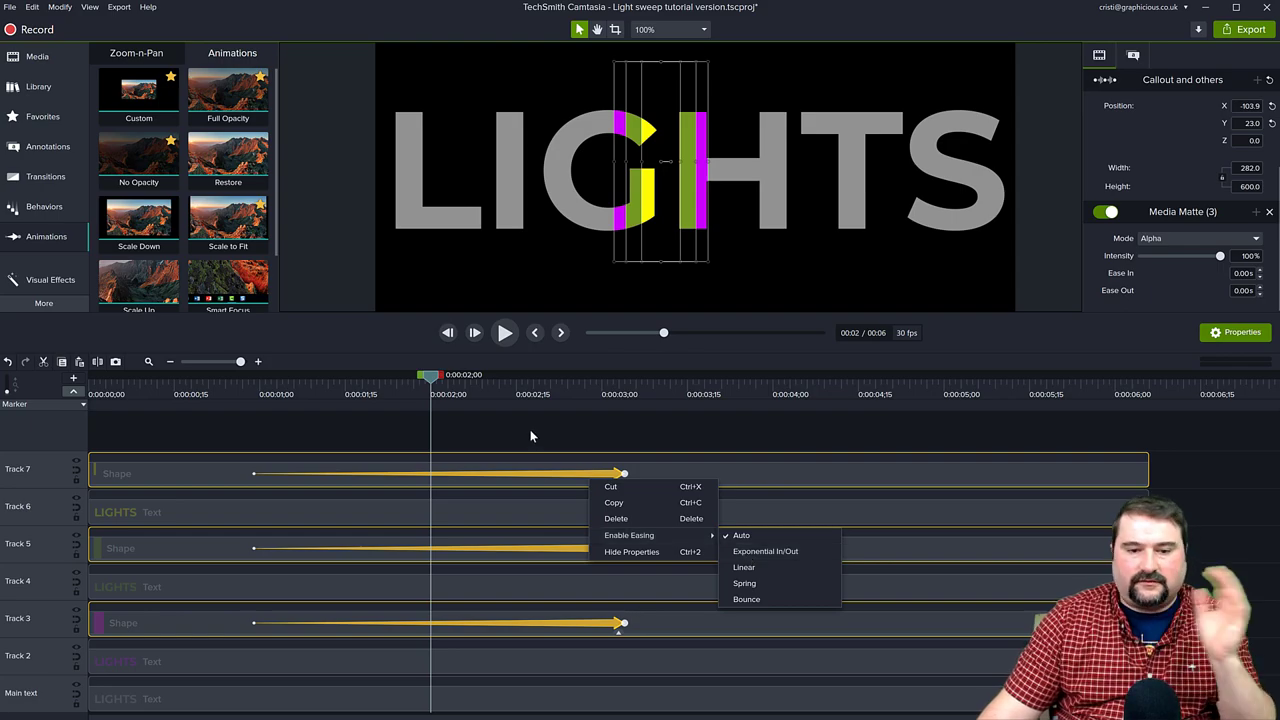
pyautogui.moveTo(432, 385); pyautogui.dragTo(207, 386)
pyautogui.press('space')
pyautogui.press('space')
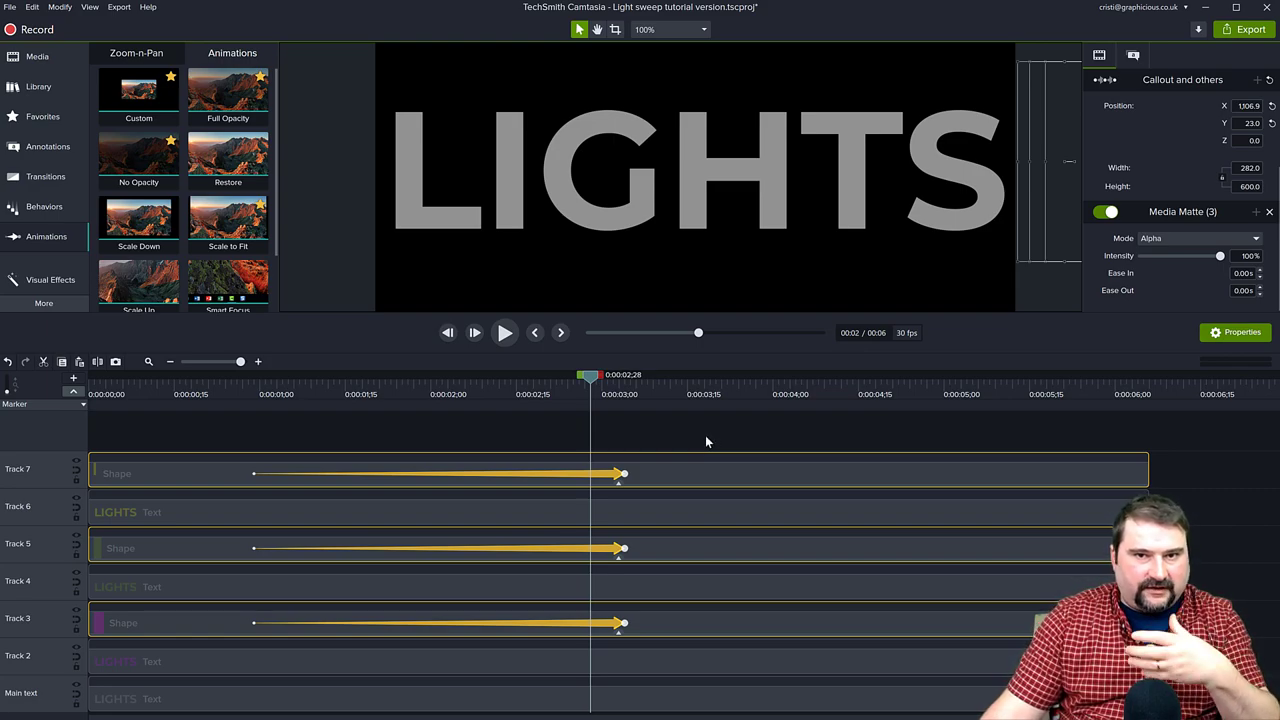
pyautogui.moveTo(705, 435); pyautogui.dragTo(715, 515)
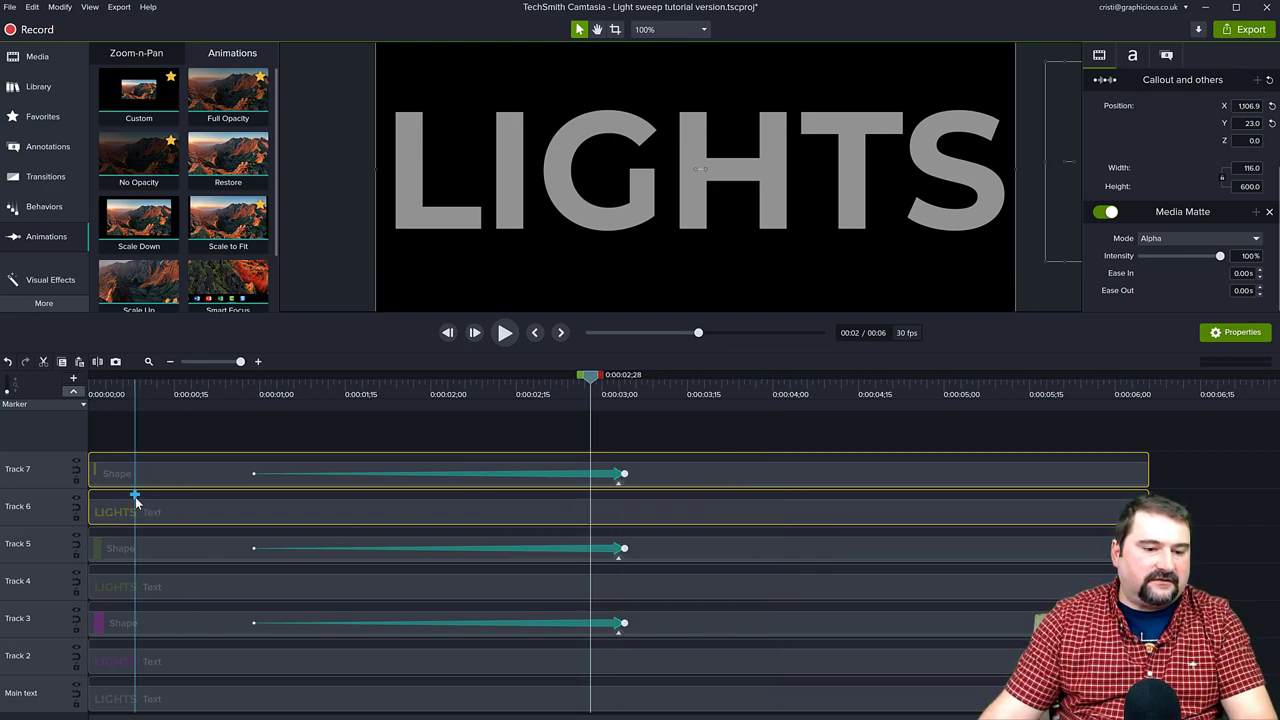
# Group the top bar shape with its LIGHTS text as 'Narrow yellow', then select the middle bar's shape and text.
pyautogui.moveTo(590, 378); pyautogui.dragTo(436, 390)
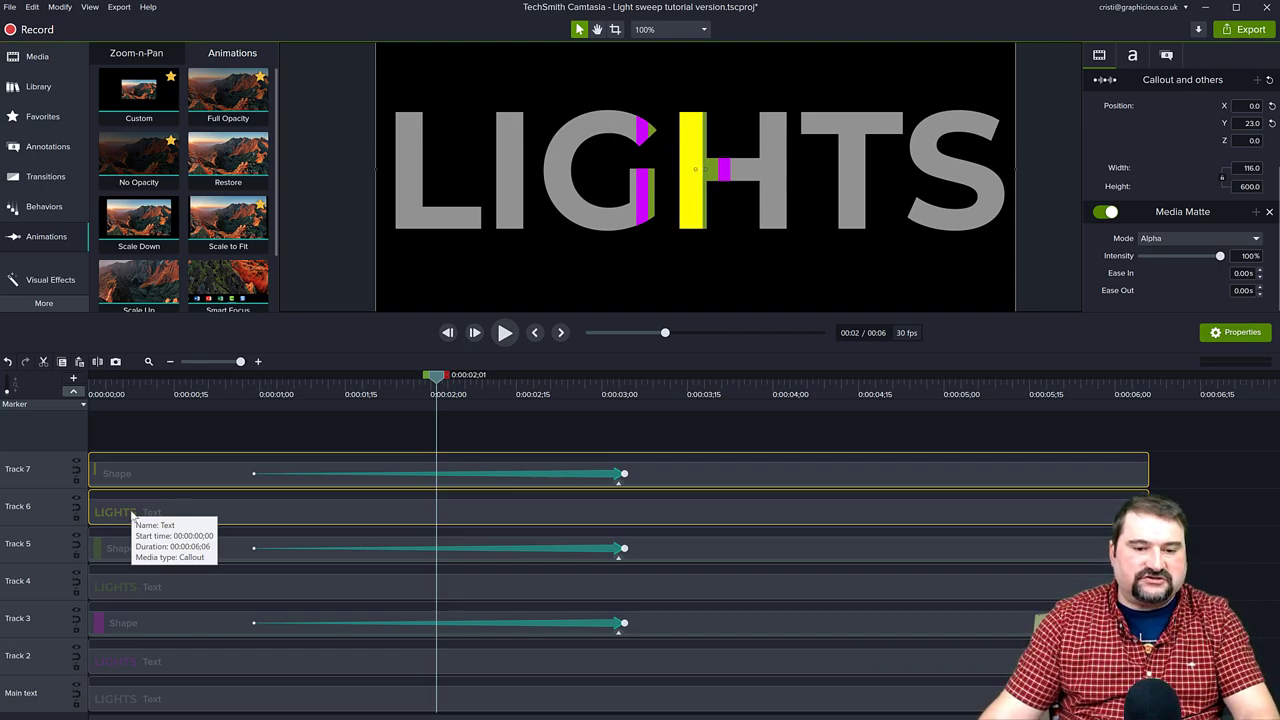
pyautogui.hotkey('ctrl', 'g')
pyautogui.rightClick(114, 520)
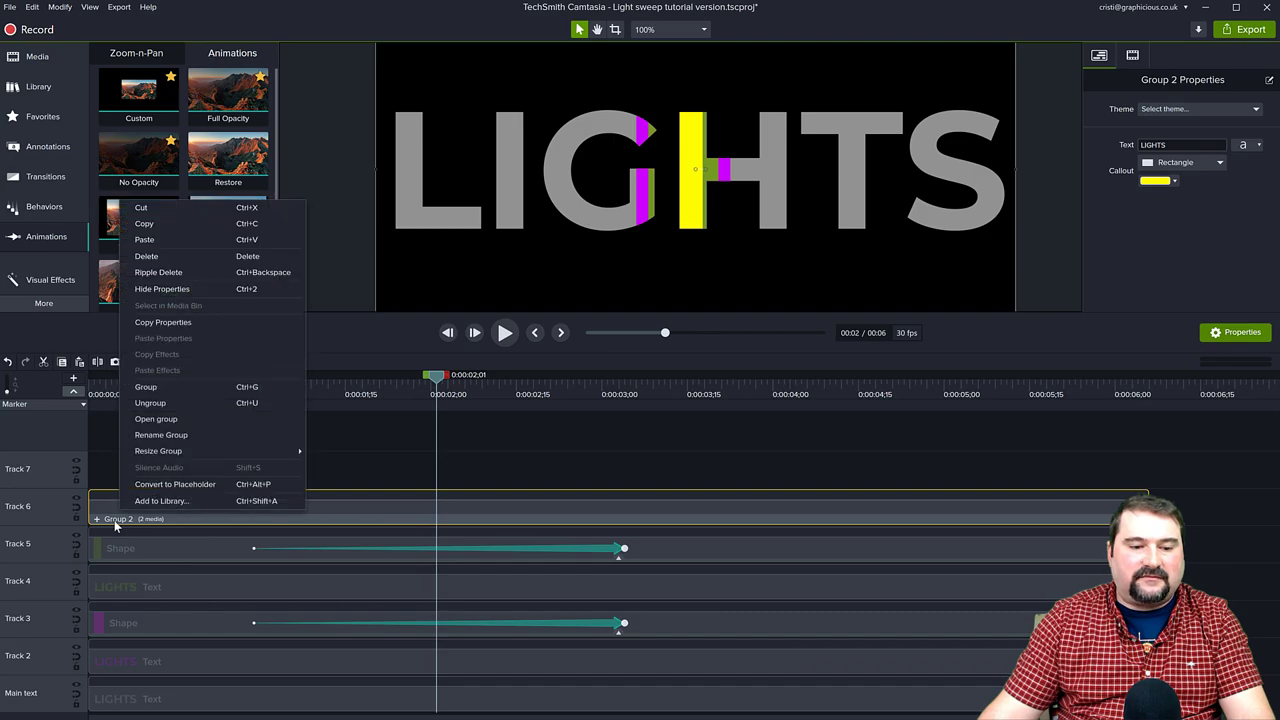
pyautogui.click(162, 436)
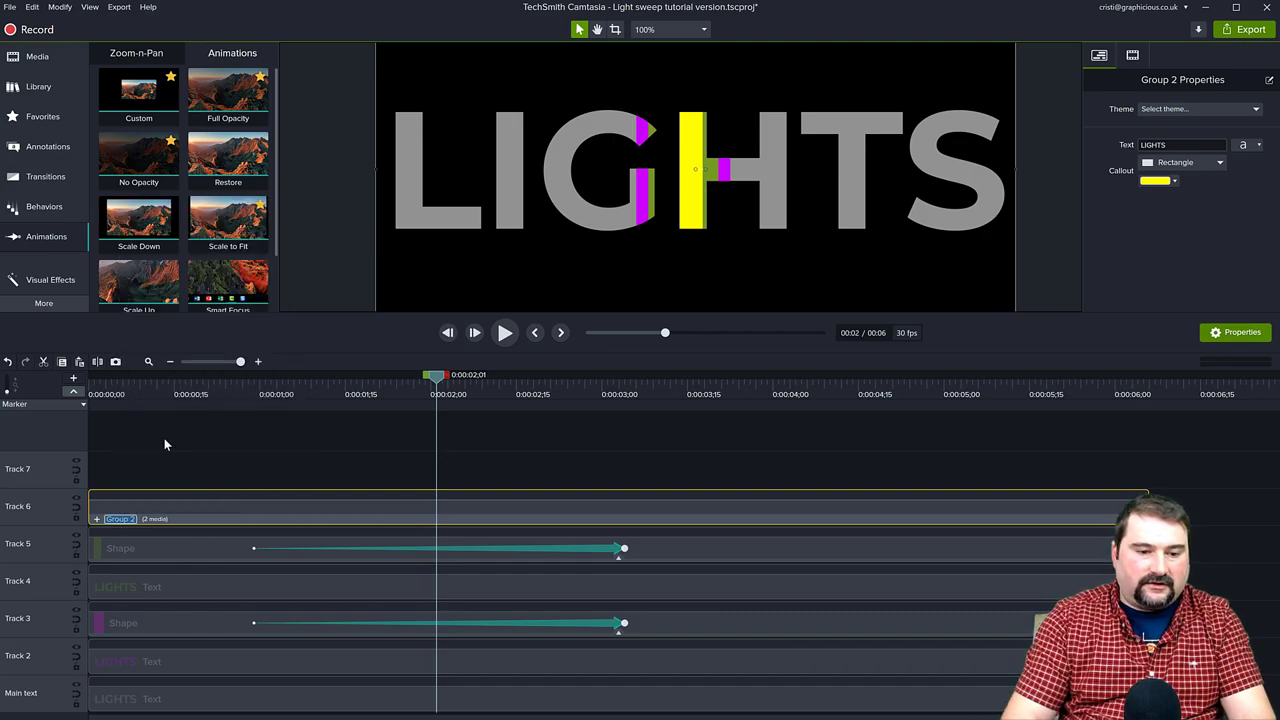
pyautogui.write('Narrow')
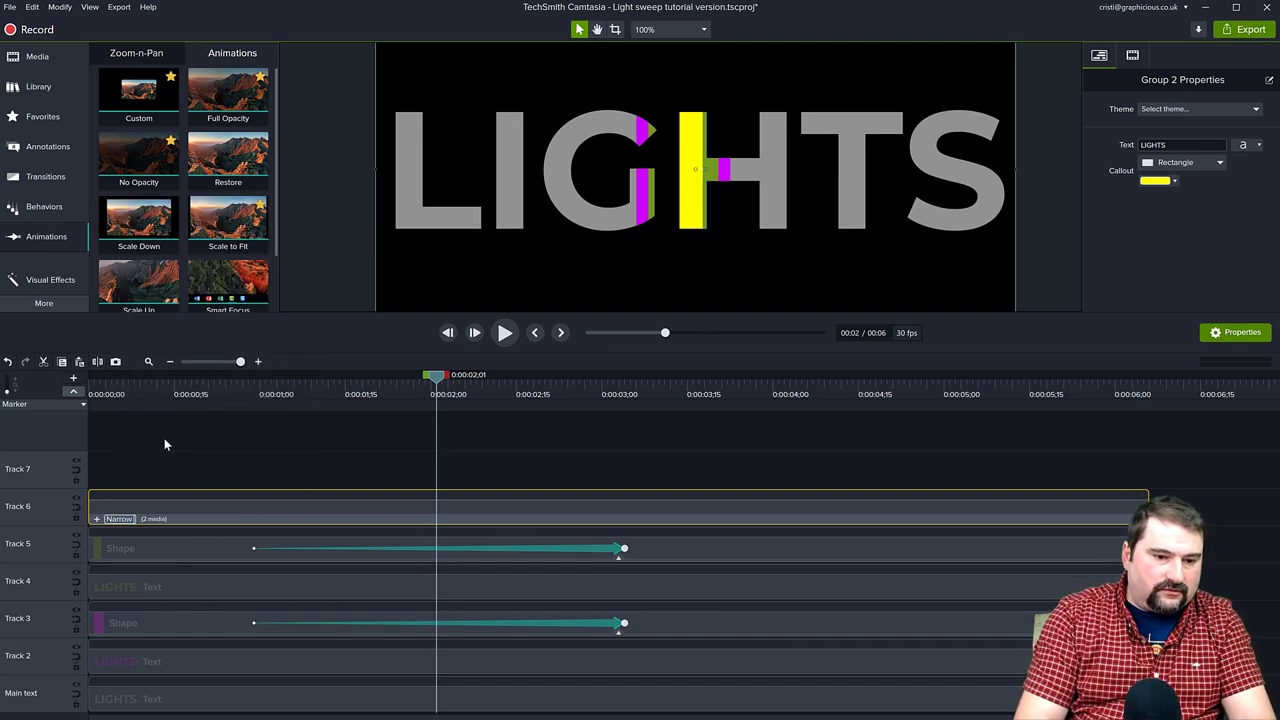
pyautogui.write(' yellow')
pyautogui.press('Return')
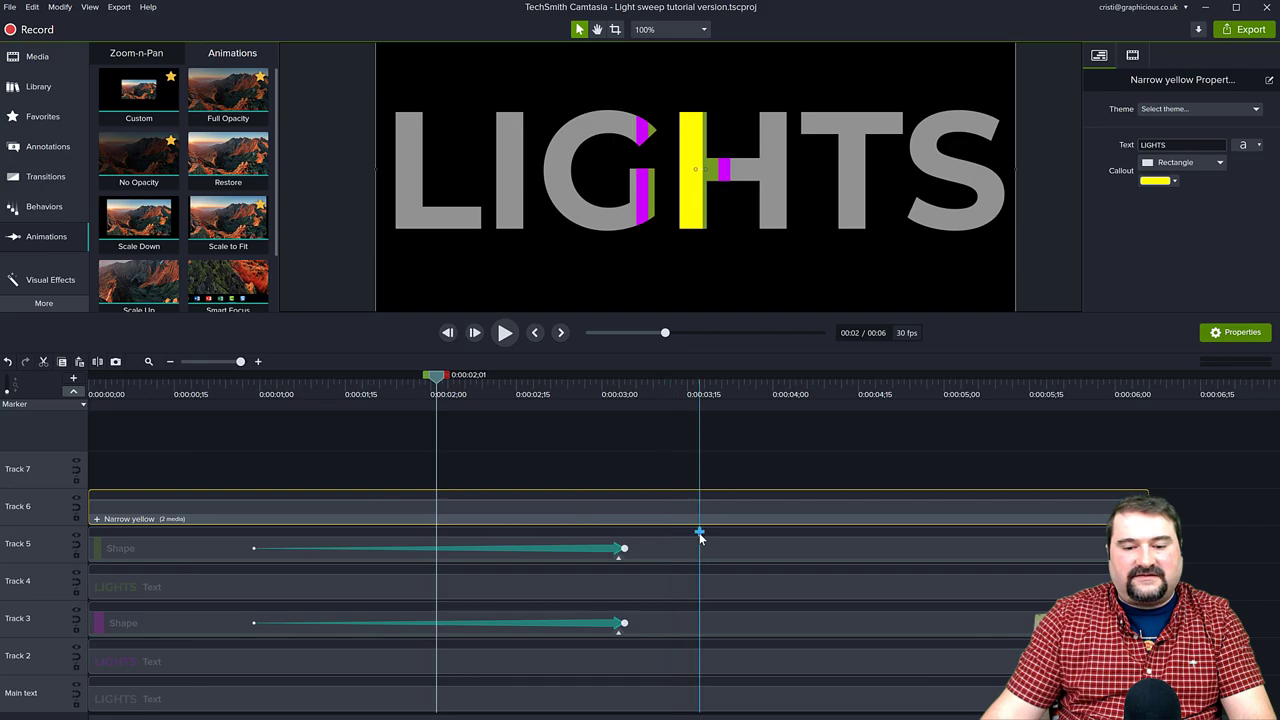
pyautogui.click(695, 557)
pyautogui.keyDown('ctrl'); pyautogui.click(689, 598); pyautogui.keyUp('ctrl')
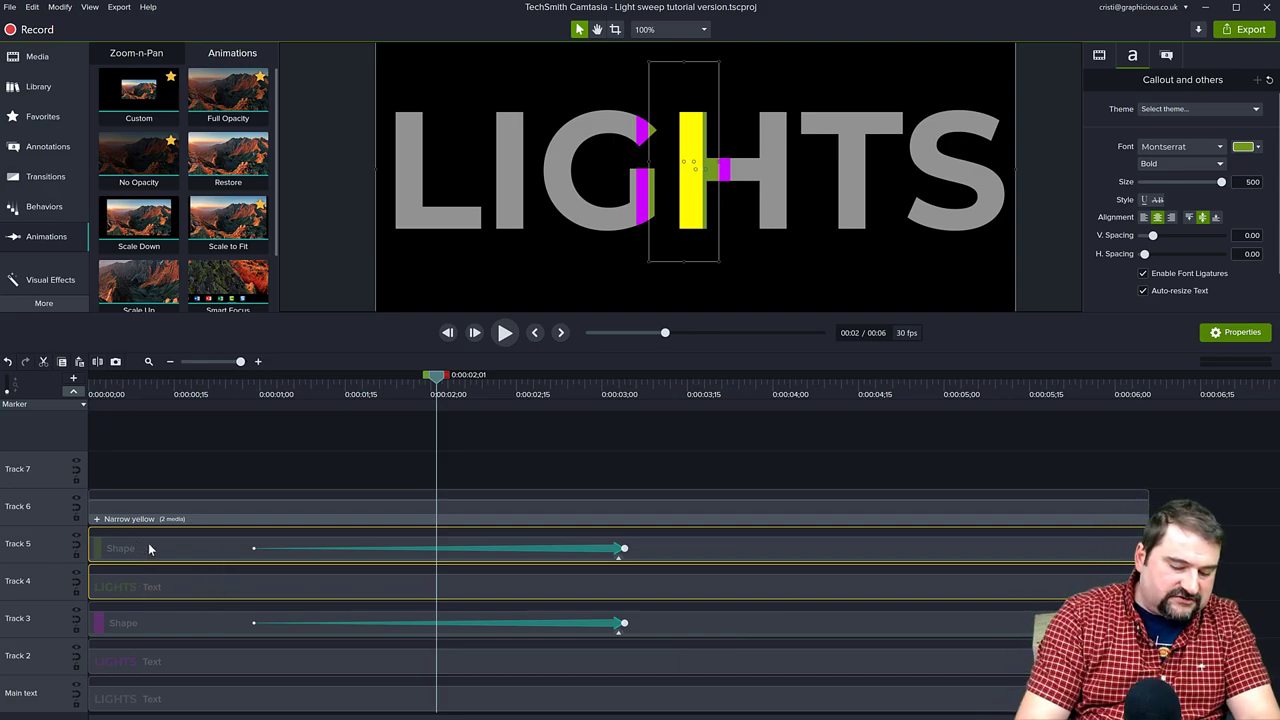
# Group the middle bar shape and its text and name the group 'Medium green'.
pyautogui.hotkey('ctrl', 'g')
pyautogui.rightClick(118, 594)
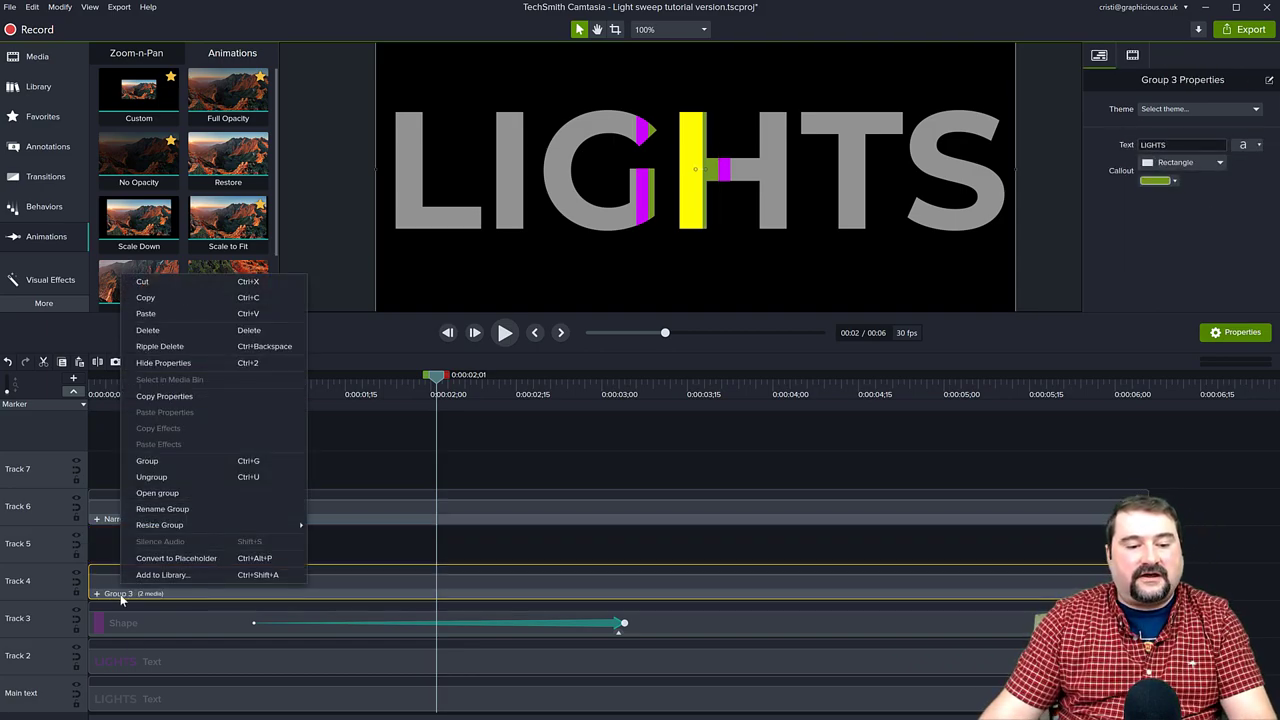
pyautogui.click(162, 509)
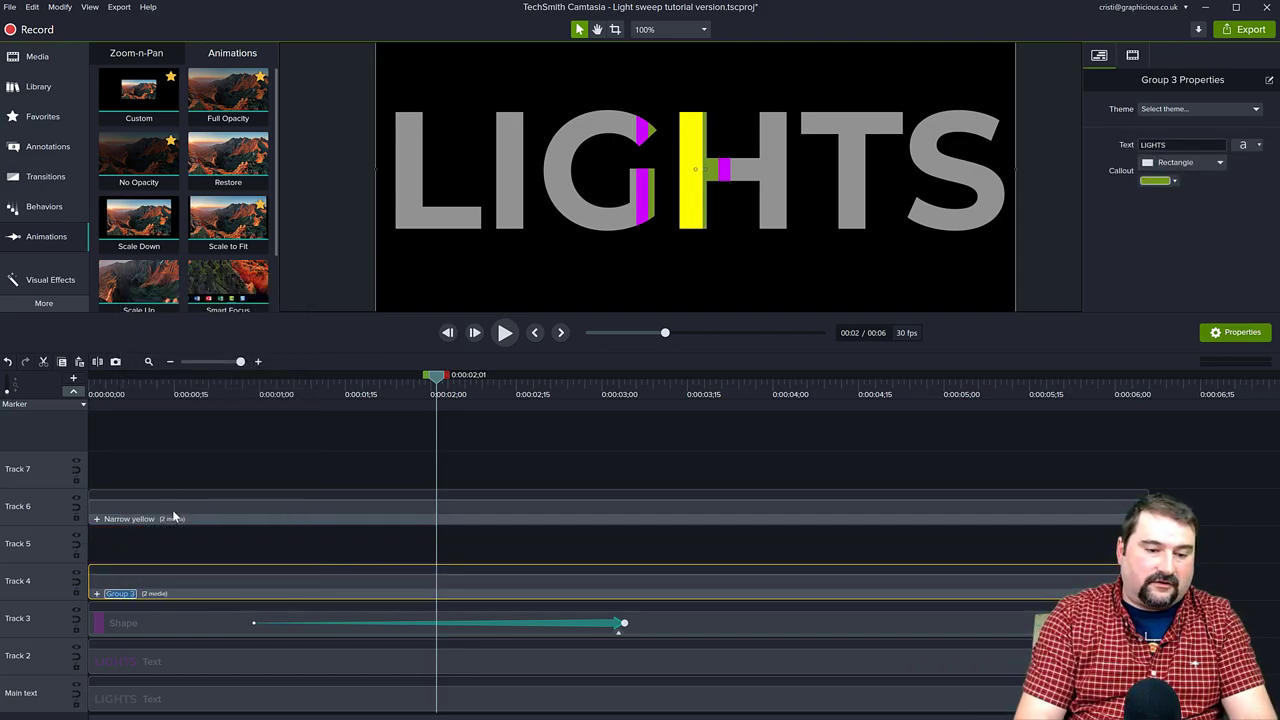
pyautogui.write('Medium green')
pyautogui.press('Return')
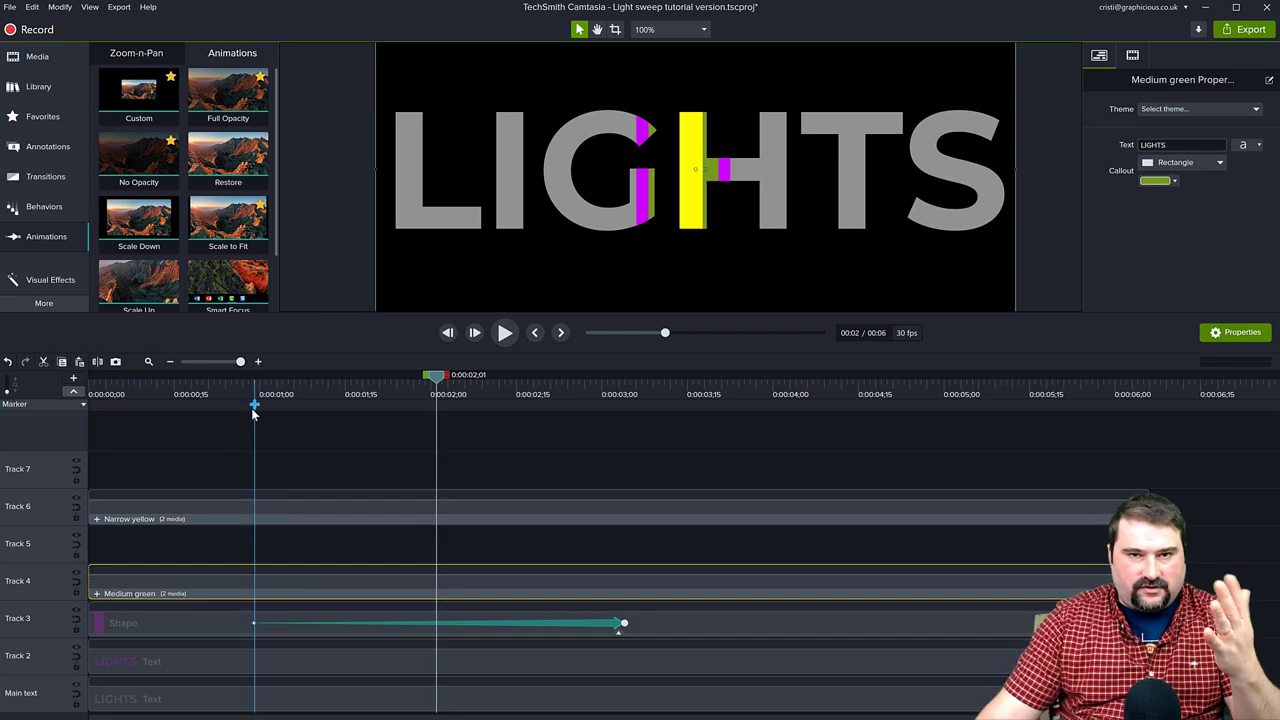
# Group the bottom bar's shape and LIGHTS text on Track 2 and name it 'Wide Purple'.
pyautogui.click(171, 625)
pyautogui.keyDown('ctrl'); pyautogui.click(171, 661); pyautogui.keyUp('ctrl')
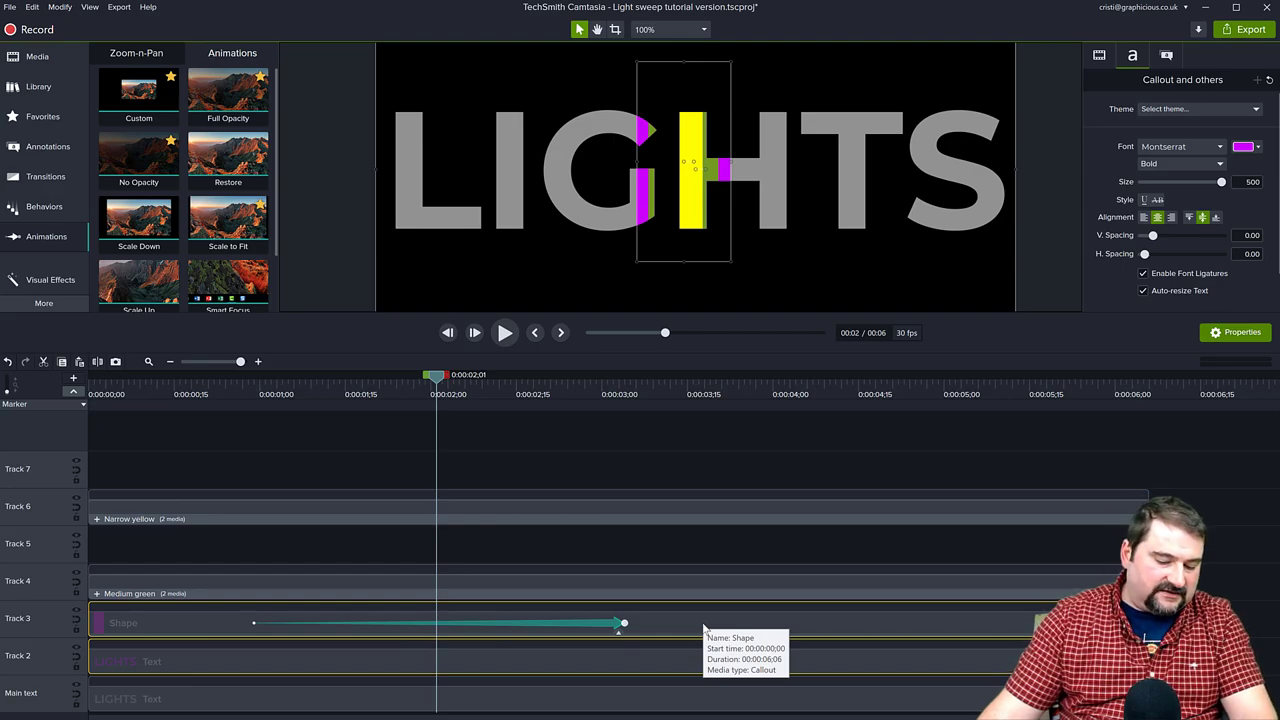
pyautogui.hotkey('ctrl', 'g')
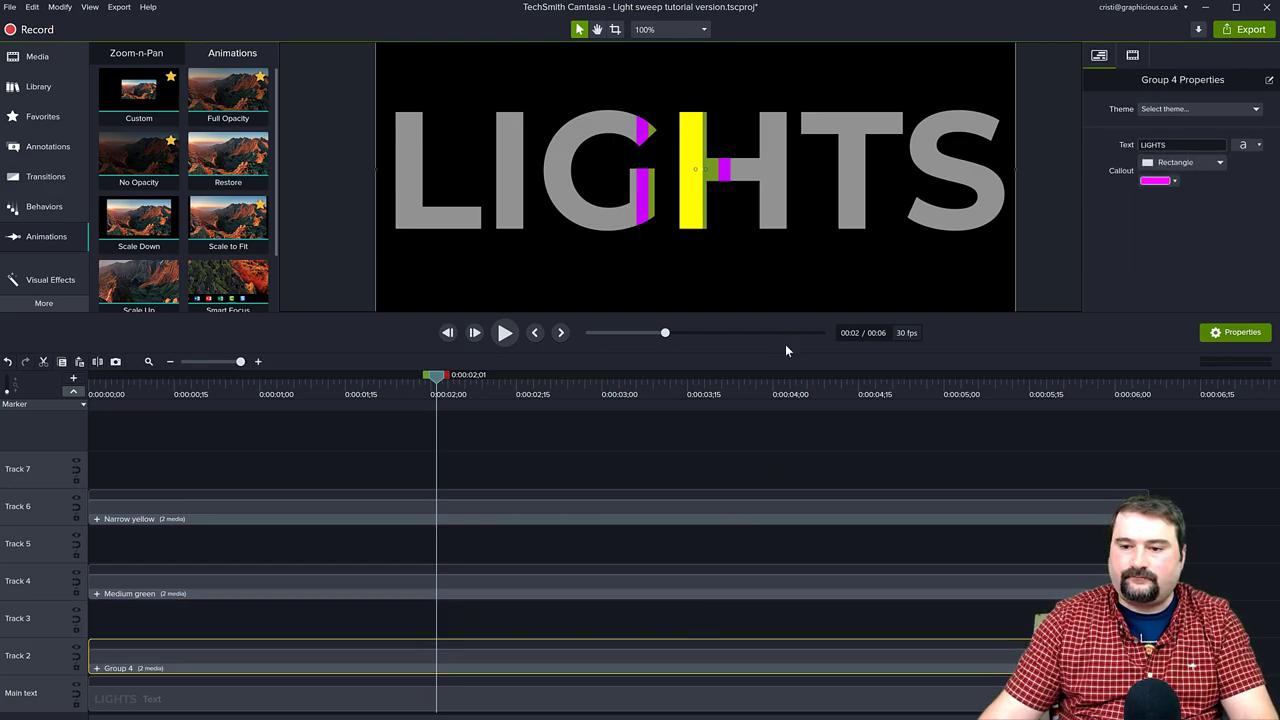
pyautogui.rightClick(124, 668)
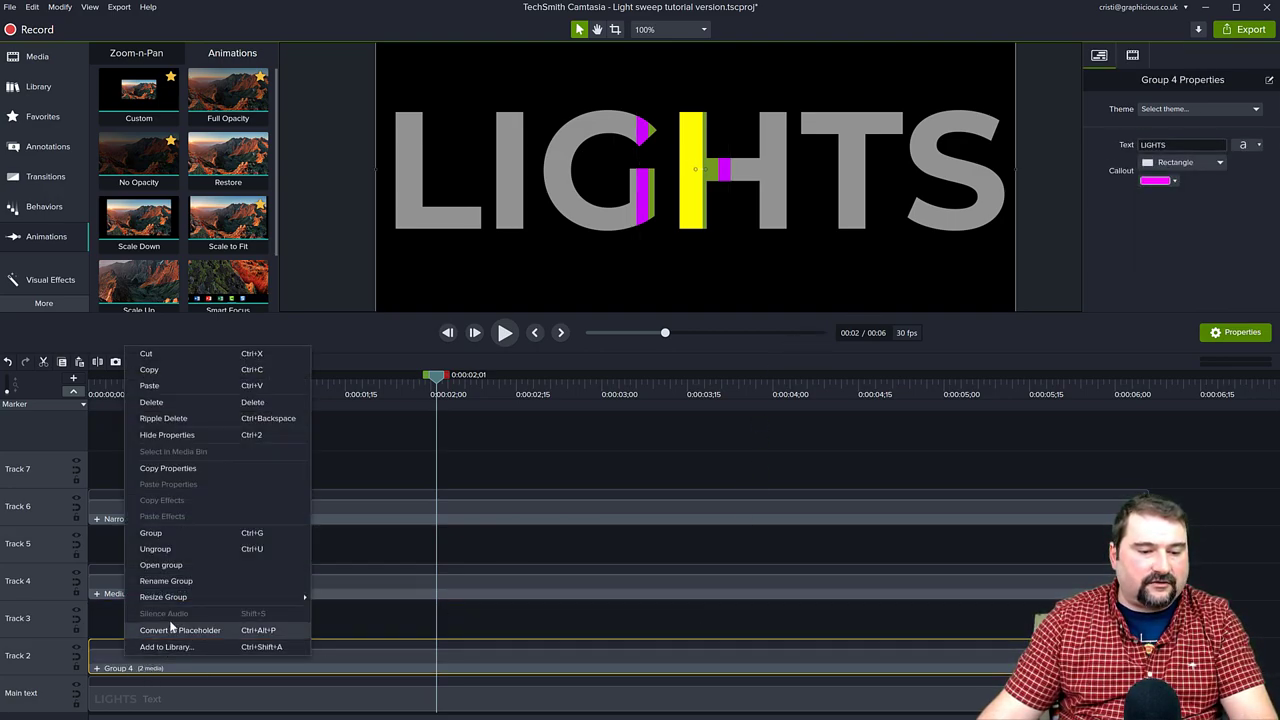
pyautogui.click(176, 582)
pyautogui.write('Wide Purple')
pyautogui.press('Return')
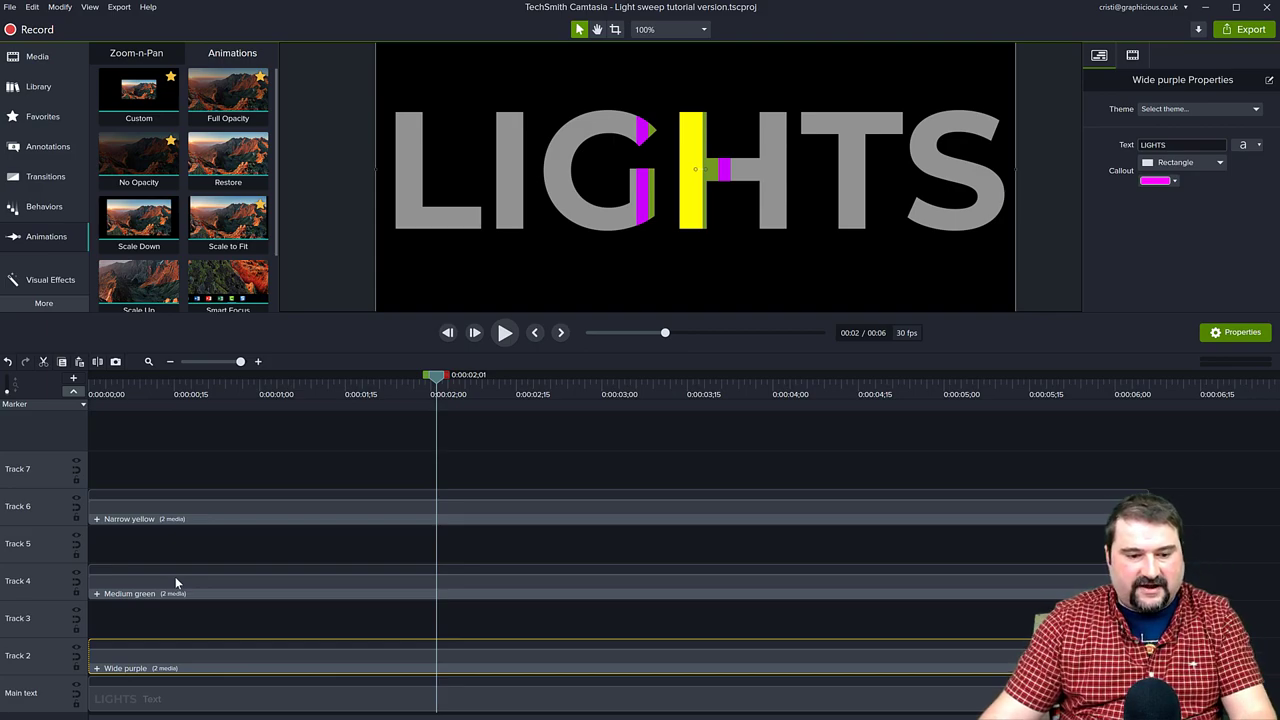
# Scrub the preview back to about 0:01;27 and show the Visual Effects library.
pyautogui.moveTo(452, 394); pyautogui.dragTo(409, 425)
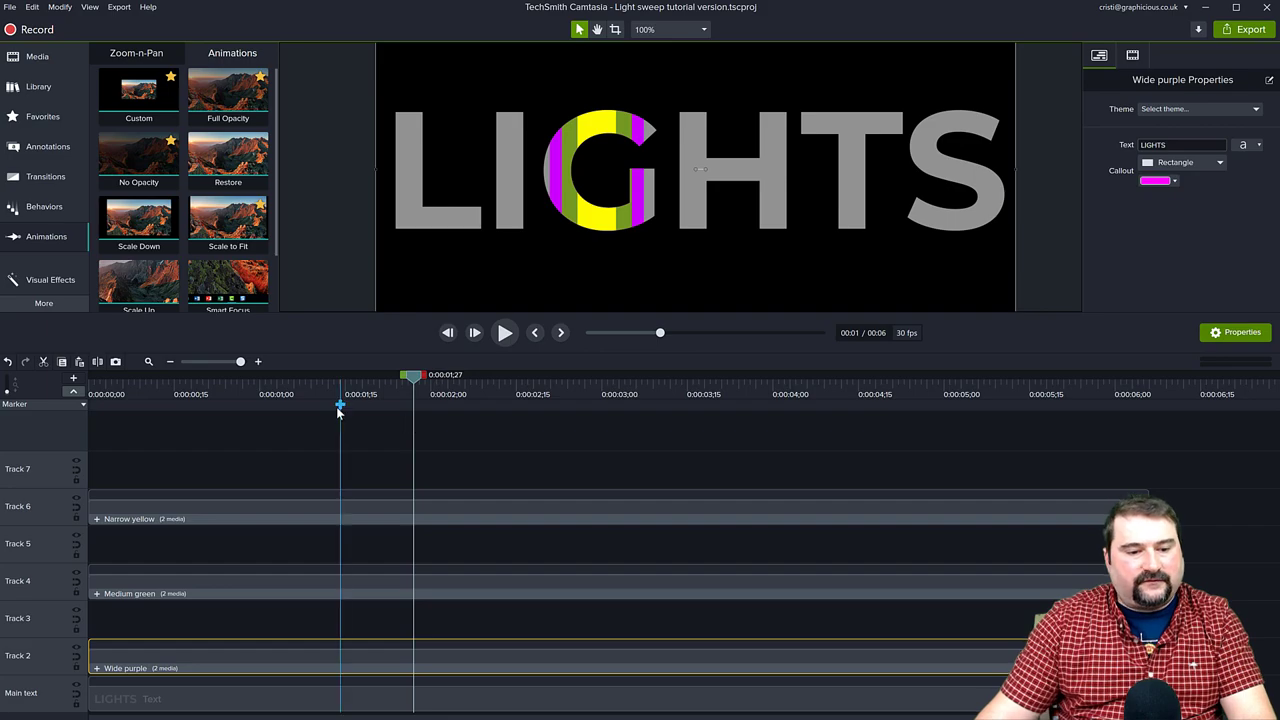
pyautogui.click(46, 275)
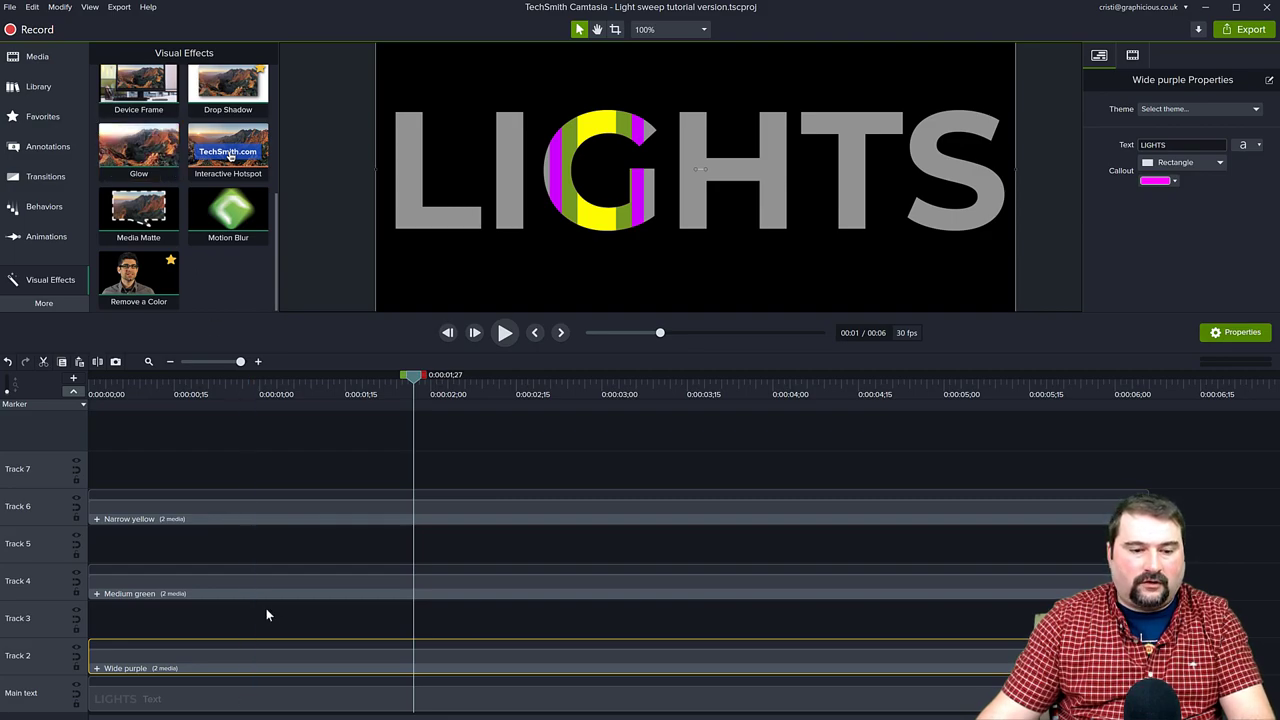
# Apply the Glow effect to the Narrow yellow, Medium green and Wide purple groups.
pyautogui.moveTo(142, 151); pyautogui.dragTo(217, 505)
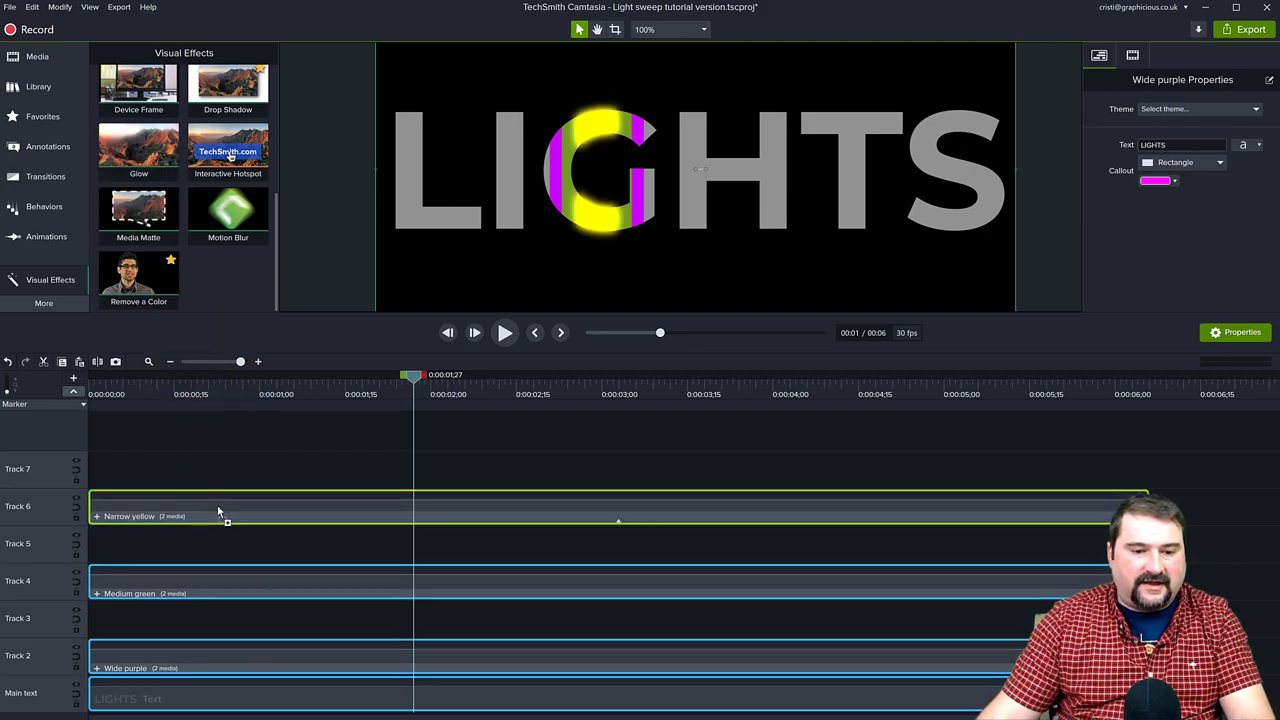
pyautogui.click(217, 583)
pyautogui.moveTo(150, 147); pyautogui.dragTo(248, 598)
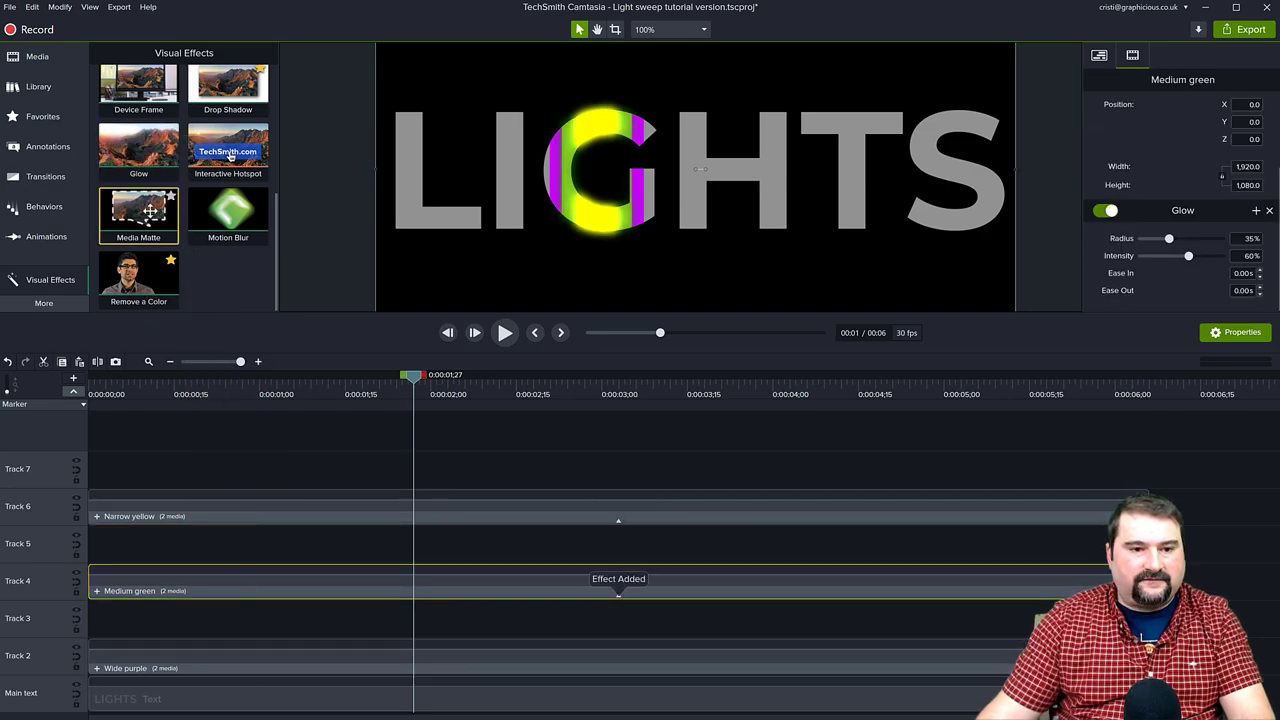
pyautogui.click(192, 667)
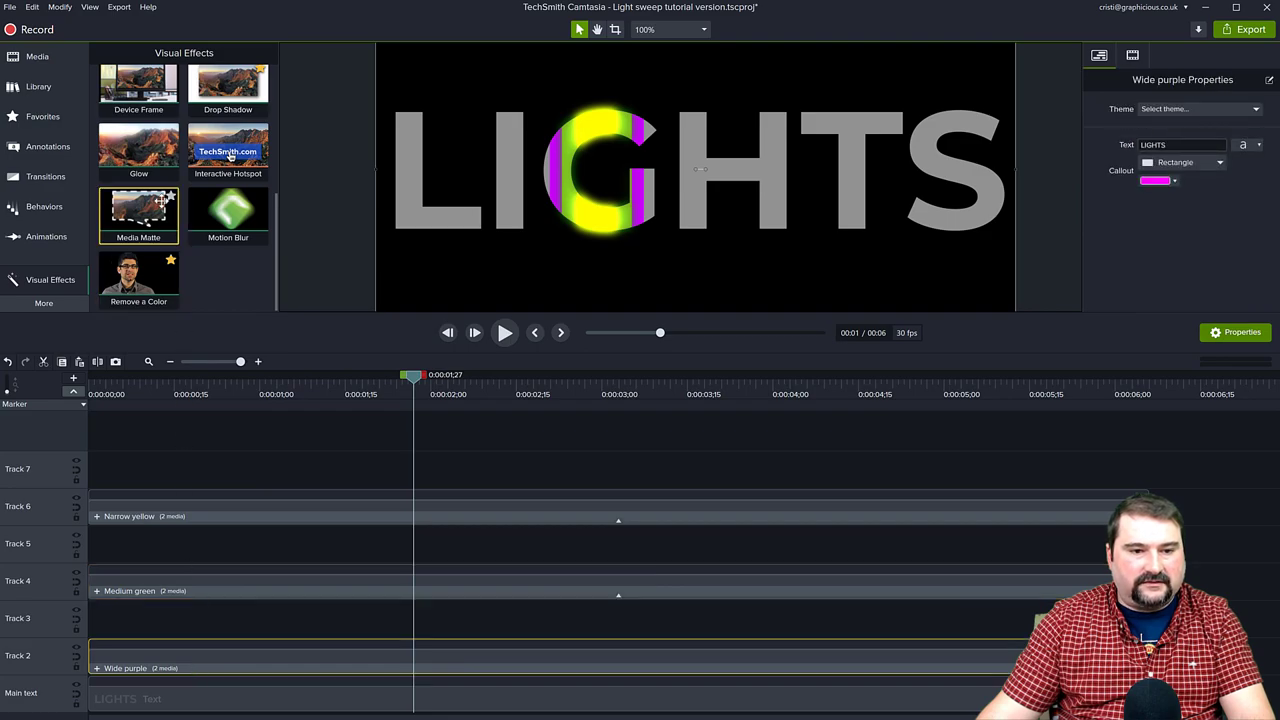
pyautogui.moveTo(150, 150); pyautogui.dragTo(267, 664)
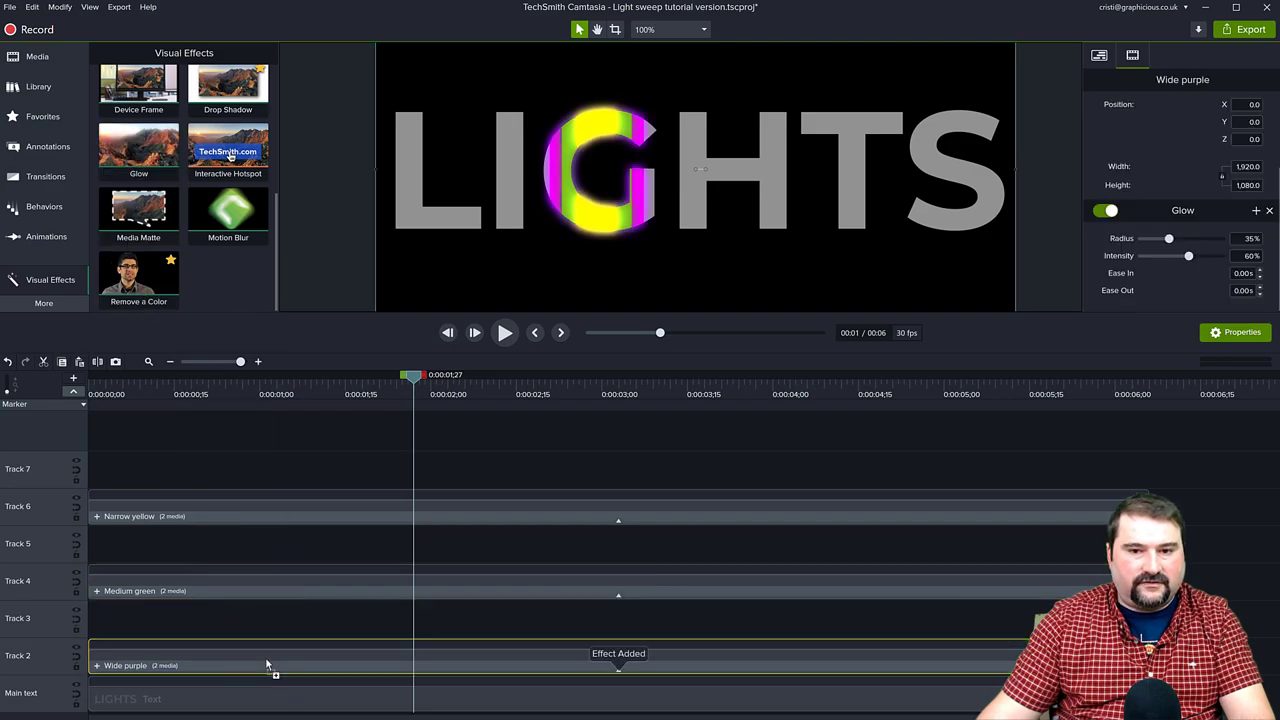
# Check the Medium green glow (35% radius, 60% intensity) and return the playhead to the start.
pyautogui.click(274, 588)
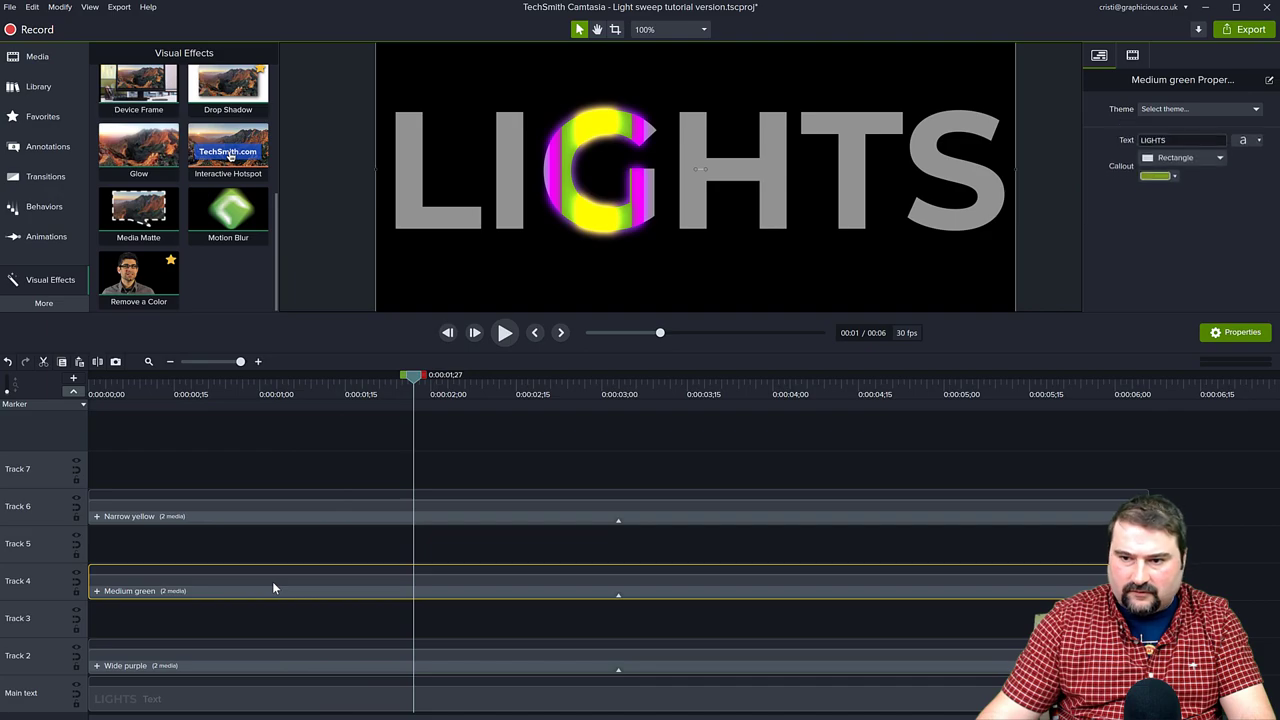
pyautogui.click(1132, 55)
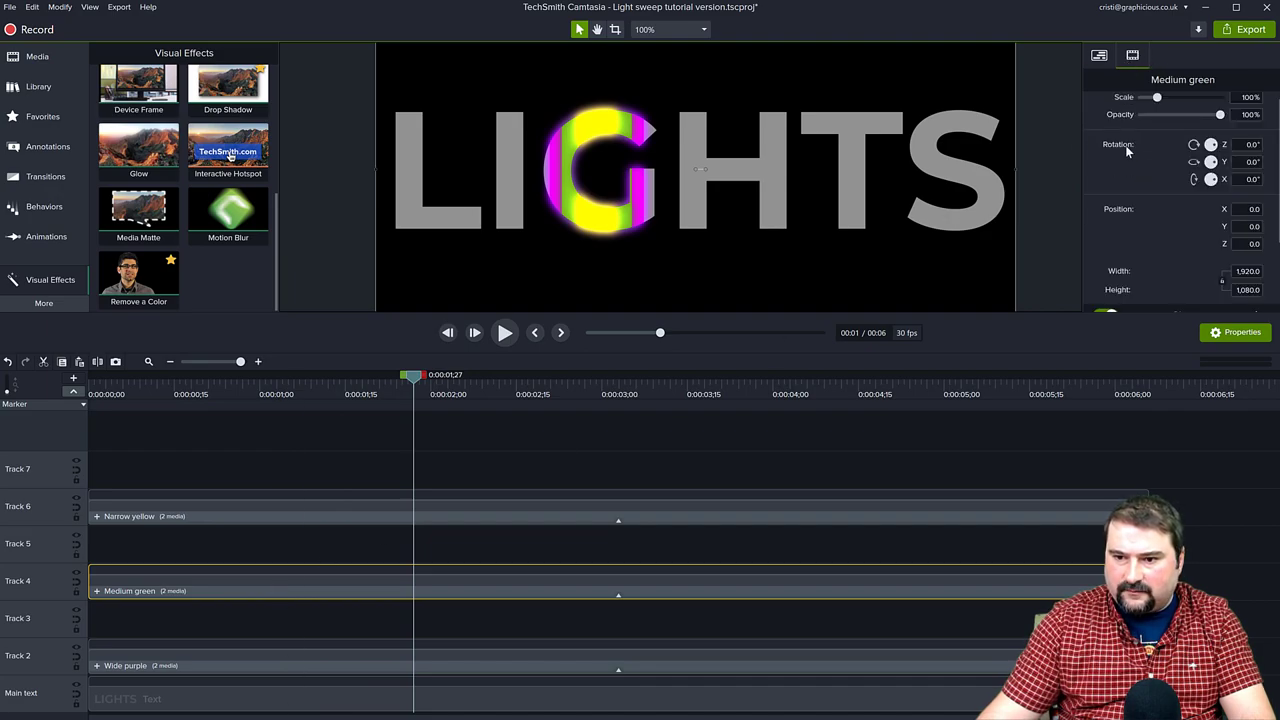
pyautogui.scroll(-3, 1140, 160)
pyautogui.moveTo(1175, 256); pyautogui.dragTo(1170, 254)
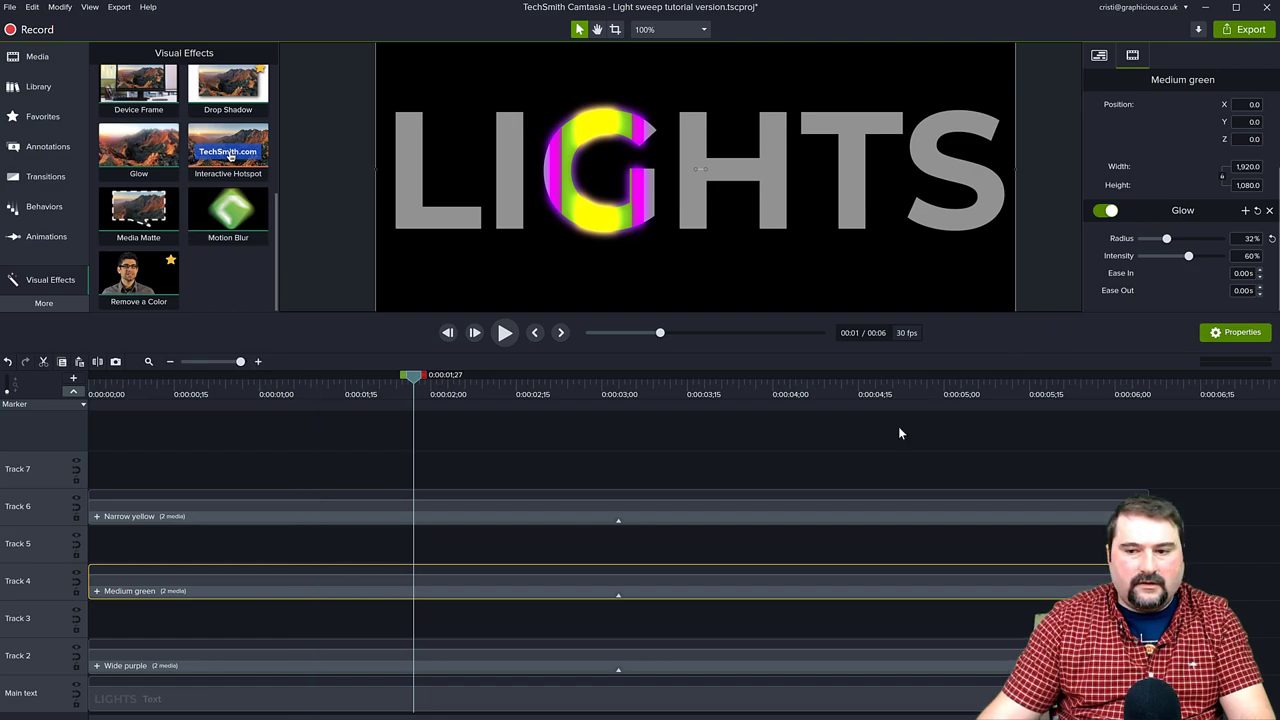
pyautogui.click(1000, 591)
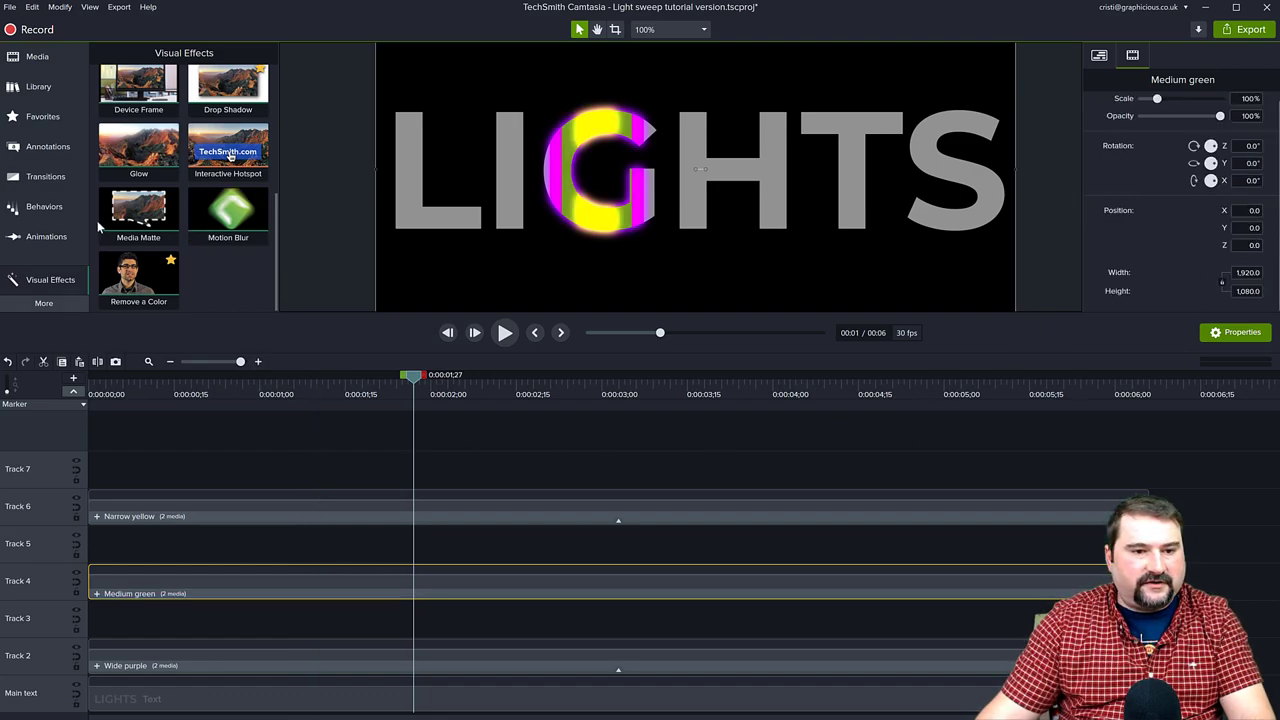
pyautogui.moveTo(138, 148); pyautogui.dragTo(327, 586)
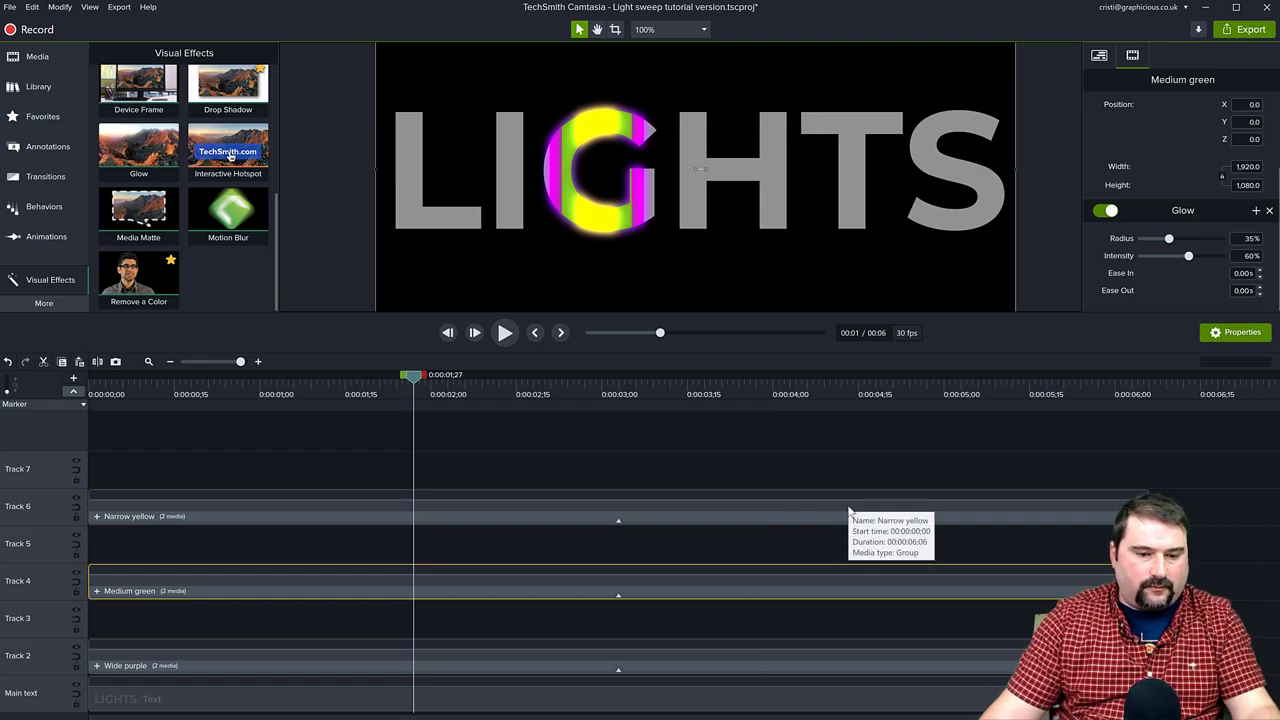
pyautogui.moveTo(413, 380); pyautogui.dragTo(55, 403)
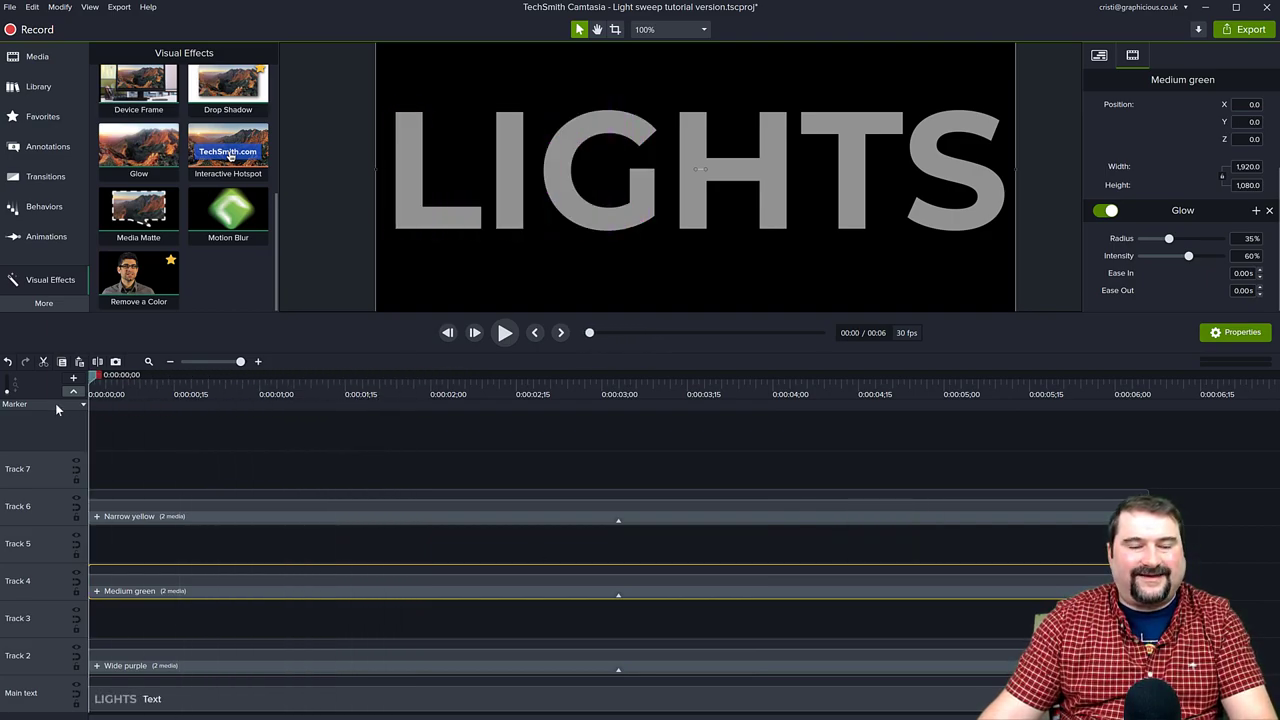
# Play the sweep, stop at 0:01;28 where the bars cross the G, and select Narrow yellow.
pyautogui.press('space')
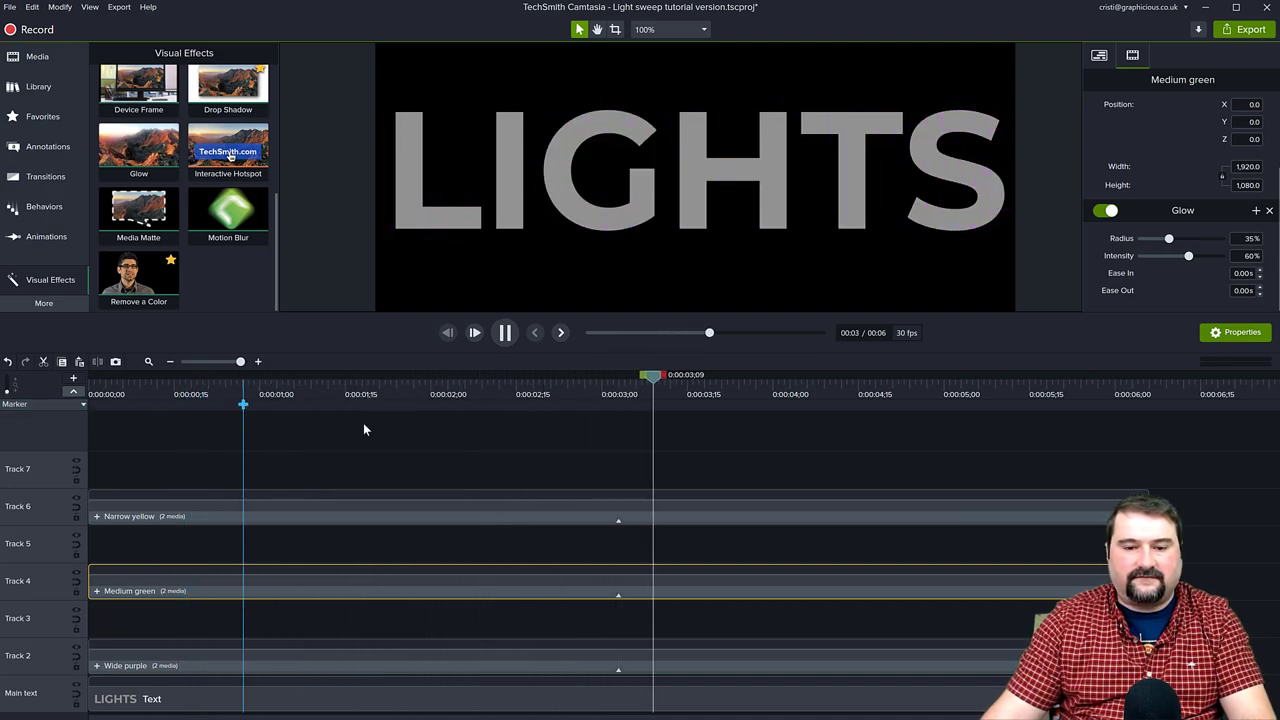
pyautogui.click(630, 394)
pyautogui.moveTo(457, 400); pyautogui.dragTo(419, 405)
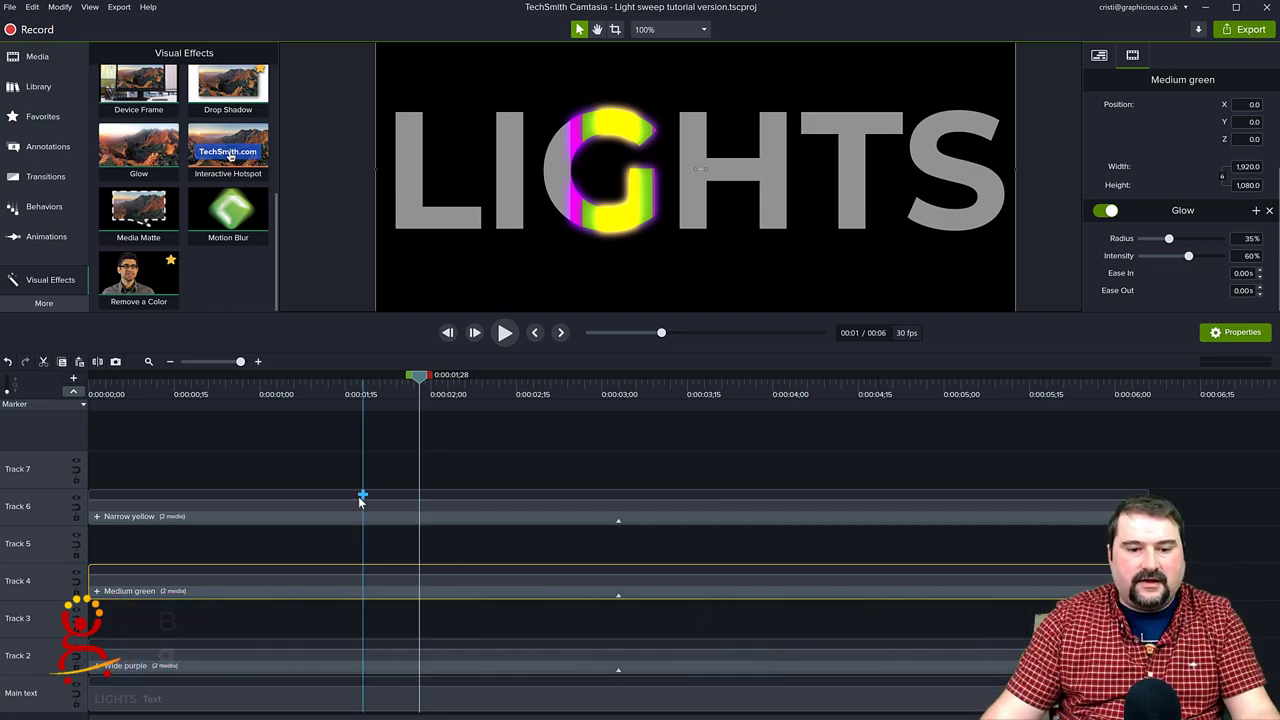
pyautogui.moveTo(358, 472); pyautogui.dragTo(358, 654)
pyautogui.click(517, 515)
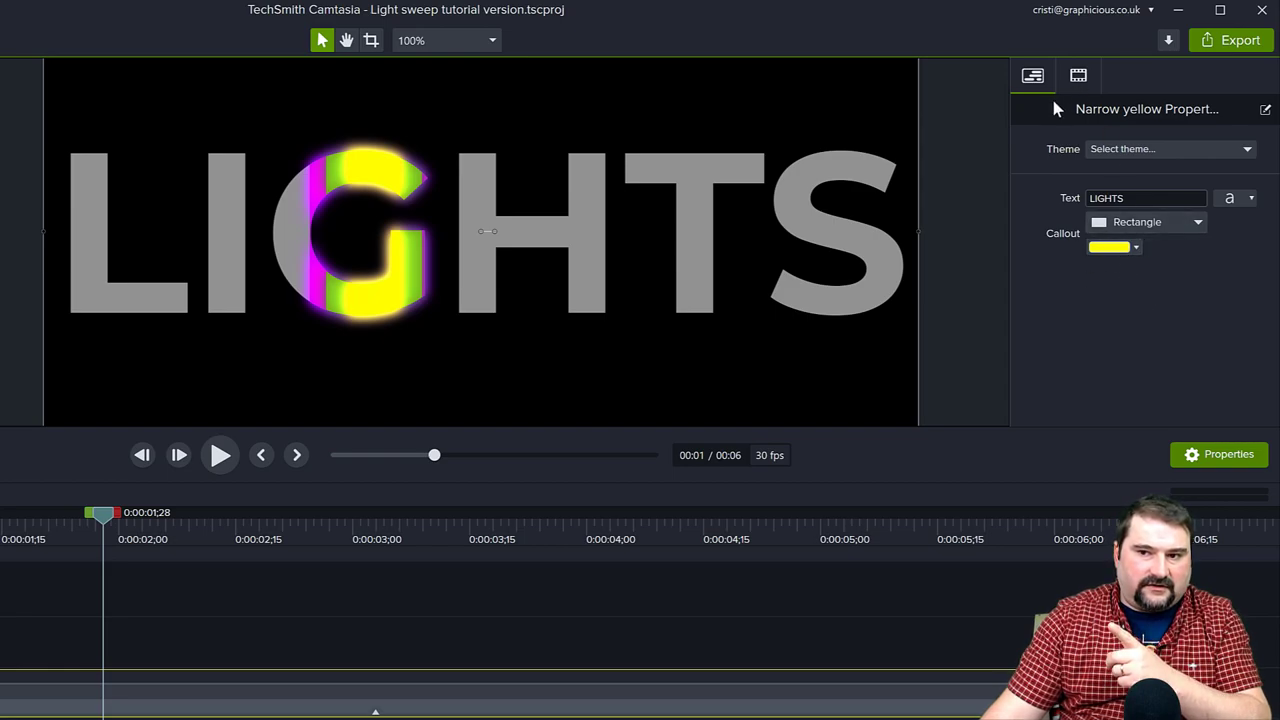
# Set the Narrow yellow shape's callout colour to white.
pyautogui.click(1078, 80)
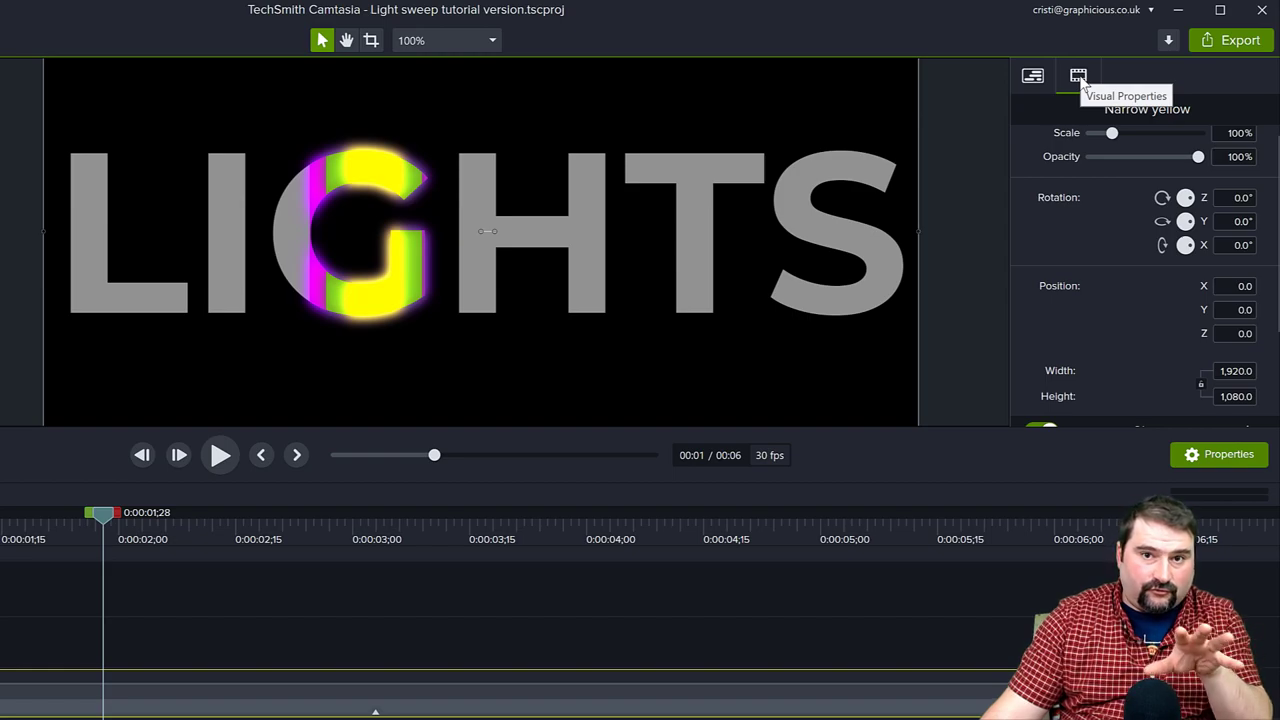
pyautogui.click(1034, 80)
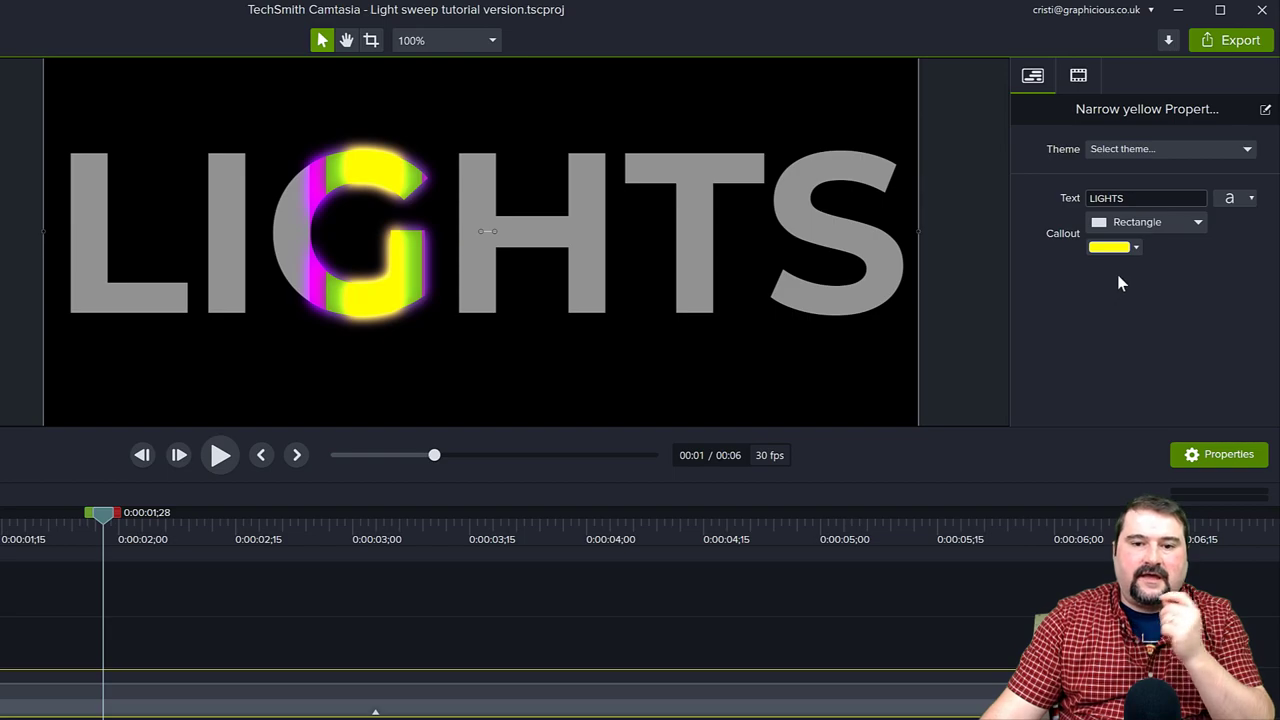
pyautogui.click(1135, 248)
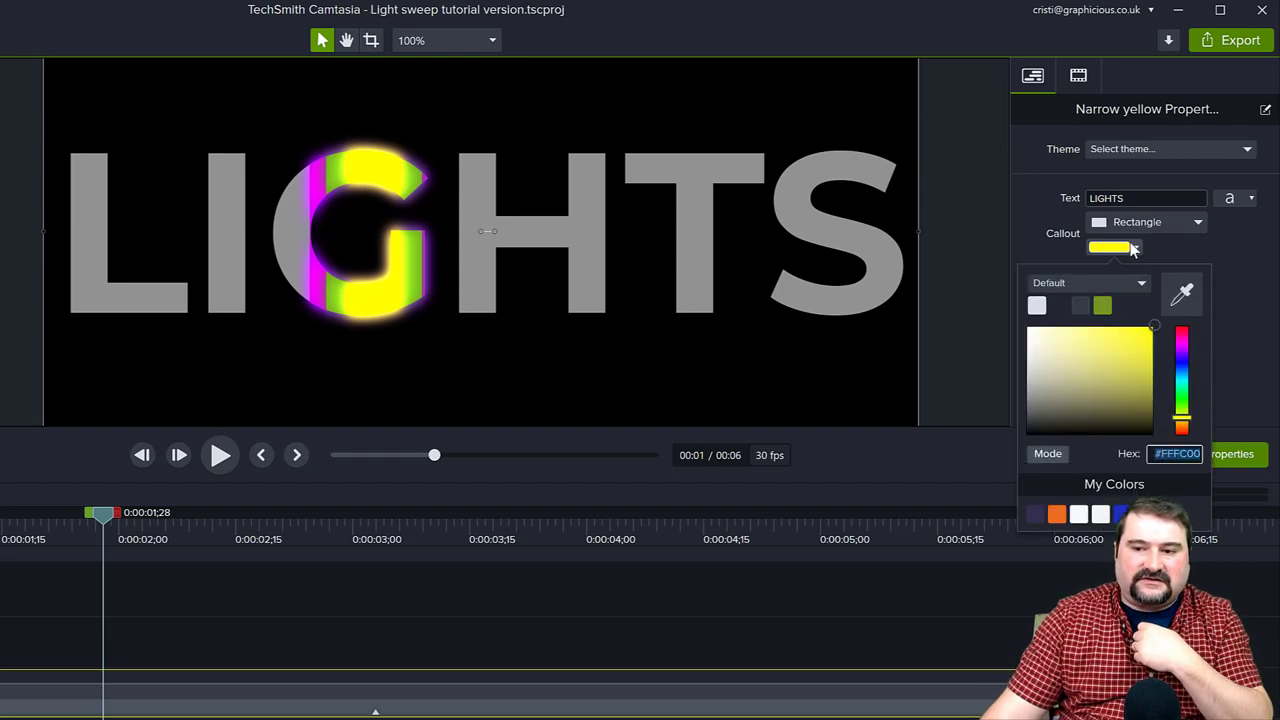
pyautogui.click(1037, 306)
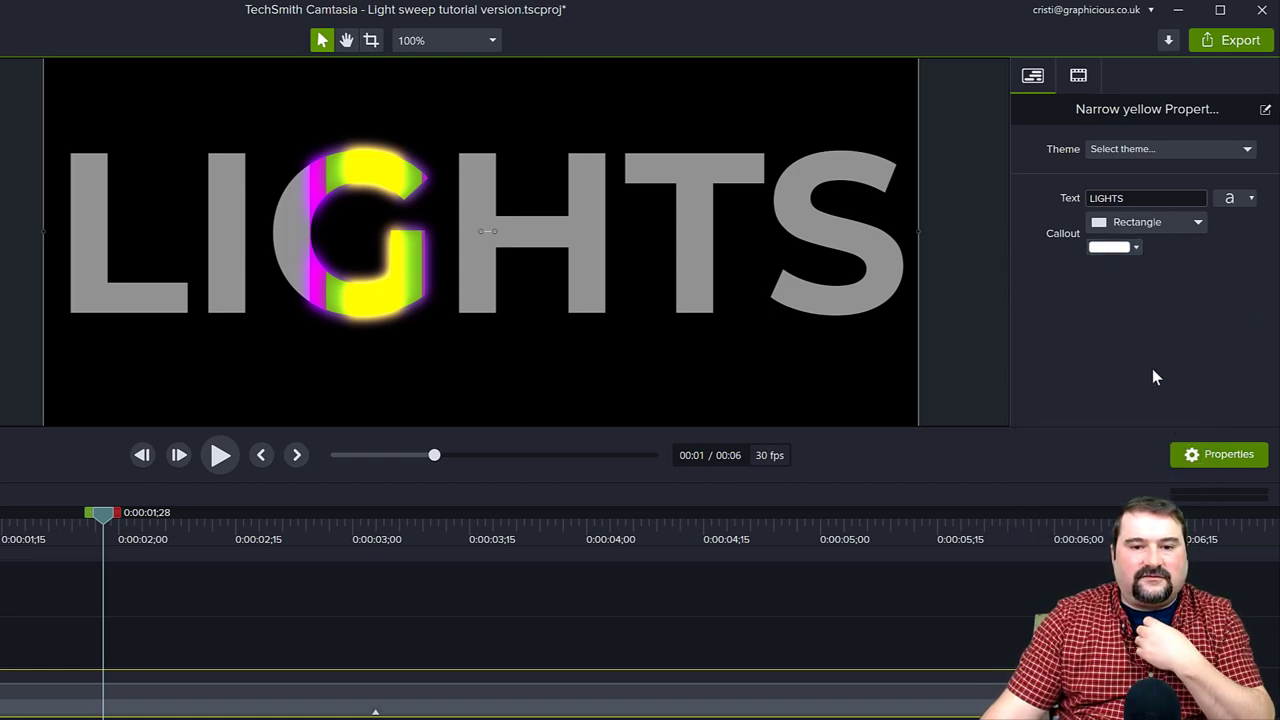
# Set the Narrow yellow LIGHTS text font colour to white.
pyautogui.click(1250, 202)
pyautogui.click(1249, 231)
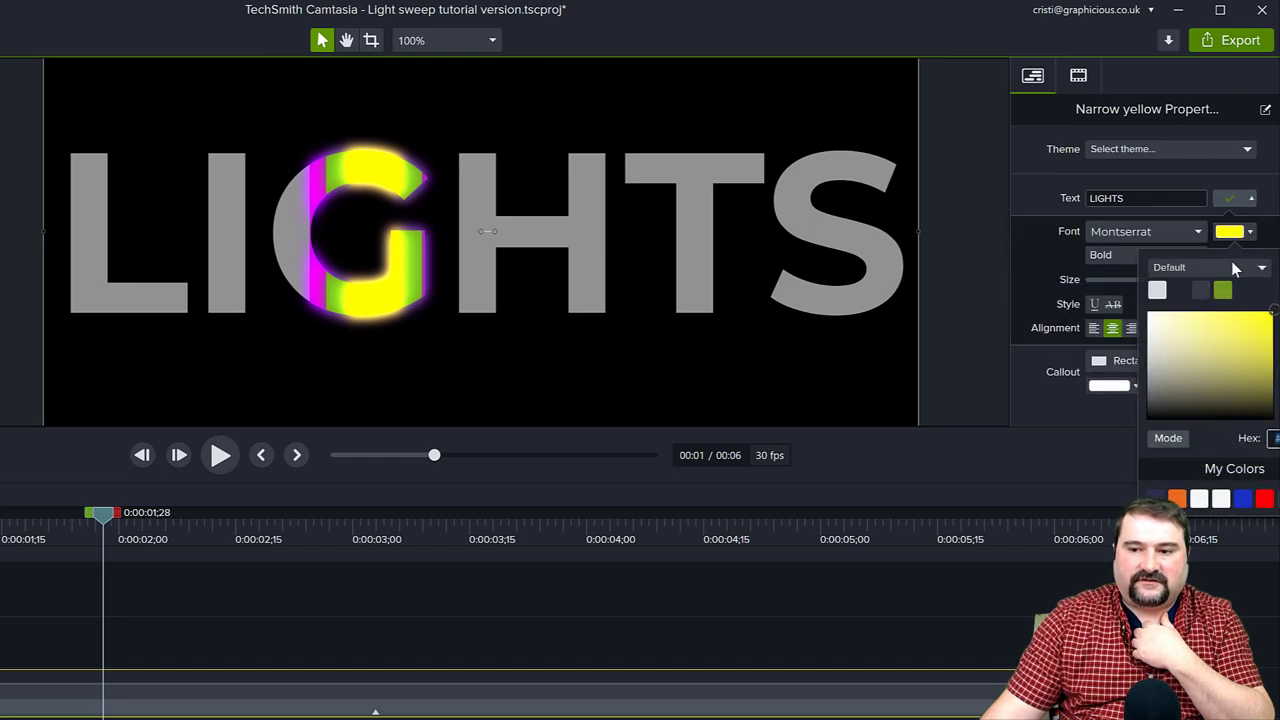
pyautogui.click(1157, 290)
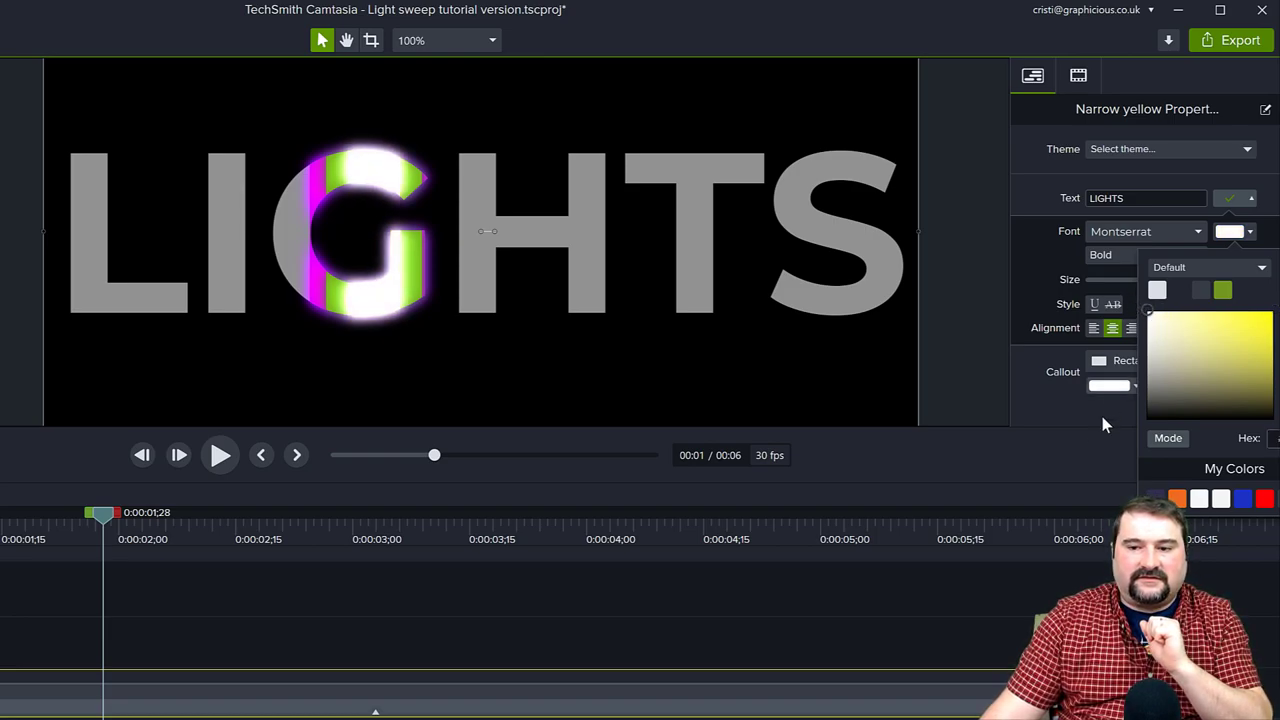
pyautogui.click(1060, 430)
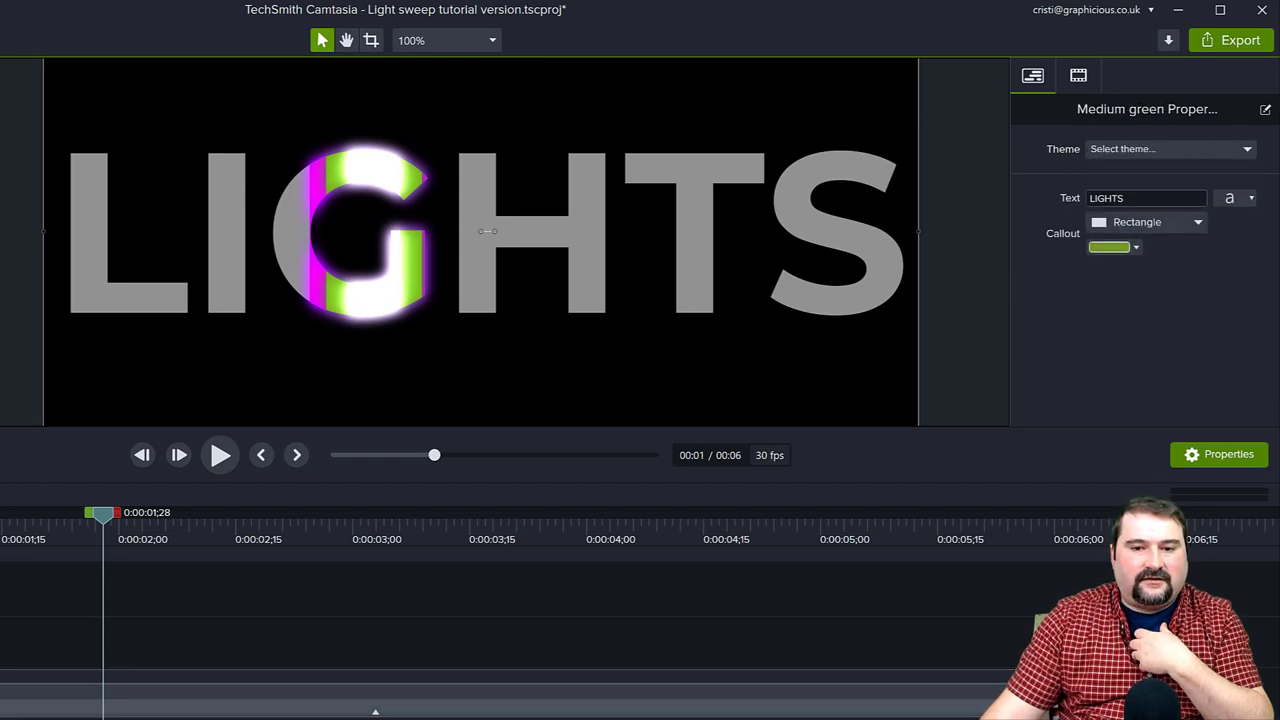
# Make the Medium green shape and its text colour white.
pyautogui.click(1133, 247)
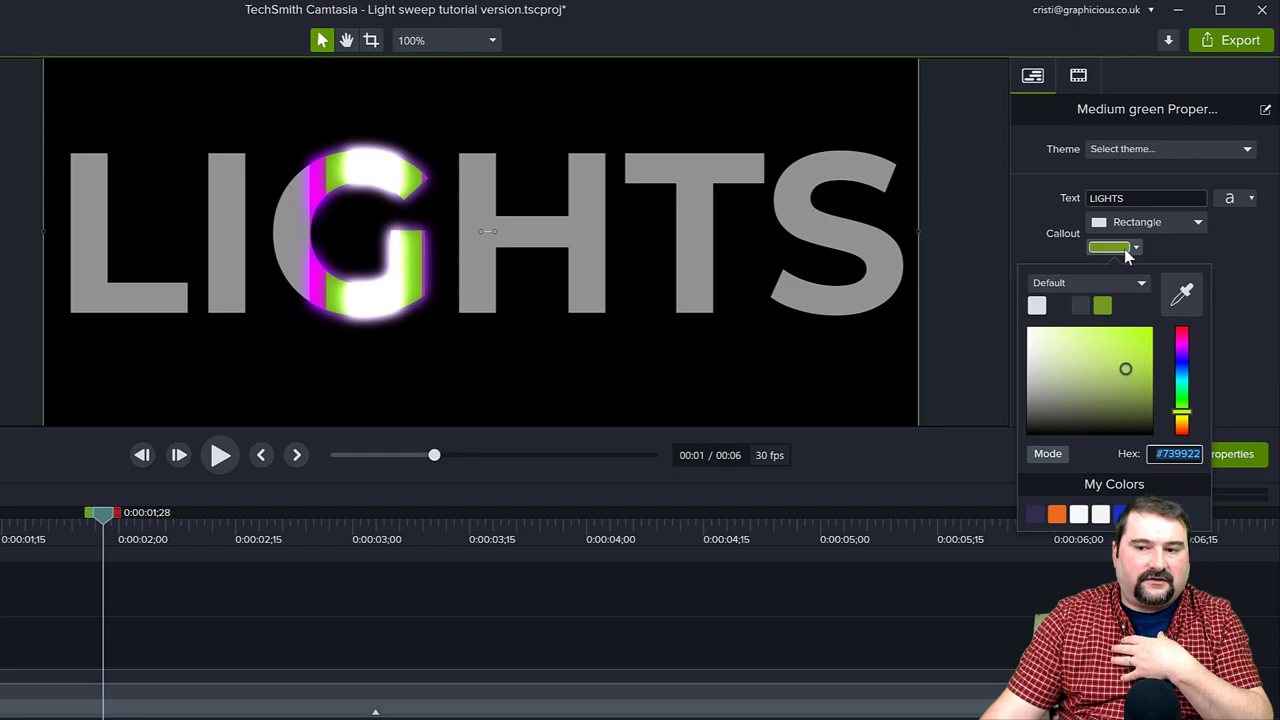
pyautogui.click(1032, 336)
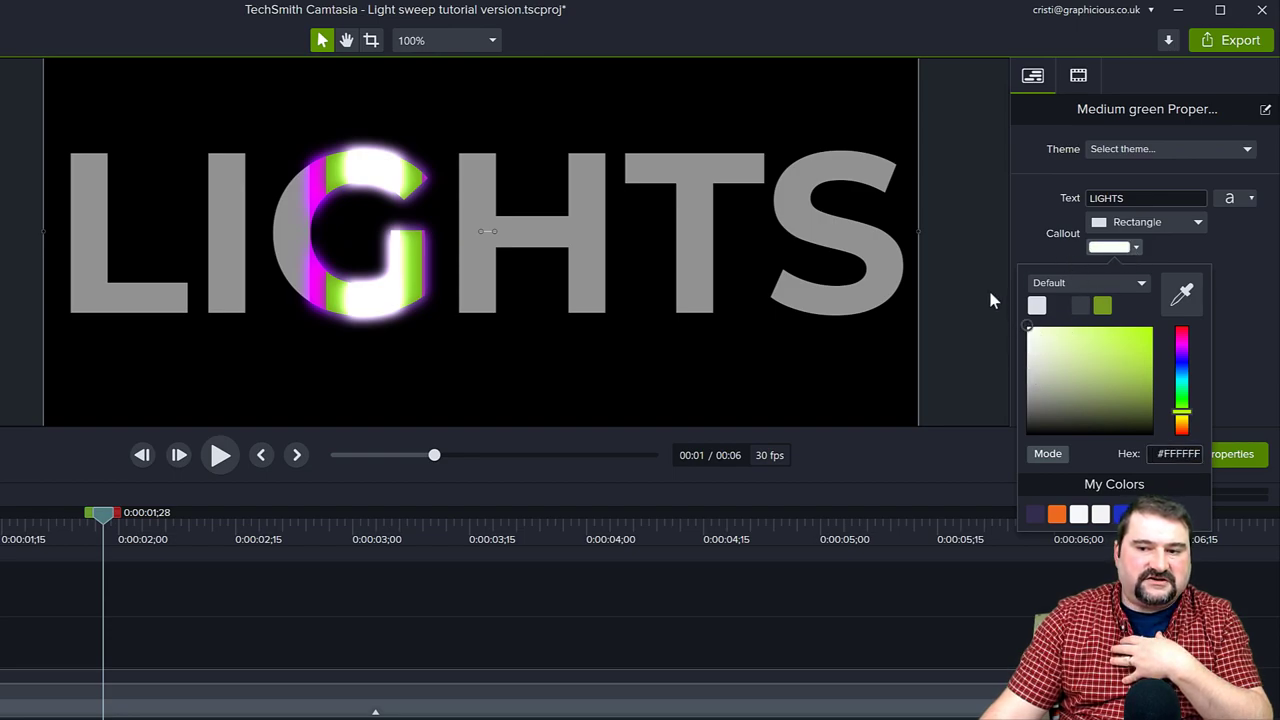
pyautogui.click(1250, 199)
pyautogui.click(1236, 233)
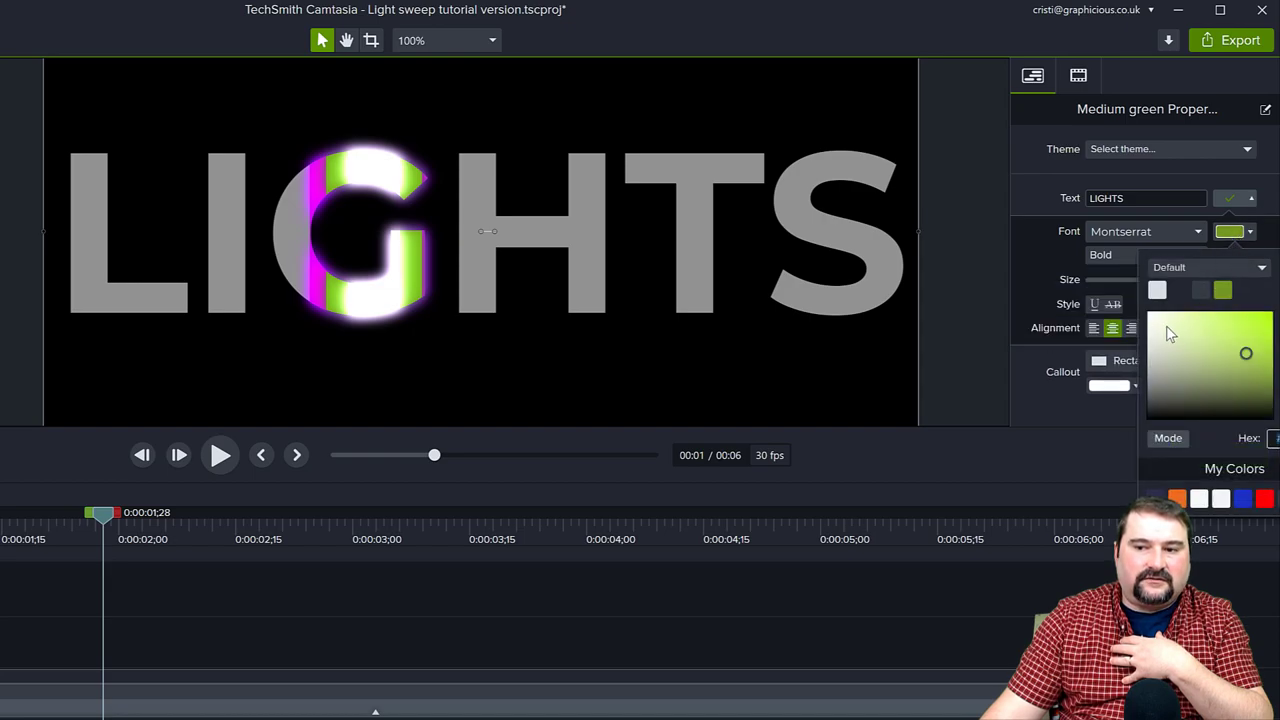
pyautogui.moveTo(1174, 335); pyautogui.dragTo(1106, 289)
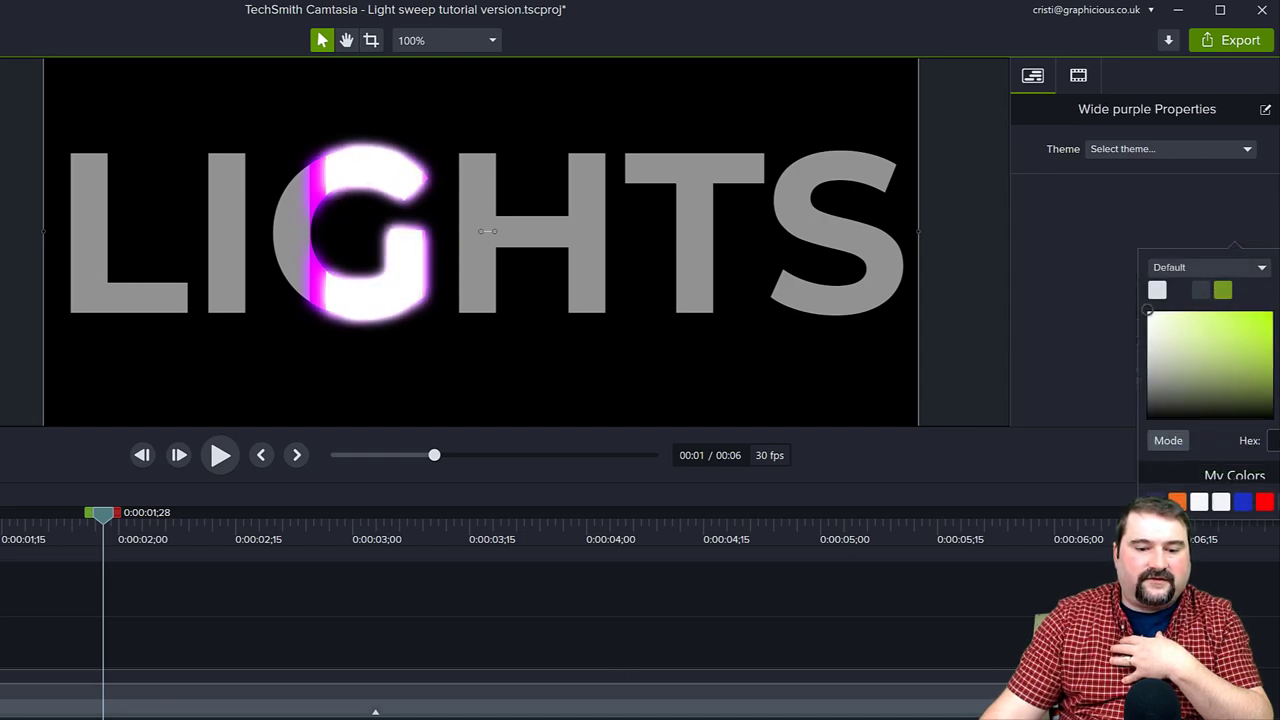
# Make the Wide purple shape and its text colour white, then nudge the preview earlier.
pyautogui.click(1124, 250)
pyautogui.moveTo(1042, 342); pyautogui.dragTo(997, 290)
pyautogui.click(1232, 198)
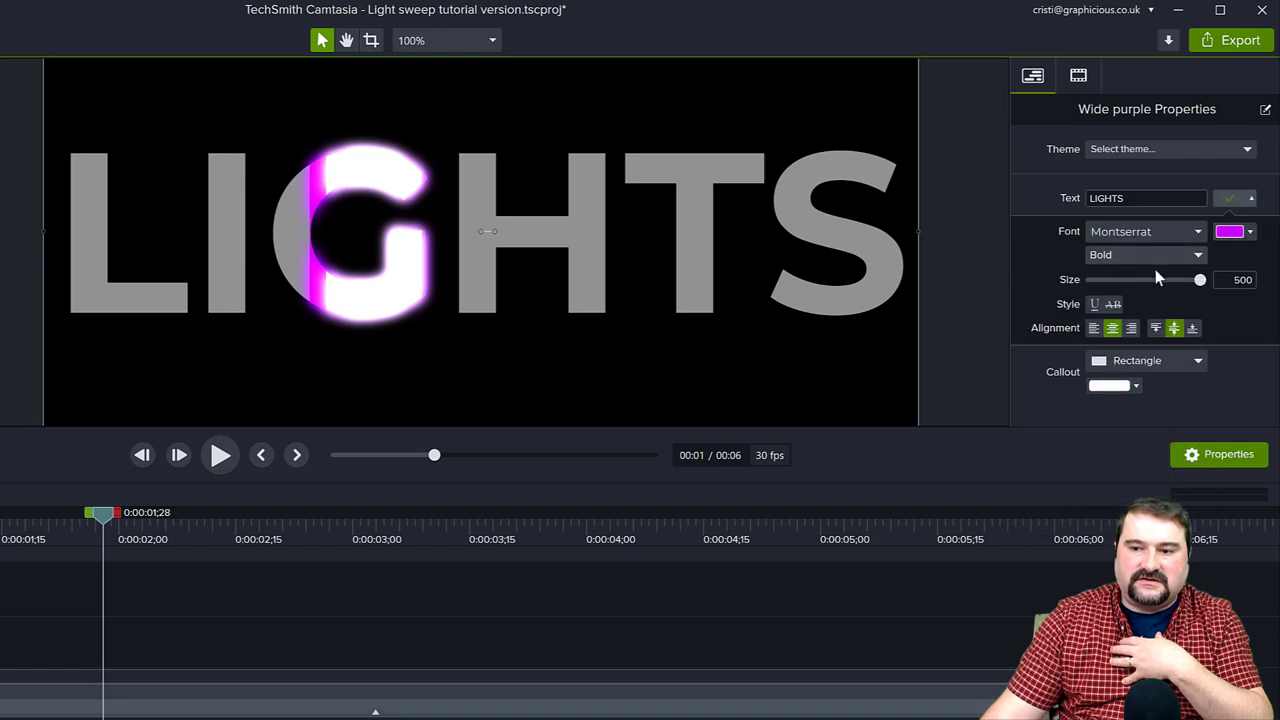
pyautogui.click(1249, 232)
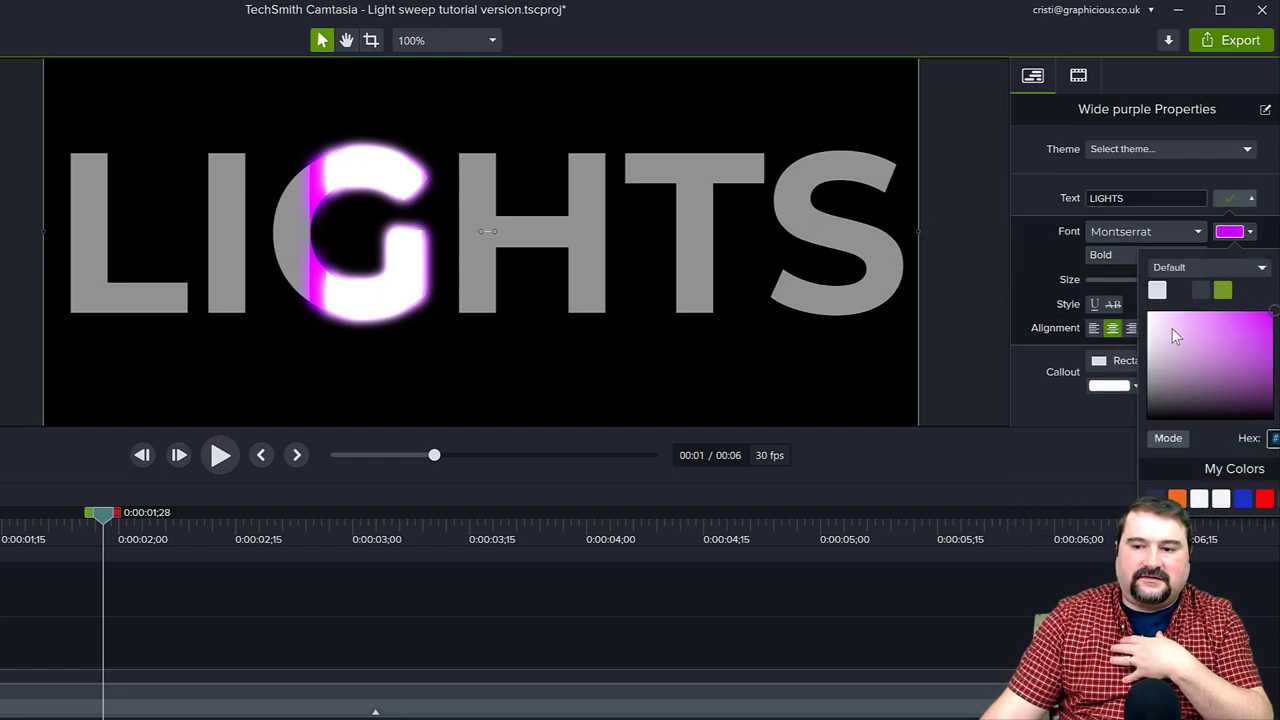
pyautogui.moveTo(1177, 337); pyautogui.dragTo(1118, 286)
pyautogui.click(1010, 400)
pyautogui.moveTo(103, 514); pyautogui.dragTo(195, 525)
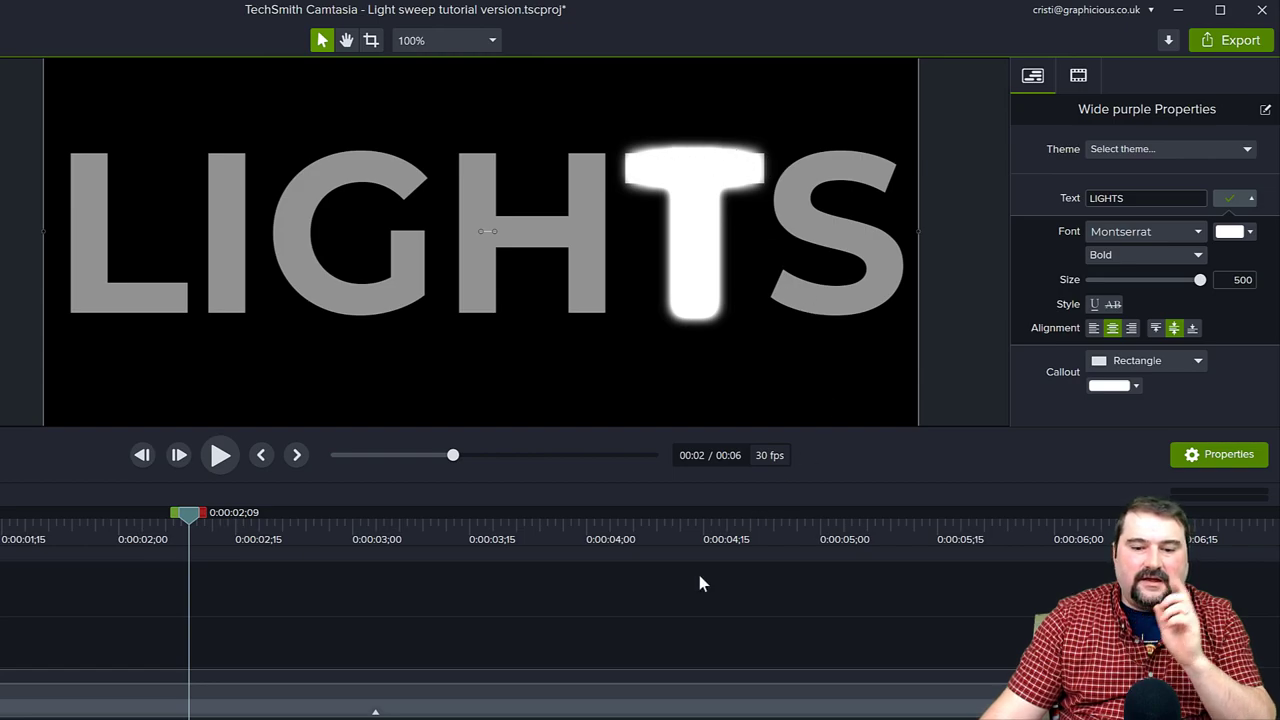
# Raise the Narrow yellow glow radius and intensity to 100%.
pyautogui.click(483, 700)
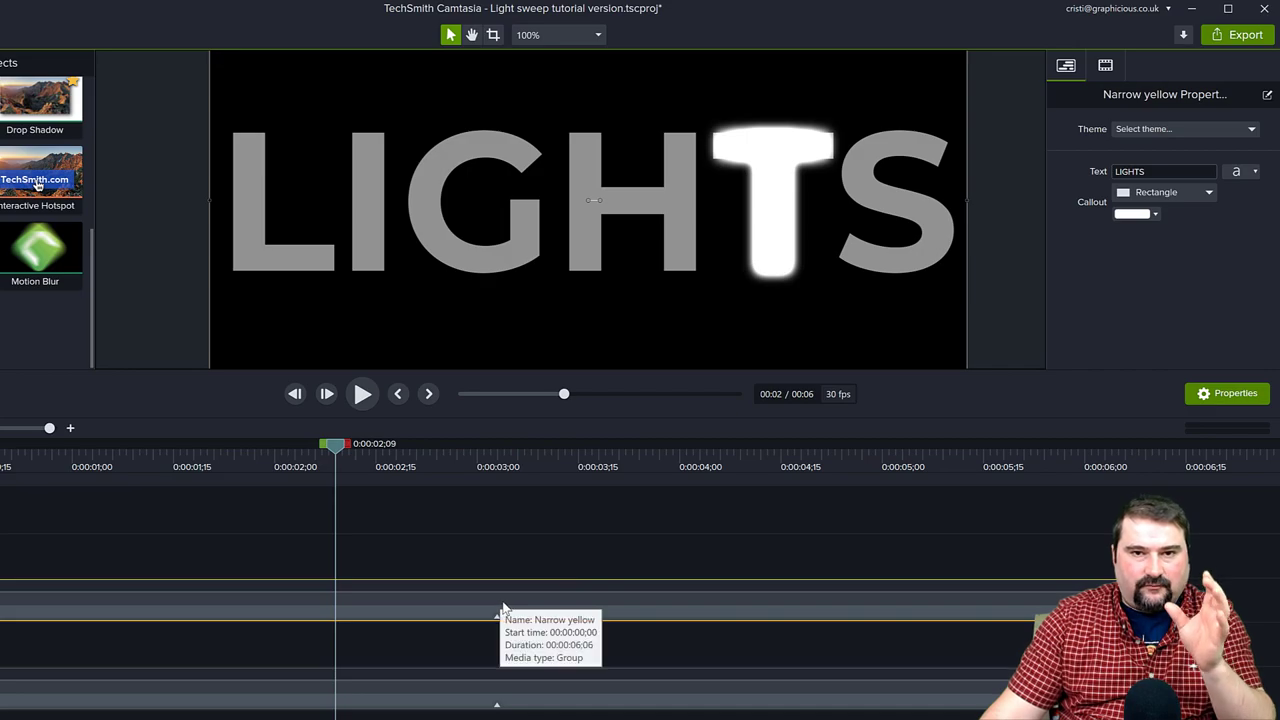
pyautogui.click(1105, 64)
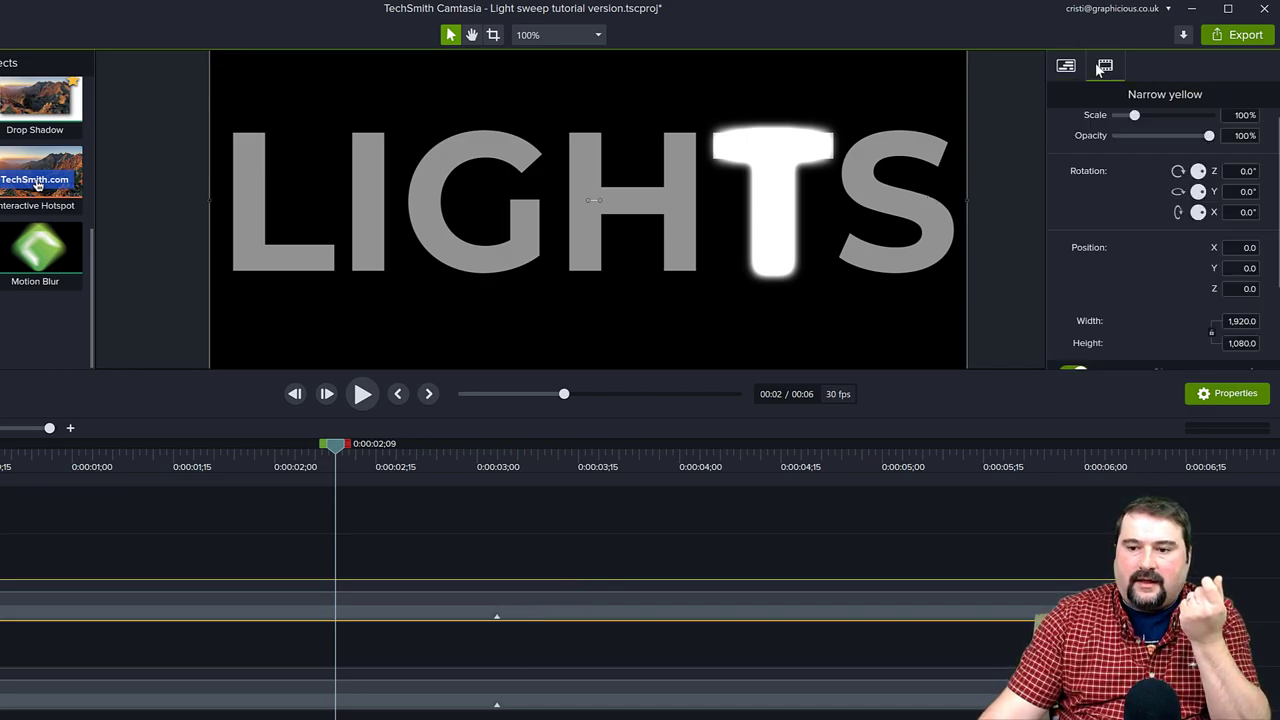
pyautogui.scroll(-3, 1157, 287)
pyautogui.moveTo(1149, 284); pyautogui.dragTo(1248, 288)
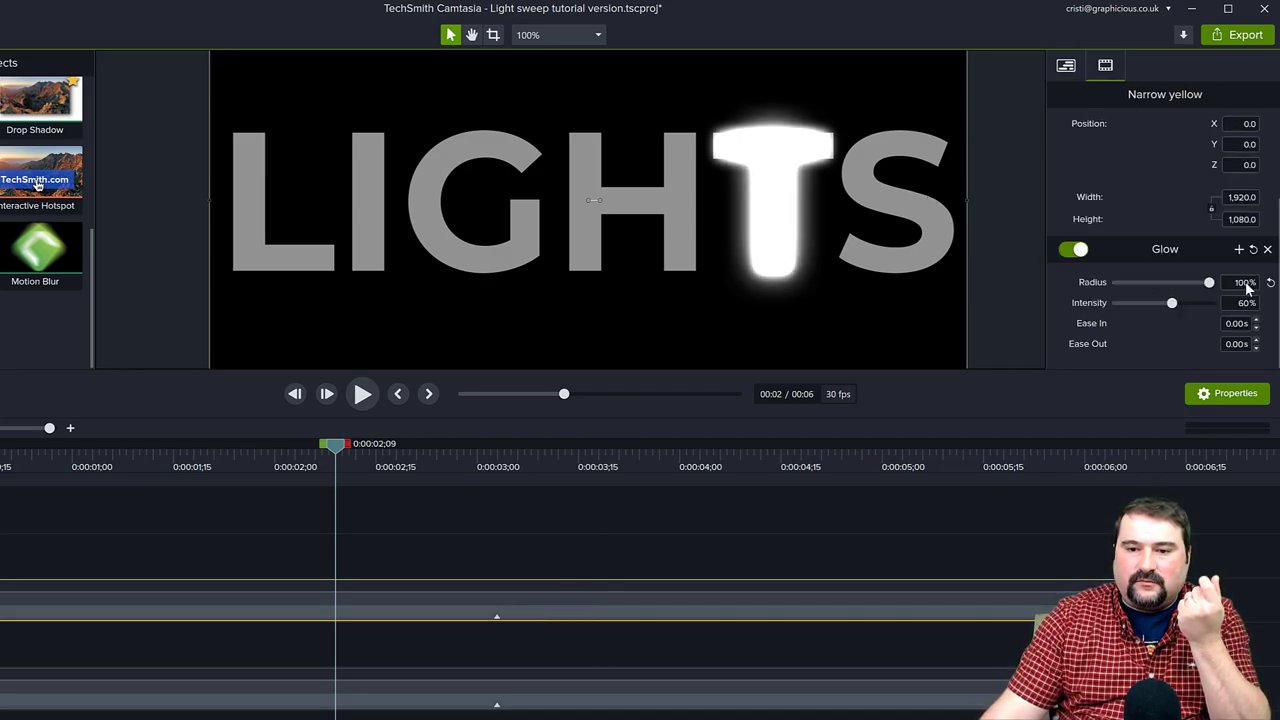
pyautogui.moveTo(1172, 303); pyautogui.dragTo(1214, 304)
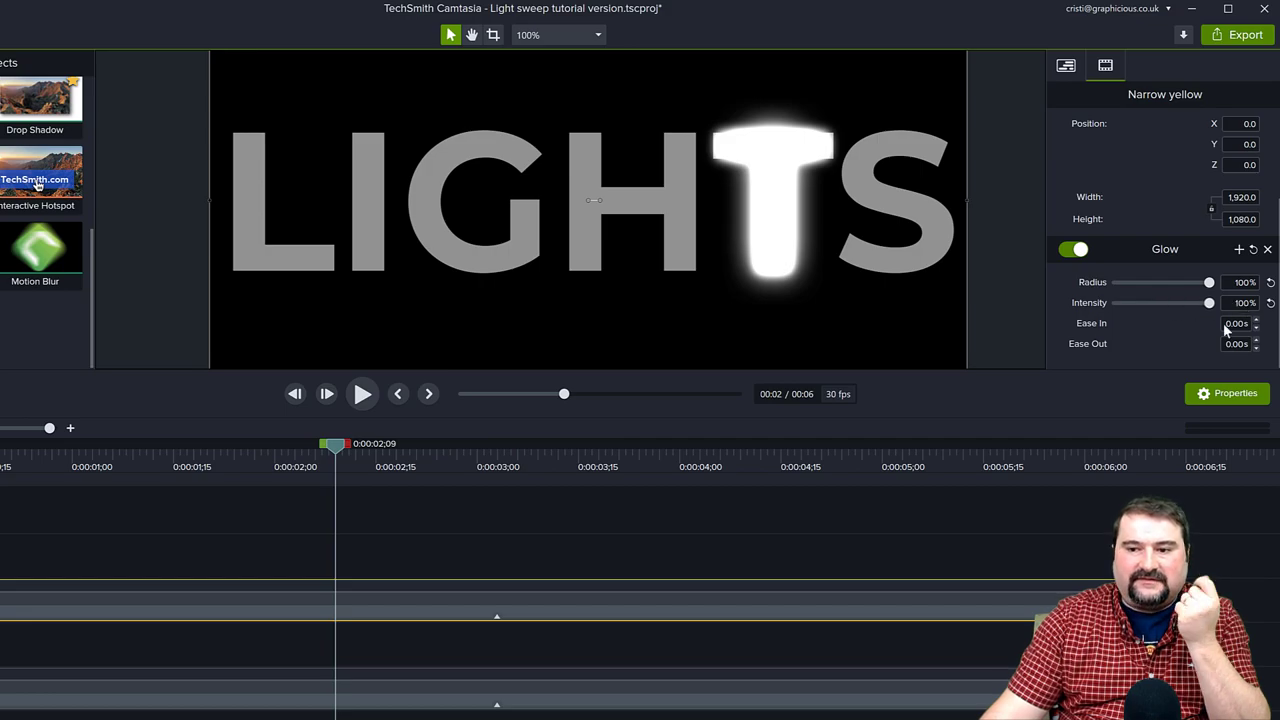
# Set the Medium green glow to 67% radius and 47% intensity.
pyautogui.click(556, 697)
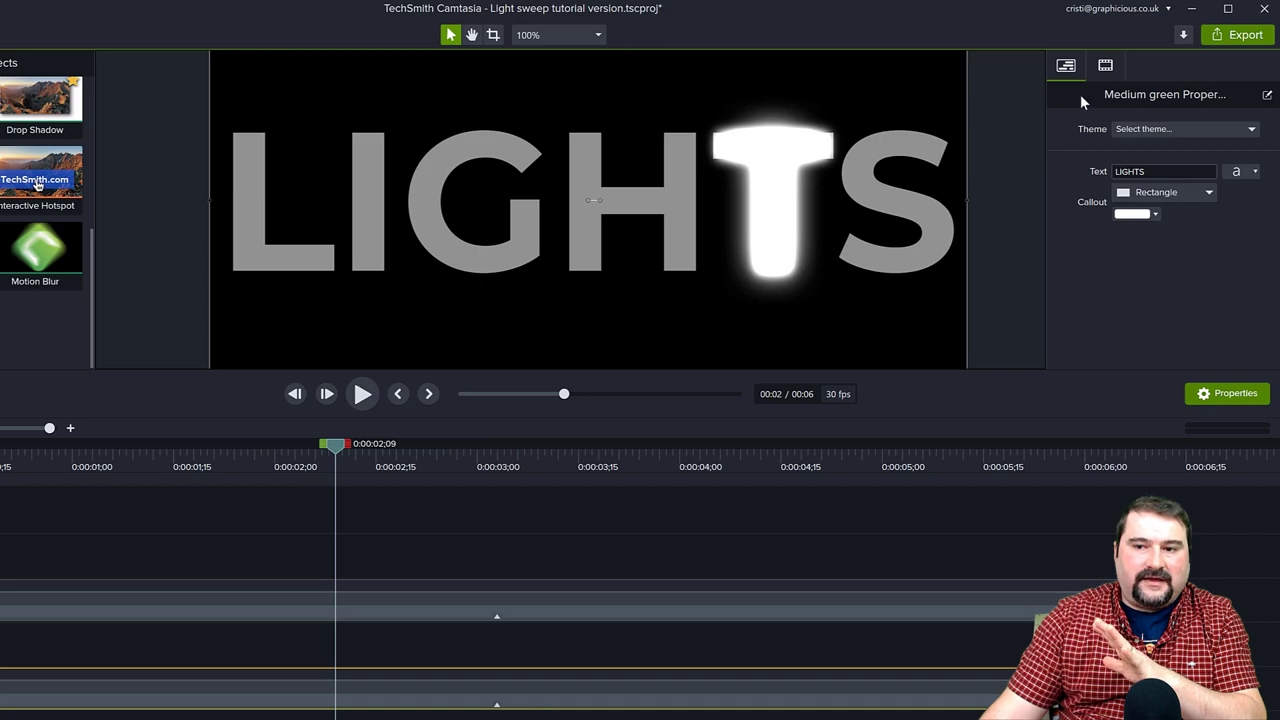
pyautogui.click(1105, 65)
pyautogui.scroll(-3, 1115, 250)
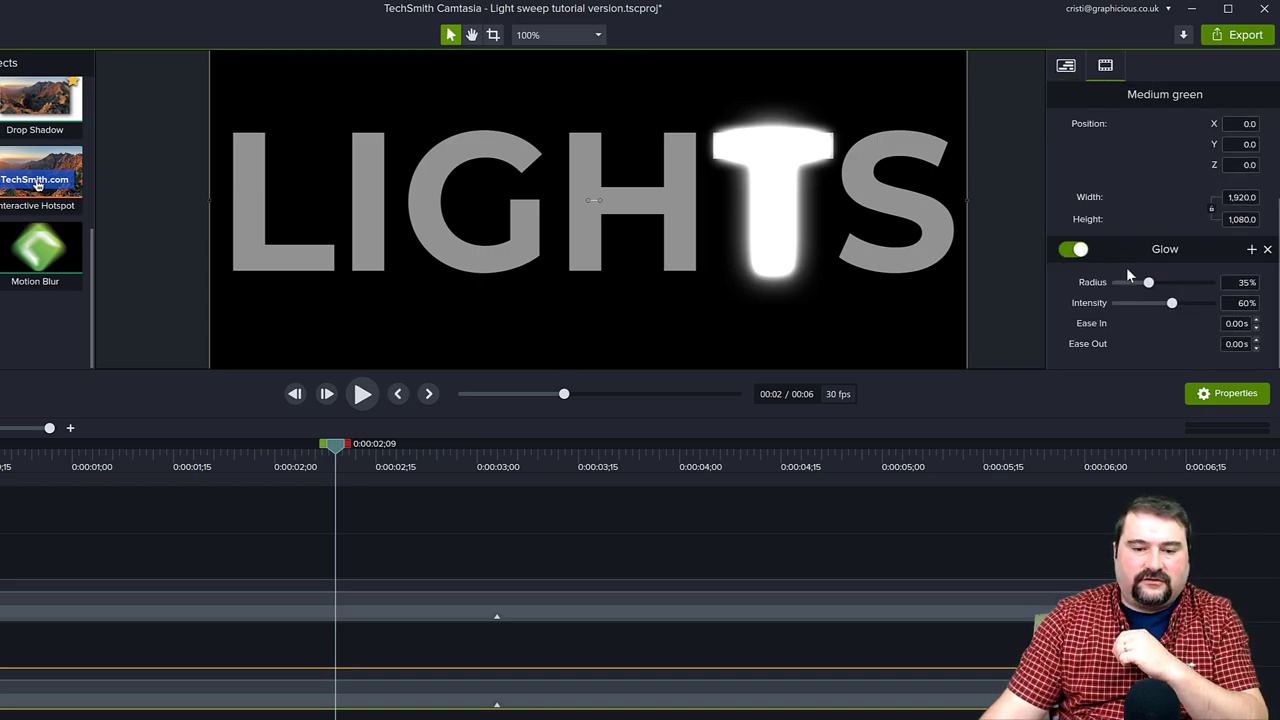
pyautogui.moveTo(1150, 283); pyautogui.dragTo(1180, 303)
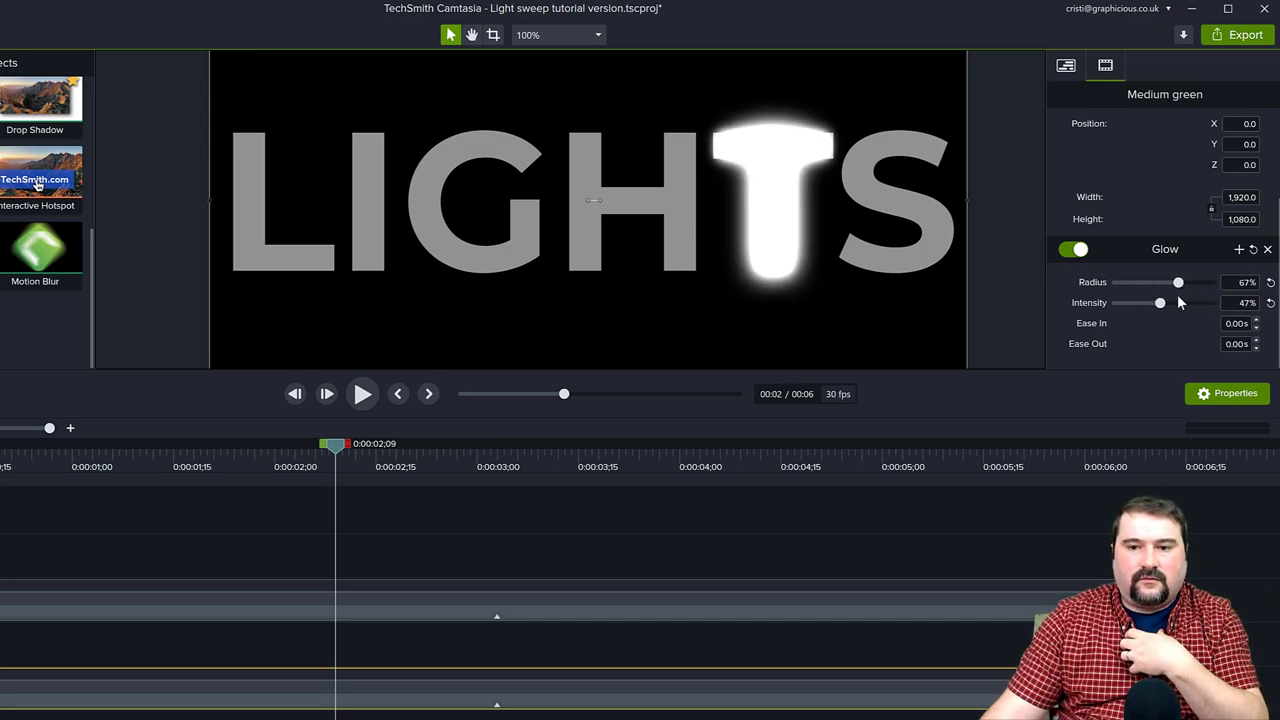
# Set Wide purple's glow to 38% radius and 100% intensity, then scrub between G and H.
pyautogui.click(600, 600)
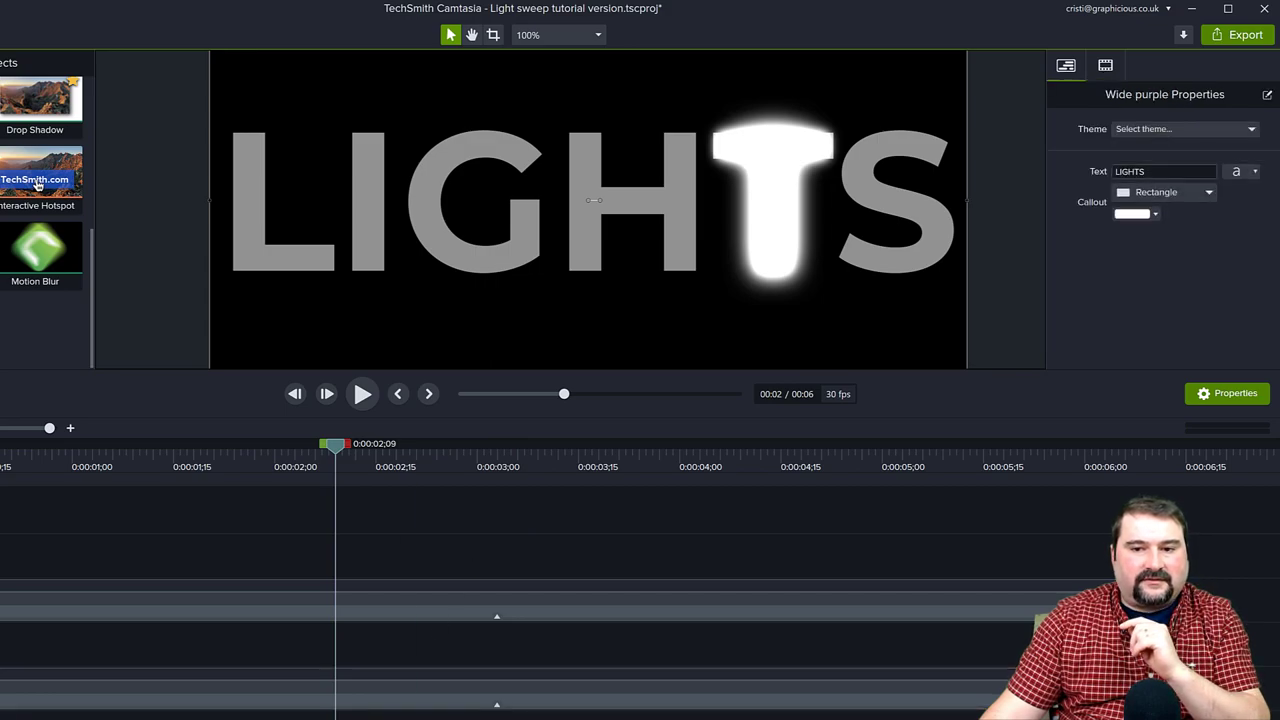
pyautogui.click(1107, 66)
pyautogui.scroll(-2, 1165, 234)
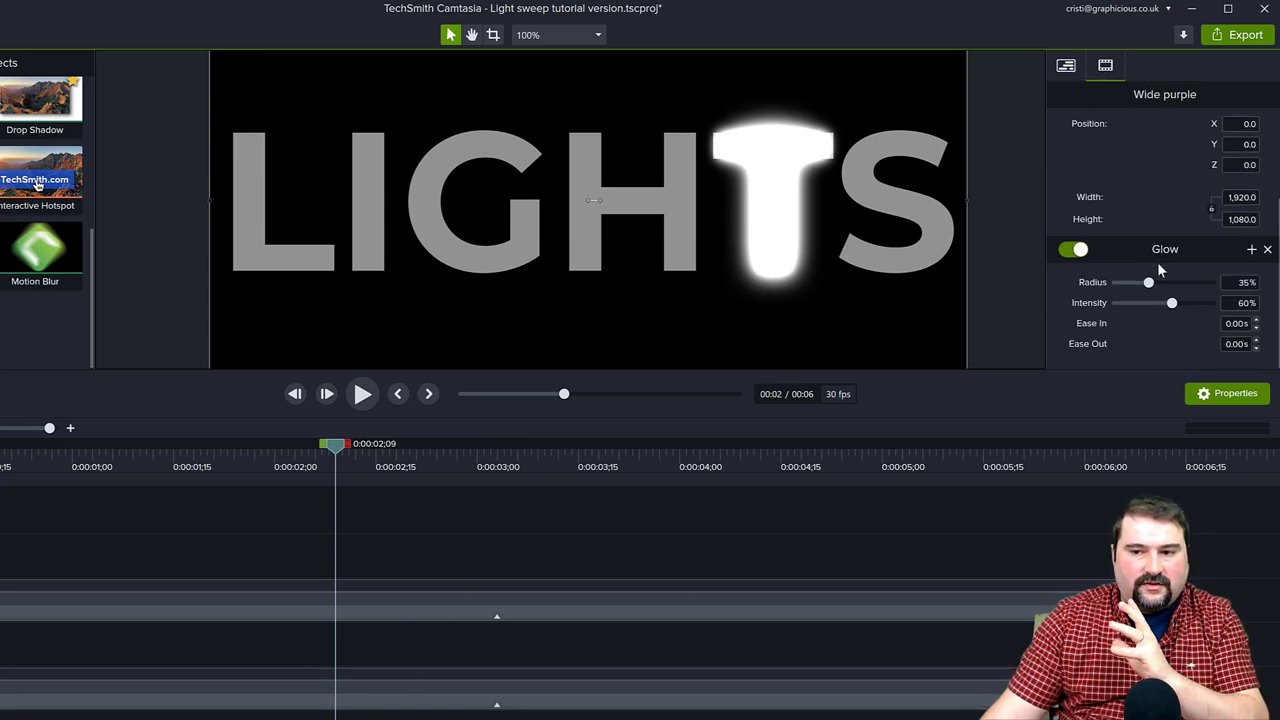
pyautogui.moveTo(1152, 284); pyautogui.dragTo(1209, 303)
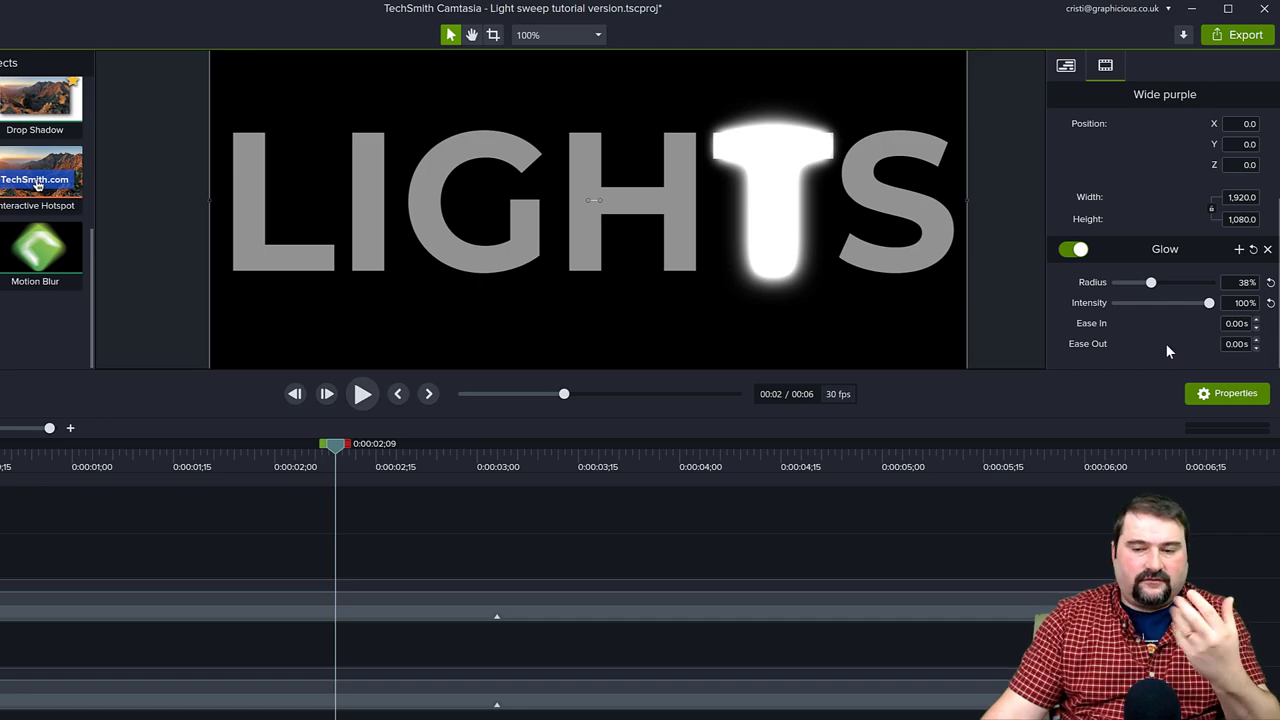
pyautogui.moveTo(334, 446); pyautogui.dragTo(262, 457)
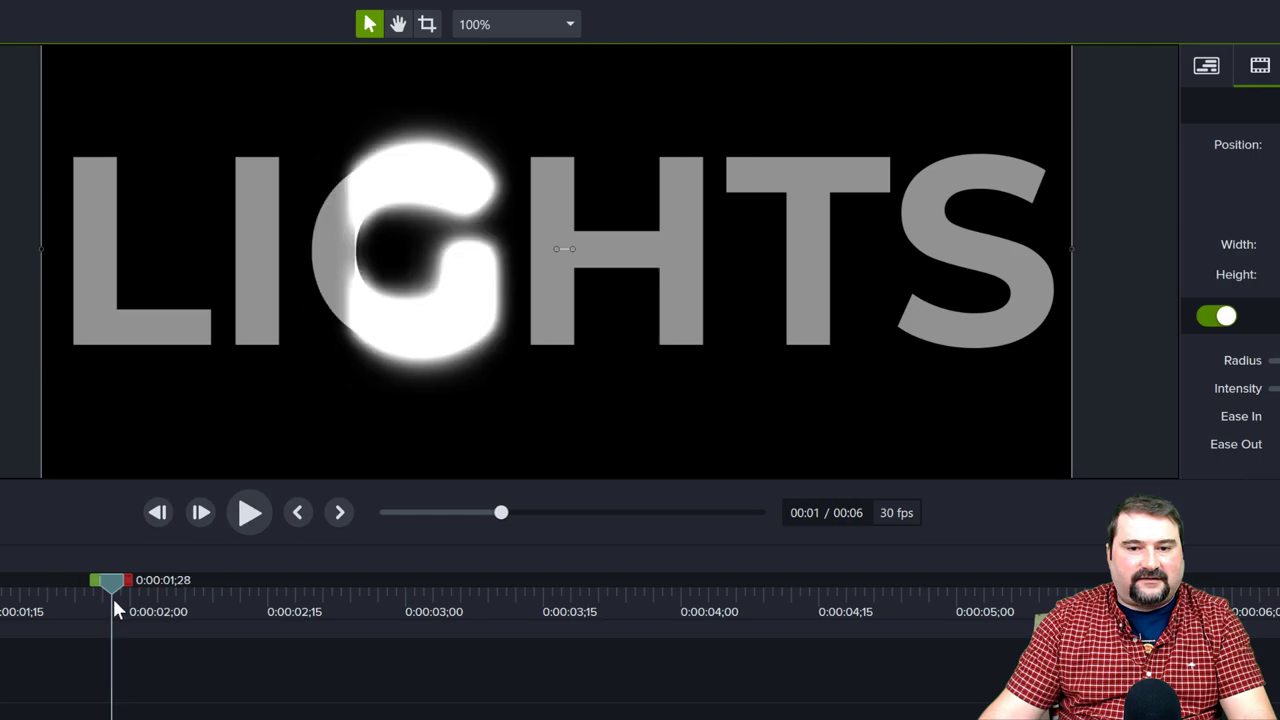
pyautogui.moveTo(114, 601)
pyautogui.mouseDown()
pyautogui.moveTo(137, 603)
pyautogui.moveTo(34, 622)
pyautogui.moveTo(114, 626)
pyautogui.mouseUp()
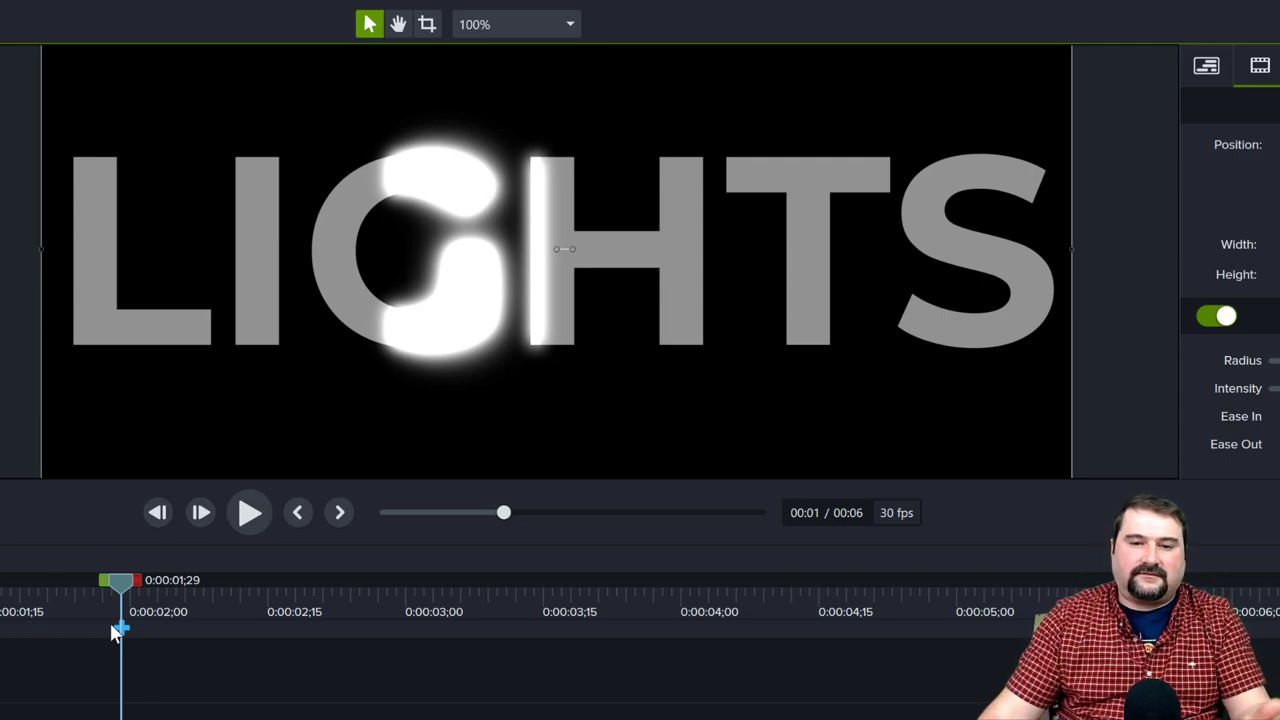
pyautogui.moveTo(112, 584); pyautogui.dragTo(222, 598)
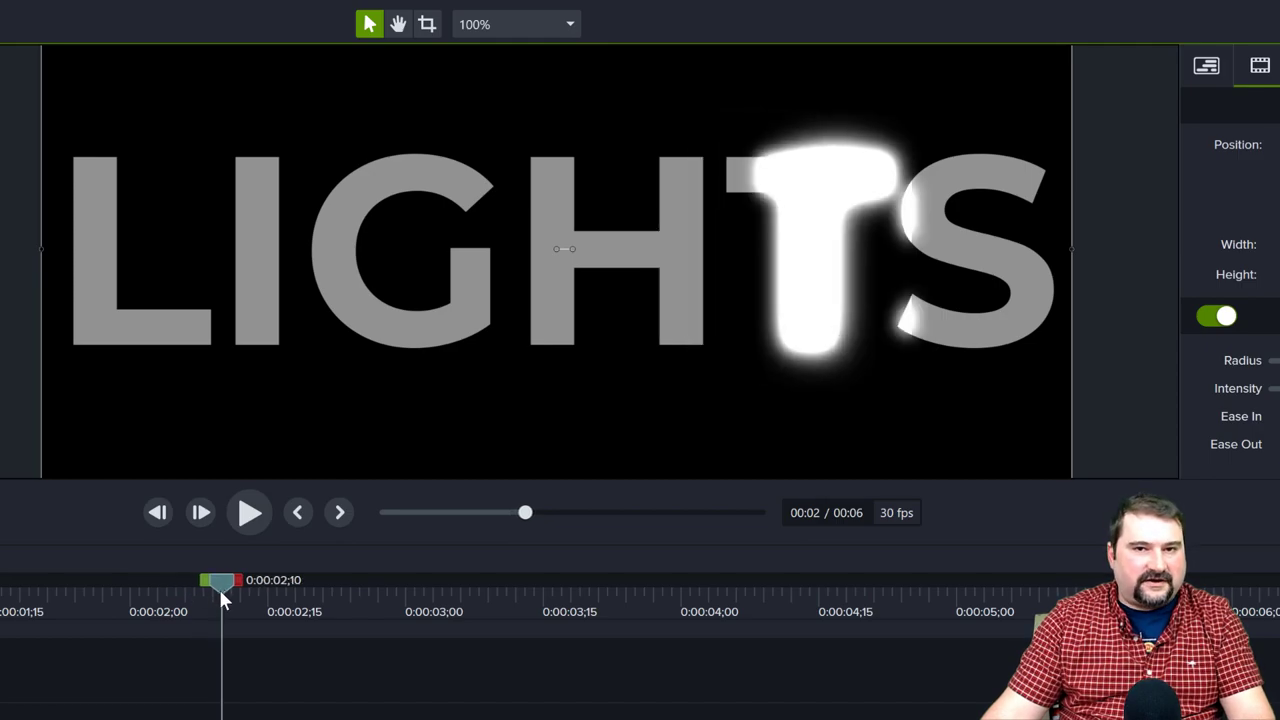
pyautogui.moveTo(221, 592); pyautogui.dragTo(132, 626)
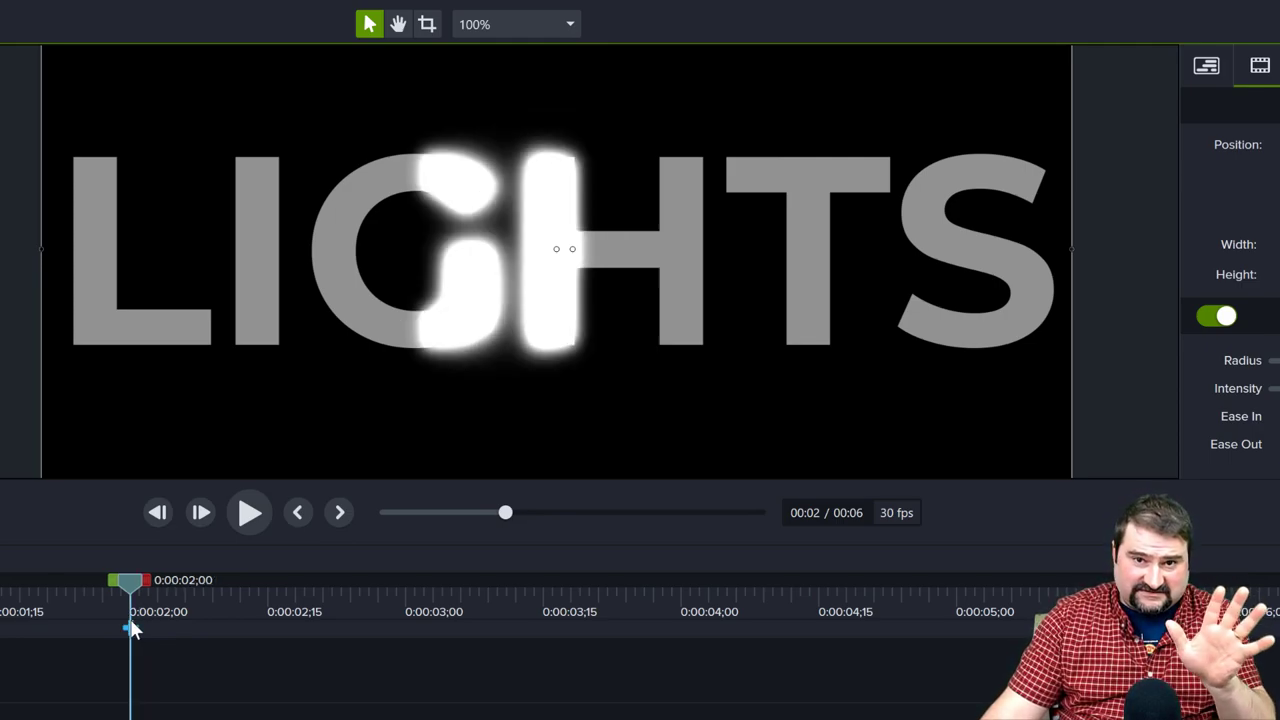
pyautogui.moveTo(133, 628); pyautogui.dragTo(160, 633)
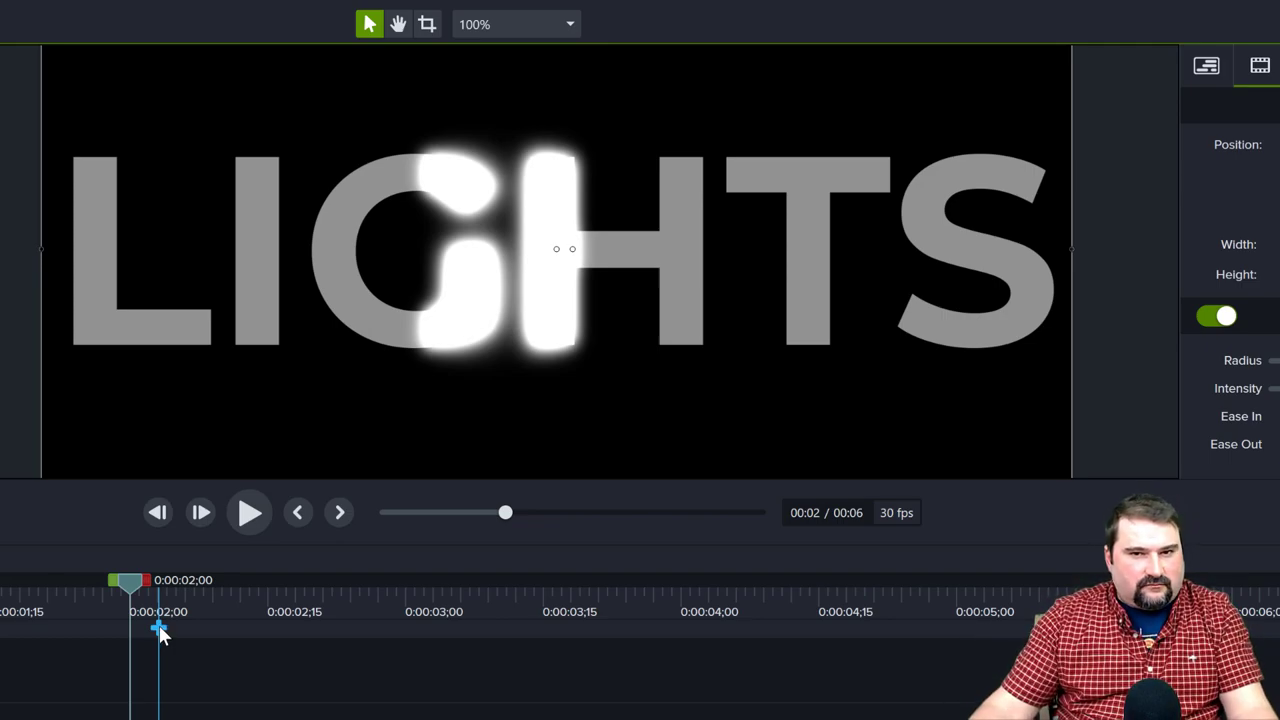
pyautogui.moveTo(160, 633); pyautogui.dragTo(167, 640)
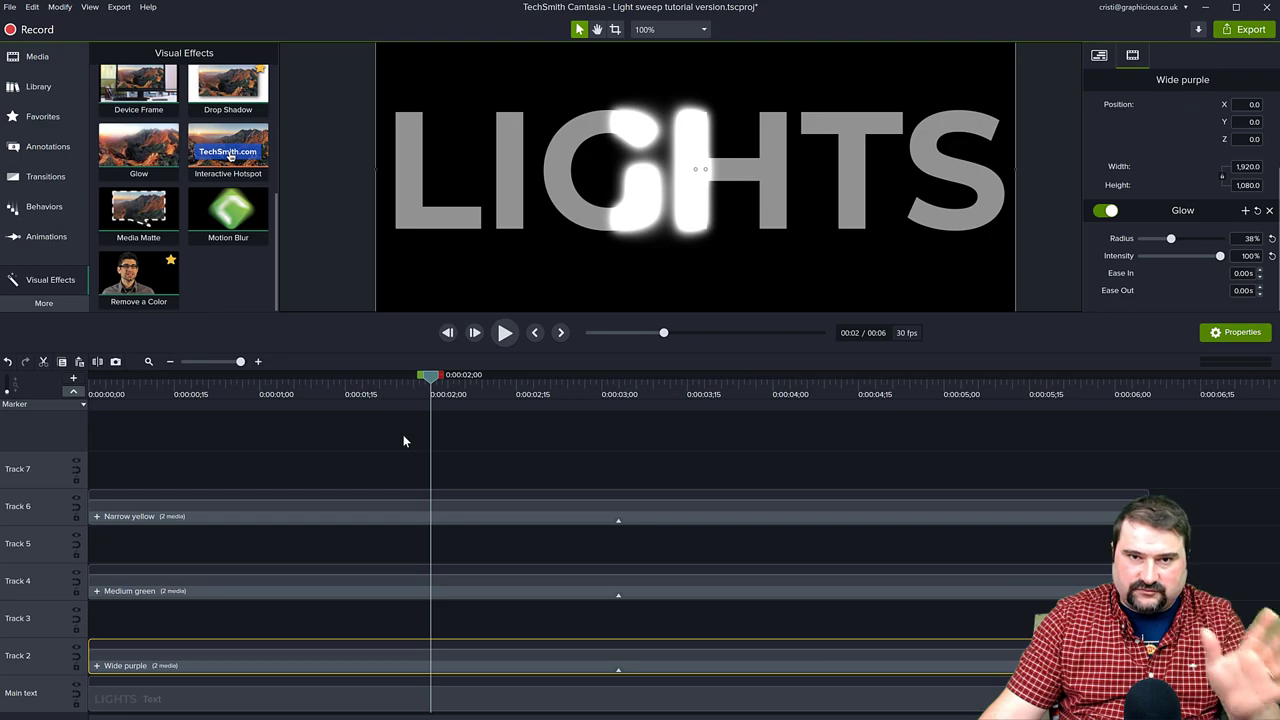
pyautogui.moveTo(438, 382); pyautogui.dragTo(264, 423)
pyautogui.press('space')
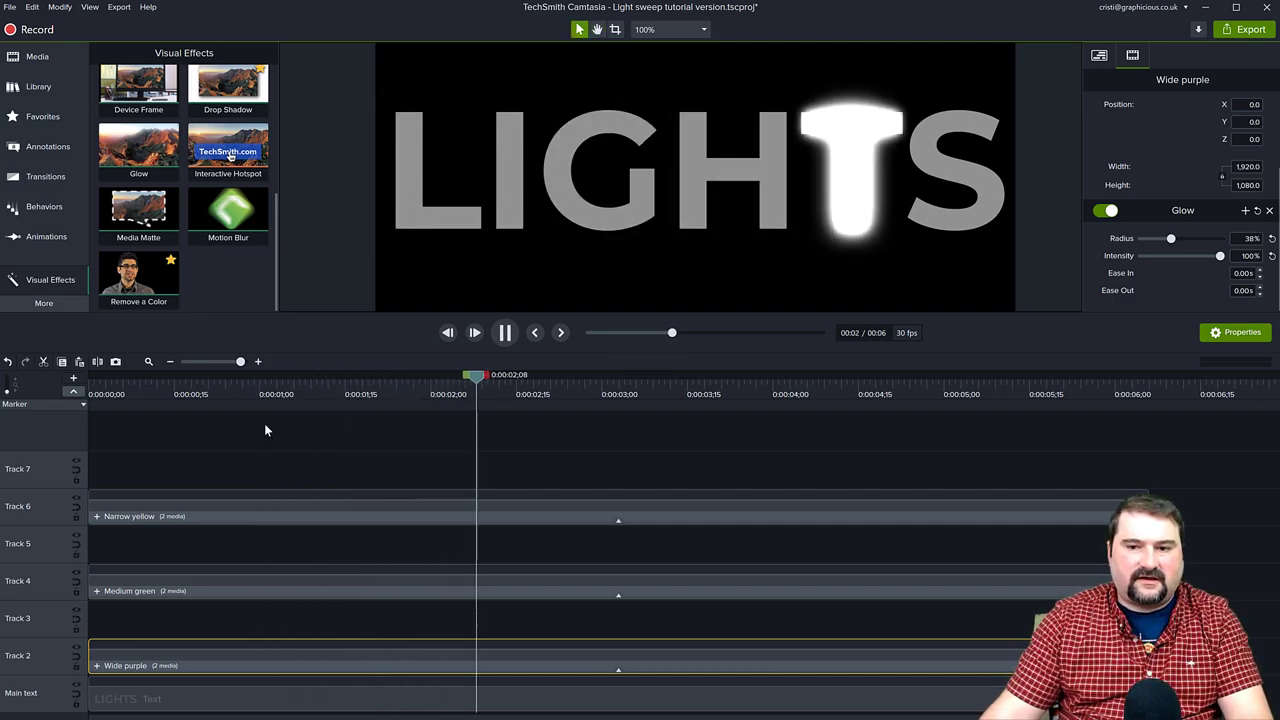
pyautogui.press('space')
pyautogui.moveTo(622, 383); pyautogui.dragTo(424, 398)
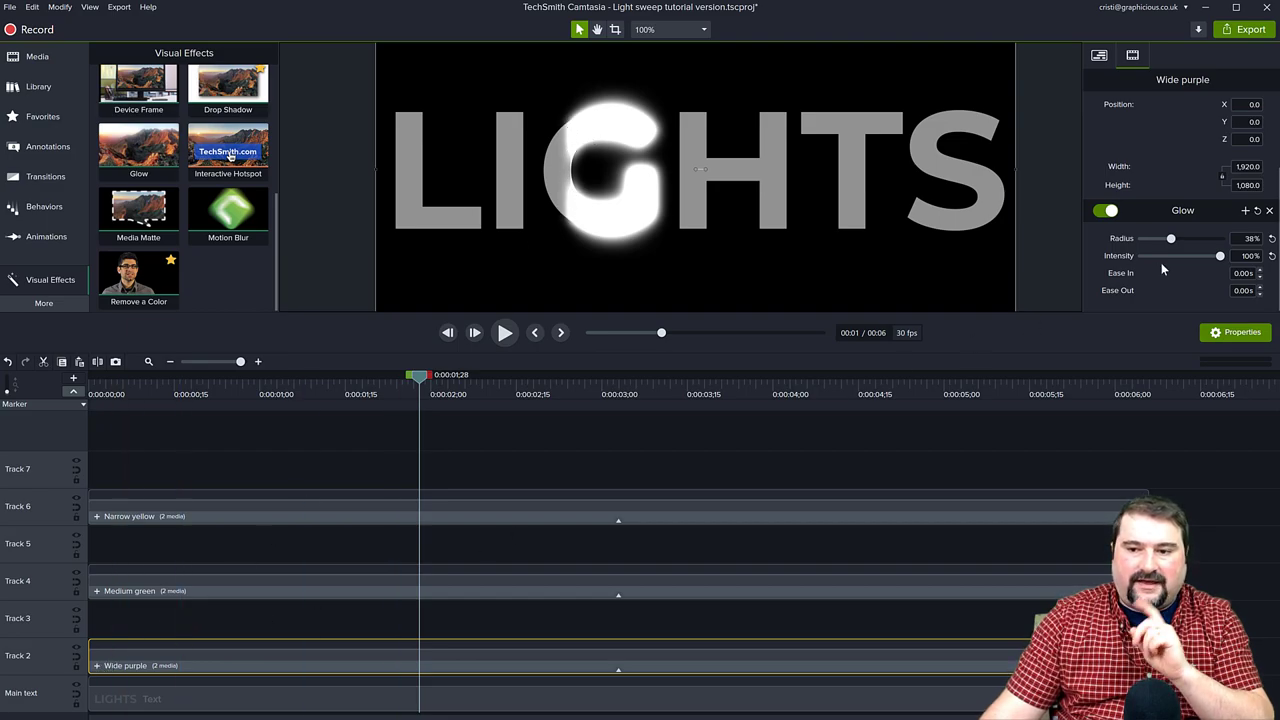
# Turn off the glow on the Wide purple and Medium green groups.
pyautogui.click(1108, 211)
pyautogui.click(543, 586)
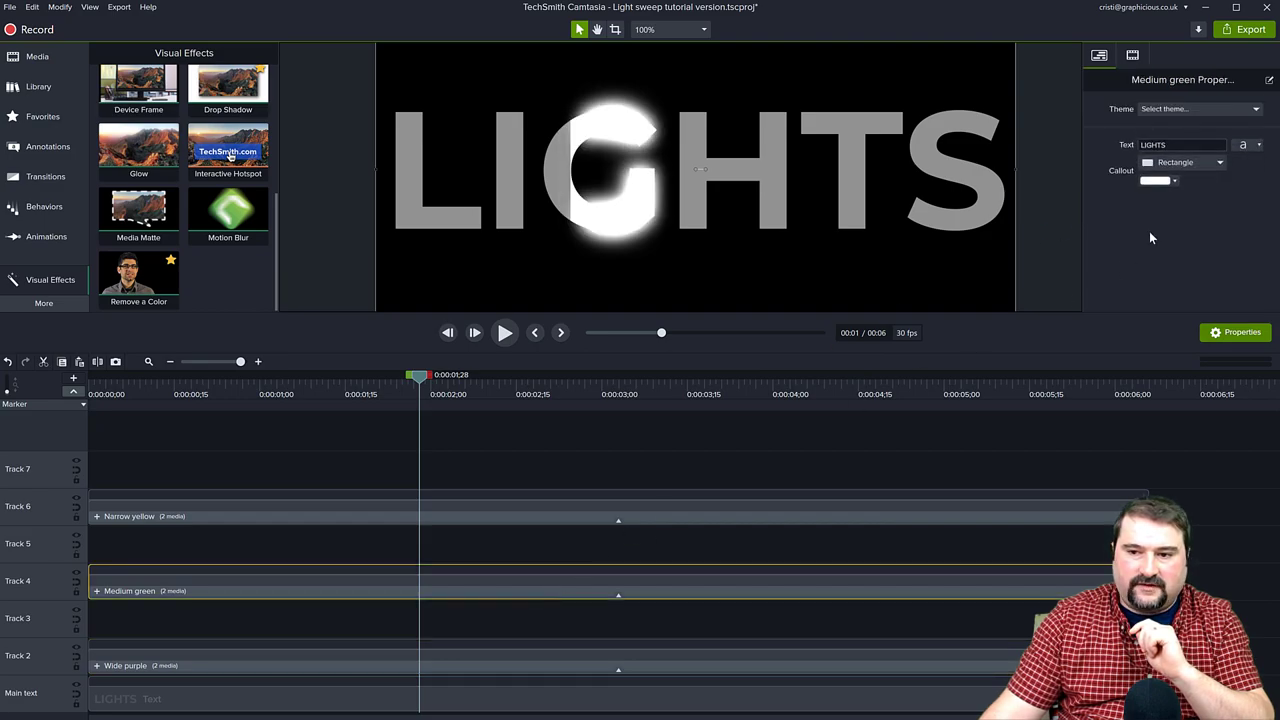
pyautogui.click(1132, 57)
pyautogui.scroll(-2, 1120, 203)
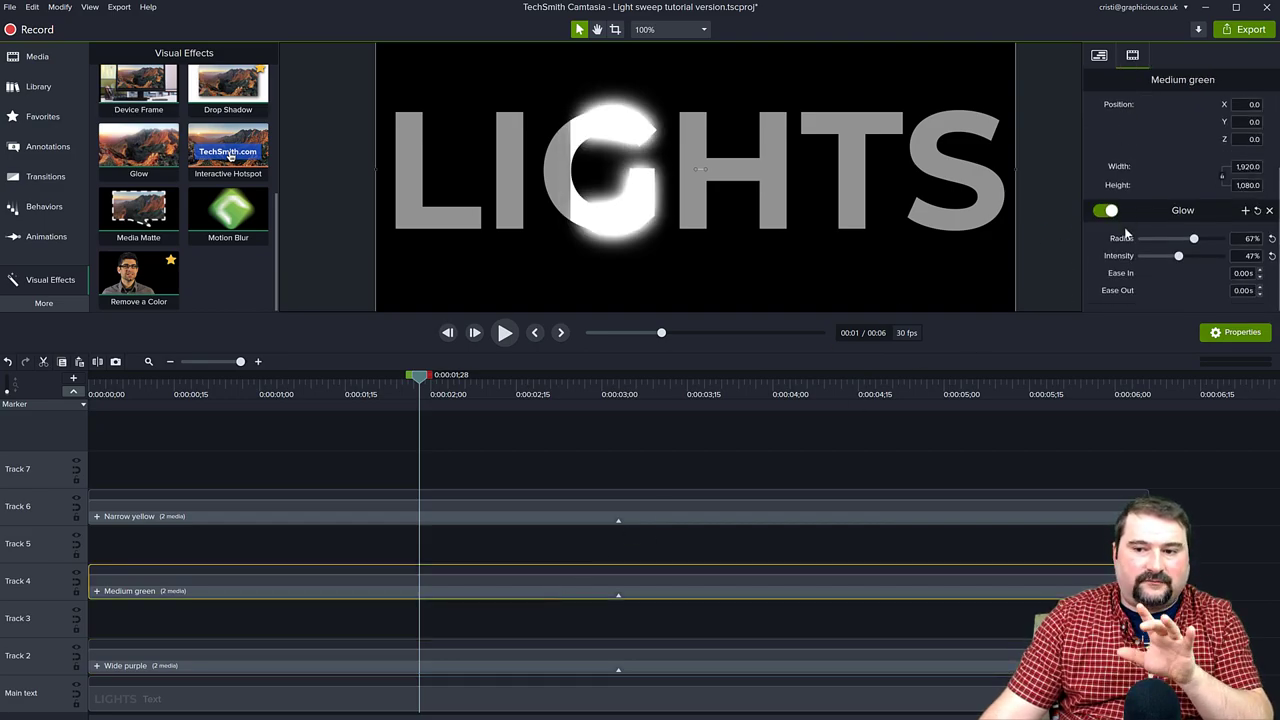
pyautogui.click(1103, 210)
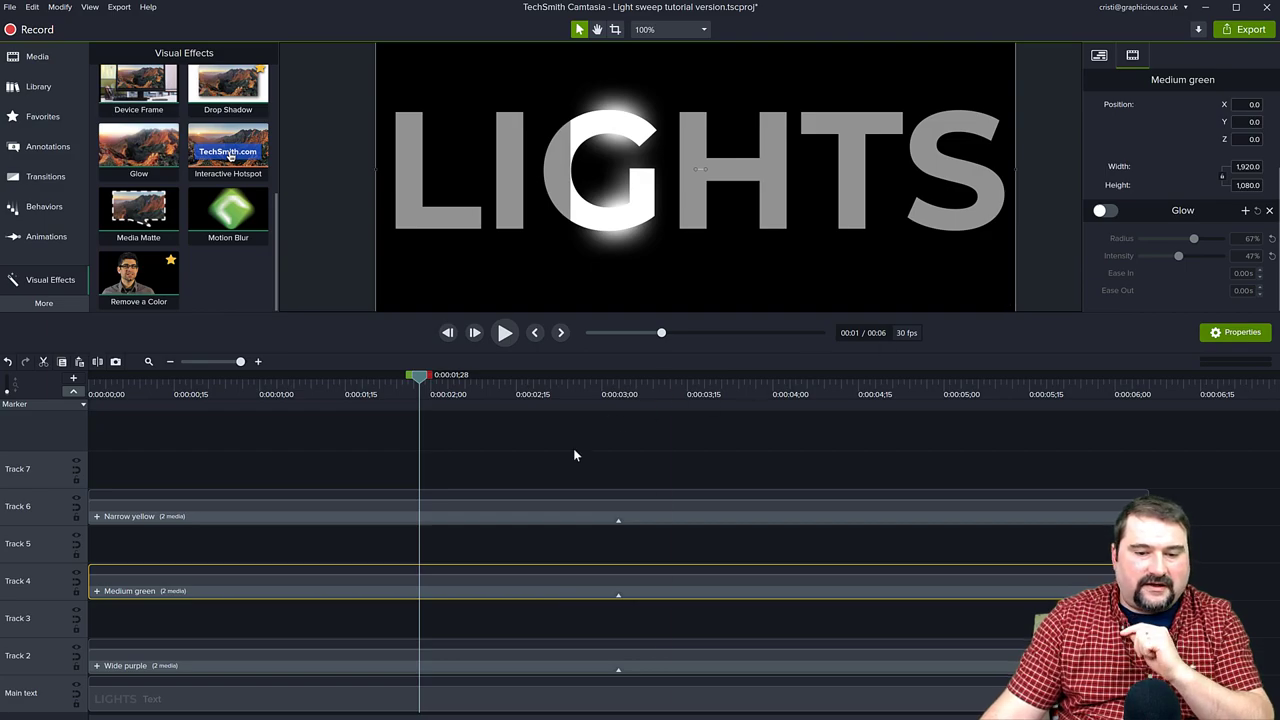
# Turn off the Narrow yellow glow and open the Wide purple group on the timeline.
pyautogui.click(551, 510)
pyautogui.click(1132, 60)
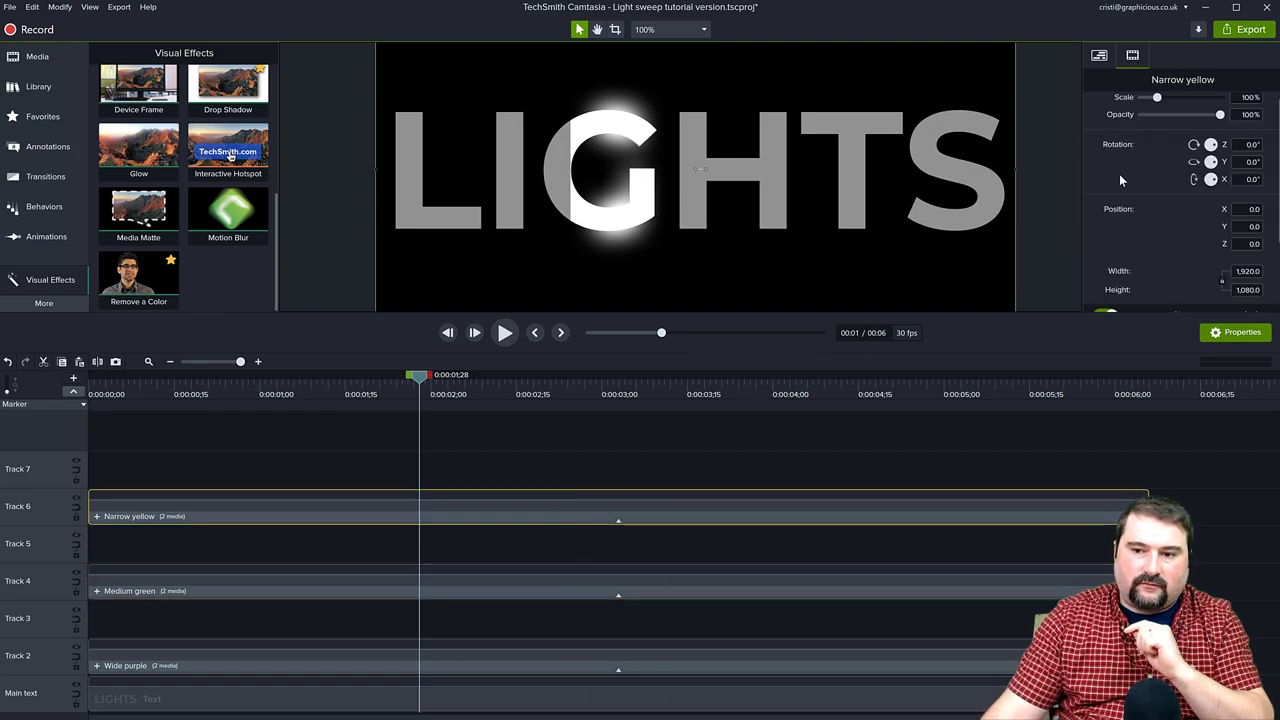
pyautogui.scroll(-2, 1105, 272)
pyautogui.click(1106, 212)
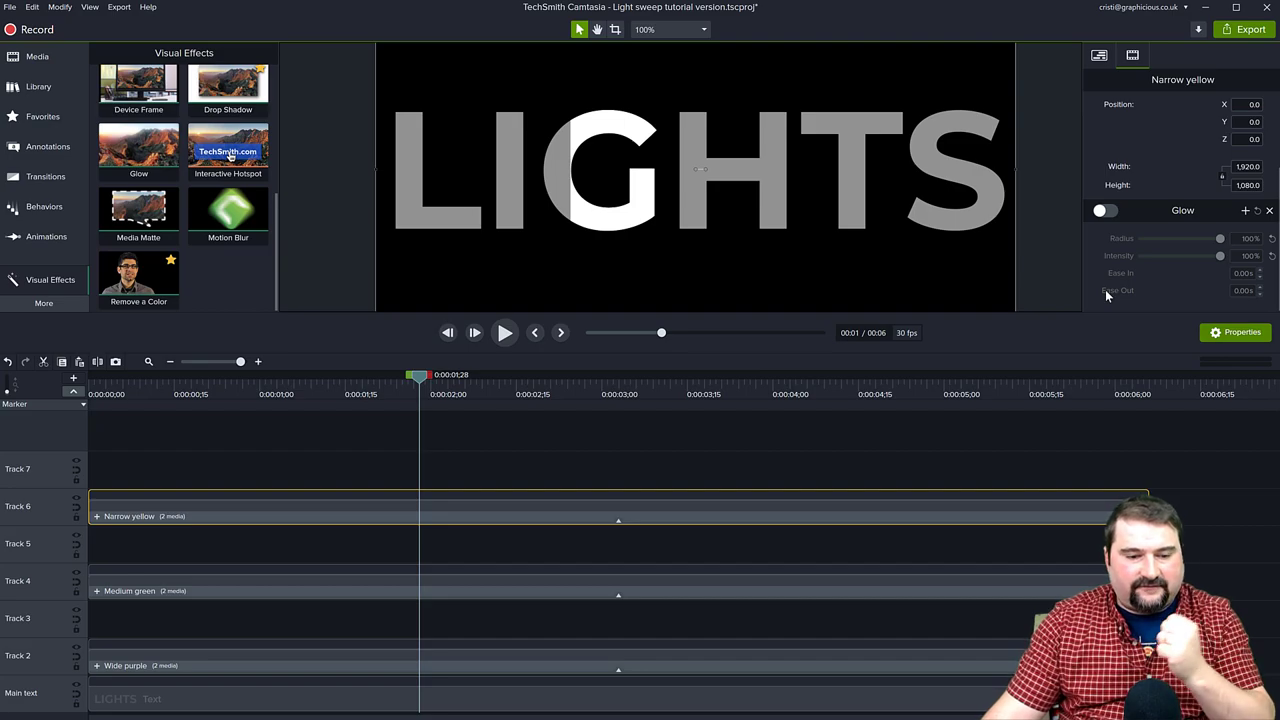
pyautogui.click(97, 667)
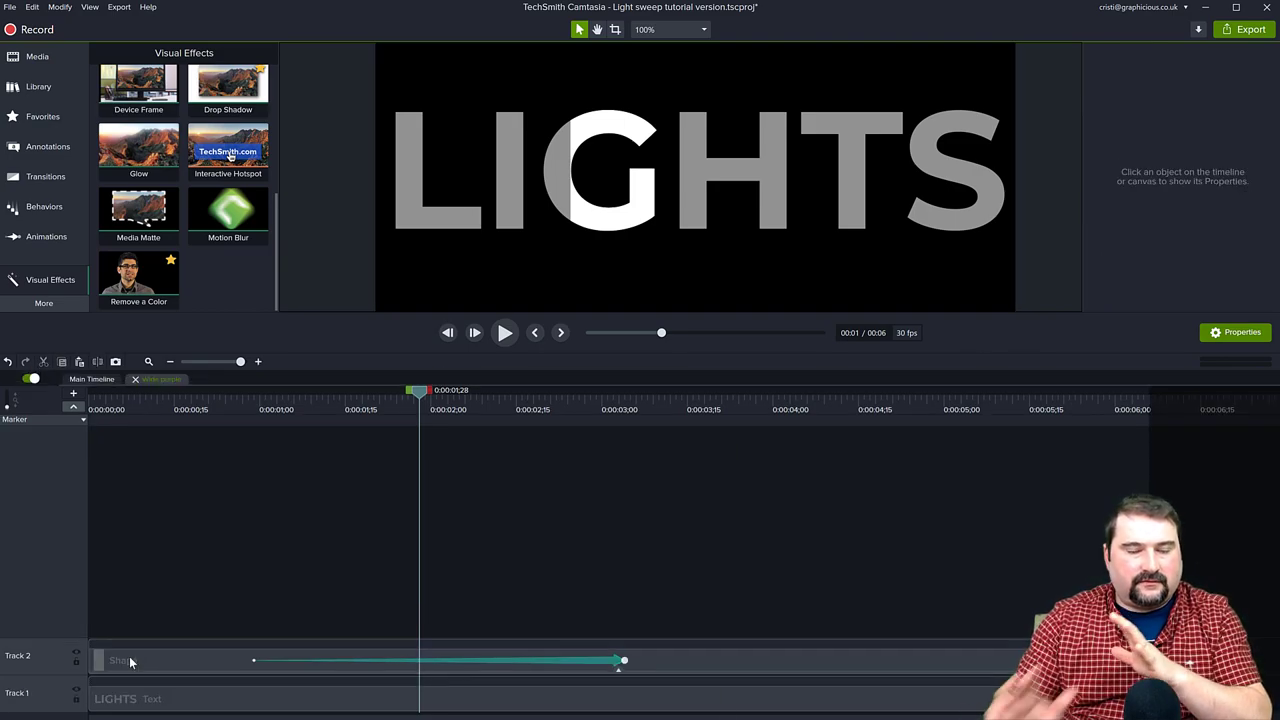
# Apply Motion Blur to the Wide purple group's bar shape and preview the blurred sweep onto H and T.
pyautogui.moveTo(422, 393); pyautogui.dragTo(432, 394)
pyautogui.click(688, 661)
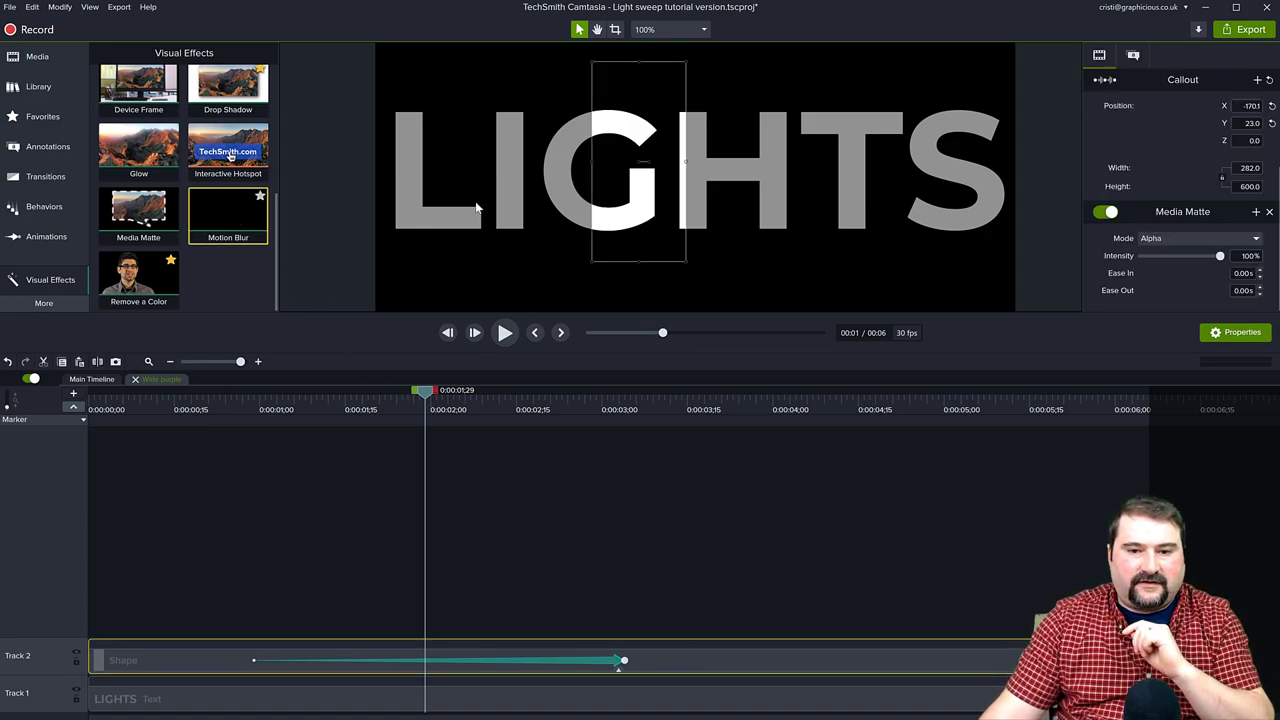
pyautogui.moveTo(228, 212); pyautogui.dragTo(708, 666)
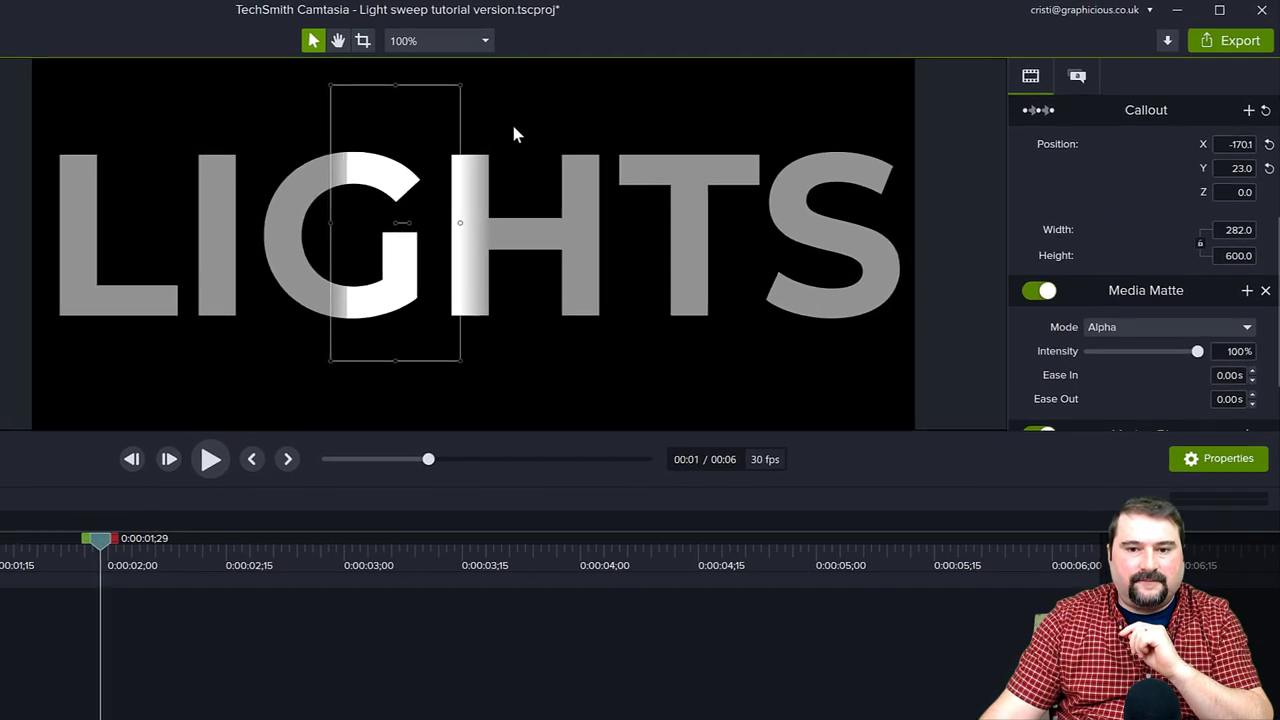
pyautogui.click(626, 139)
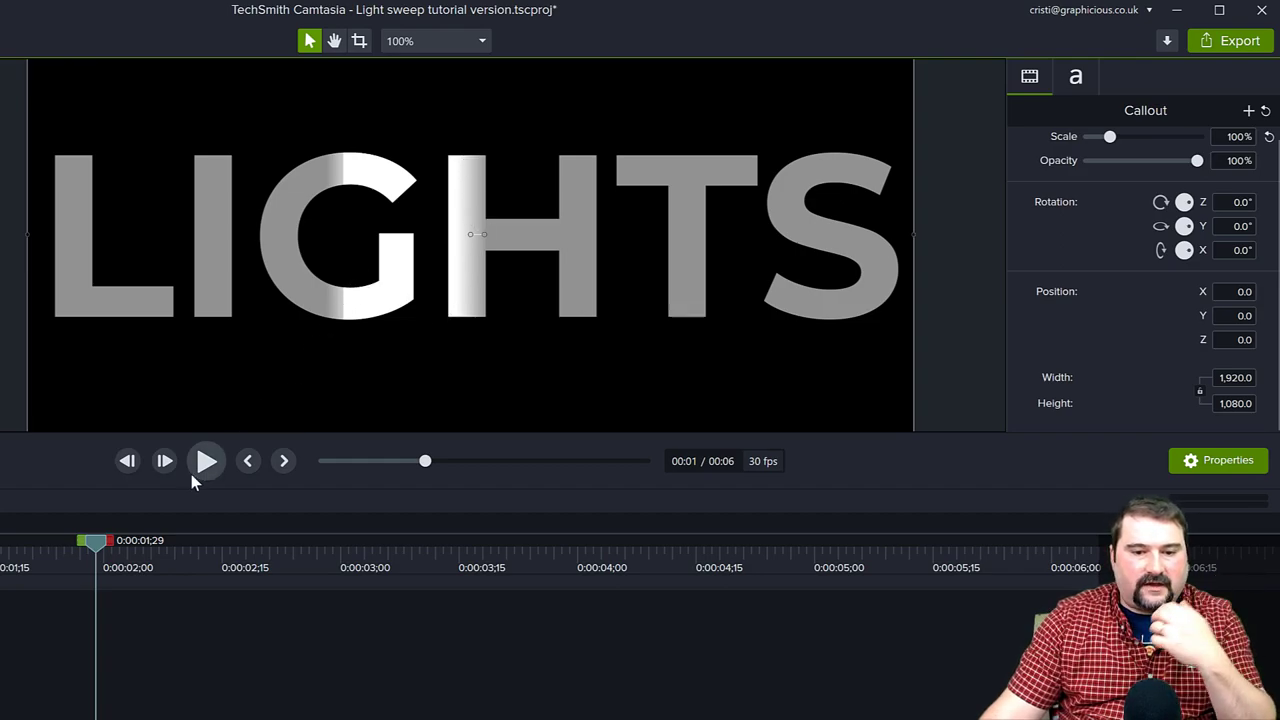
pyautogui.moveTo(100, 550)
pyautogui.mouseDown()
pyautogui.moveTo(162, 554)
pyautogui.moveTo(153, 567)
pyautogui.moveTo(86, 571)
pyautogui.mouseUp()
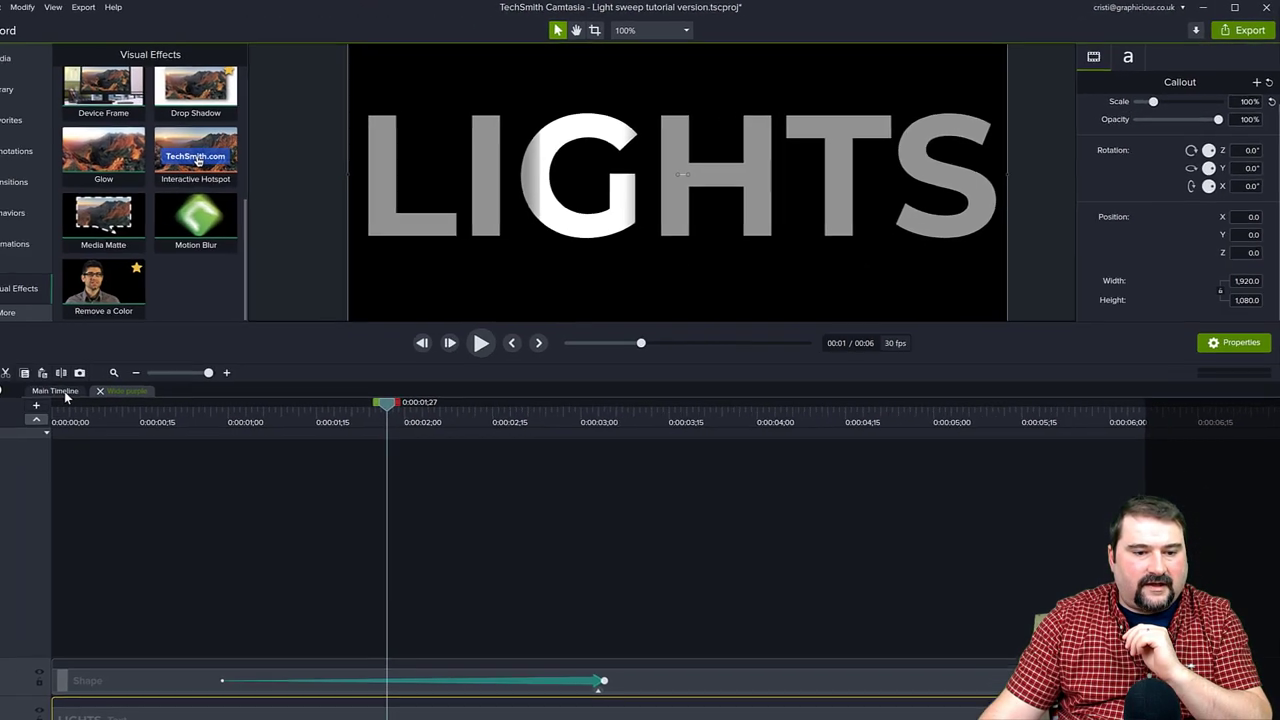
pyautogui.click(56, 392)
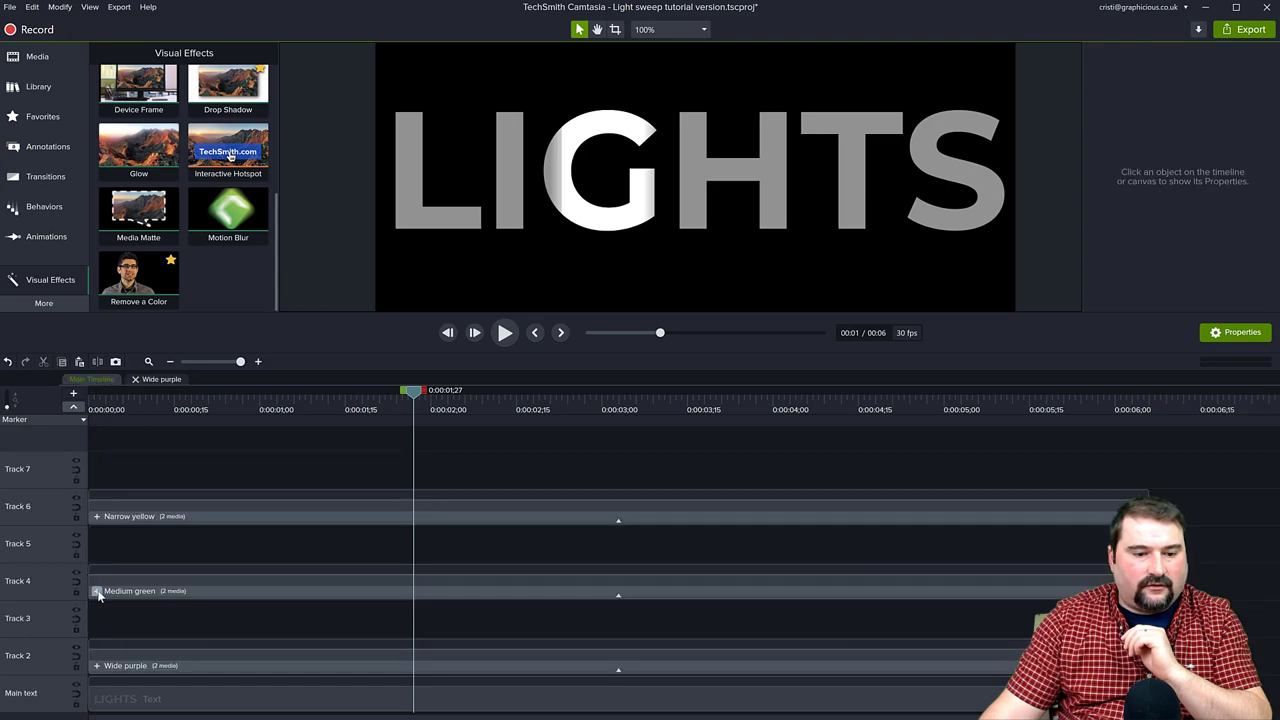
# Add Motion Blur to the bar shape inside the Medium green group.
pyautogui.click(97, 591)
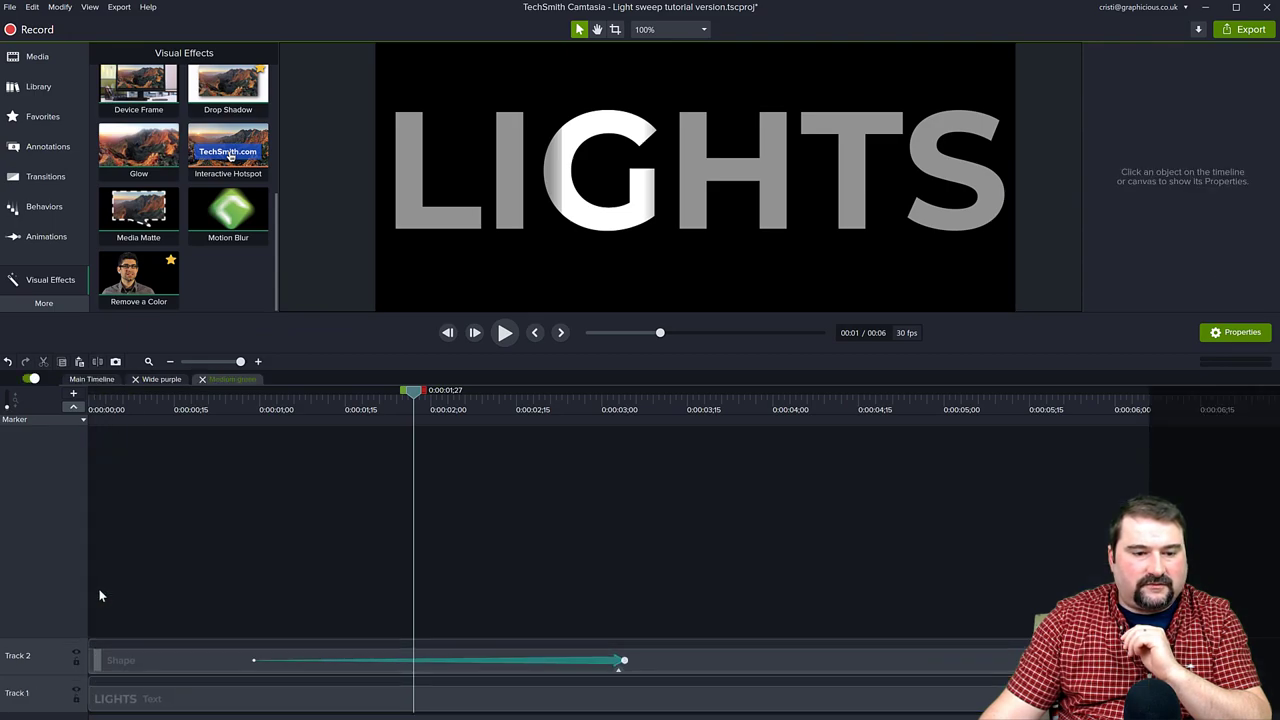
pyautogui.moveTo(192, 222); pyautogui.dragTo(683, 670)
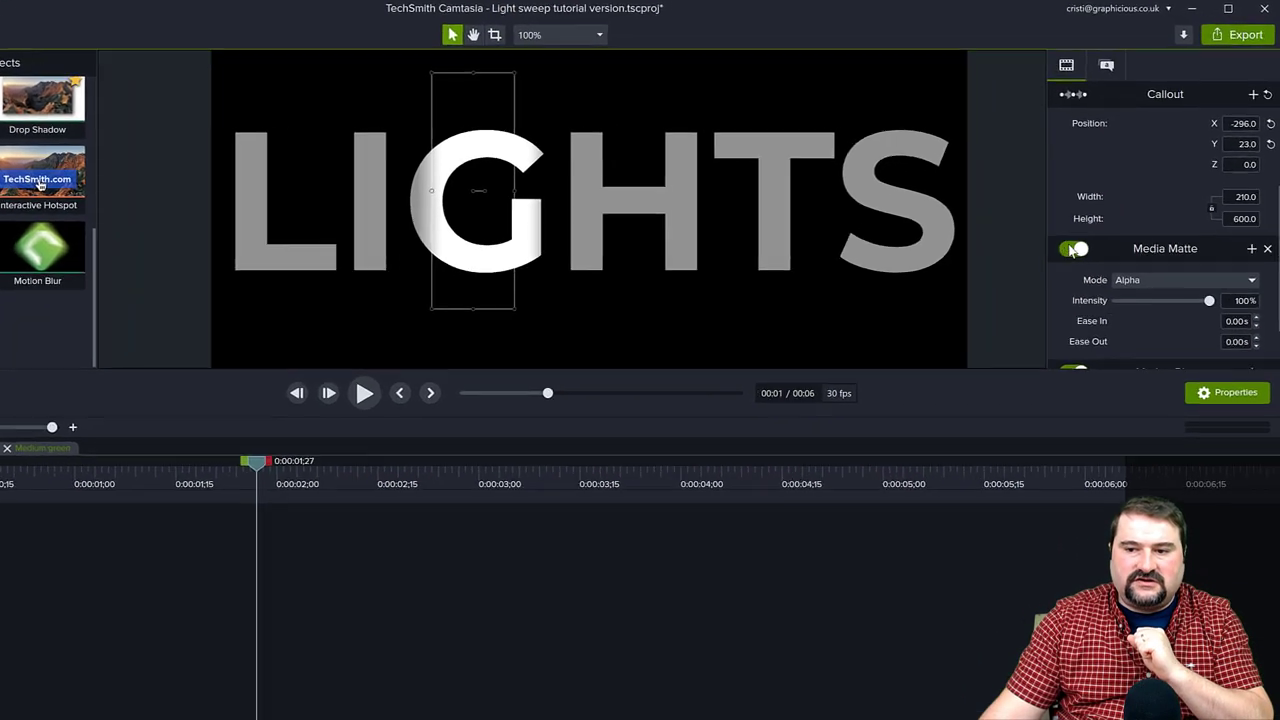
pyautogui.scroll(-2, 1140, 232)
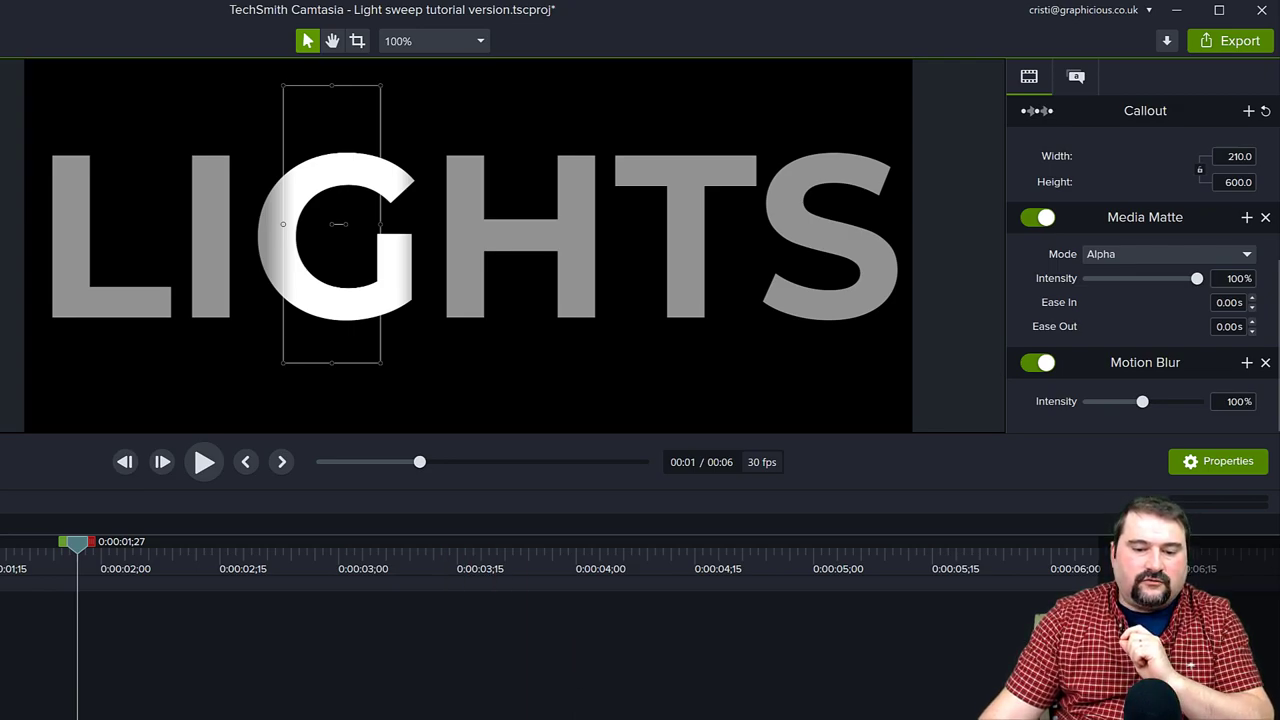
# Preview the bar sliding from L to S and make property changes affect the whole animation.
pyautogui.moveTo(77, 548); pyautogui.dragTo(2, 610)
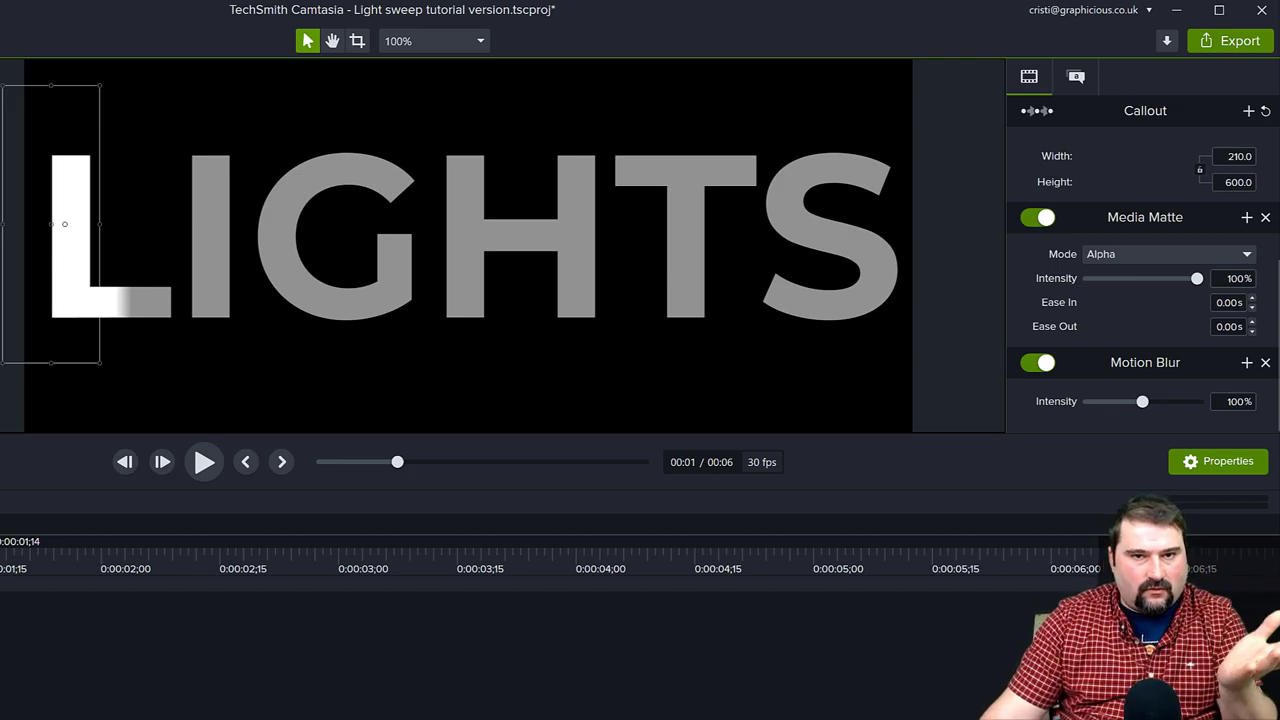
pyautogui.moveTo(14, 634); pyautogui.dragTo(217, 645)
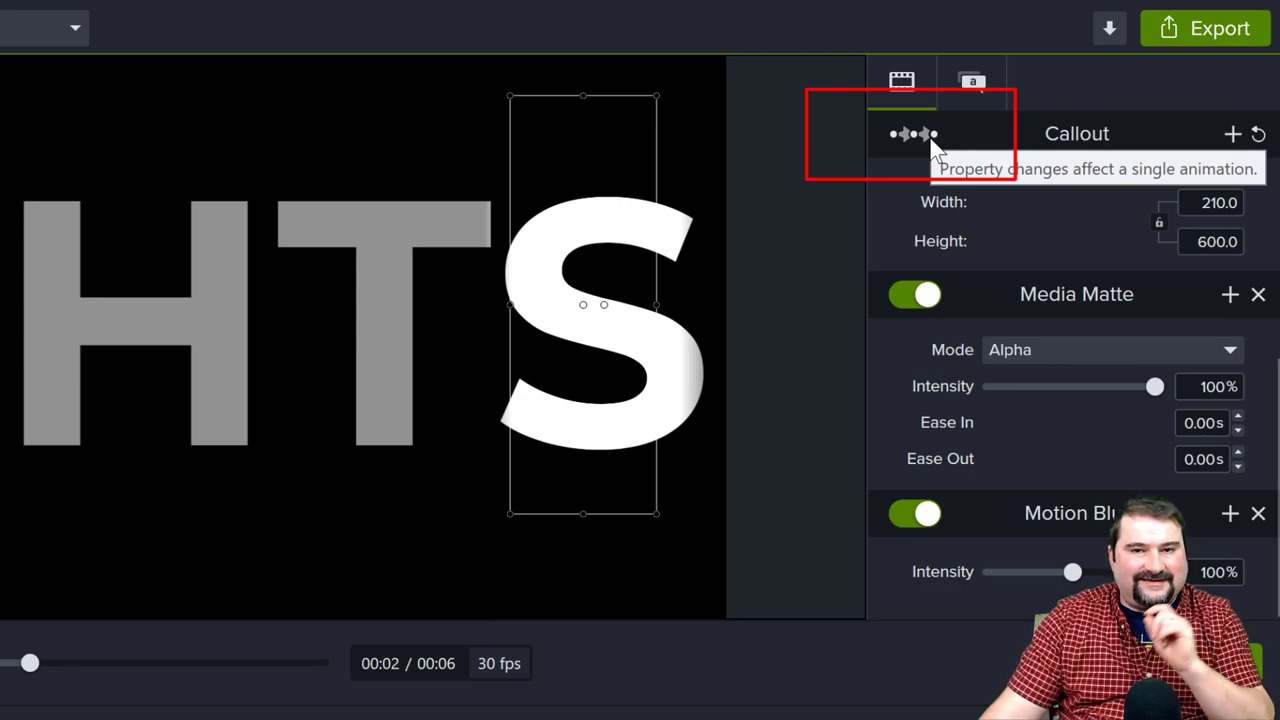
pyautogui.click(930, 140)
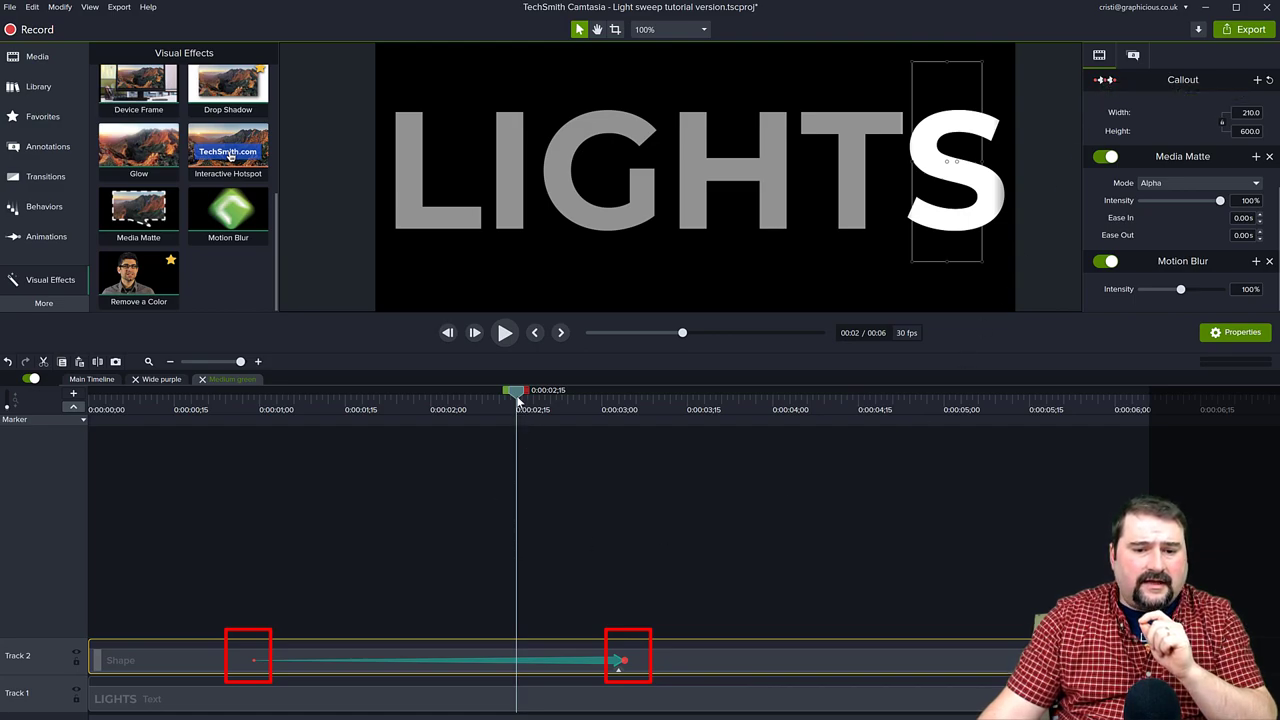
# Check the Medium green sweep over the T and switch property changes back to a single animation.
pyautogui.click(569, 401)
pyautogui.moveTo(575, 401); pyautogui.dragTo(421, 447)
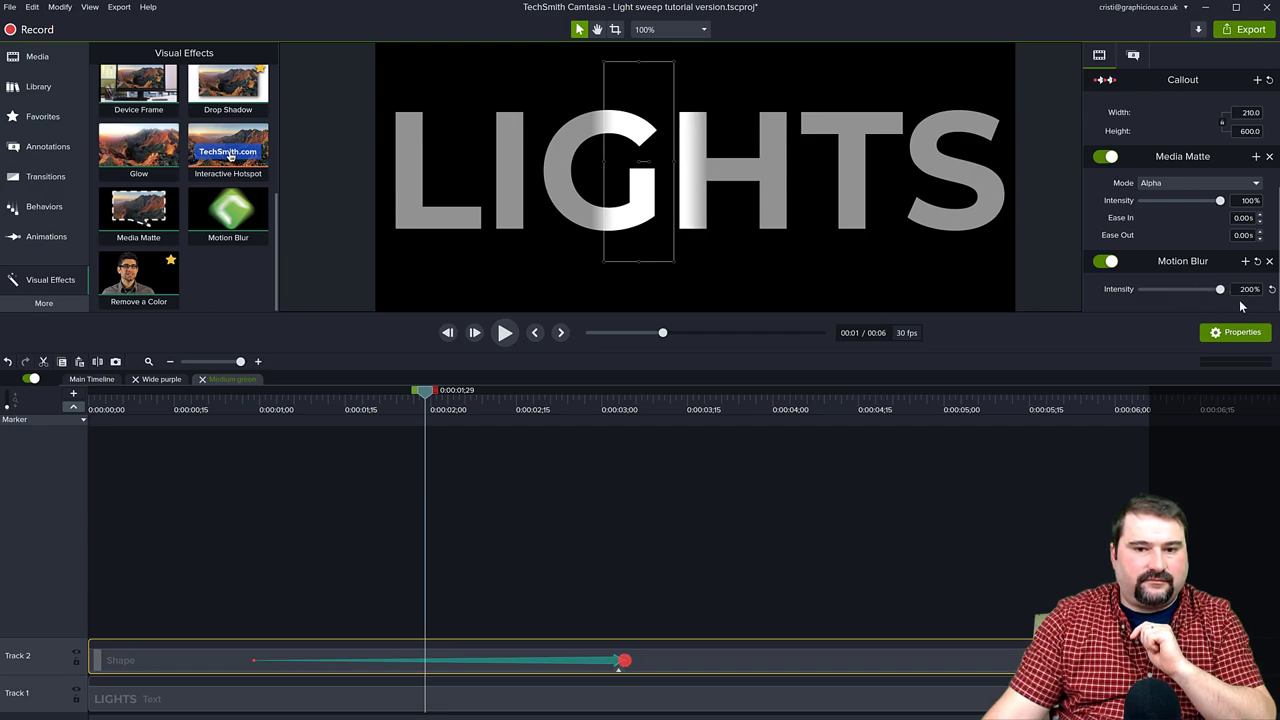
pyautogui.click(1105, 84)
pyautogui.moveTo(424, 391); pyautogui.dragTo(627, 415)
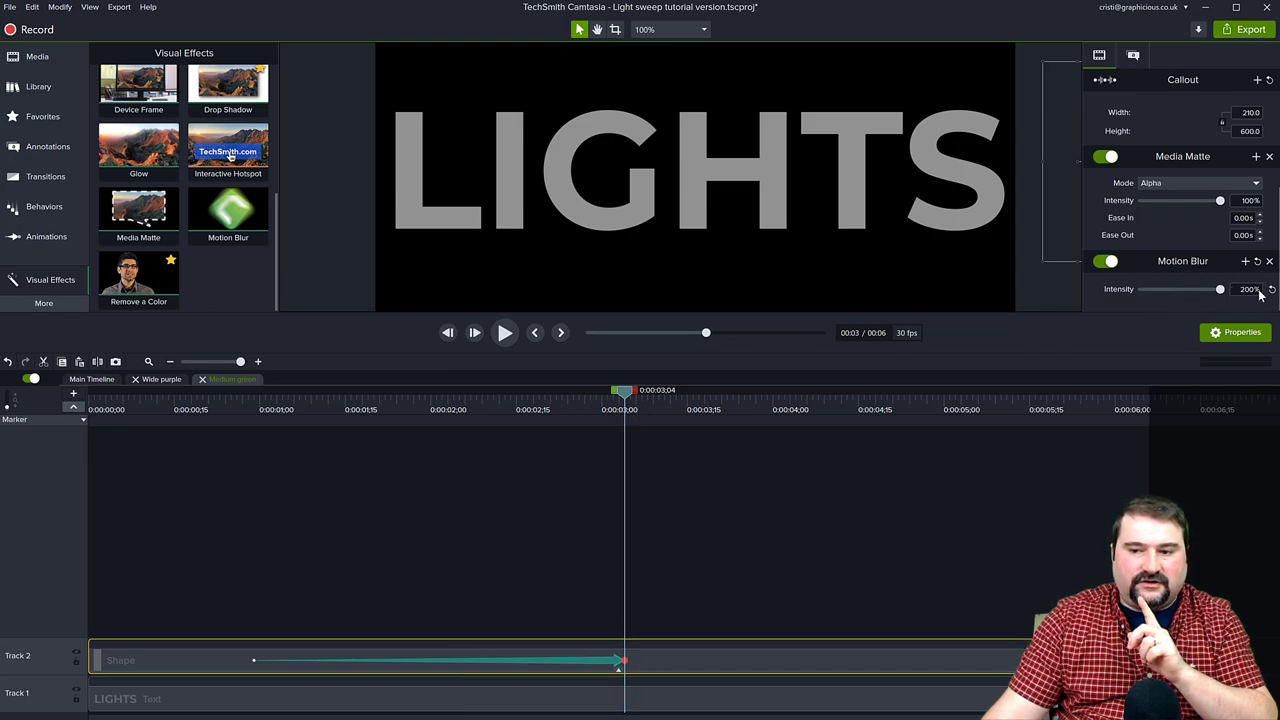
pyautogui.moveTo(620, 398); pyautogui.dragTo(254, 396)
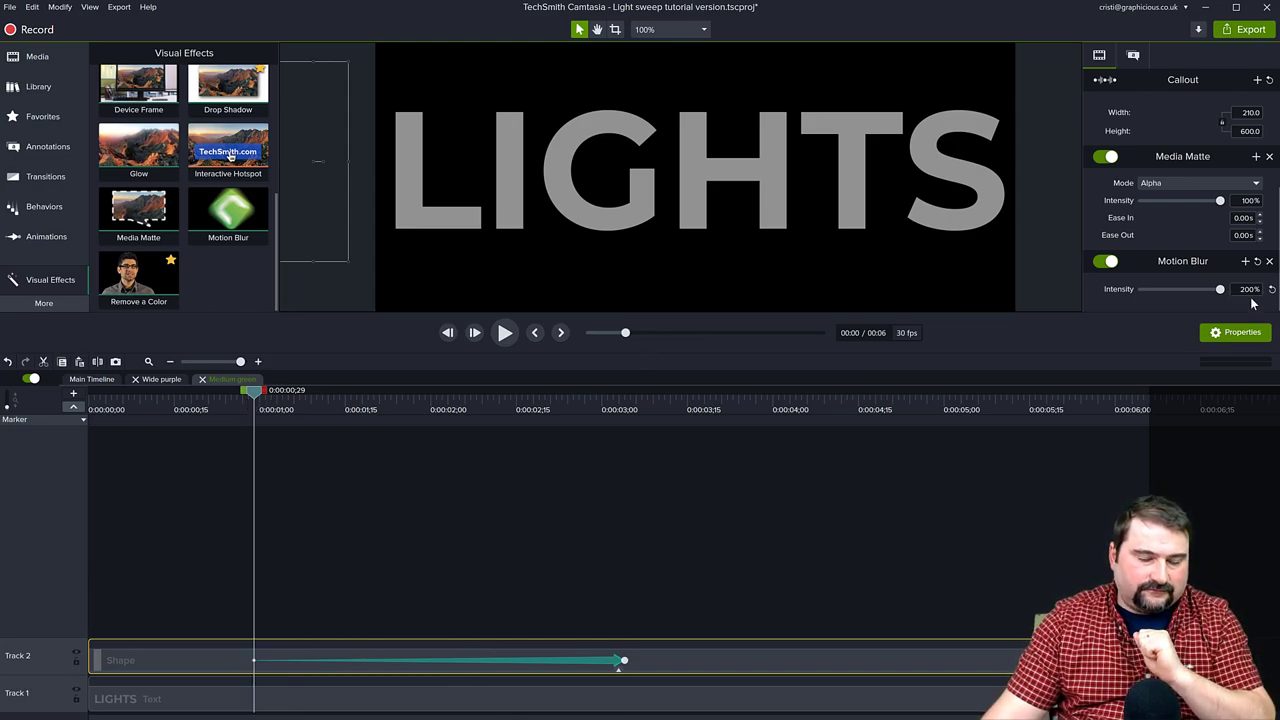
# Raise the Wide purple bar shape's Motion Blur intensity to 200%.
pyautogui.click(96, 380)
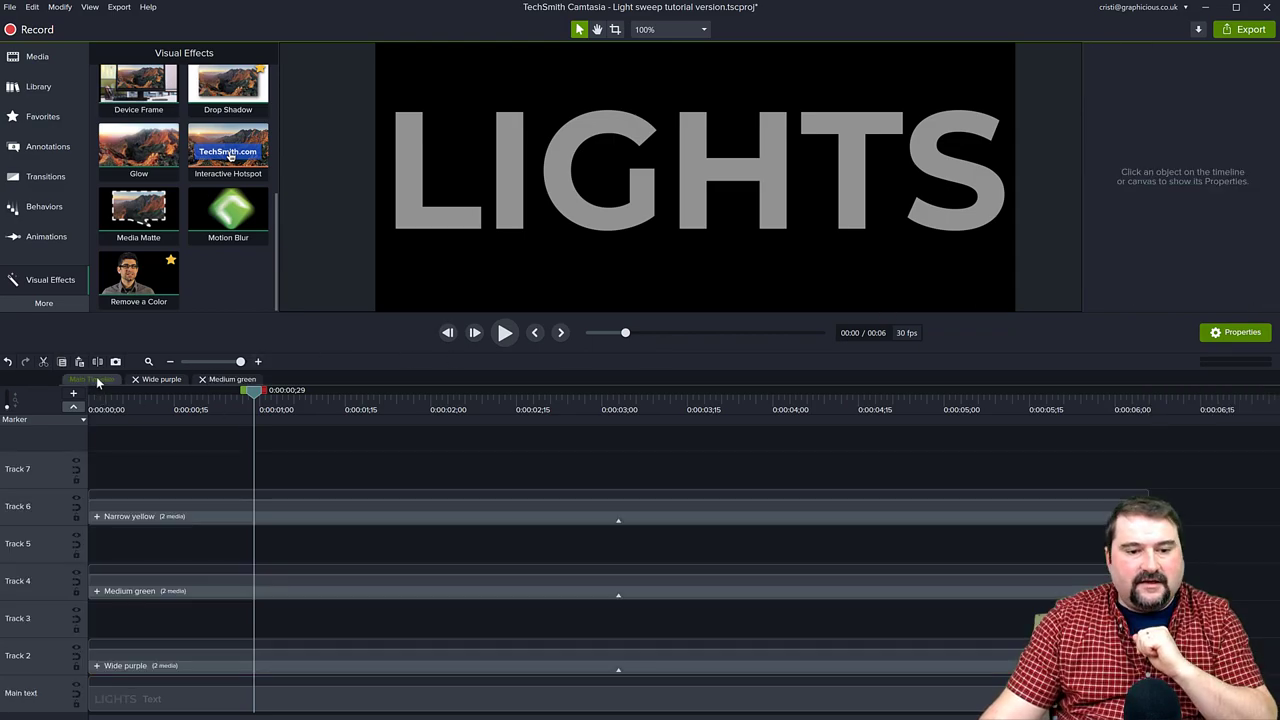
pyautogui.click(97, 666)
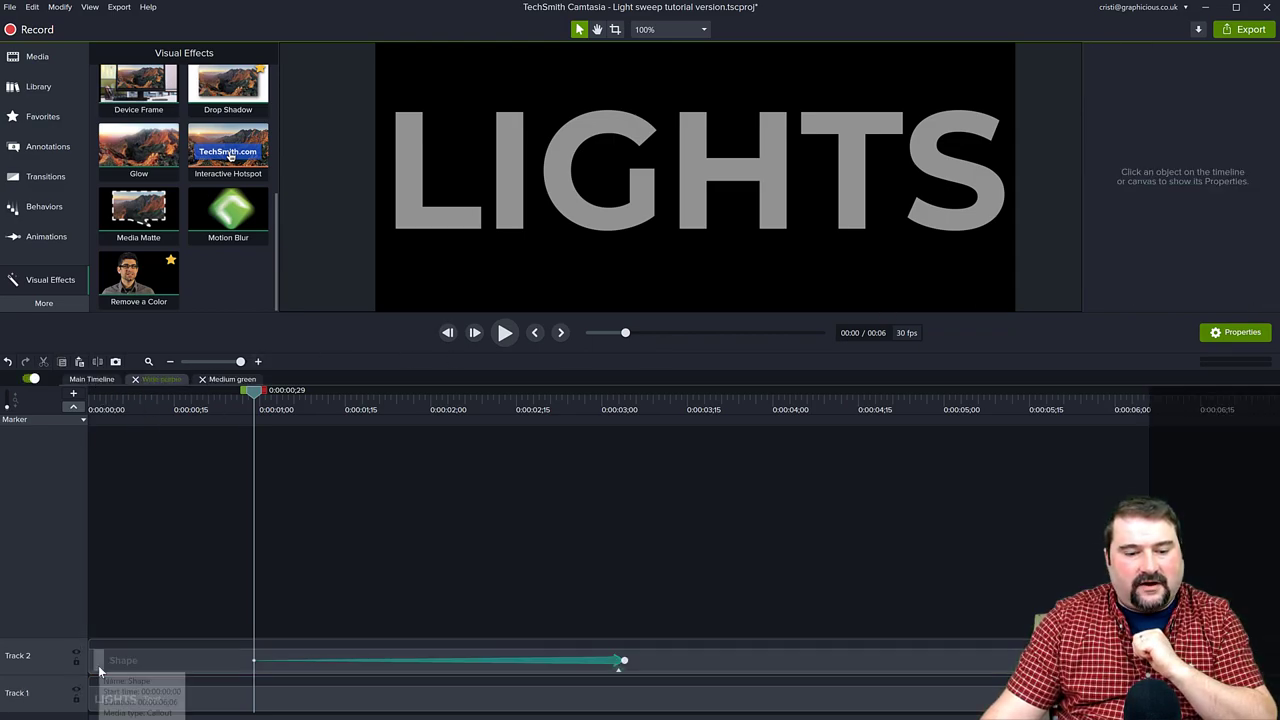
pyautogui.click(737, 668)
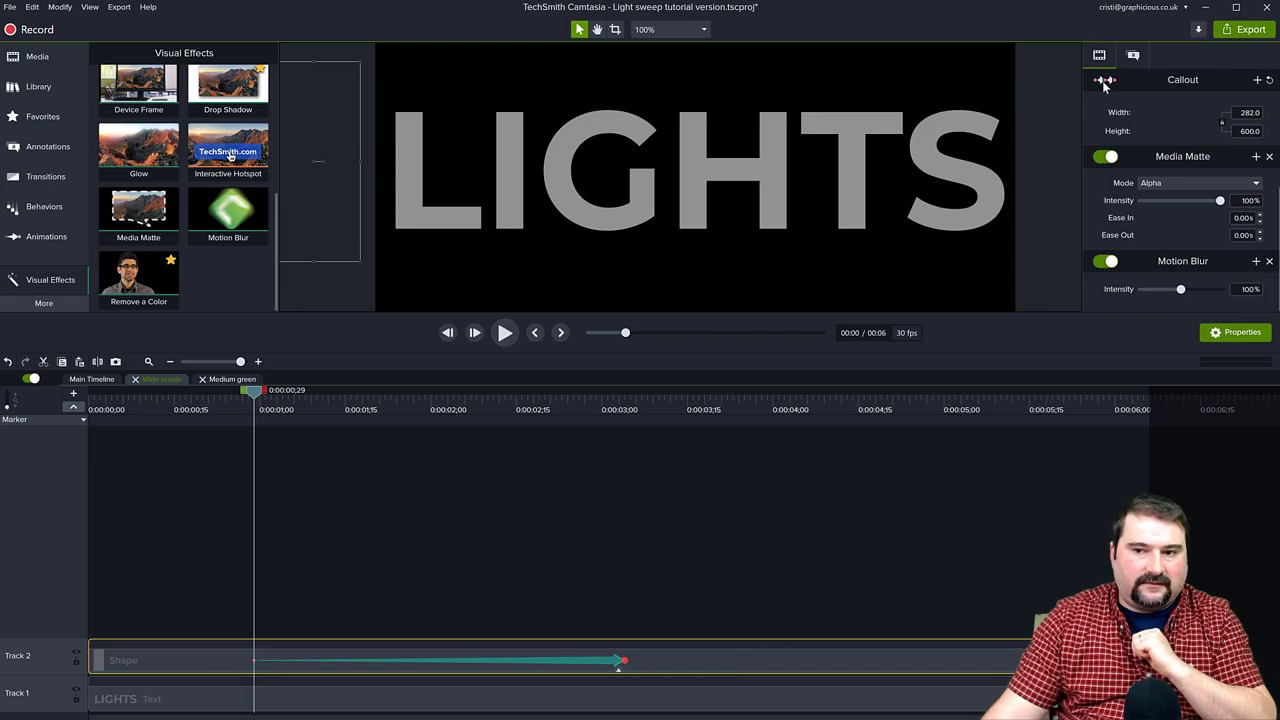
pyautogui.moveTo(1180, 291); pyautogui.dragTo(1221, 294)
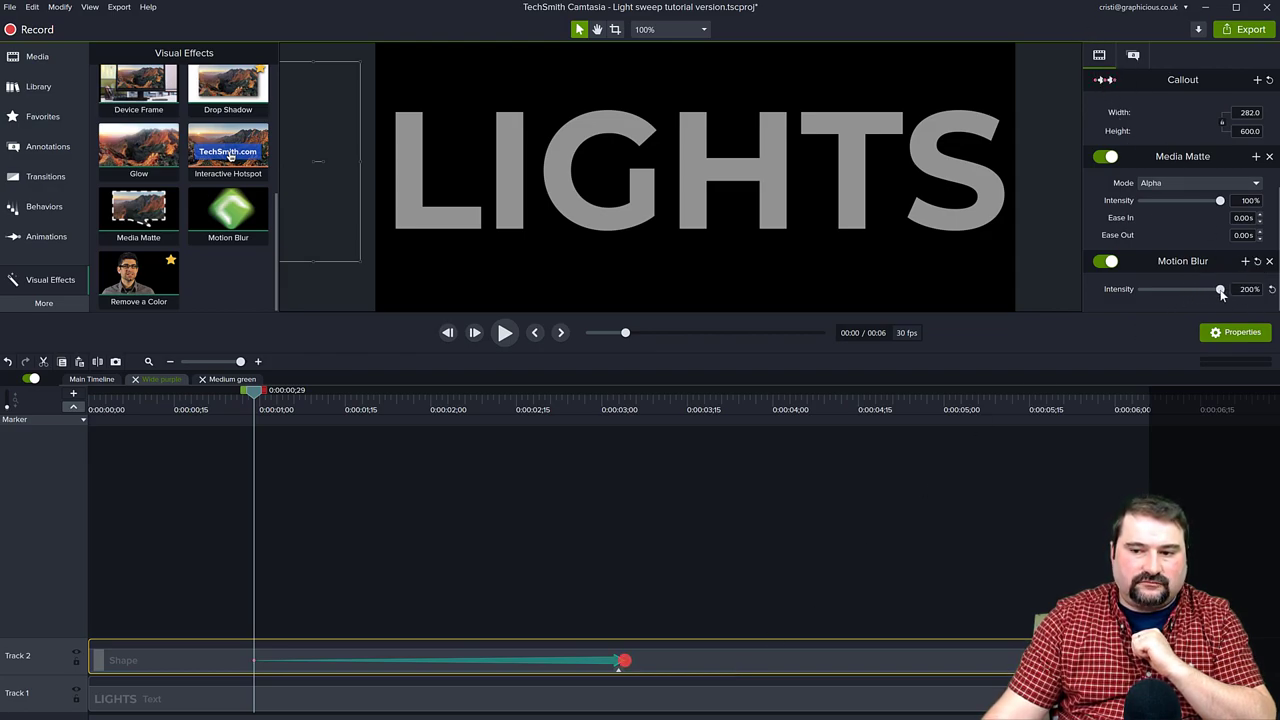
# Preview the sweep over the G, then open the Narrow yellow group.
pyautogui.moveTo(260, 402); pyautogui.dragTo(403, 420)
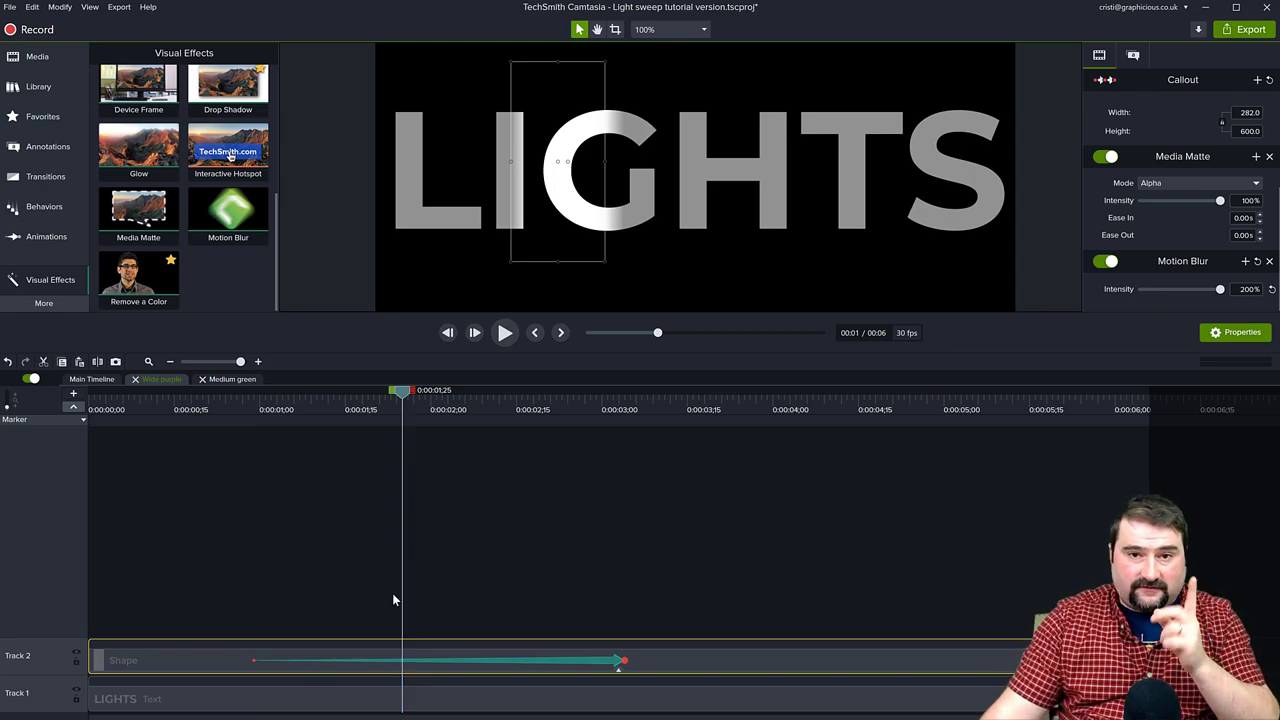
pyautogui.click(97, 375)
pyautogui.doubleClick(100, 520)
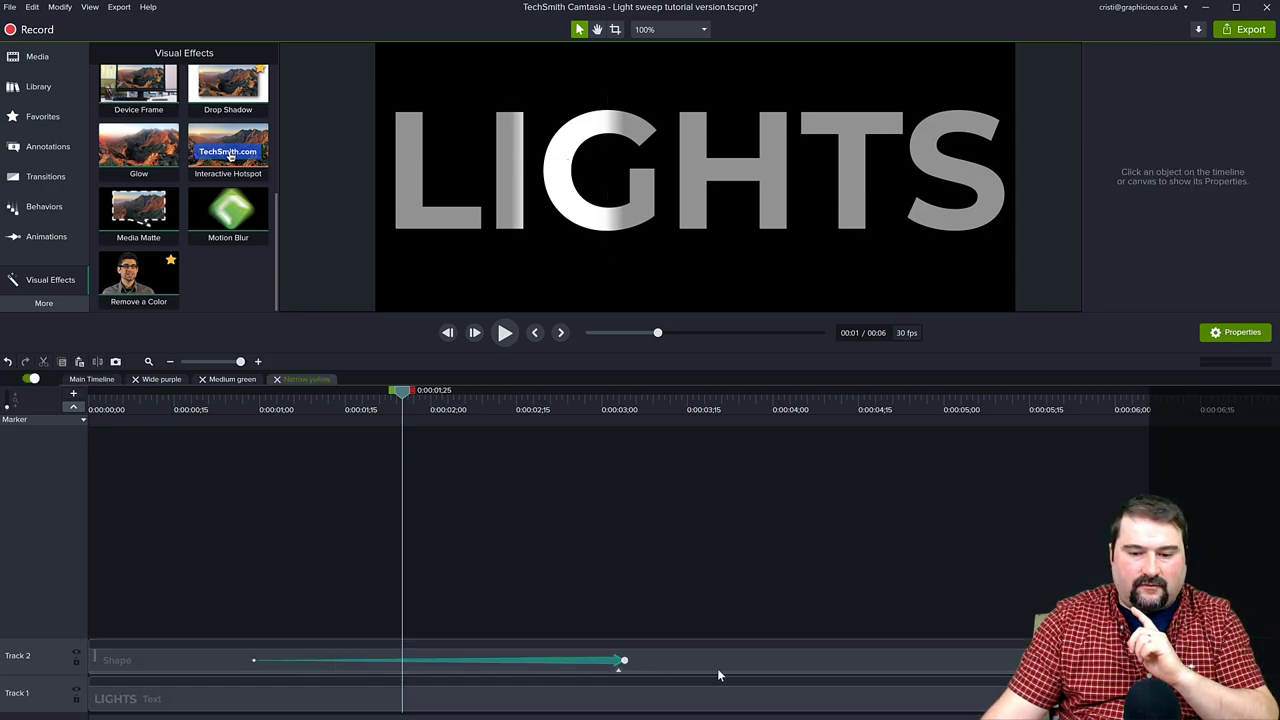
# Add Motion Blur at 200% intensity to the Narrow yellow bar shape and save the project.
pyautogui.click(717, 670)
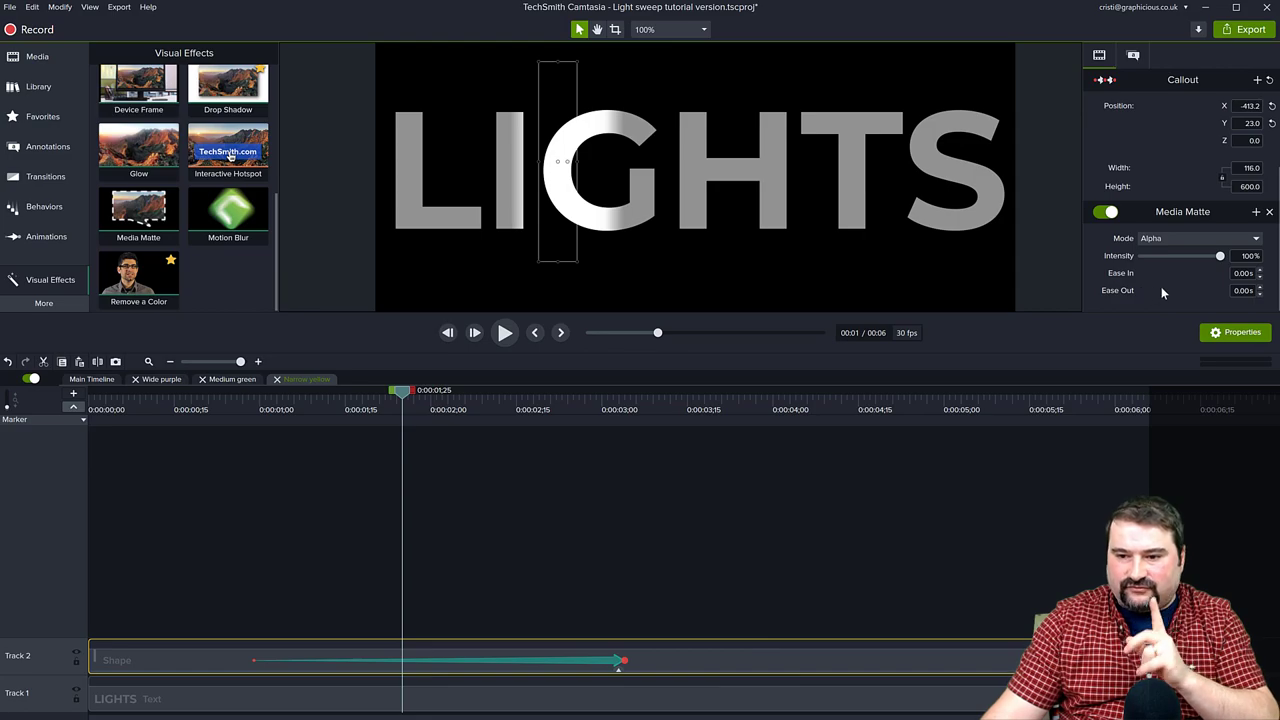
pyautogui.moveTo(228, 215); pyautogui.dragTo(733, 668)
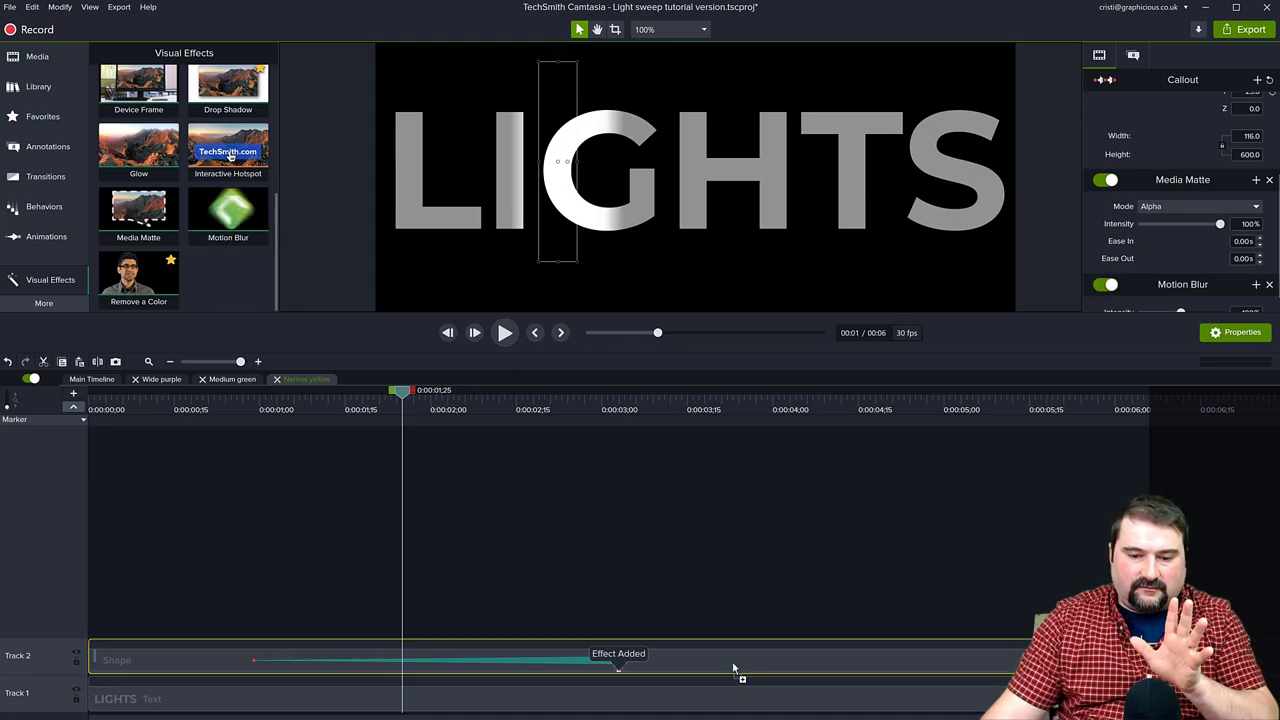
pyautogui.scroll(-1, 1159, 272)
pyautogui.moveTo(1180, 290); pyautogui.dragTo(1226, 289)
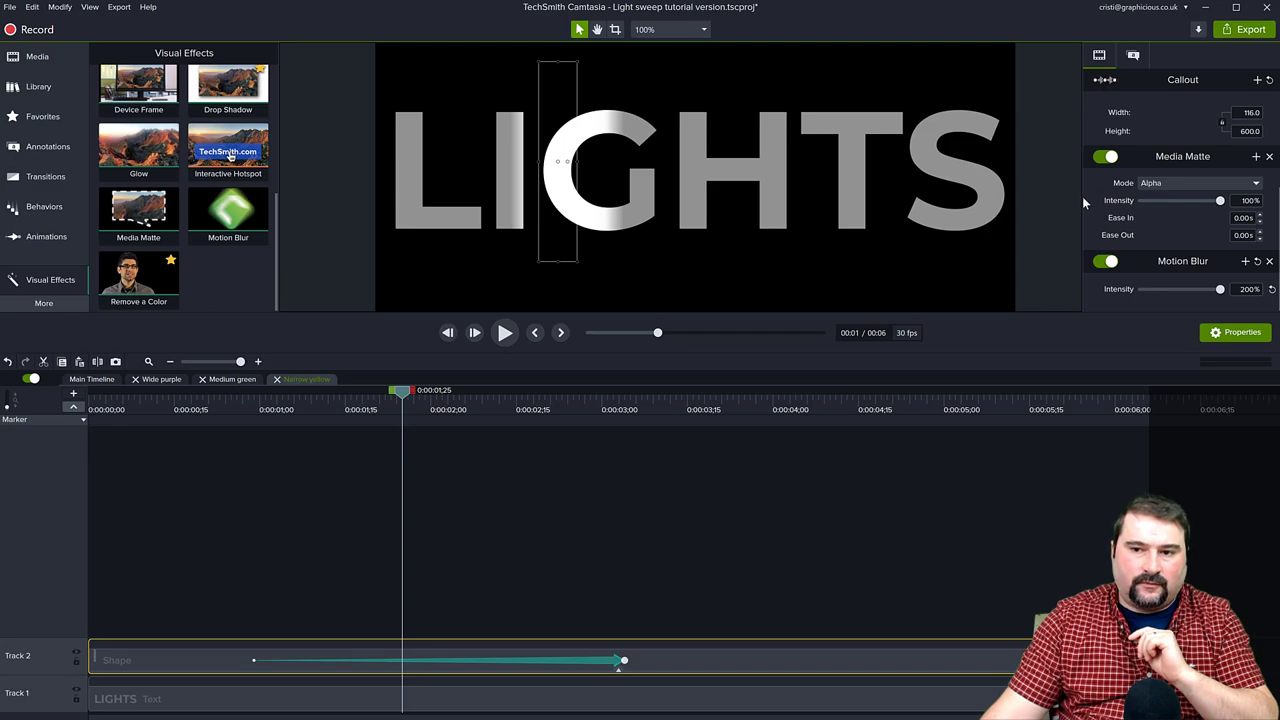
pyautogui.hotkey('ctrl', 's')
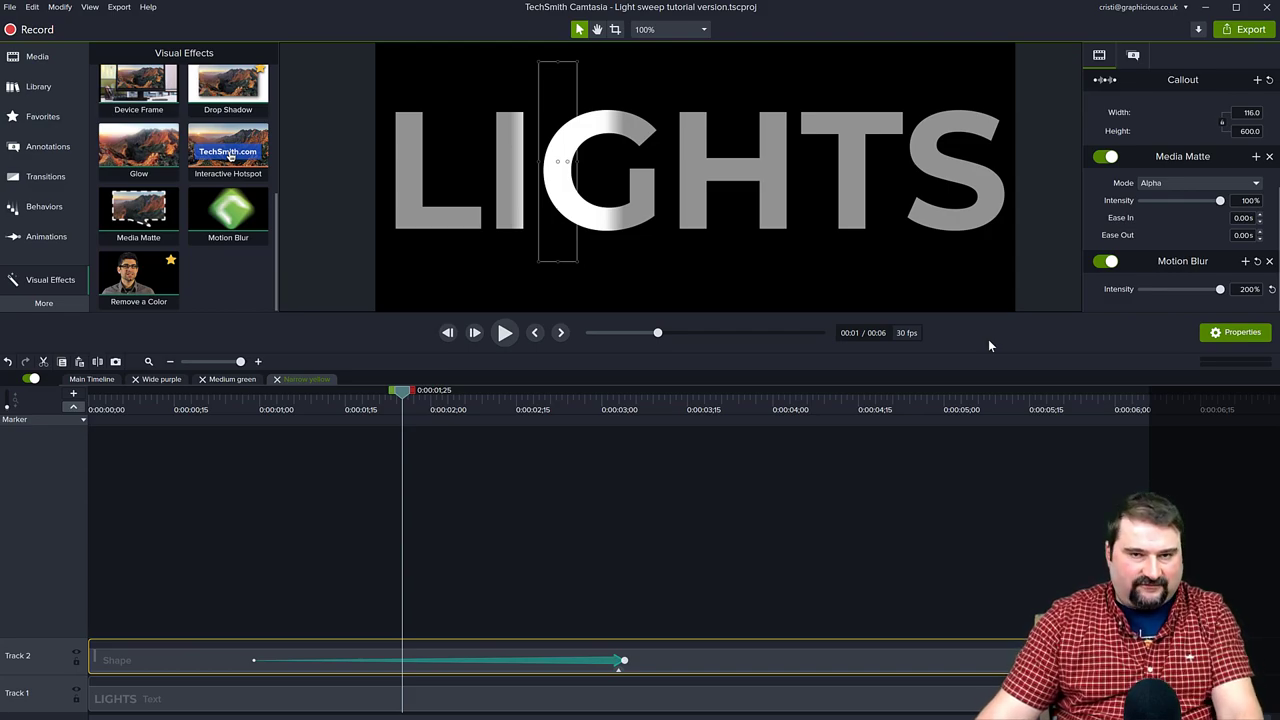
pyautogui.moveTo(401, 412)
pyautogui.mouseDown()
pyautogui.moveTo(443, 412)
pyautogui.moveTo(370, 415)
pyautogui.moveTo(474, 416)
pyautogui.moveTo(420, 413)
pyautogui.mouseUp()
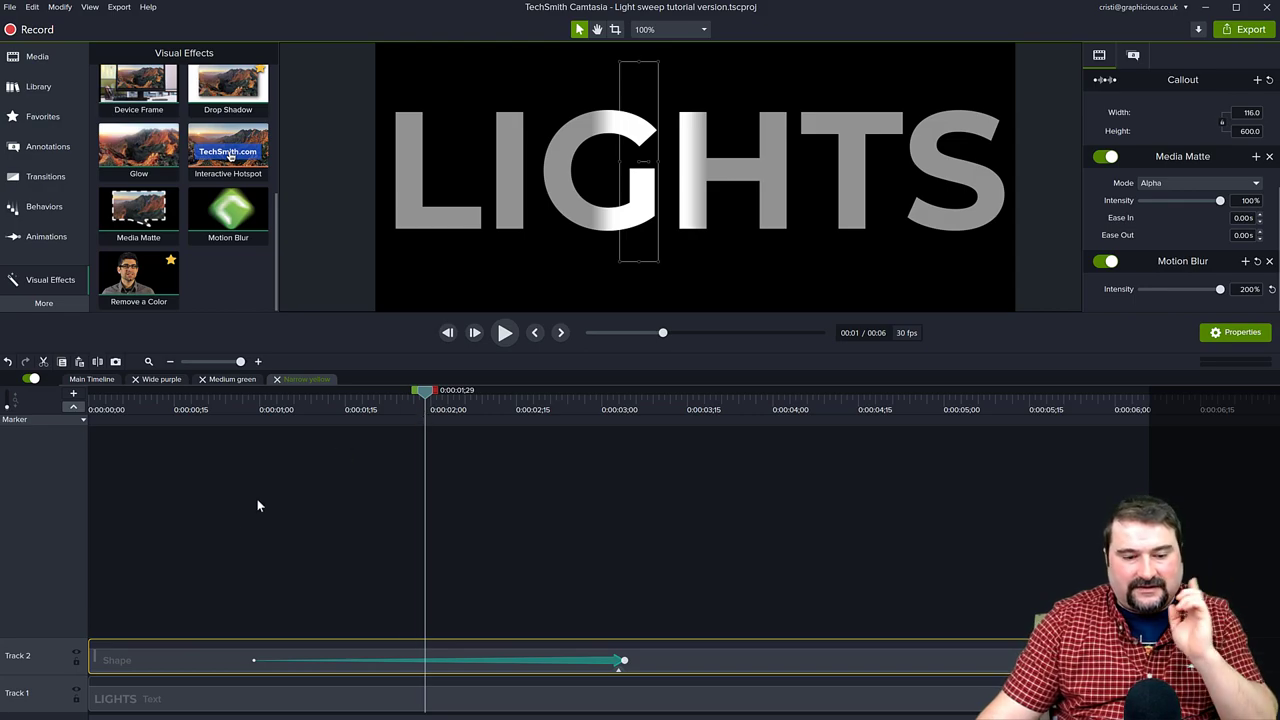
# Switch on Glow for the Narrow yellow group.
pyautogui.click(106, 380)
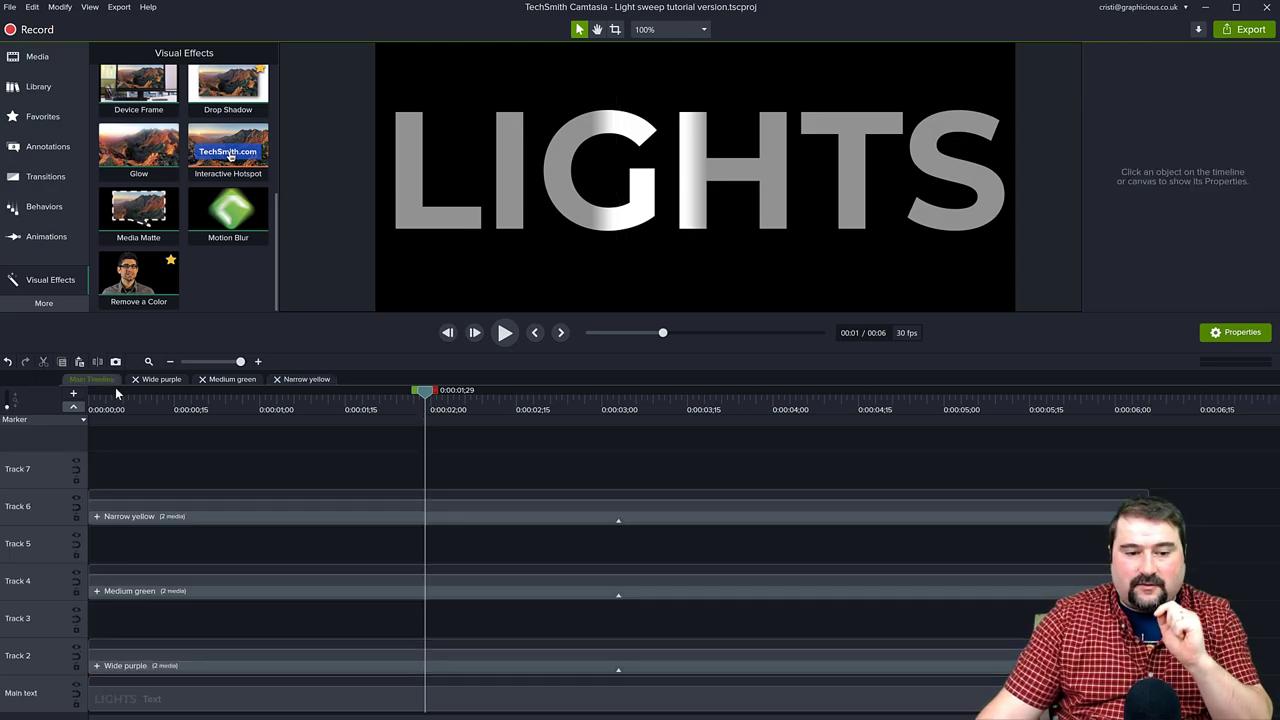
pyautogui.click(237, 510)
pyautogui.click(1133, 58)
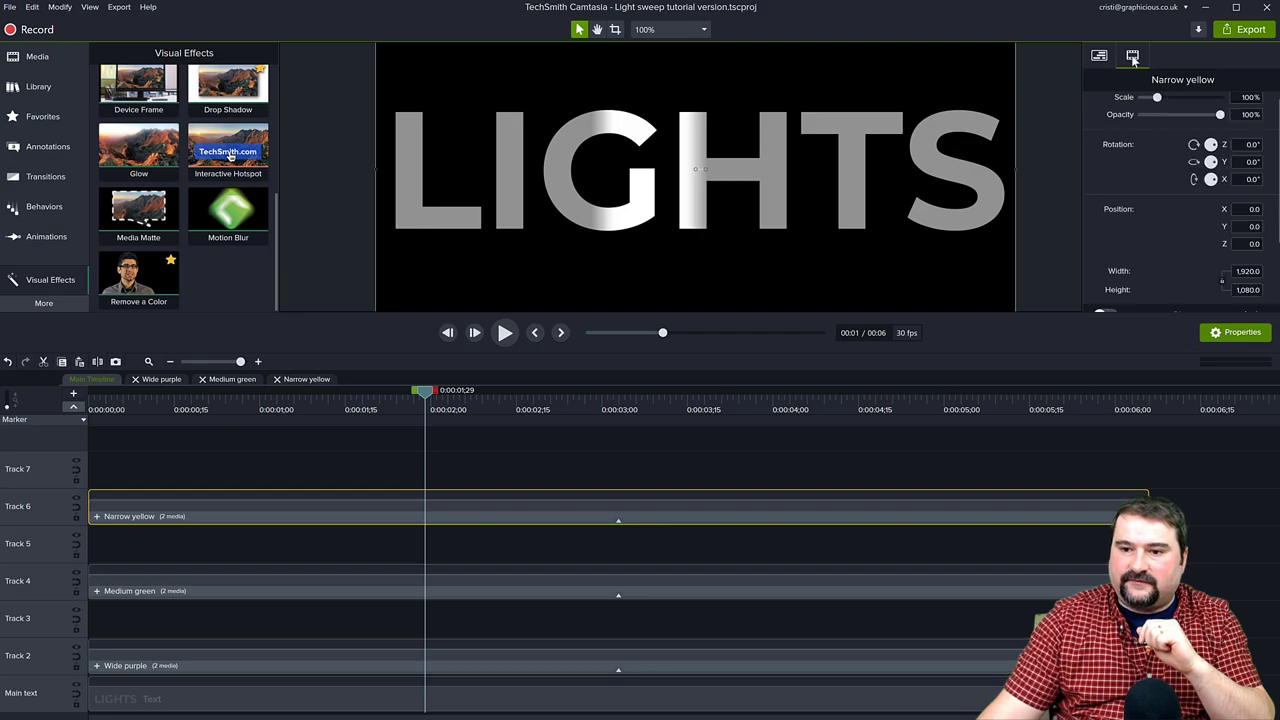
pyautogui.scroll(-2, 1155, 217)
pyautogui.click(1105, 210)
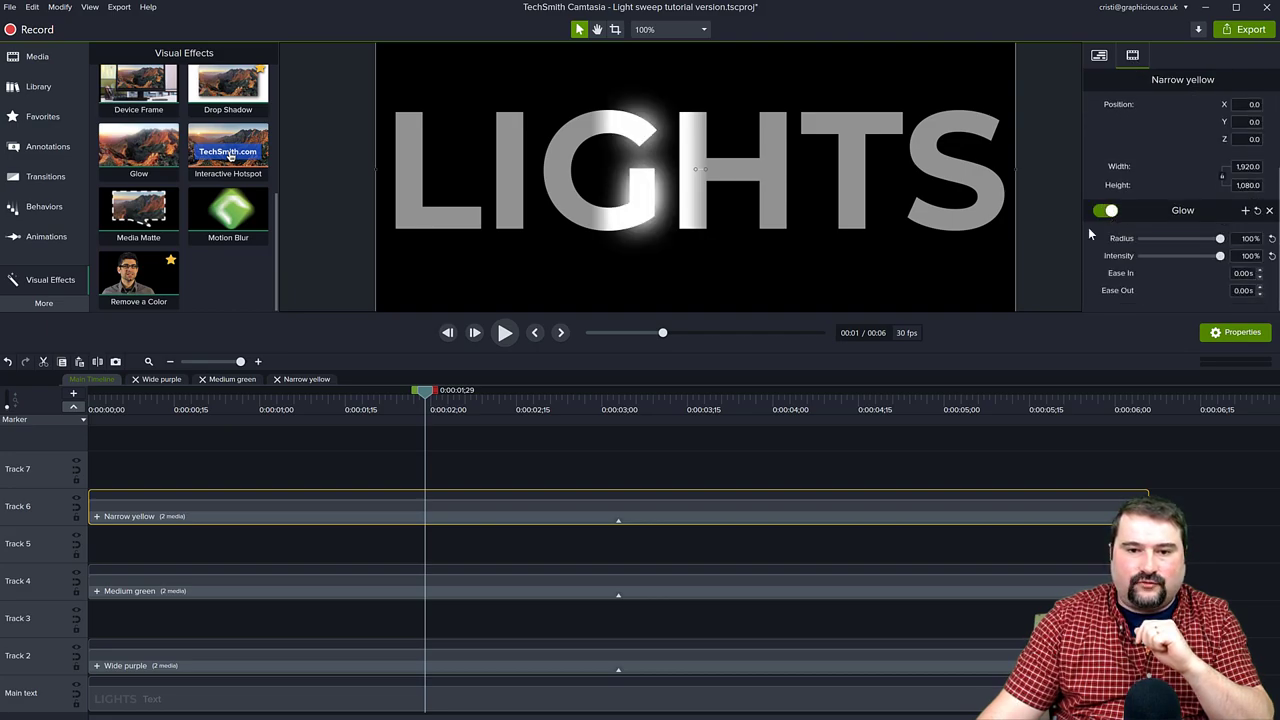
# Switch on Glow for the Medium green group.
pyautogui.click(398, 584)
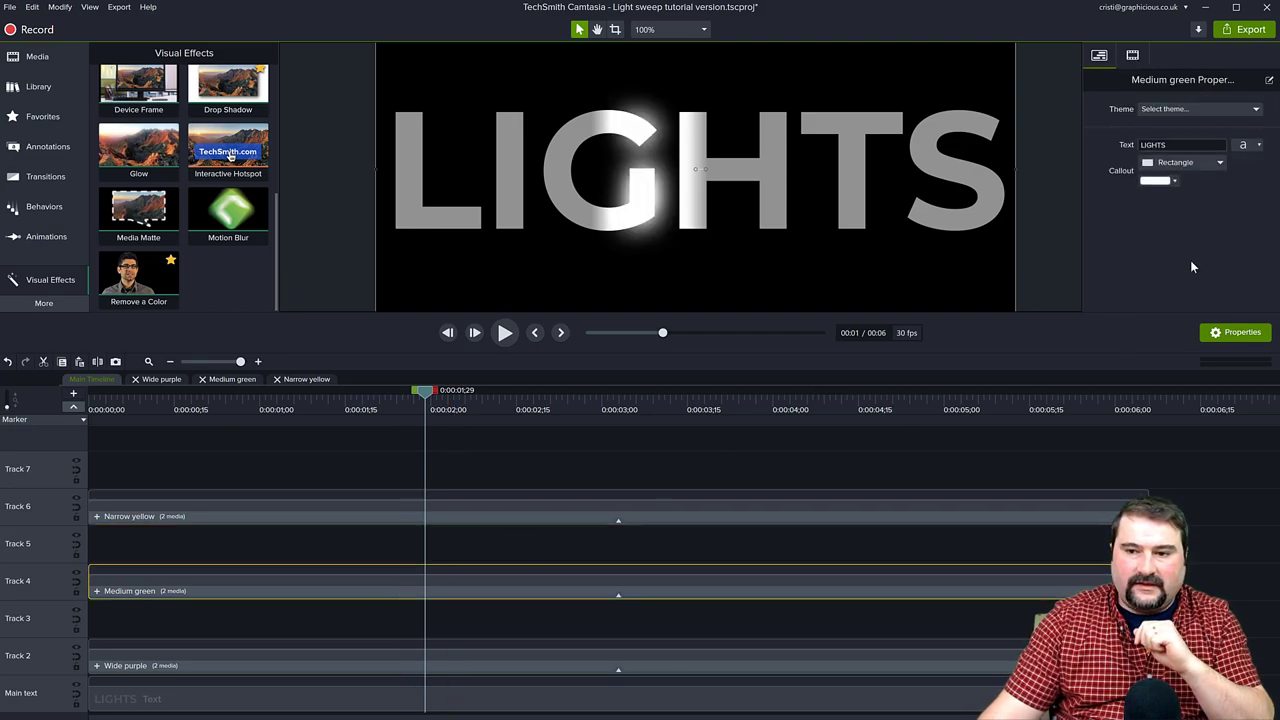
pyautogui.click(1133, 56)
pyautogui.scroll(-3, 1165, 218)
pyautogui.click(1105, 210)
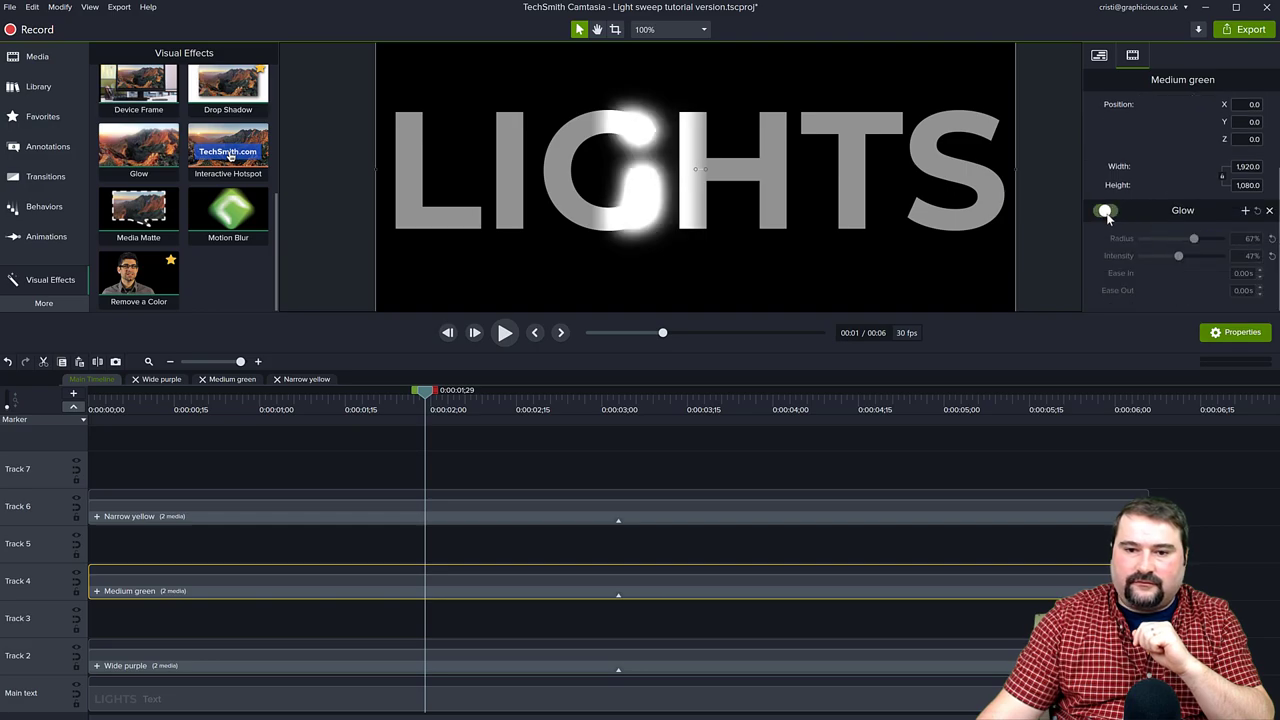
# Switch on Glow for the Wide purple group.
pyautogui.click(487, 658)
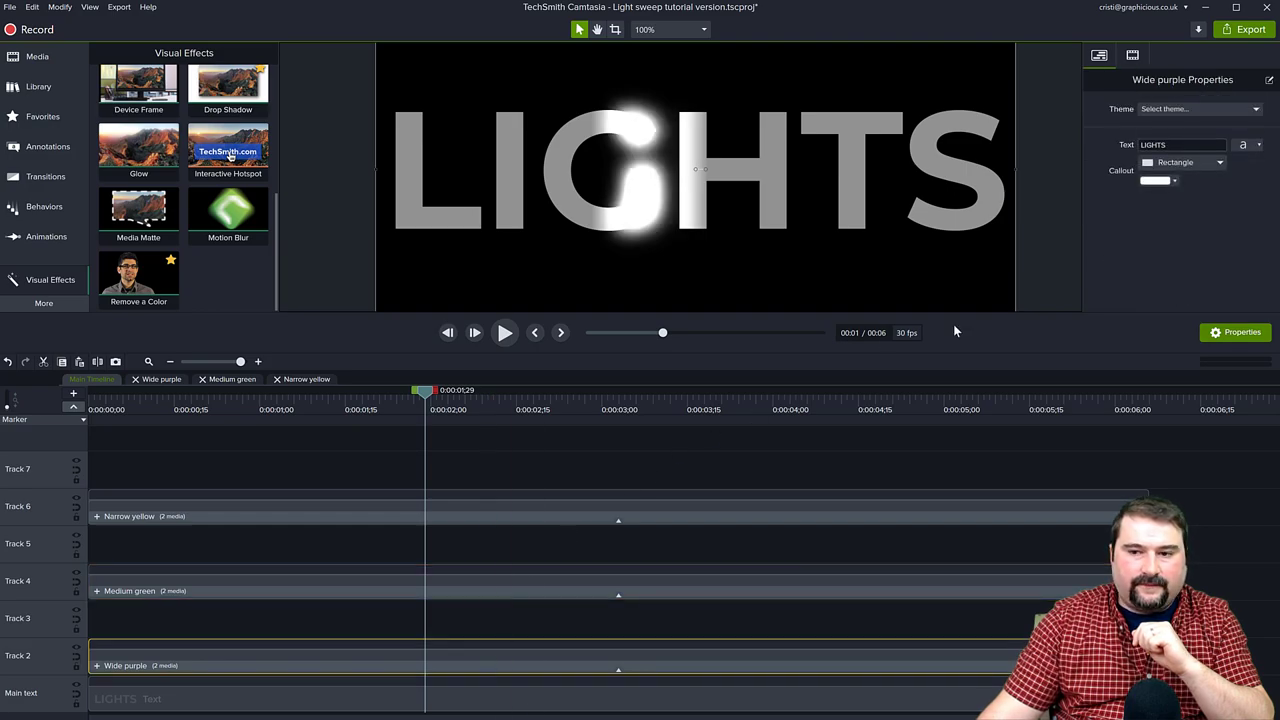
pyautogui.click(1133, 56)
pyautogui.scroll(-3, 1165, 218)
pyautogui.click(1105, 210)
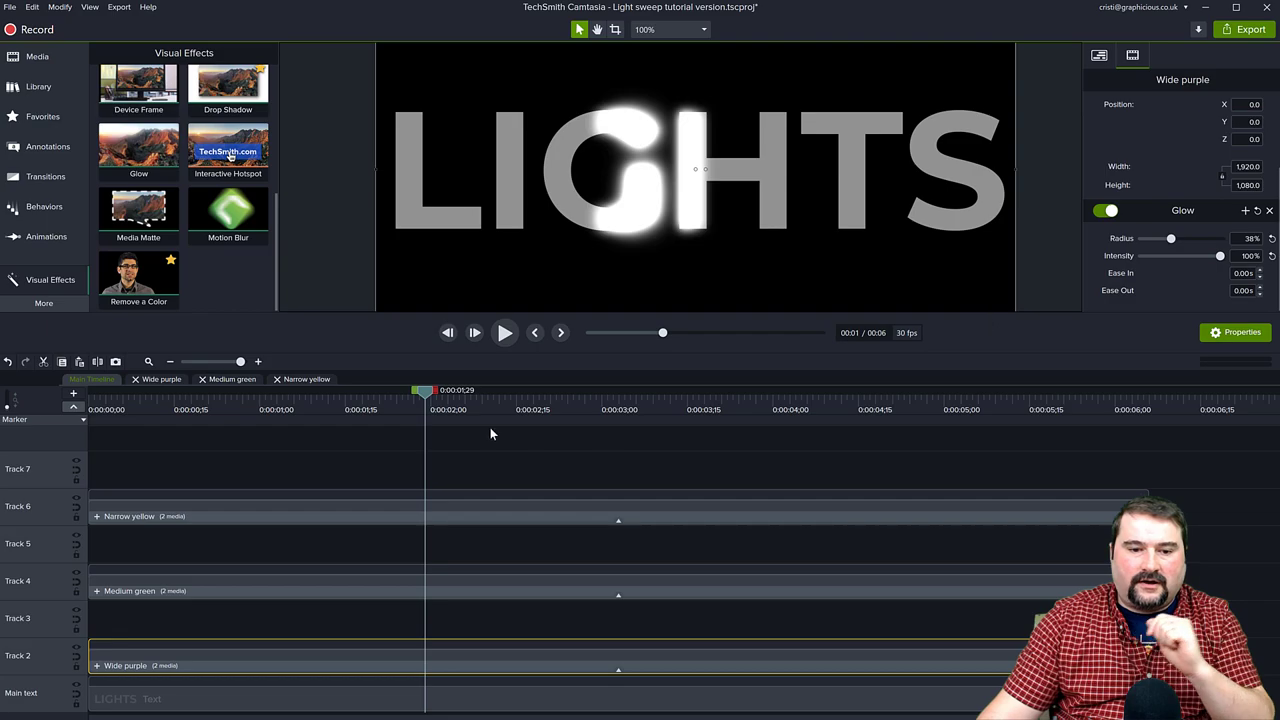
# Play back the glowing sweep across LIGHTS and return to the glow over the G.
pyautogui.moveTo(428, 399)
pyautogui.mouseDown()
pyautogui.moveTo(451, 399)
pyautogui.moveTo(422, 402)
pyautogui.mouseUp()
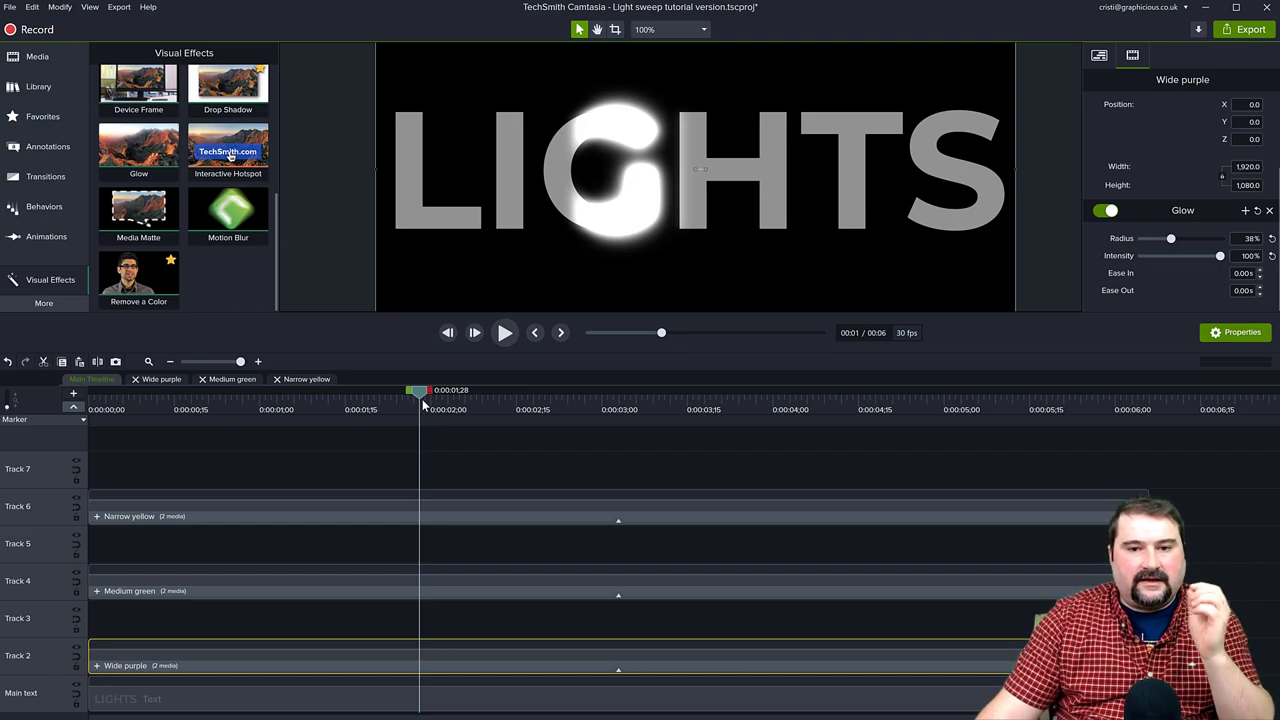
pyautogui.moveTo(423, 402); pyautogui.dragTo(249, 425)
pyautogui.press('space')
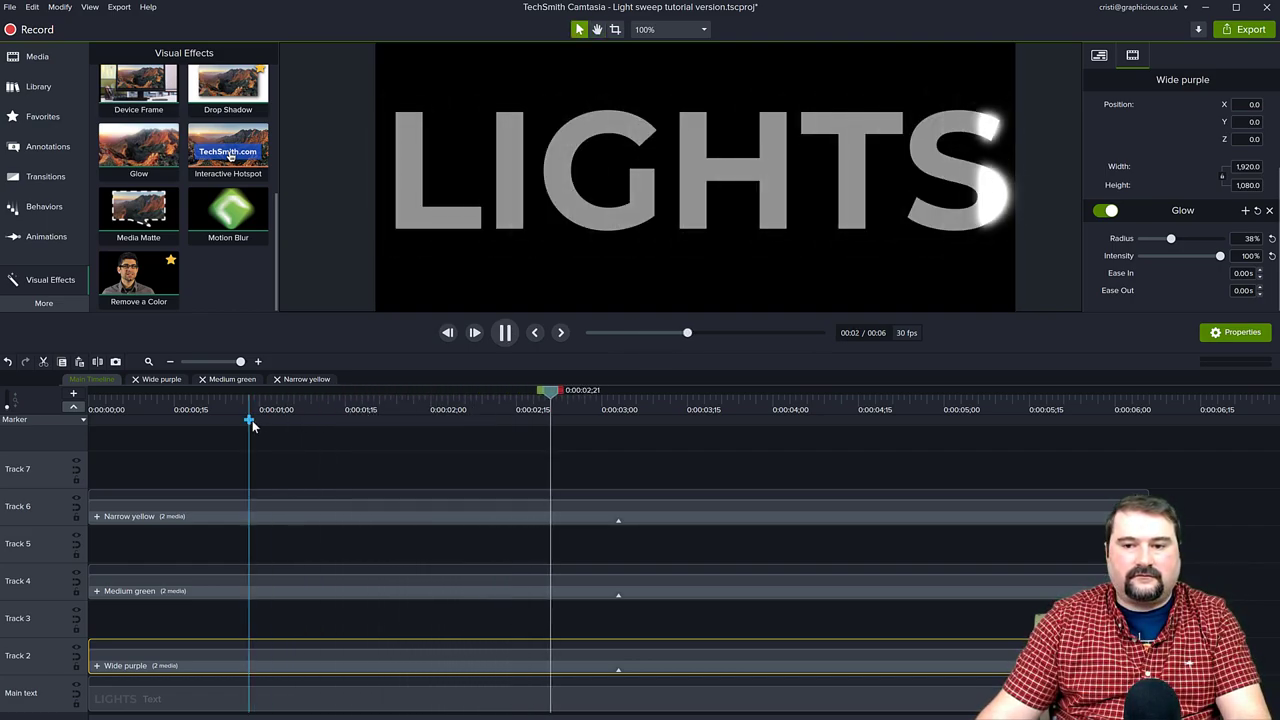
pyautogui.press('space')
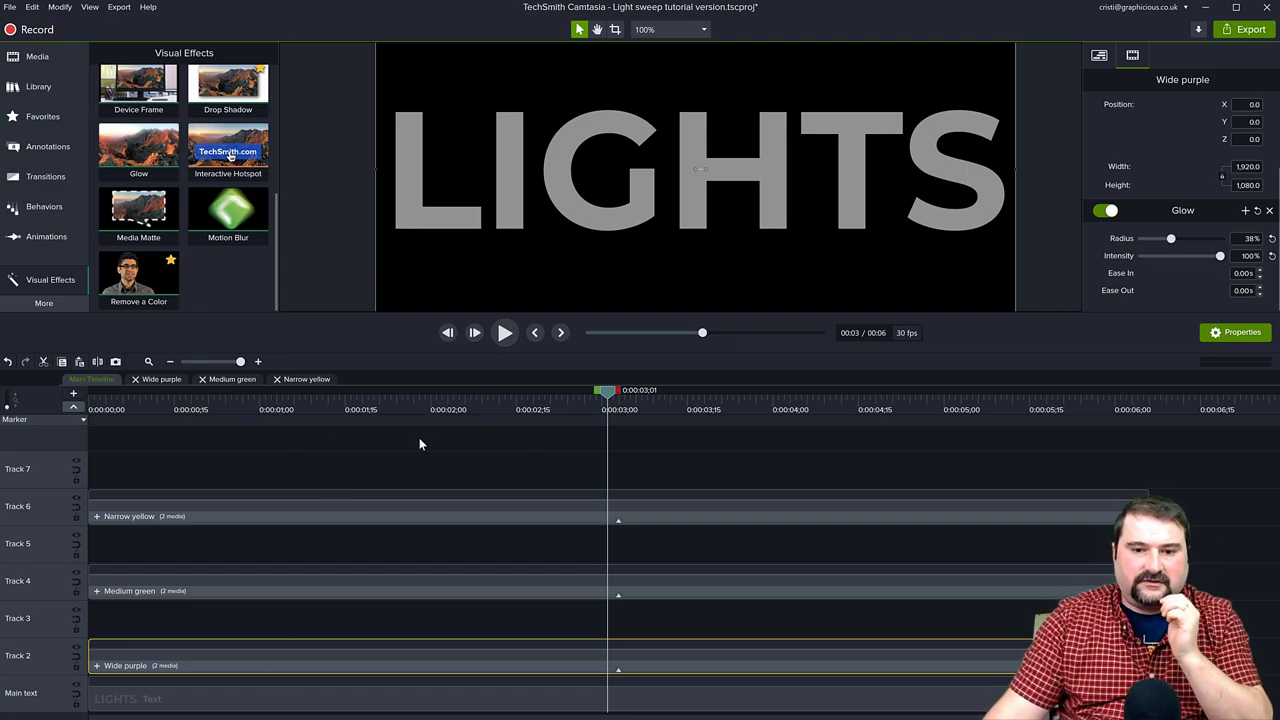
pyautogui.moveTo(607, 391); pyautogui.dragTo(427, 402)
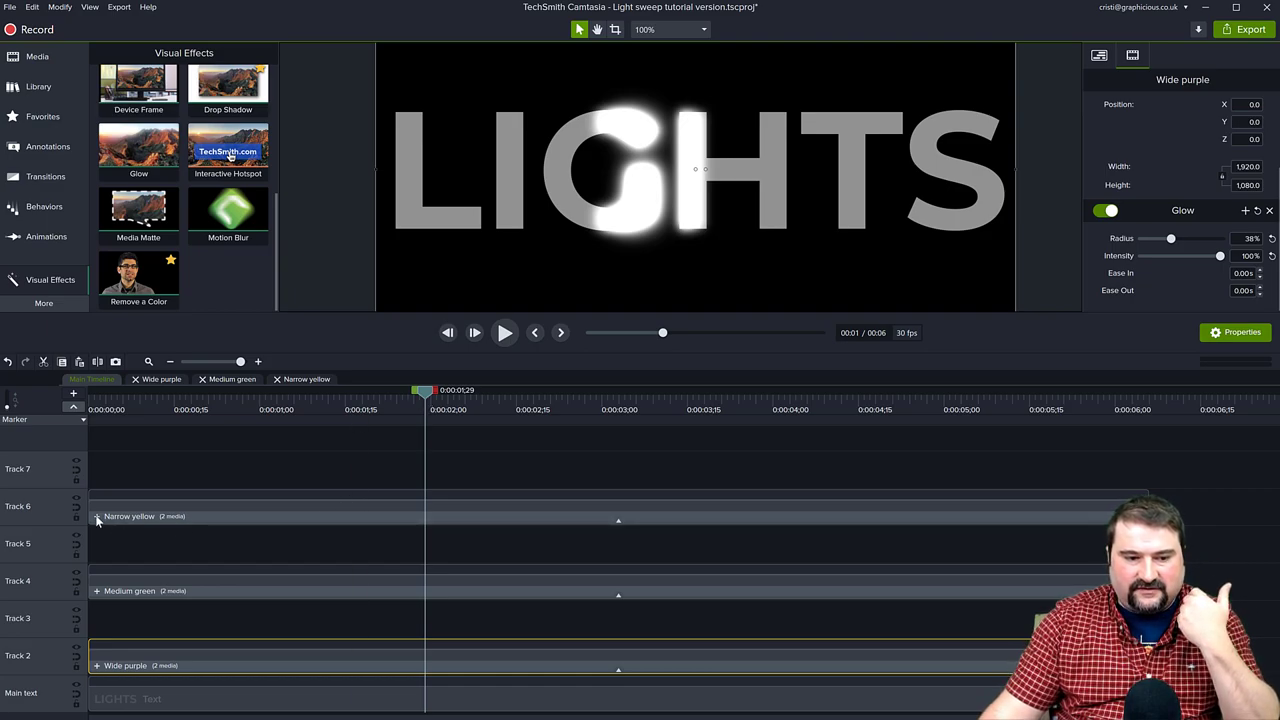
# Select the Wide purple bar shape and make property changes apply to all its animations.
pyautogui.click(97, 665)
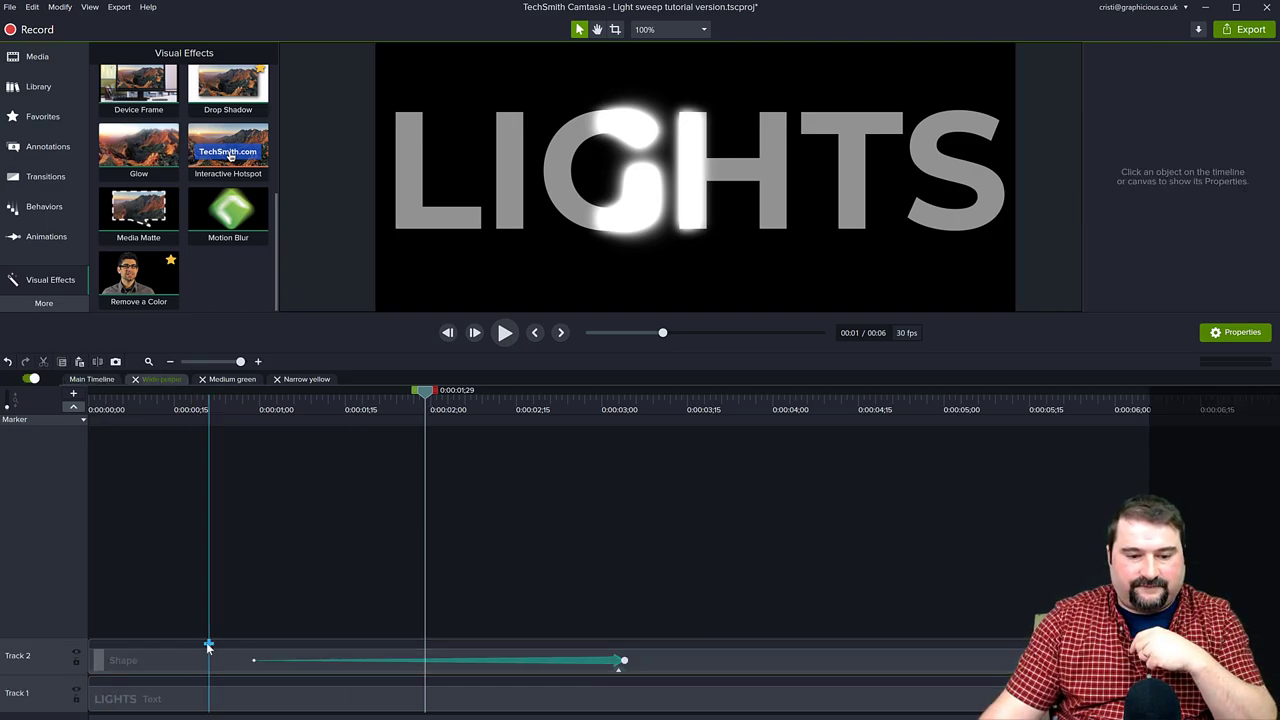
pyautogui.click(680, 662)
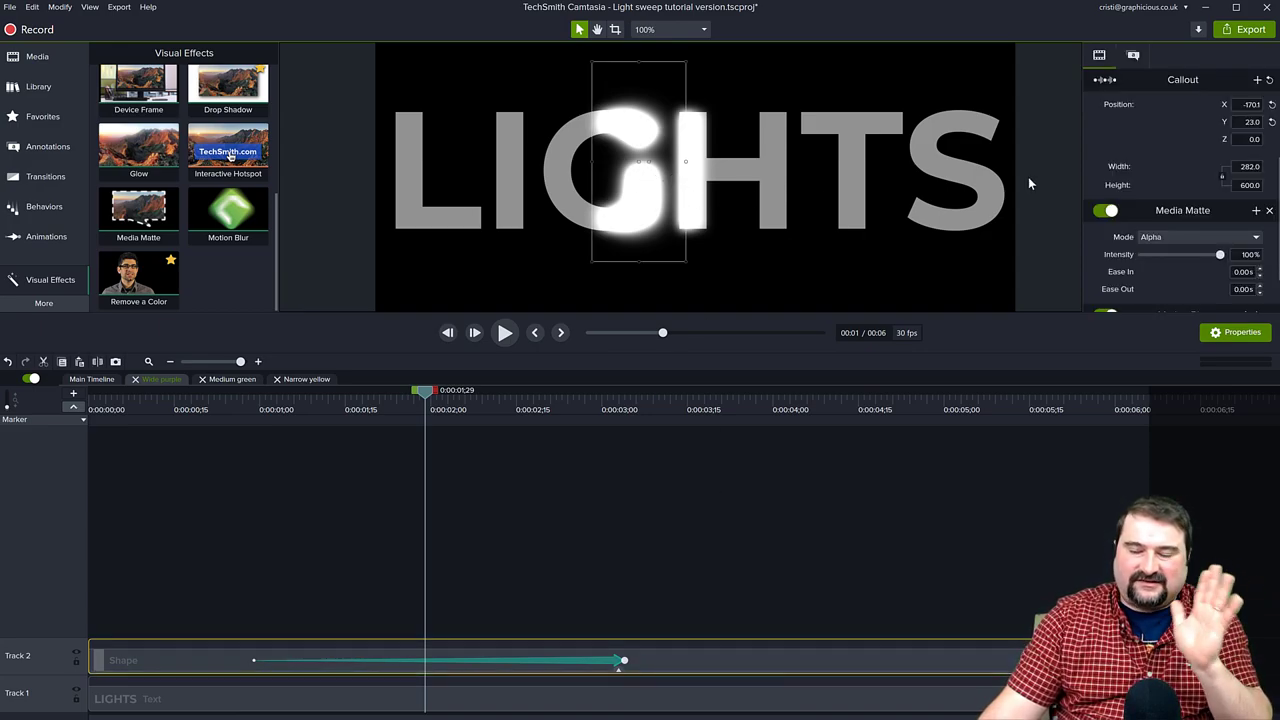
pyautogui.click(1105, 80)
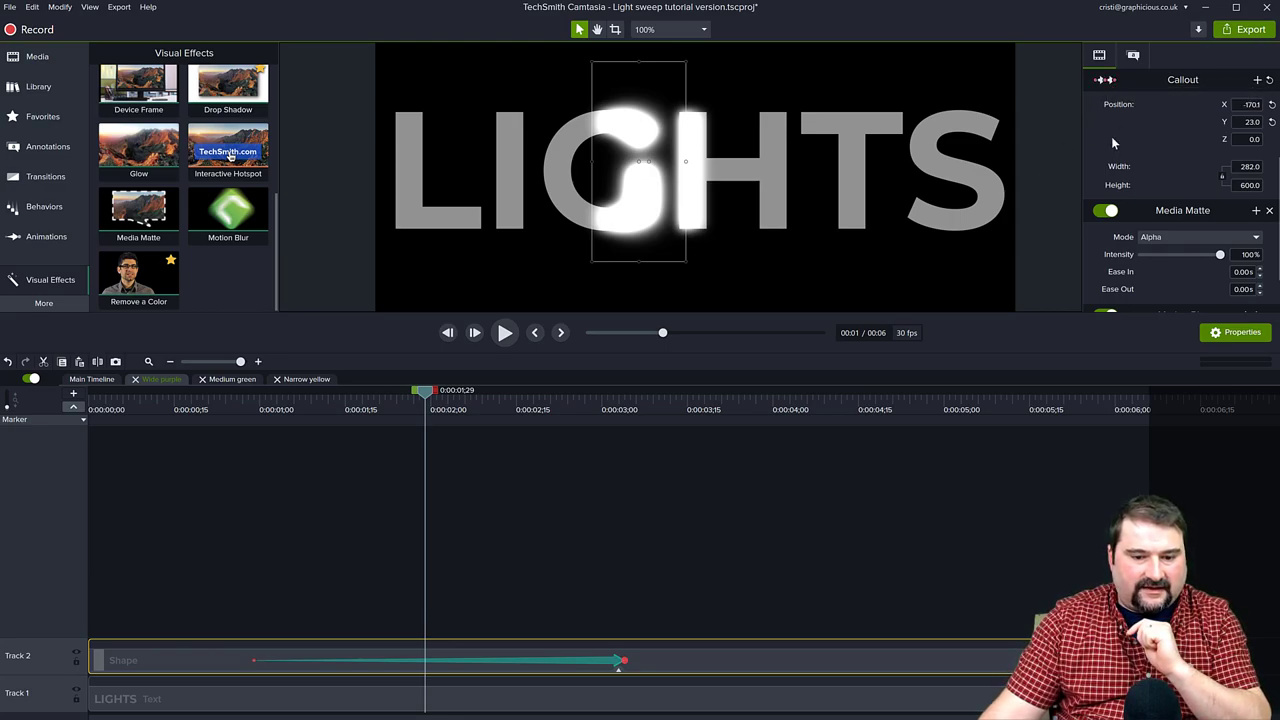
pyautogui.click(1133, 55)
pyautogui.click(1099, 55)
pyautogui.scroll(-1, 1128, 170)
pyautogui.scroll(2, 1150, 185)
pyautogui.scroll(1, 1162, 189)
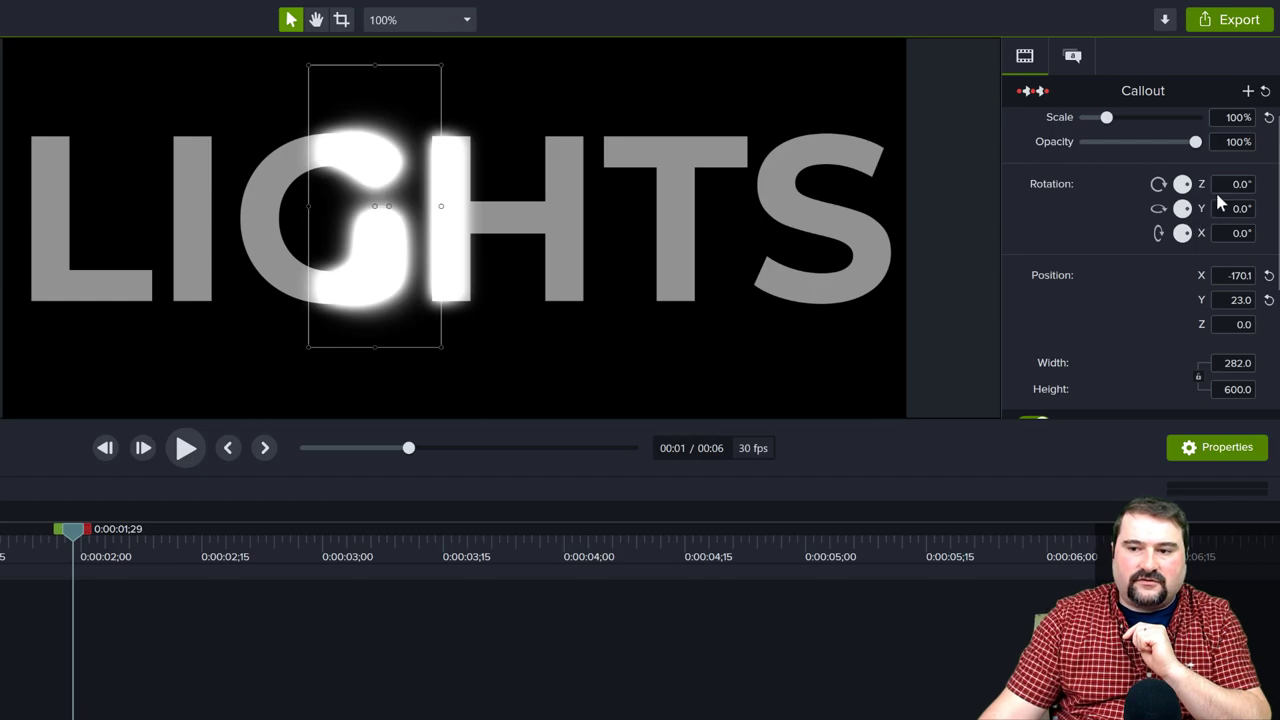
# Set the Wide purple bar's Z rotation to -15°.
pyautogui.moveTo(1188, 190); pyautogui.dragTo(1200, 199)
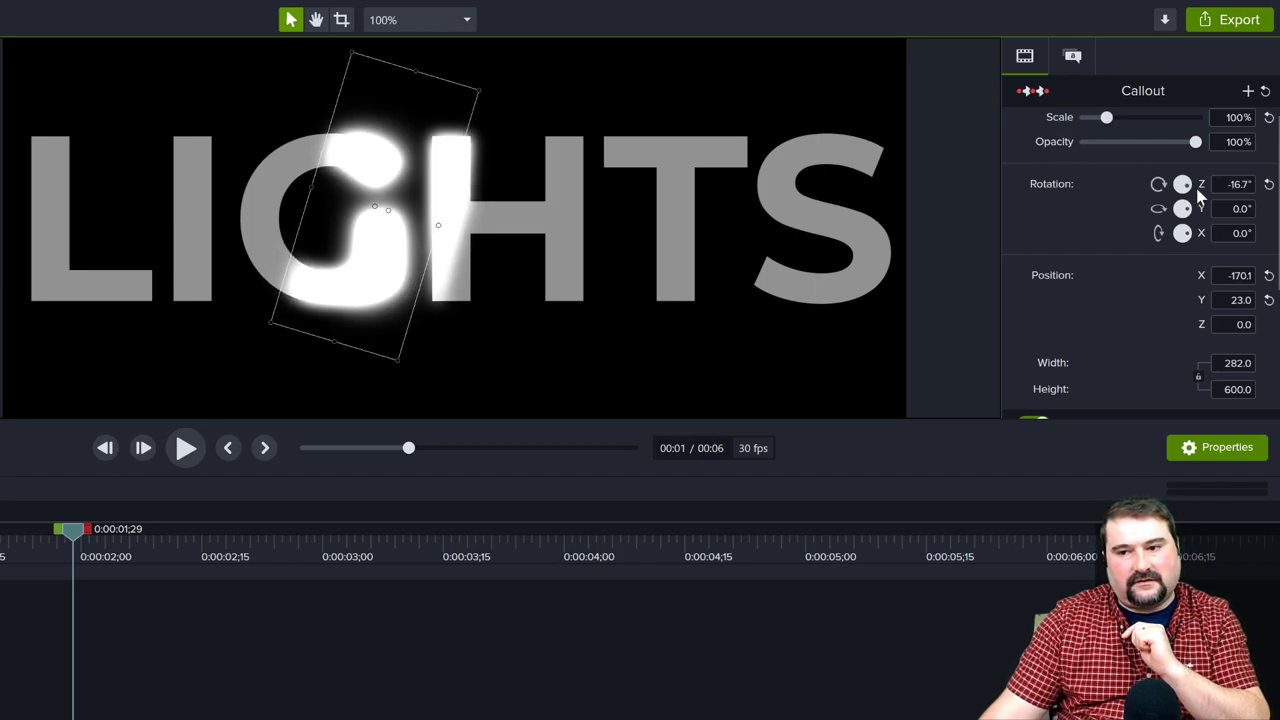
pyautogui.click(1248, 185)
pyautogui.write('-15')
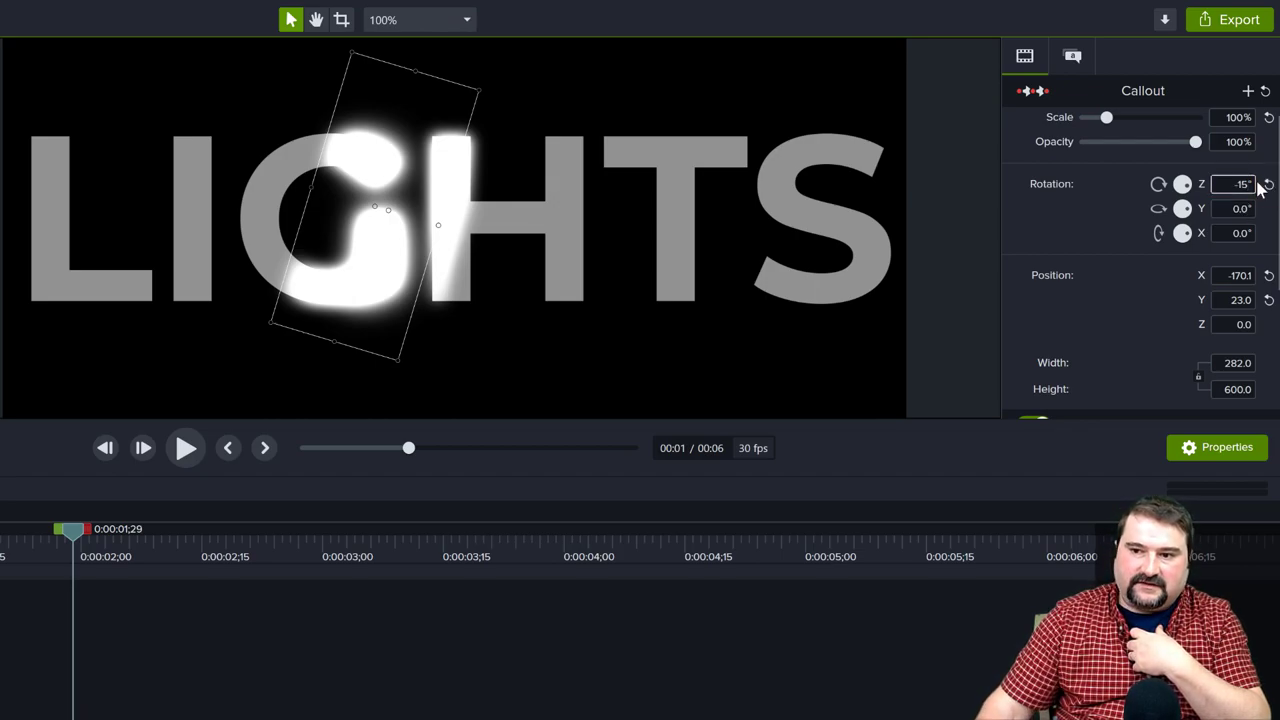
pyautogui.press('Return')
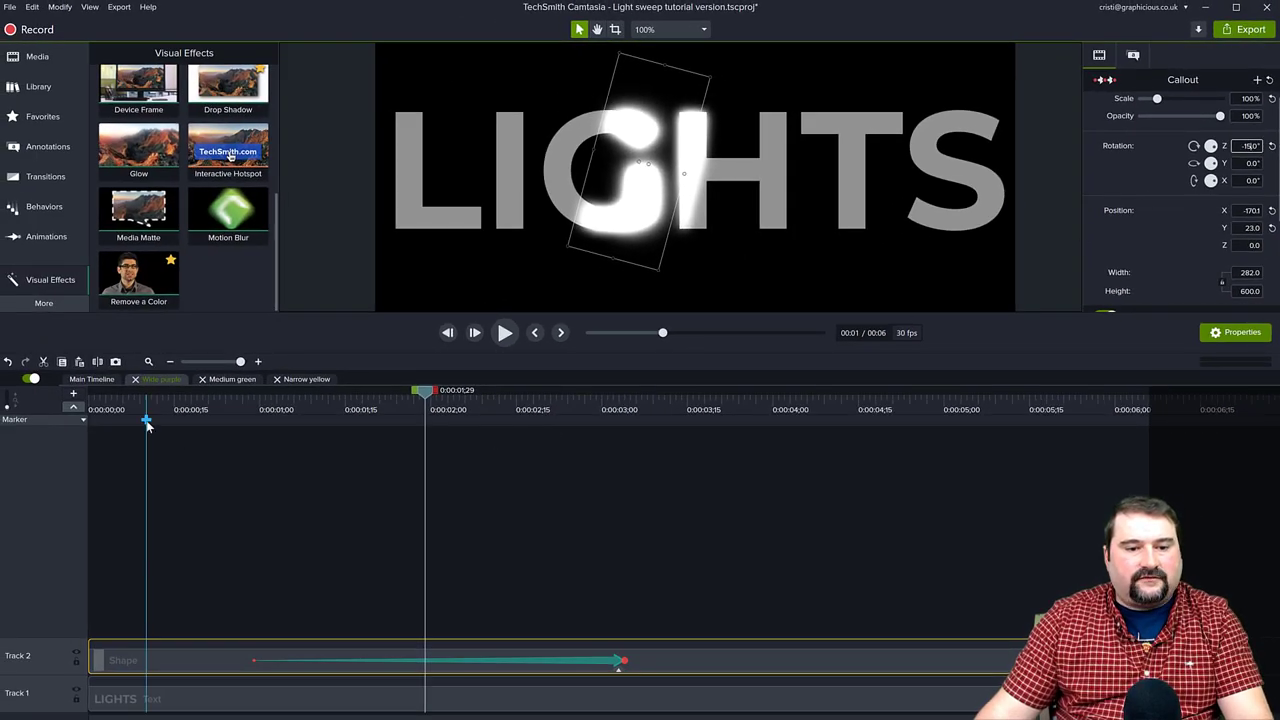
pyautogui.click(96, 381)
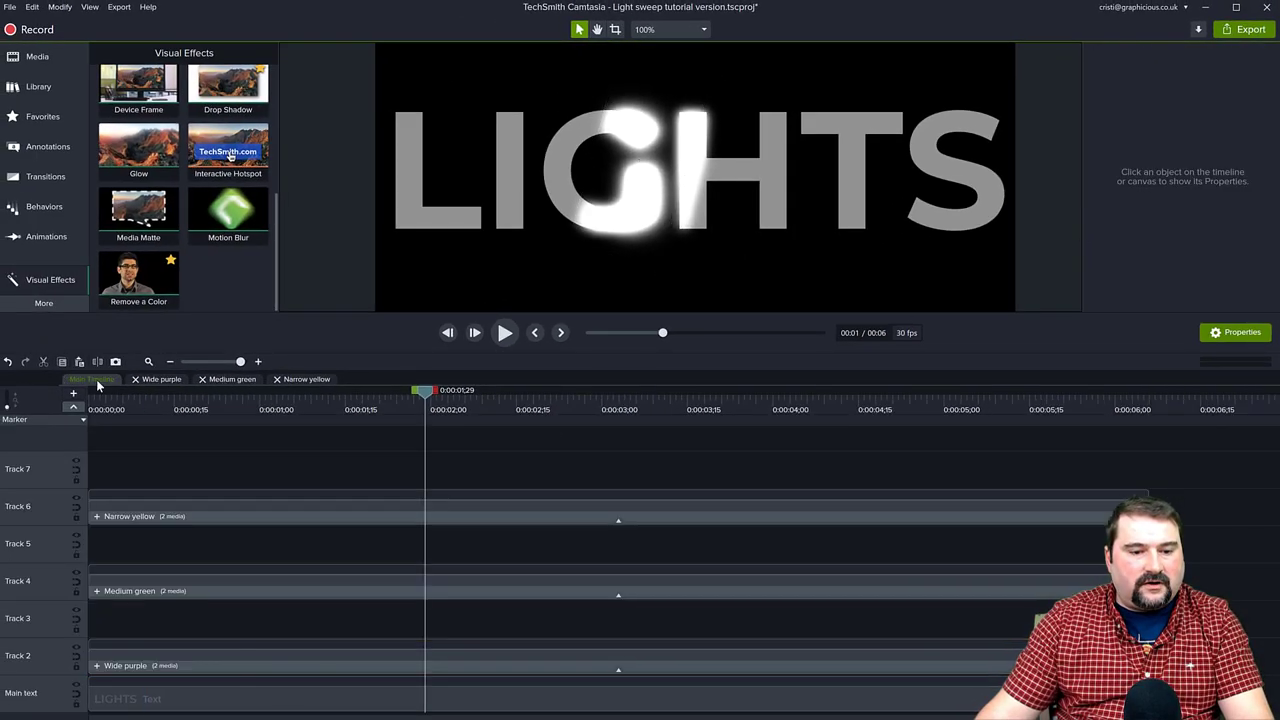
# Rotate the Medium green bar shape to -15°, correcting an initial 15° entry.
pyautogui.click(96, 591)
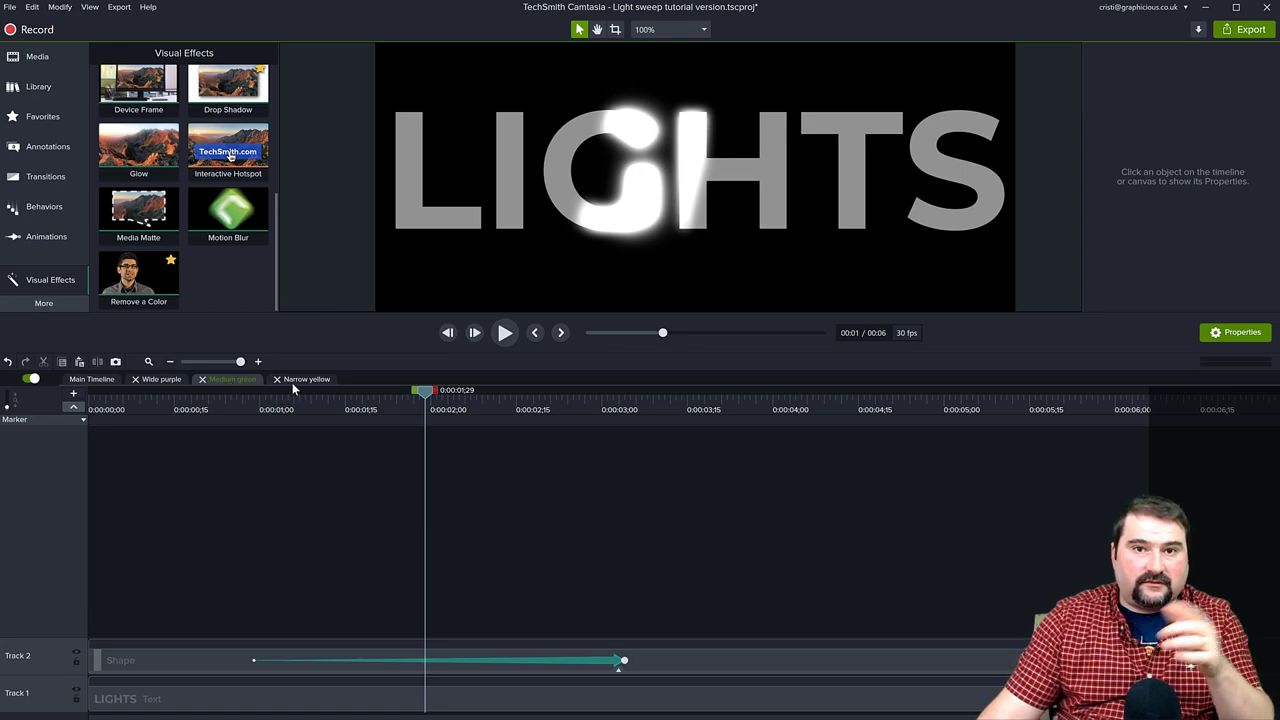
pyautogui.click(679, 660)
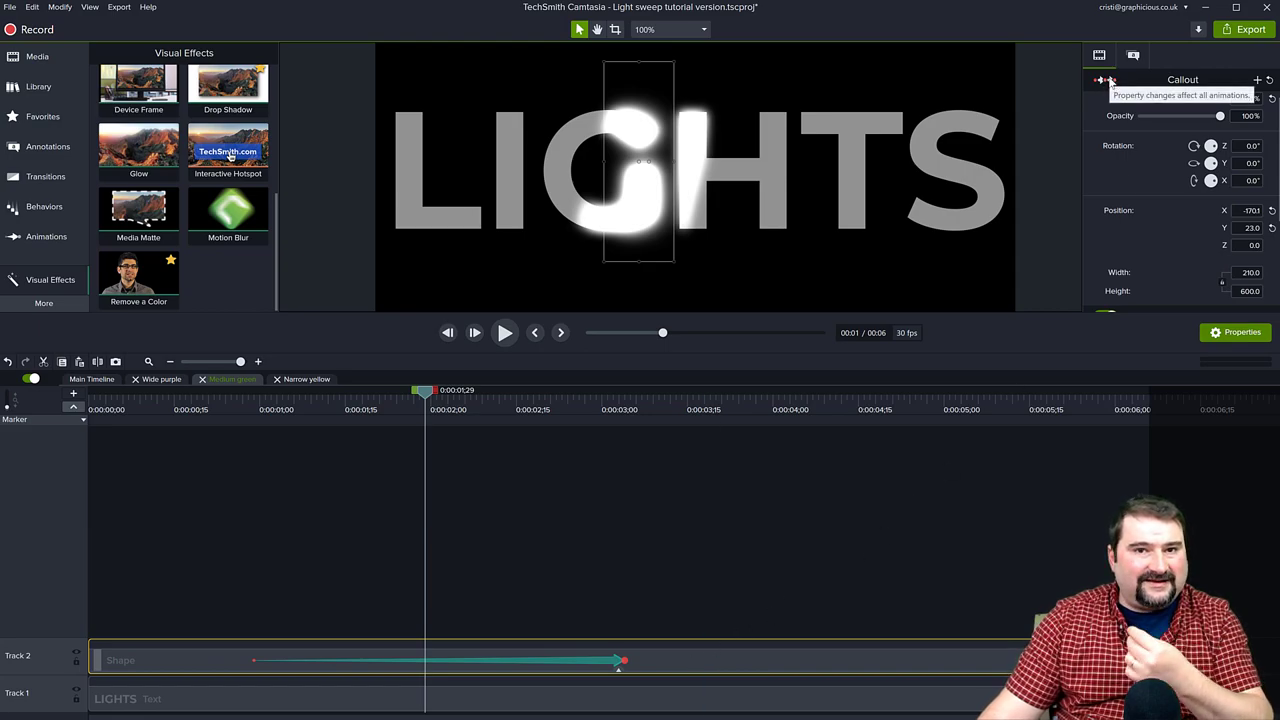
pyautogui.click(1250, 210)
pyautogui.click(1255, 146)
pyautogui.write('15')
pyautogui.press('Return')
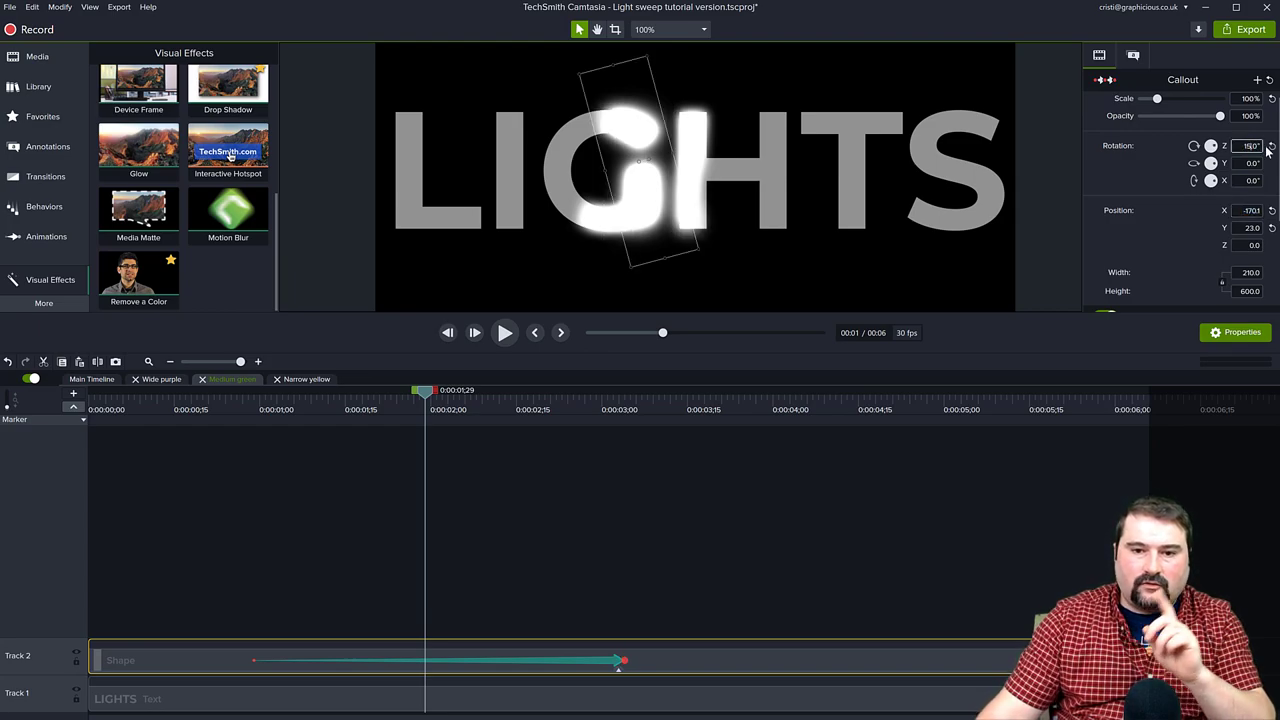
pyautogui.click(1252, 146)
pyautogui.write('-15')
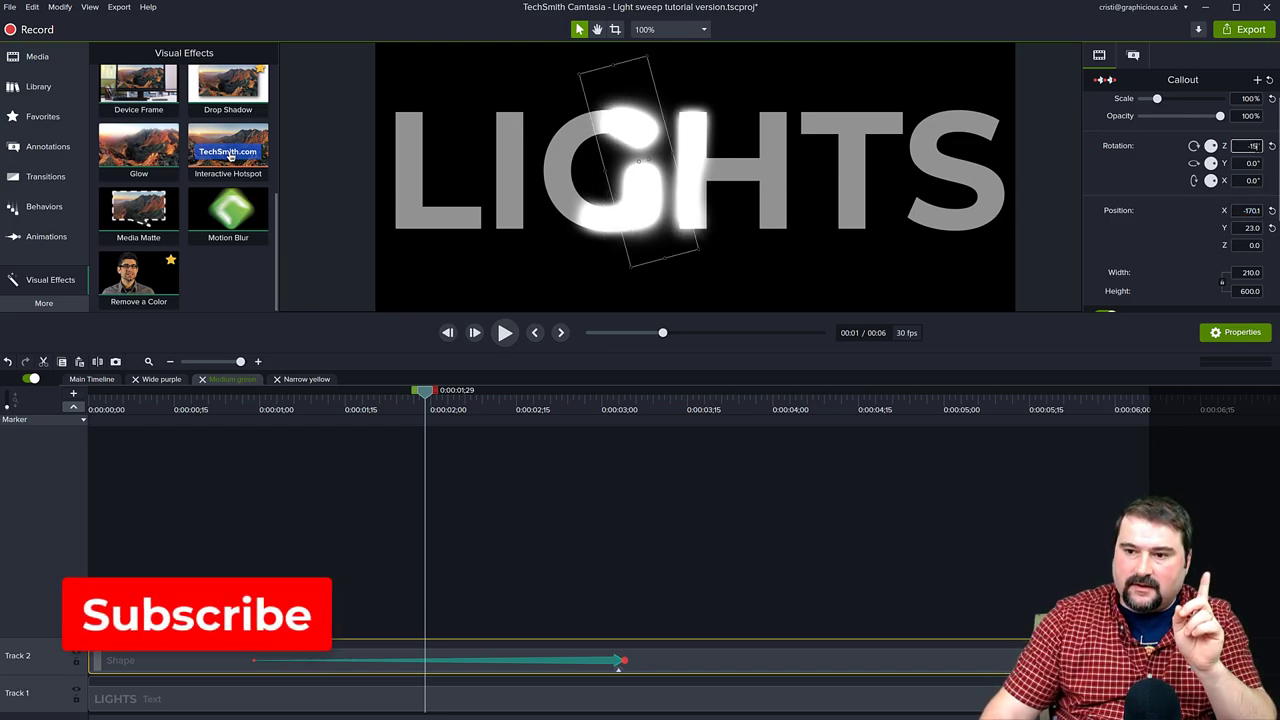
pyautogui.press('Return')
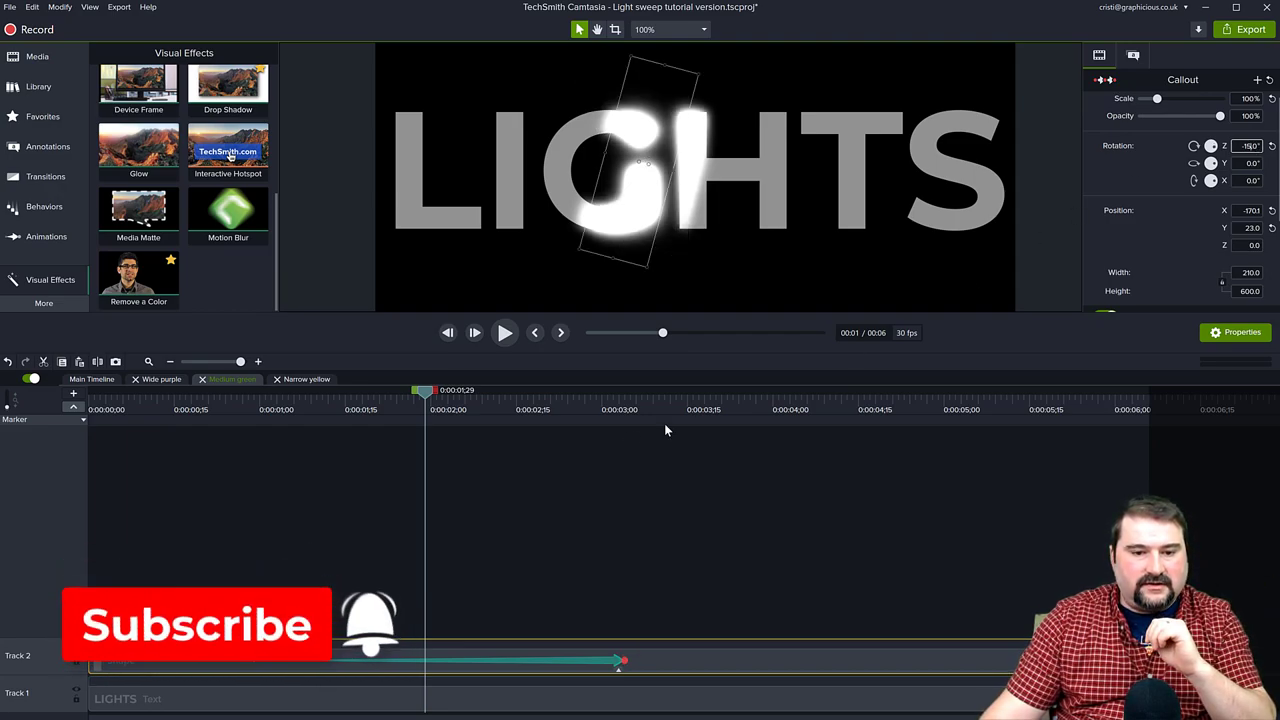
pyautogui.click(286, 377)
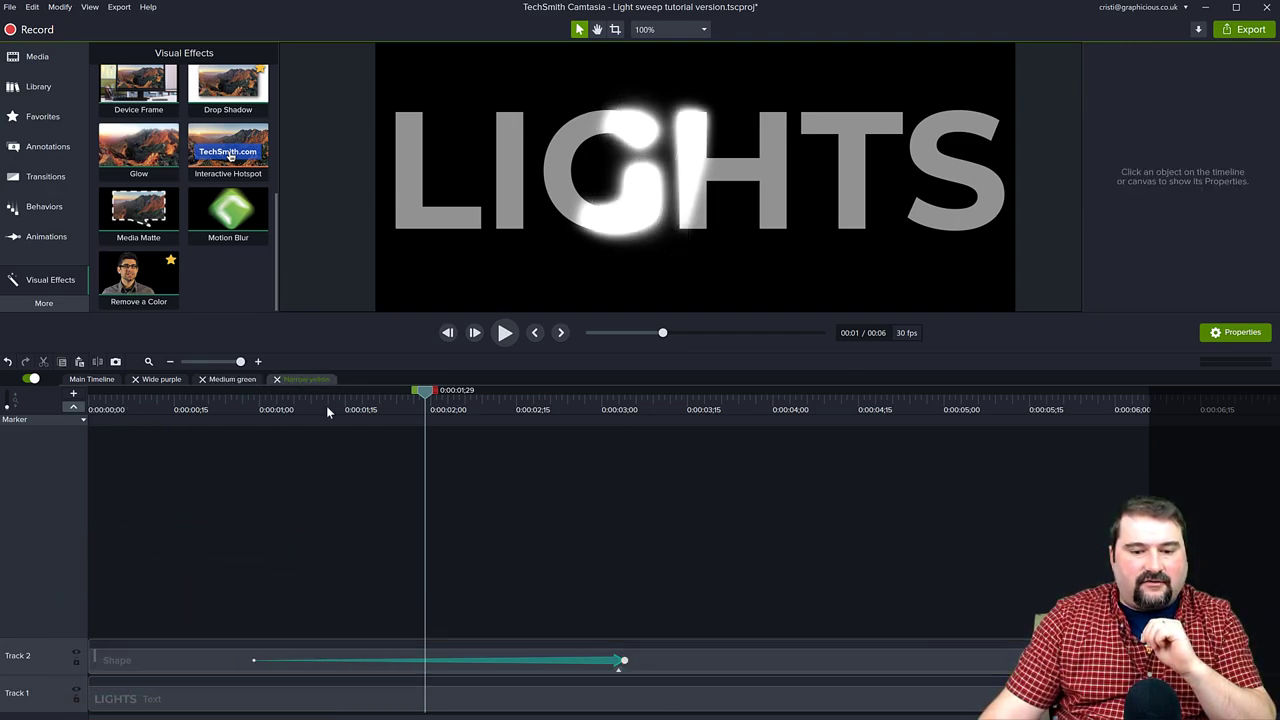
# Set the Narrow yellow bar shape's Z rotation to -15°.
pyautogui.click(700, 669)
pyautogui.click(1262, 147)
pyautogui.write('-15')
pyautogui.press('Return')
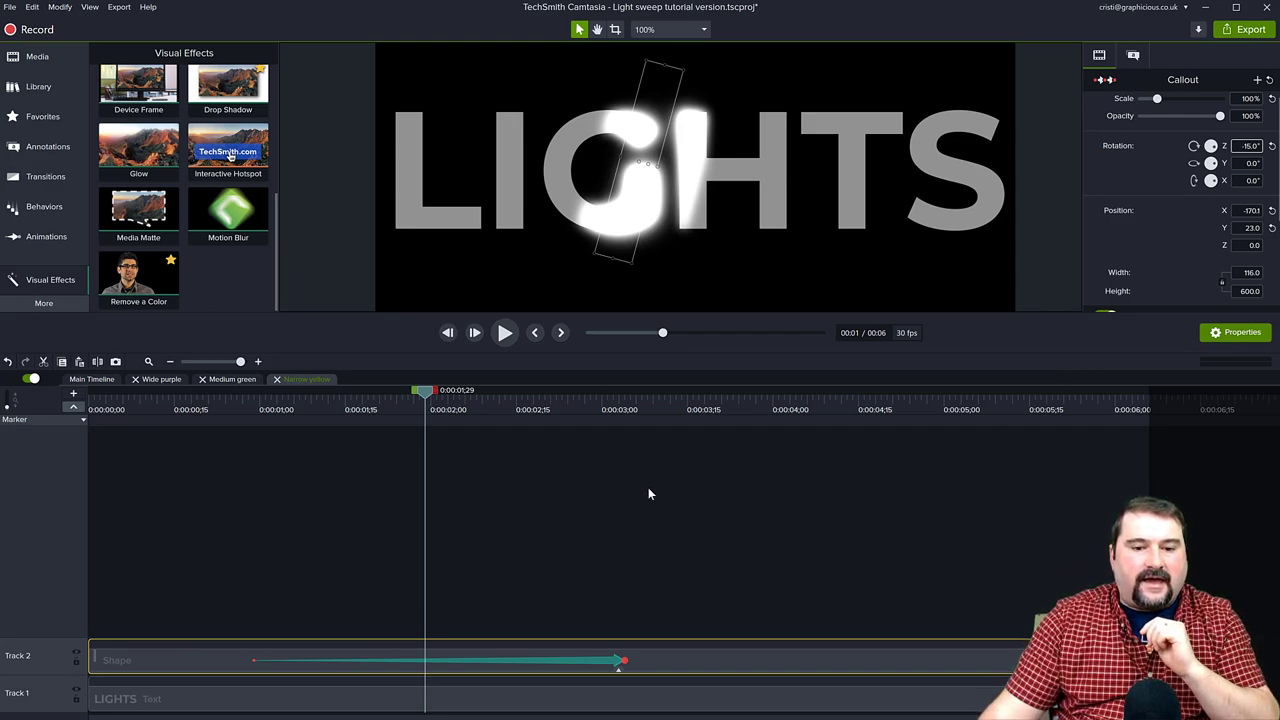
# Play the tilted sweep across LIGHTS to check it, then return to the main timeline.
pyautogui.moveTo(425, 405); pyautogui.dragTo(251, 433)
pyautogui.press('space')
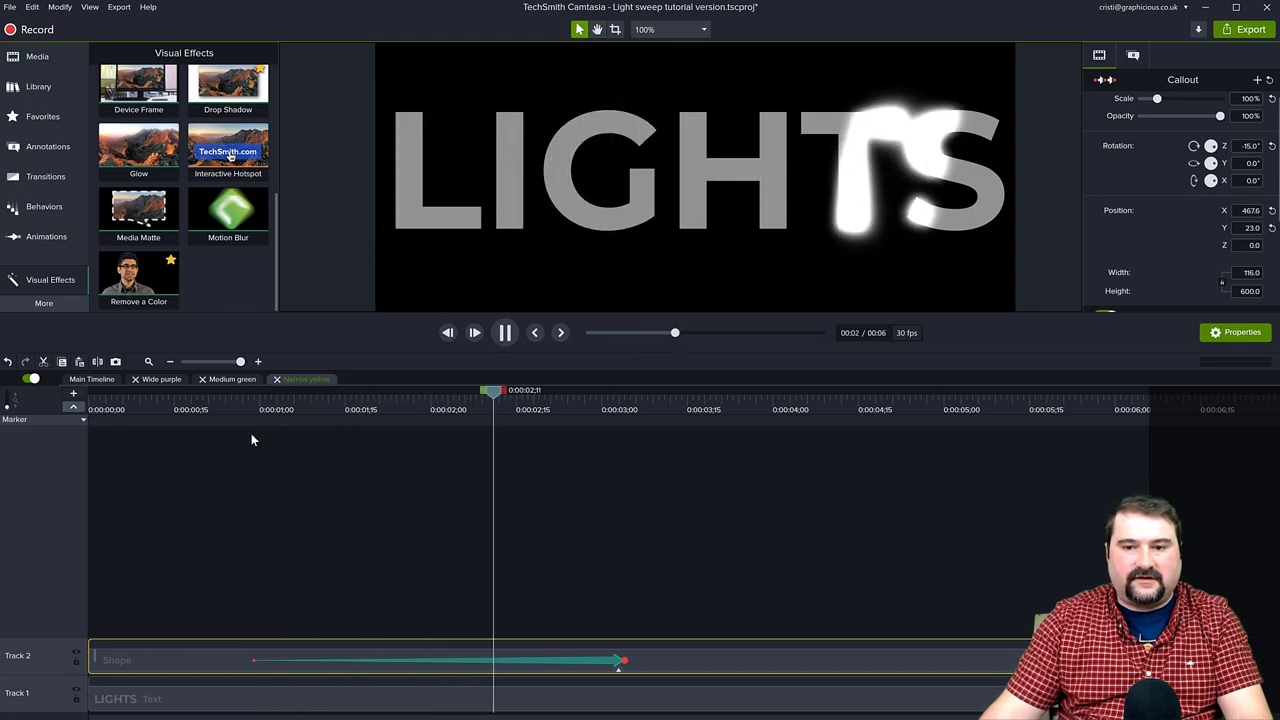
pyautogui.press('space')
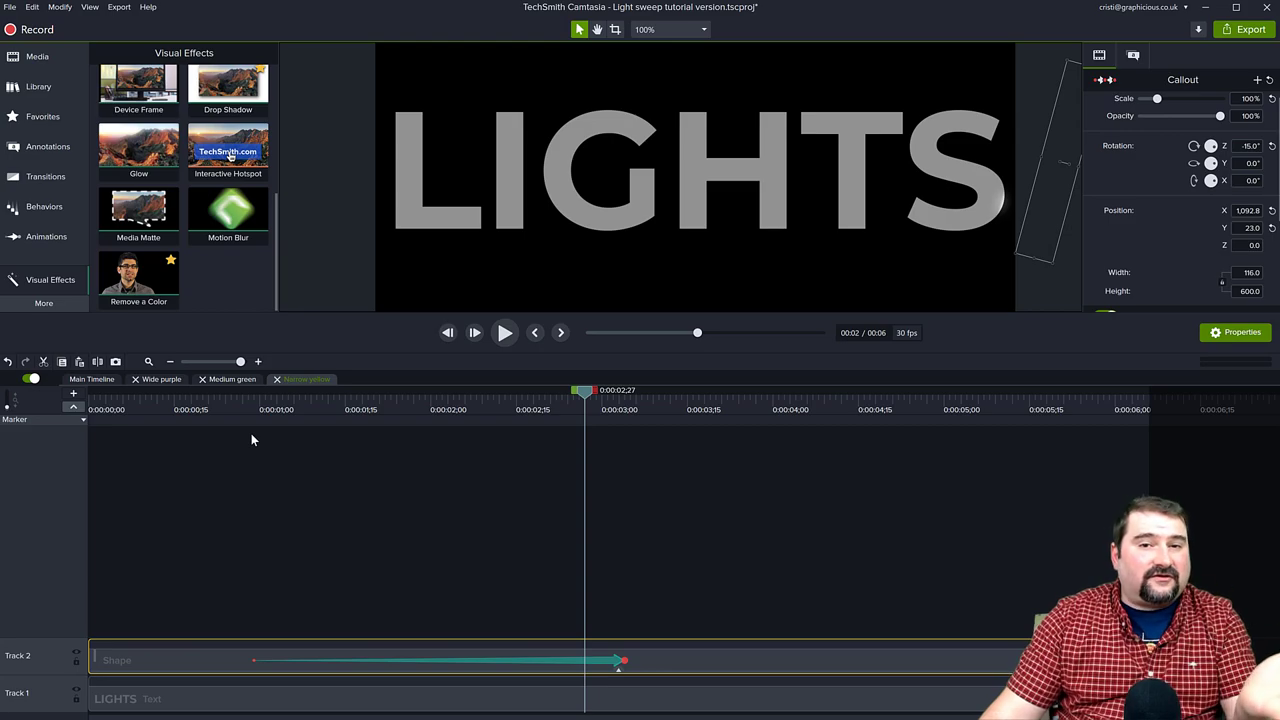
pyautogui.moveTo(572, 418); pyautogui.dragTo(497, 410)
pyautogui.click(100, 380)
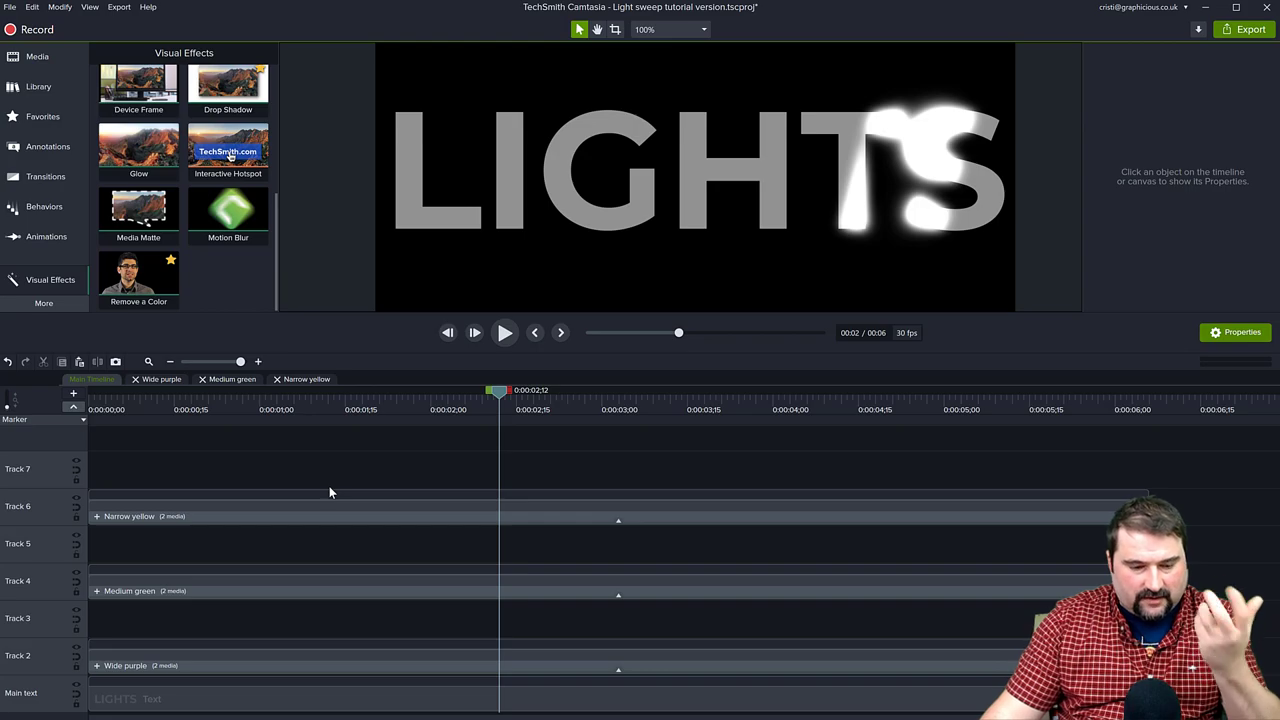
# Widen the Wide purple bar shape leftward on the canvas and rewind to view it over H.
pyautogui.click(249, 662)
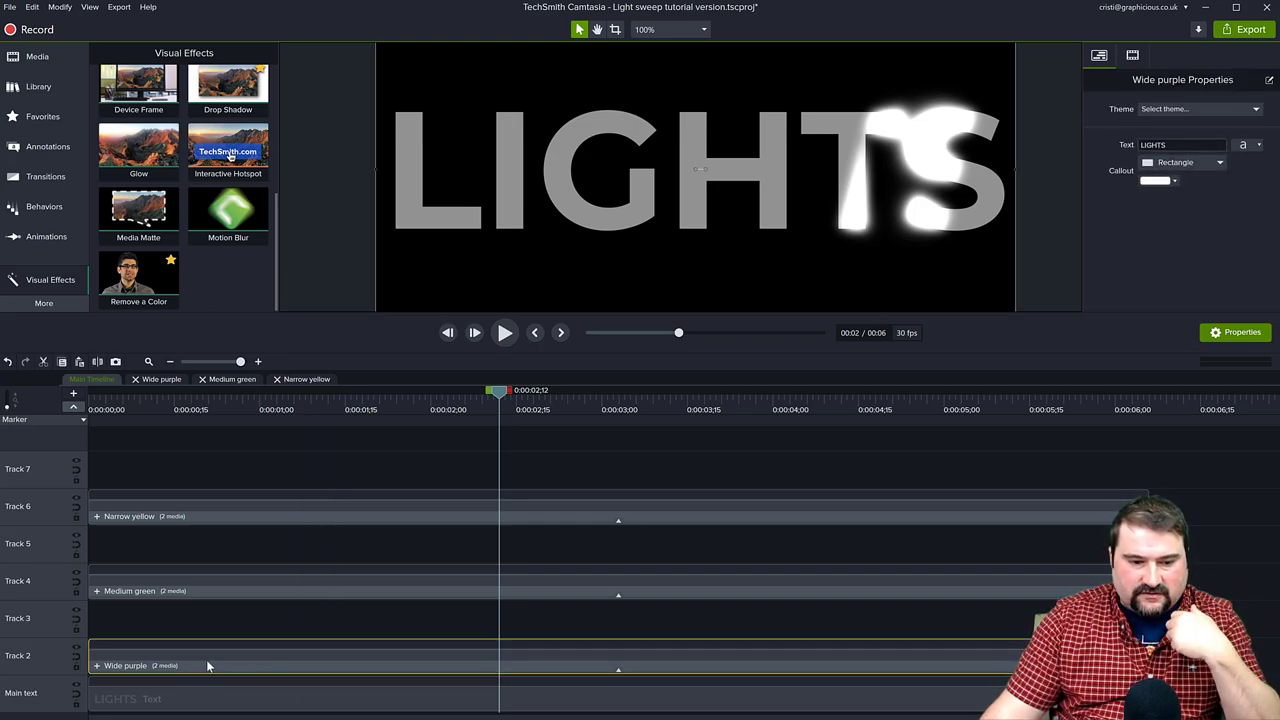
pyautogui.click(97, 666)
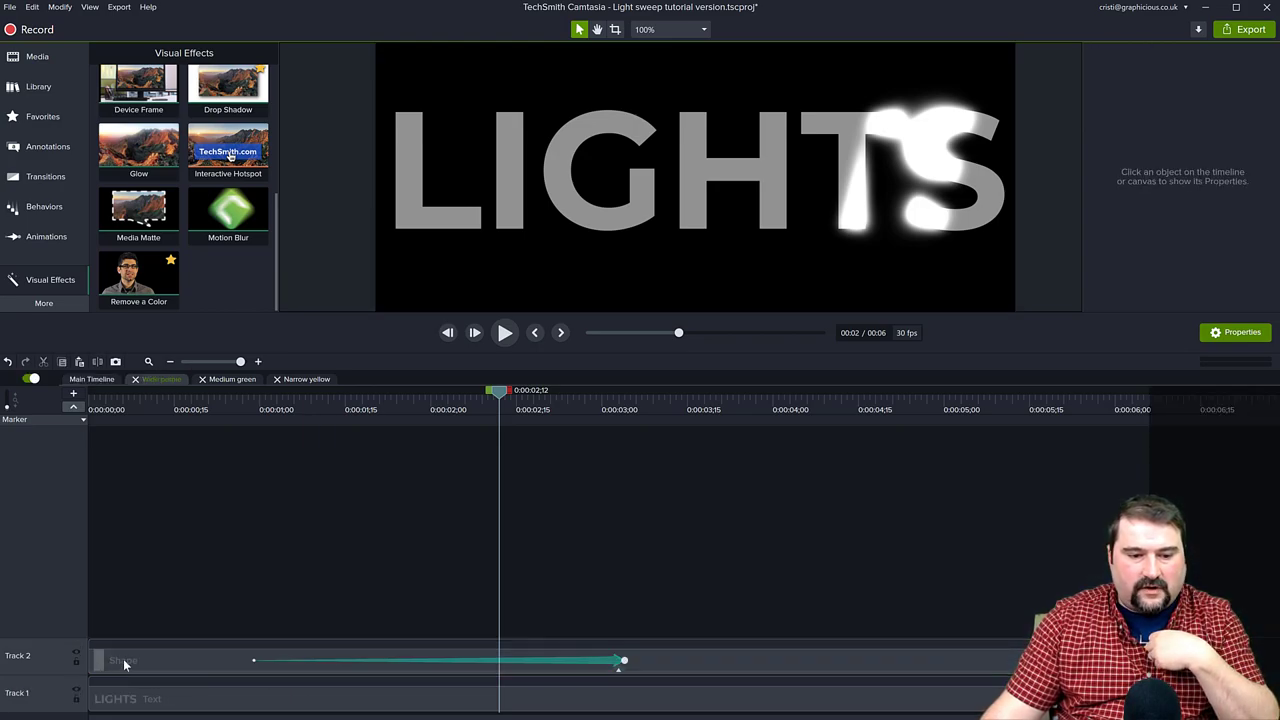
pyautogui.click(688, 669)
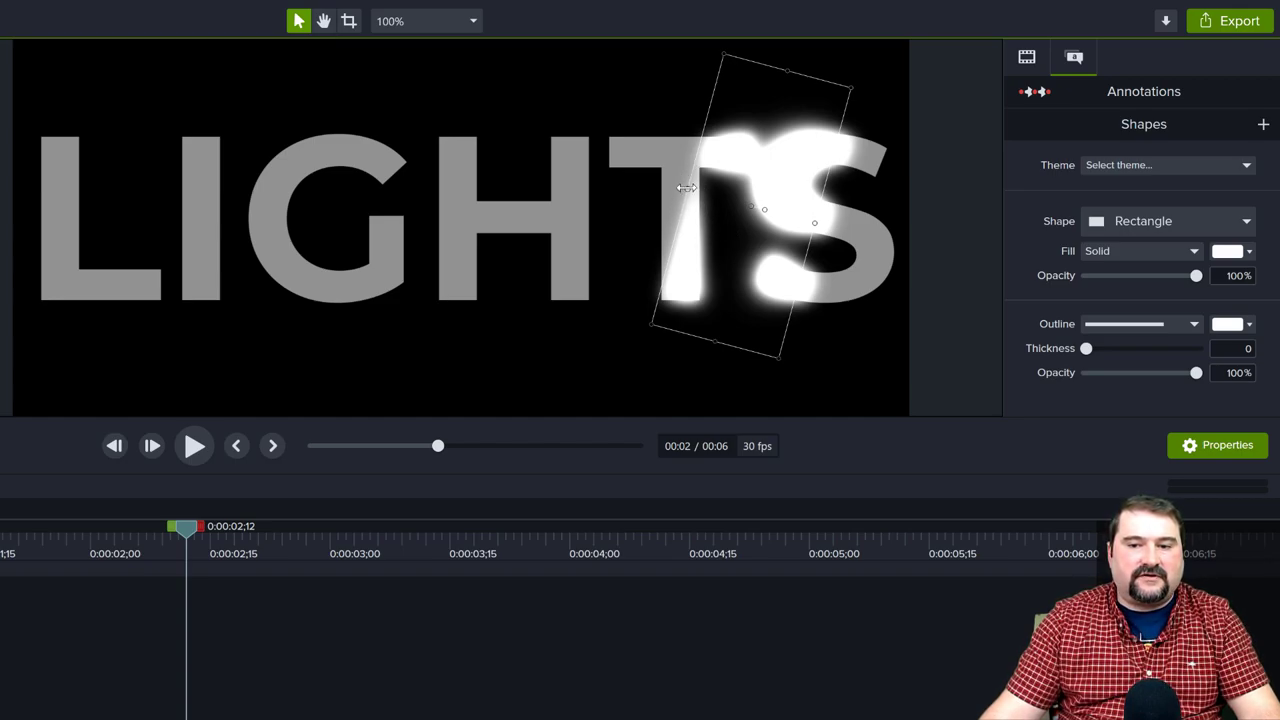
pyautogui.moveTo(686, 187); pyautogui.dragTo(657, 188)
pyautogui.moveTo(190, 540); pyautogui.dragTo(128, 570)
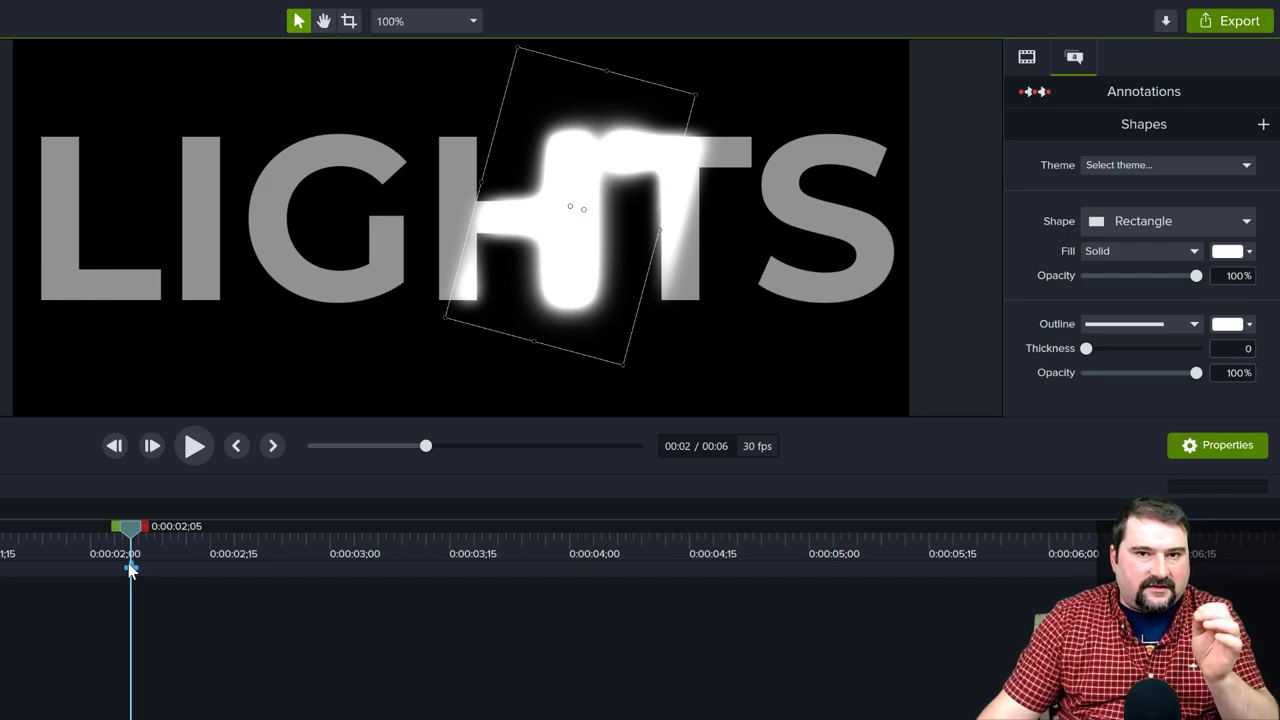
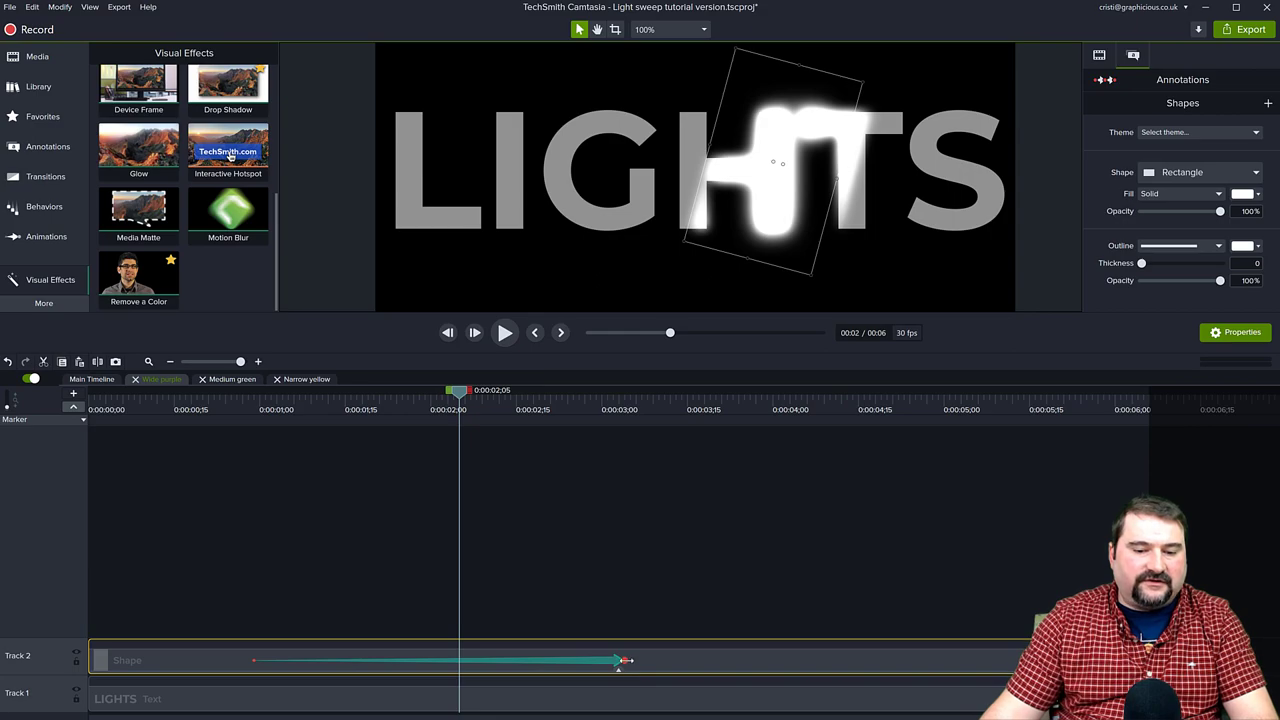
# Shorten the Wide purple sweep's motion animation and scrub across its pass from L to S.
pyautogui.click(622, 661)
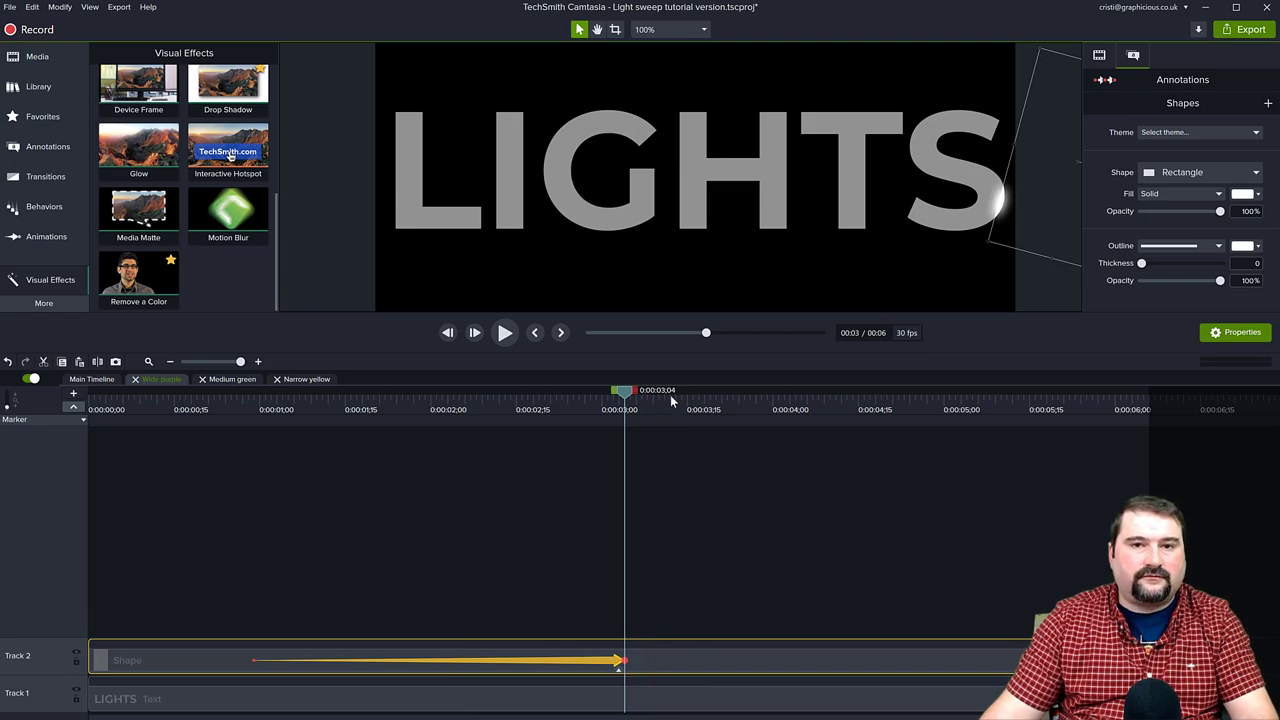
pyautogui.moveTo(620, 661); pyautogui.dragTo(440, 661)
pyautogui.moveTo(439, 401); pyautogui.dragTo(345, 427)
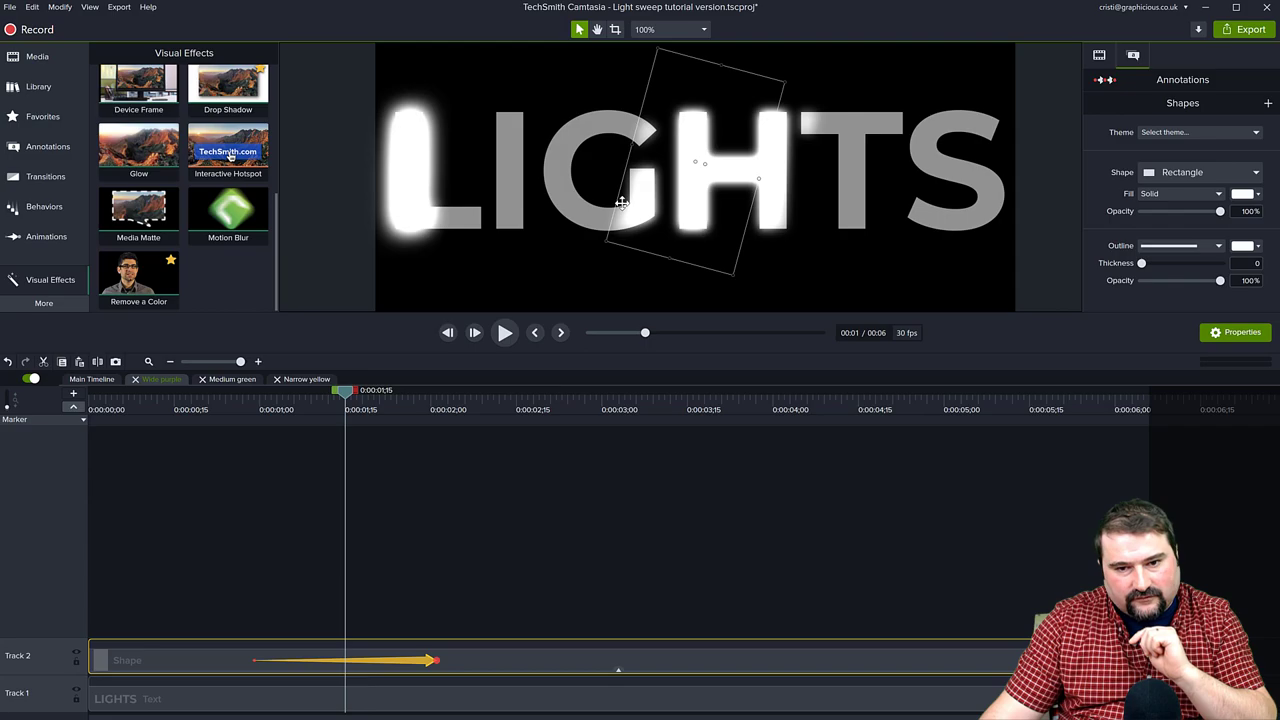
pyautogui.click(652, 395)
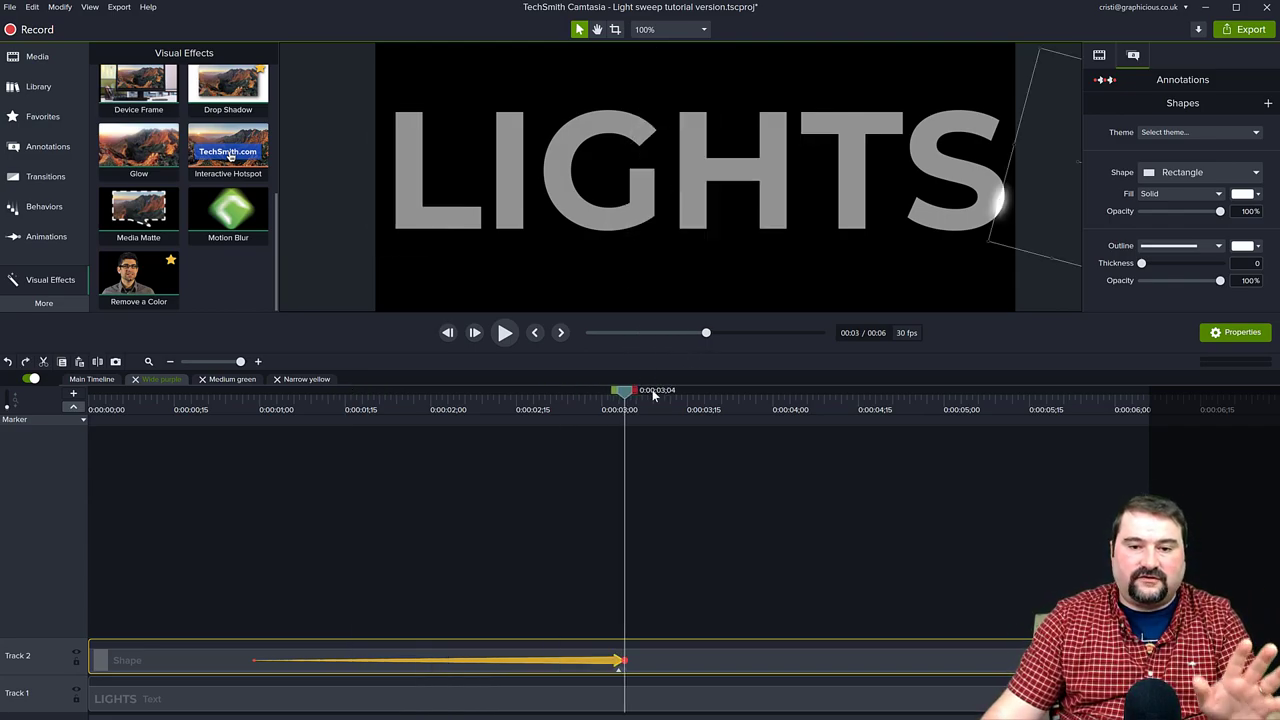
pyautogui.click(228, 408)
# Play the Wide purple sweep back, then return to the main timeline.
pyautogui.press('space')
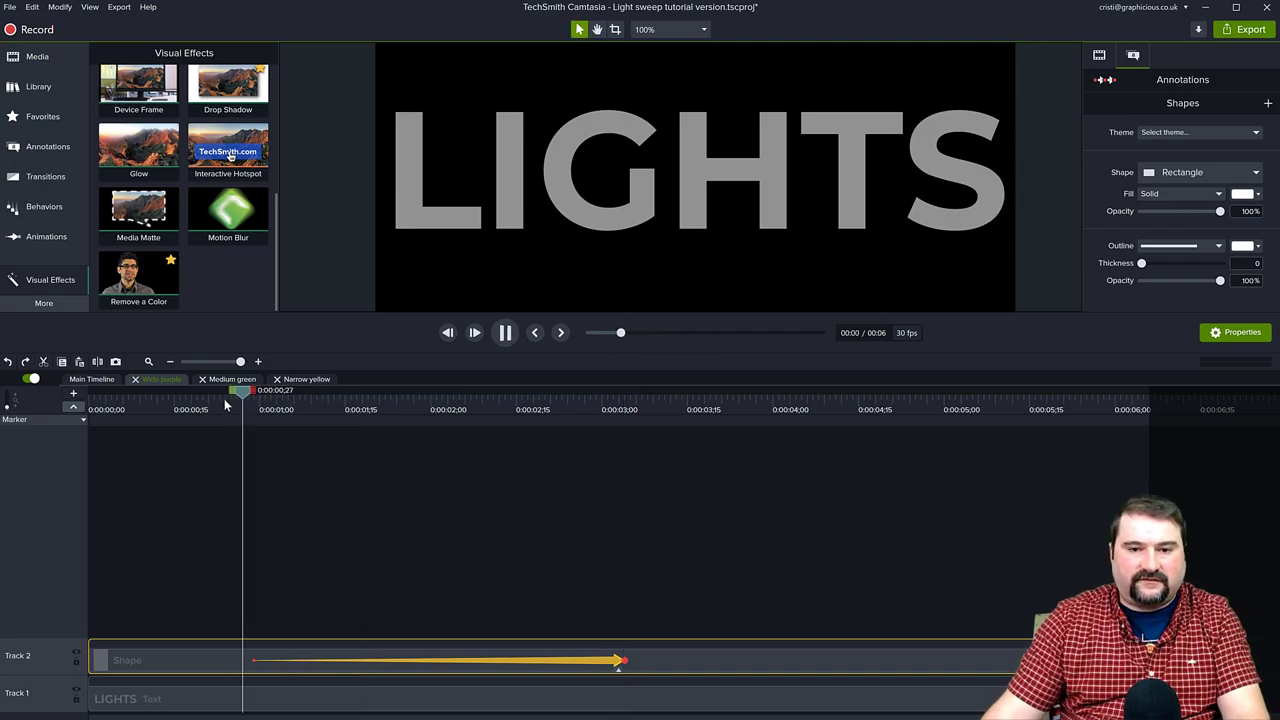
pyautogui.press('space')
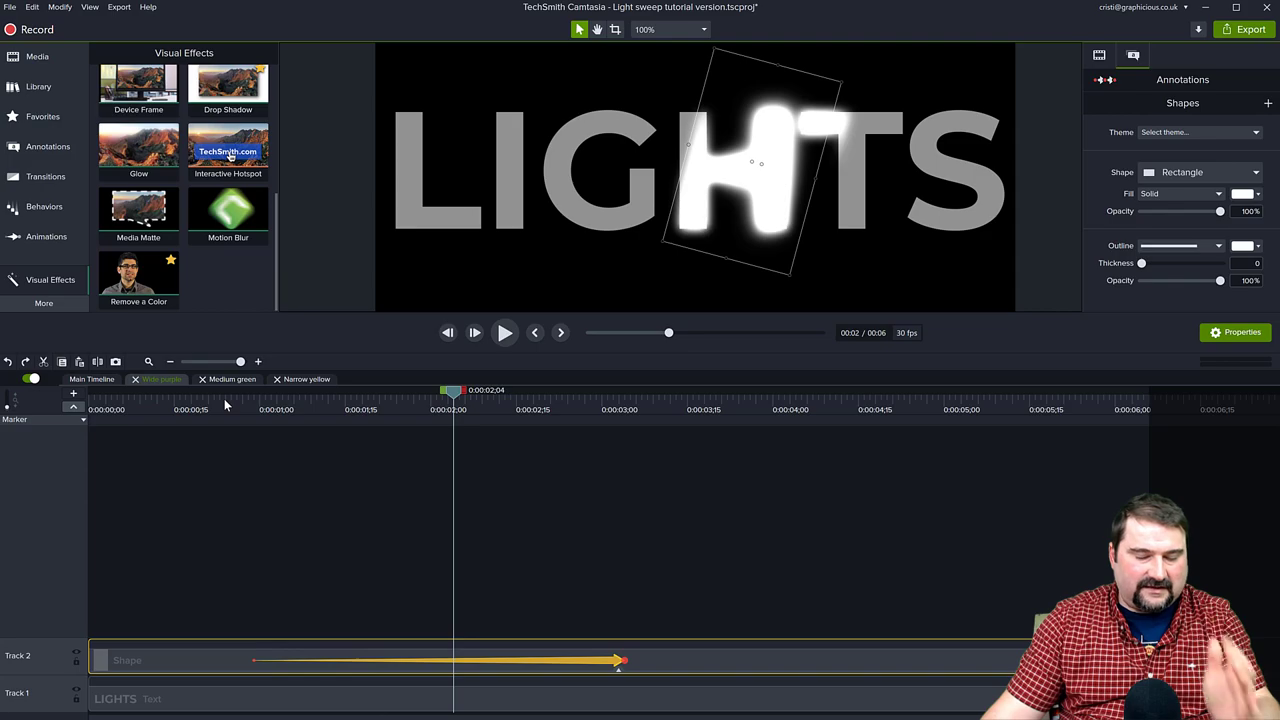
pyautogui.moveTo(456, 404); pyautogui.dragTo(445, 443)
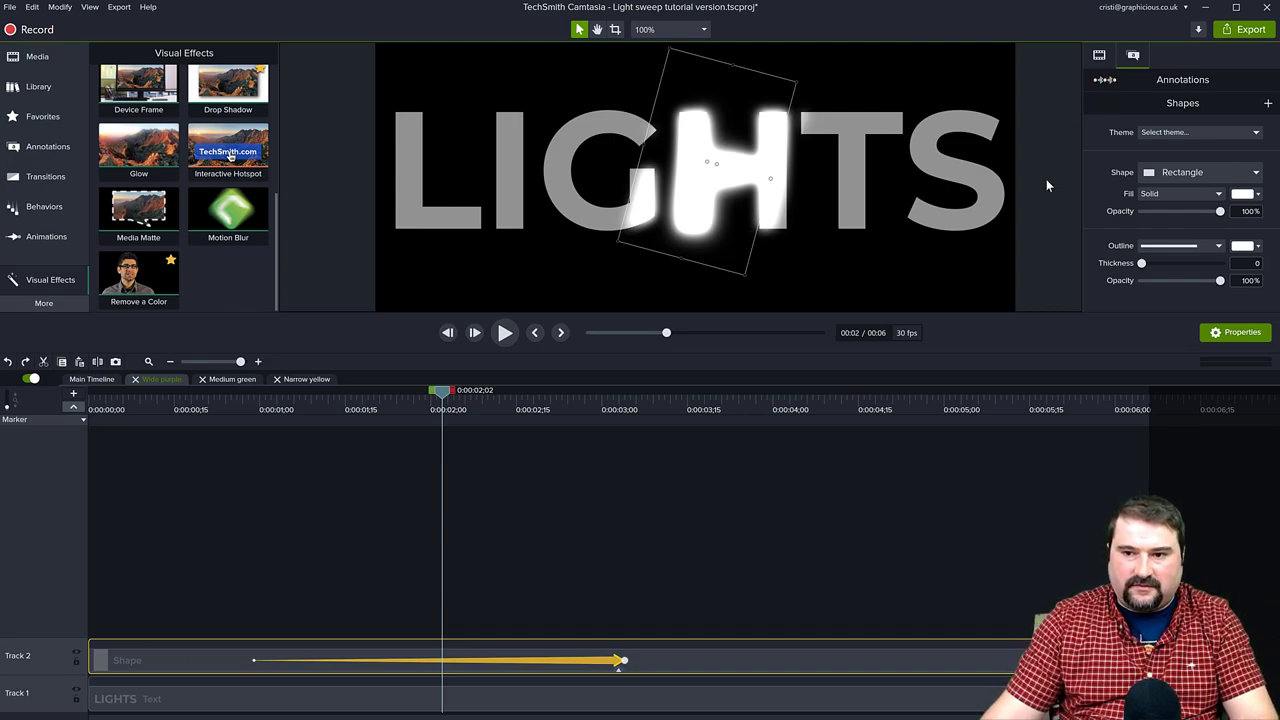
pyautogui.click(95, 378)
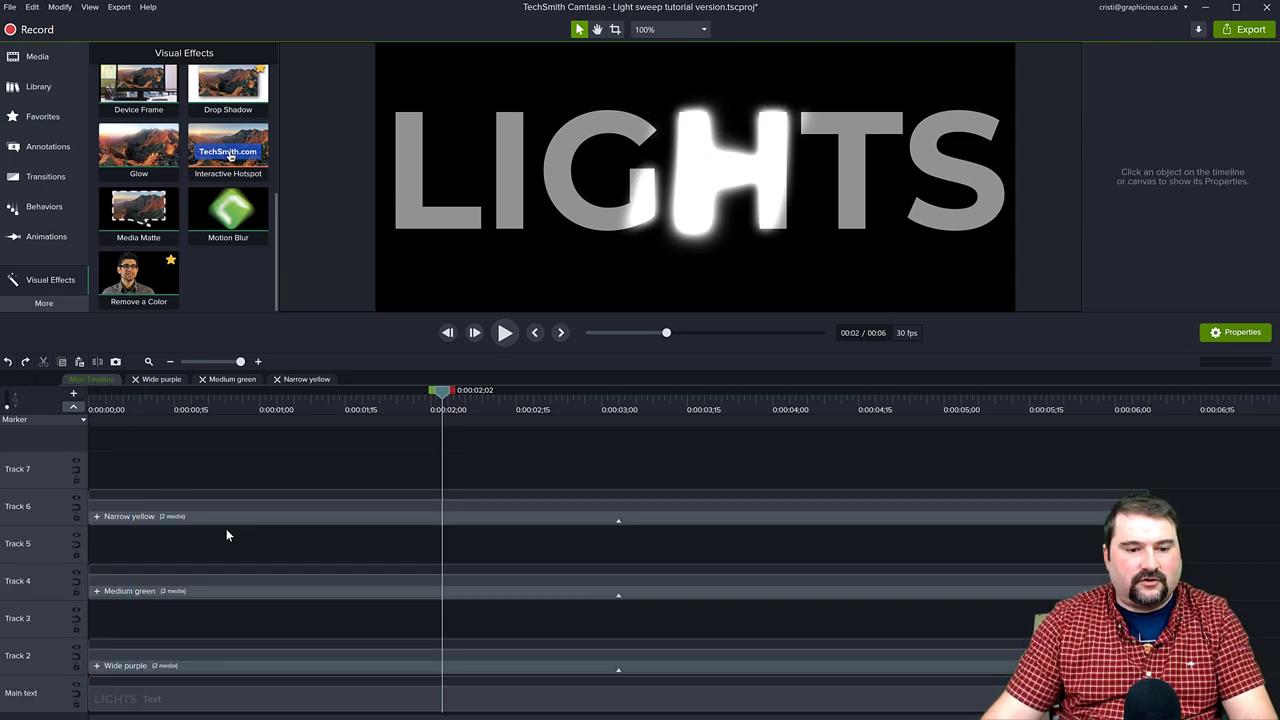
# Remove all empty tracks and scrub the preview to check the glow on the L.
pyautogui.rightClick(46, 544)
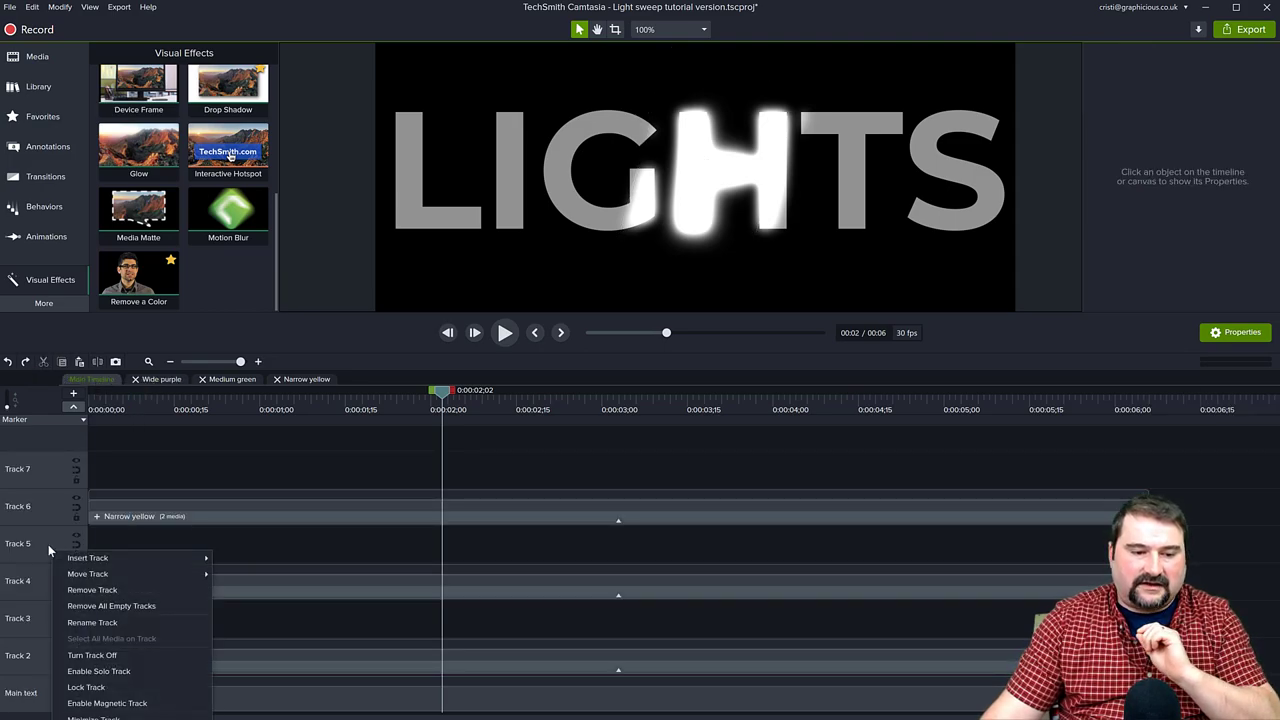
pyautogui.click(114, 601)
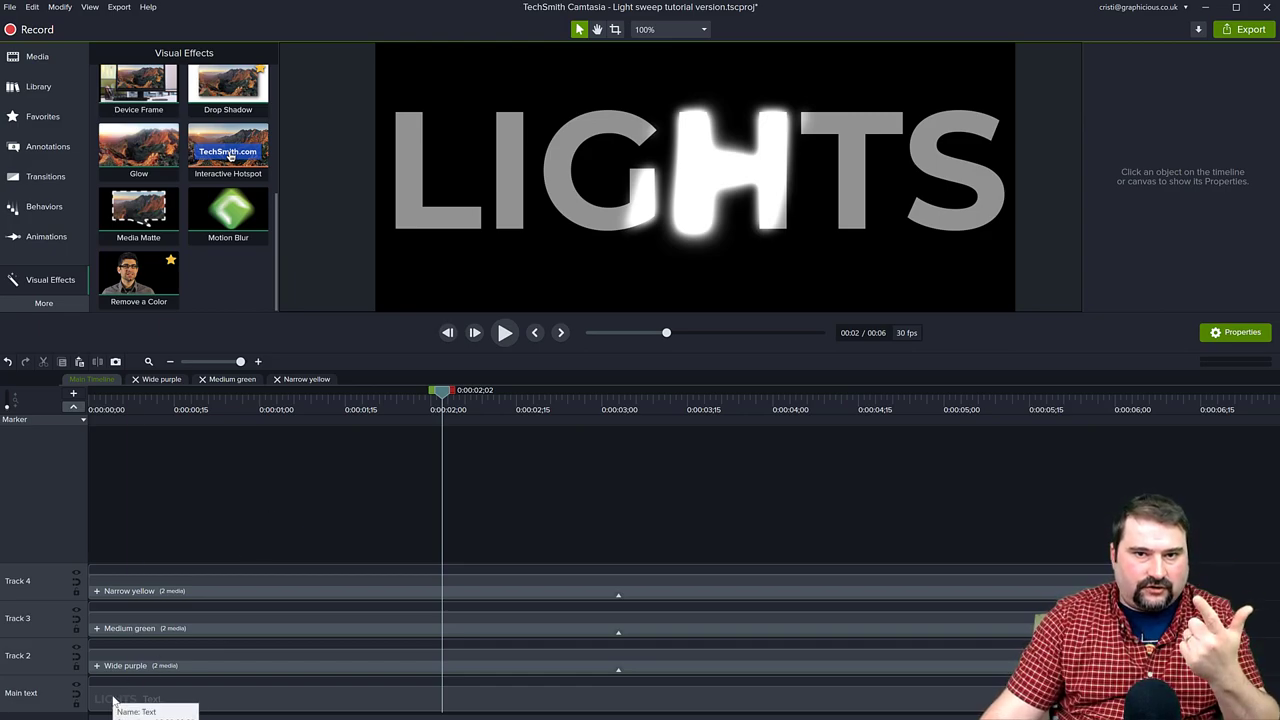
pyautogui.moveTo(447, 392); pyautogui.dragTo(660, 453)
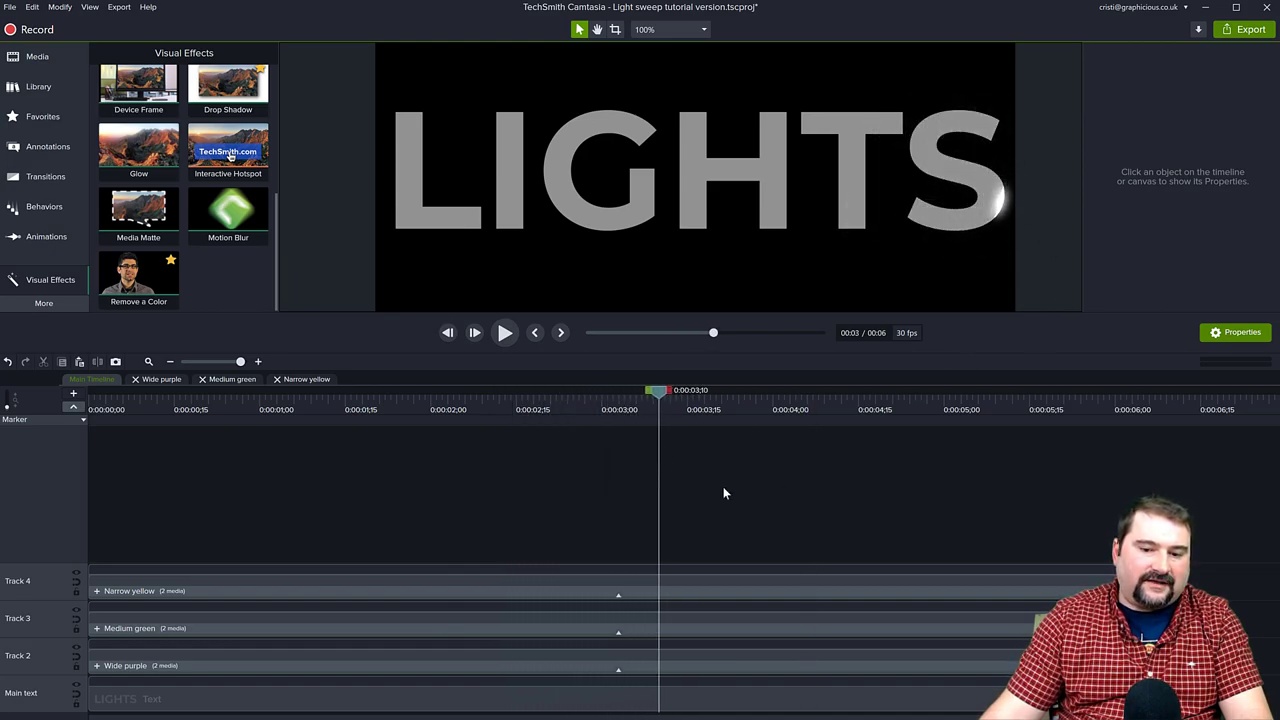
pyautogui.moveTo(661, 392); pyautogui.dragTo(666, 395)
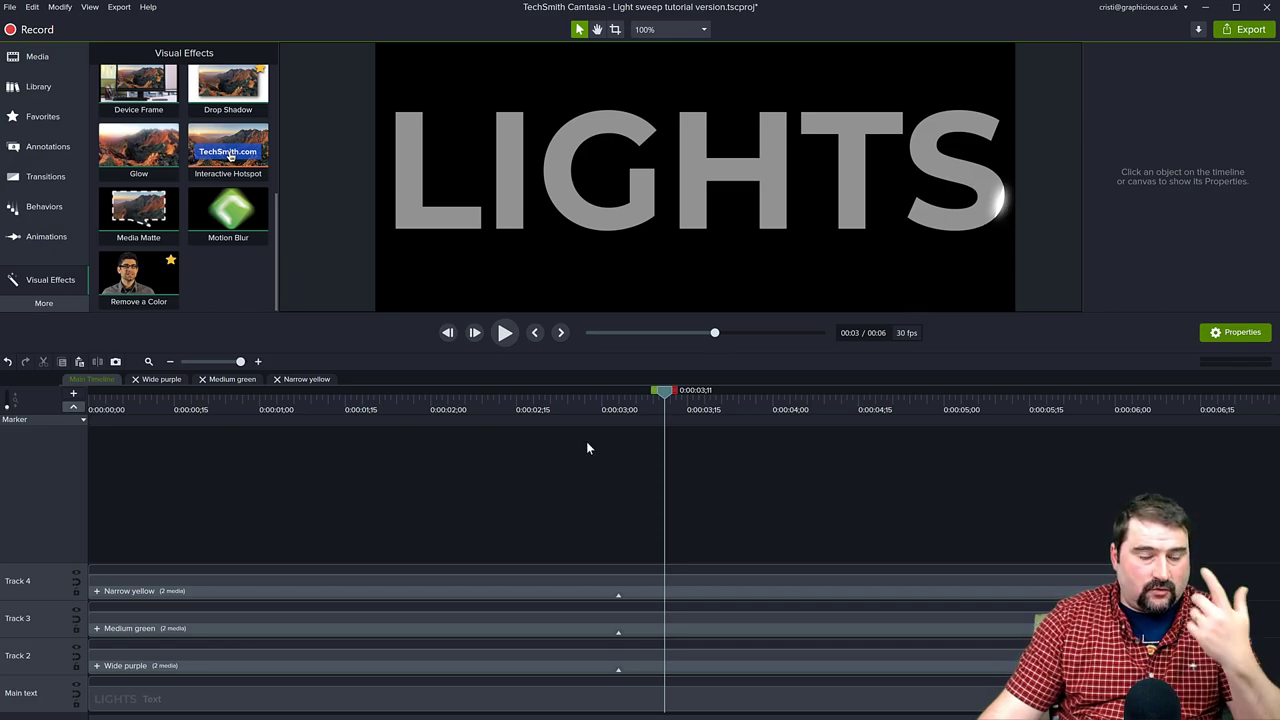
# Make the Wide purple group's sweep rectangle slightly narrower and recheck the sweep.
pyautogui.click(98, 667)
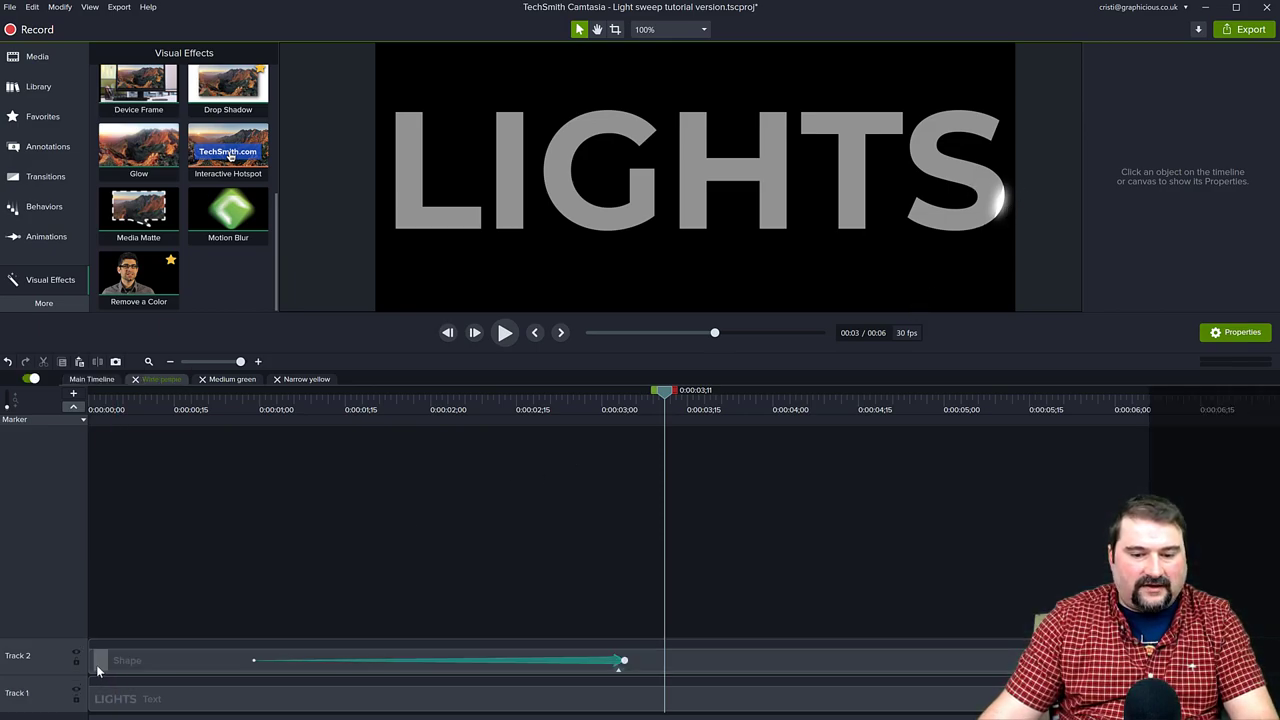
pyautogui.click(709, 666)
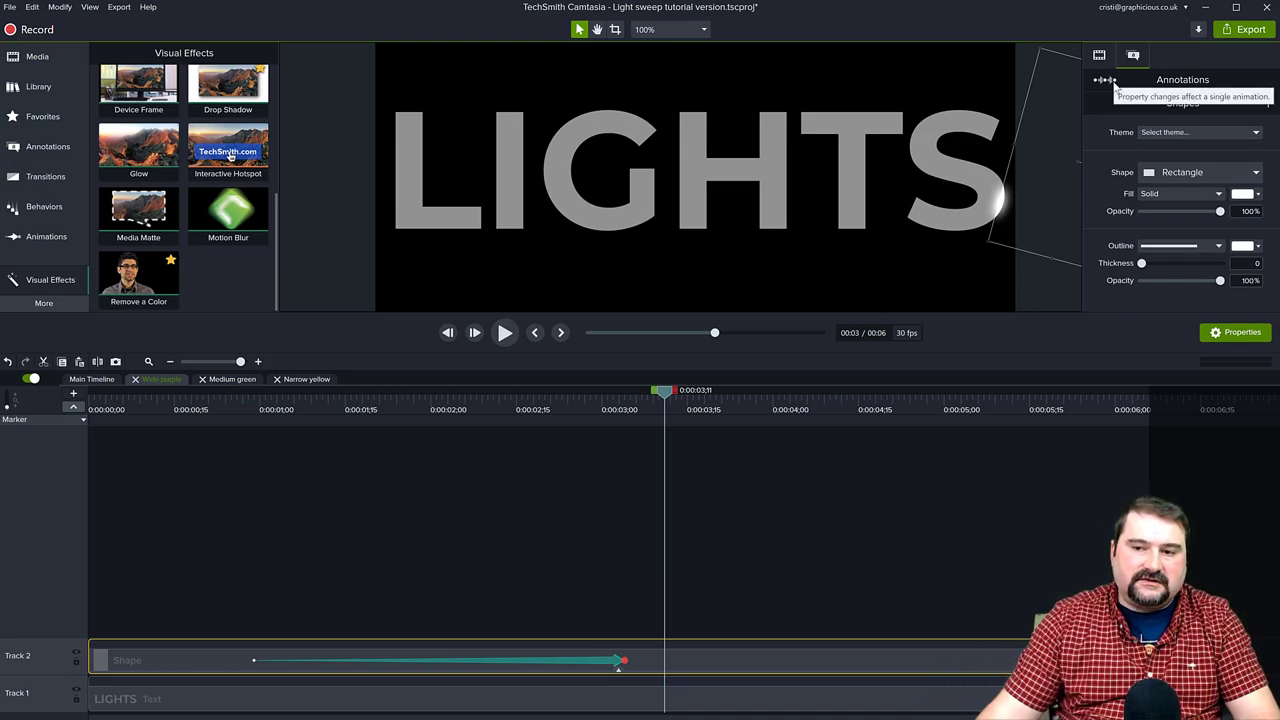
pyautogui.moveTo(820, 274); pyautogui.dragTo(629, 263)
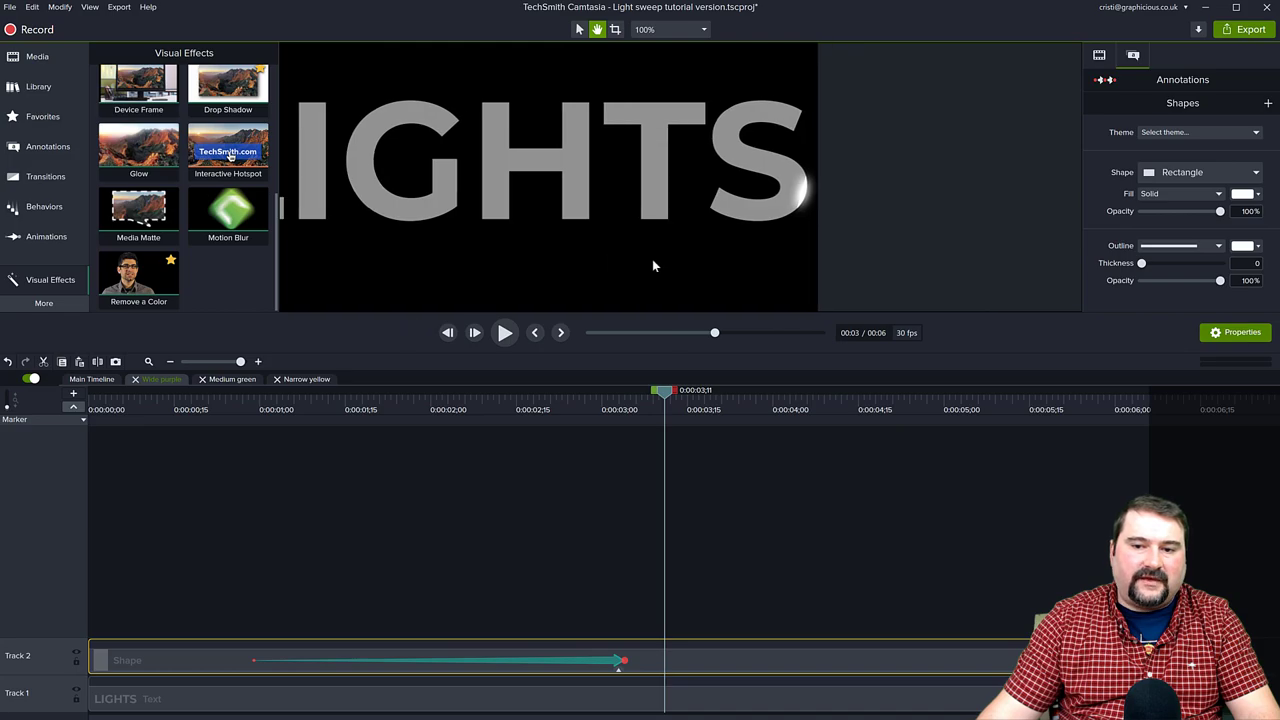
pyautogui.moveTo(944, 168); pyautogui.dragTo(929, 167)
pyautogui.moveTo(663, 392); pyautogui.dragTo(442, 412)
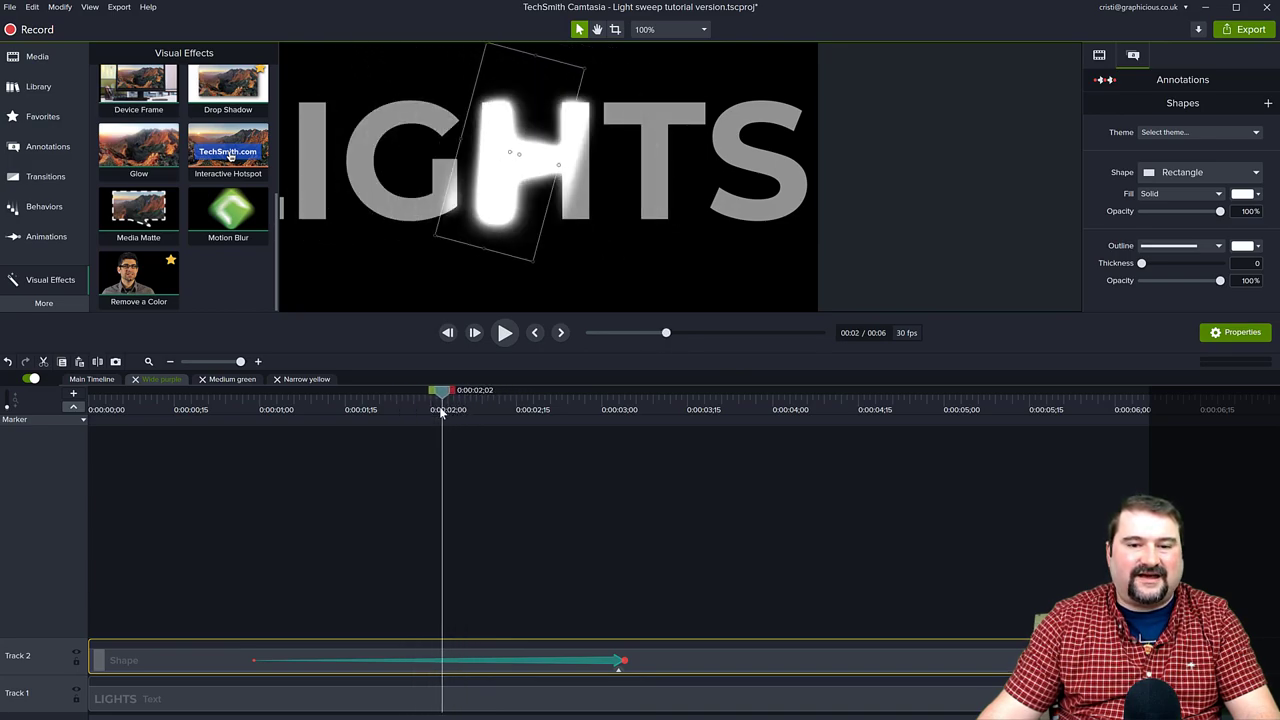
# Back on the main timeline, zoom the canvas to 85% and open the Narrow yellow group.
pyautogui.click(91, 379)
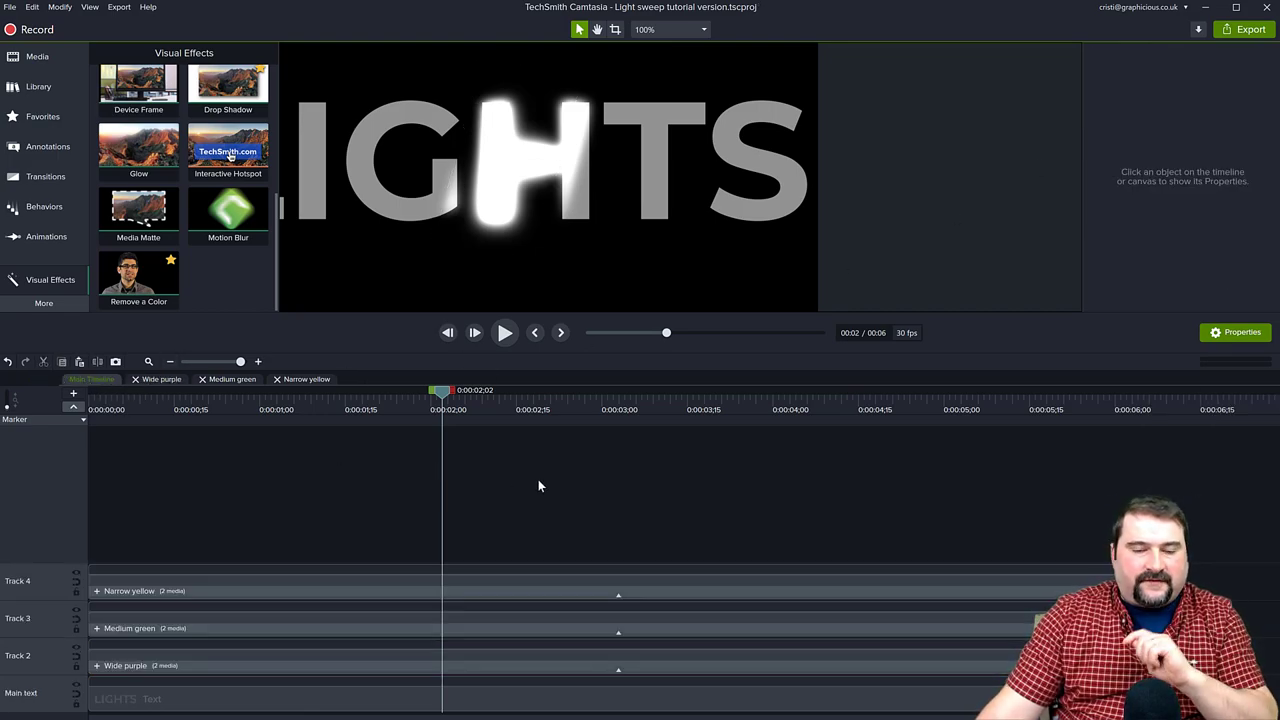
pyautogui.moveTo(540, 189); pyautogui.dragTo(743, 194)
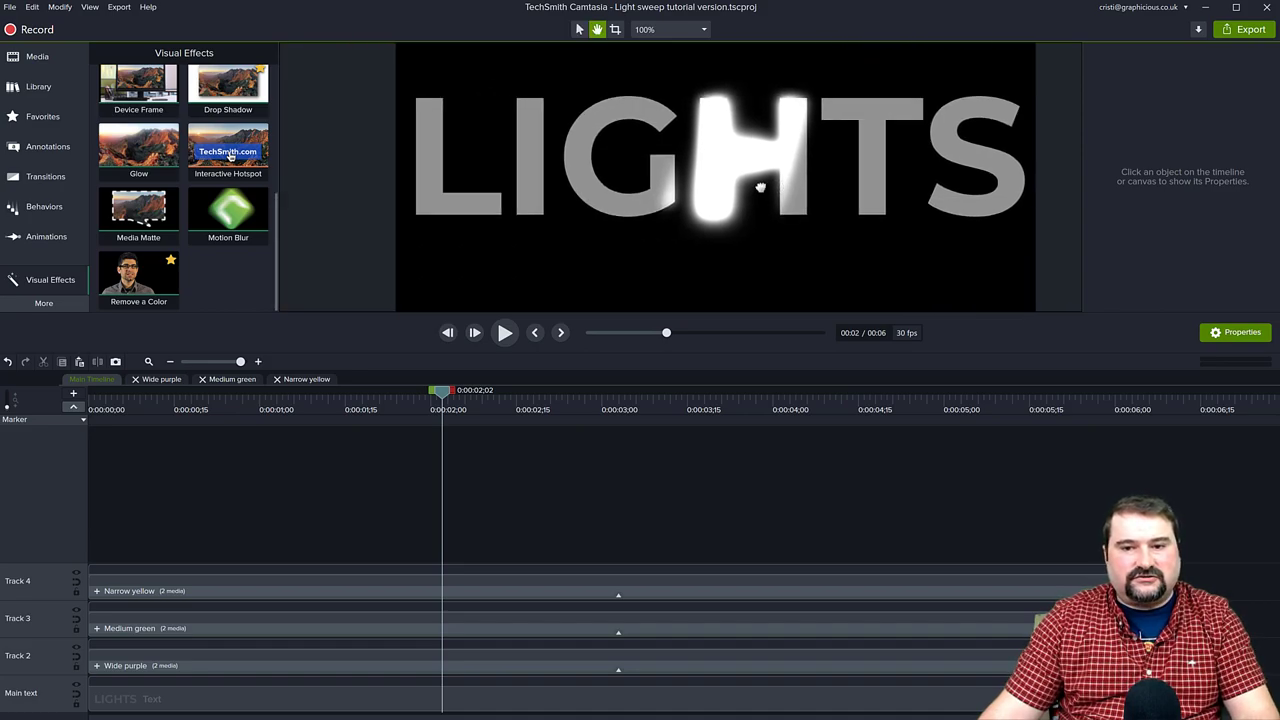
pyautogui.scroll(-3, 743, 194)
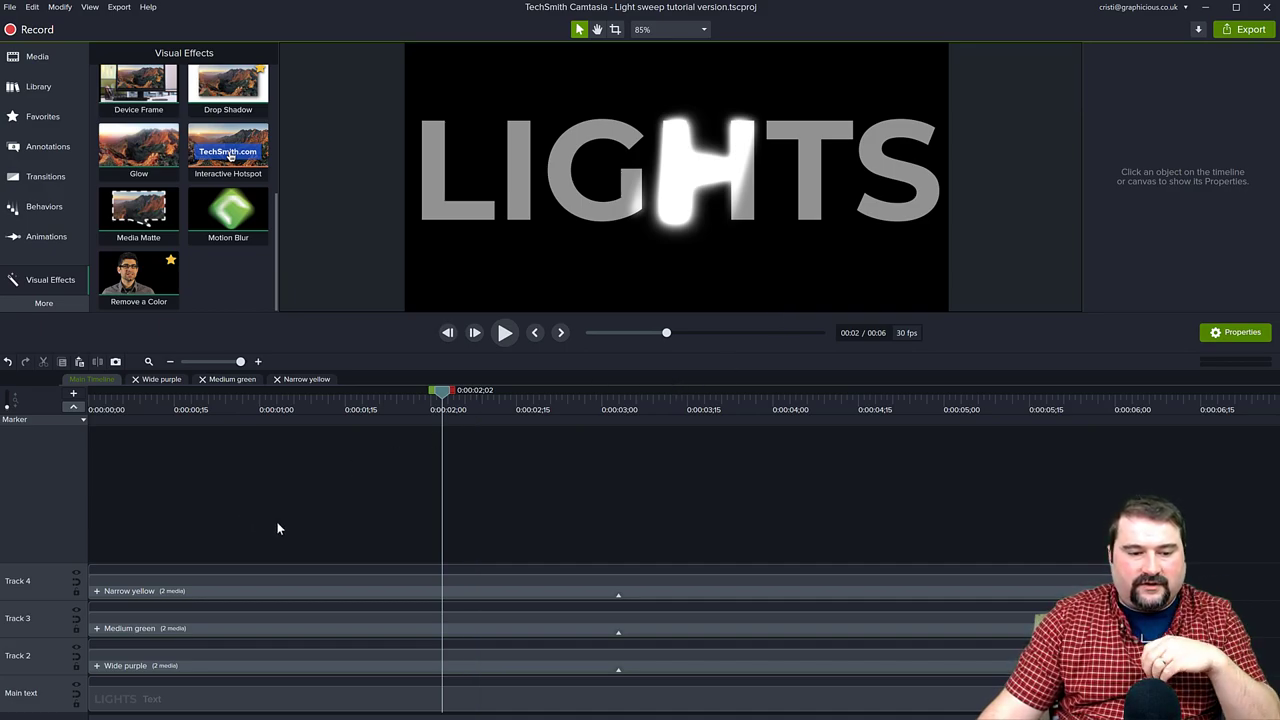
pyautogui.click(96, 591)
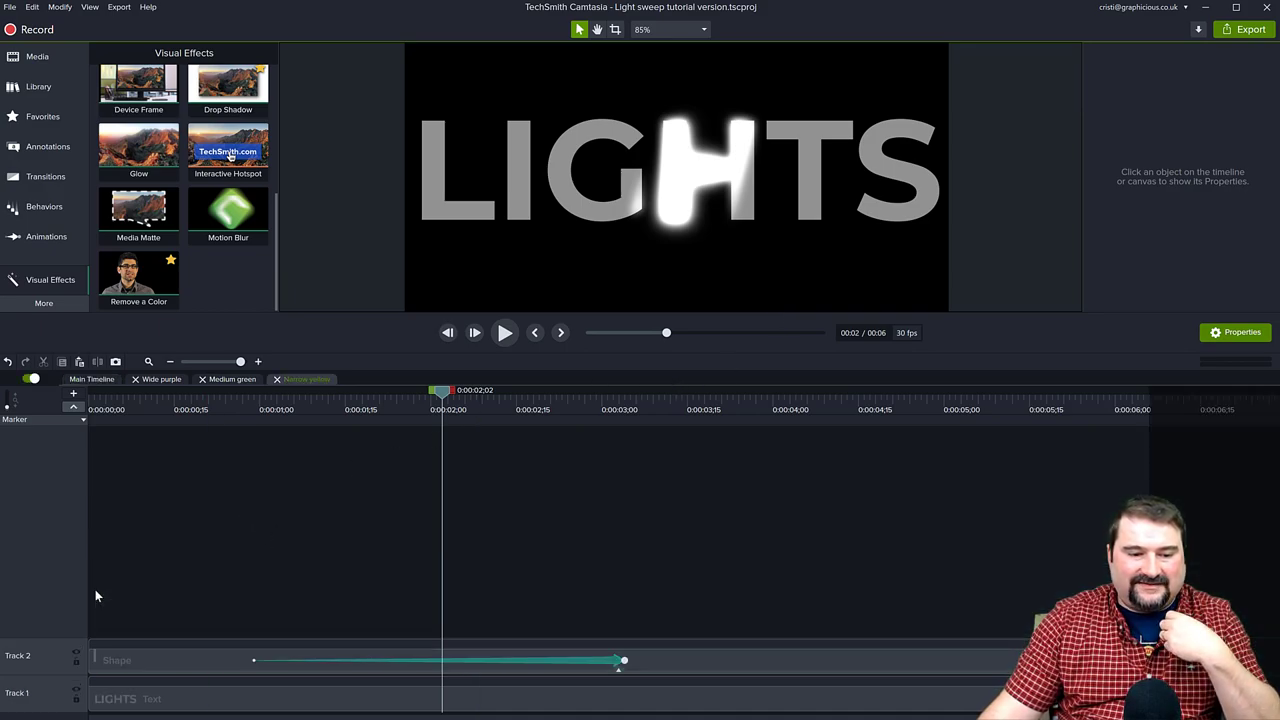
# Set the Narrow yellow group's LIGHTS text colour to yellow.
pyautogui.click(172, 701)
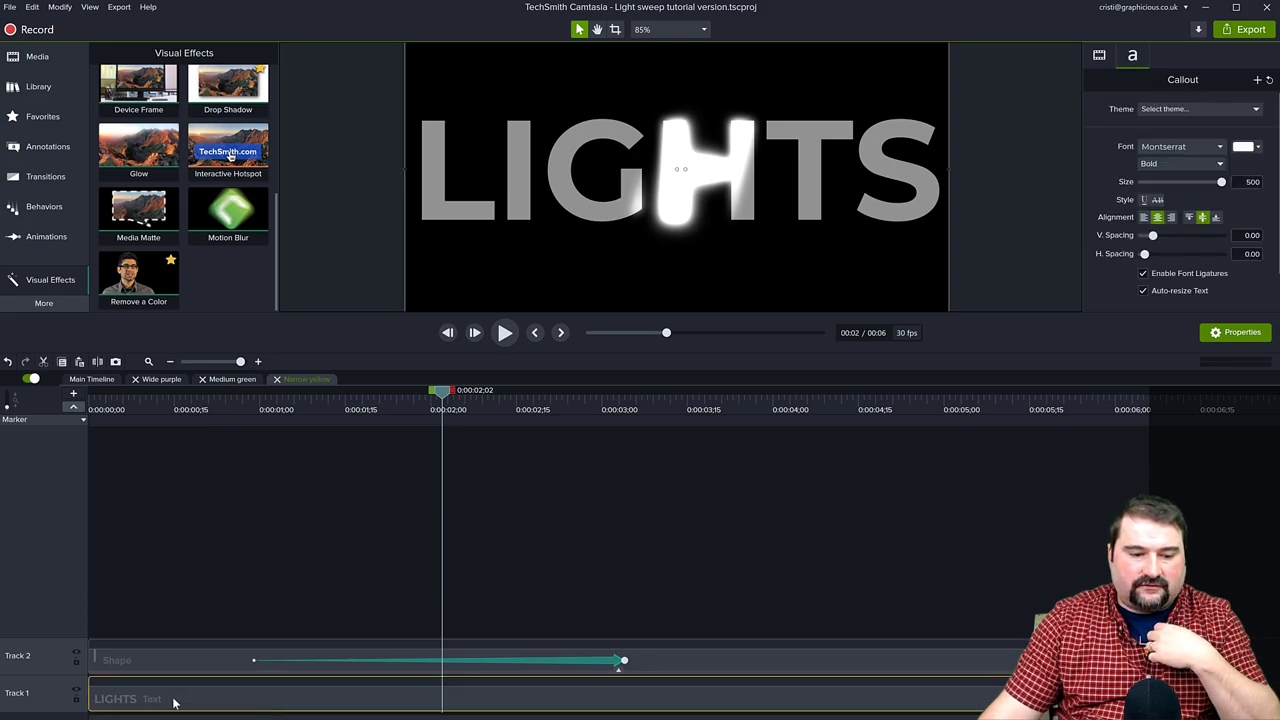
pyautogui.click(1255, 148)
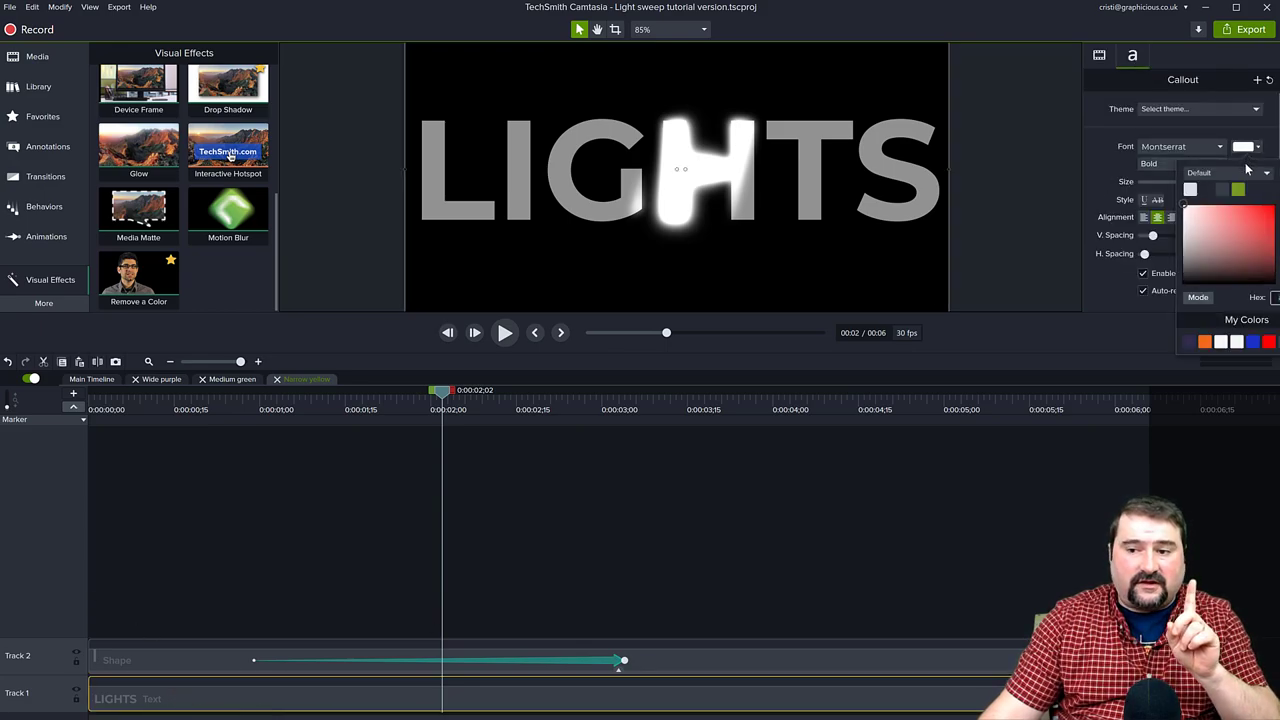
pyautogui.click(1239, 190)
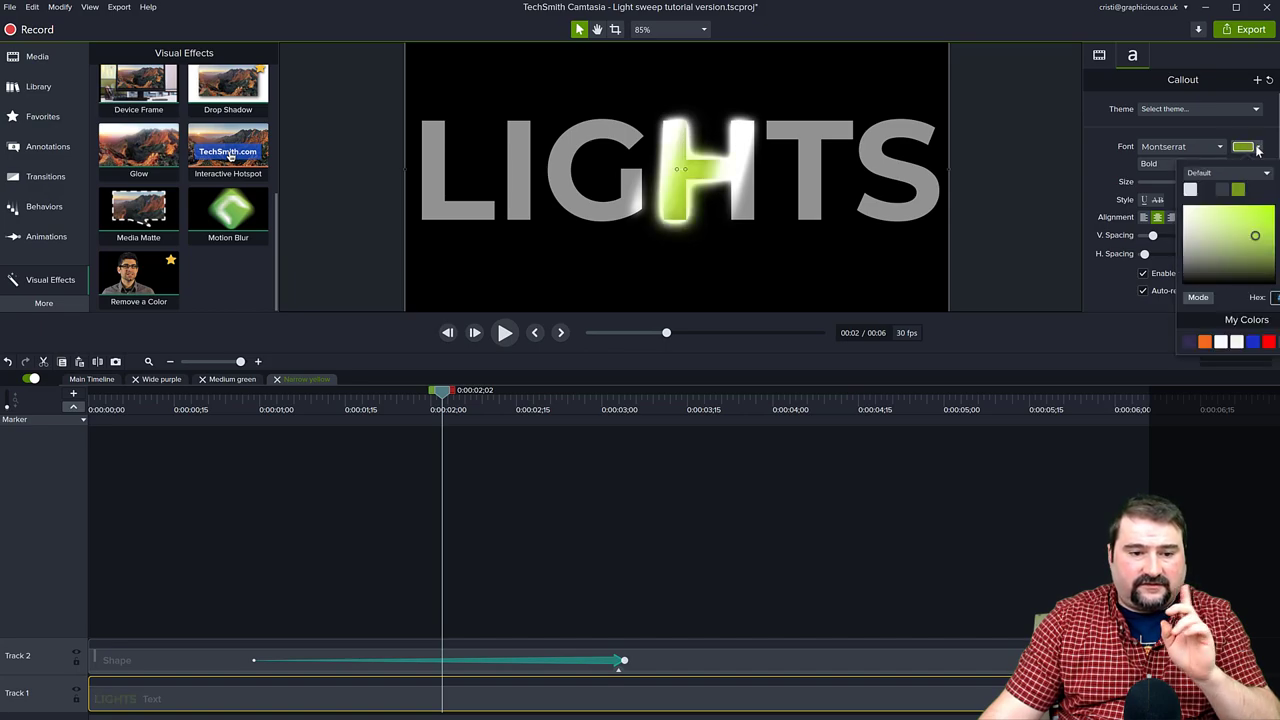
pyautogui.click(1277, 218)
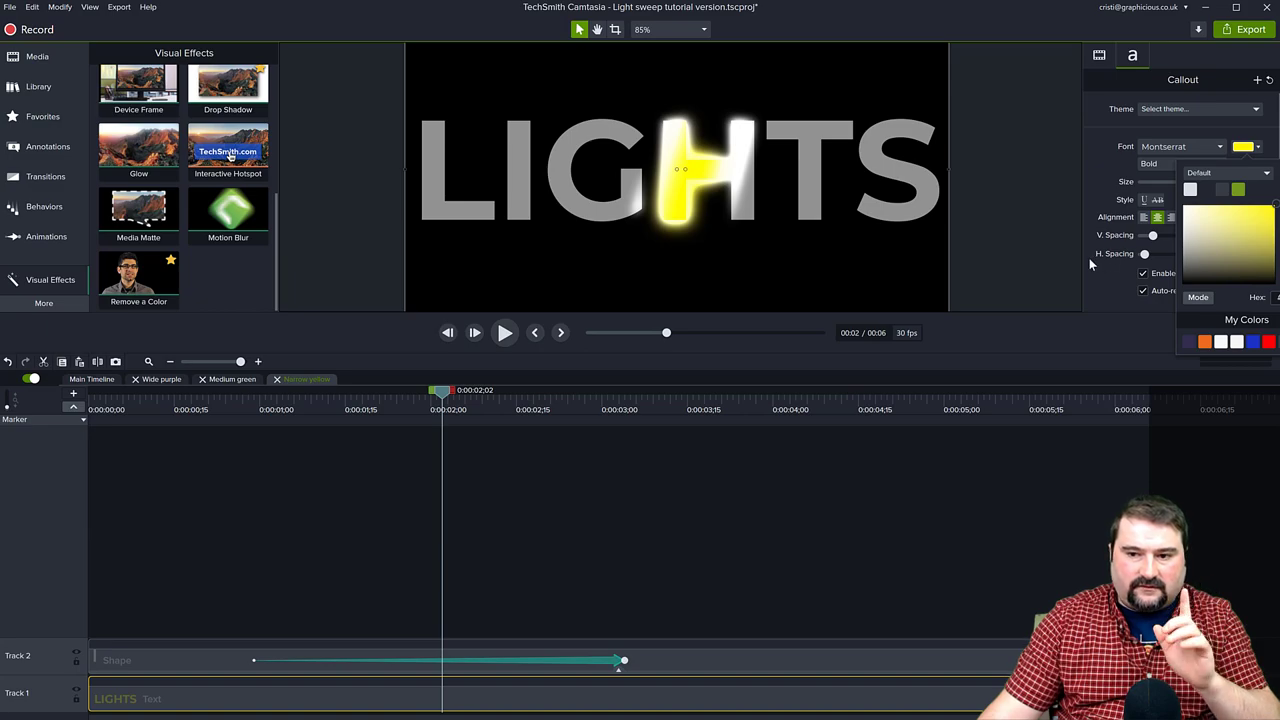
# In the Medium green group, undo a trial green shape fill and make the LIGHTS text green.
pyautogui.click(228, 380)
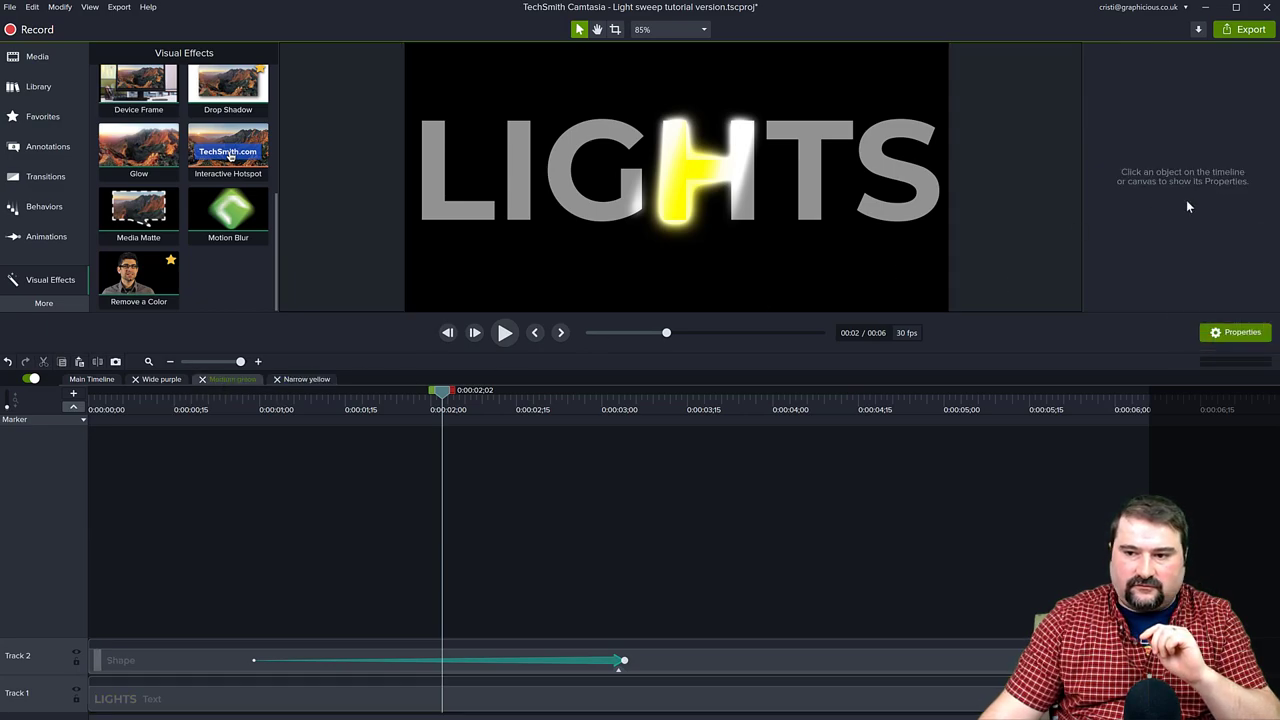
pyautogui.click(210, 655)
pyautogui.click(1257, 196)
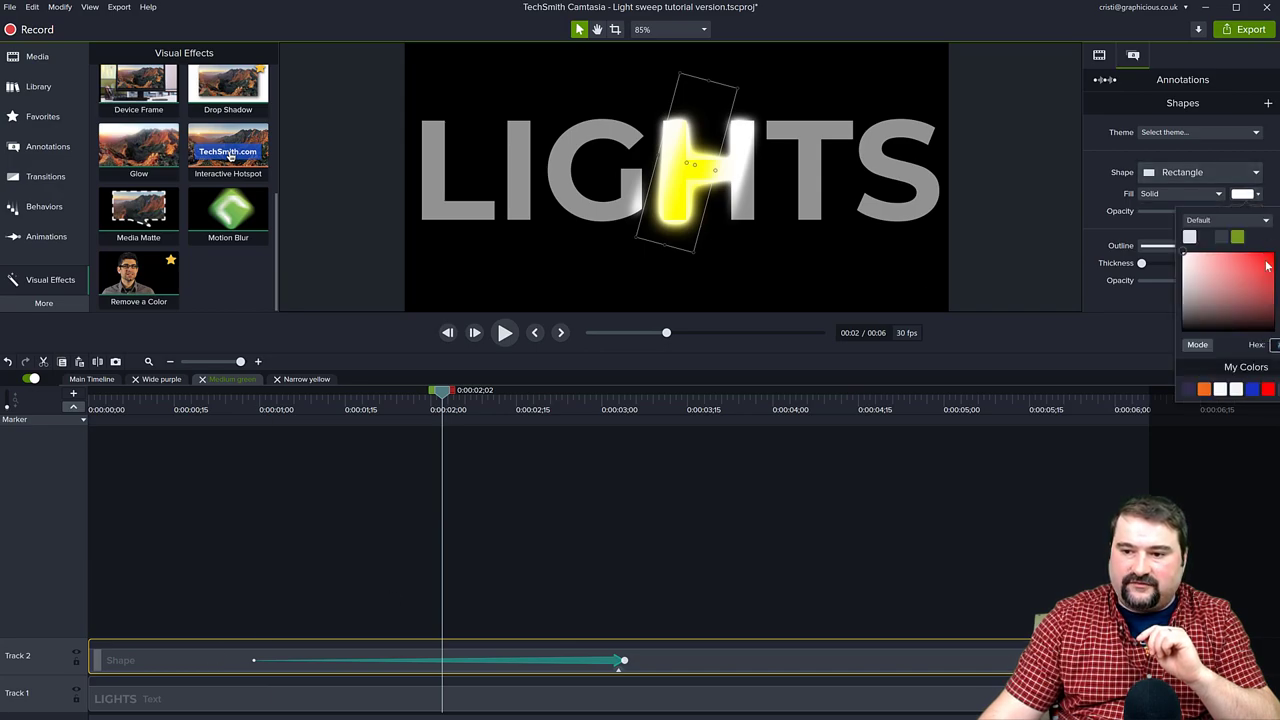
pyautogui.click(1240, 245)
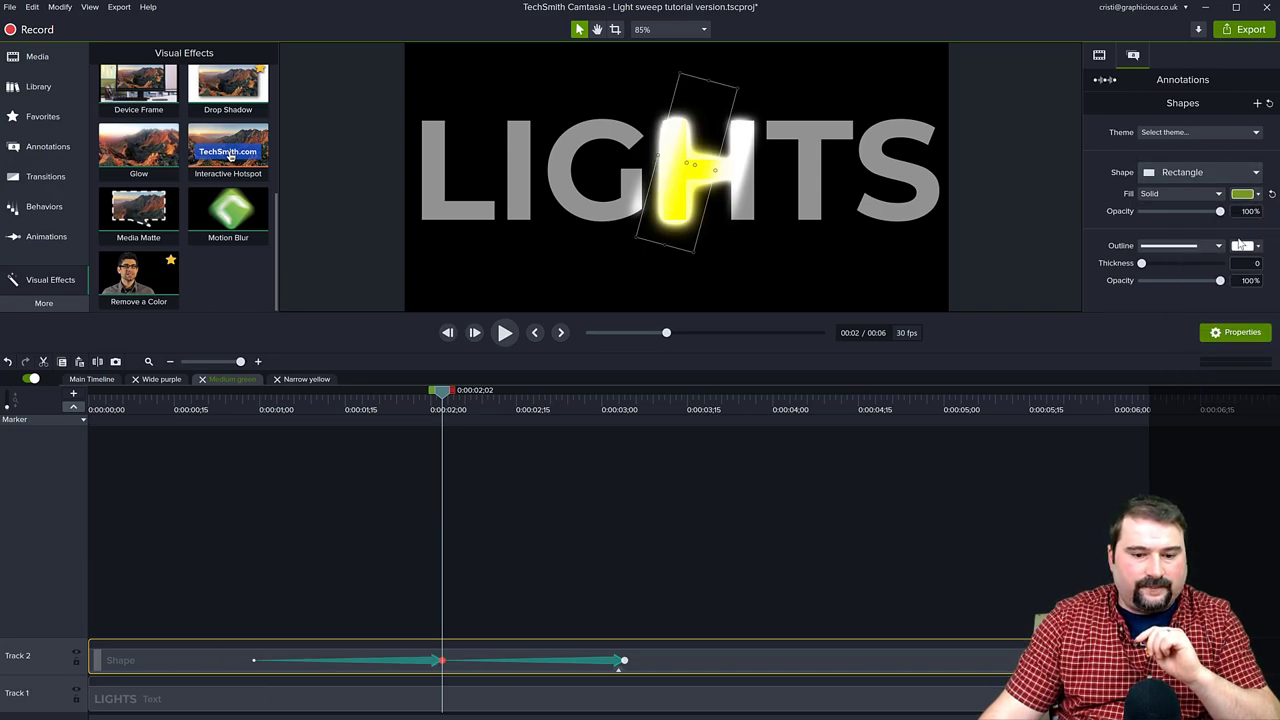
pyautogui.hotkey('ctrl', 'z')
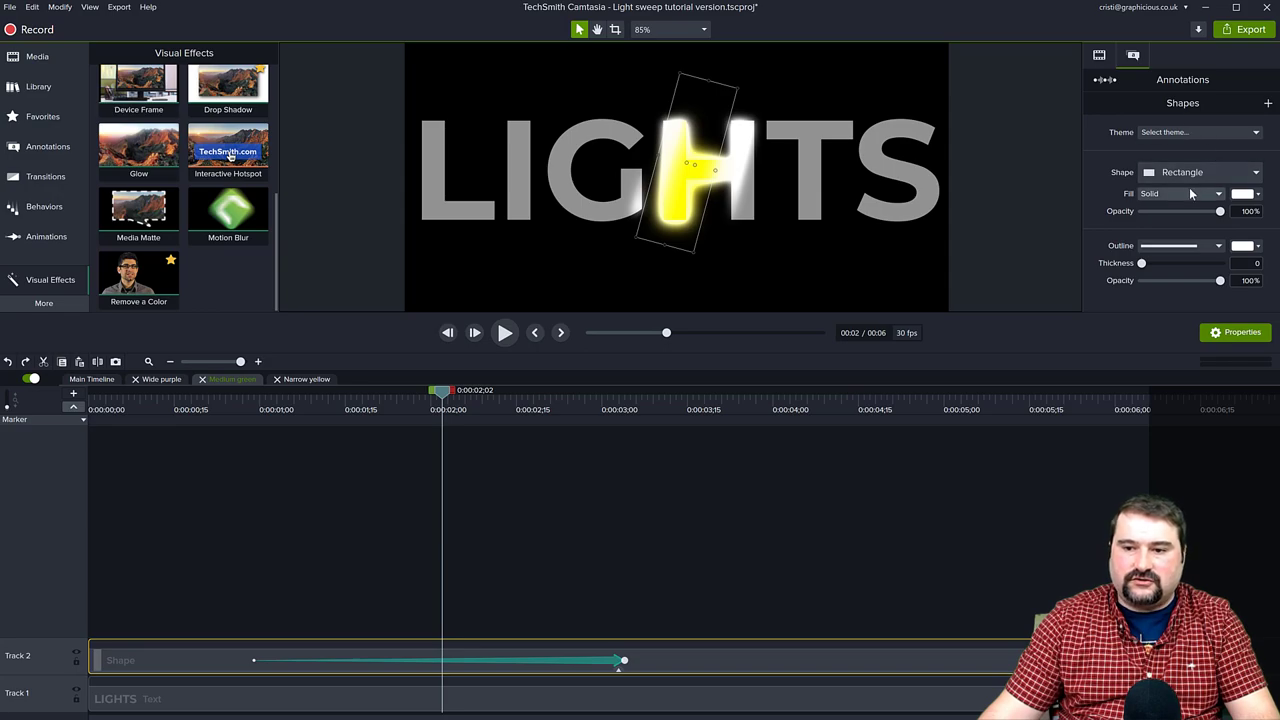
pyautogui.click(698, 698)
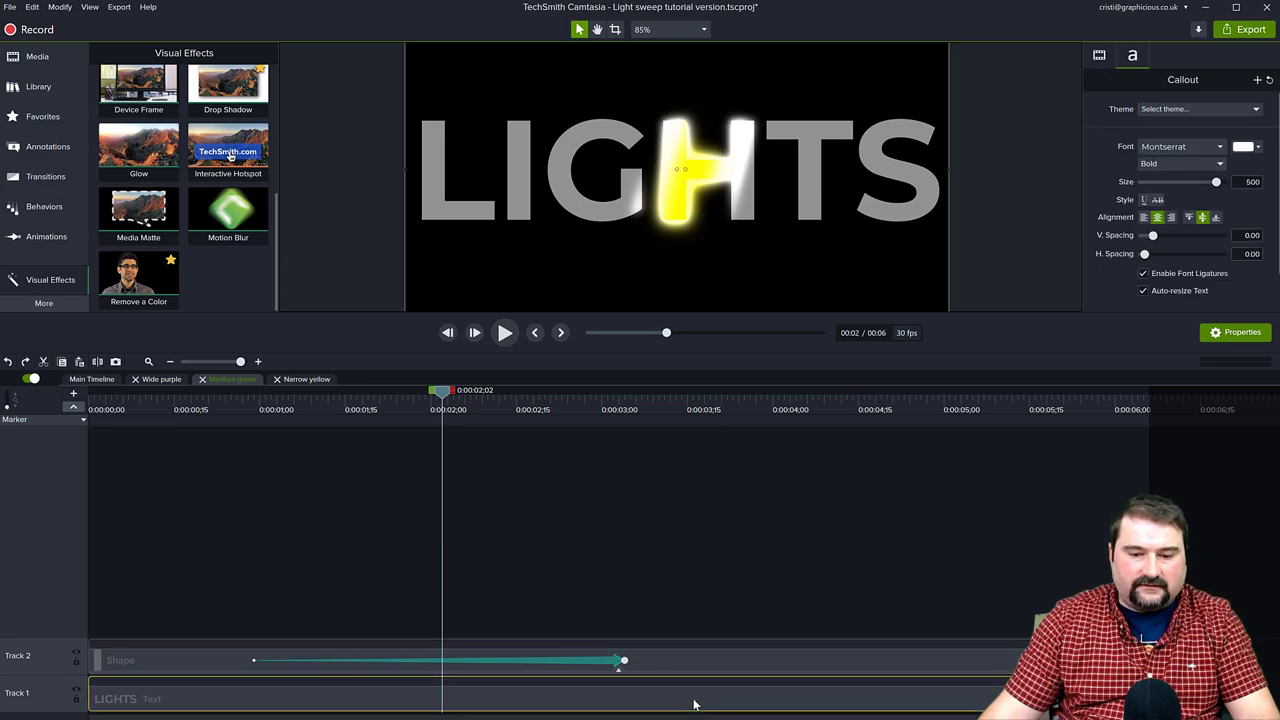
pyautogui.click(1245, 147)
pyautogui.click(1238, 190)
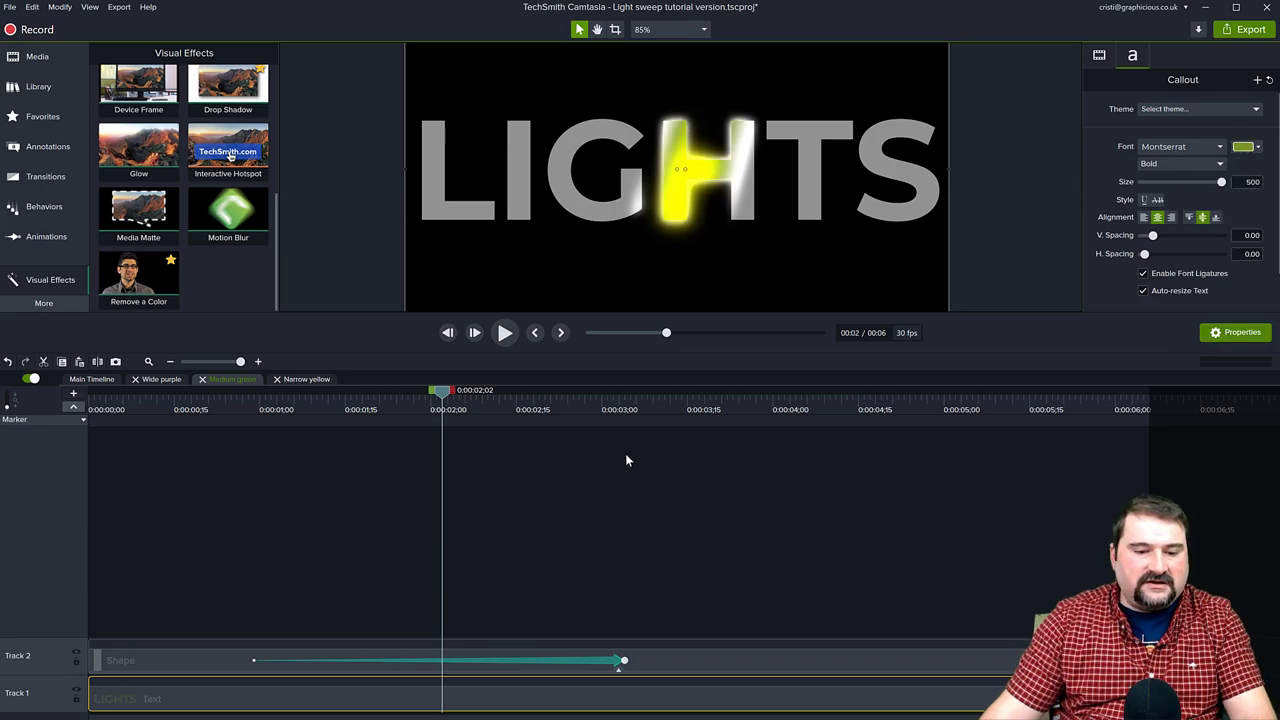
# Make the Wide purple group's LIGHTS text magenta, undoing a trial pink rectangle fill.
pyautogui.click(159, 379)
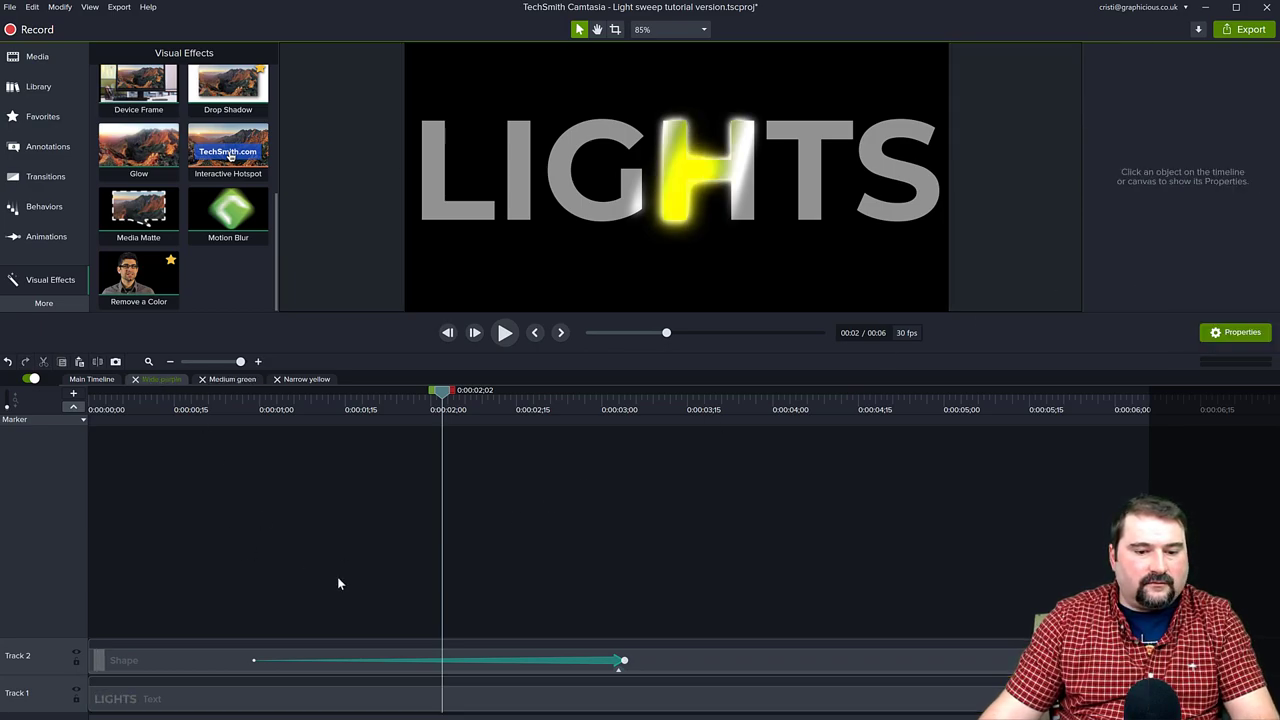
pyautogui.click(671, 697)
pyautogui.click(1245, 147)
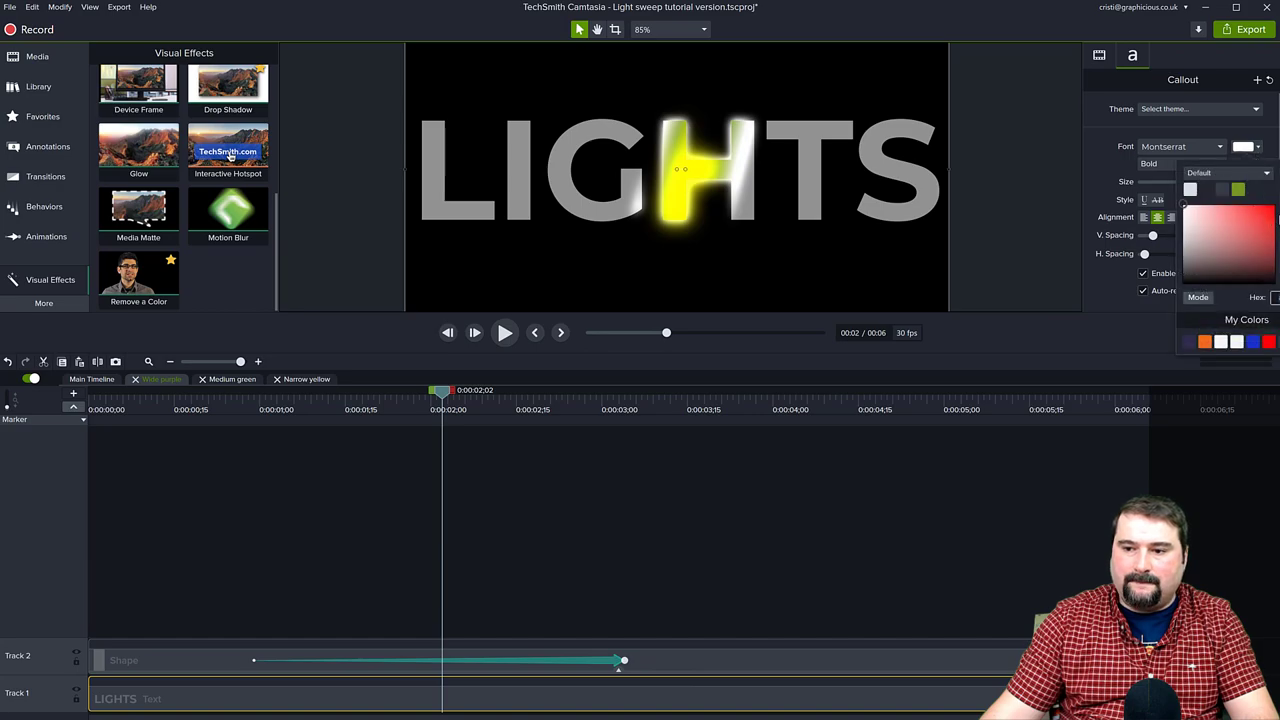
pyautogui.click(1272, 218)
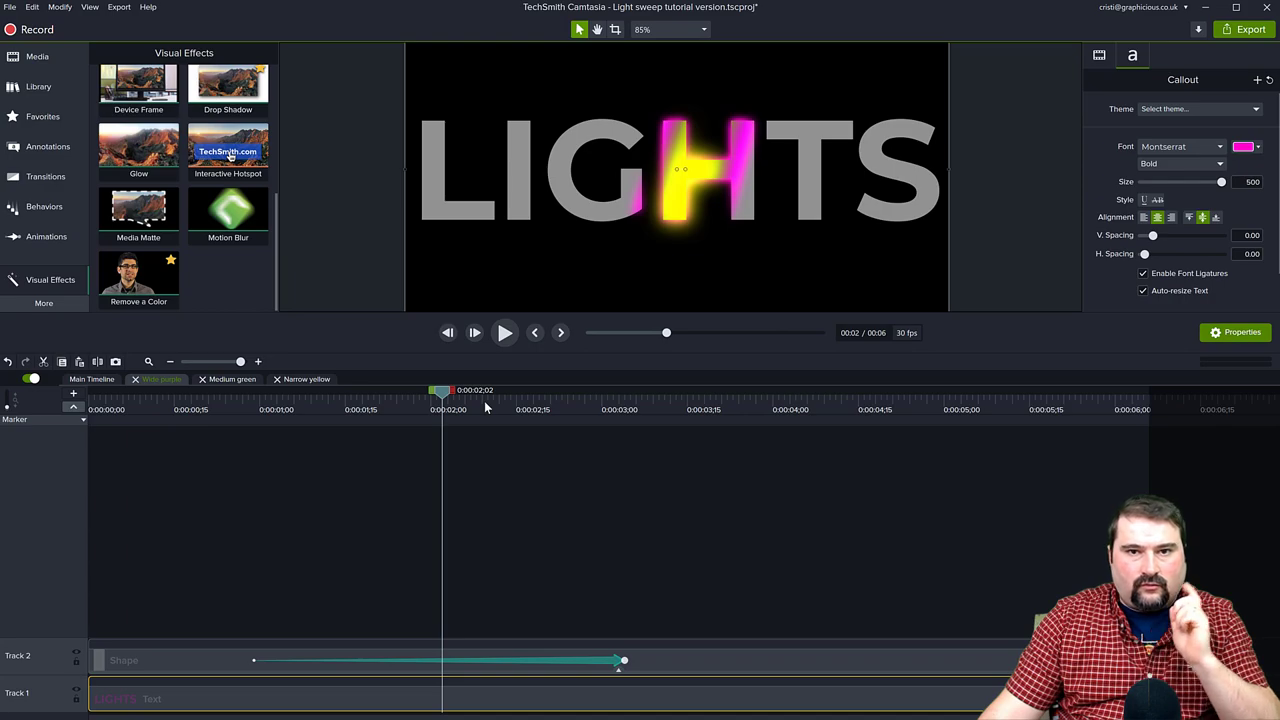
pyautogui.click(707, 666)
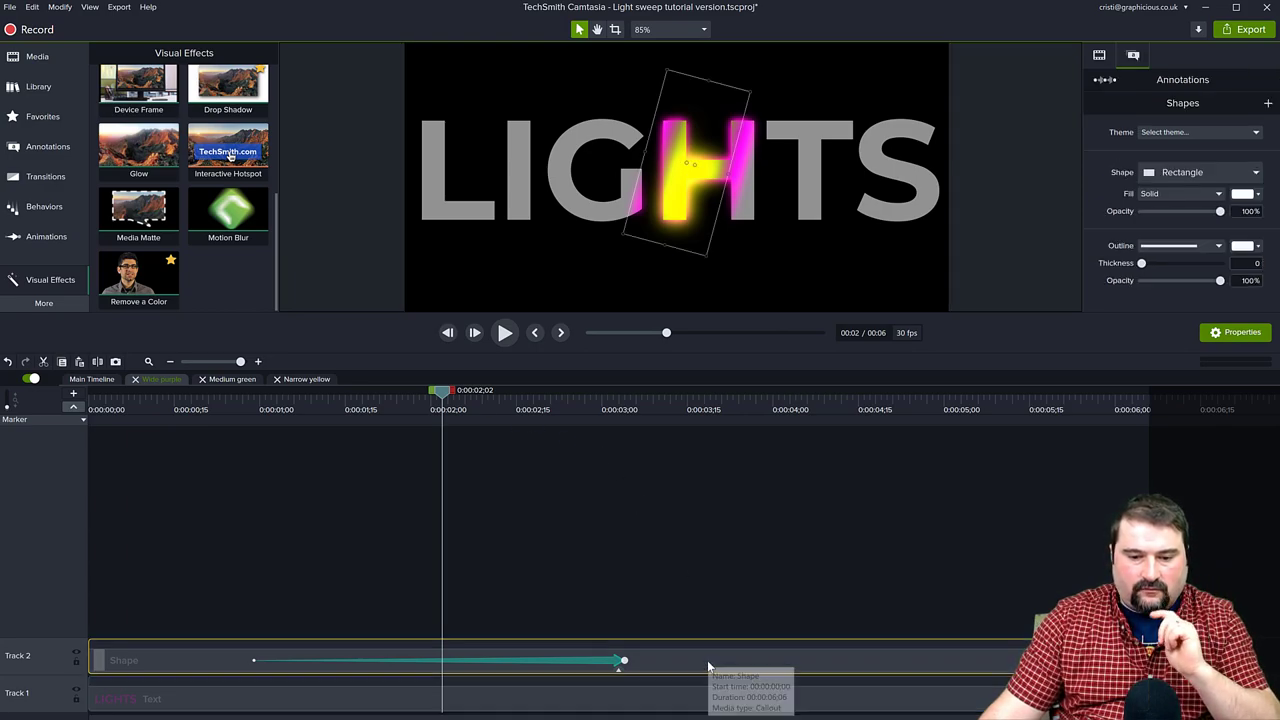
pyautogui.click(1250, 193)
pyautogui.click(1272, 258)
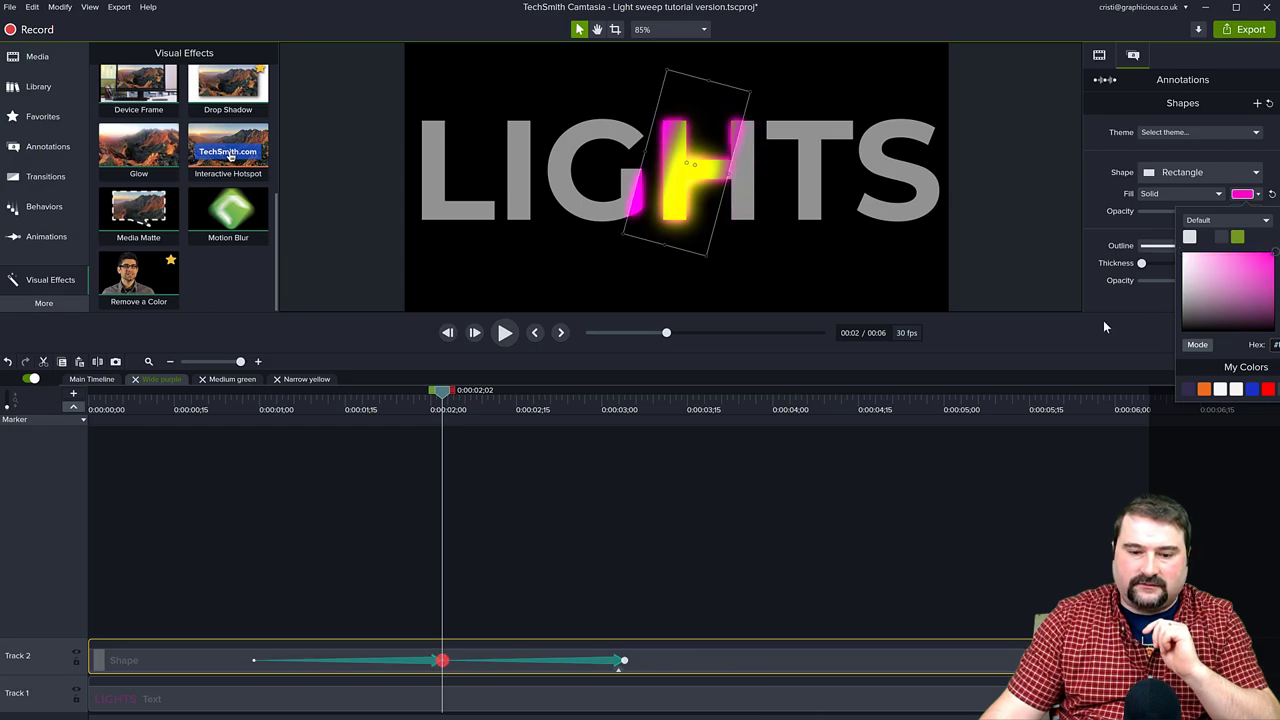
pyautogui.hotkey('ctrl', 'z')
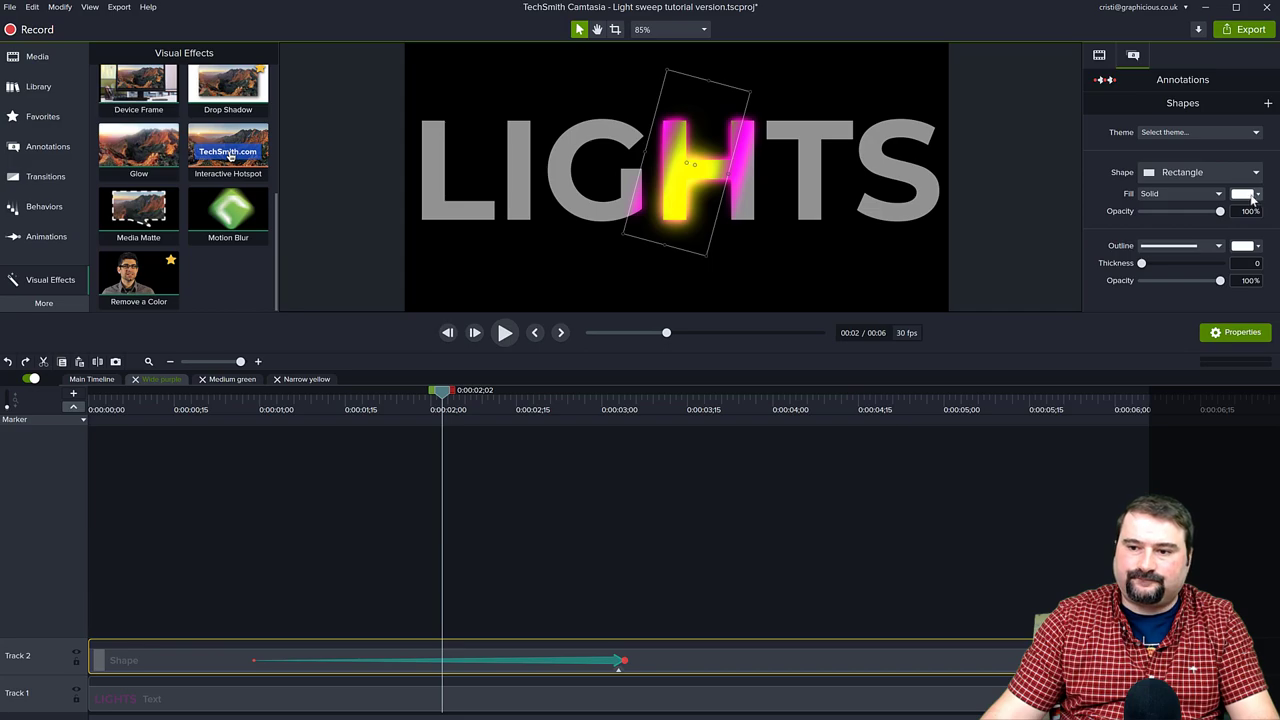
# On the main timeline, set the Narrow yellow callout to #D8FF00 and Medium green's to green.
pyautogui.click(91, 379)
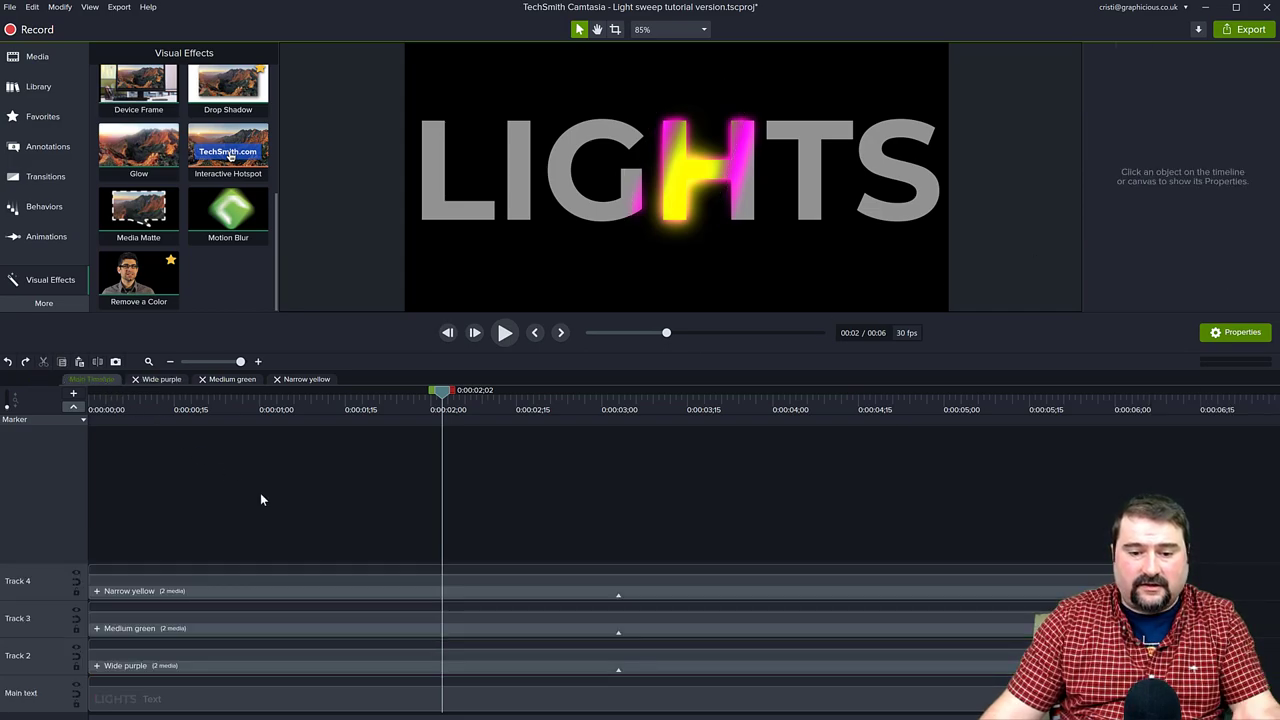
pyautogui.click(515, 592)
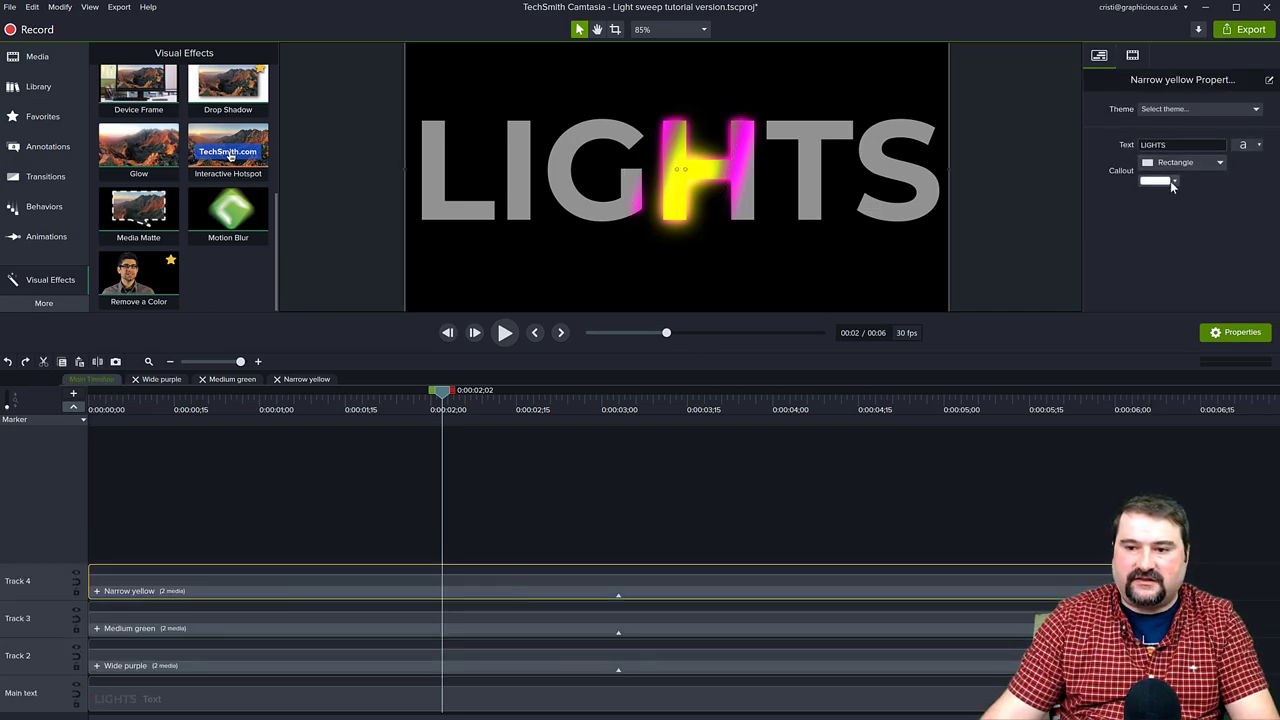
pyautogui.click(1174, 181)
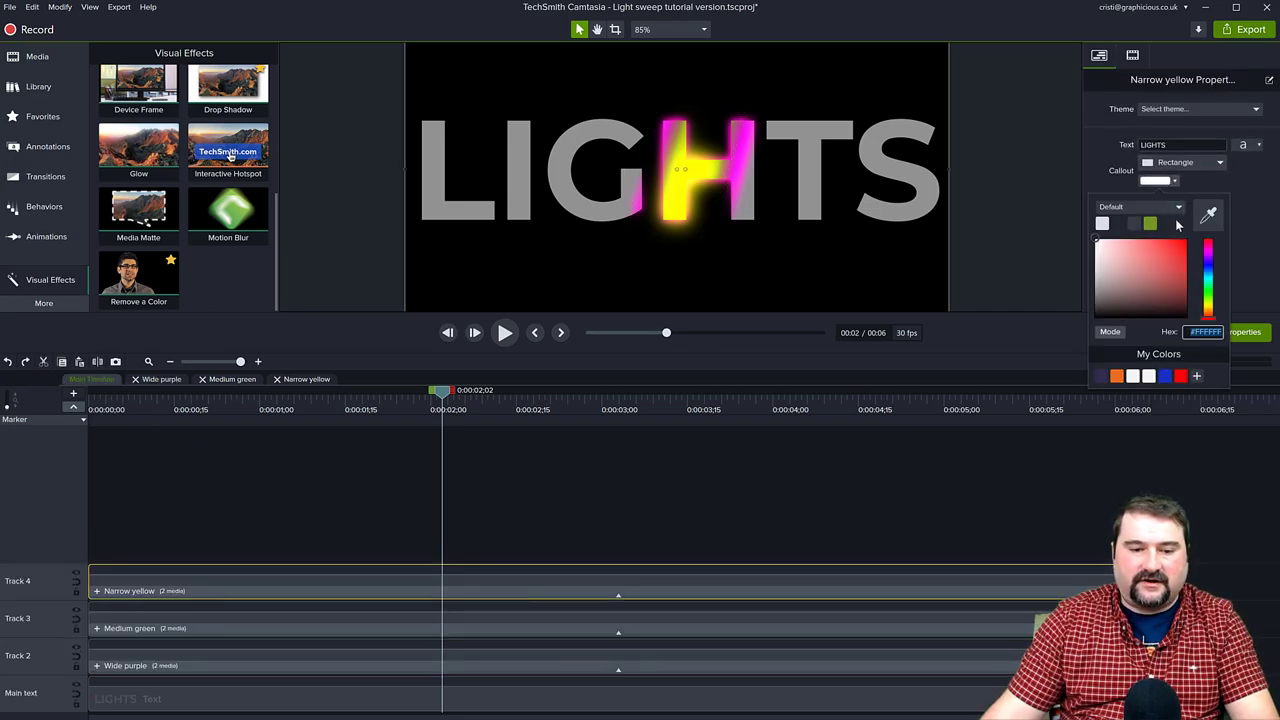
pyautogui.click(1209, 303)
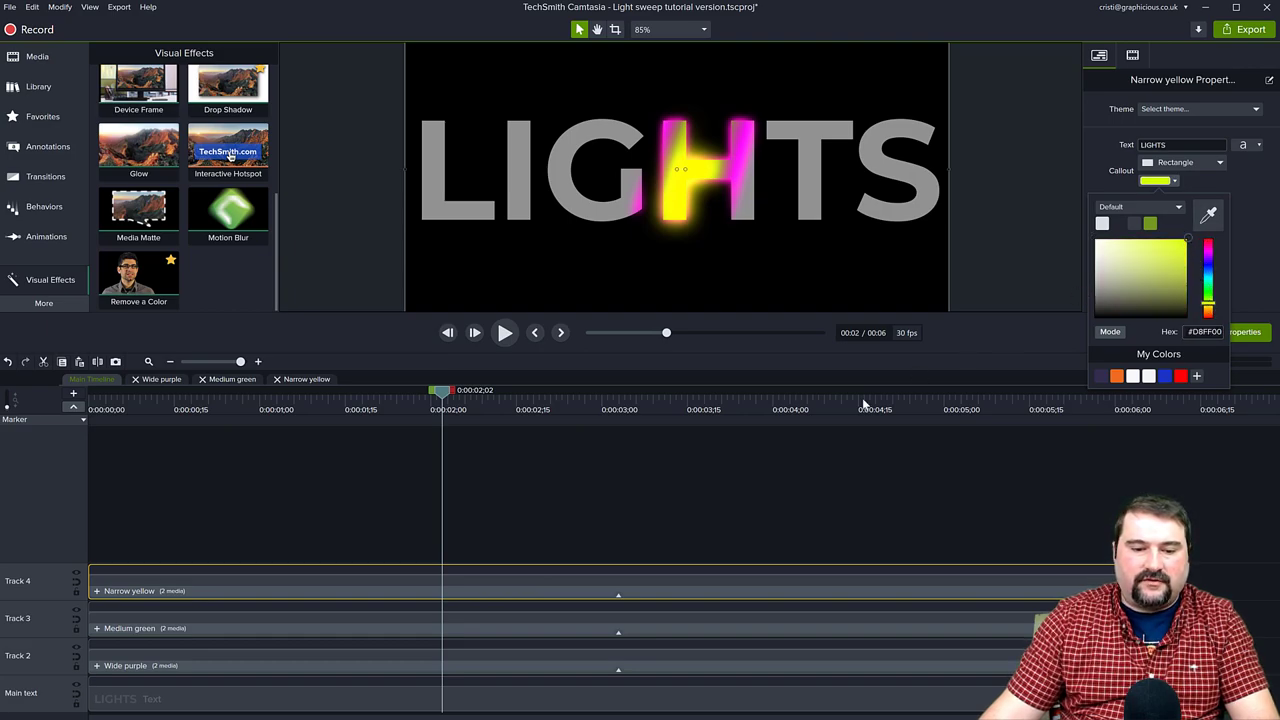
pyautogui.click(453, 618)
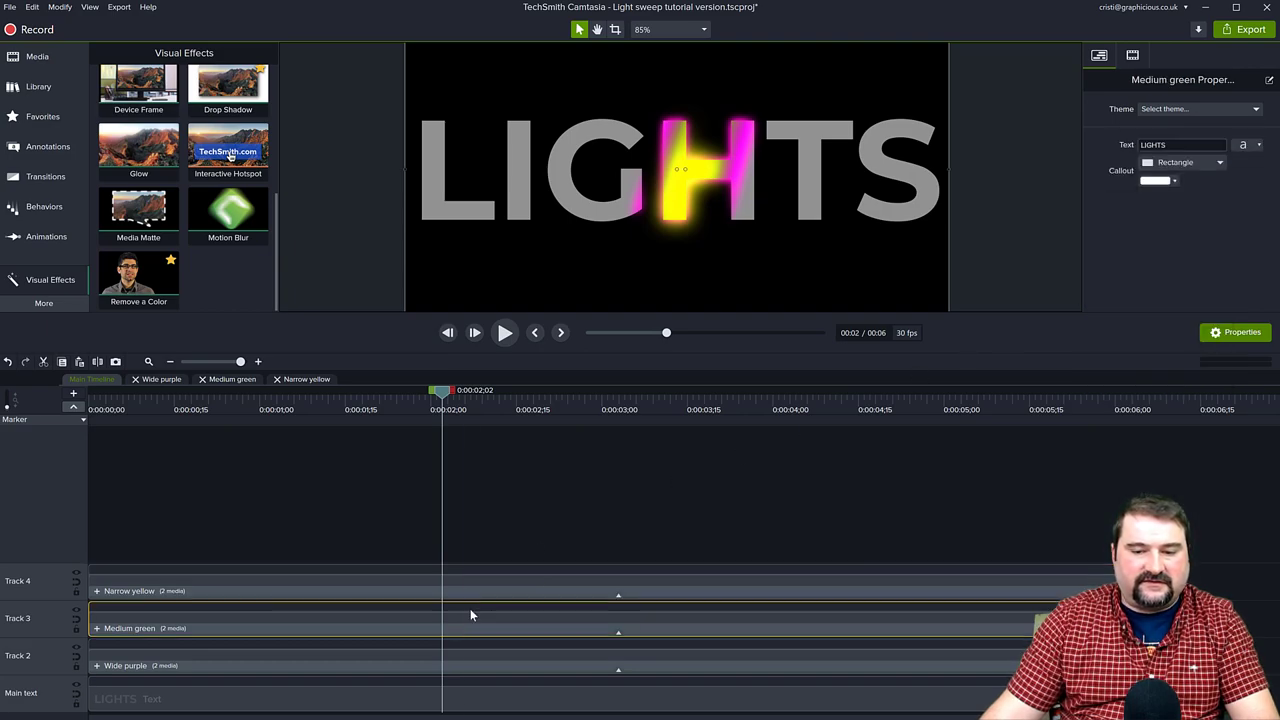
pyautogui.click(1174, 181)
pyautogui.click(1152, 231)
# Set the Wide purple callout colour to magenta and select all three sweep groups.
pyautogui.click(790, 652)
pyautogui.click(1174, 181)
pyautogui.click(1208, 252)
pyautogui.click(1184, 244)
pyautogui.click(1253, 248)
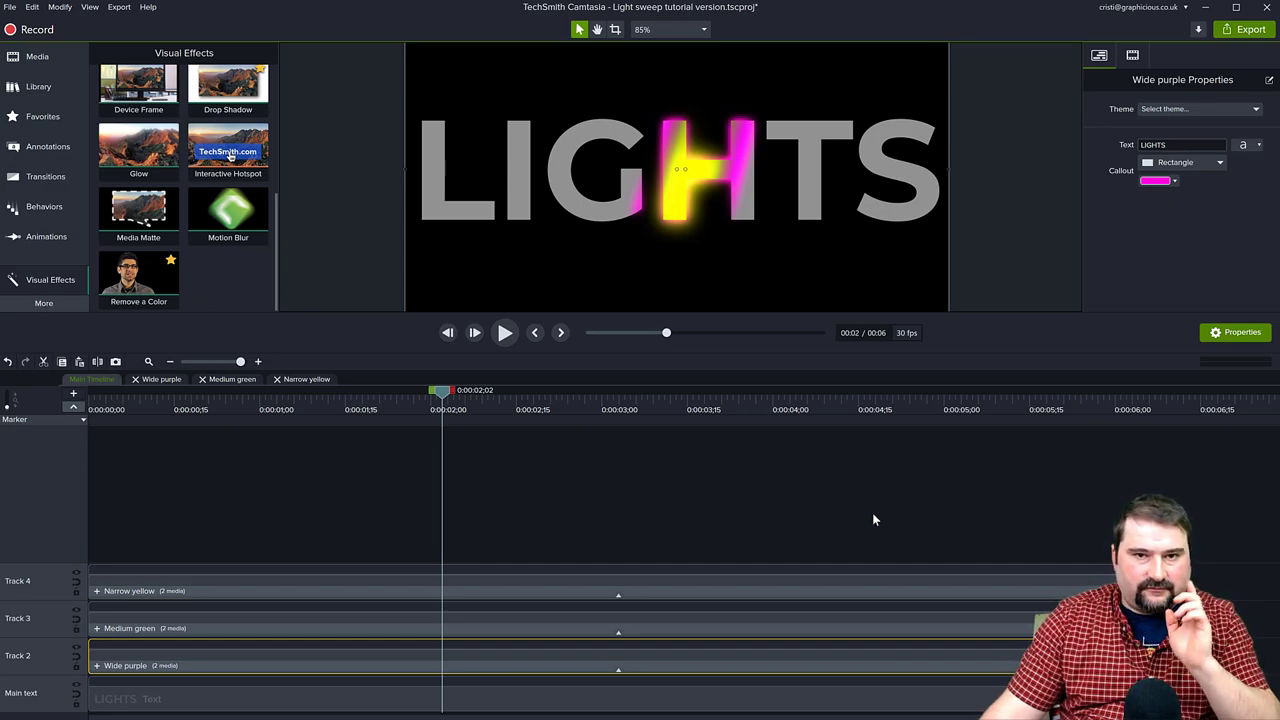
pyautogui.moveTo(580, 408); pyautogui.dragTo(452, 427)
pyautogui.moveTo(354, 503); pyautogui.dragTo(420, 653)
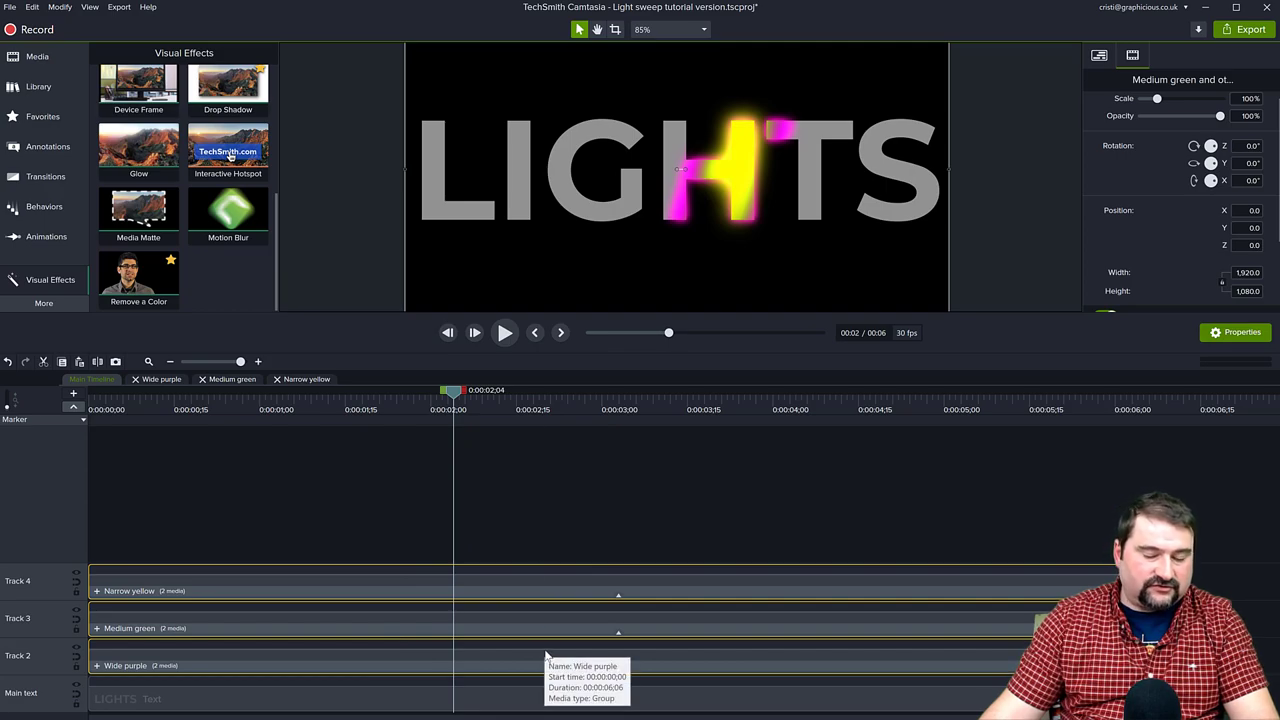
pyautogui.hotkey('ctrl', 'g')
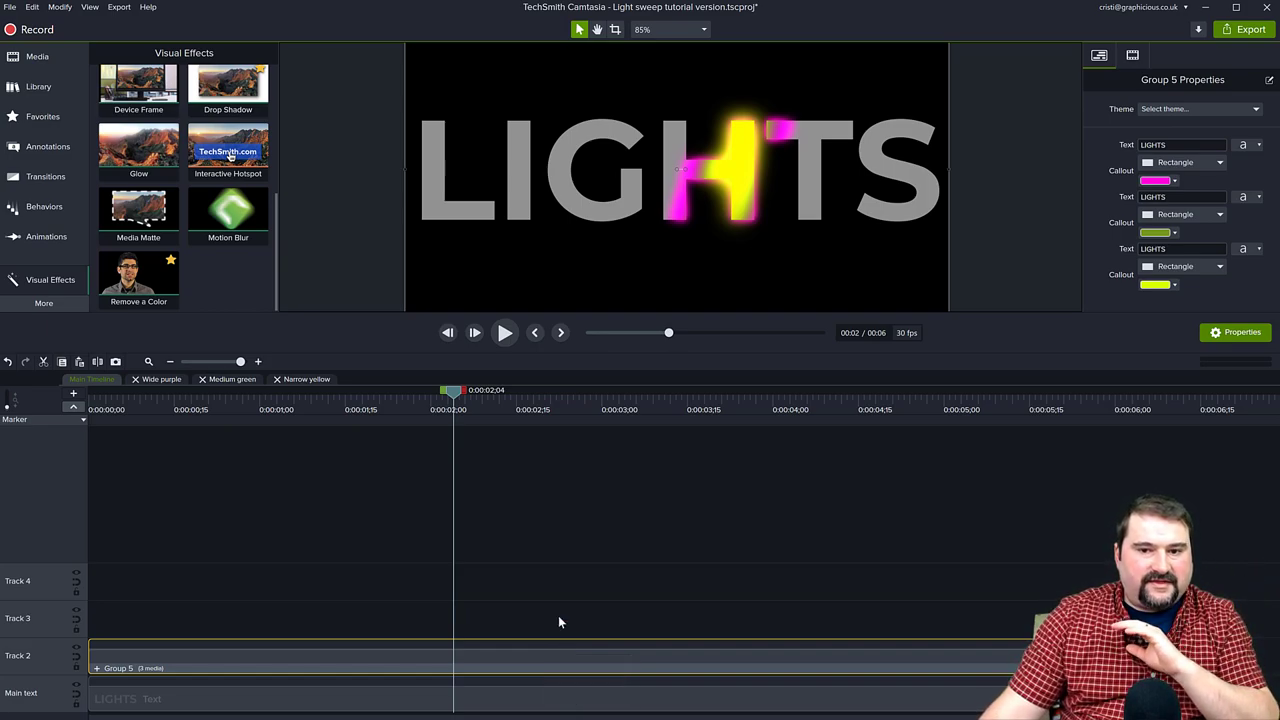
pyautogui.moveTo(452, 389); pyautogui.dragTo(407, 412)
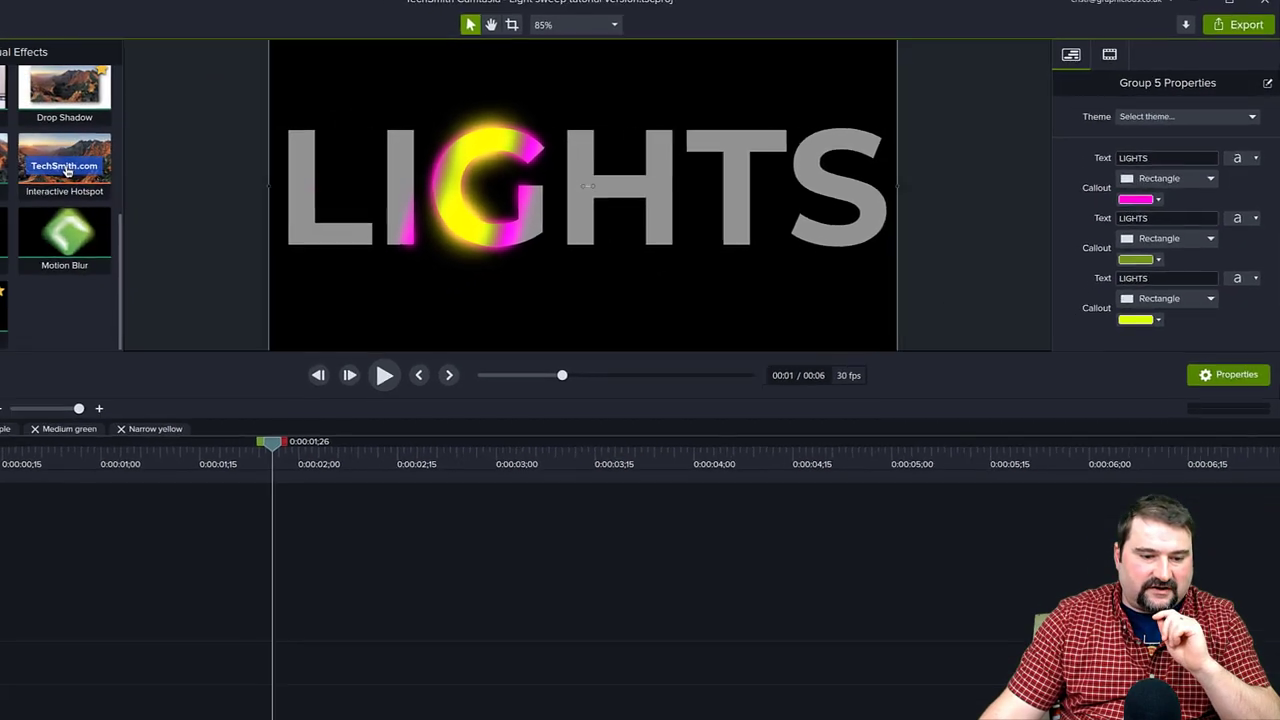
pyautogui.rightClick(123, 669)
pyautogui.click(501, 517)
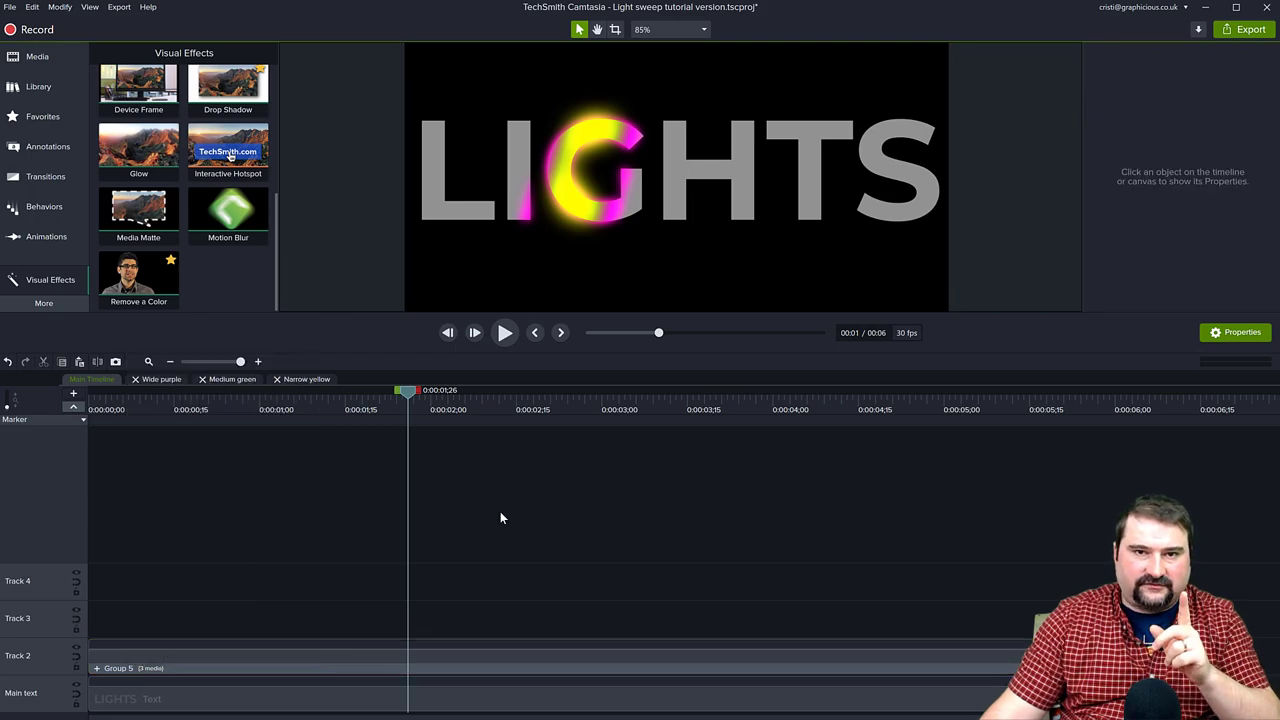
pyautogui.click(232, 700)
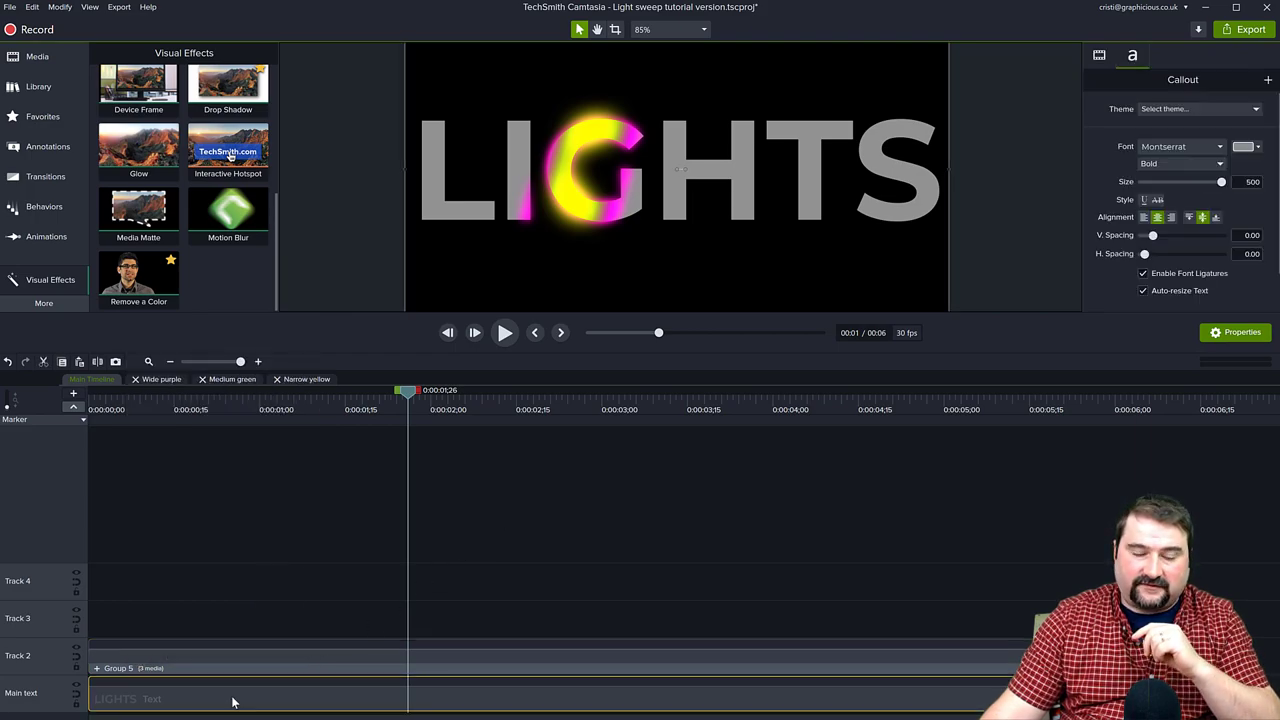
pyautogui.click(232, 653)
pyautogui.doubleClick(232, 655)
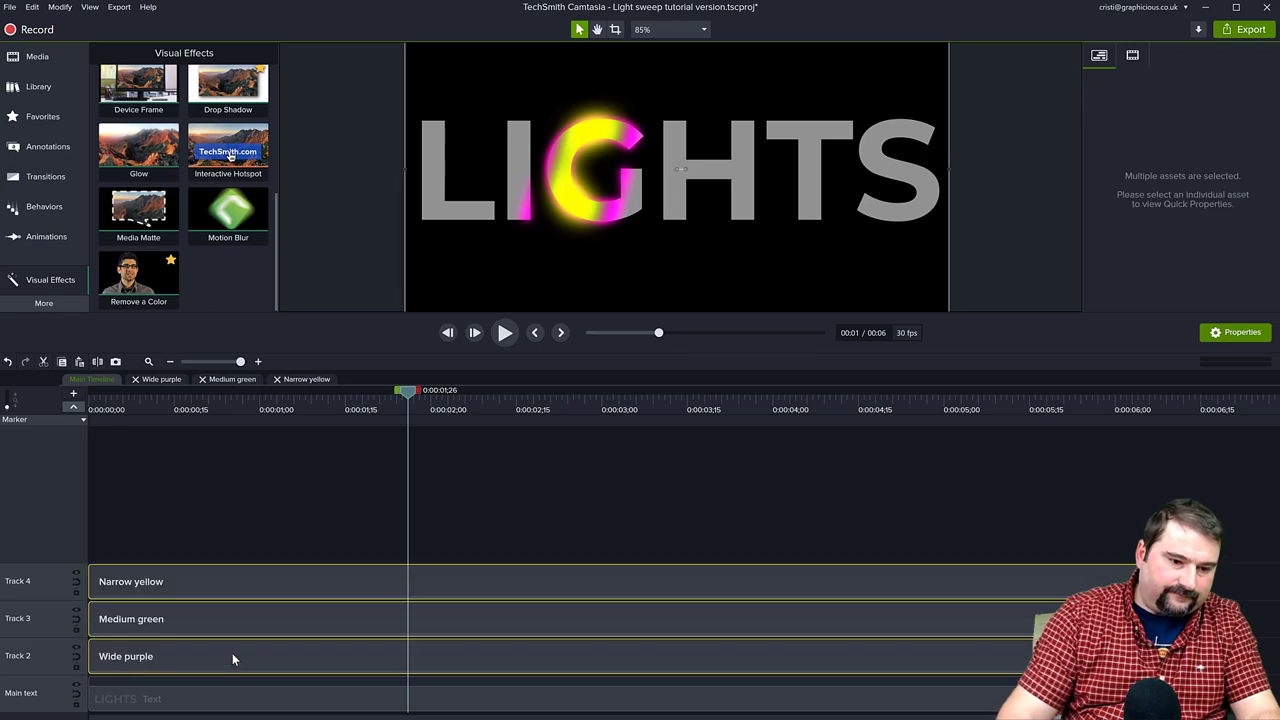
pyautogui.click(238, 529)
pyautogui.moveTo(211, 508); pyautogui.dragTo(207, 708)
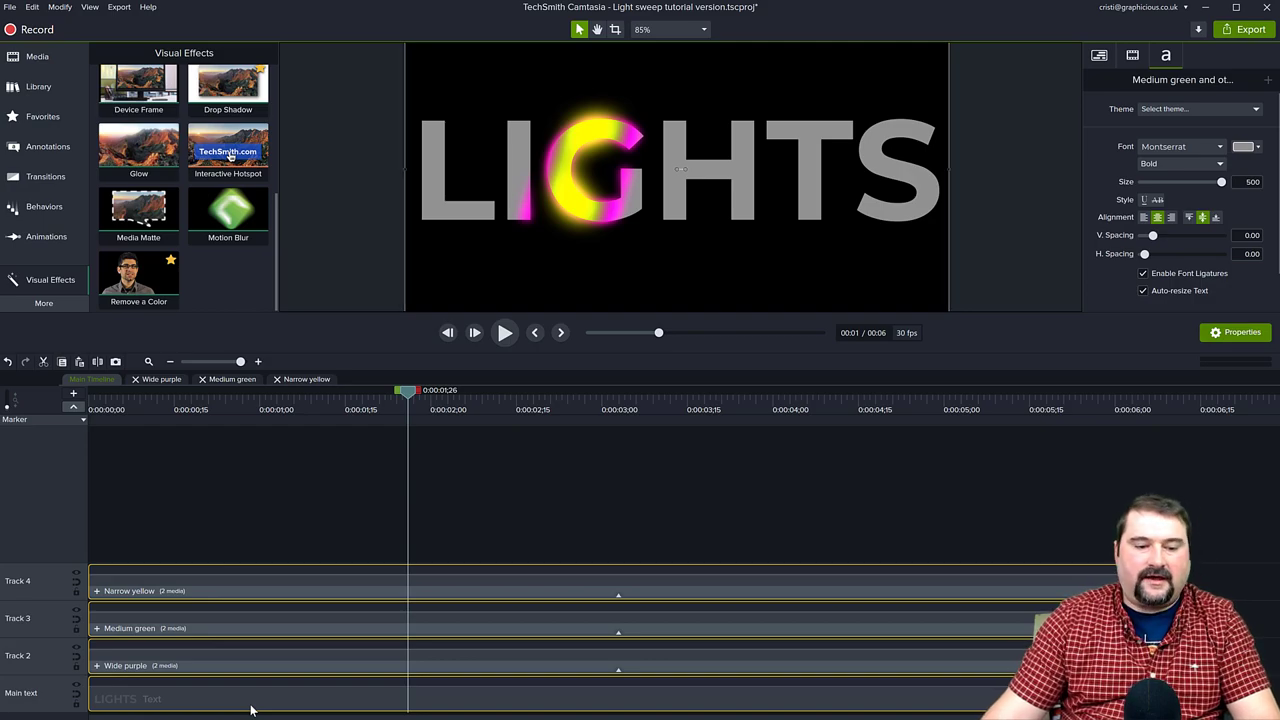
# Press Ctrl+G to form Group 6, enlarge the properties area, and open its quick property editor.
pyautogui.hotkey('ctrl', 'g')
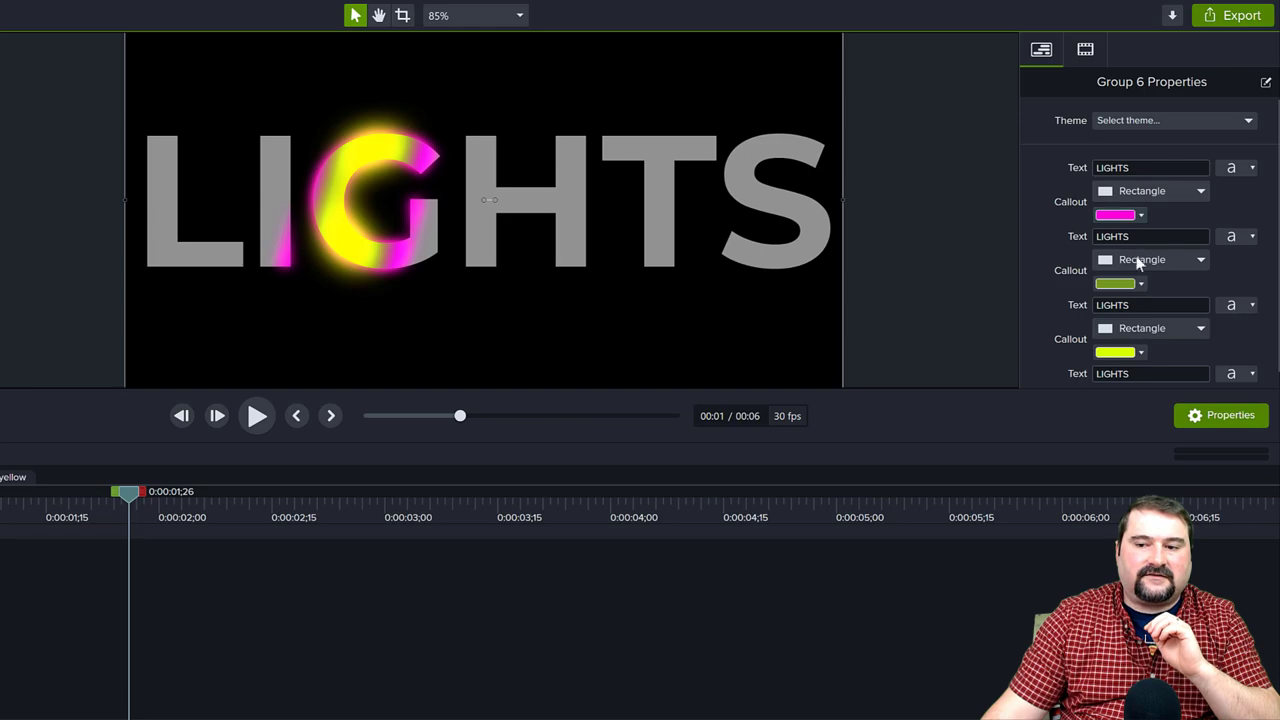
pyautogui.scroll(-1, 1100, 357)
pyautogui.moveTo(965, 391); pyautogui.dragTo(965, 483)
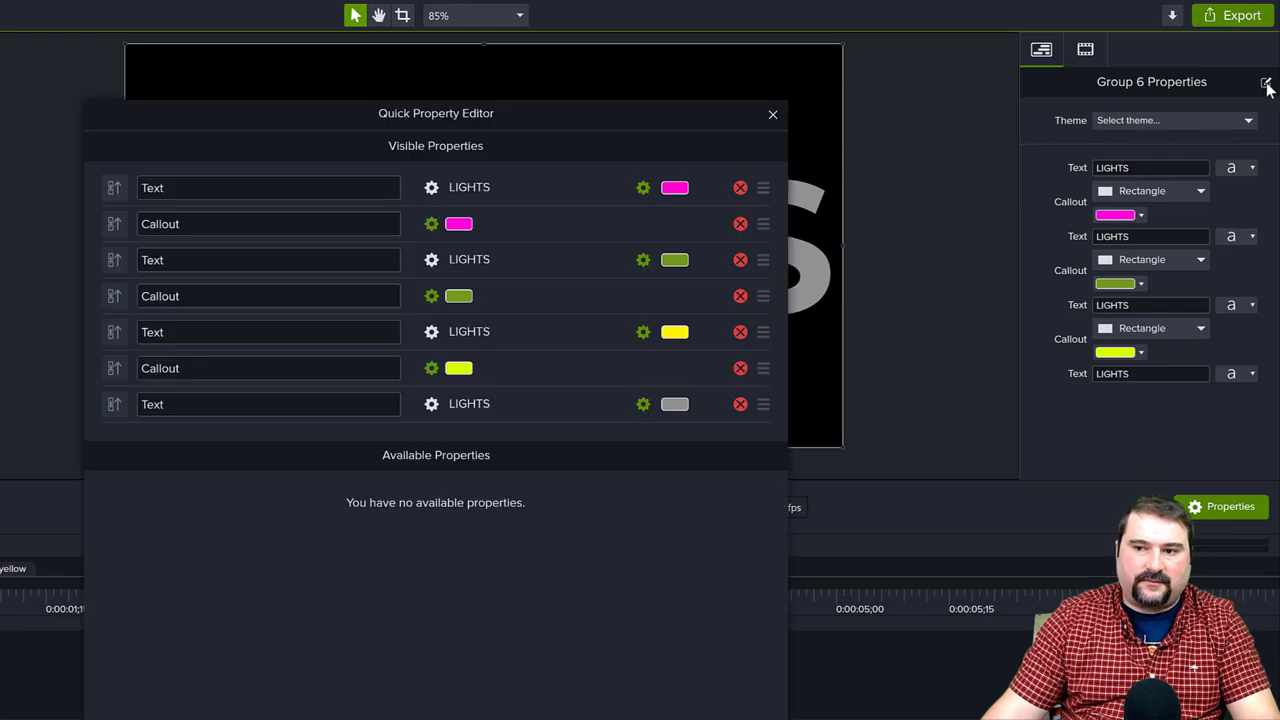
pyautogui.click(1265, 84)
# Remove the pink, green and yellow Callout properties from the visible quick properties.
pyautogui.moveTo(467, 110); pyautogui.dragTo(521, 83)
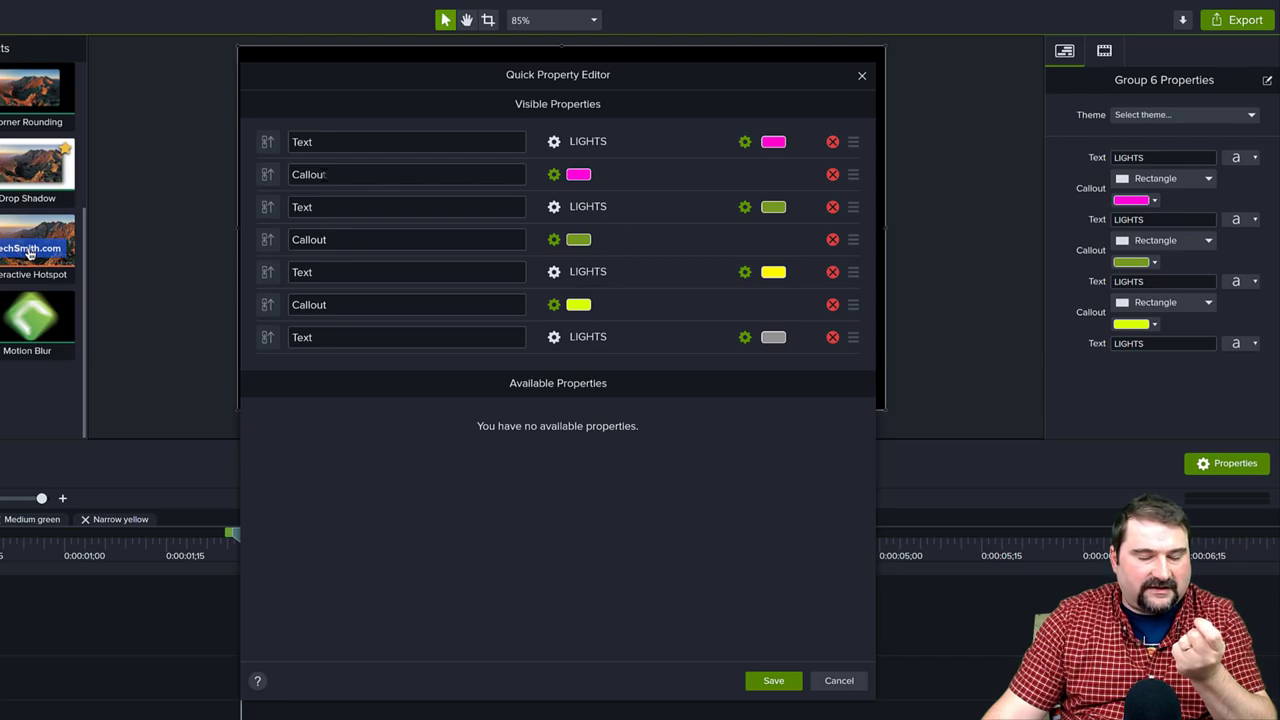
pyautogui.click(832, 174)
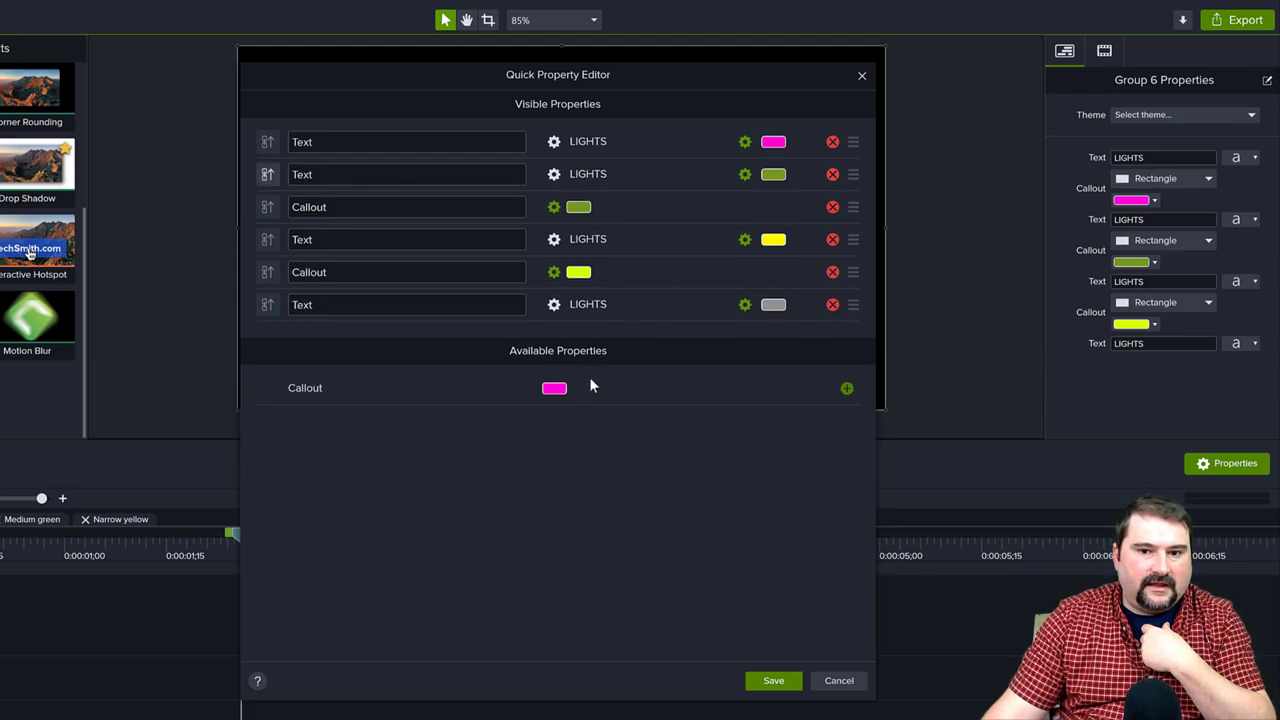
pyautogui.click(831, 207)
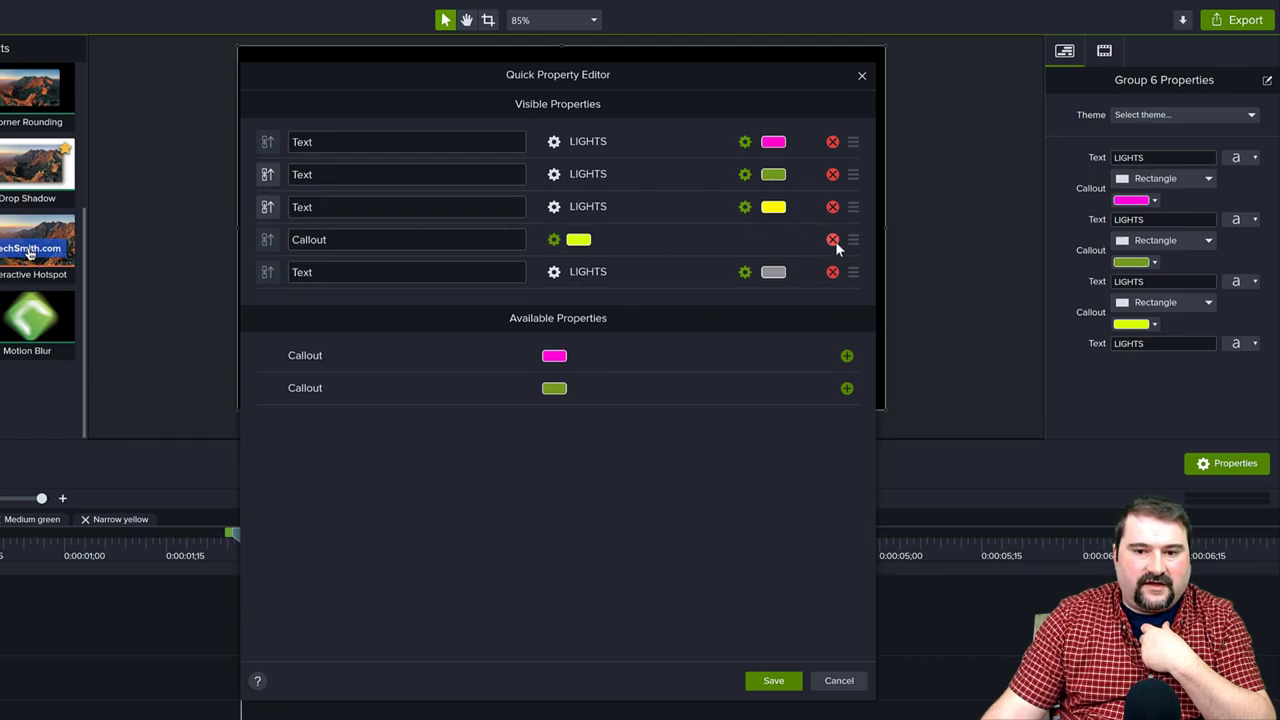
pyautogui.click(832, 239)
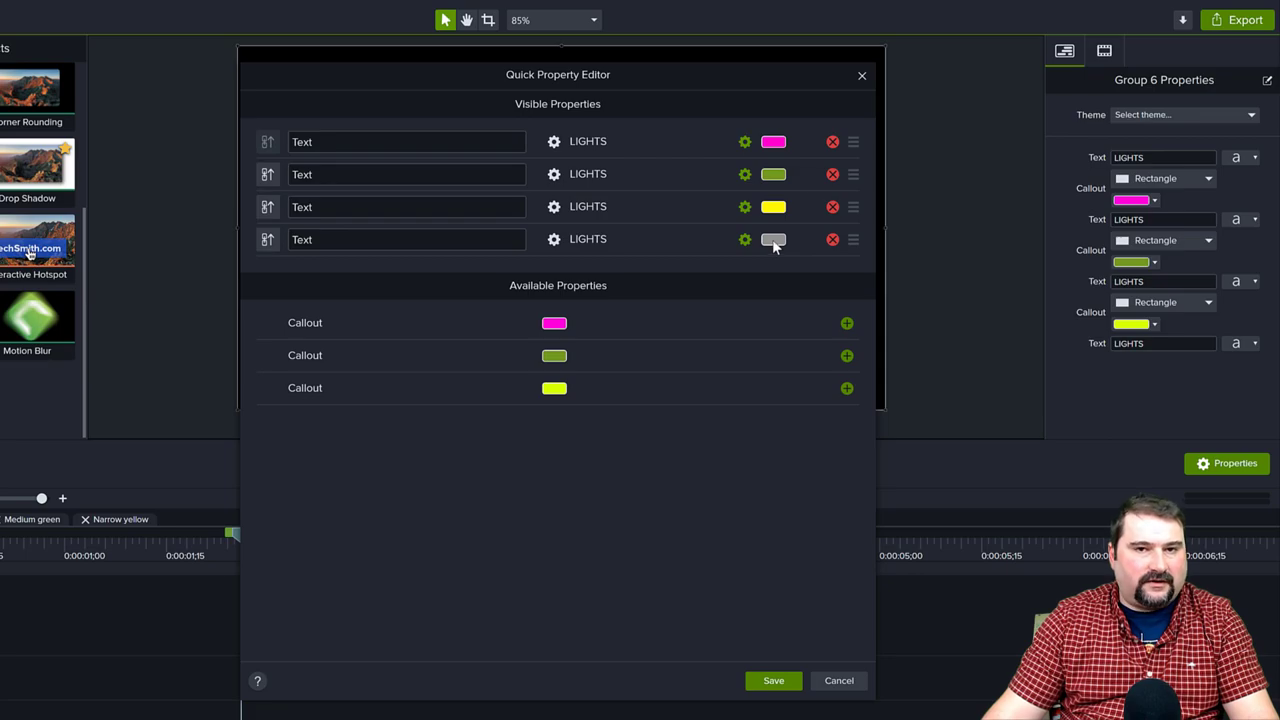
# Rename the grey Text property to 'Base text' and order the rows with pink last.
pyautogui.click(267, 240)
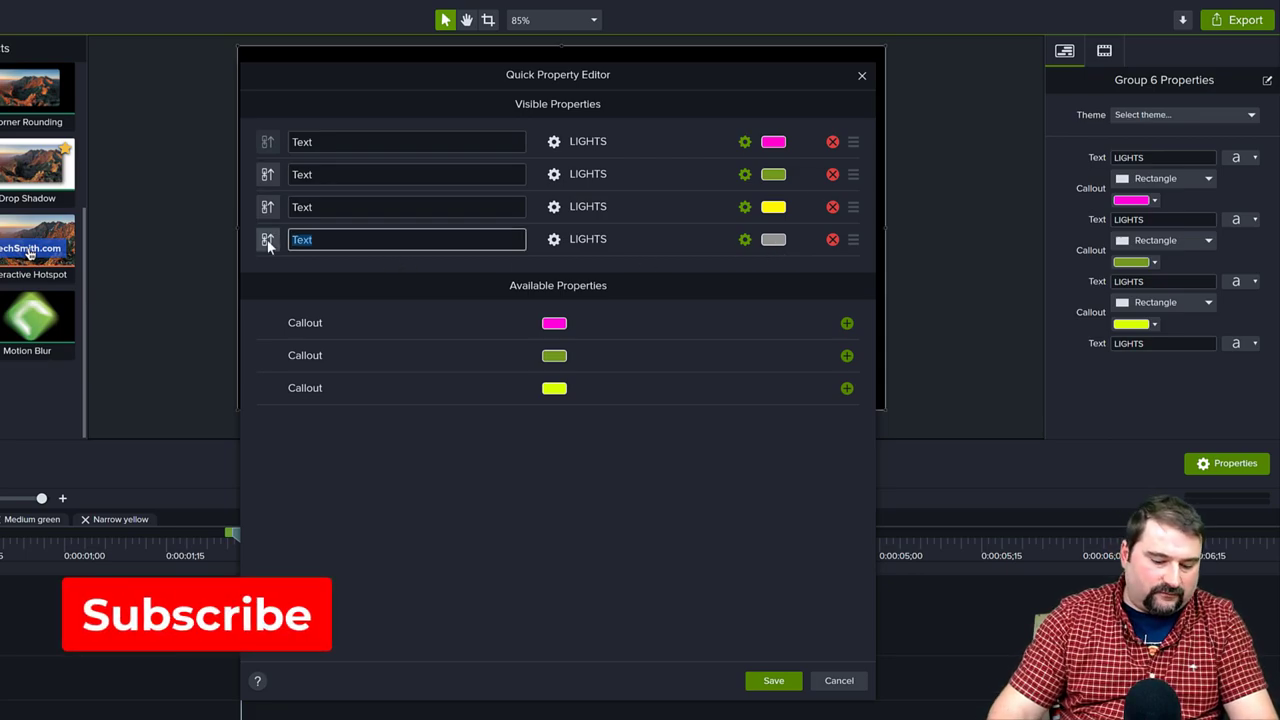
pyautogui.write('Base text')
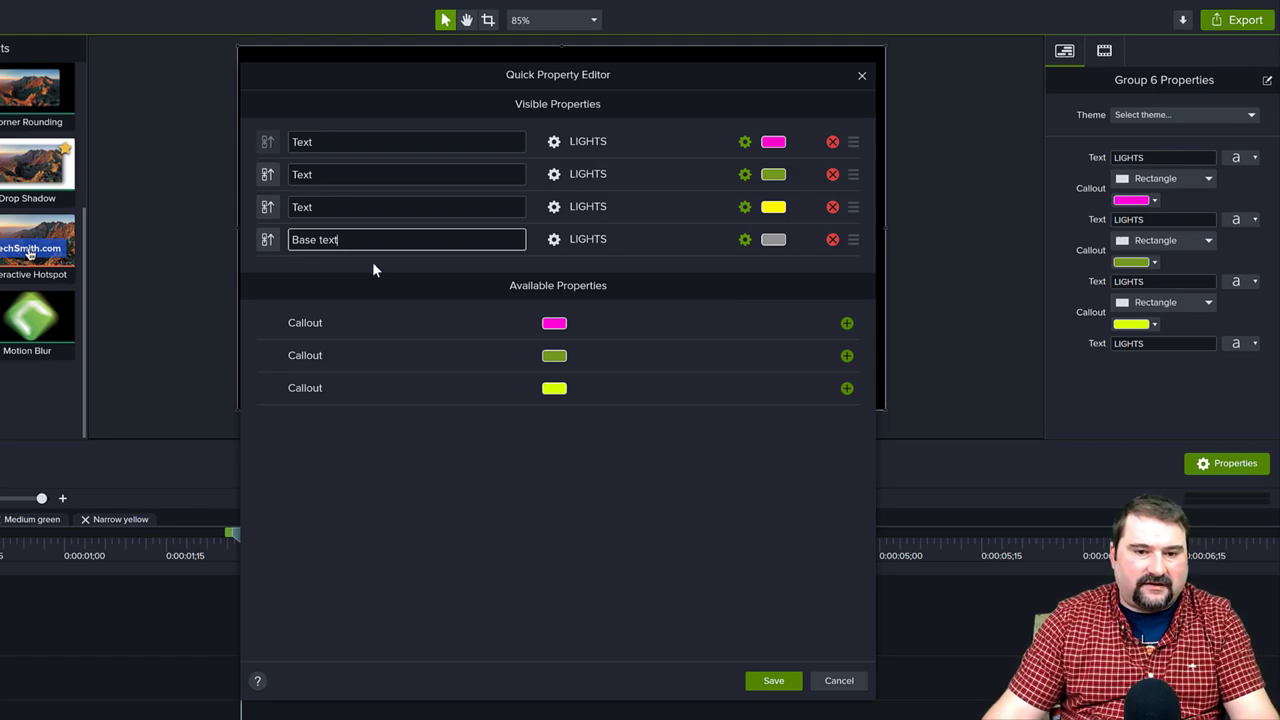
pyautogui.moveTo(855, 248); pyautogui.dragTo(840, 148)
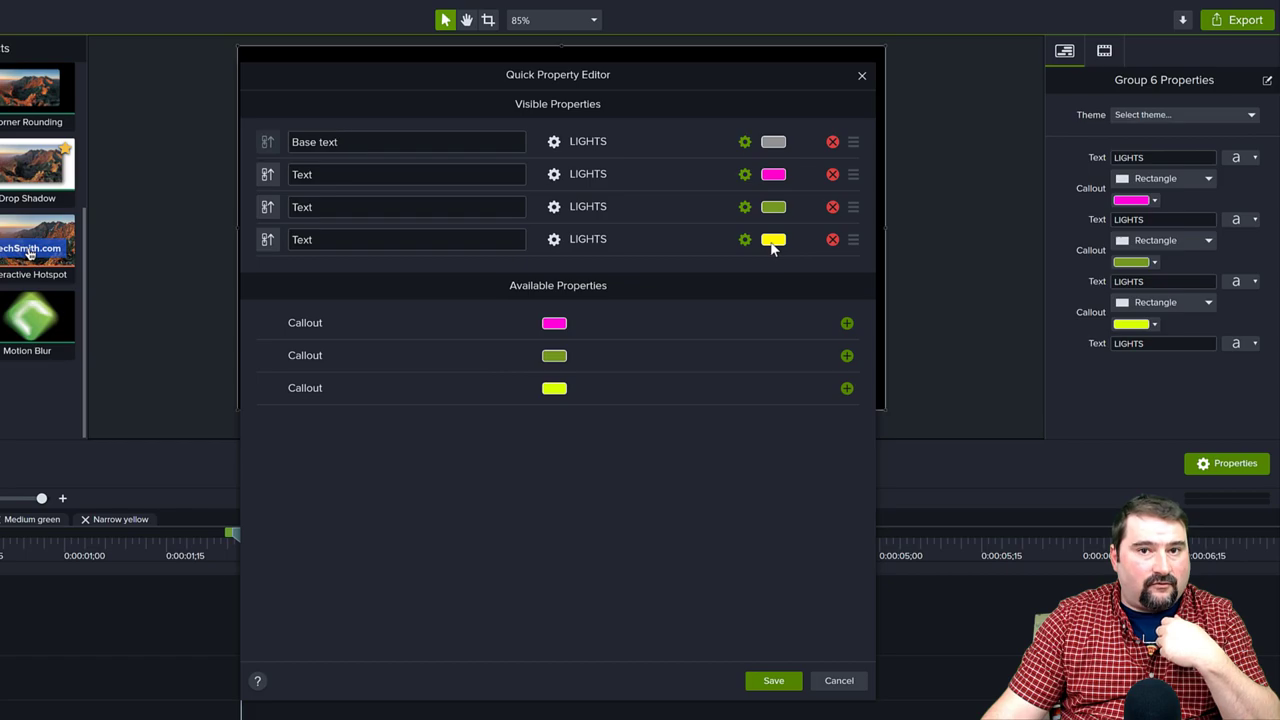
pyautogui.moveTo(851, 248); pyautogui.dragTo(848, 178)
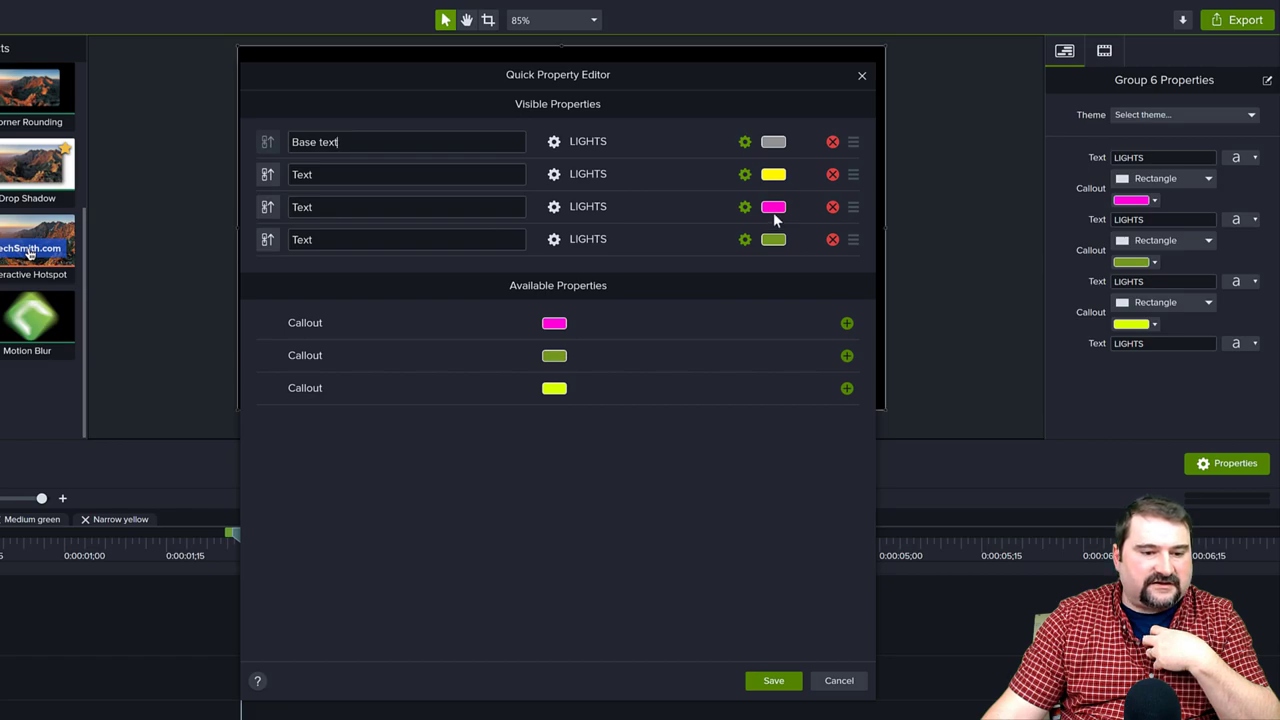
pyautogui.moveTo(853, 210); pyautogui.dragTo(854, 248)
# Label the remaining rows 'Wide', 'Medium' and 'Narrow', then save the quick properties.
pyautogui.doubleClick(335, 240)
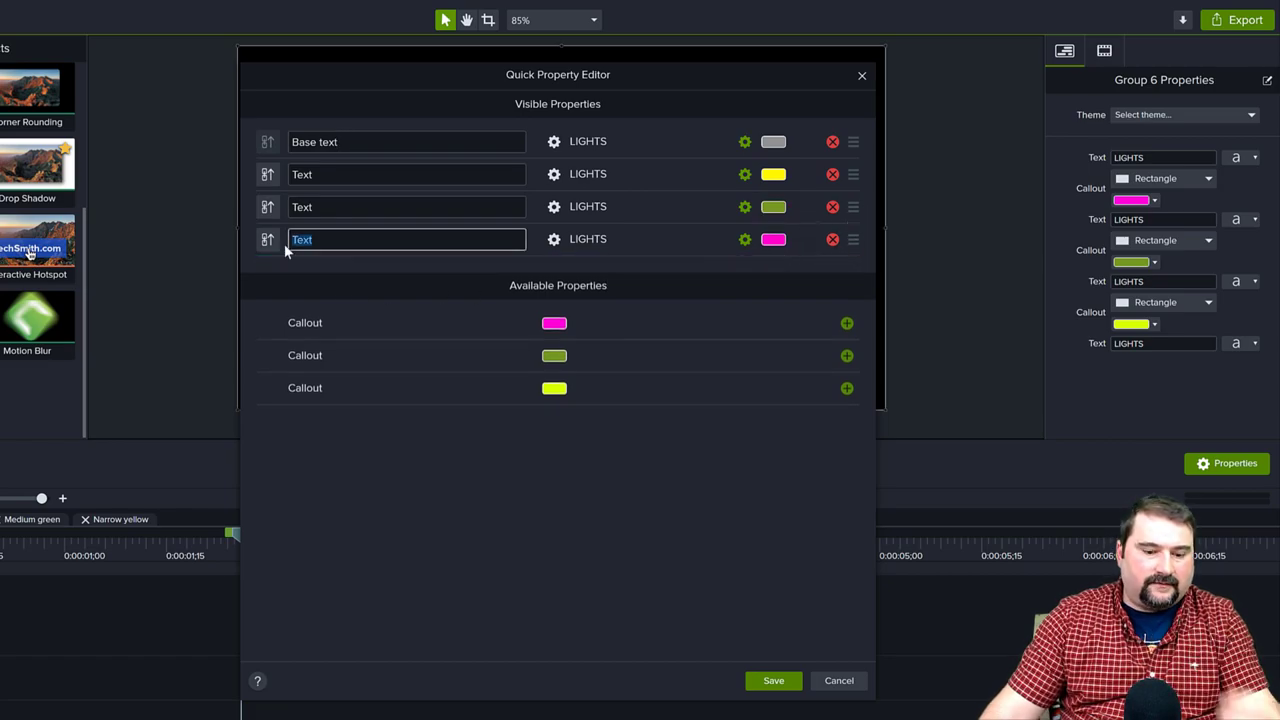
pyautogui.write('Wide ')
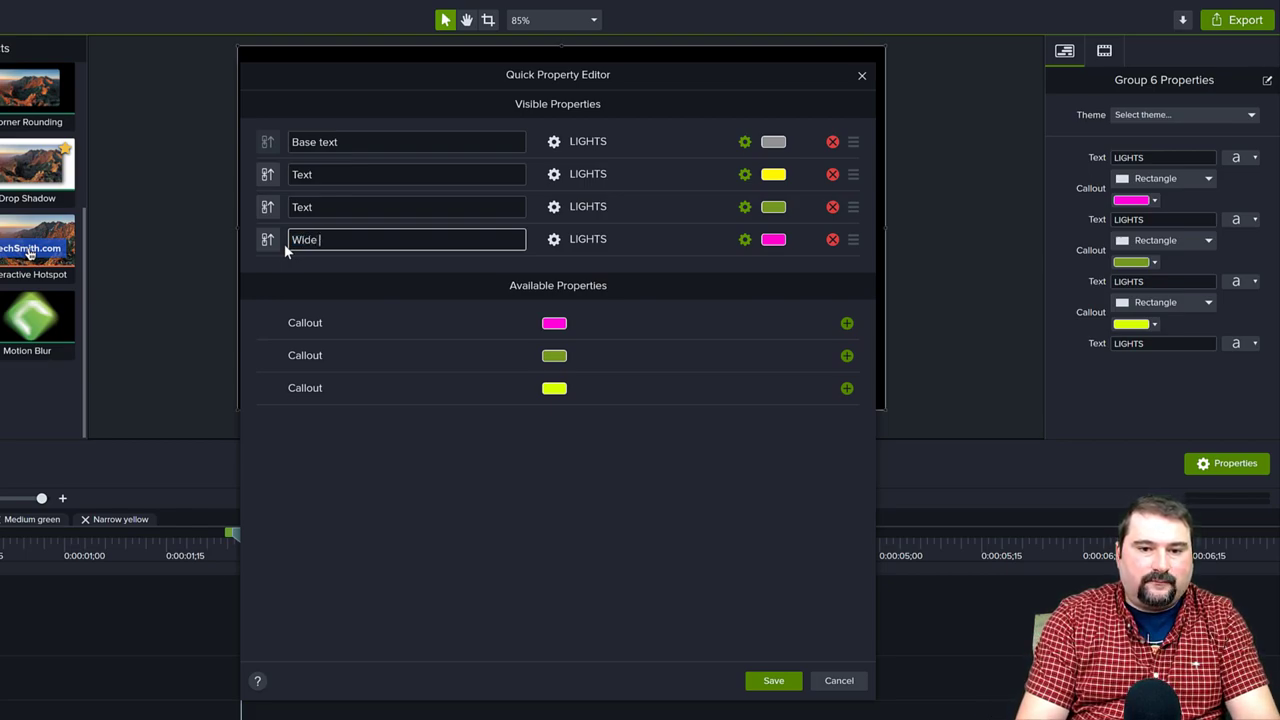
pyautogui.write('band text')
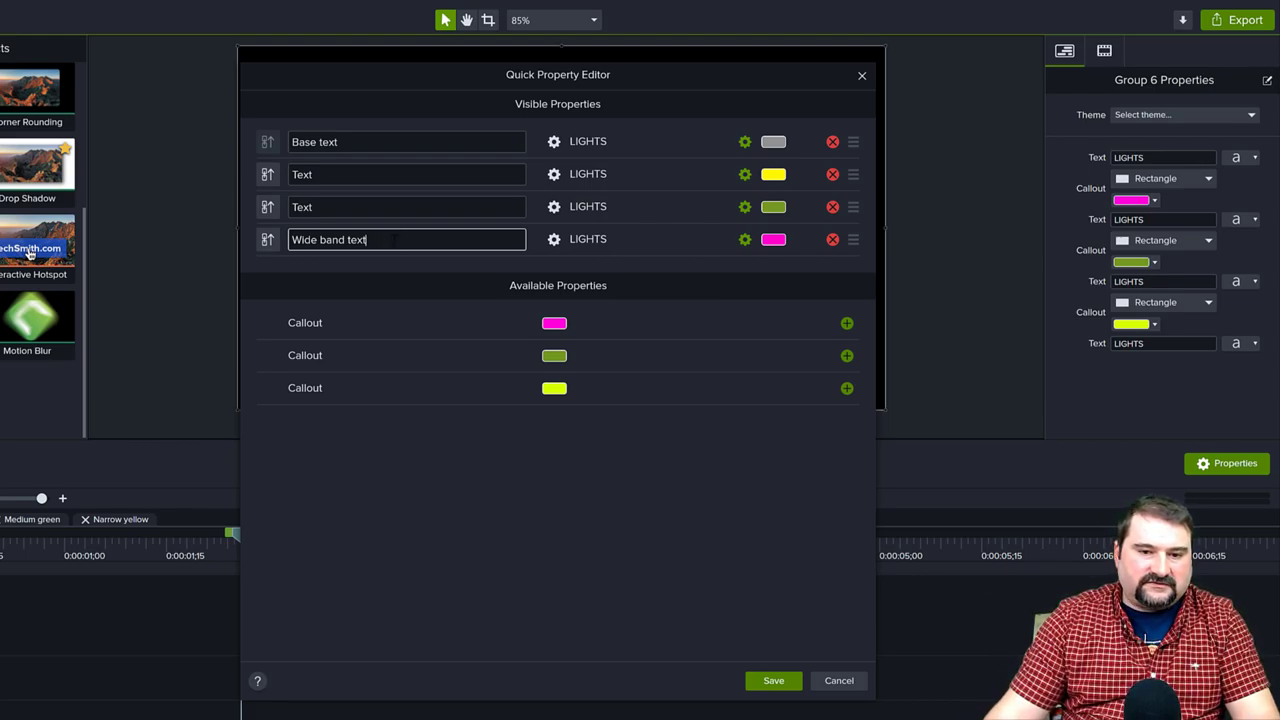
pyautogui.press('BackSpace')
pyautogui.press('BackSpace')
pyautogui.press('BackSpace')
pyautogui.press('BackSpace')
pyautogui.press('BackSpace')
pyautogui.press('BackSpace')
pyautogui.press('BackSpace')
pyautogui.press('BackSpace')
pyautogui.press('BackSpace')
pyautogui.press('BackSpace')
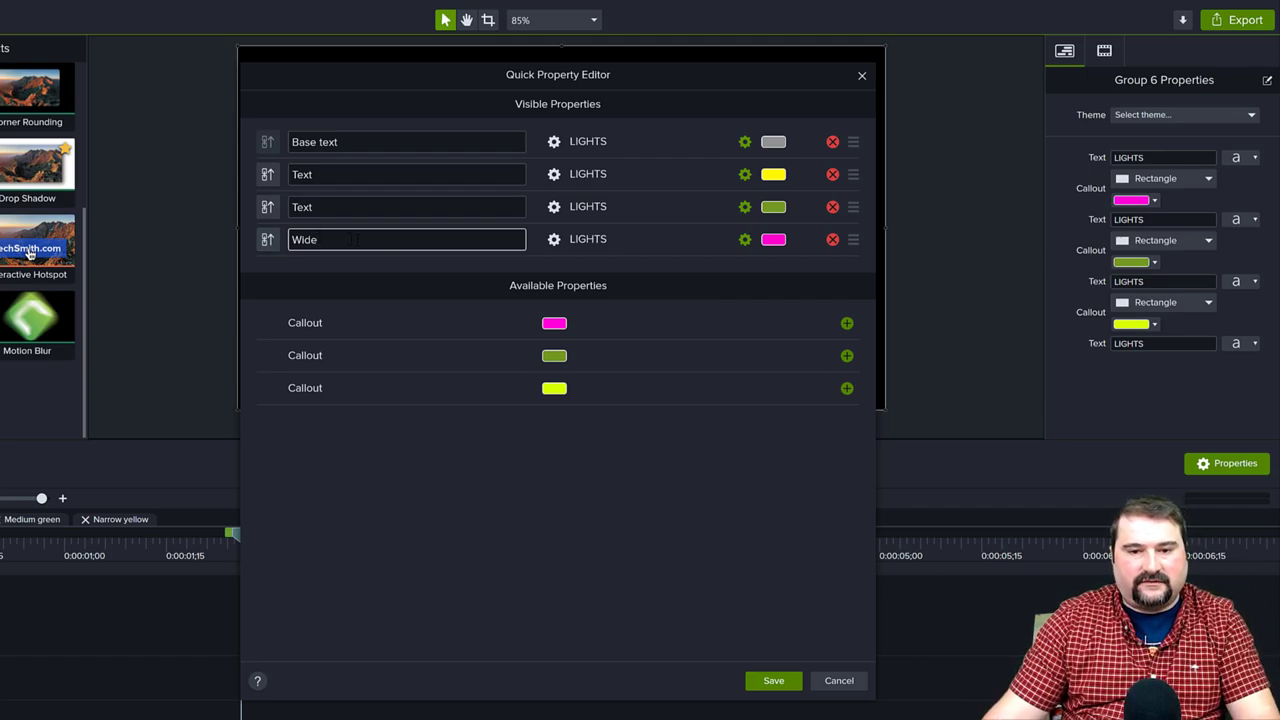
pyautogui.click(289, 207)
pyautogui.write('Medium')
pyautogui.click(290, 174)
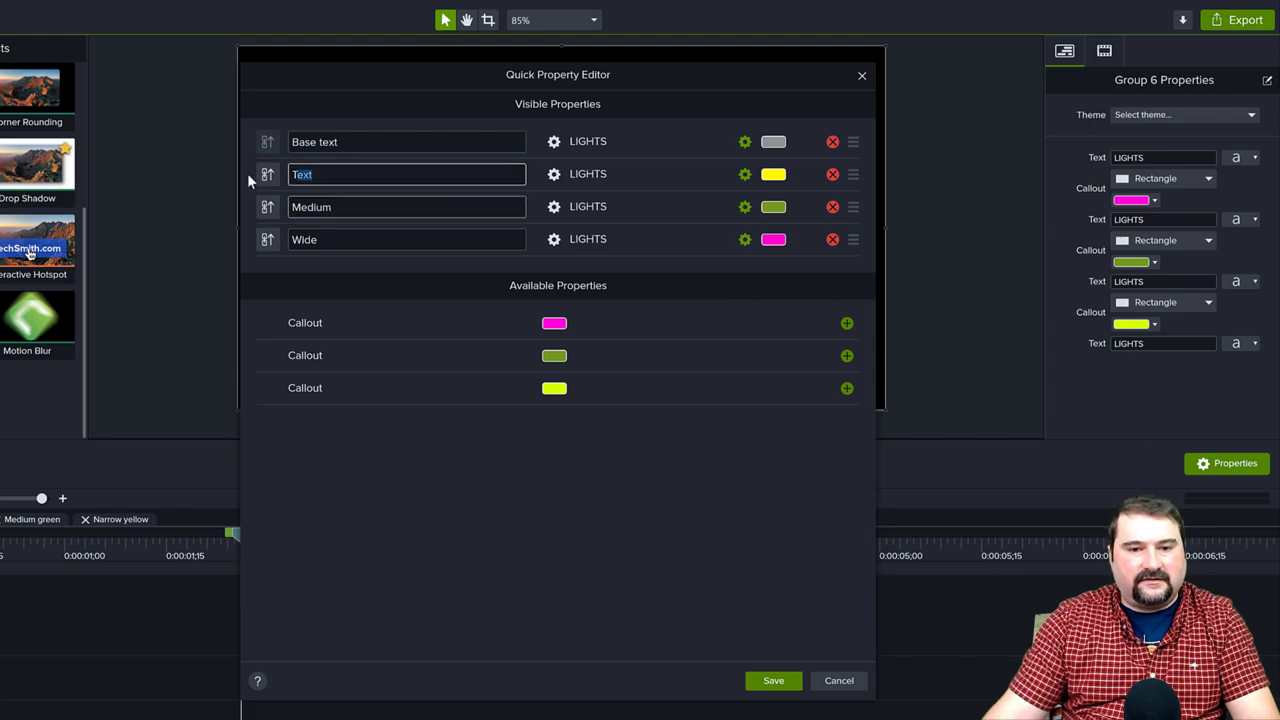
pyautogui.write('Narrow')
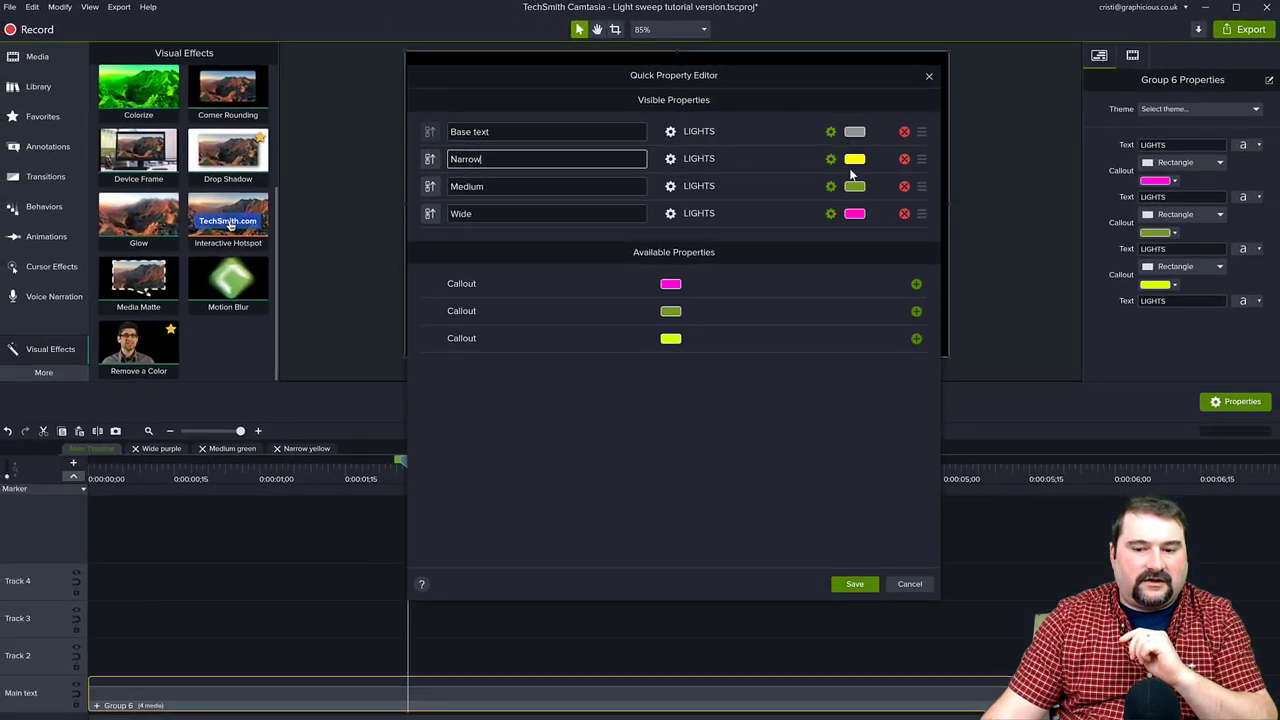
pyautogui.click(855, 584)
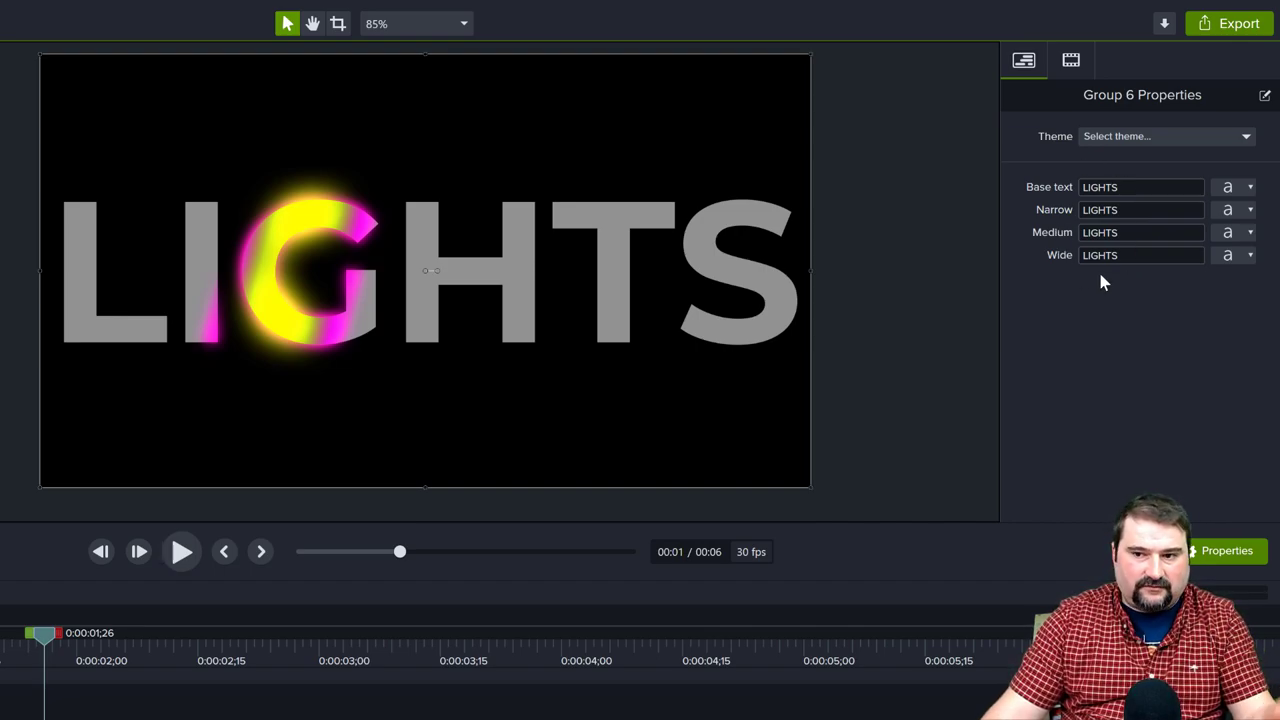
# Replace LIGHTS with SWEEP in Base text and paste SWEEP into the Narrow, Medium and Wide fields.
pyautogui.click(1147, 190)
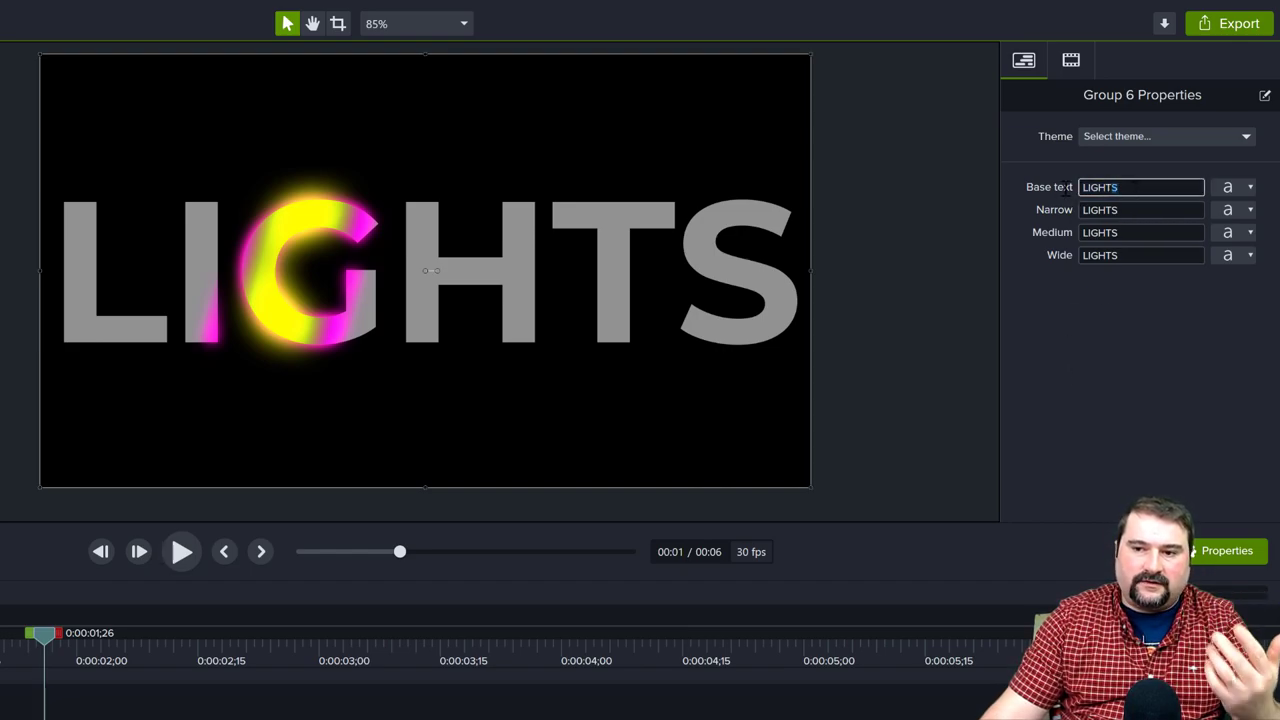
pyautogui.hotkey('ctrl', 'a')
pyautogui.write('SWEEP')
pyautogui.hotkey('ctrl', 'a')
pyautogui.hotkey('ctrl', 'c')
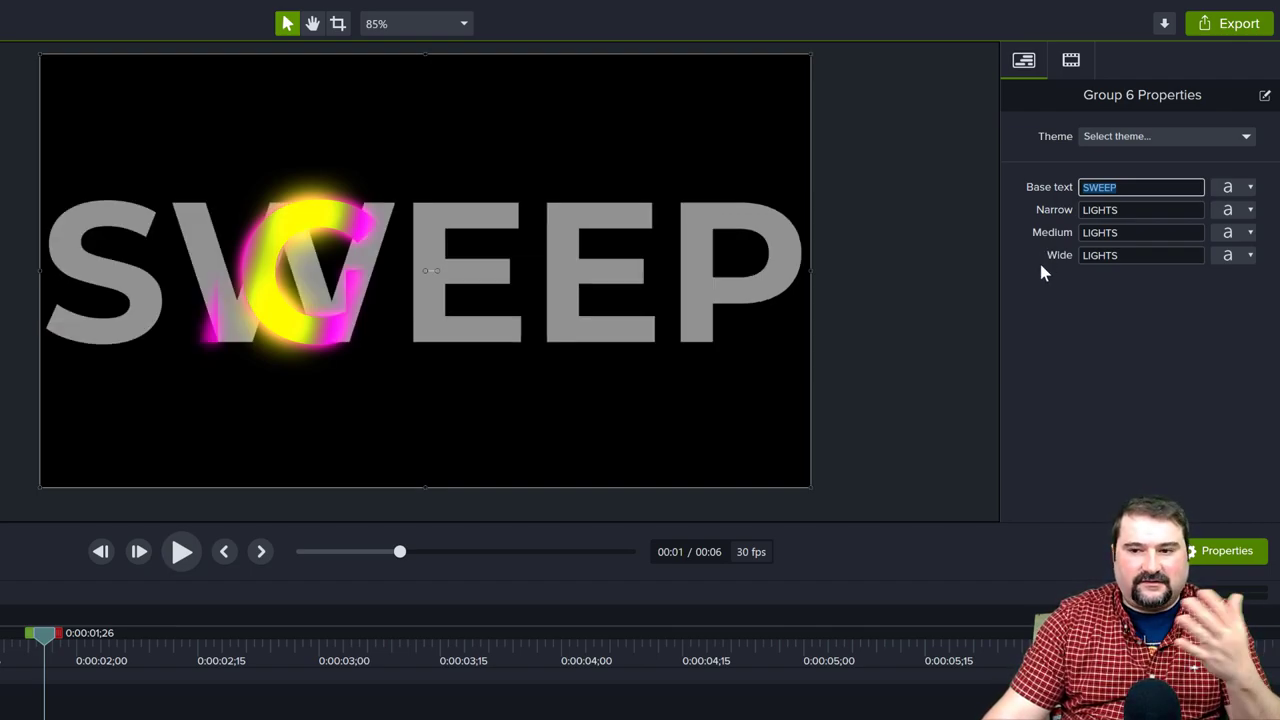
pyautogui.moveTo(1158, 212); pyautogui.dragTo(1080, 212)
pyautogui.hotkey('ctrl', 'v')
pyautogui.doubleClick(1130, 232)
pyautogui.hotkey('ctrl', 'v')
pyautogui.doubleClick(1135, 254)
pyautogui.hotkey('ctrl', 'v')
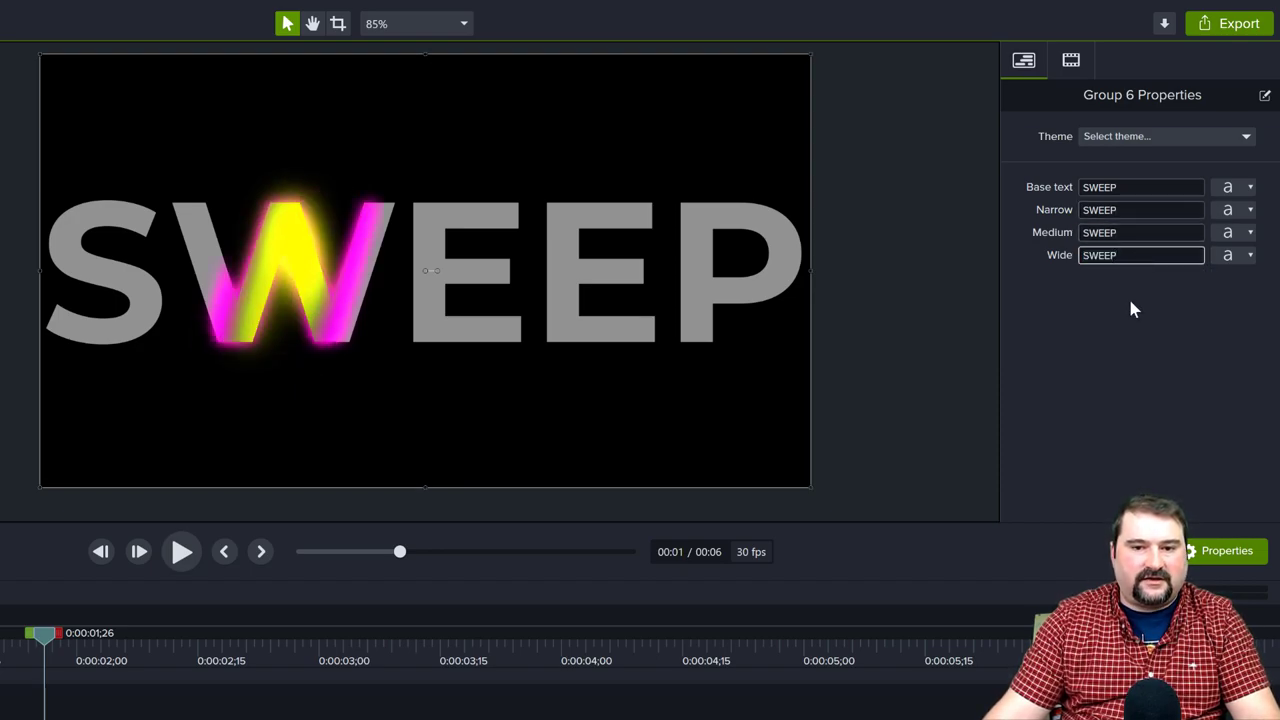
pyautogui.moveTo(47, 638)
pyautogui.mouseDown()
pyautogui.moveTo(8, 638)
pyautogui.moveTo(126, 655)
pyautogui.moveTo(44, 660)
pyautogui.mouseUp()
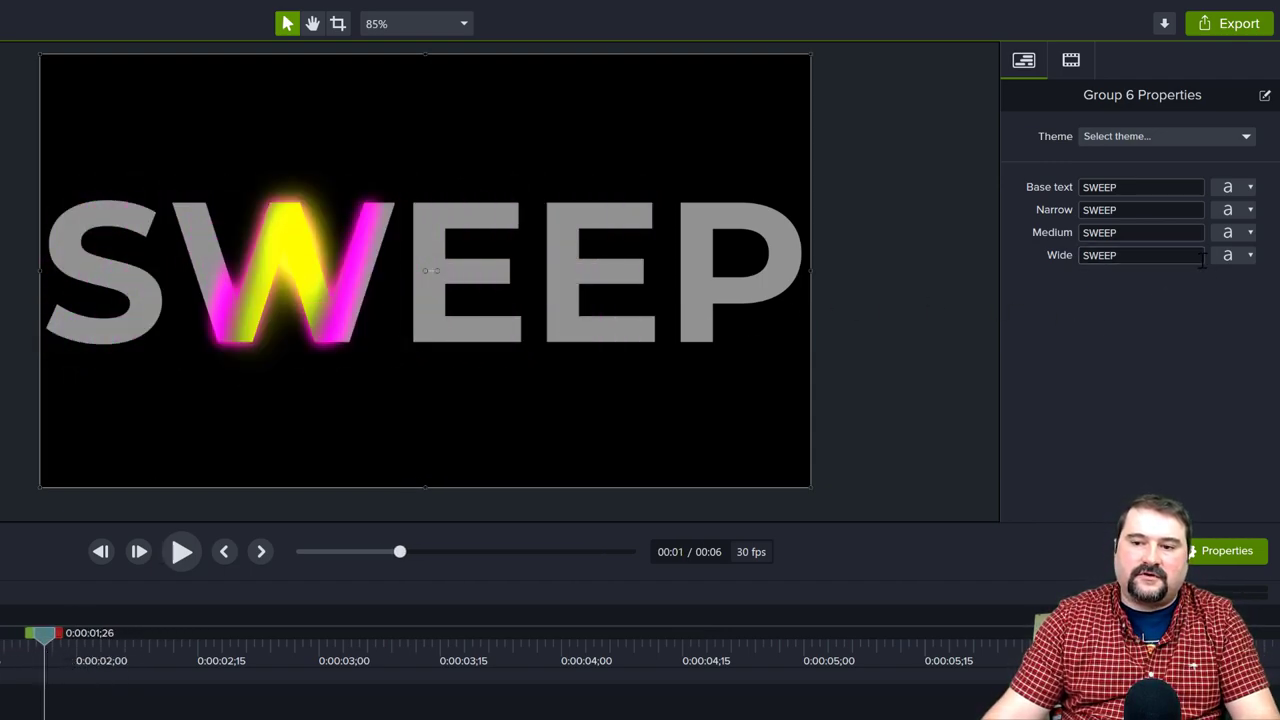
# Set the Narrow and Medium sweep text colours to white.
pyautogui.click(1240, 212)
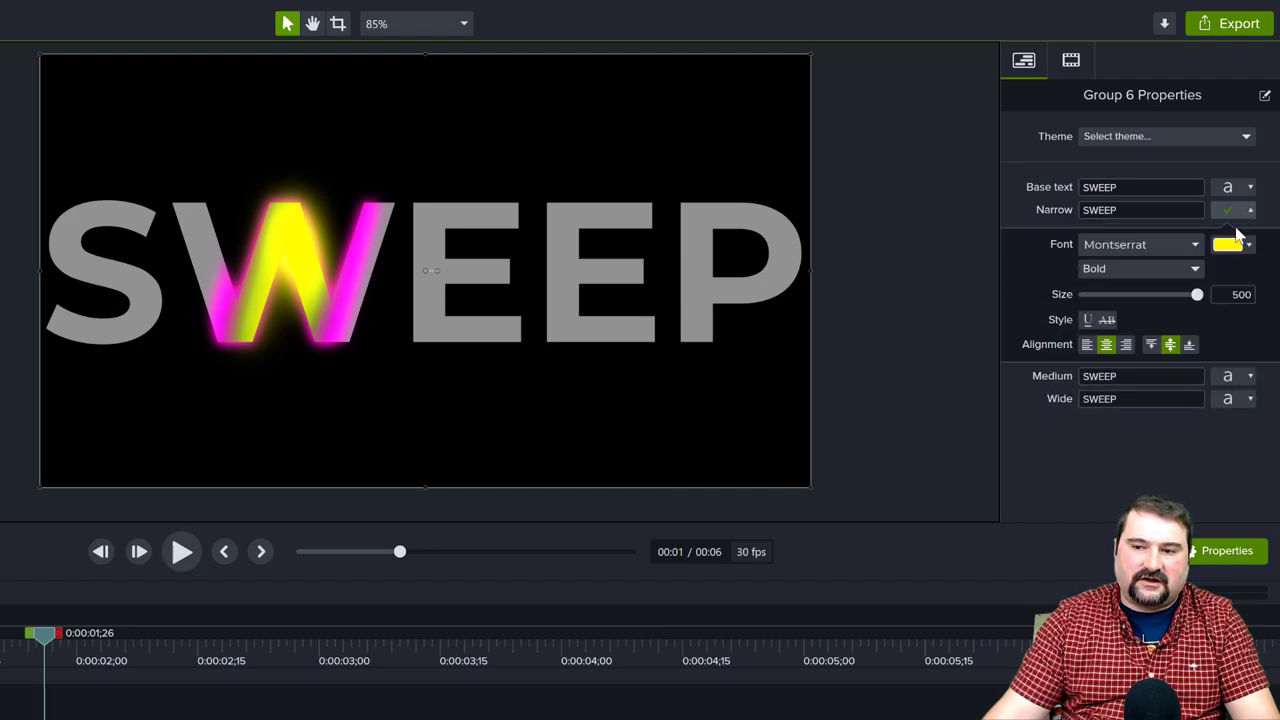
pyautogui.click(1246, 247)
pyautogui.moveTo(1157, 403); pyautogui.dragTo(1095, 288)
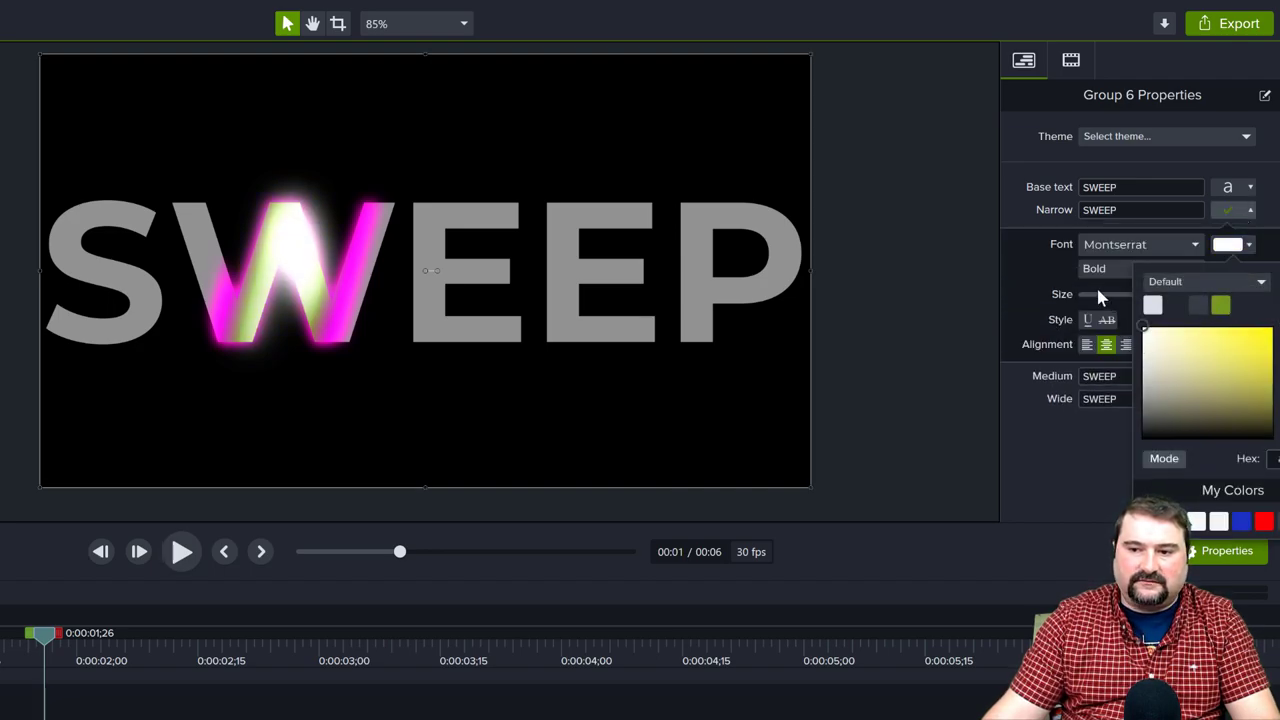
pyautogui.click(1046, 514)
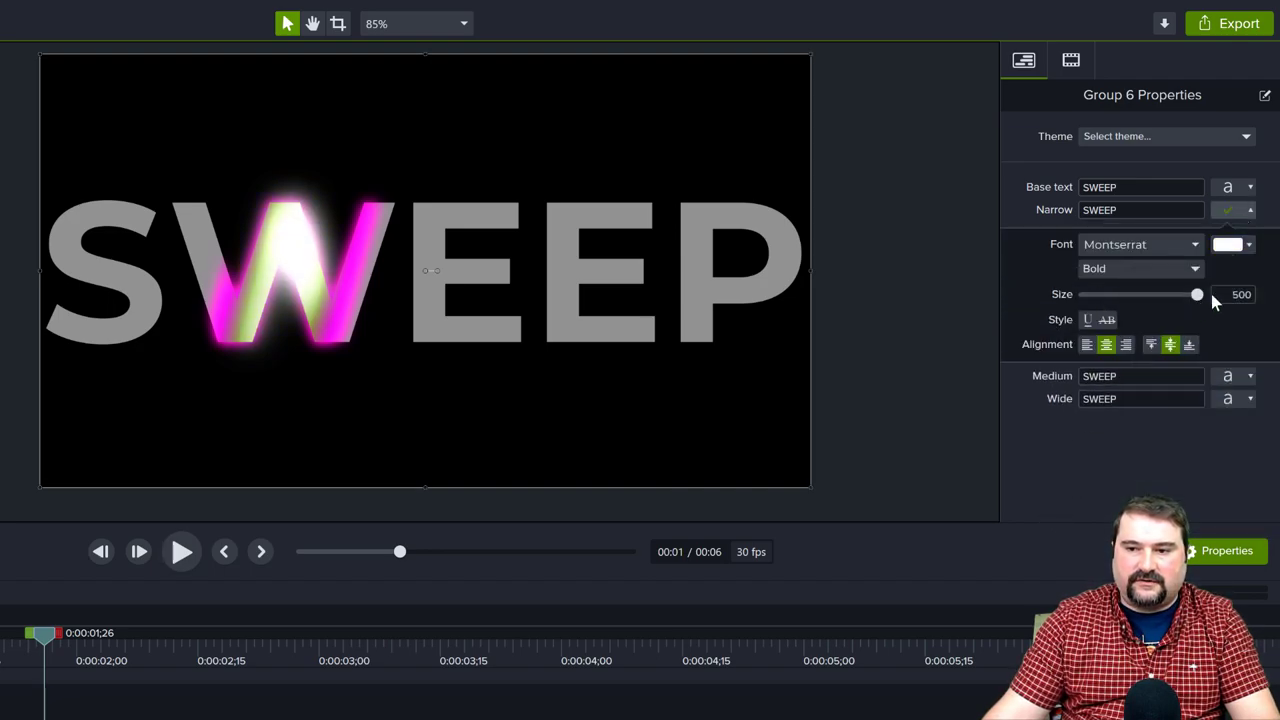
pyautogui.click(1240, 375)
pyautogui.click(1232, 411)
pyautogui.click(1152, 471)
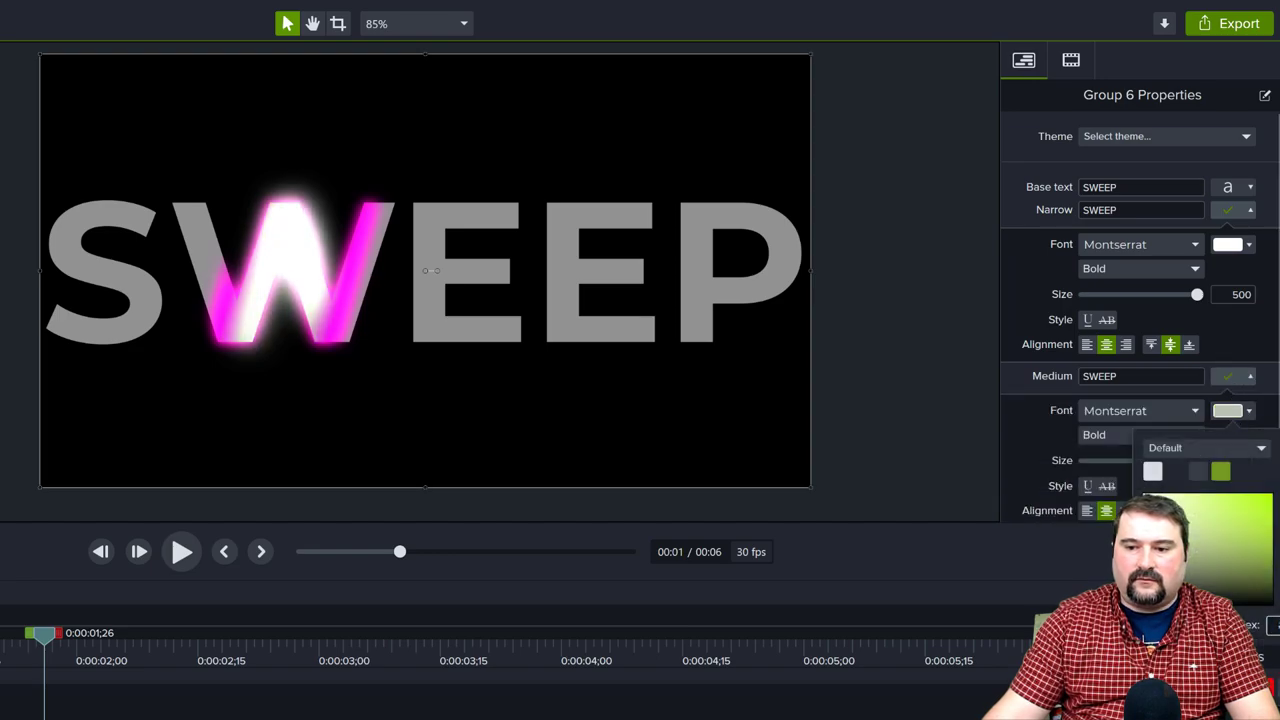
pyautogui.click(1034, 442)
# Set the Wide sweep text colour to white.
pyautogui.scroll(-1, 1274, 400)
pyautogui.click(1246, 489)
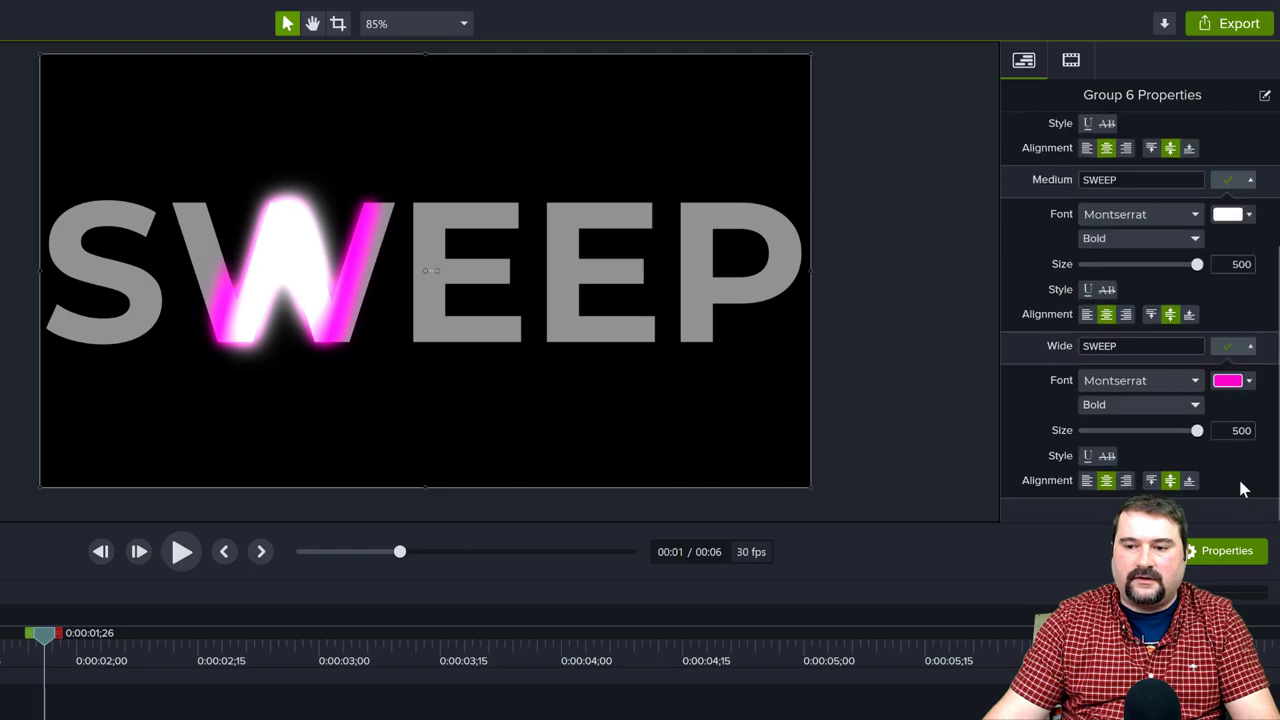
pyautogui.click(1232, 380)
pyautogui.click(1152, 441)
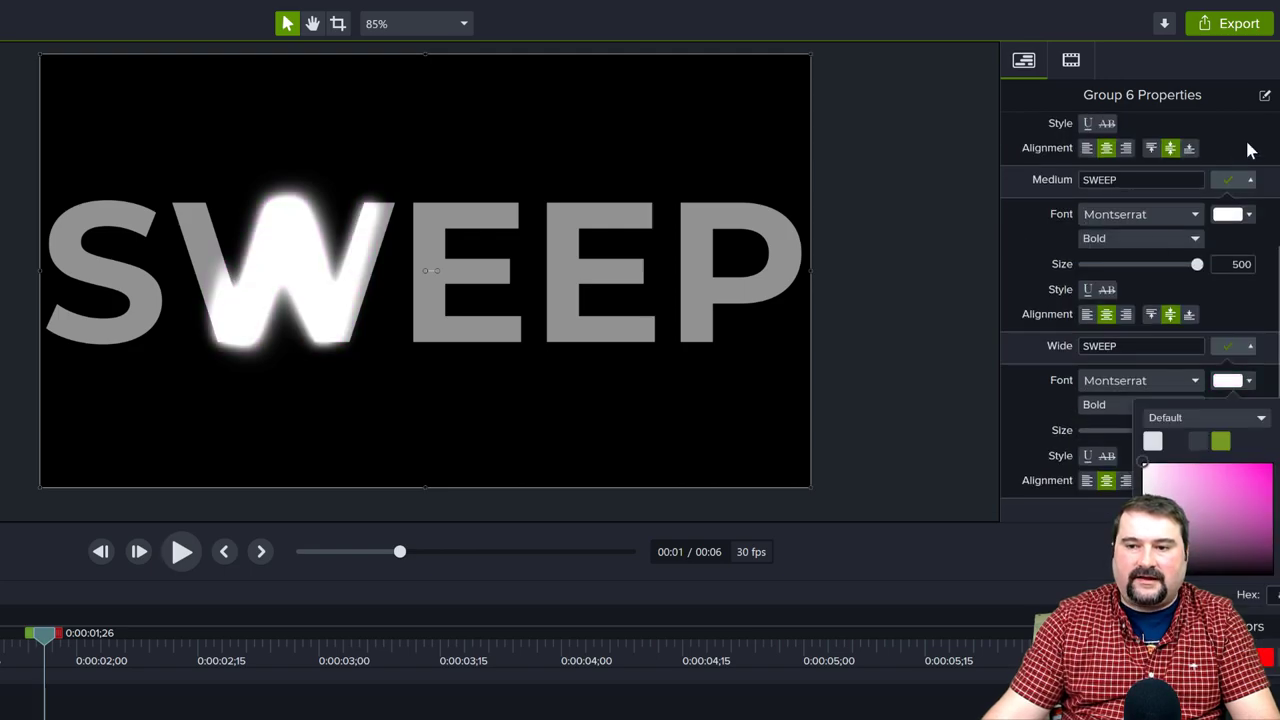
pyautogui.click(1249, 195)
pyautogui.scroll(4, 1252, 230)
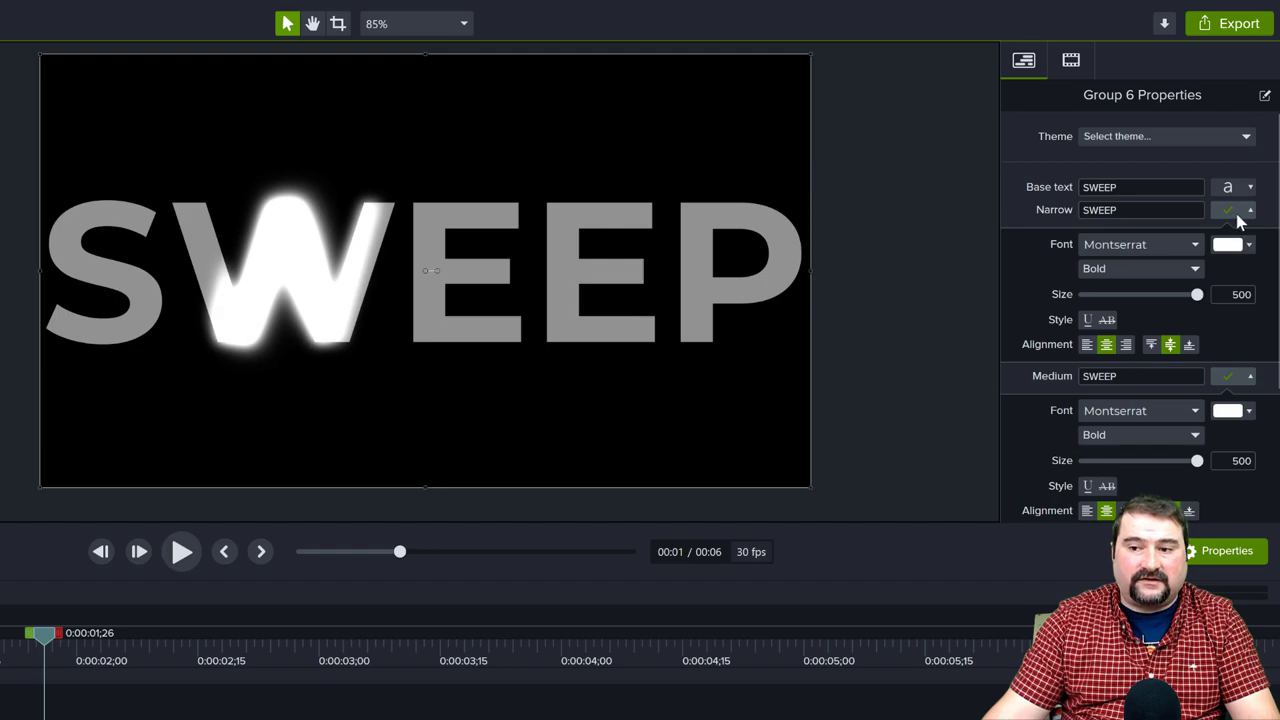
# Turn the base SWEEP letters white and play the title animation from the start.
pyautogui.click(1248, 189)
pyautogui.click(1247, 224)
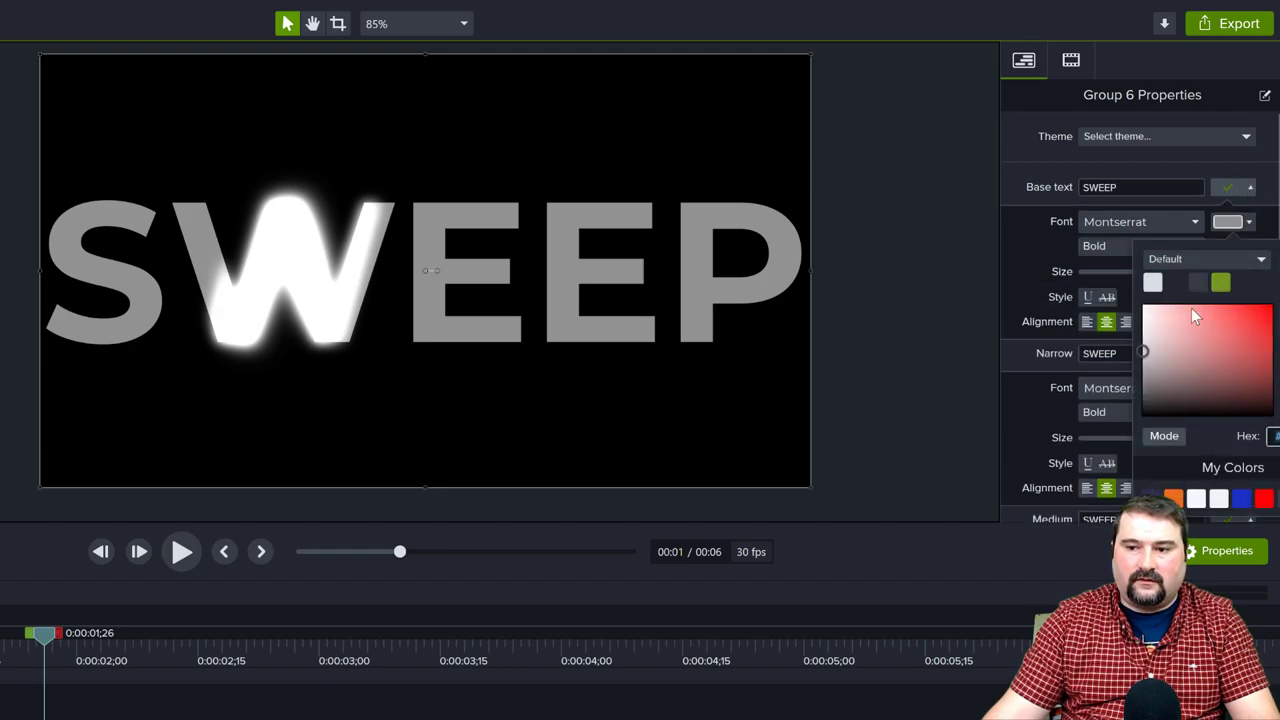
pyautogui.click(1153, 282)
pyautogui.click(976, 230)
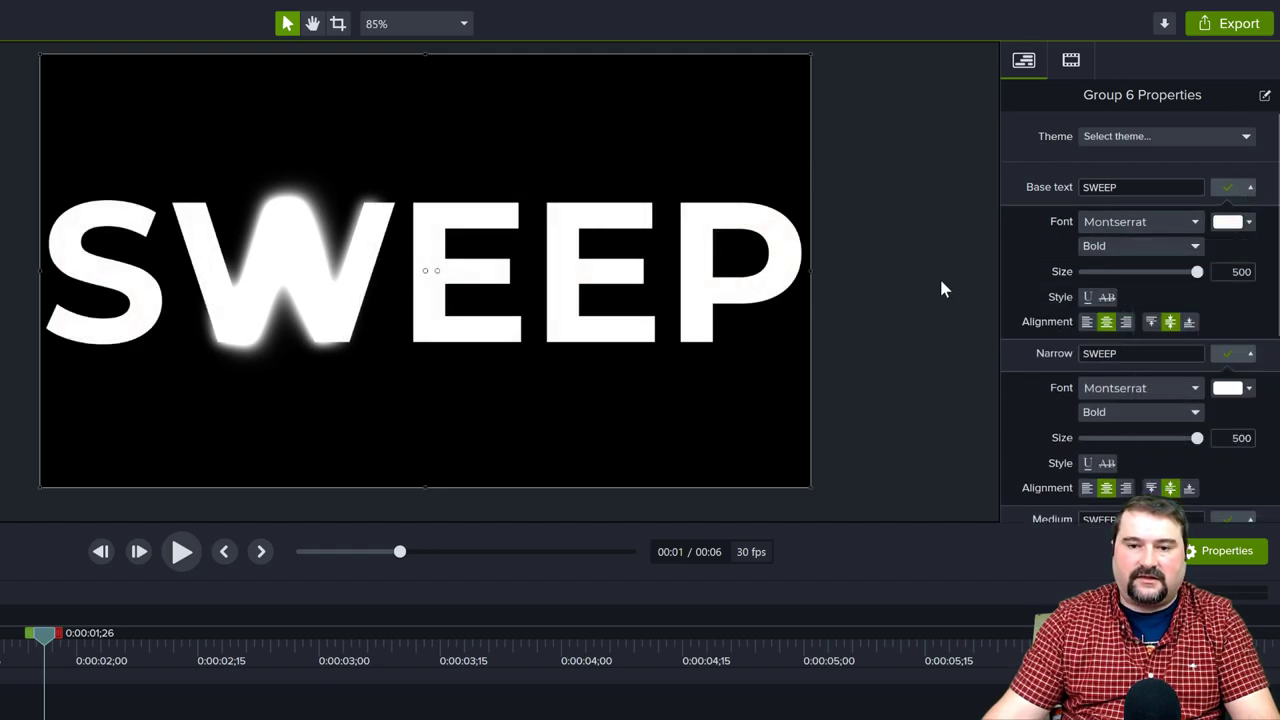
pyautogui.moveTo(45, 643); pyautogui.dragTo(2, 640)
pyautogui.press('space')
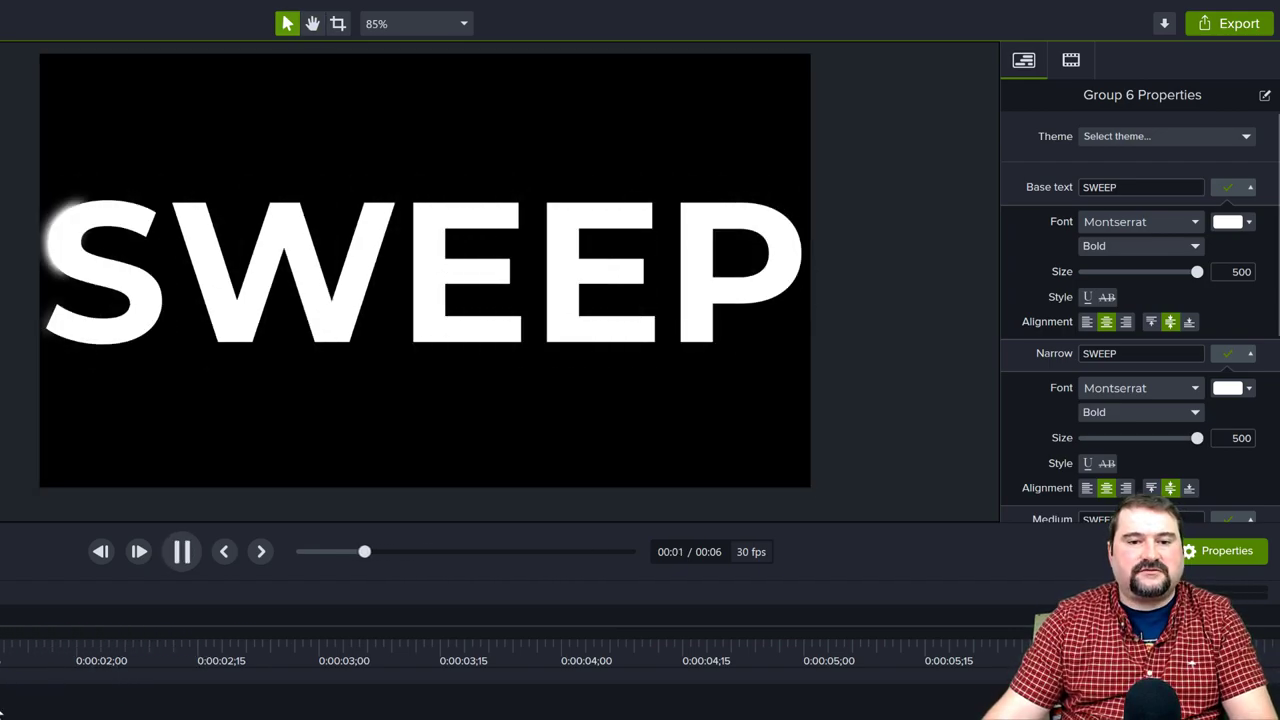
pyautogui.press('space')
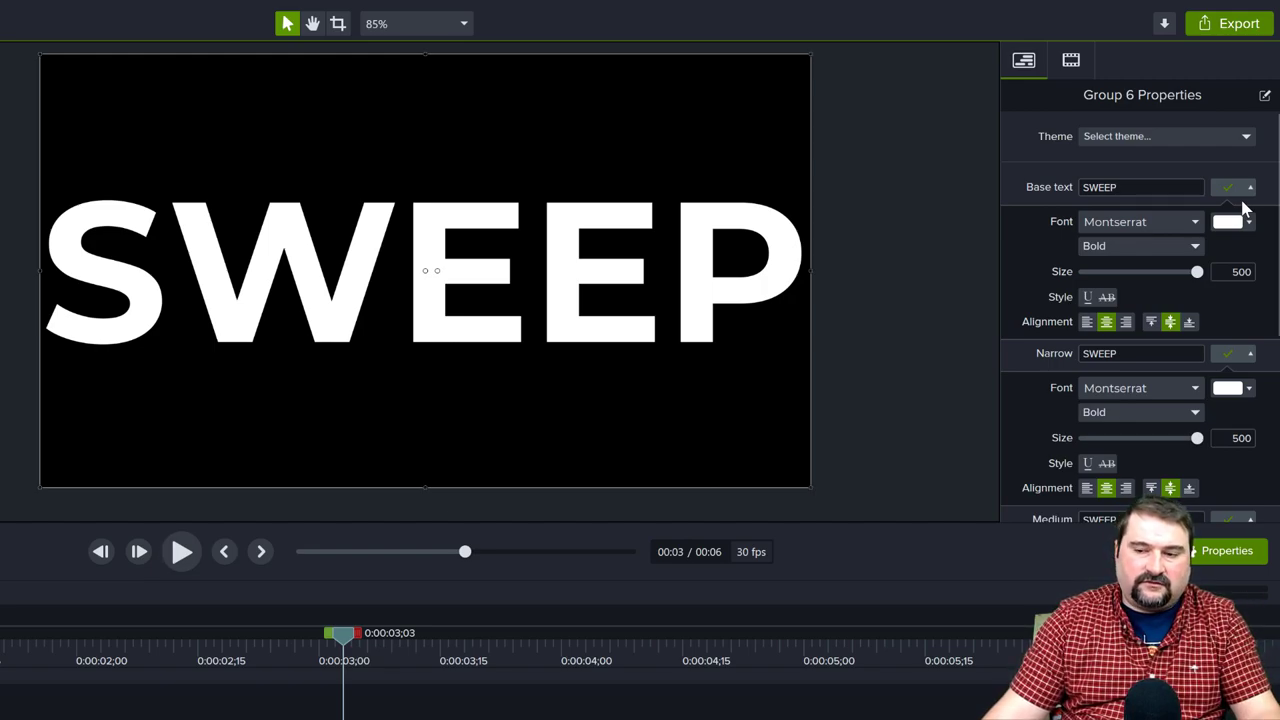
# Colour the Wide sweep layer pink, then rewind the preview to see it.
pyautogui.scroll(-6, 1220, 280)
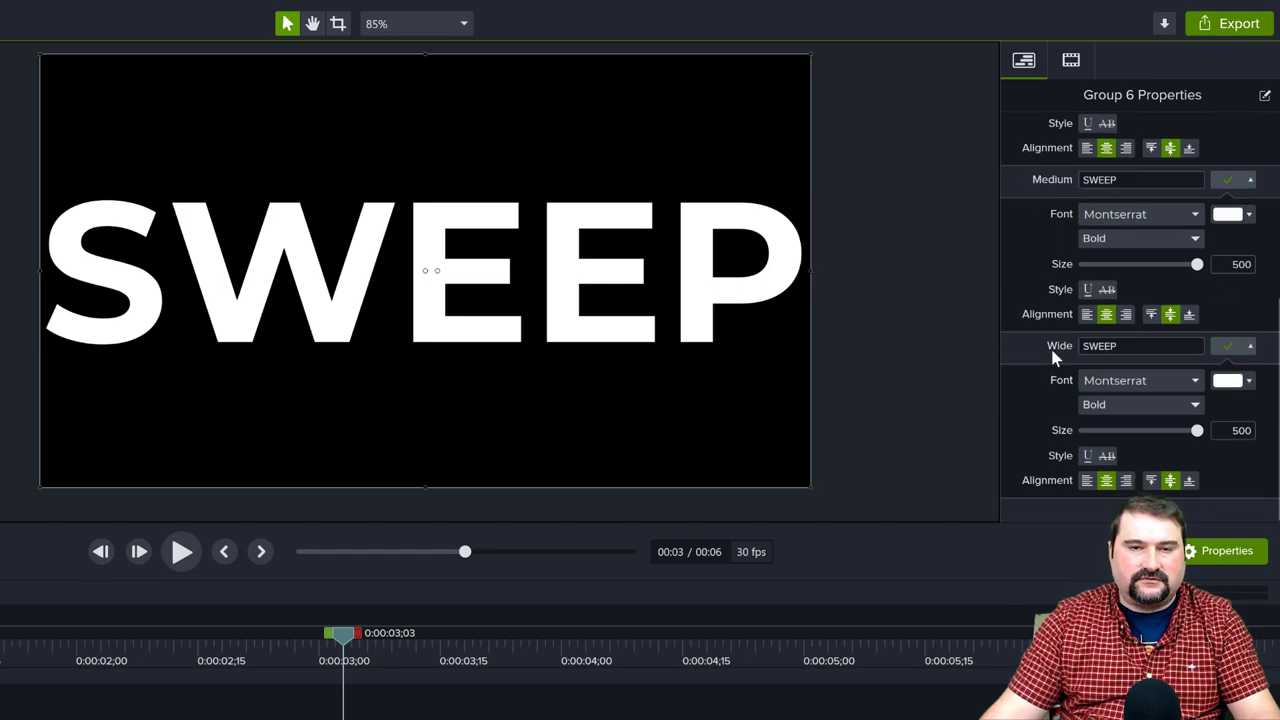
pyautogui.click(1229, 381)
pyautogui.moveTo(1263, 487); pyautogui.dragTo(1239, 484)
pyautogui.click(237, 645)
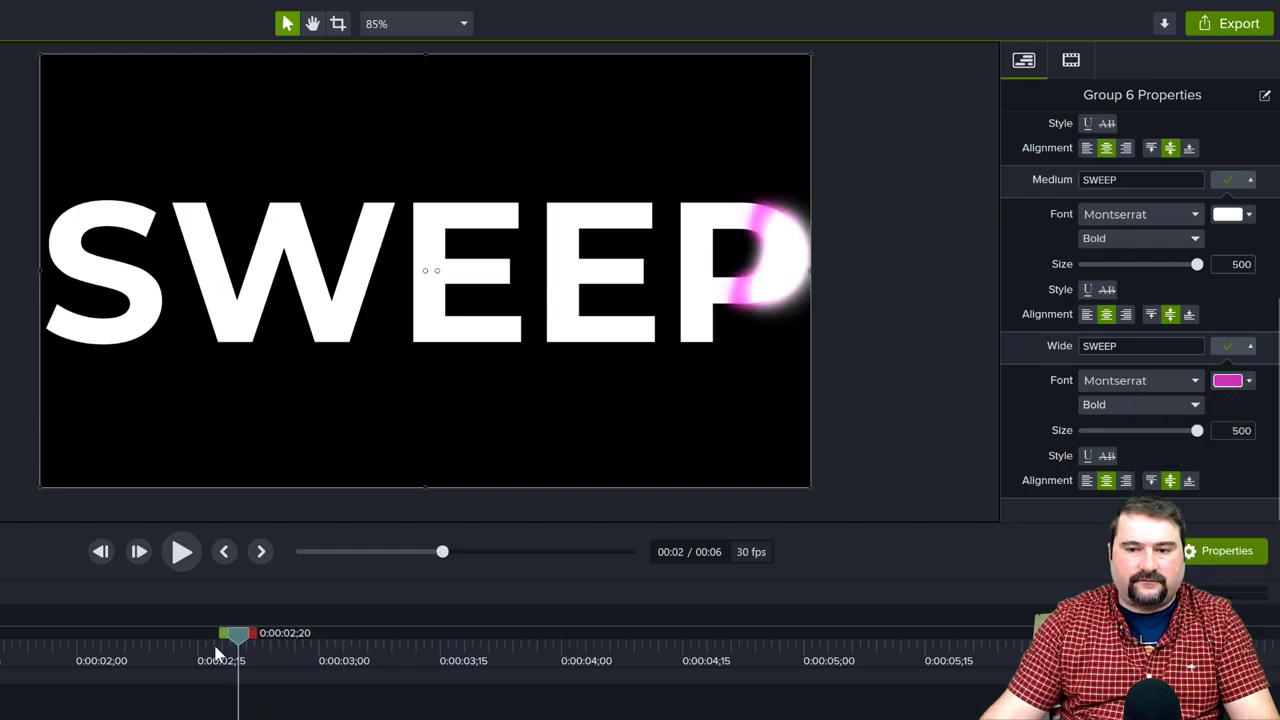
pyautogui.moveTo(237, 645); pyautogui.dragTo(83, 655)
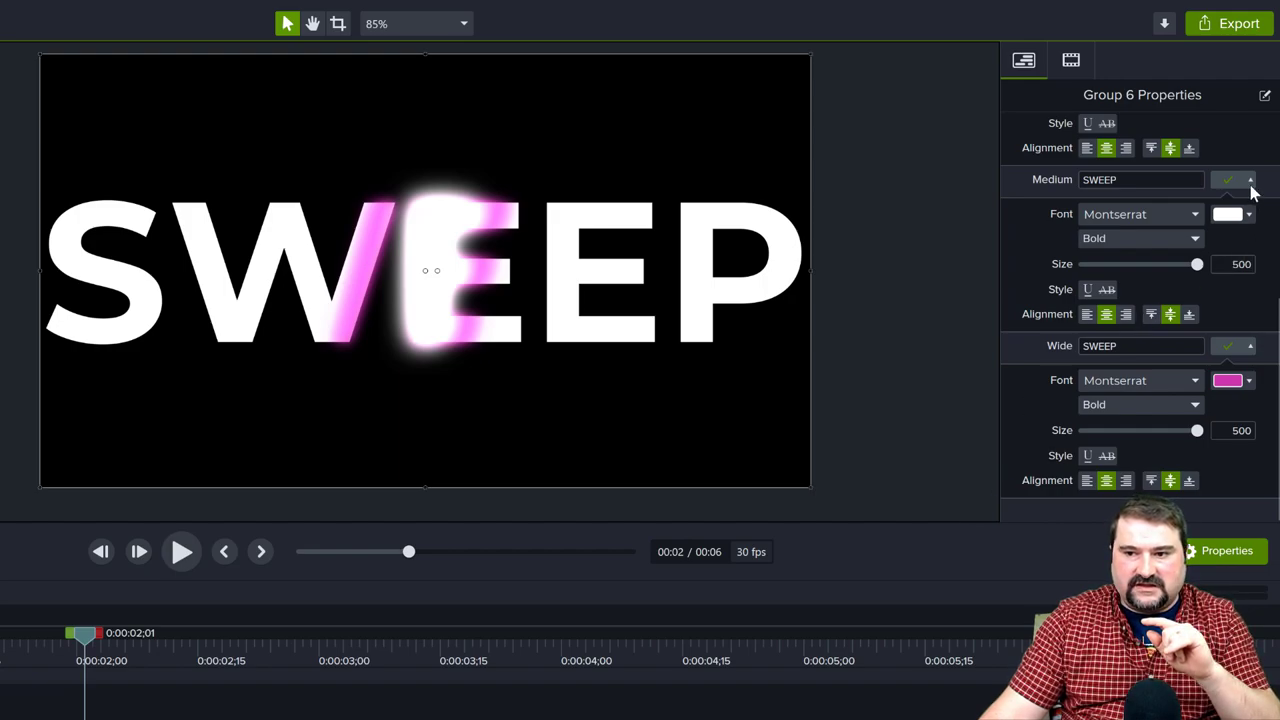
# Make the Medium sweep a bright cyan and scrub so the glow sits on the W.
pyautogui.click(1249, 214)
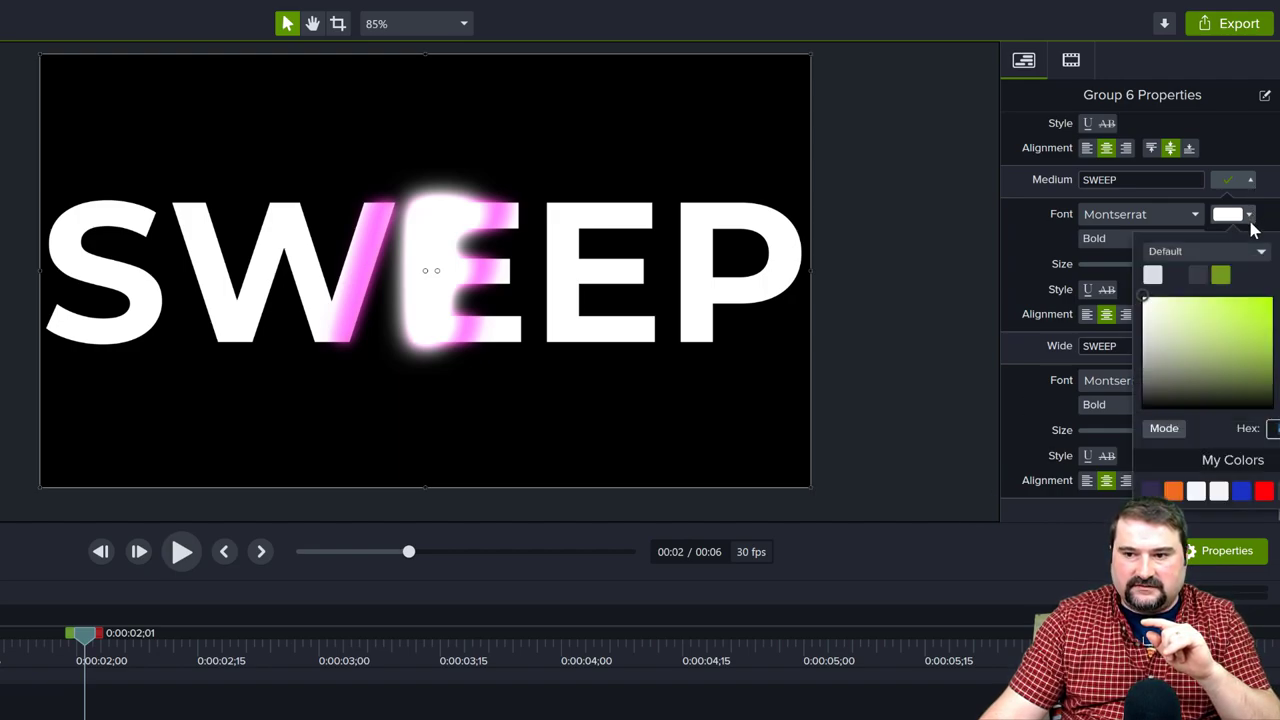
pyautogui.click(1268, 318)
pyautogui.moveTo(1268, 320); pyautogui.dragTo(1278, 312)
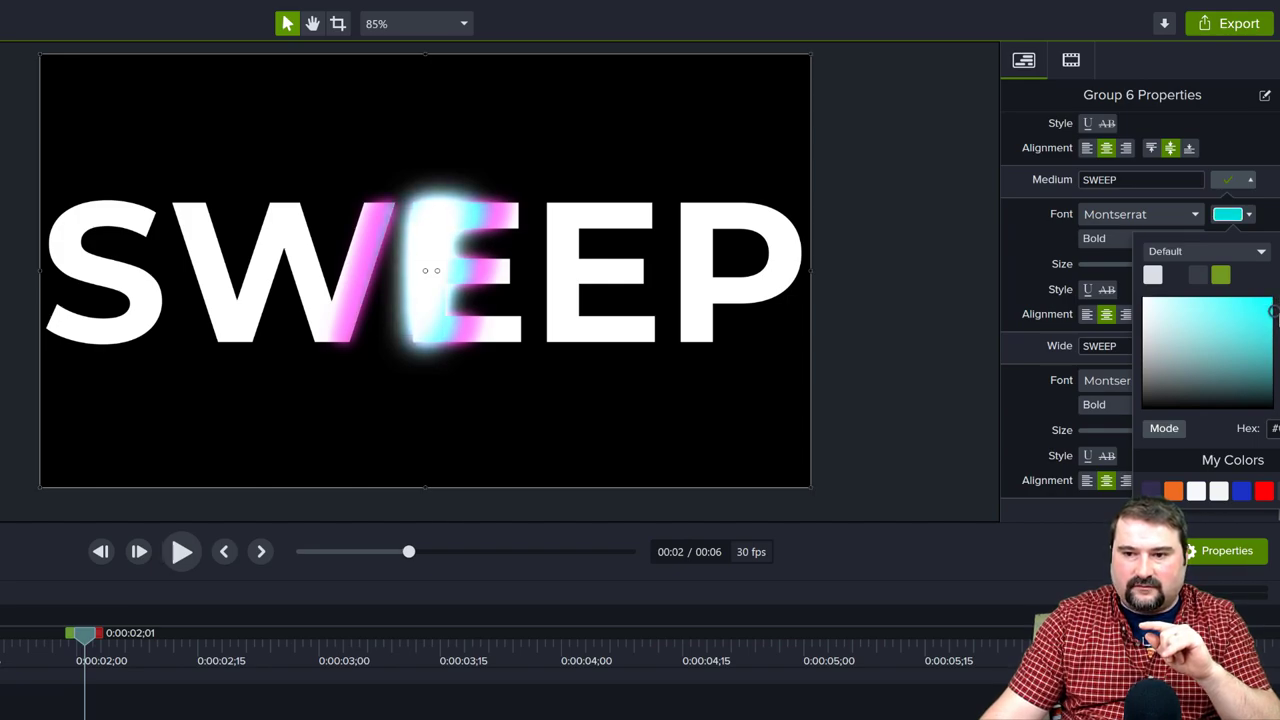
pyautogui.click(1013, 241)
pyautogui.moveTo(84, 640); pyautogui.dragTo(60, 678)
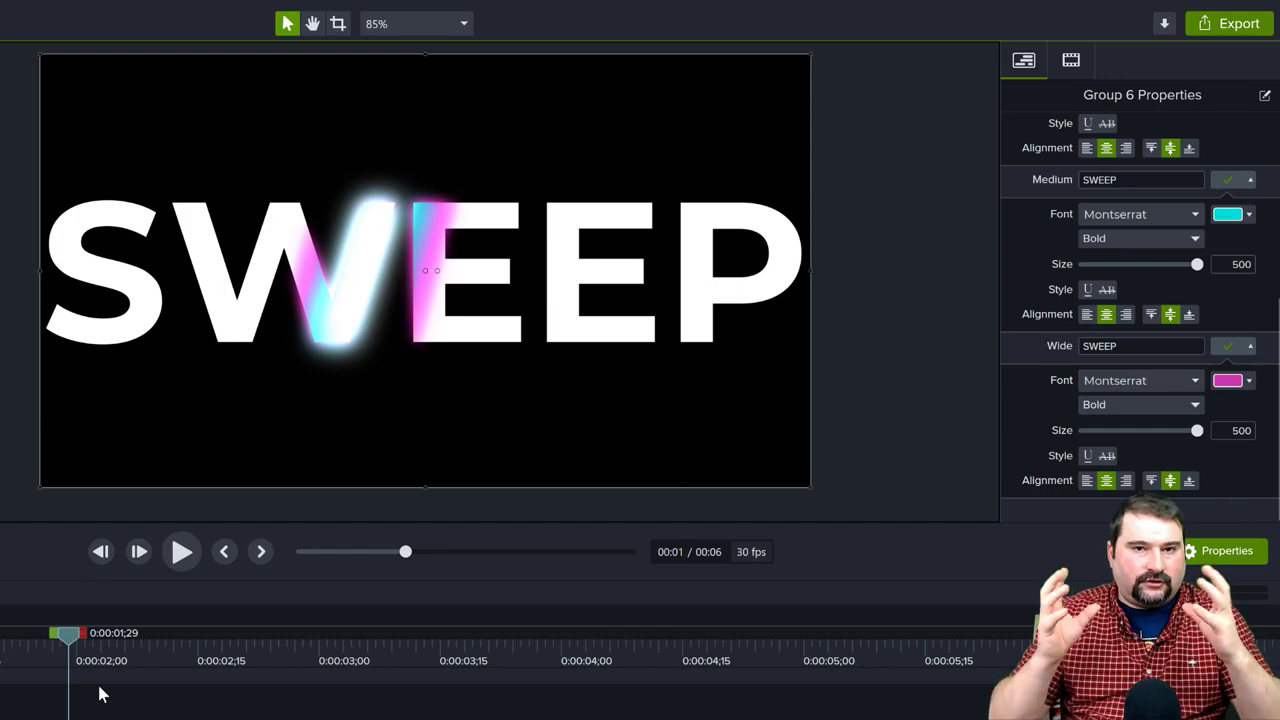
pyautogui.moveTo(62, 640); pyautogui.dragTo(100, 655)
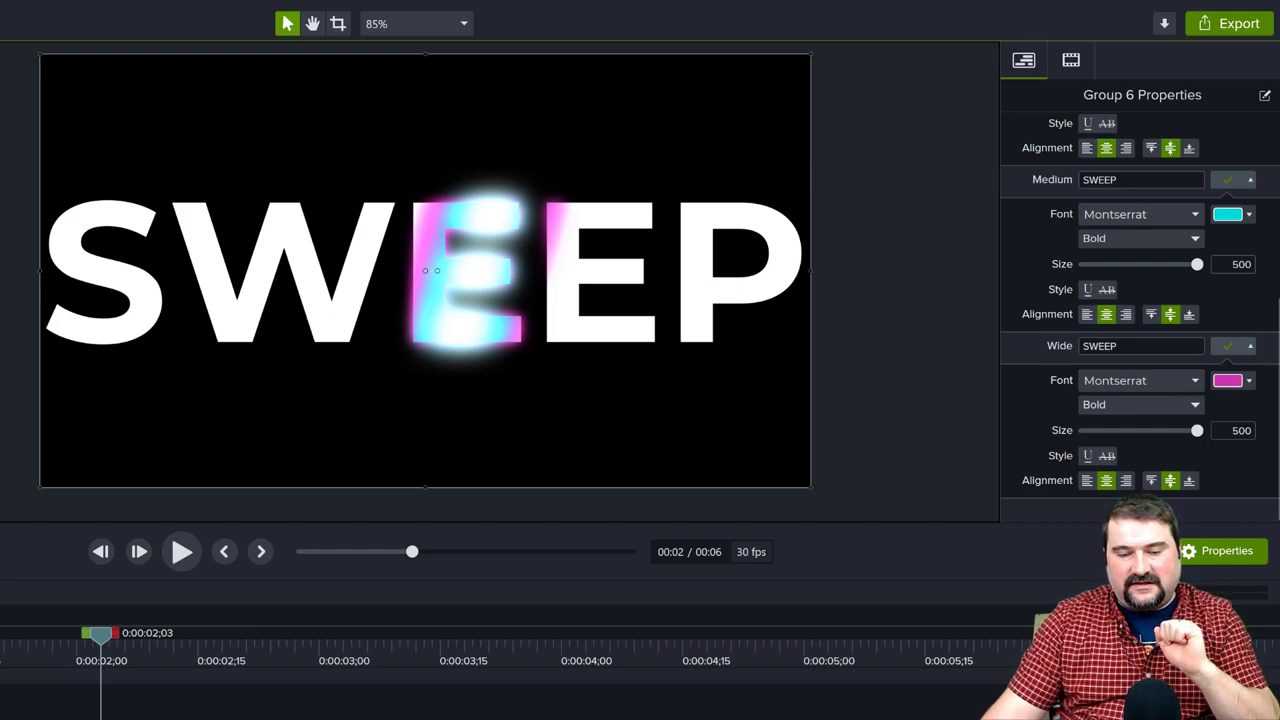
pyautogui.moveTo(100, 655); pyautogui.dragTo(60, 640)
pyautogui.scroll(5, 1213, 261)
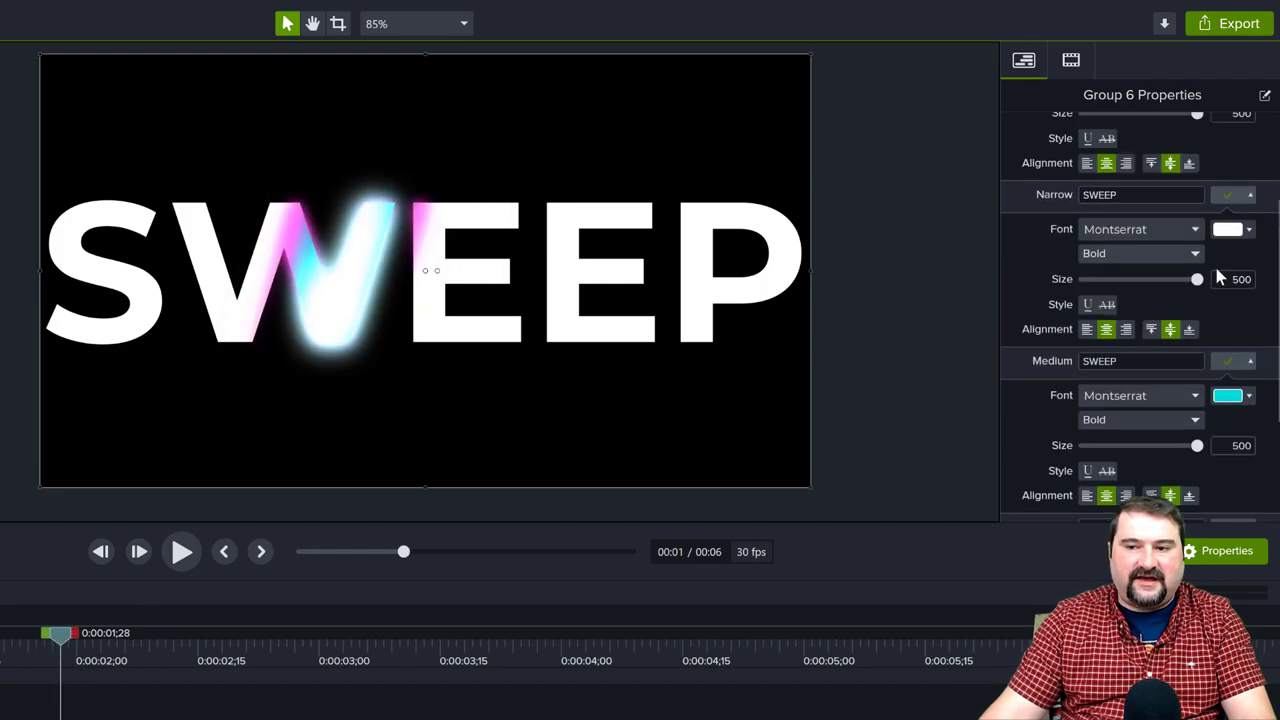
# Eyedrop the glow's pink edge as the SWEEP base text colour.
pyautogui.click(1248, 222)
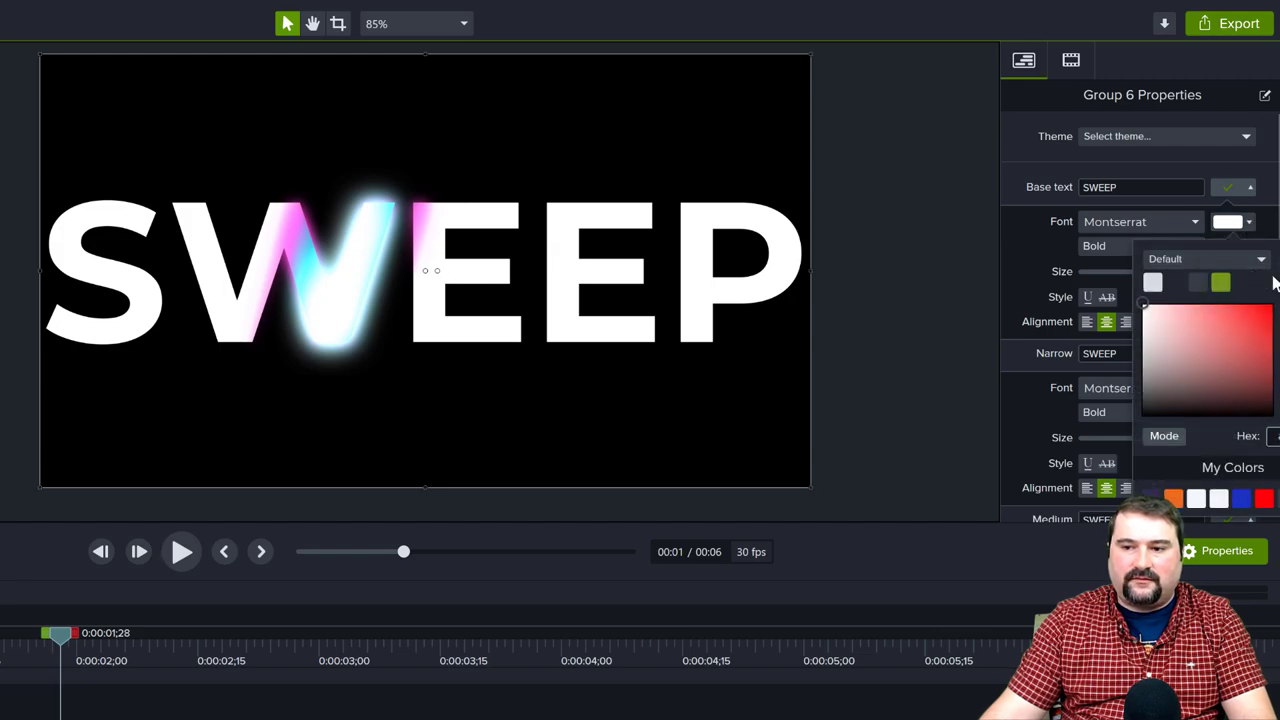
pyautogui.click(1148, 315)
pyautogui.click(428, 210)
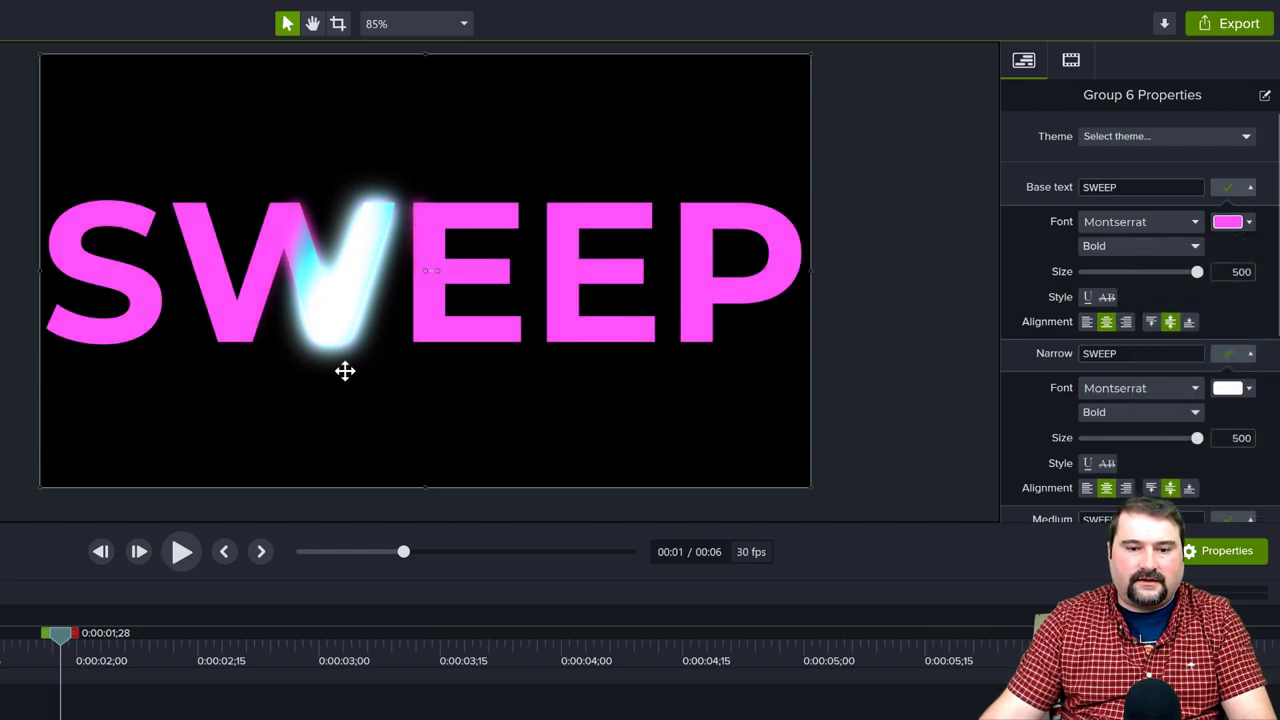
pyautogui.moveTo(48, 639); pyautogui.dragTo(0, 698)
# Step frame by frame from S to P, then play the sweep and reselect the group.
pyautogui.press('.')
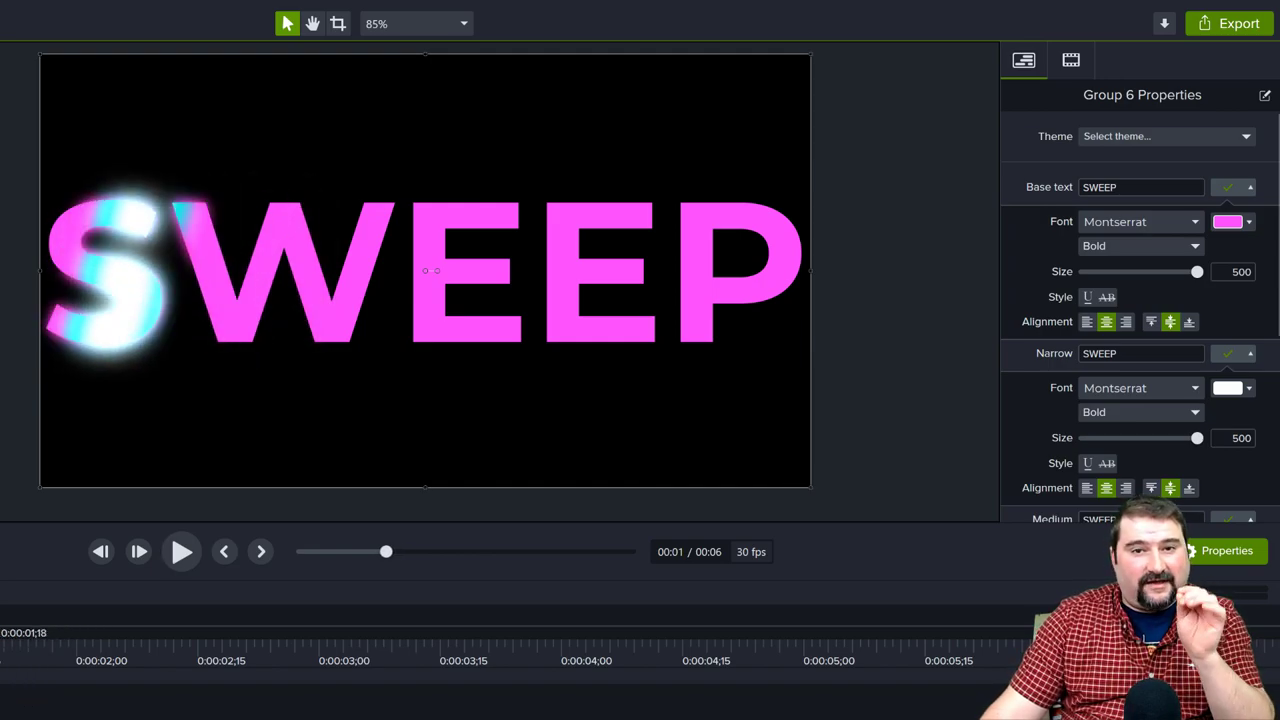
pyautogui.press('.')
pyautogui.press('.')
pyautogui.press('.')
pyautogui.press('.')
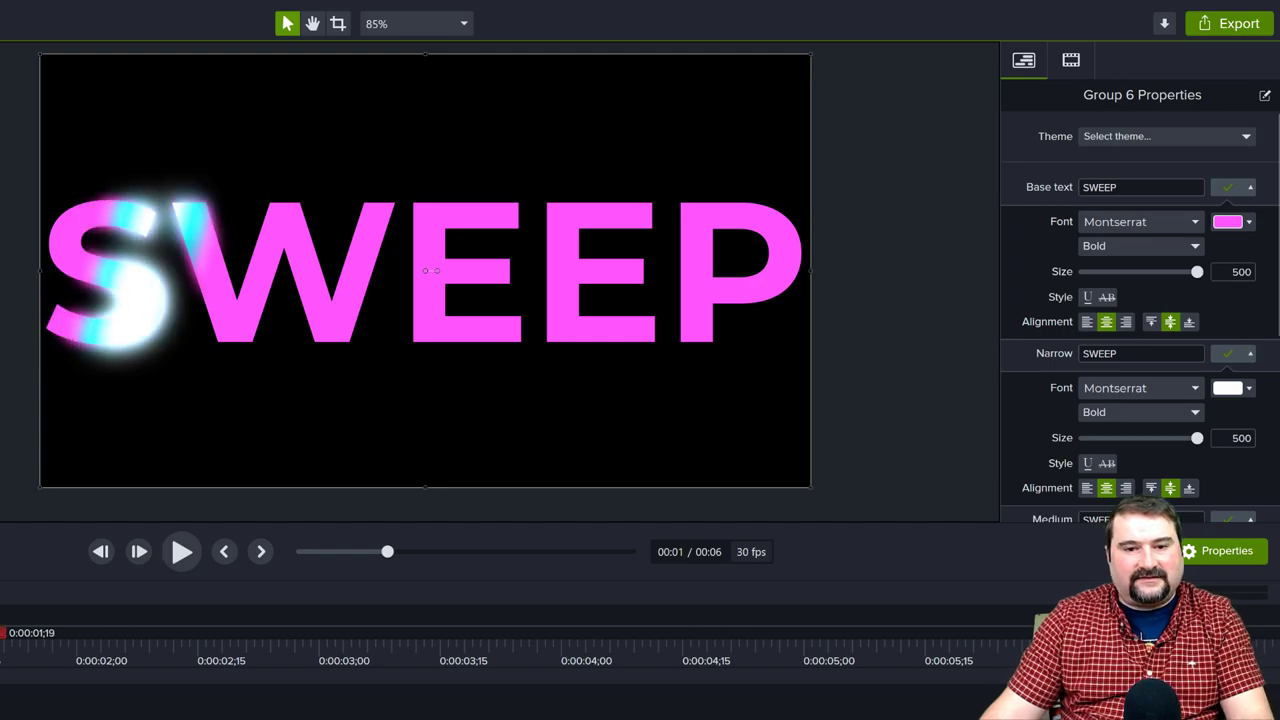
pyautogui.press('.')
pyautogui.press('.')
pyautogui.press('.')
pyautogui.press('.')
pyautogui.press('.')
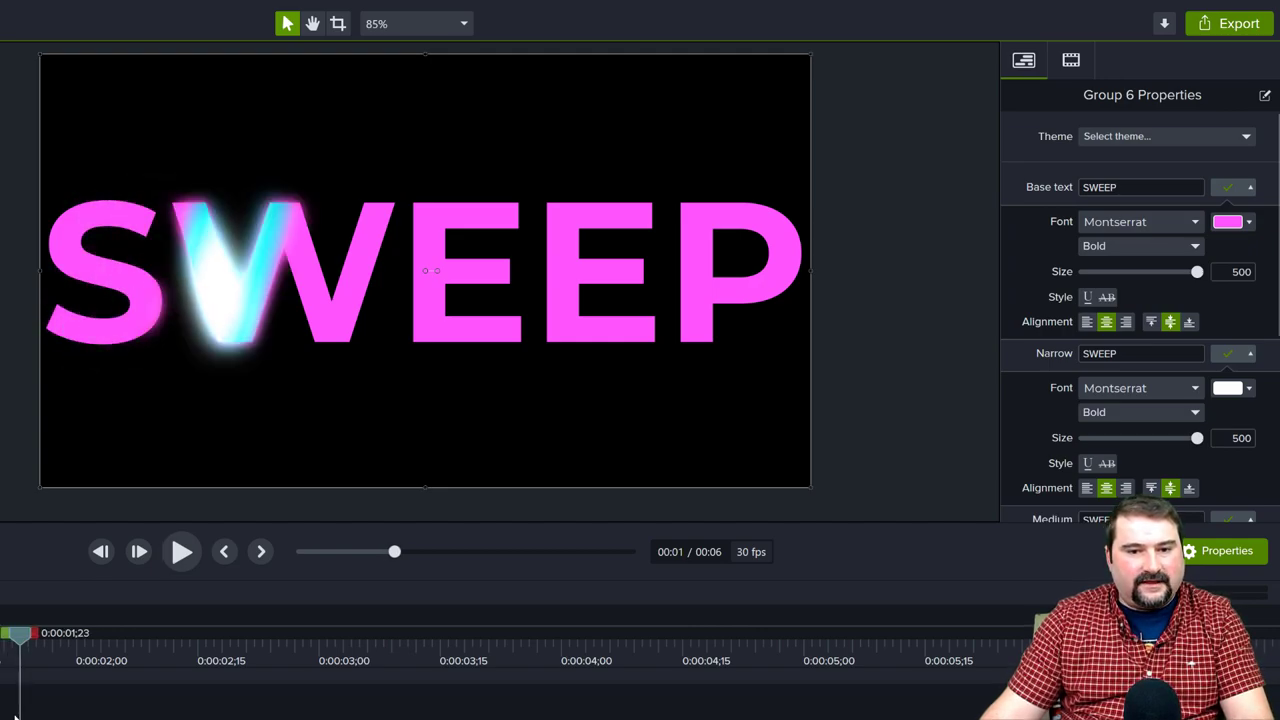
pyautogui.press('.')
pyautogui.press('.')
pyautogui.press('.')
pyautogui.press('.')
pyautogui.press('.')
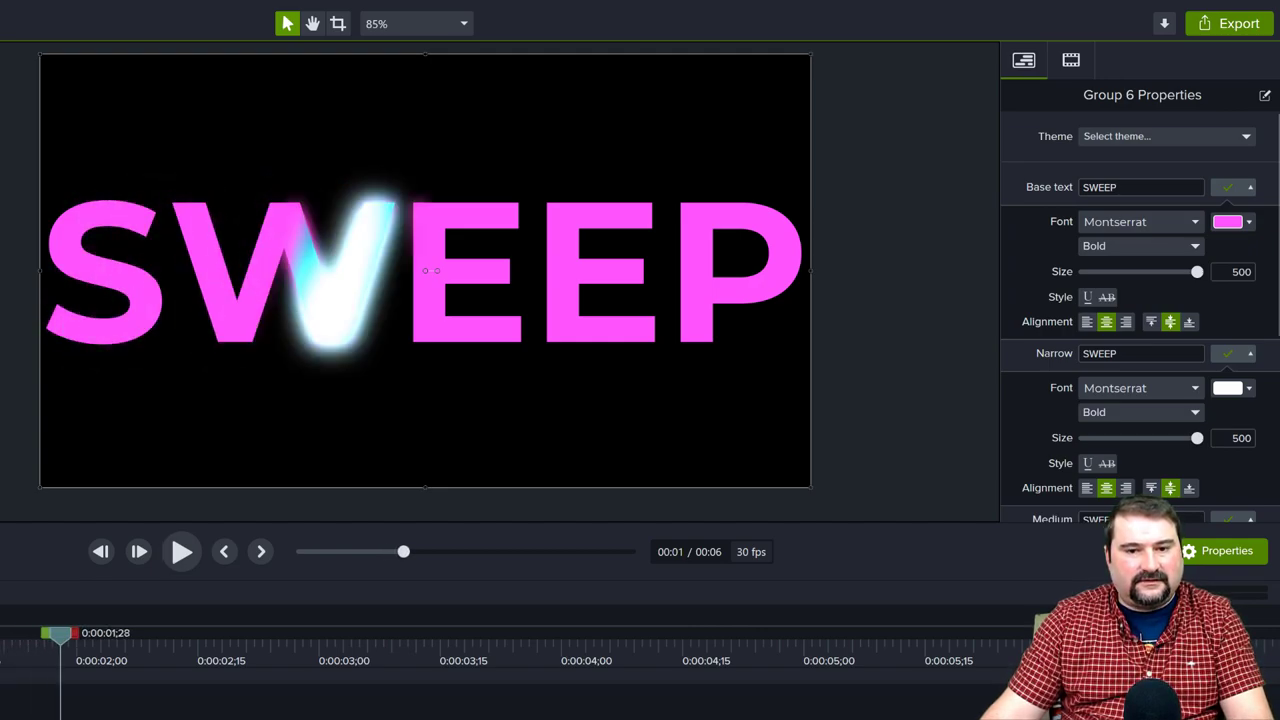
pyautogui.press('.')
pyautogui.press('.')
pyautogui.press('.')
pyautogui.press('.')
pyautogui.press('.')
pyautogui.press('.')
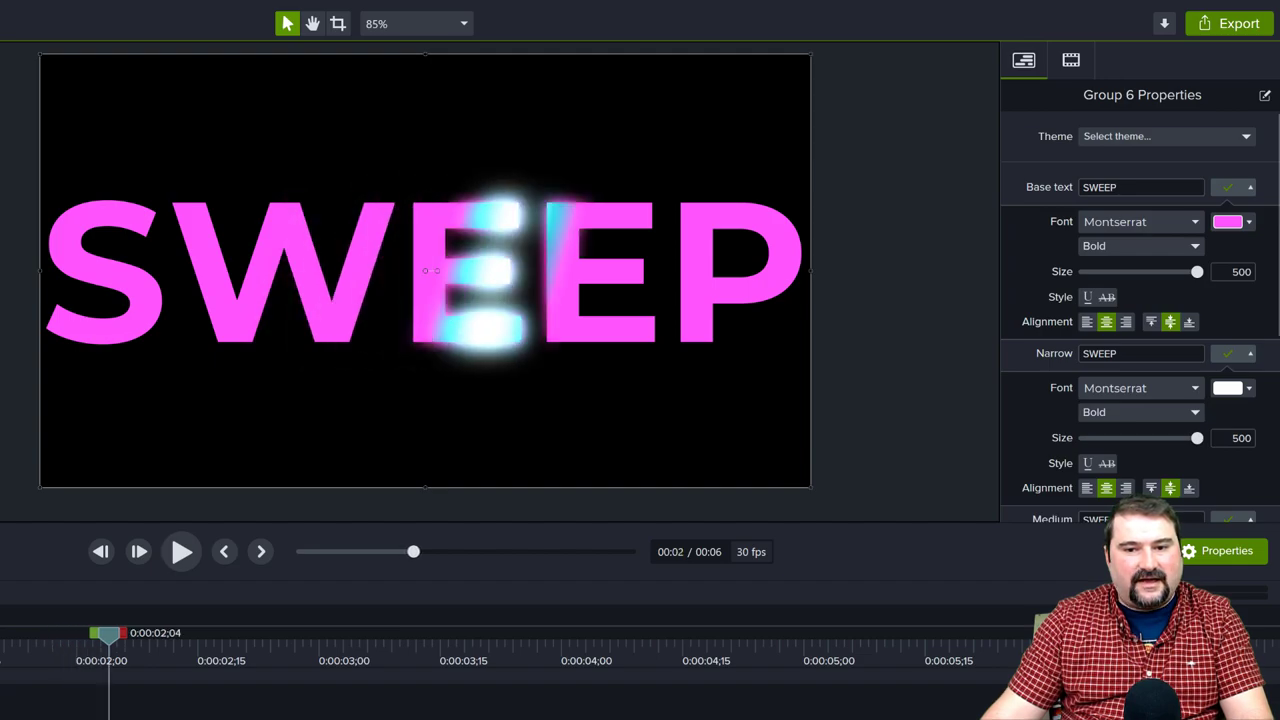
pyautogui.press('.')
pyautogui.press('.')
pyautogui.press('.')
pyautogui.press('.')
pyautogui.press('.')
pyautogui.press('.')
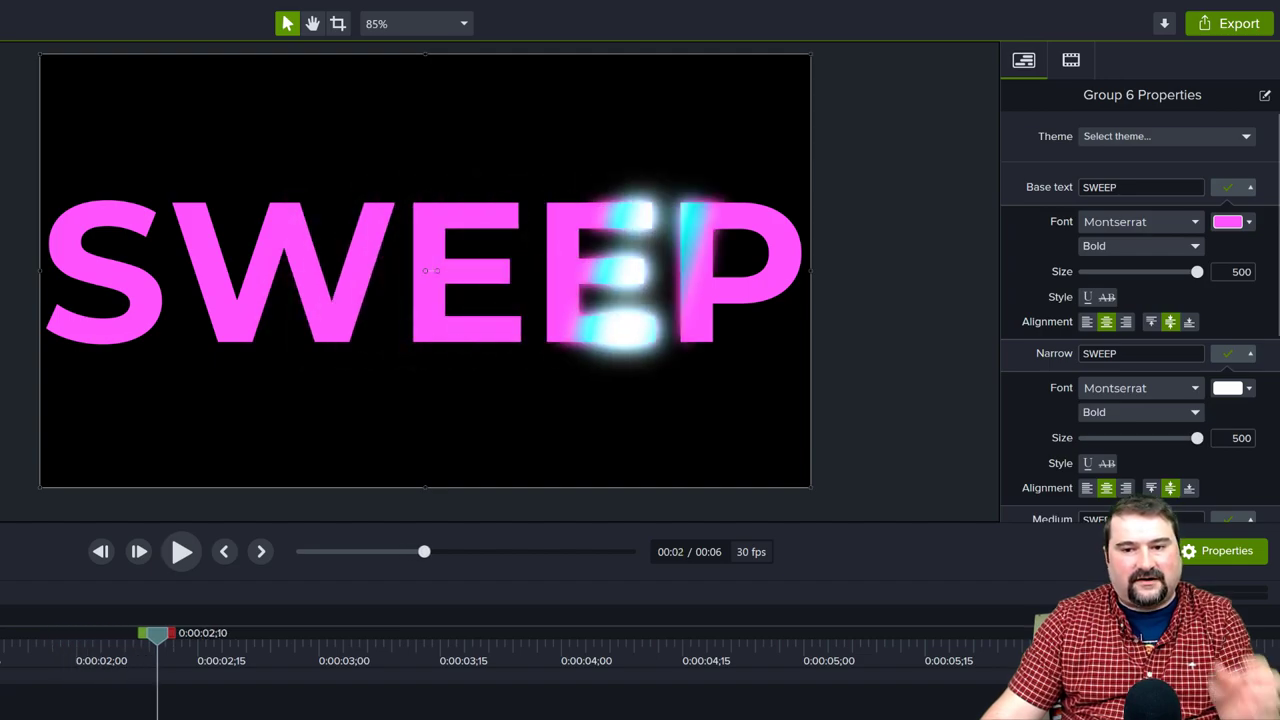
pyautogui.press(',')
pyautogui.press(',')
pyautogui.press(',')
pyautogui.press(',')
pyautogui.press(',')
pyautogui.press(',')
pyautogui.press(',')
pyautogui.press(',')
pyautogui.press(',')
pyautogui.press(',')
pyautogui.press(',')
pyautogui.press(',')
pyautogui.press(',')
pyautogui.press(',')
pyautogui.press(',')
pyautogui.press(',')
pyautogui.press(',')
pyautogui.press(',')
pyautogui.press(',')
pyautogui.press(',')
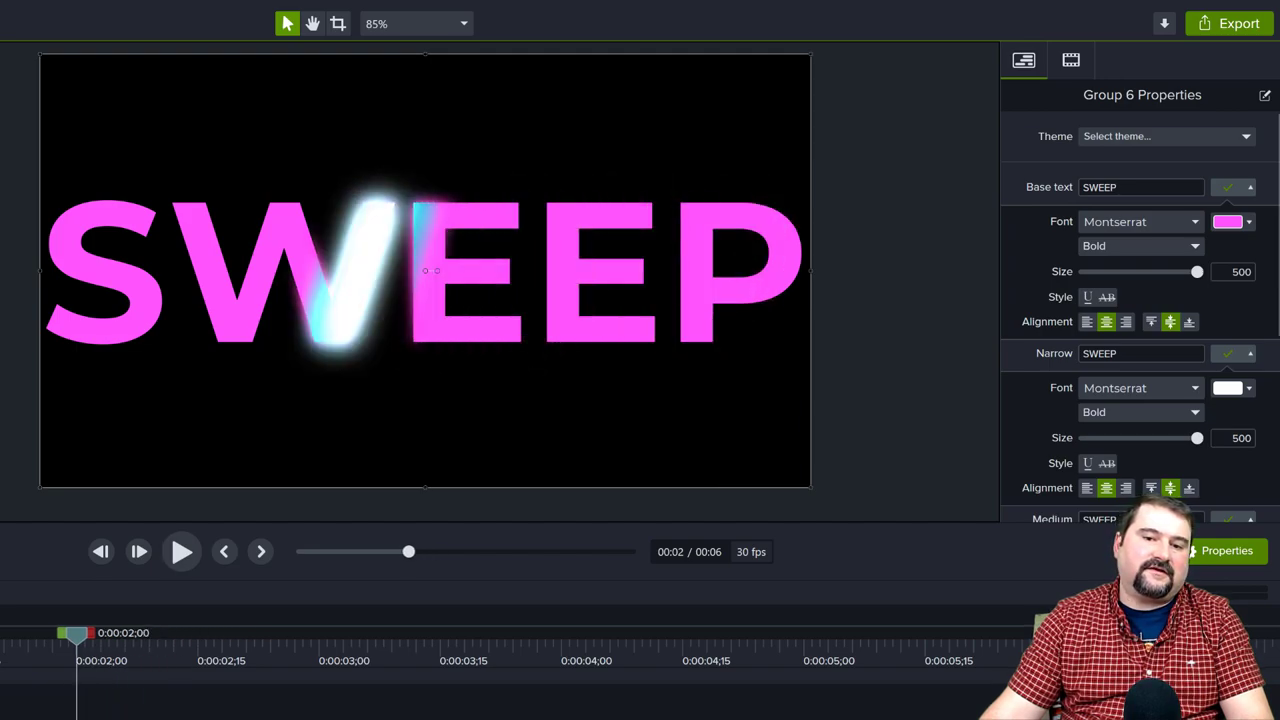
pyautogui.press('space')
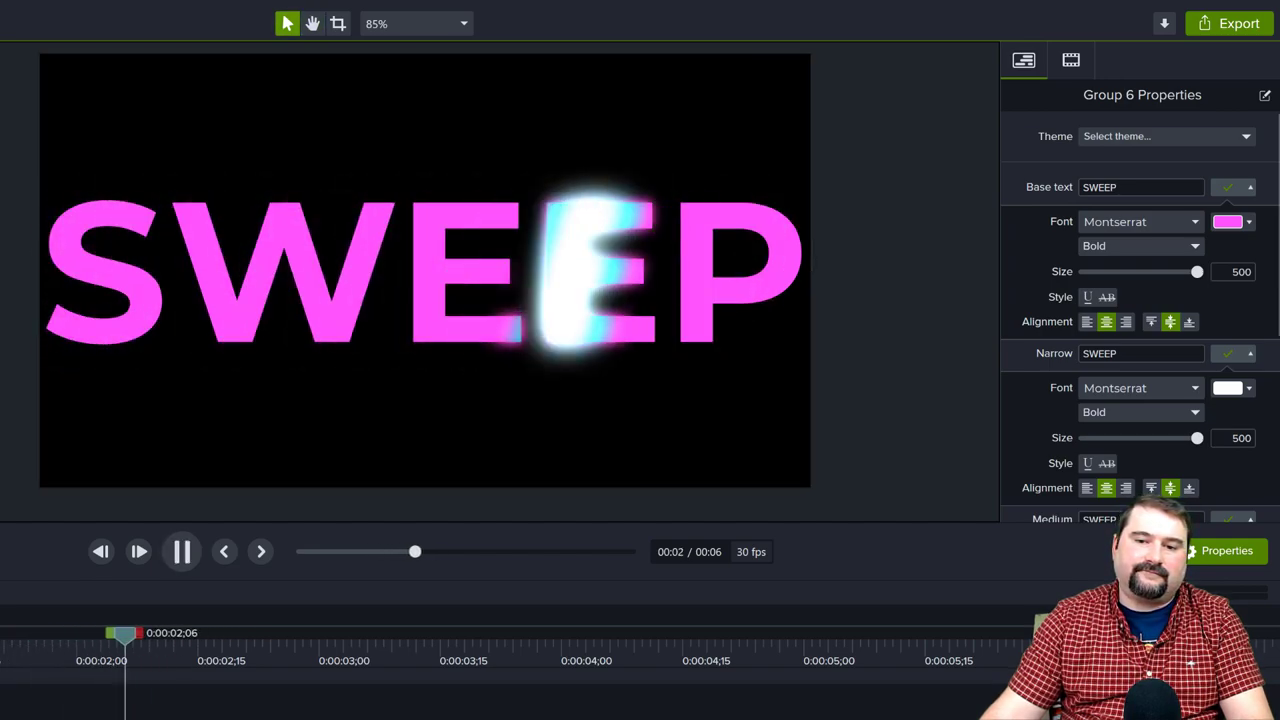
pyautogui.press('space')
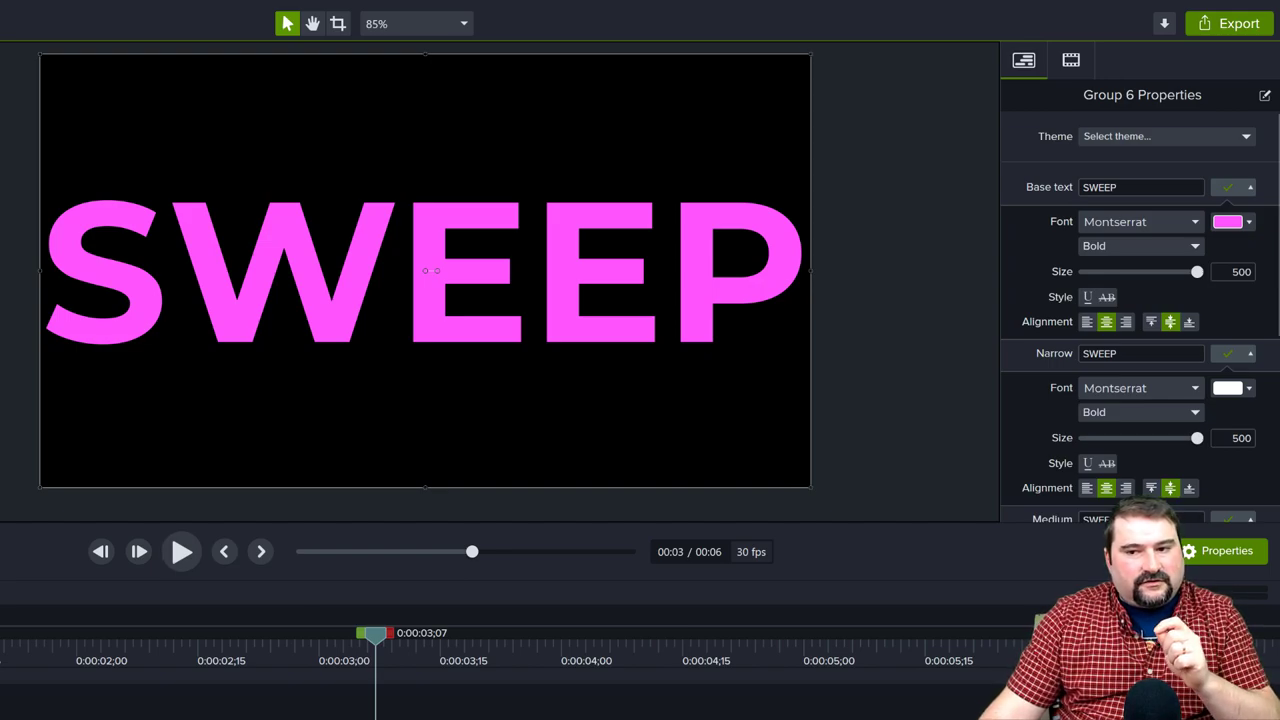
pyautogui.click(929, 322)
pyautogui.click(592, 343)
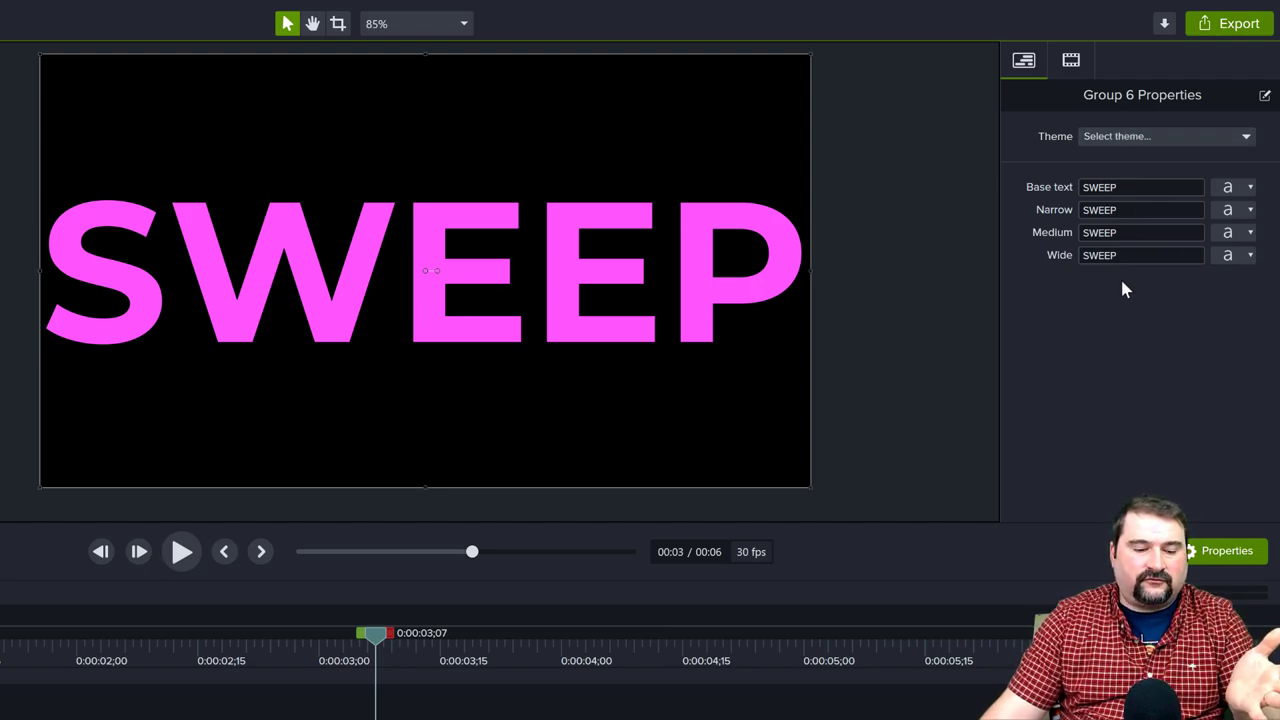
# Add Group 6 to the Reusable Assets library as 'Light Sweep', then delete the original clip.
pyautogui.rightClick(433, 286)
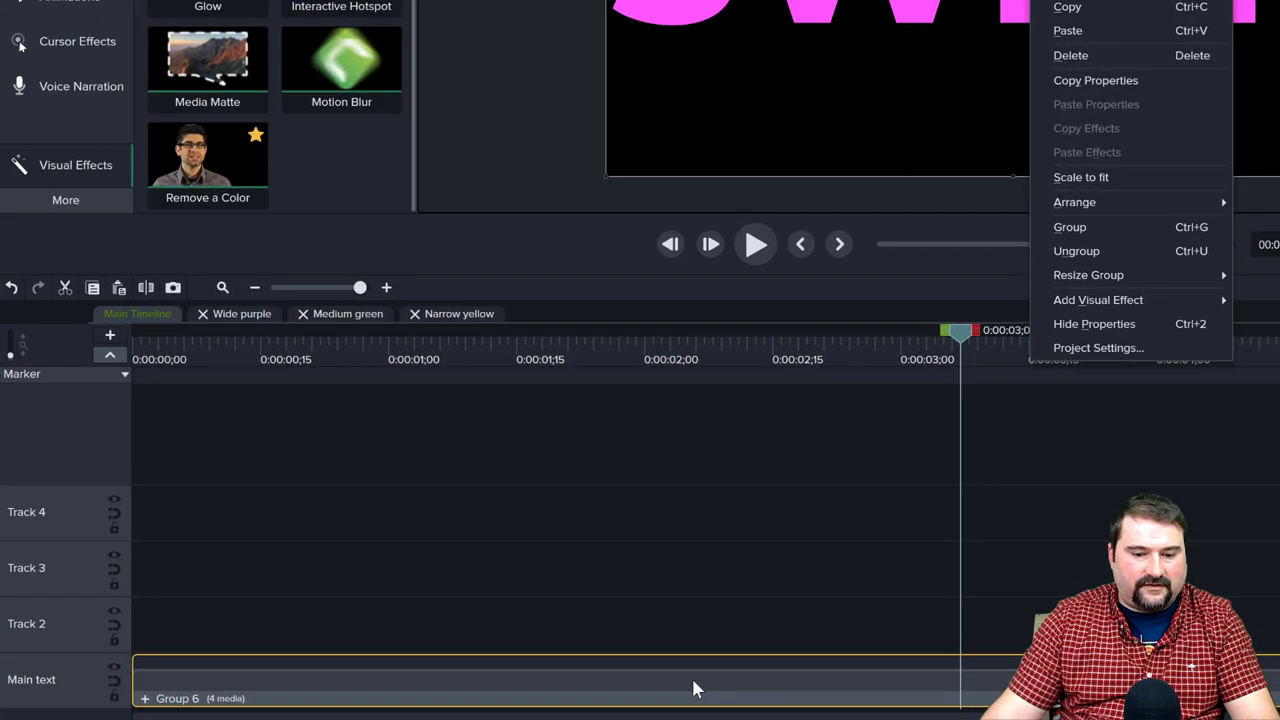
pyautogui.rightClick(693, 680)
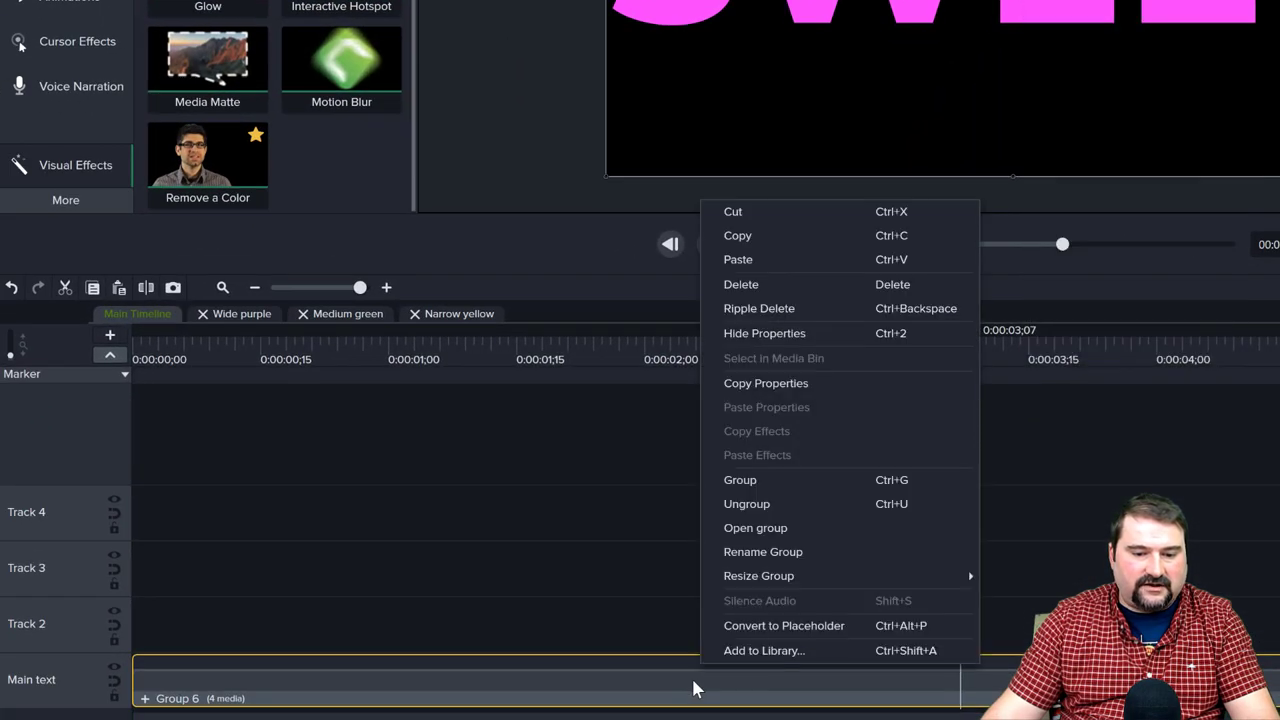
pyautogui.click(753, 650)
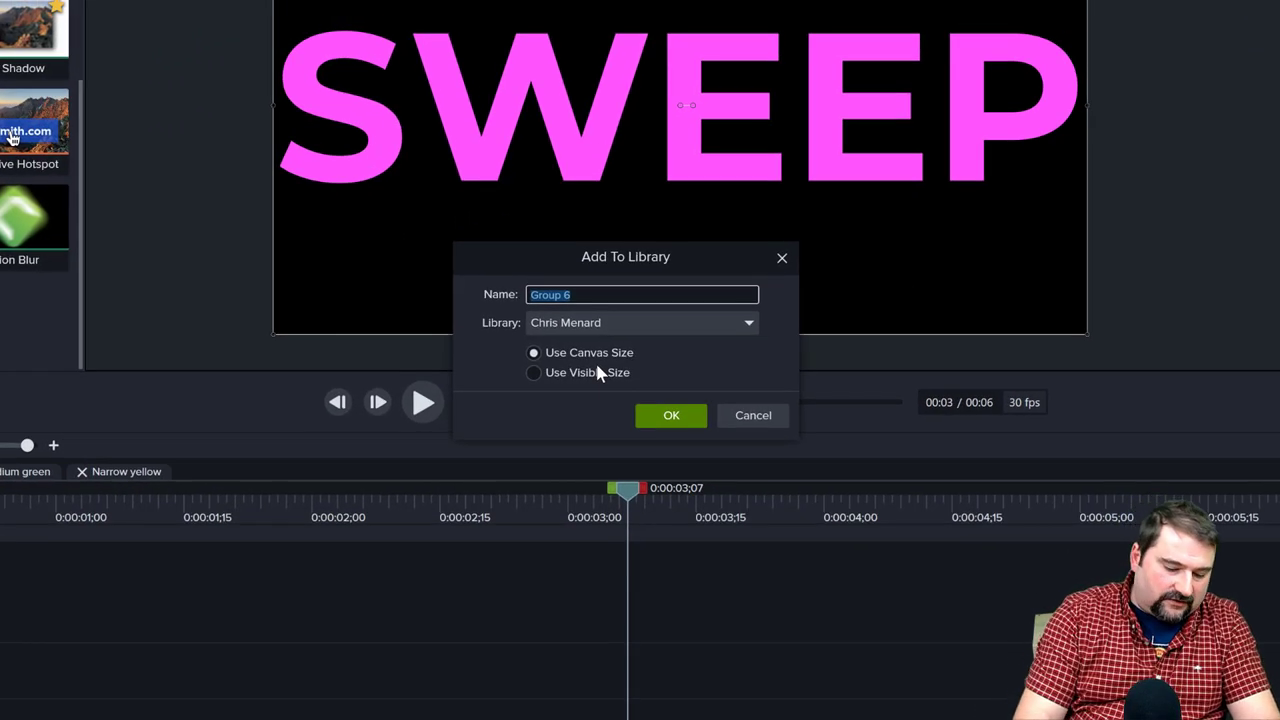
pyautogui.write('Light Sweep')
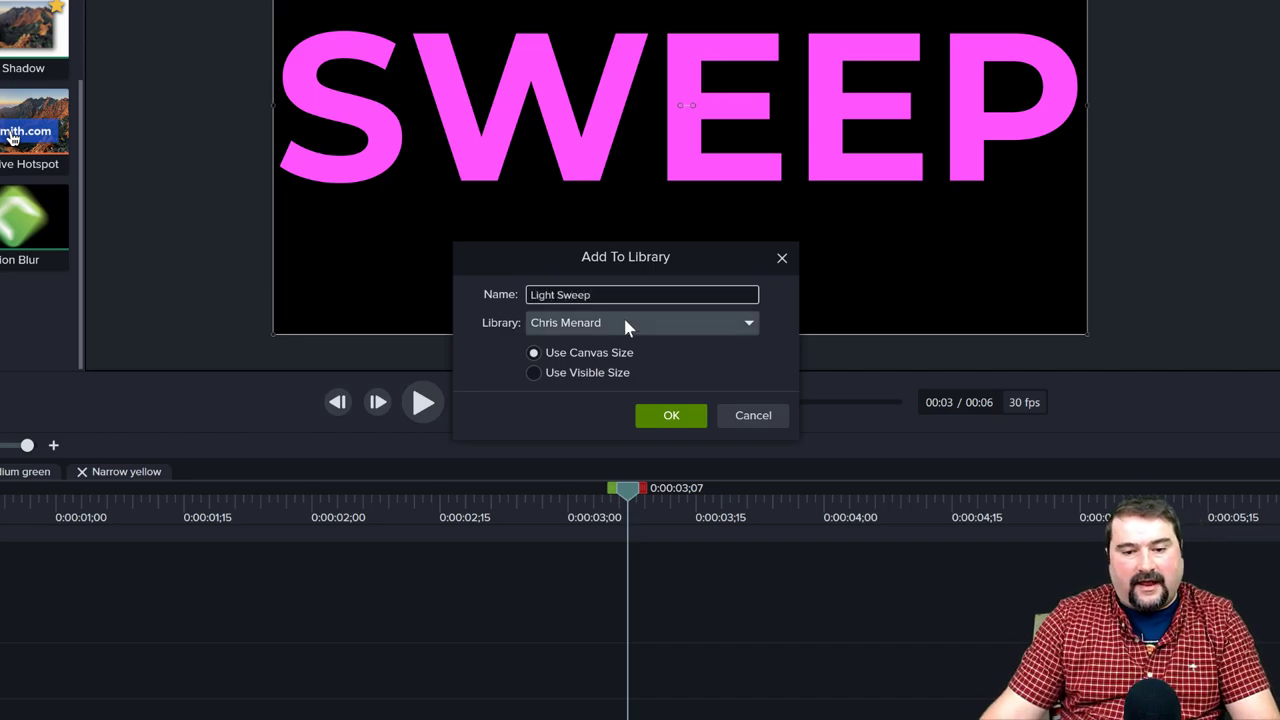
pyautogui.click(624, 322)
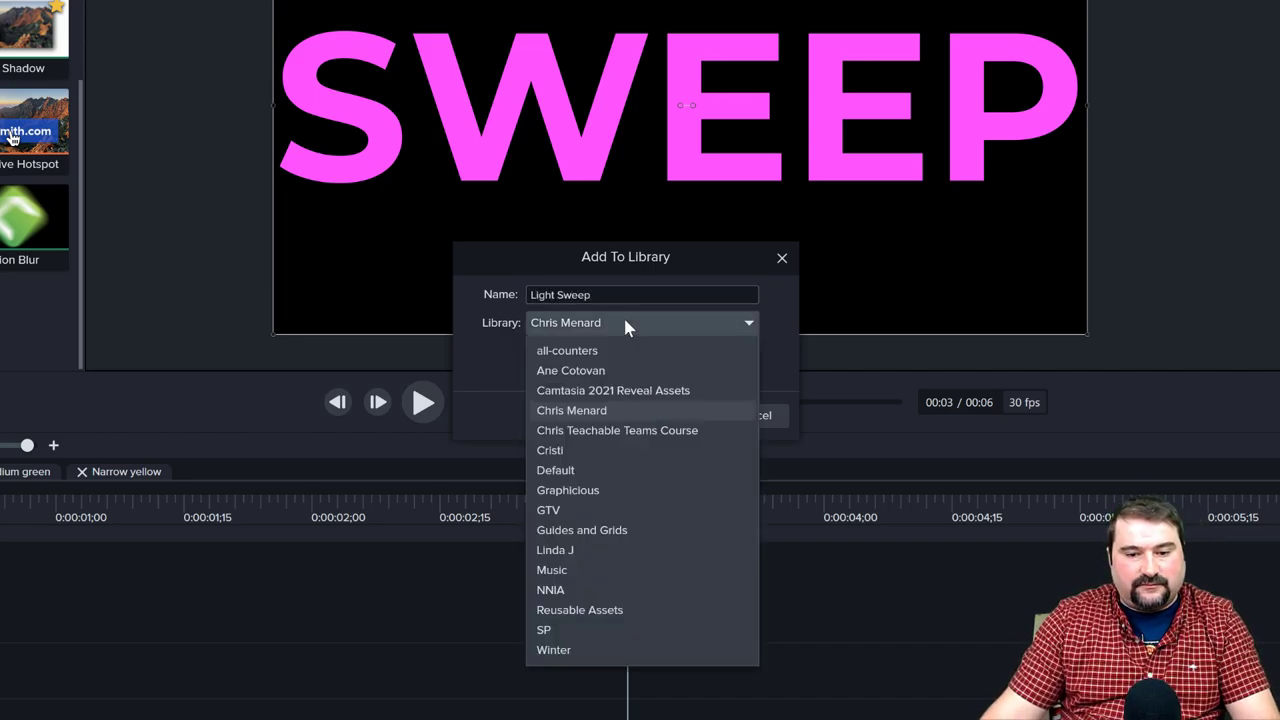
pyautogui.click(592, 609)
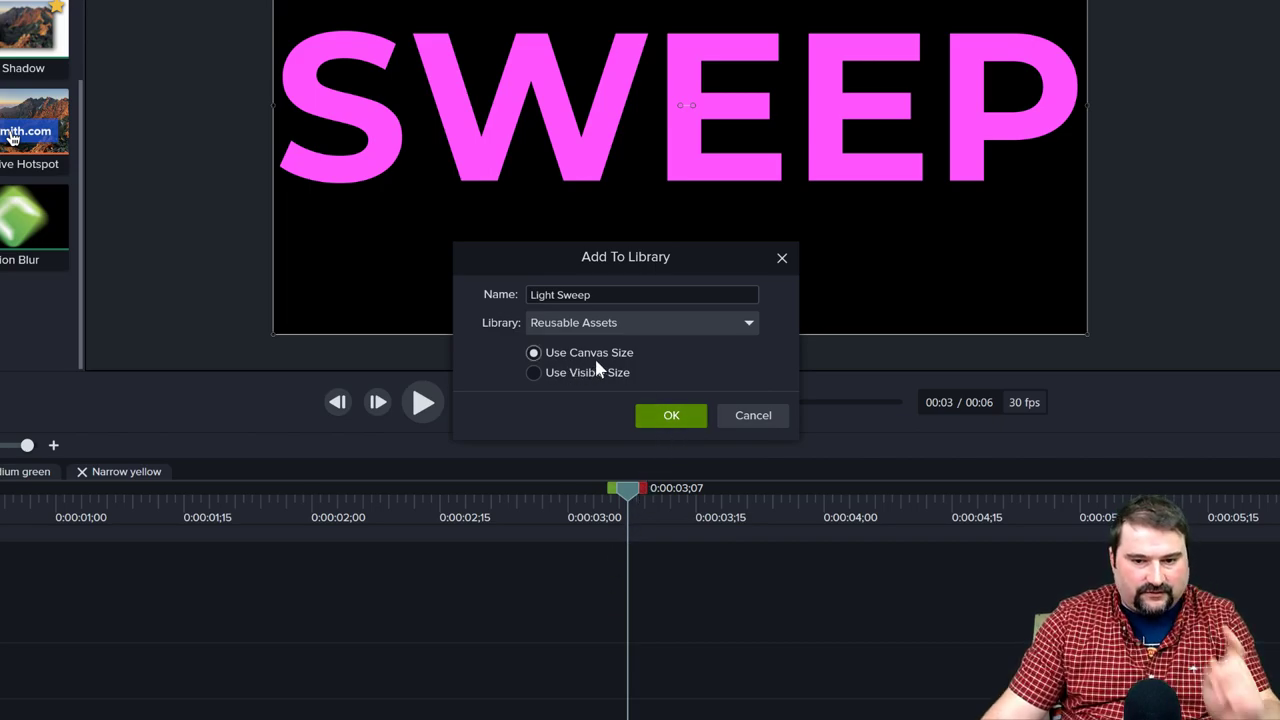
pyautogui.click(680, 420)
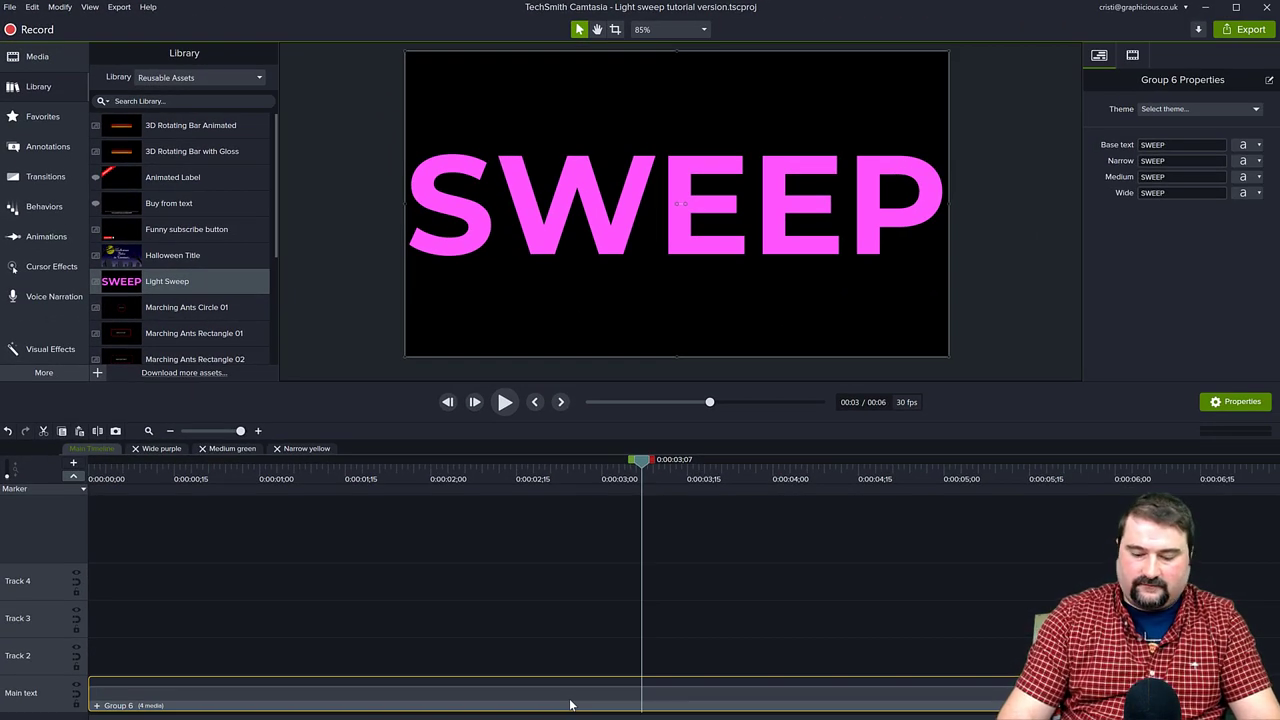
pyautogui.press('Delete')
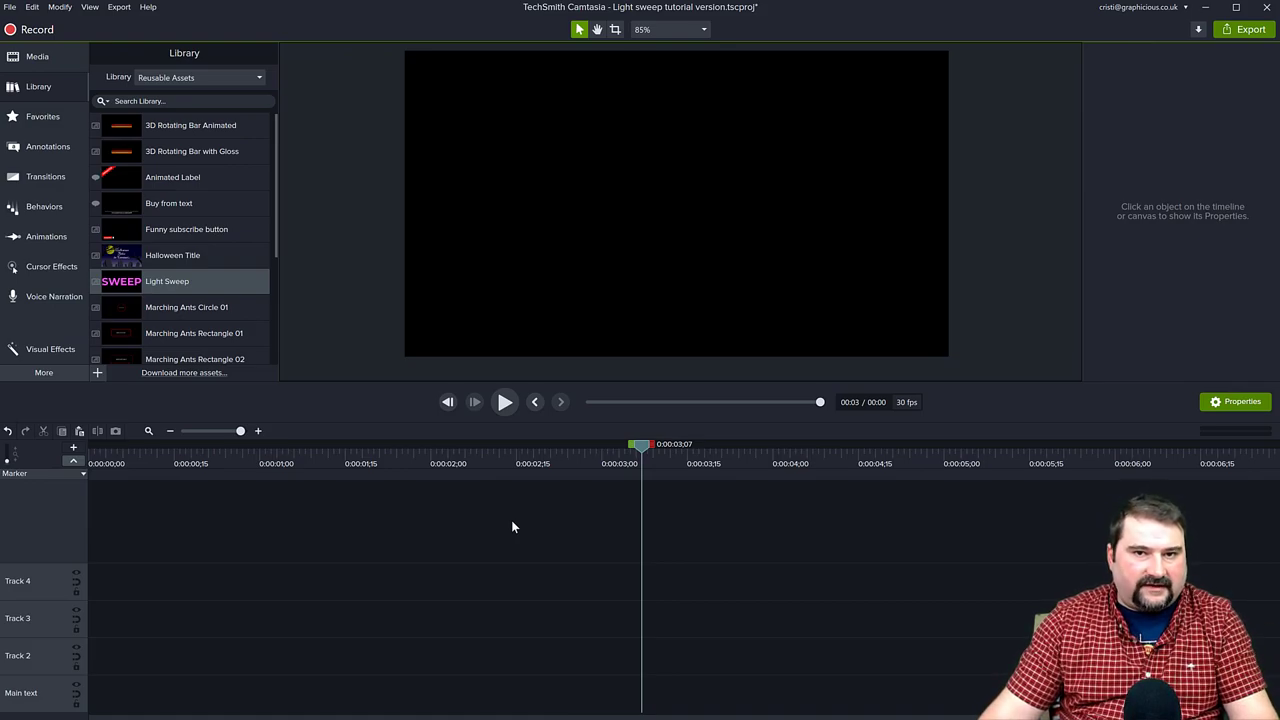
# Place the Light Sweep asset on the canvas, retype its text as 'Graphicious' and pick red.
pyautogui.moveTo(116, 283); pyautogui.dragTo(688, 205)
pyautogui.click(1190, 146)
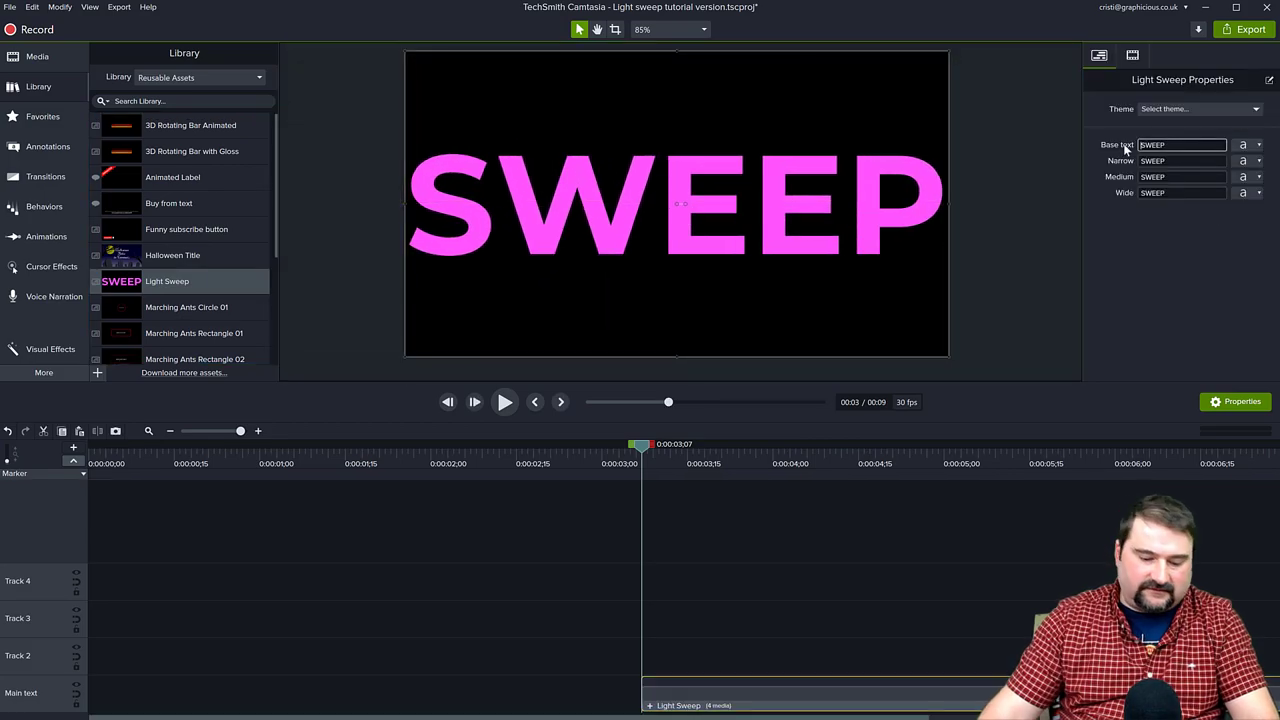
pyautogui.write('Graphicious')
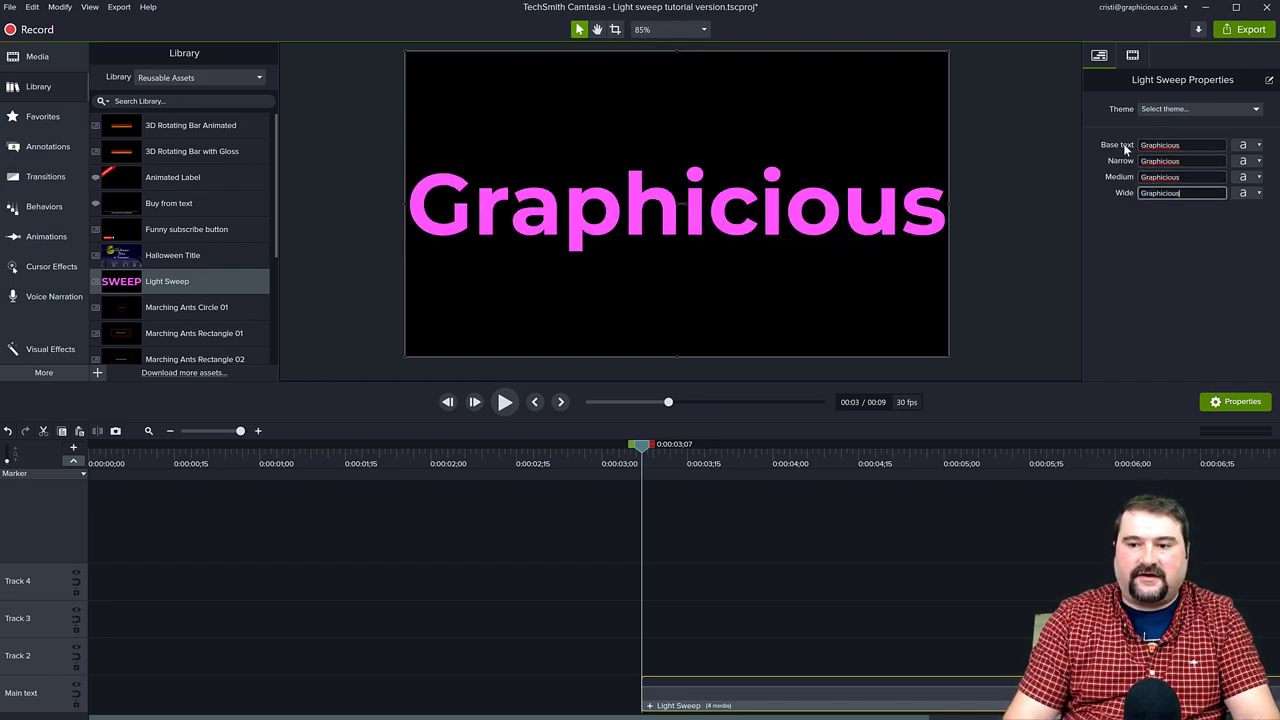
pyautogui.click(1243, 145)
pyautogui.click(1250, 169)
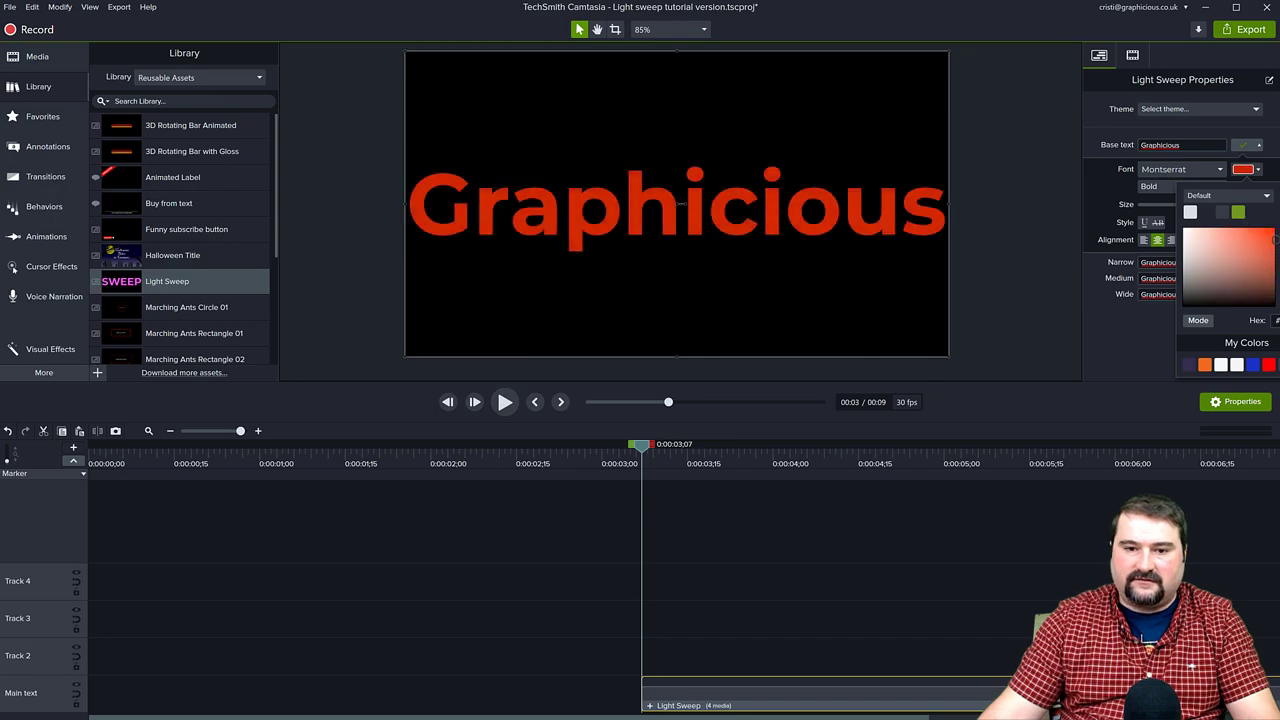
# Keep the base text red and scrub the sweep across Graphicious.
pyautogui.click(1167, 329)
pyautogui.moveTo(645, 452); pyautogui.dragTo(992, 483)
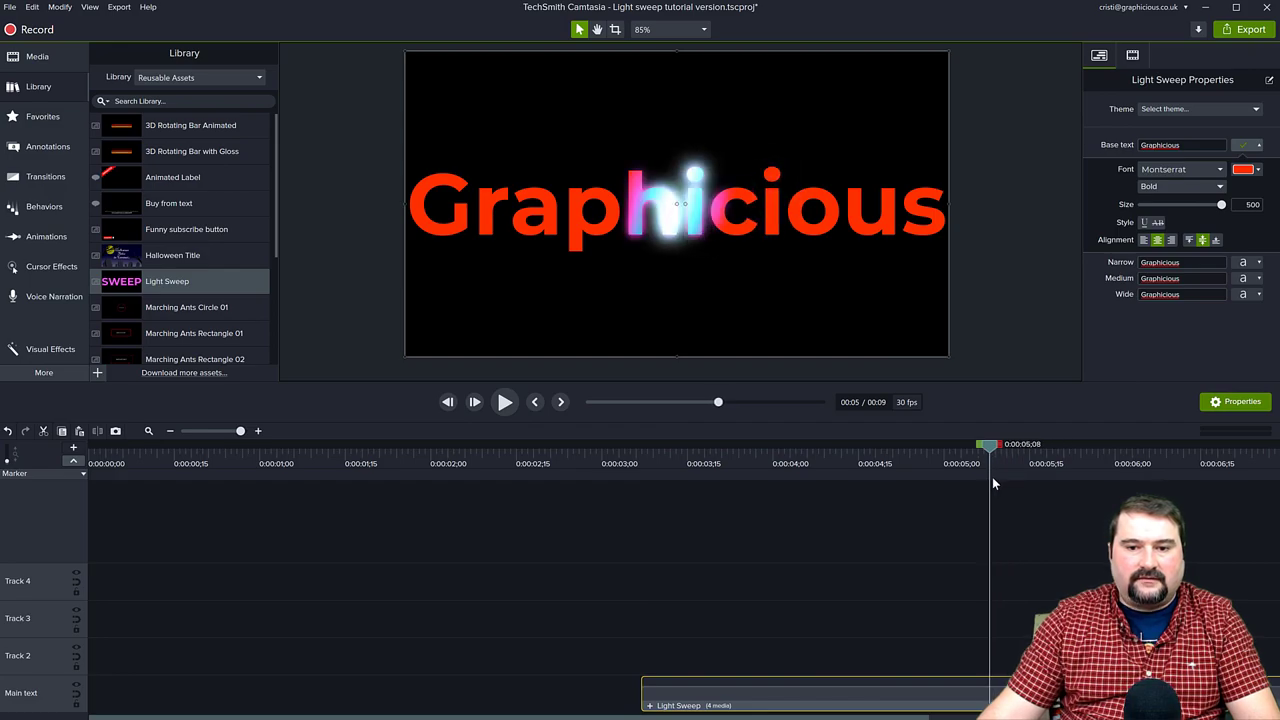
pyautogui.hscroll(5, 885, 535)
pyautogui.moveTo(679, 451); pyautogui.dragTo(649, 449)
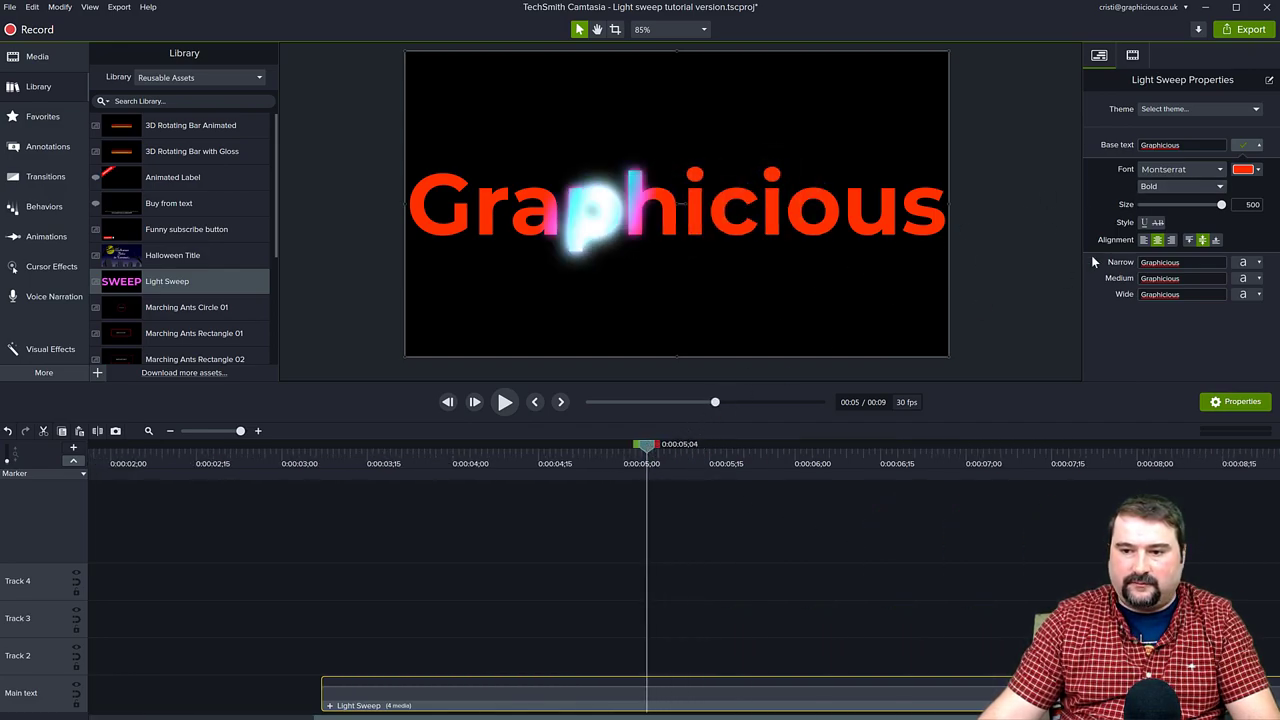
# Set the Medium sweep layer's font colour to orange.
pyautogui.click(1250, 262)
pyautogui.scroll(-1, 1247, 298)
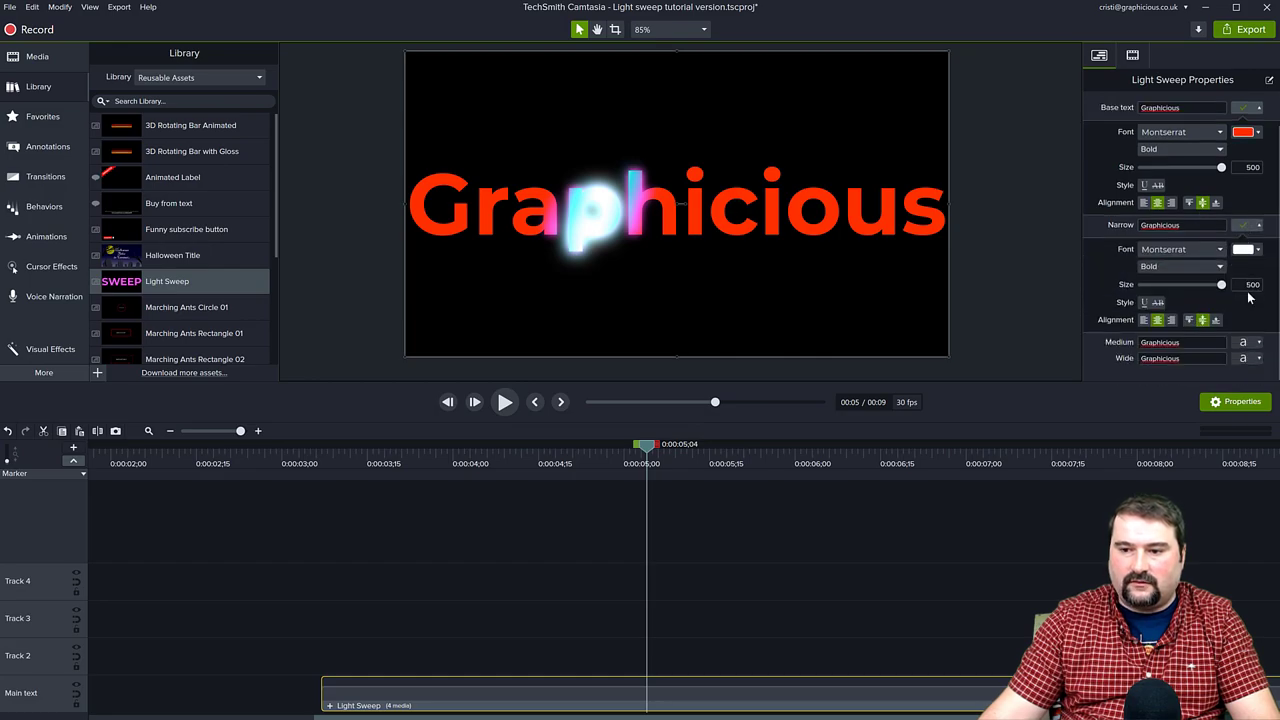
pyautogui.click(1250, 341)
pyautogui.scroll(-3, 1250, 341)
pyautogui.click(1246, 265)
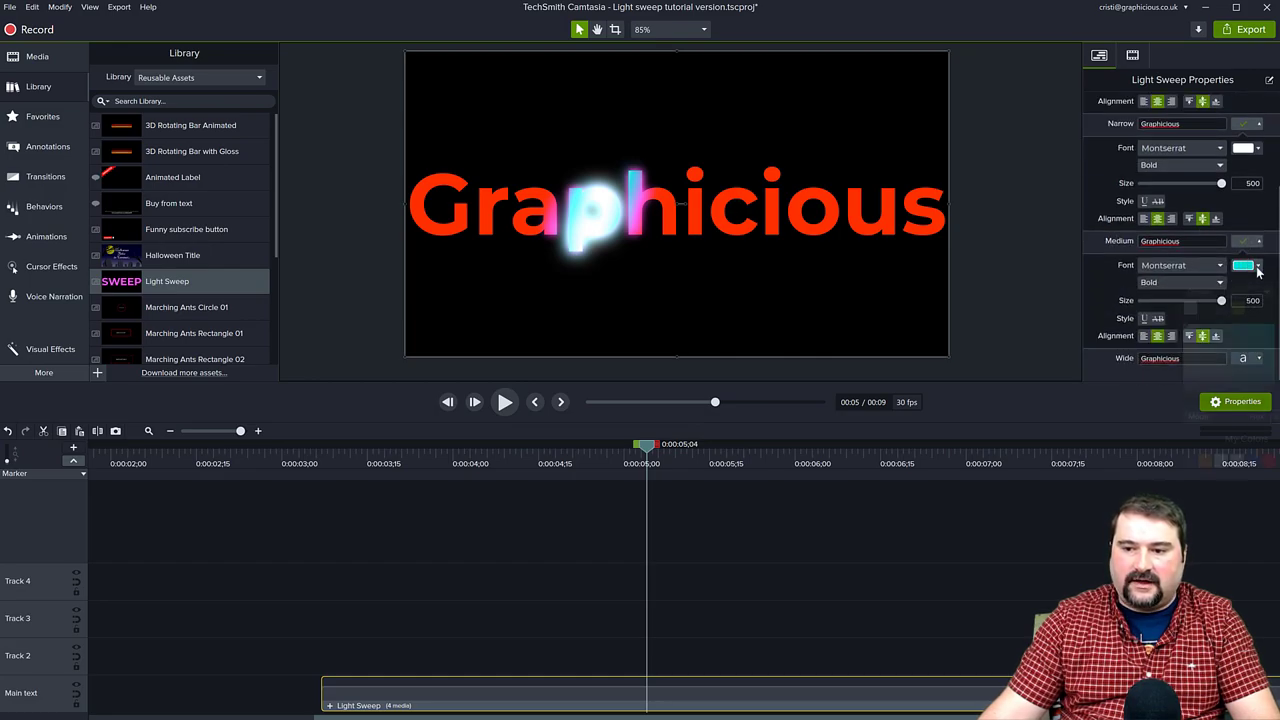
pyautogui.click(1275, 322)
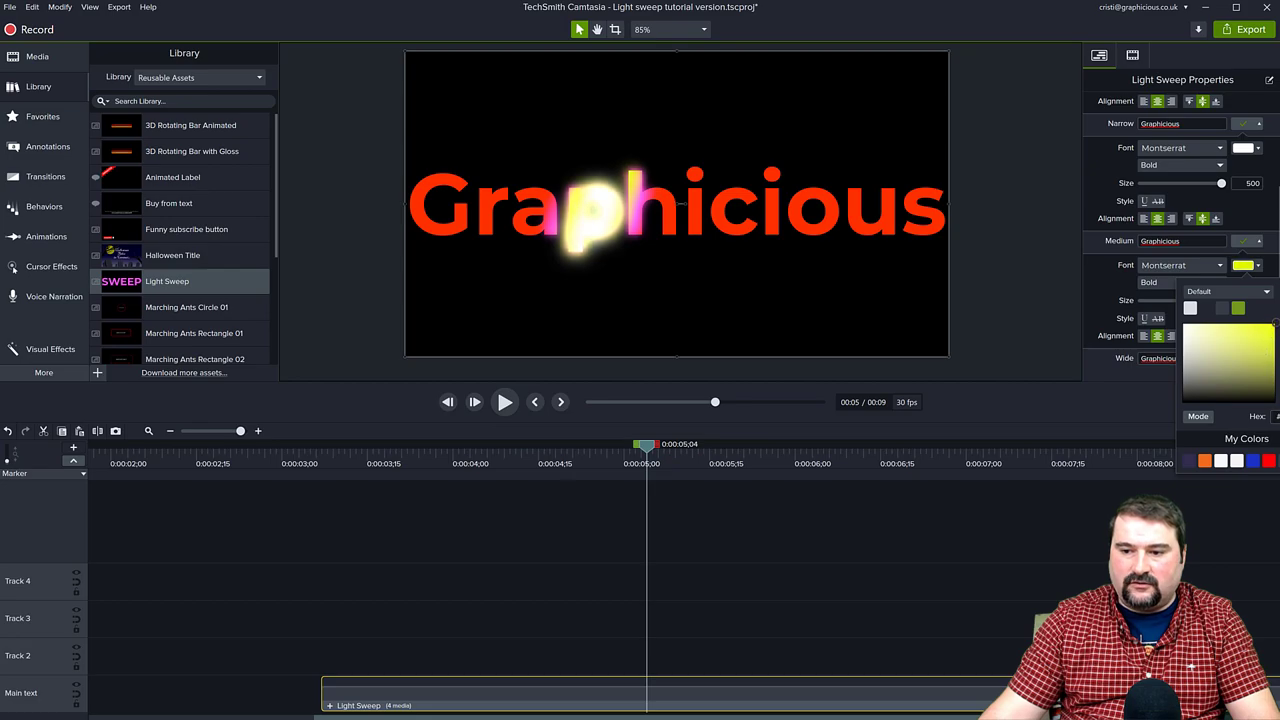
pyautogui.click(1275, 319)
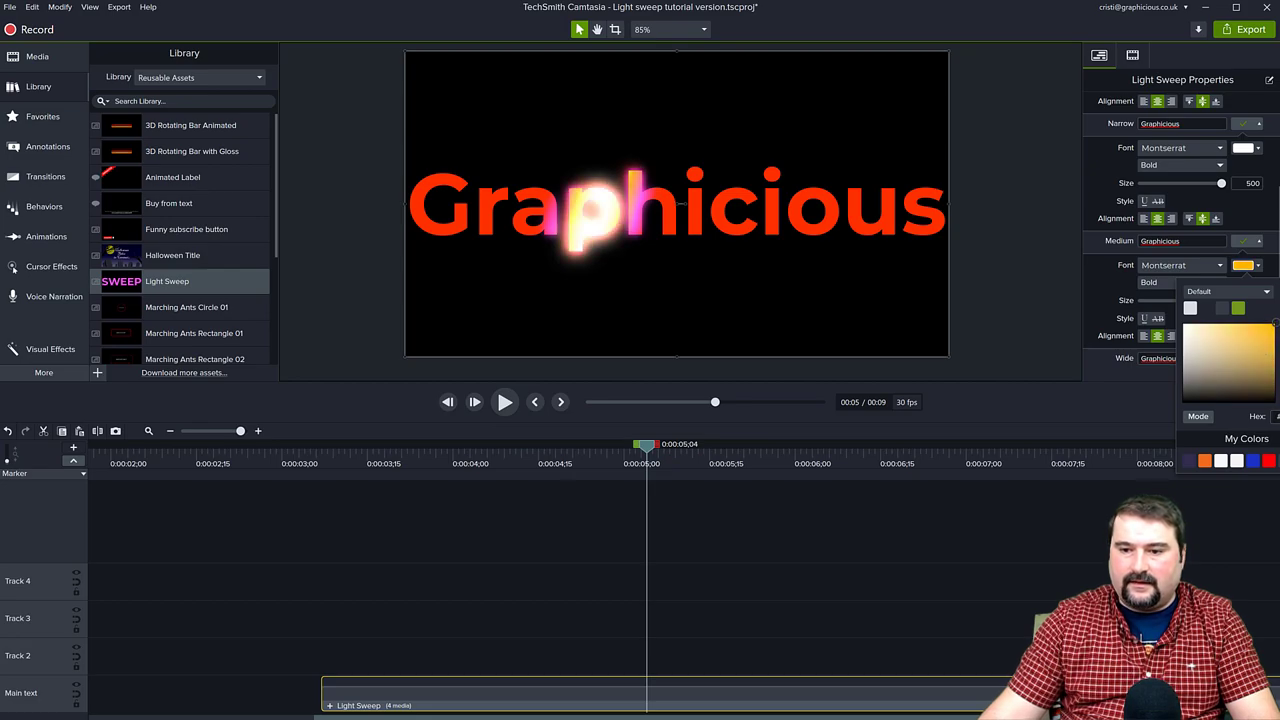
pyautogui.click(1093, 322)
# Set the Wide sweep layer's font colour to pink and step back to preview.
pyautogui.scroll(-2, 1250, 362)
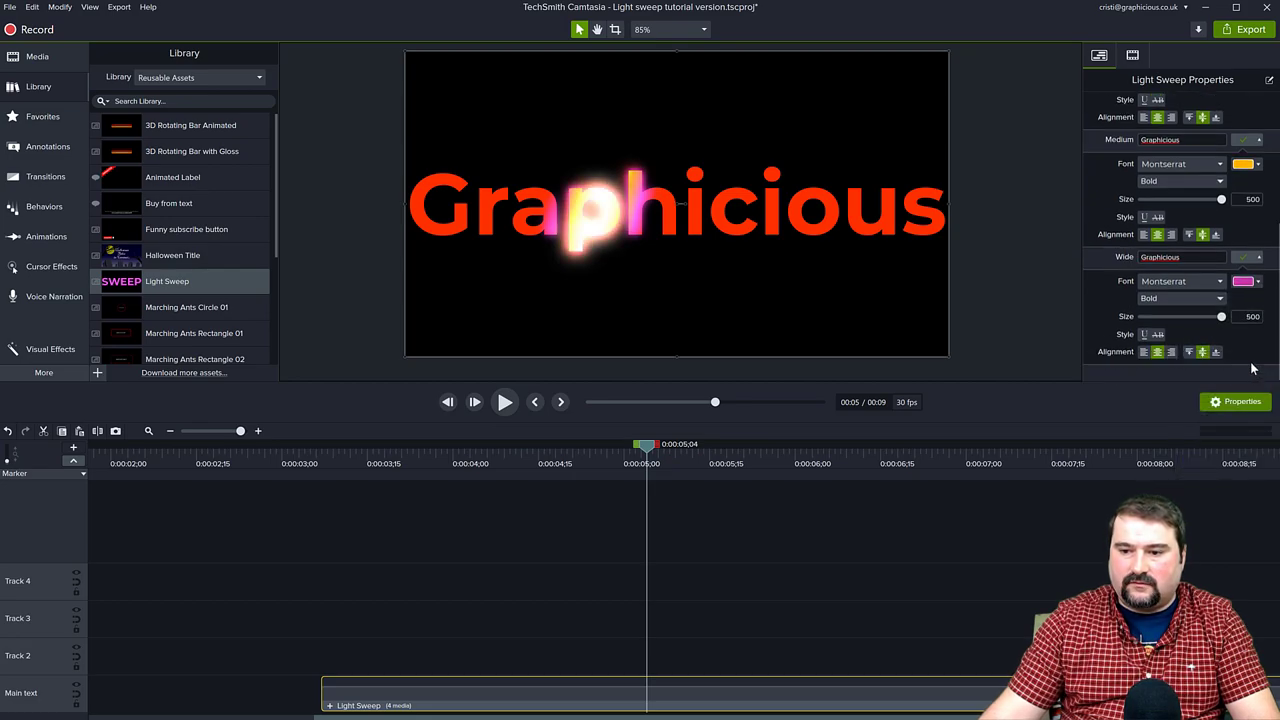
pyautogui.click(1245, 281)
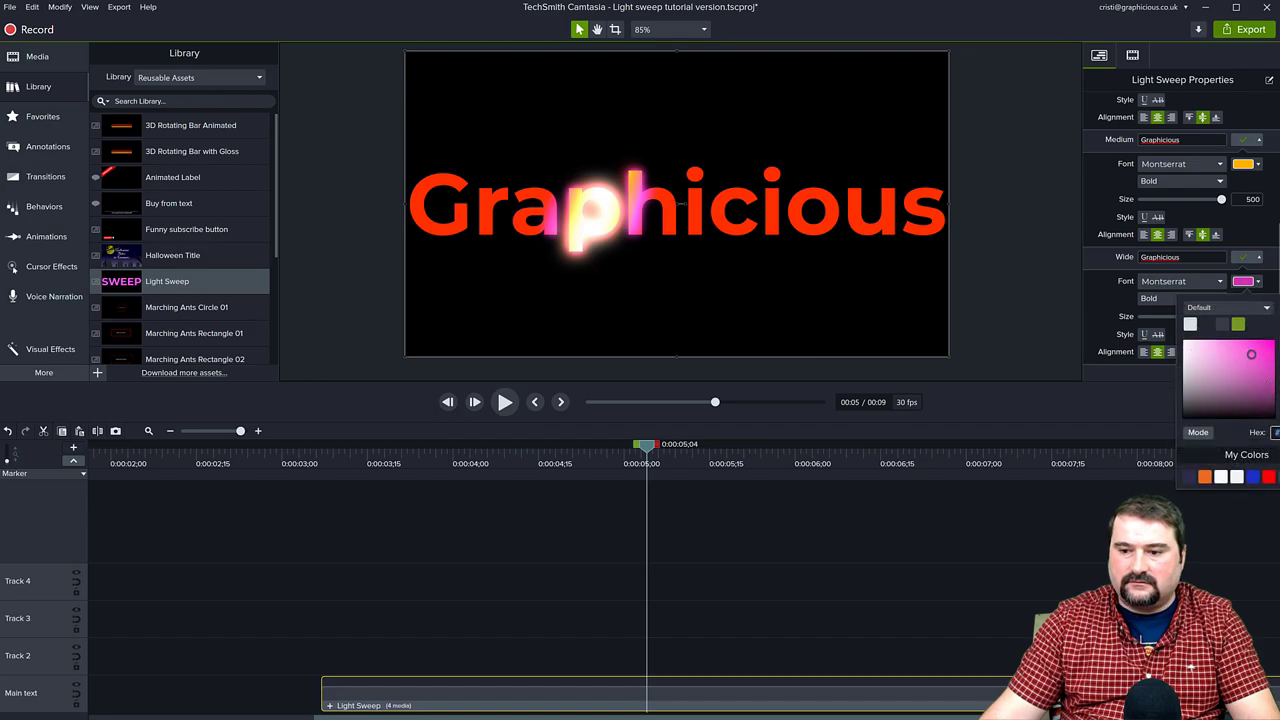
pyautogui.click(1274, 350)
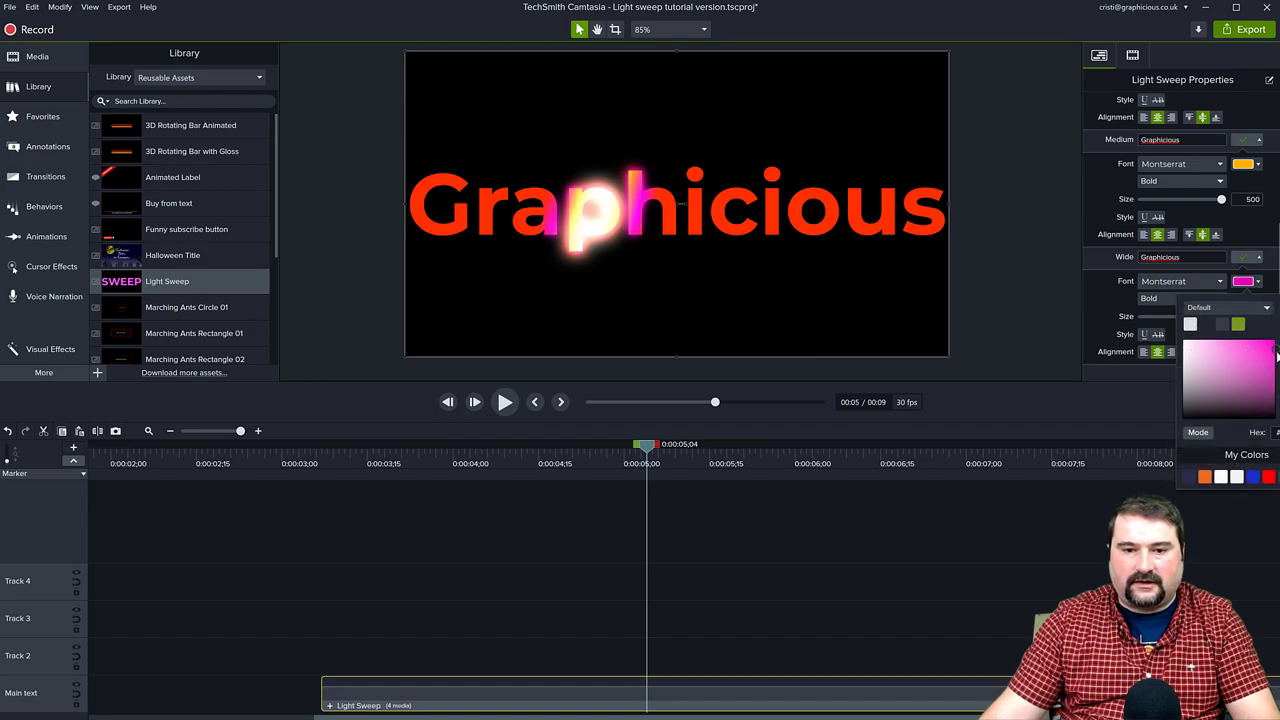
pyautogui.click(1276, 364)
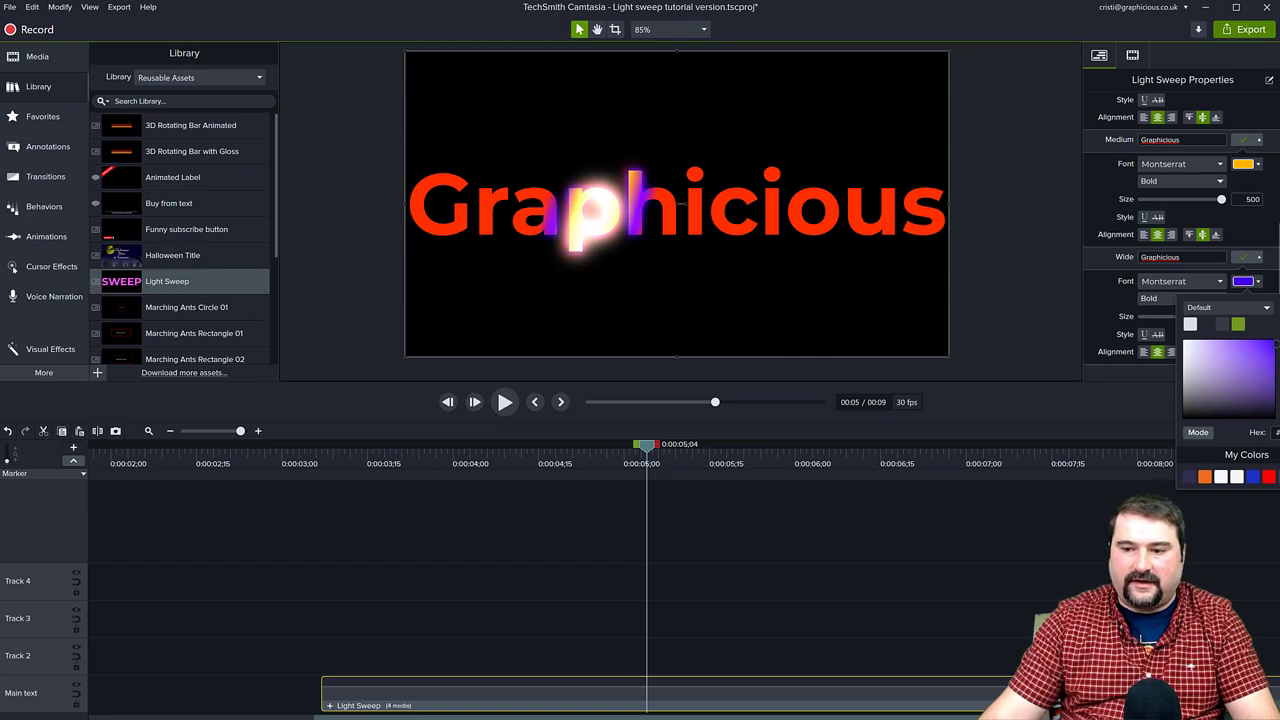
pyautogui.click(1275, 344)
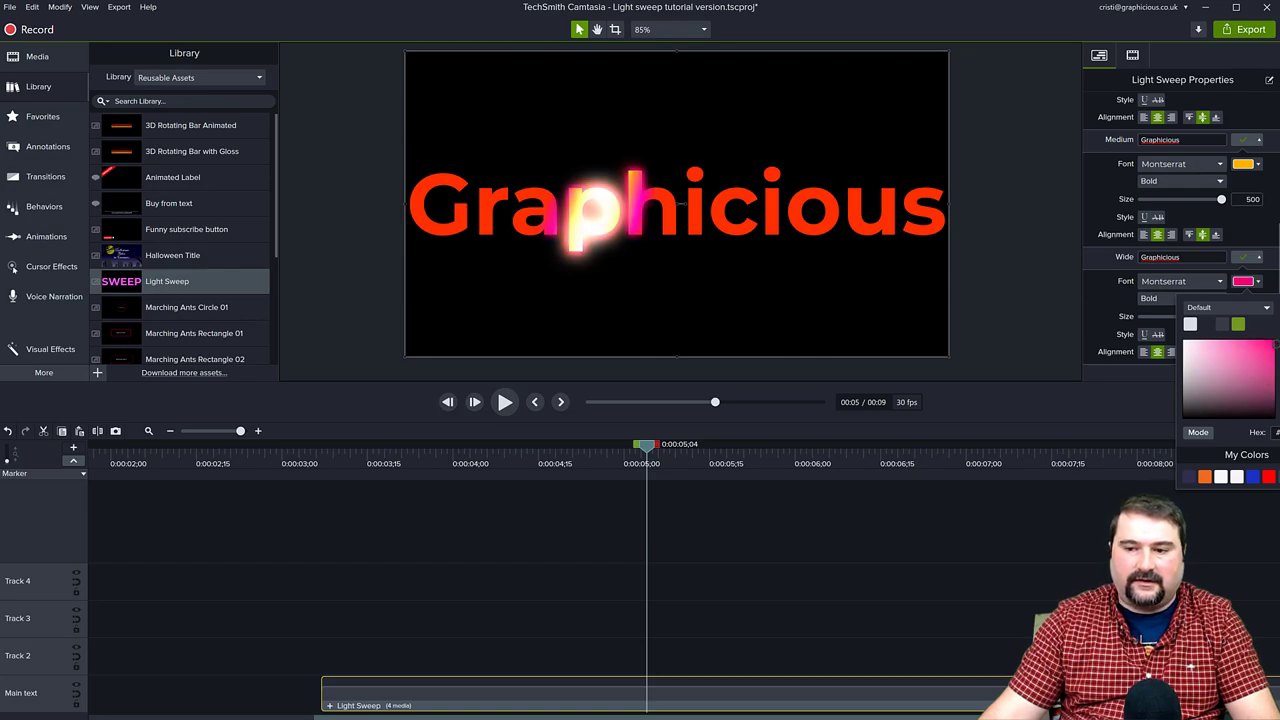
pyautogui.click(1025, 247)
pyautogui.moveTo(647, 446); pyautogui.dragTo(489, 471)
# Play the preview and return to where the sweep crosses the middle letters.
pyautogui.press('space')
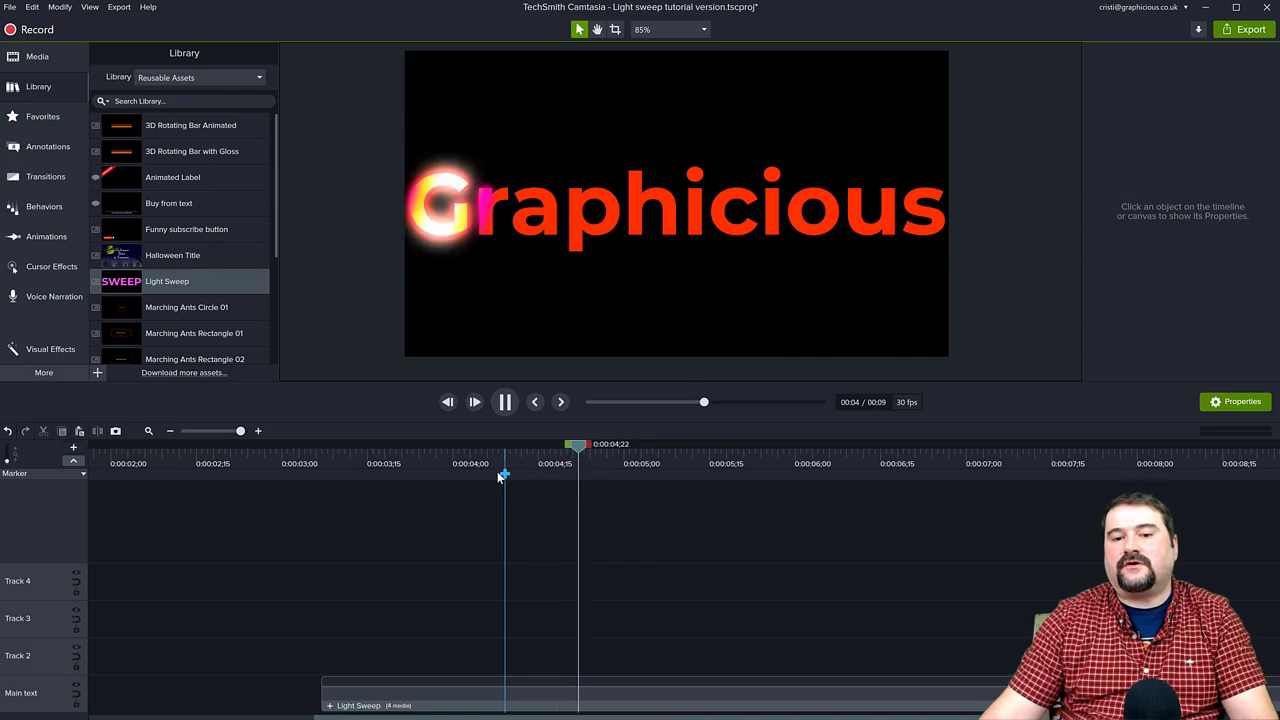
pyautogui.press('space')
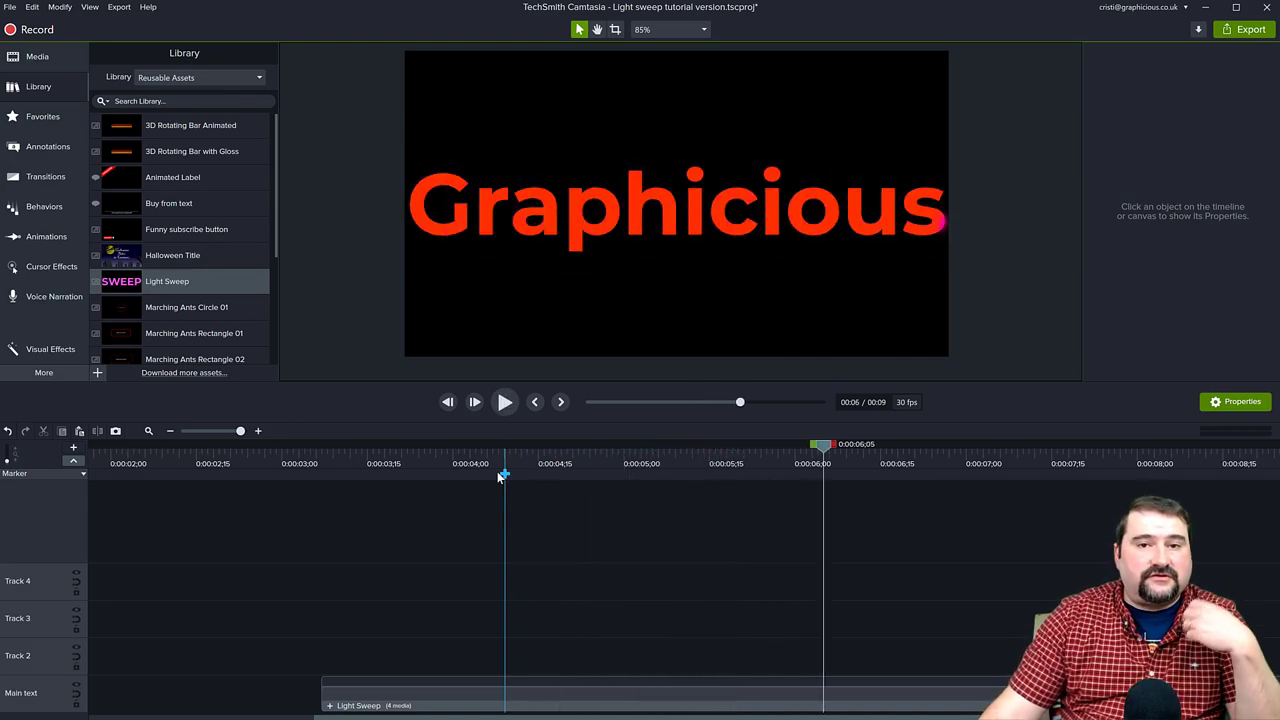
pyautogui.moveTo(823, 446); pyautogui.dragTo(674, 456)
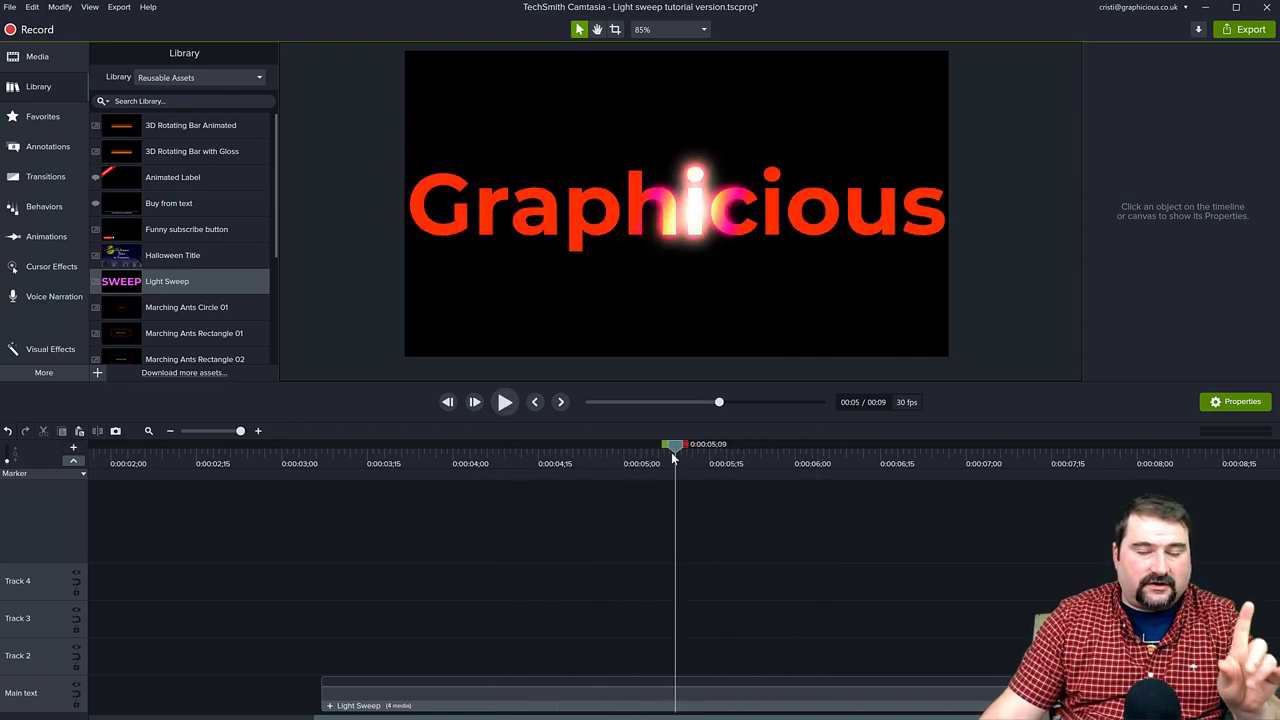
# Scale the Light Sweep title group down and centre it on the canvas.
pyautogui.click(695, 270)
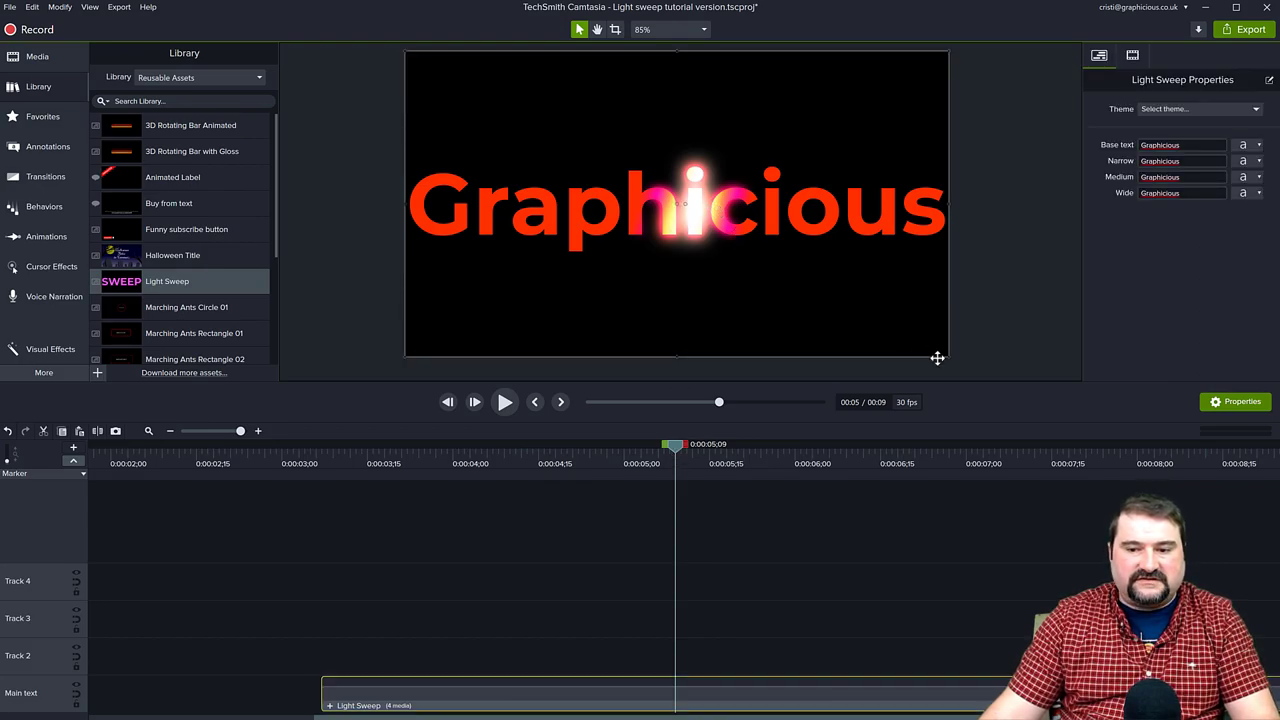
pyautogui.moveTo(940, 350); pyautogui.dragTo(771, 257)
pyautogui.moveTo(594, 160); pyautogui.dragTo(681, 208)
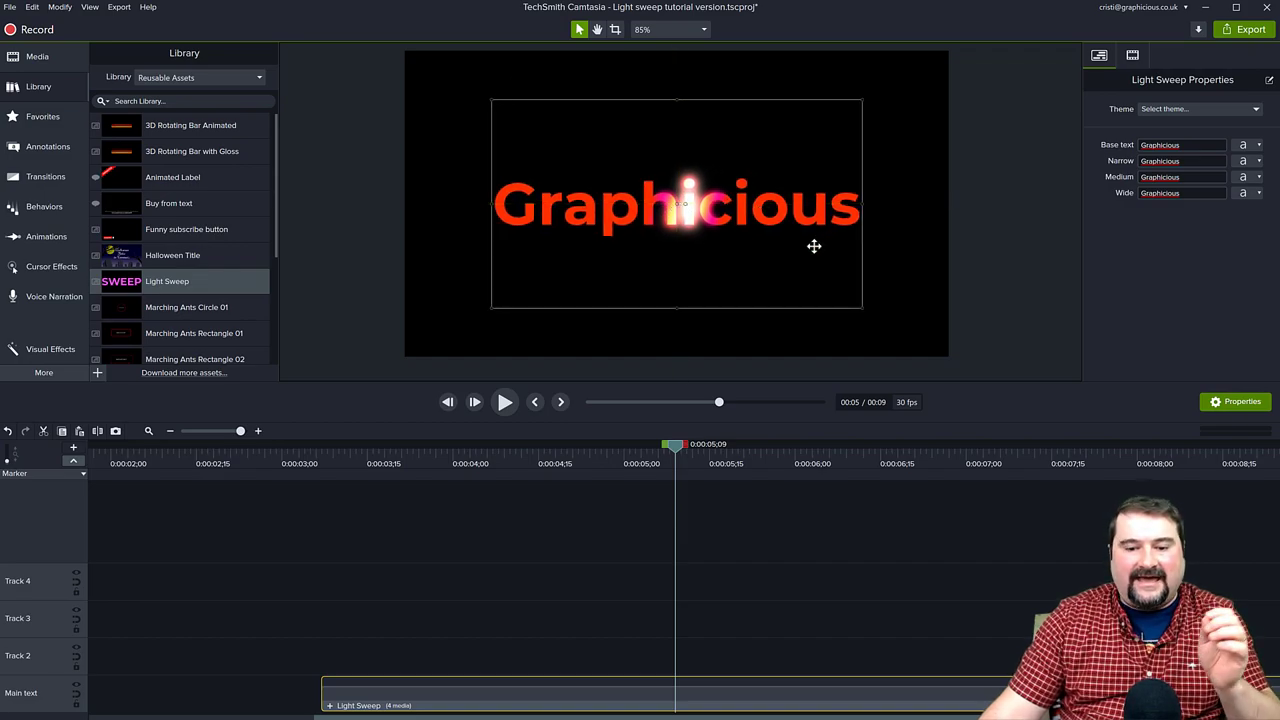
pyautogui.moveTo(679, 446); pyautogui.dragTo(768, 466)
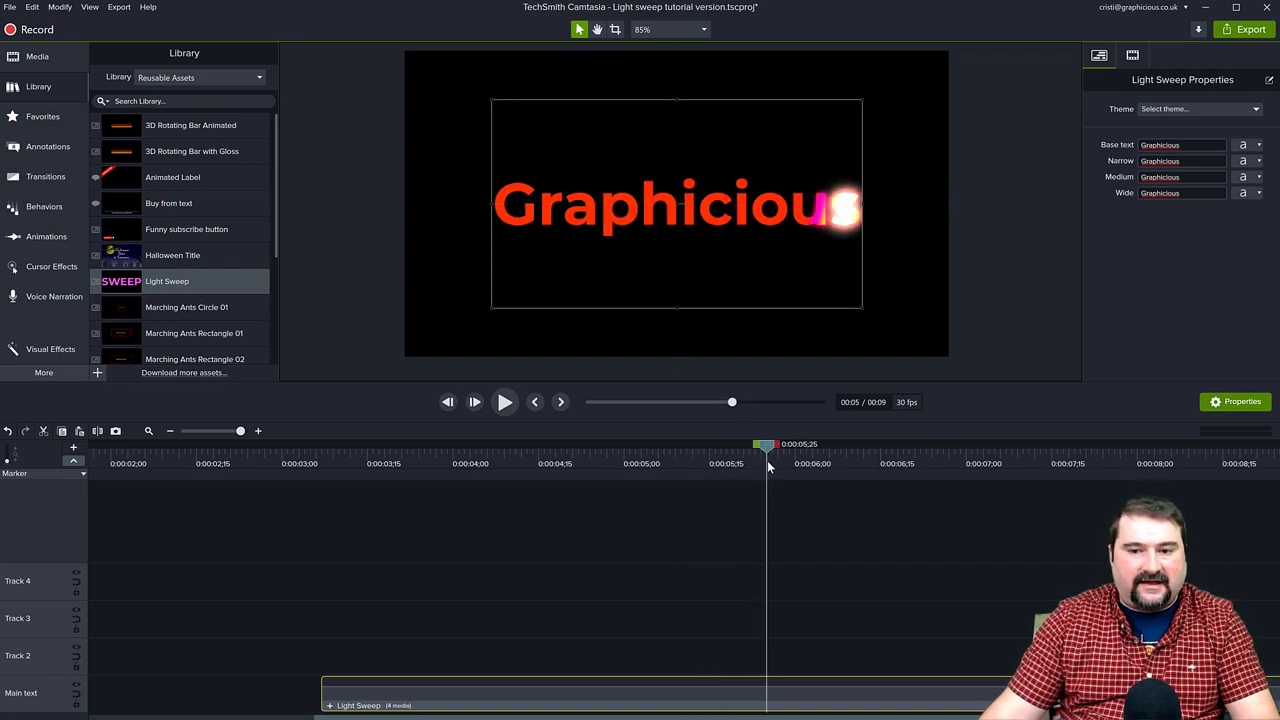
pyautogui.click(977, 233)
pyautogui.scroll(6, 865, 212)
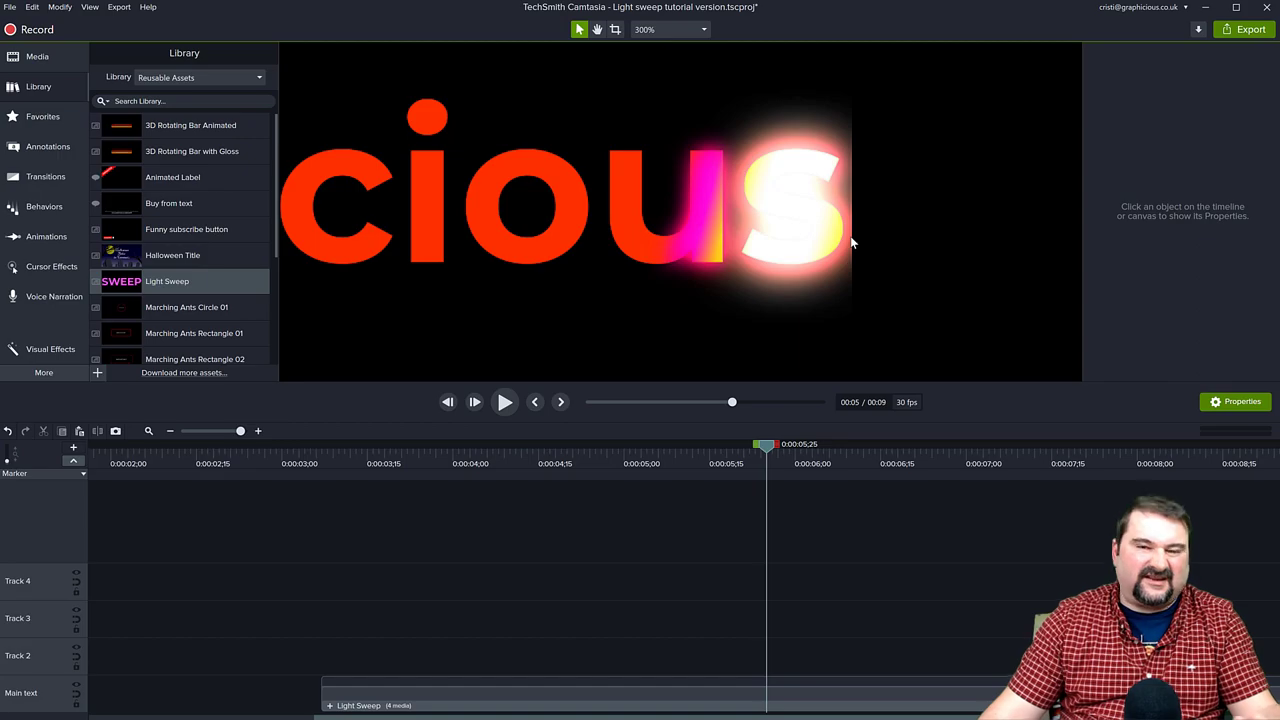
pyautogui.scroll(-5, 852, 241)
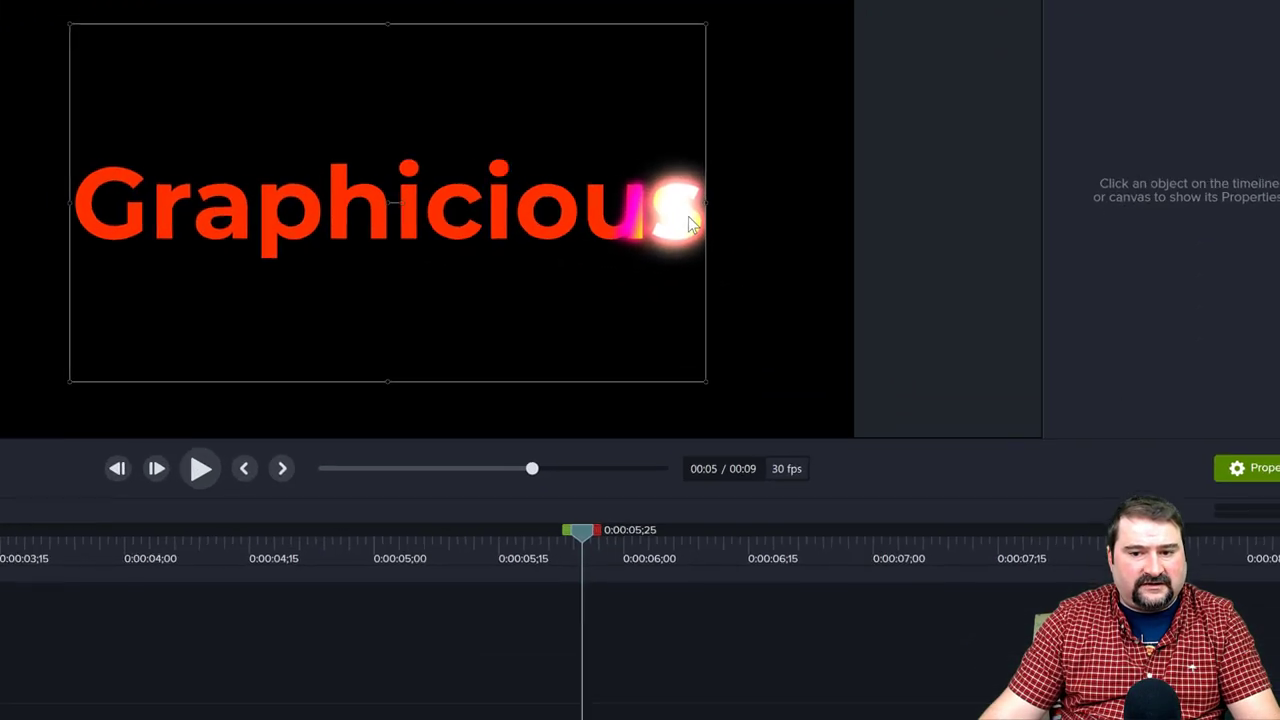
# Resize the title group to canvas size and move Graphicious up toward the top.
pyautogui.rightClick(841, 233)
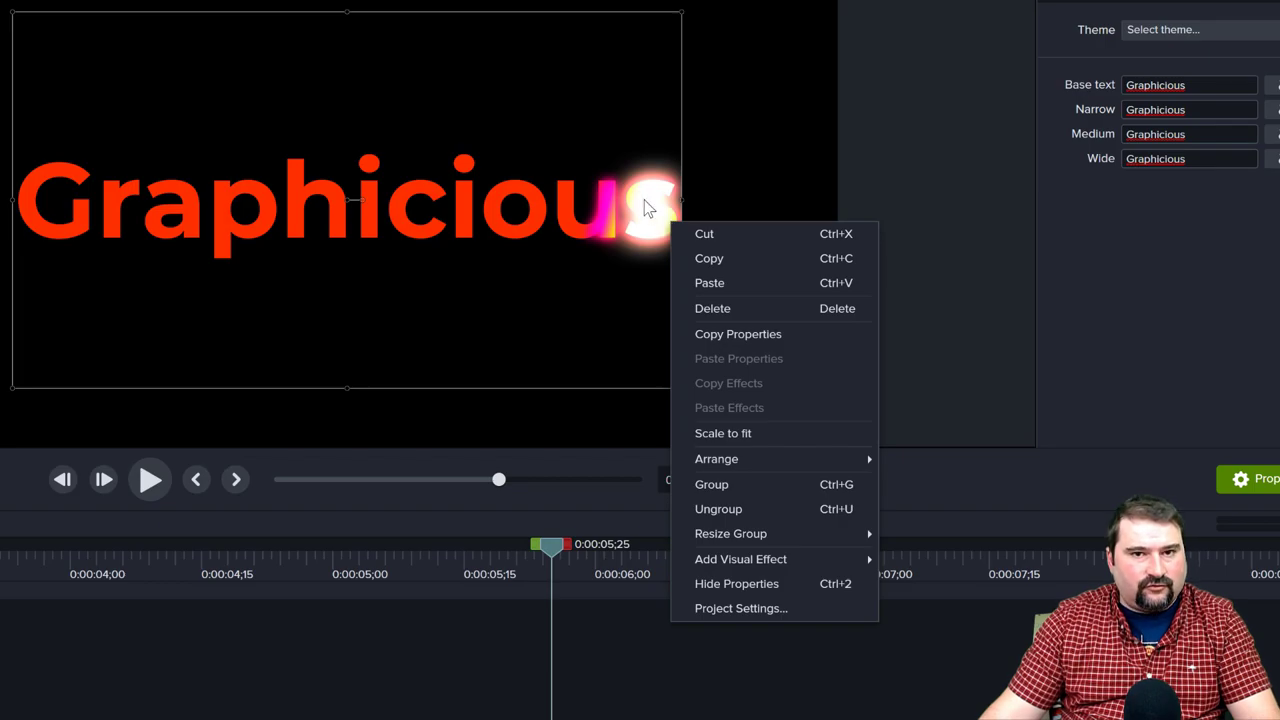
pyautogui.moveTo(731, 532)
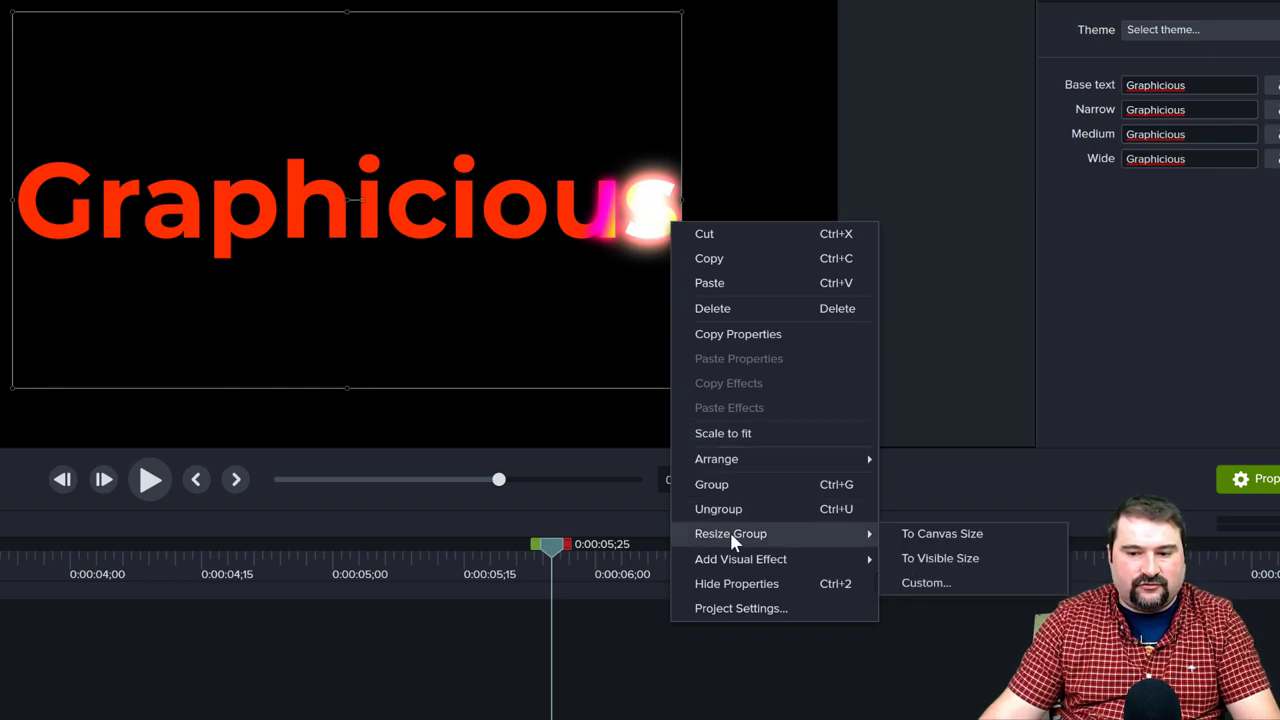
pyautogui.click(920, 536)
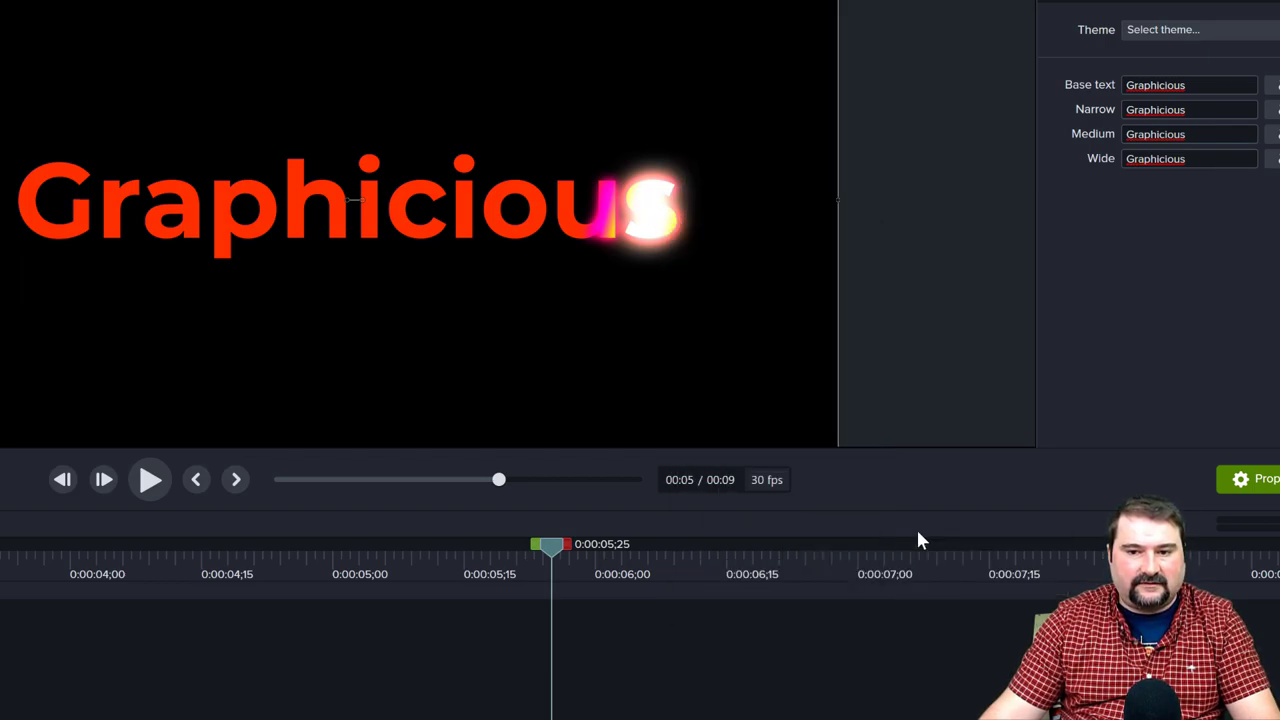
pyautogui.click(881, 279)
pyautogui.scroll(5, 720, 242)
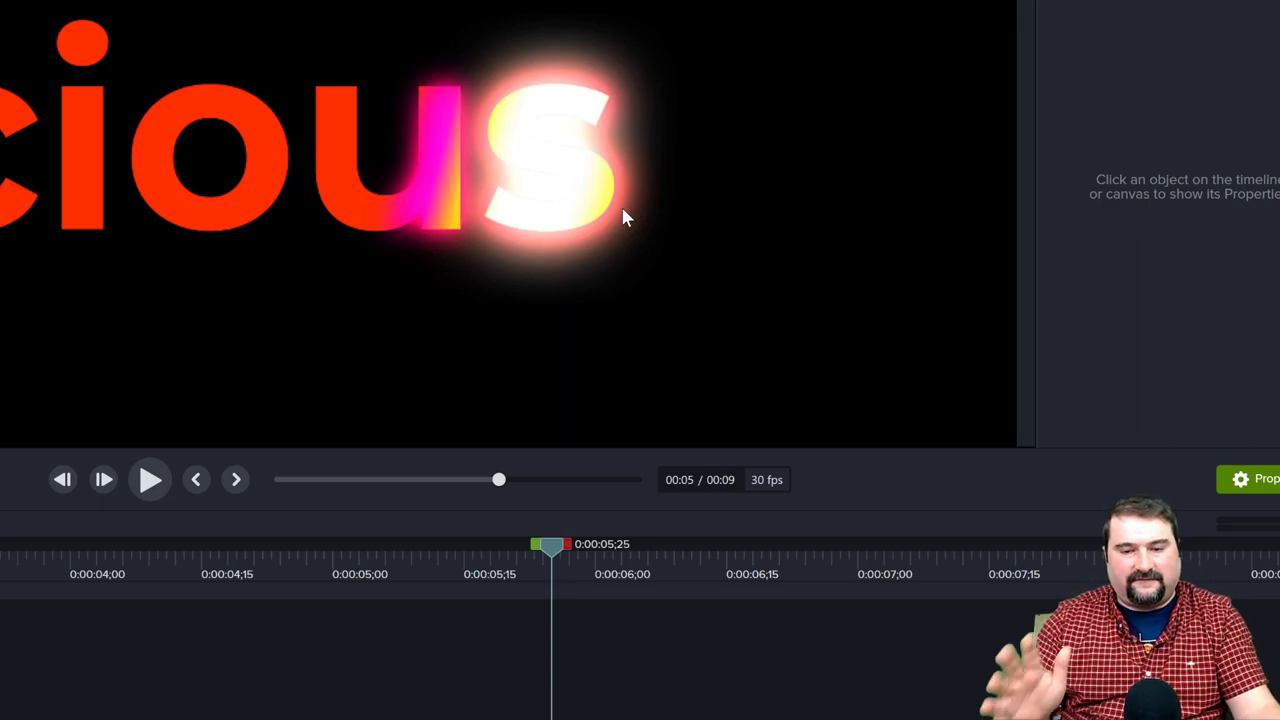
pyautogui.click(95, 221)
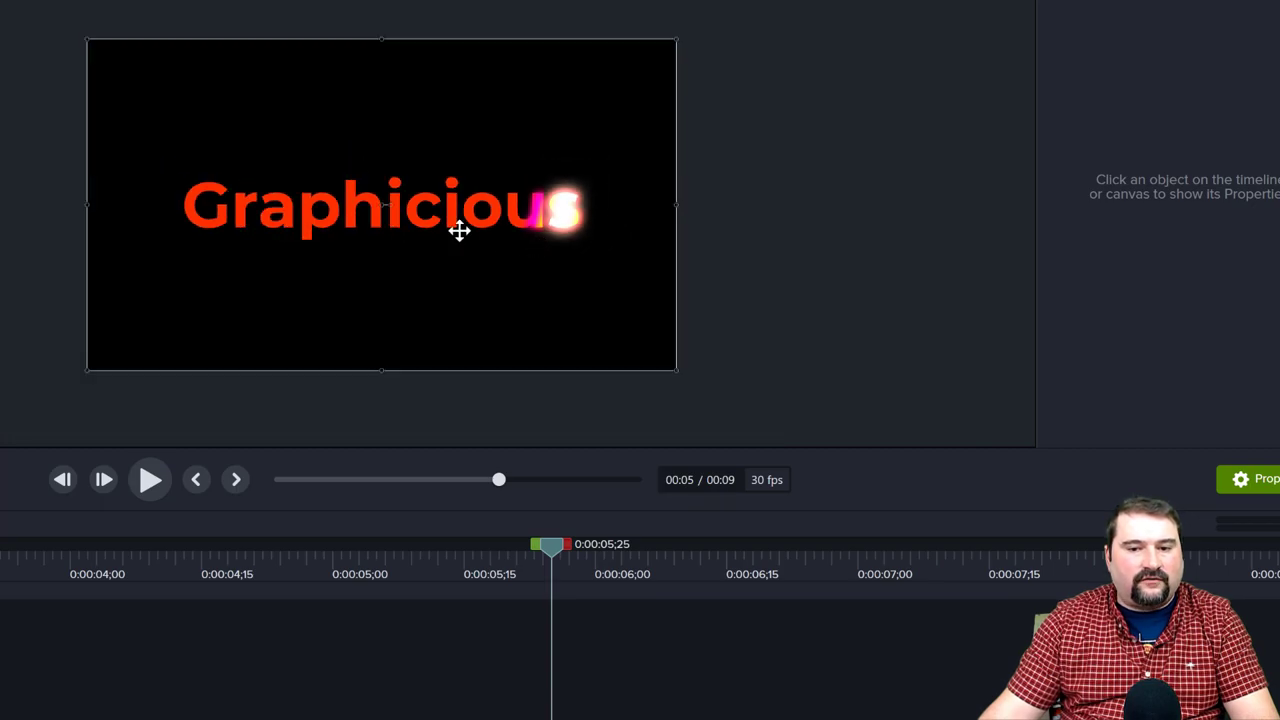
pyautogui.moveTo(386, 236); pyautogui.dragTo(420, 266)
# Duplicate the Graphicious title and resize the copy's group to canvas size.
pyautogui.hotkey('ctrl', 'c')
pyautogui.hotkey('ctrl', 'v')
pyautogui.scroll(5, 423, 260)
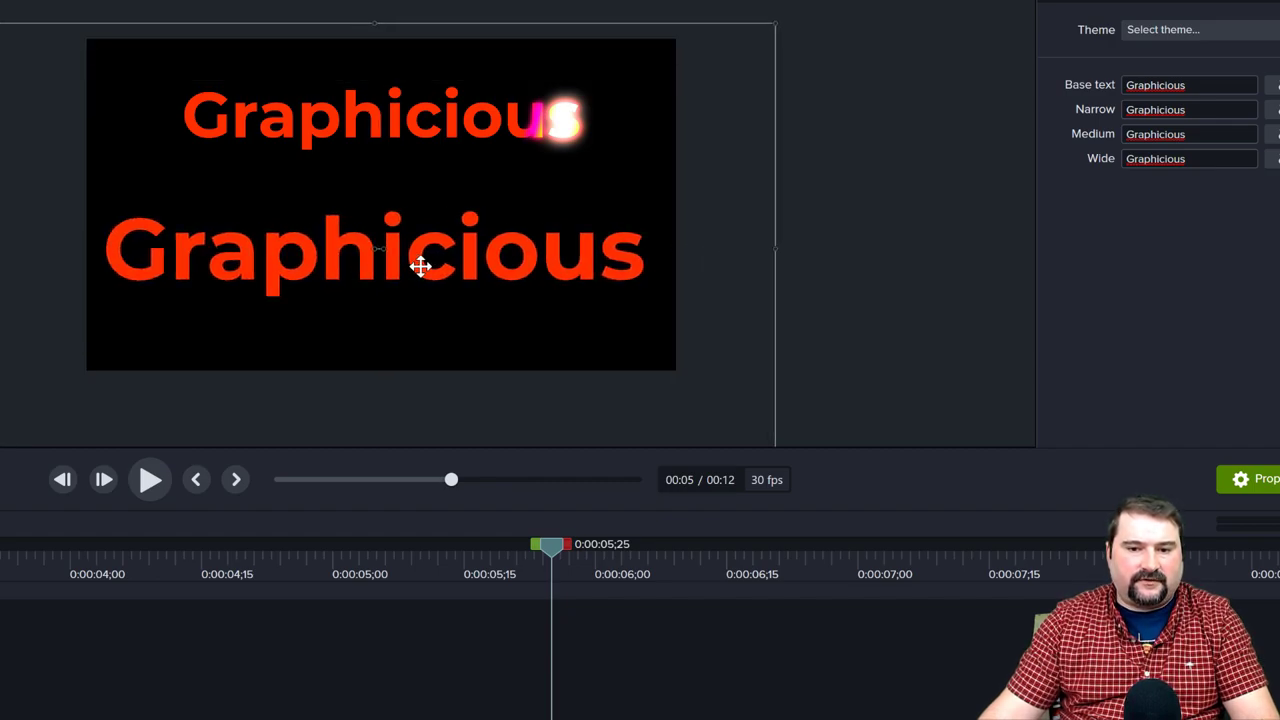
pyautogui.rightClick(415, 271)
pyautogui.moveTo(510, 585)
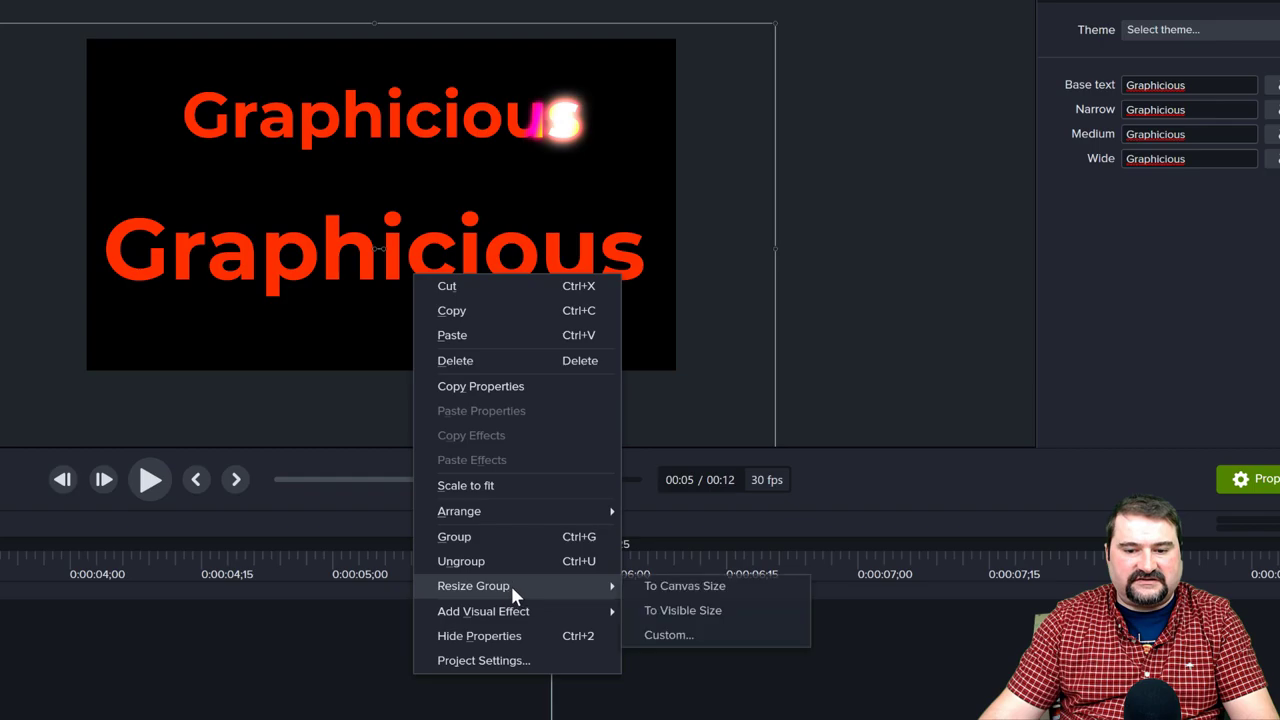
pyautogui.click(676, 588)
pyautogui.click(826, 345)
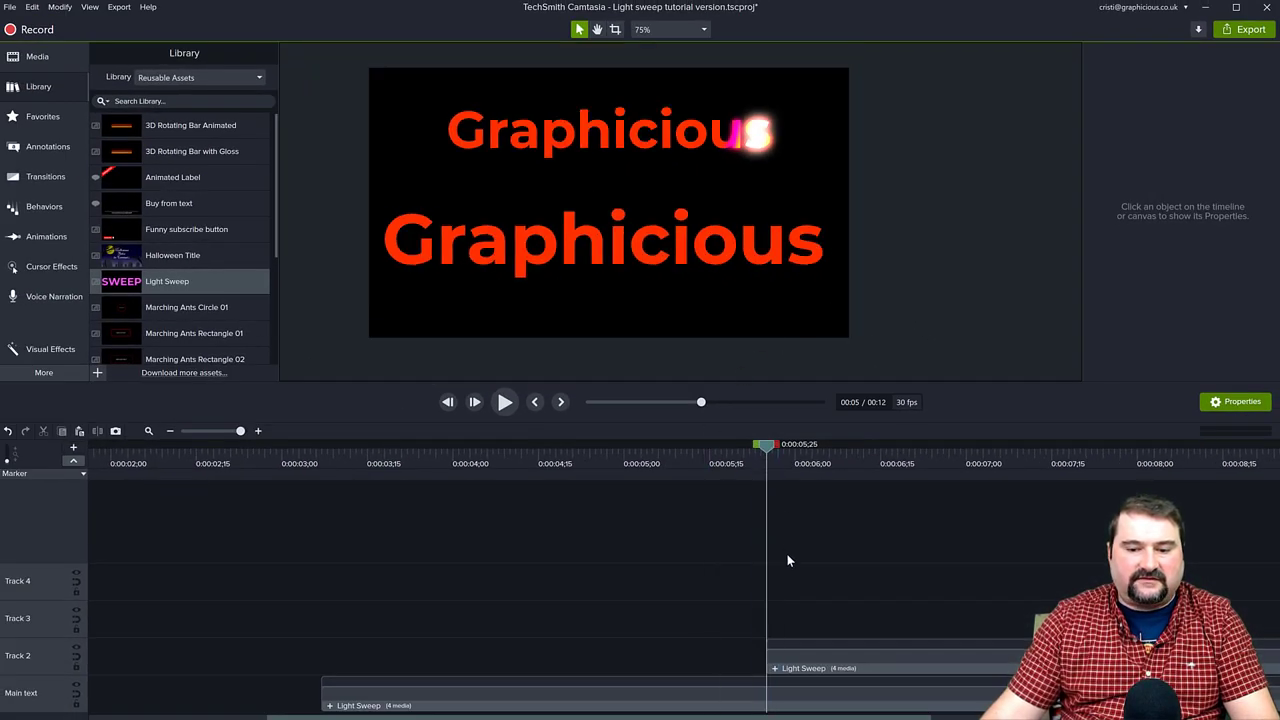
# Start the duplicate clip earlier on Track 2 and override its base text to black.
pyautogui.moveTo(825, 650); pyautogui.dragTo(406, 665)
pyautogui.moveTo(764, 450); pyautogui.dragTo(705, 456)
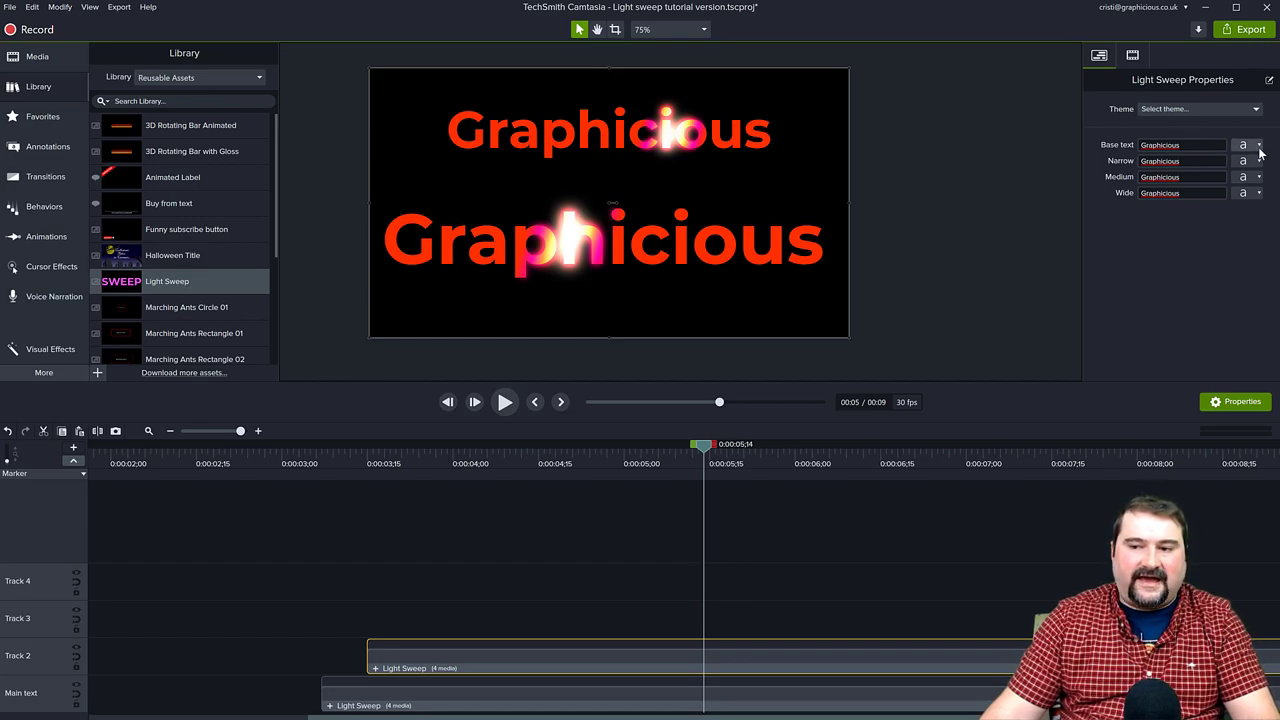
pyautogui.click(1243, 145)
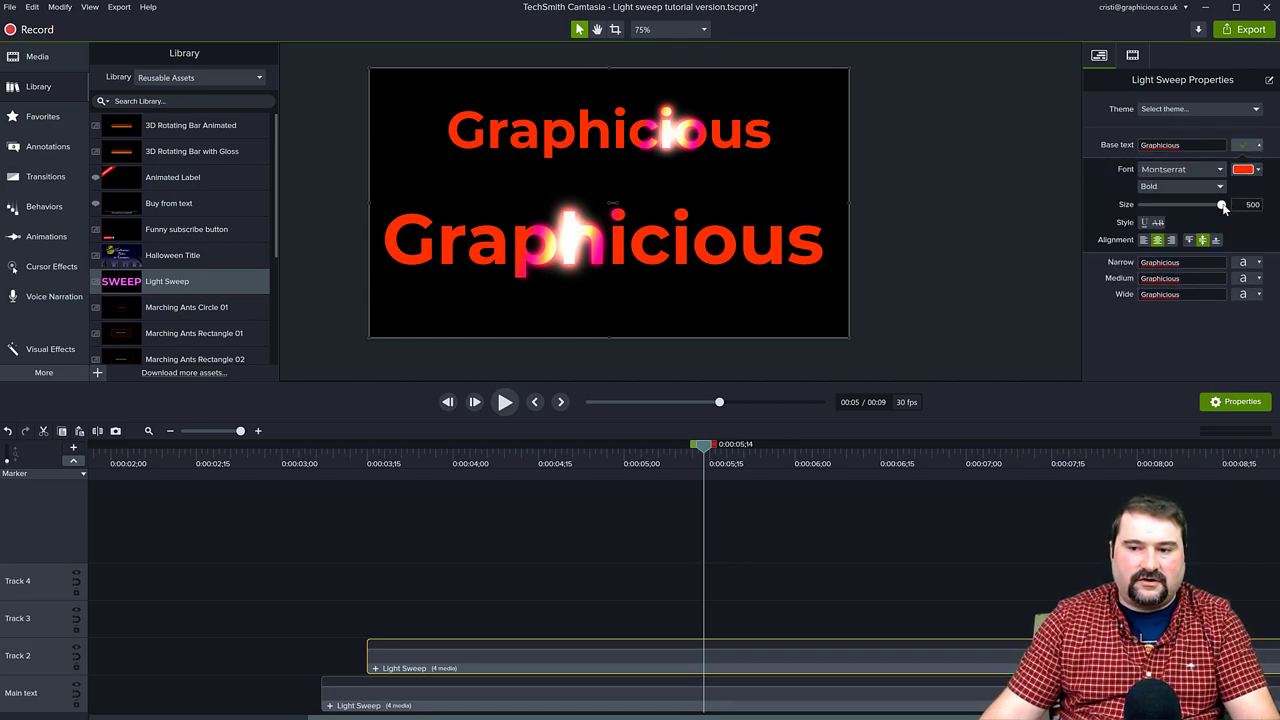
pyautogui.click(1258, 170)
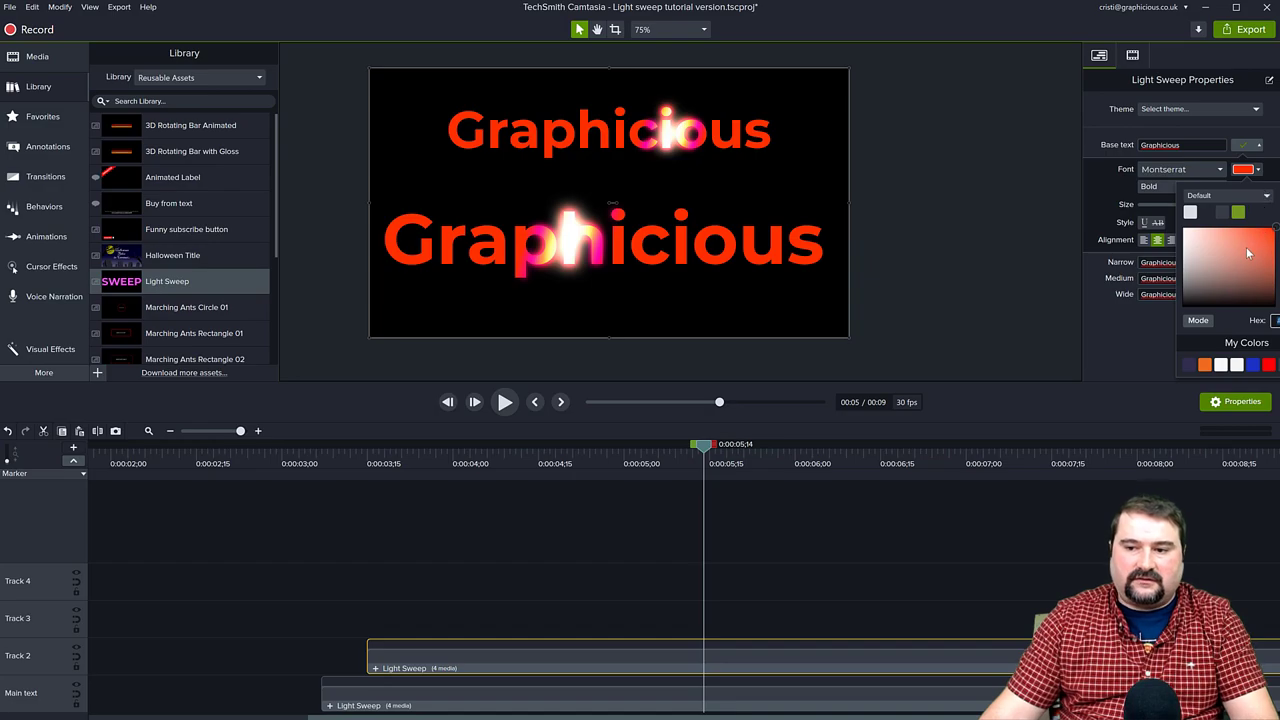
pyautogui.click(1274, 306)
pyautogui.click(975, 263)
# Scrub and play the preview to check the lower title shows only the glow.
pyautogui.moveTo(703, 446); pyautogui.dragTo(671, 463)
pyautogui.moveTo(705, 465); pyautogui.dragTo(542, 456)
pyautogui.press('space')
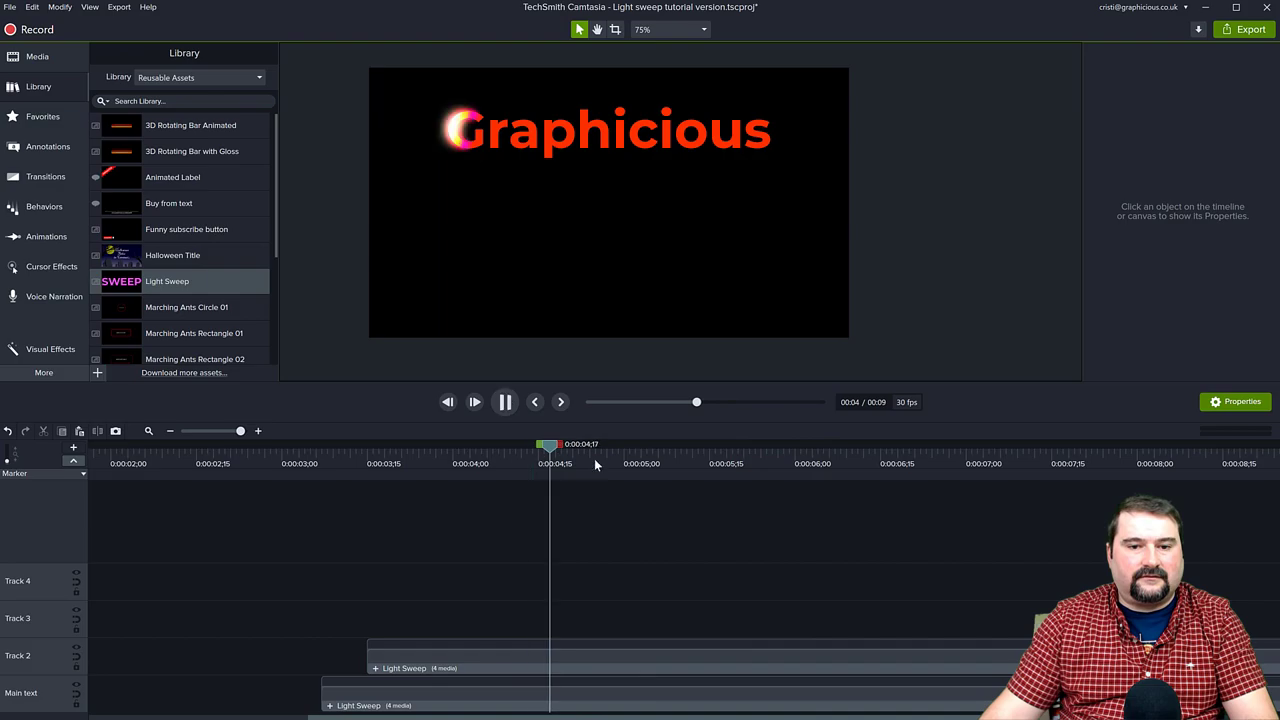
pyautogui.press('space')
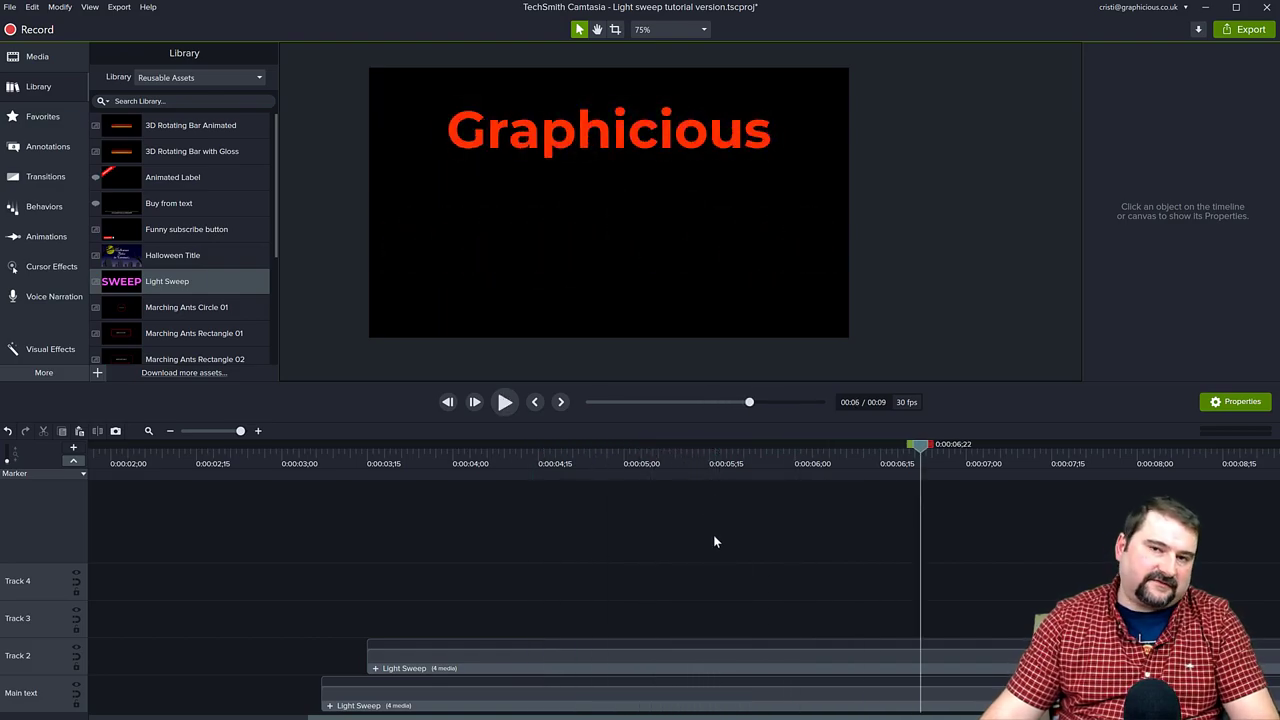